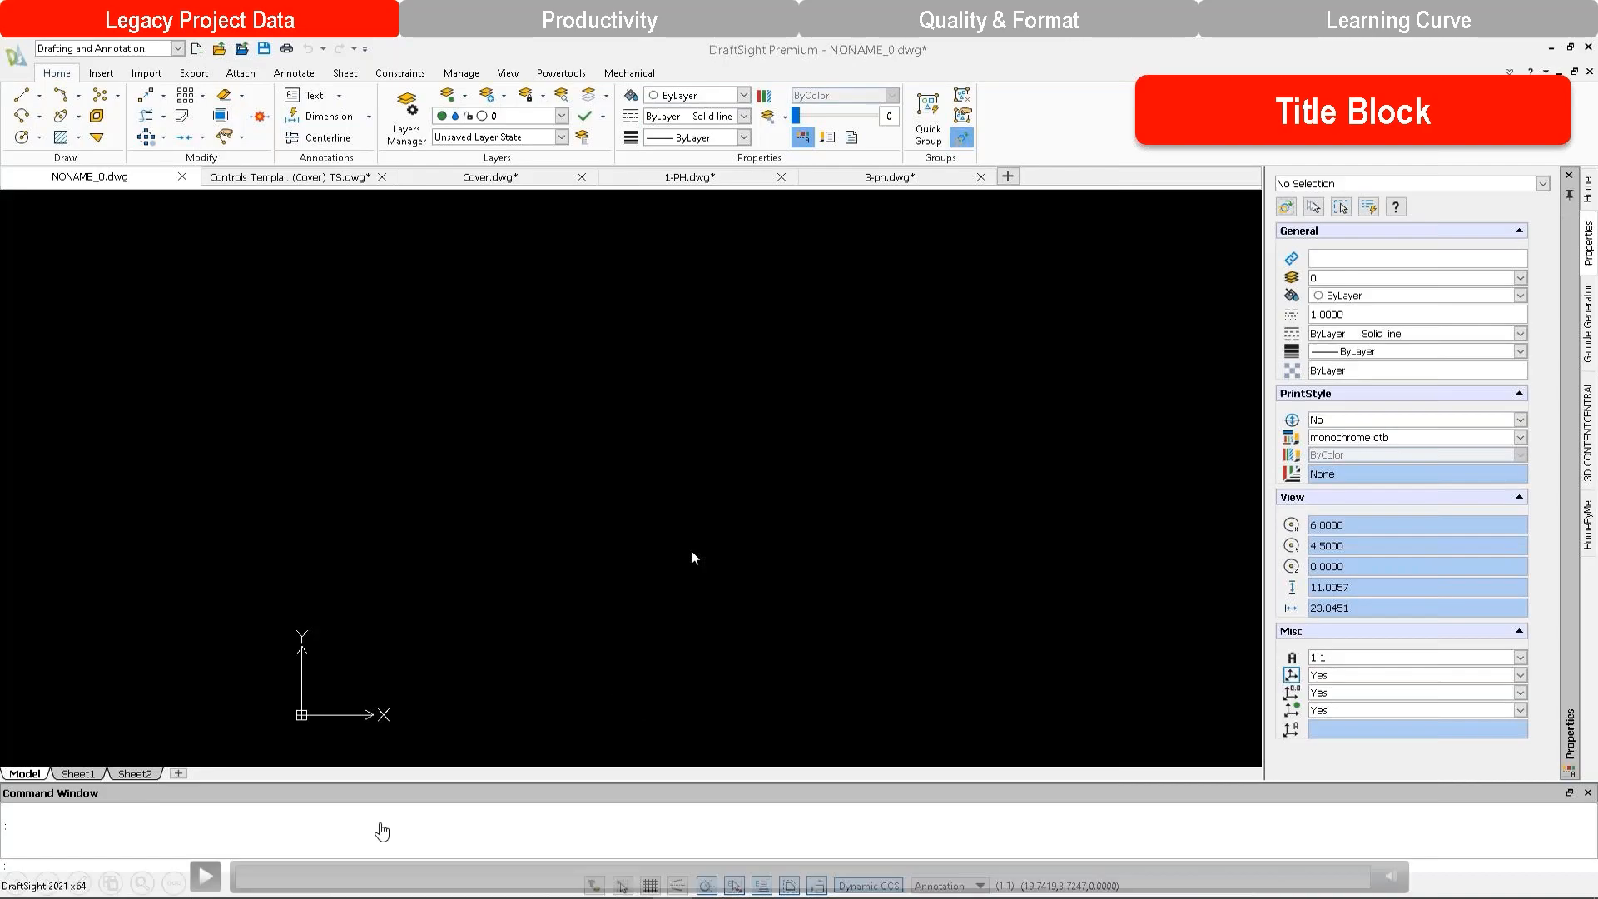
Review the legacy title block drawings Cover, 1-PH and 3-ph, including the cover's title block attributes.
left_click(205, 877)
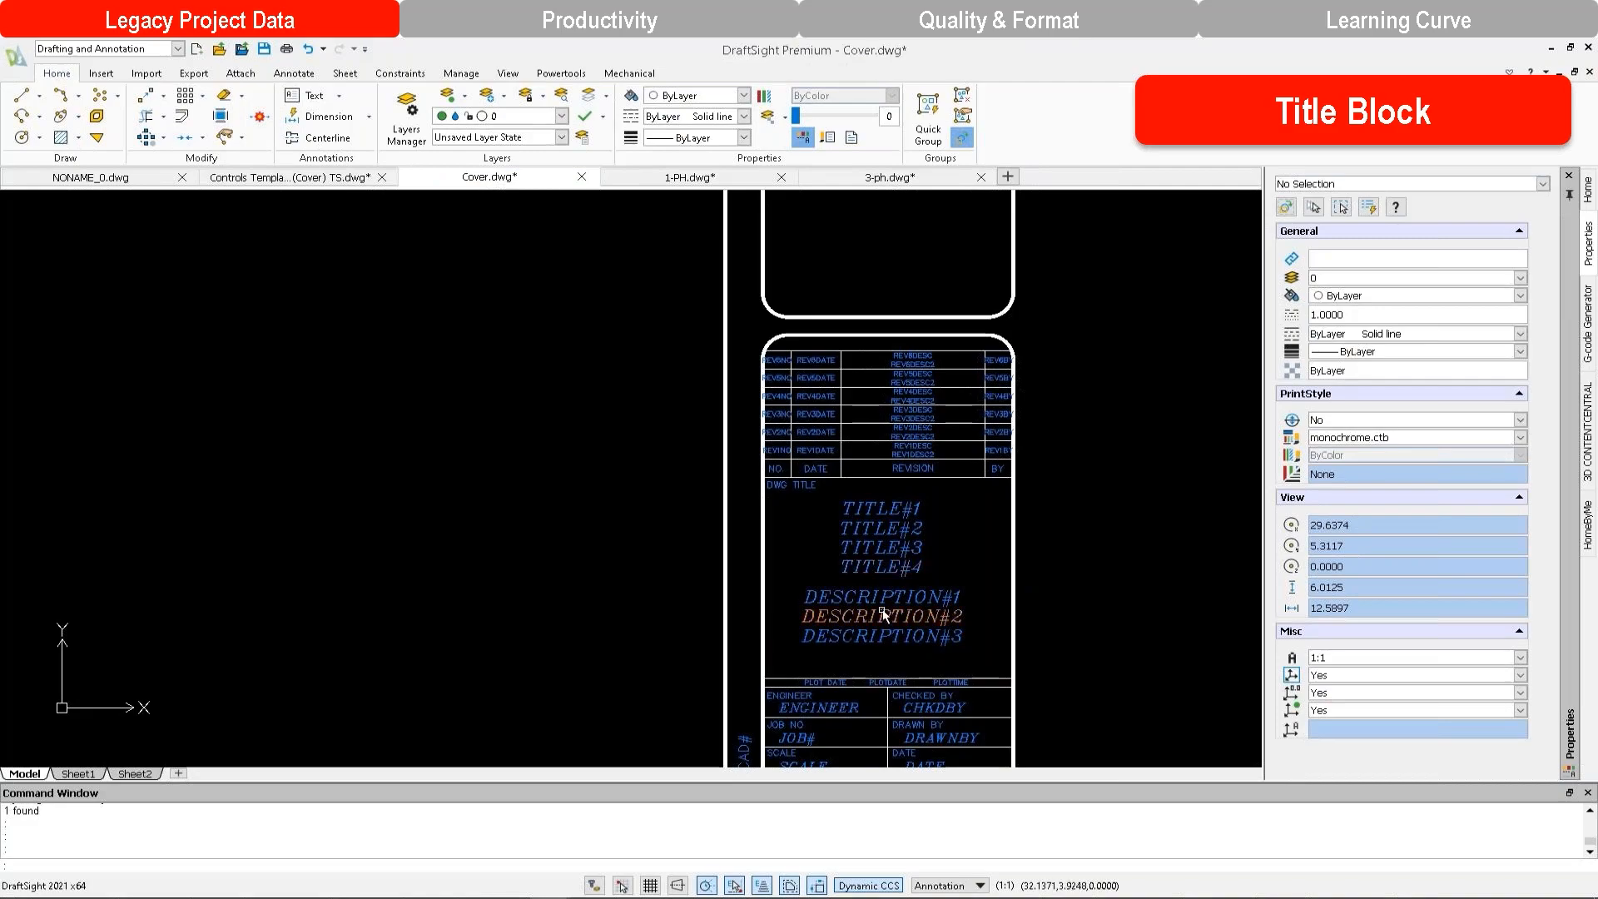
scroll(884, 608, "down", 4)
middle_click_drag(616, 501, 755, 588)
left_click(685, 181)
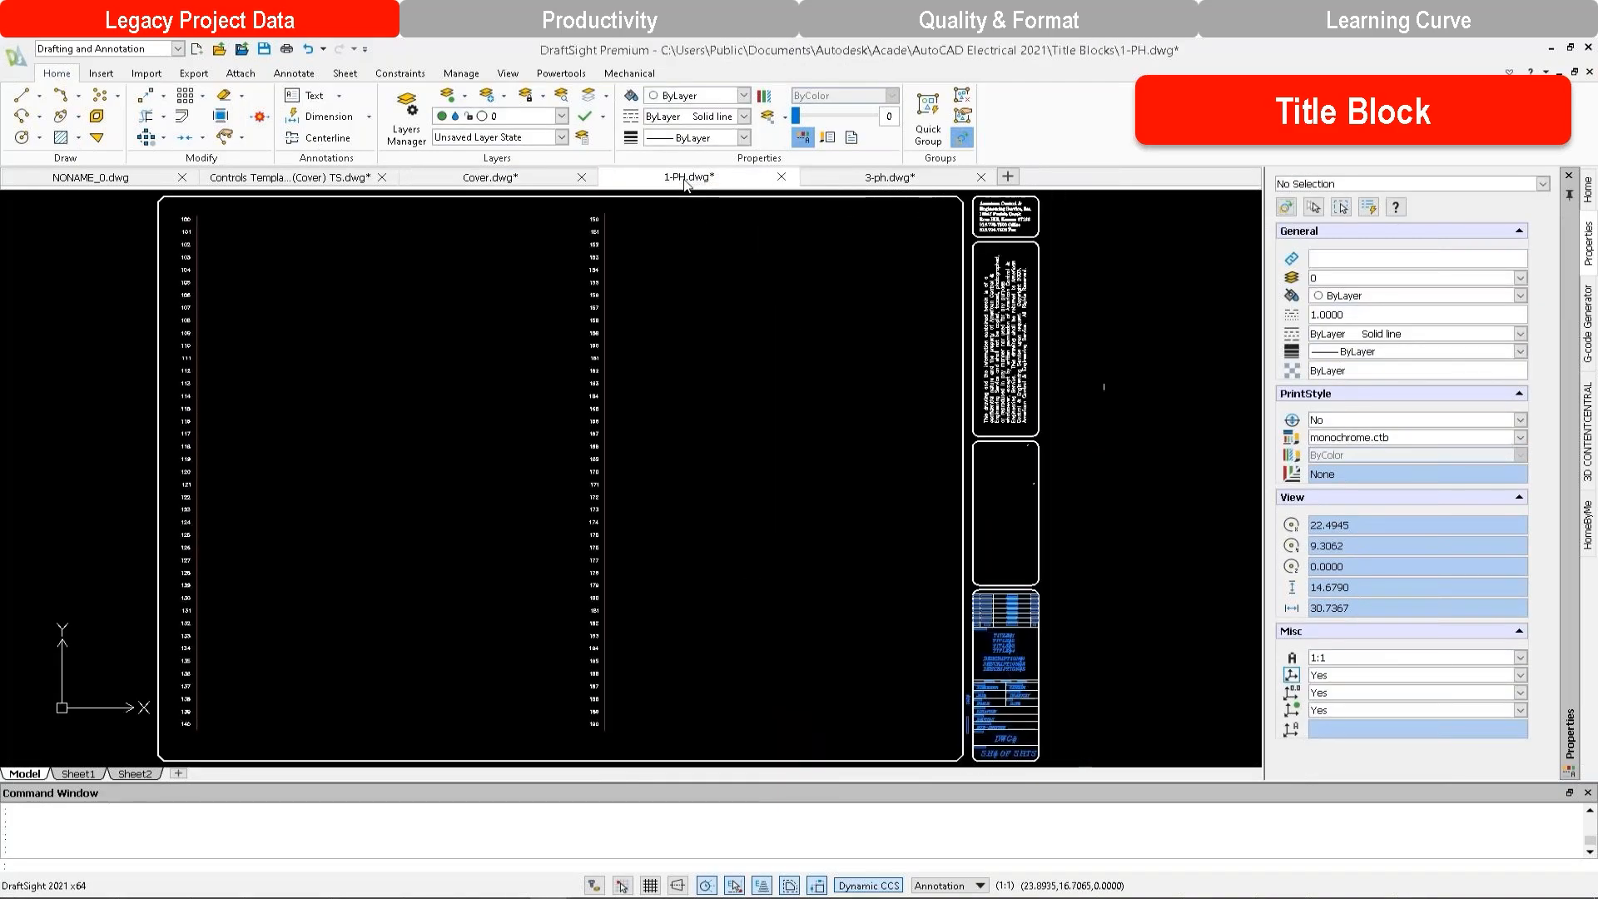
left_click(889, 177)
left_click(537, 181)
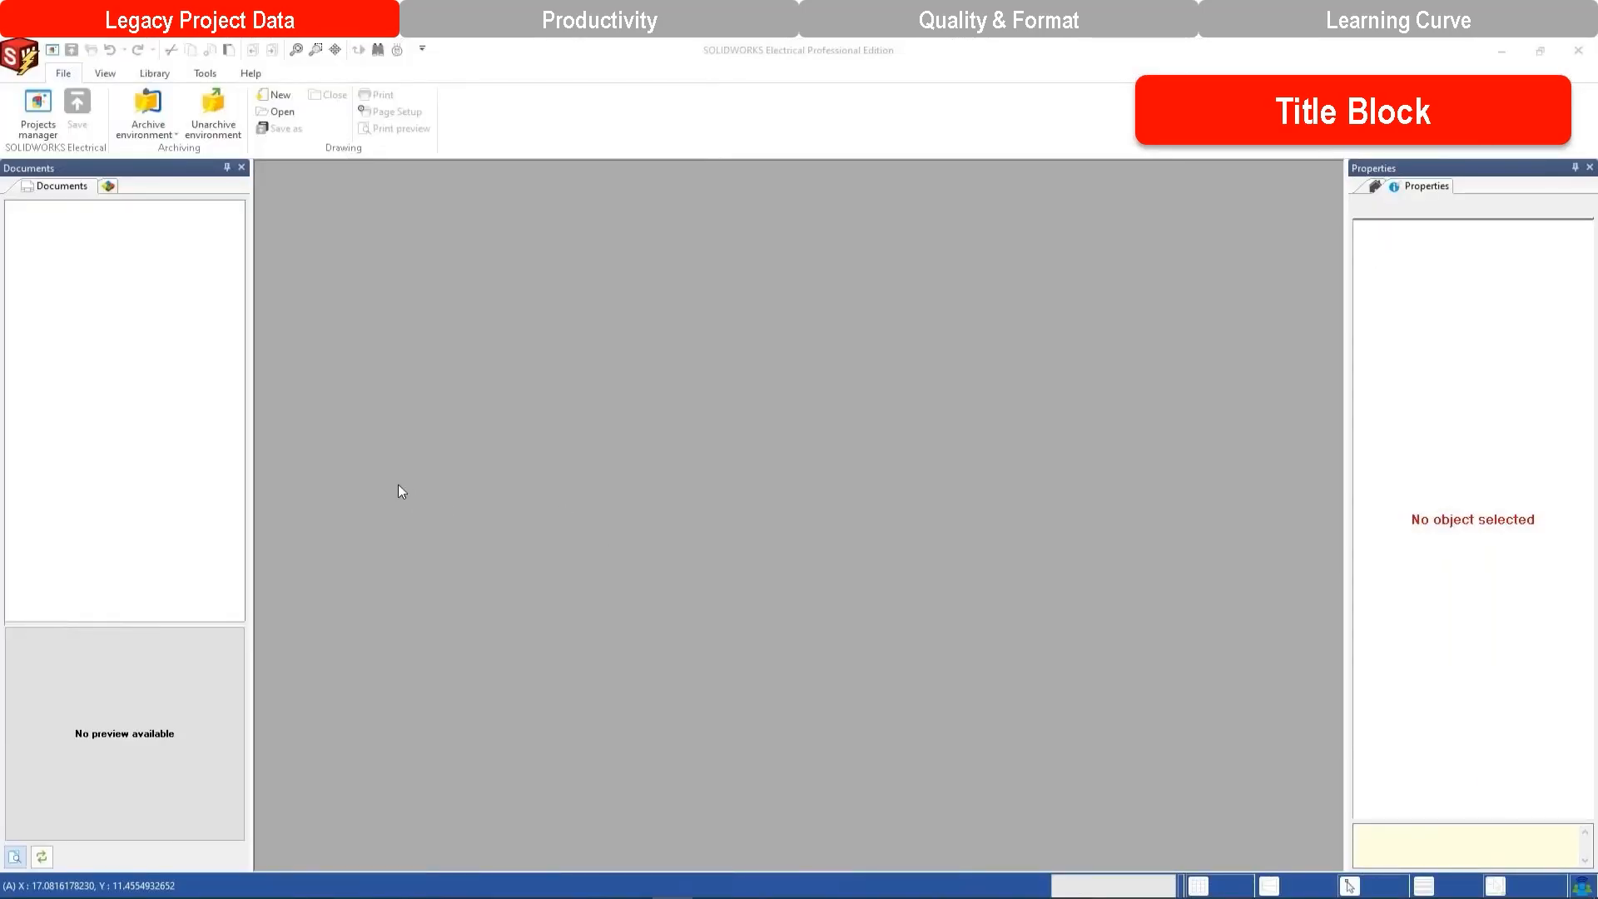
In SOLIDWORKS Electrical, open the title block library manager and start importing title blocks from DWG files.
left_click(161, 76)
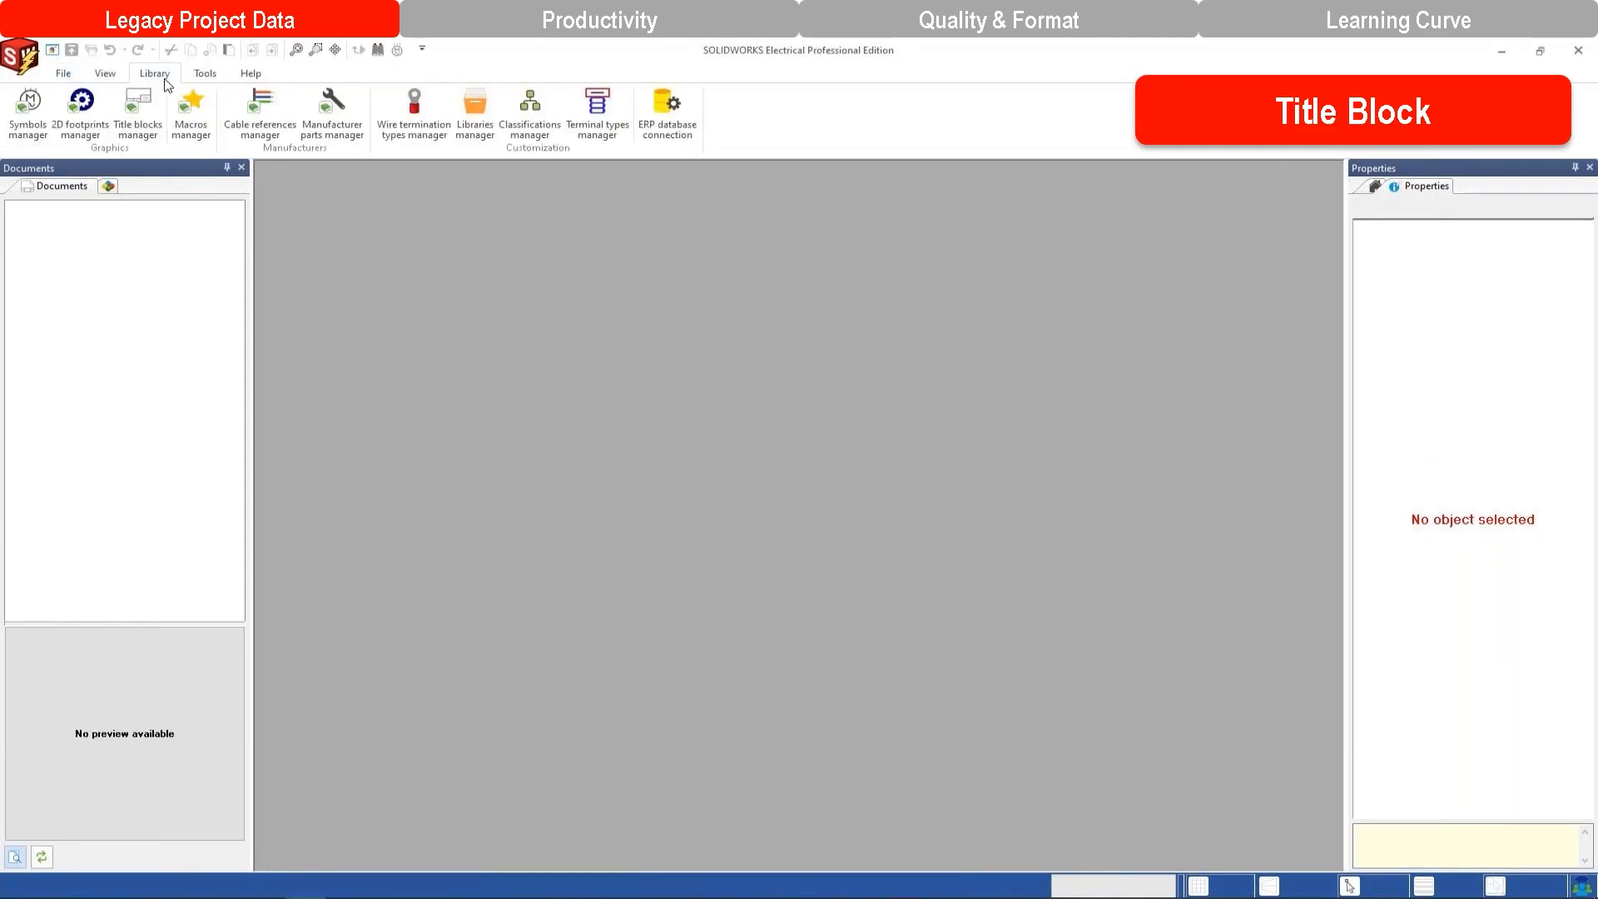
left_click(153, 129)
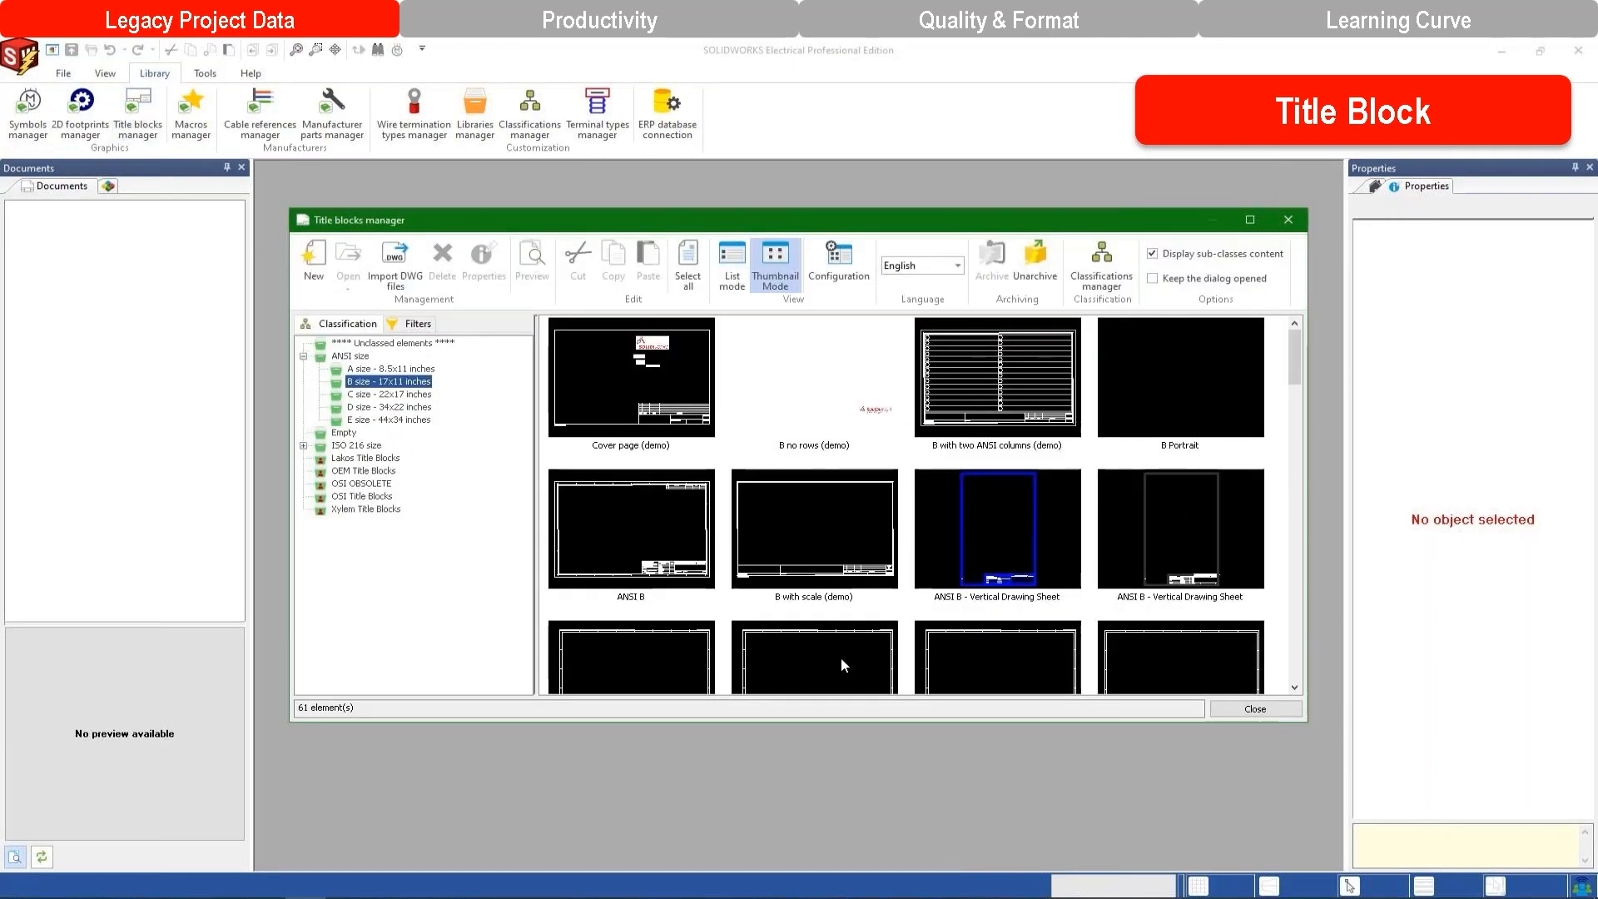
scroll(1015, 478, "down", 3)
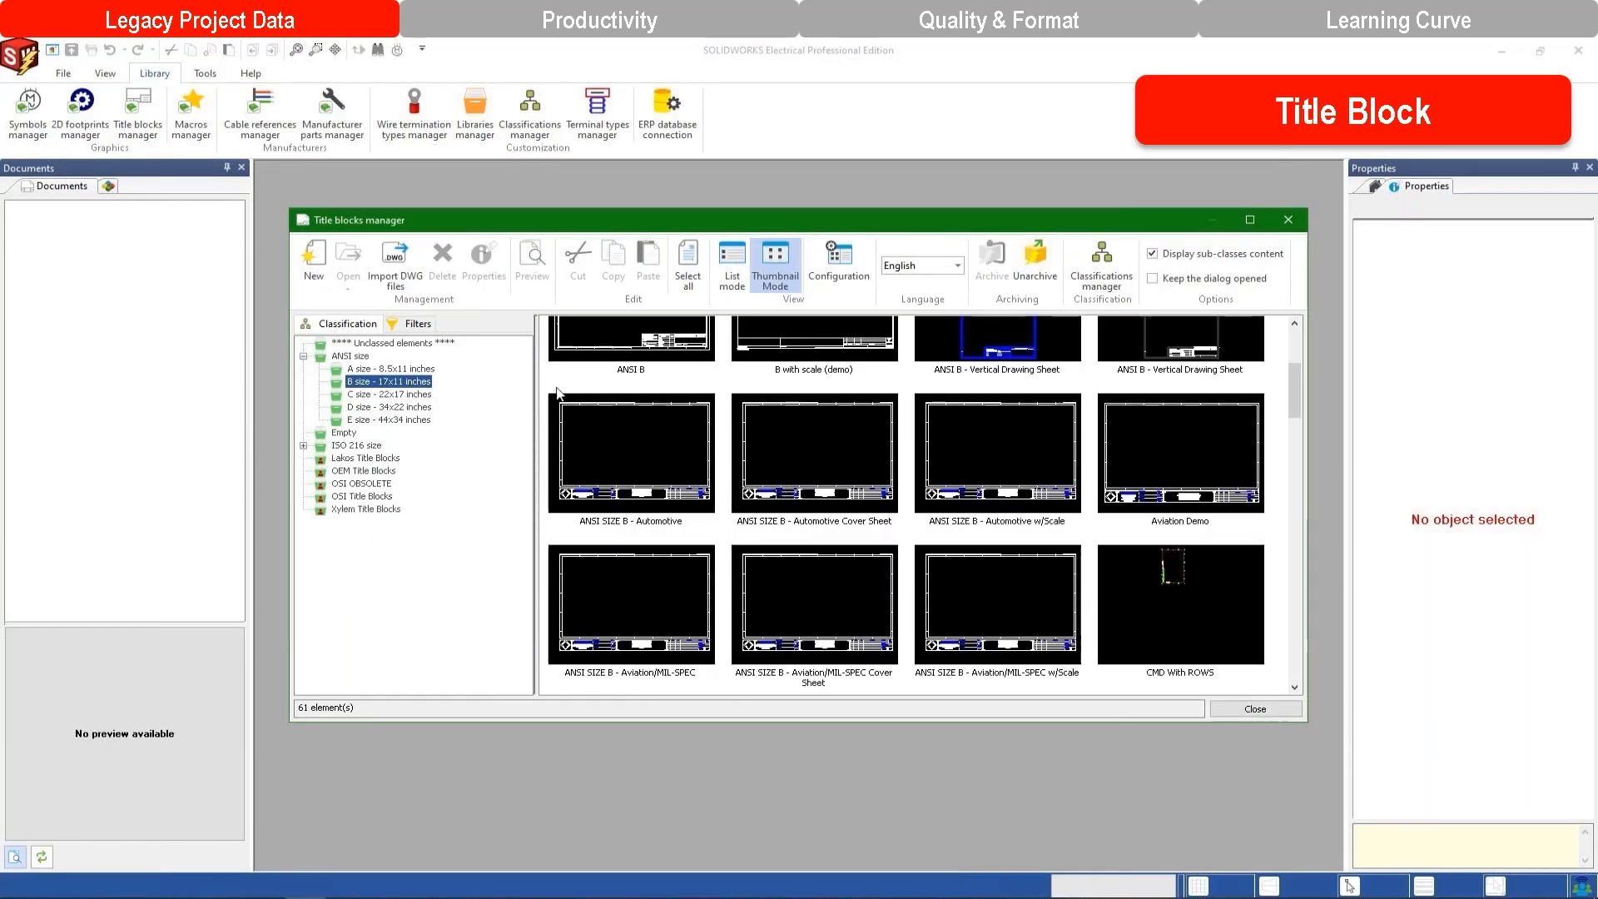
left_click(411, 273)
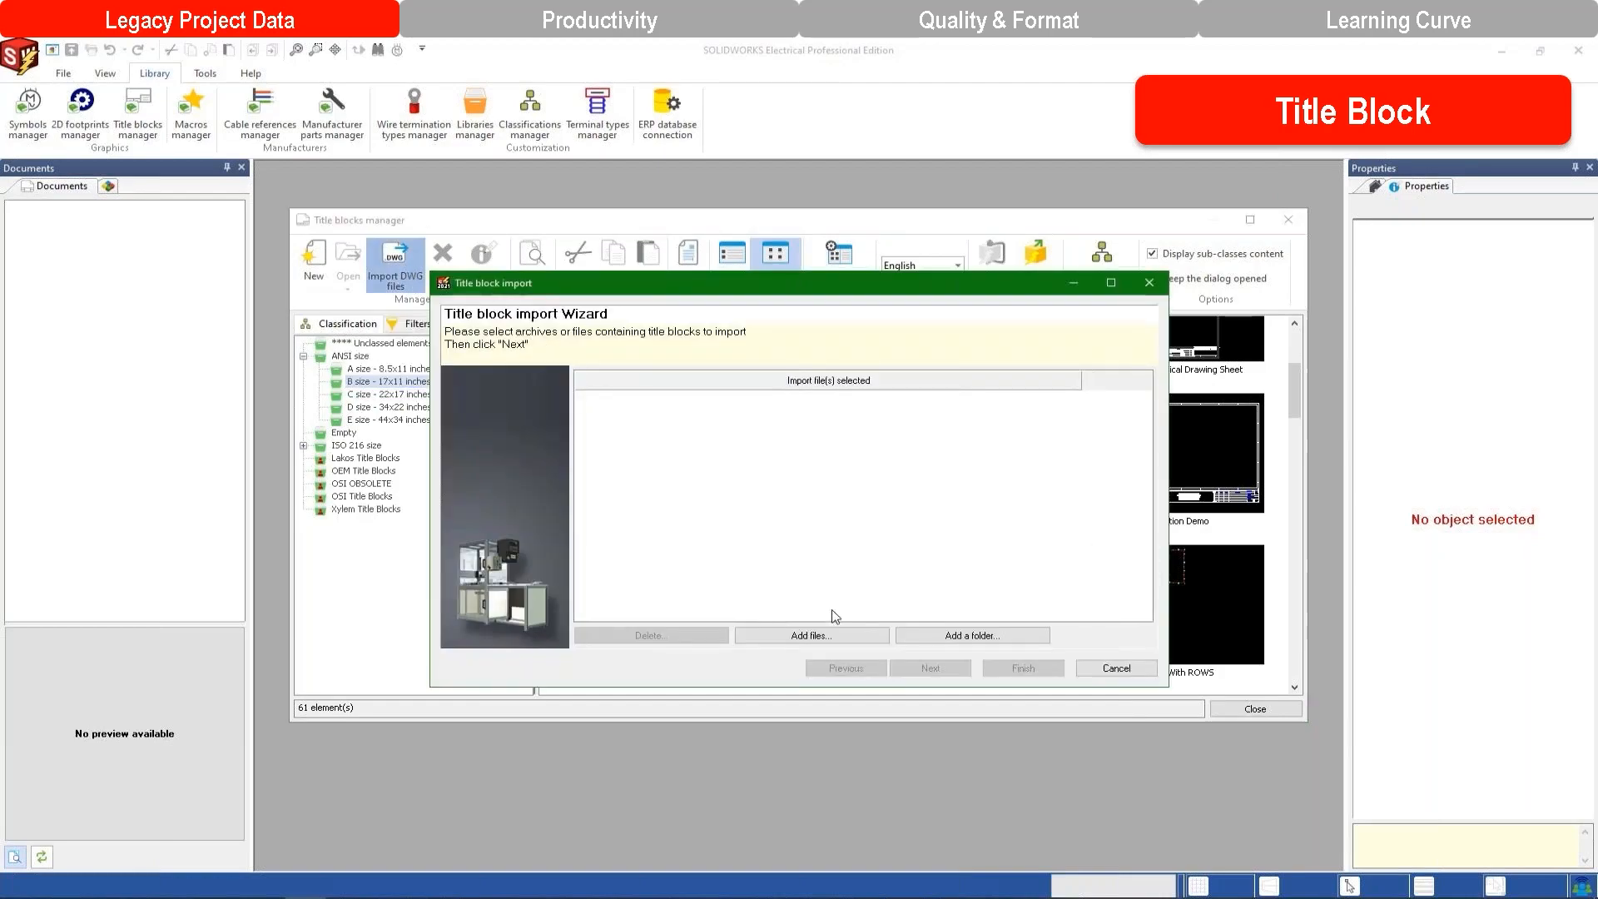
Add the folder C:\Users\Public\Documents\Autodesk\Acade\AutoCAD Electrical 2021\Title Blocks to the title block import.
left_click(952, 646)
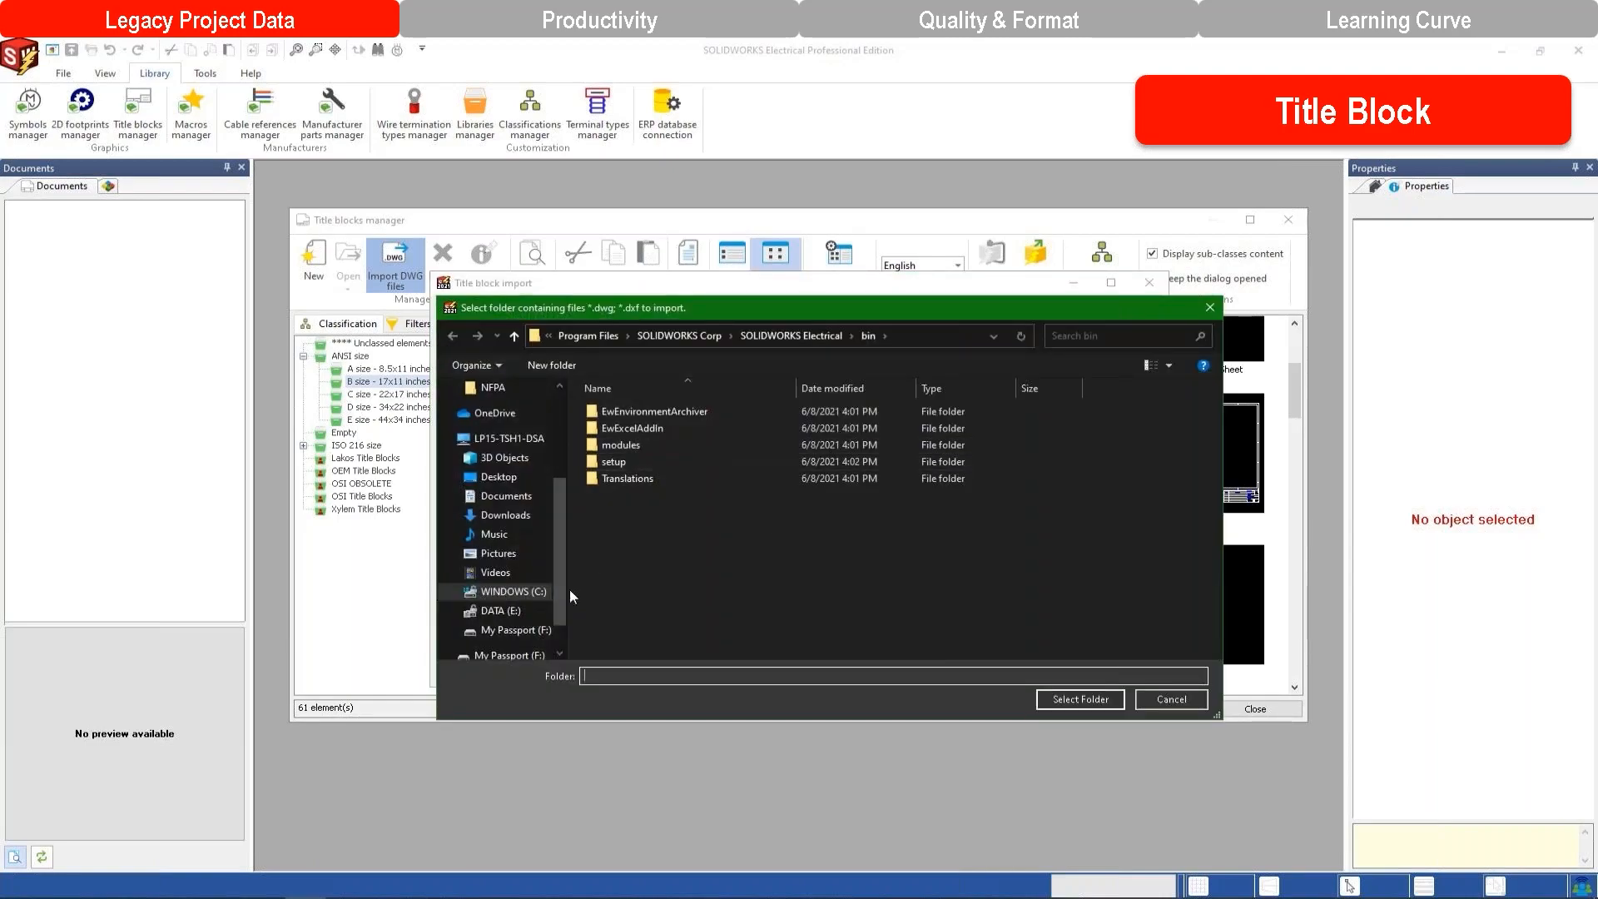
left_click(511, 592)
double_click(634, 581)
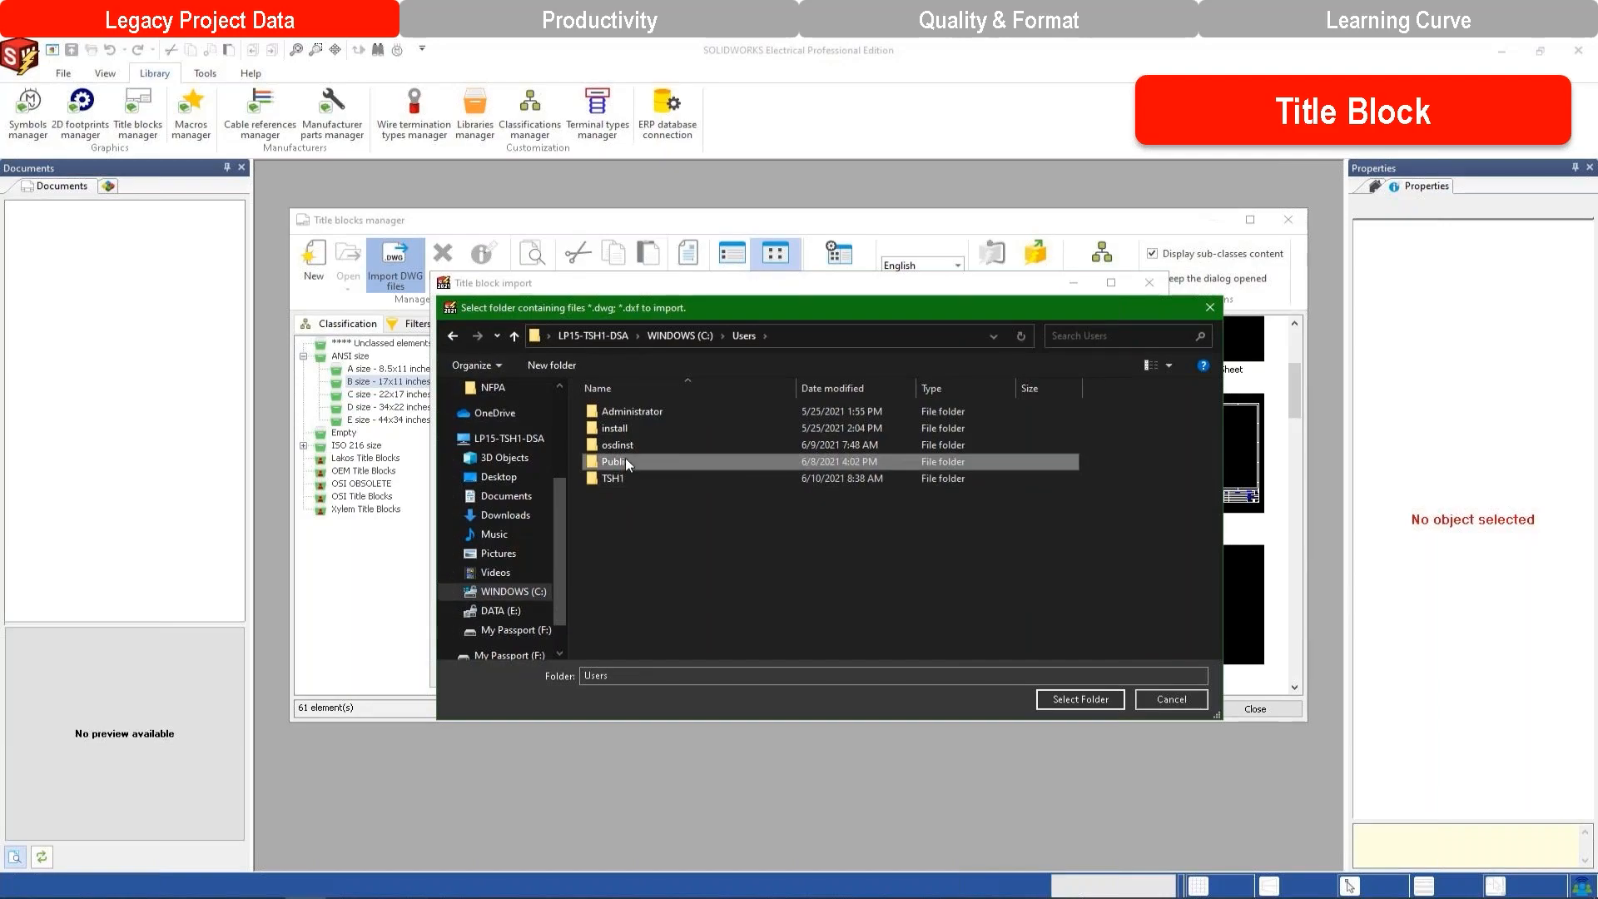
double_click(626, 461)
left_click(639, 412)
double_click(640, 411)
double_click(639, 411)
double_click(640, 411)
double_click(639, 411)
left_click(633, 428)
left_click(1050, 699)
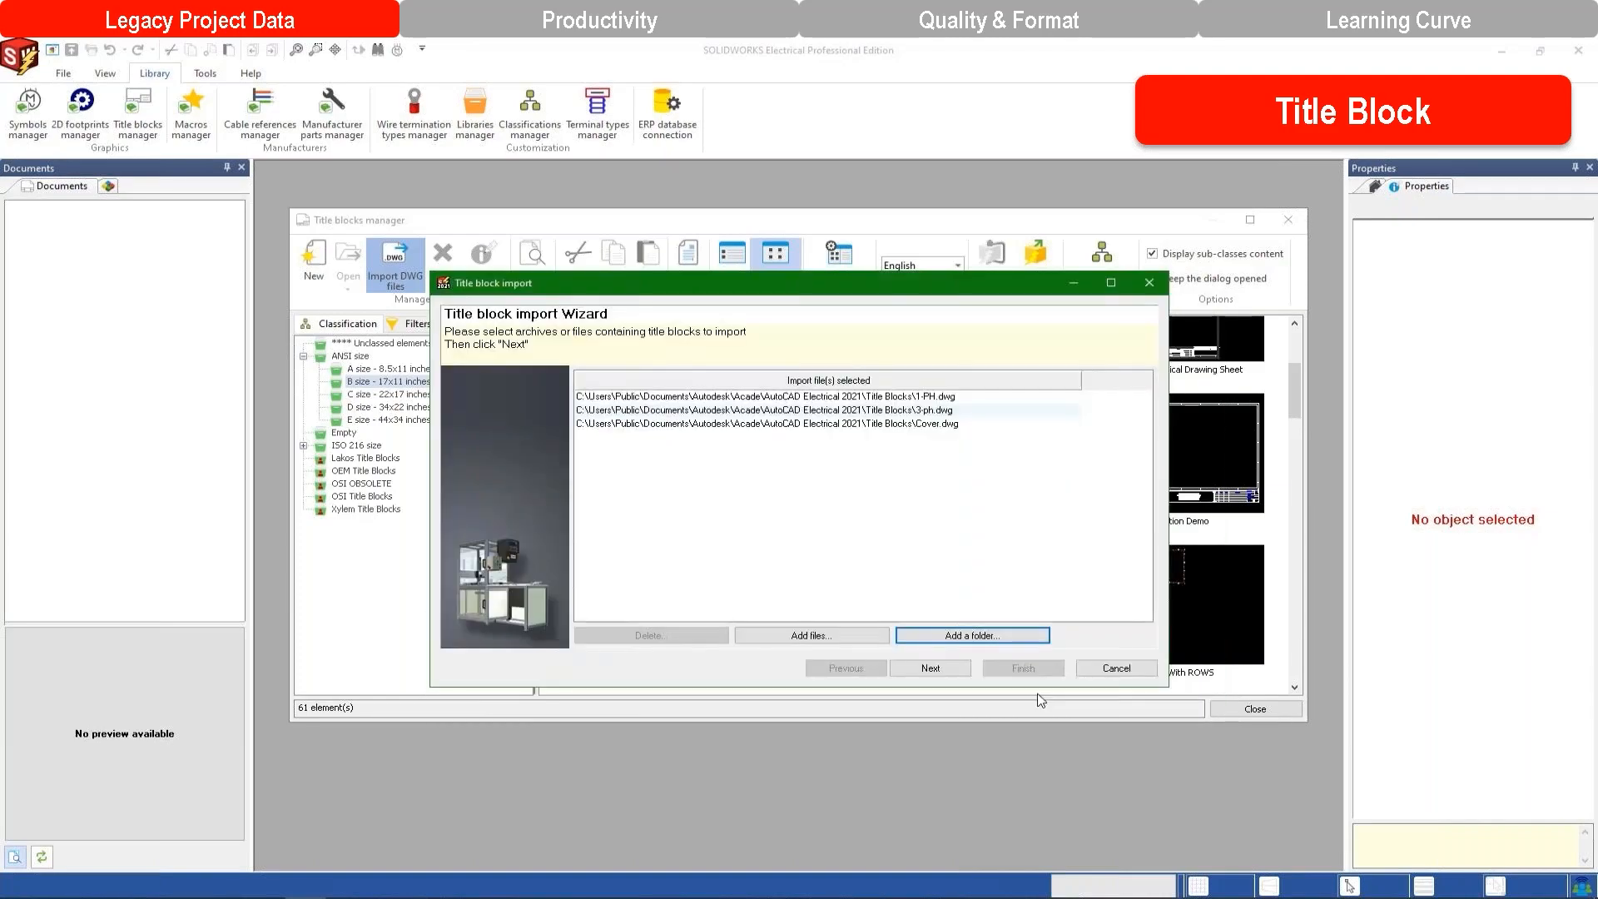
Set the title block import configuration to ACAD_E_ImportConfig - Autocad Electrical import and proceed to the new title blocks.
left_click(930, 669)
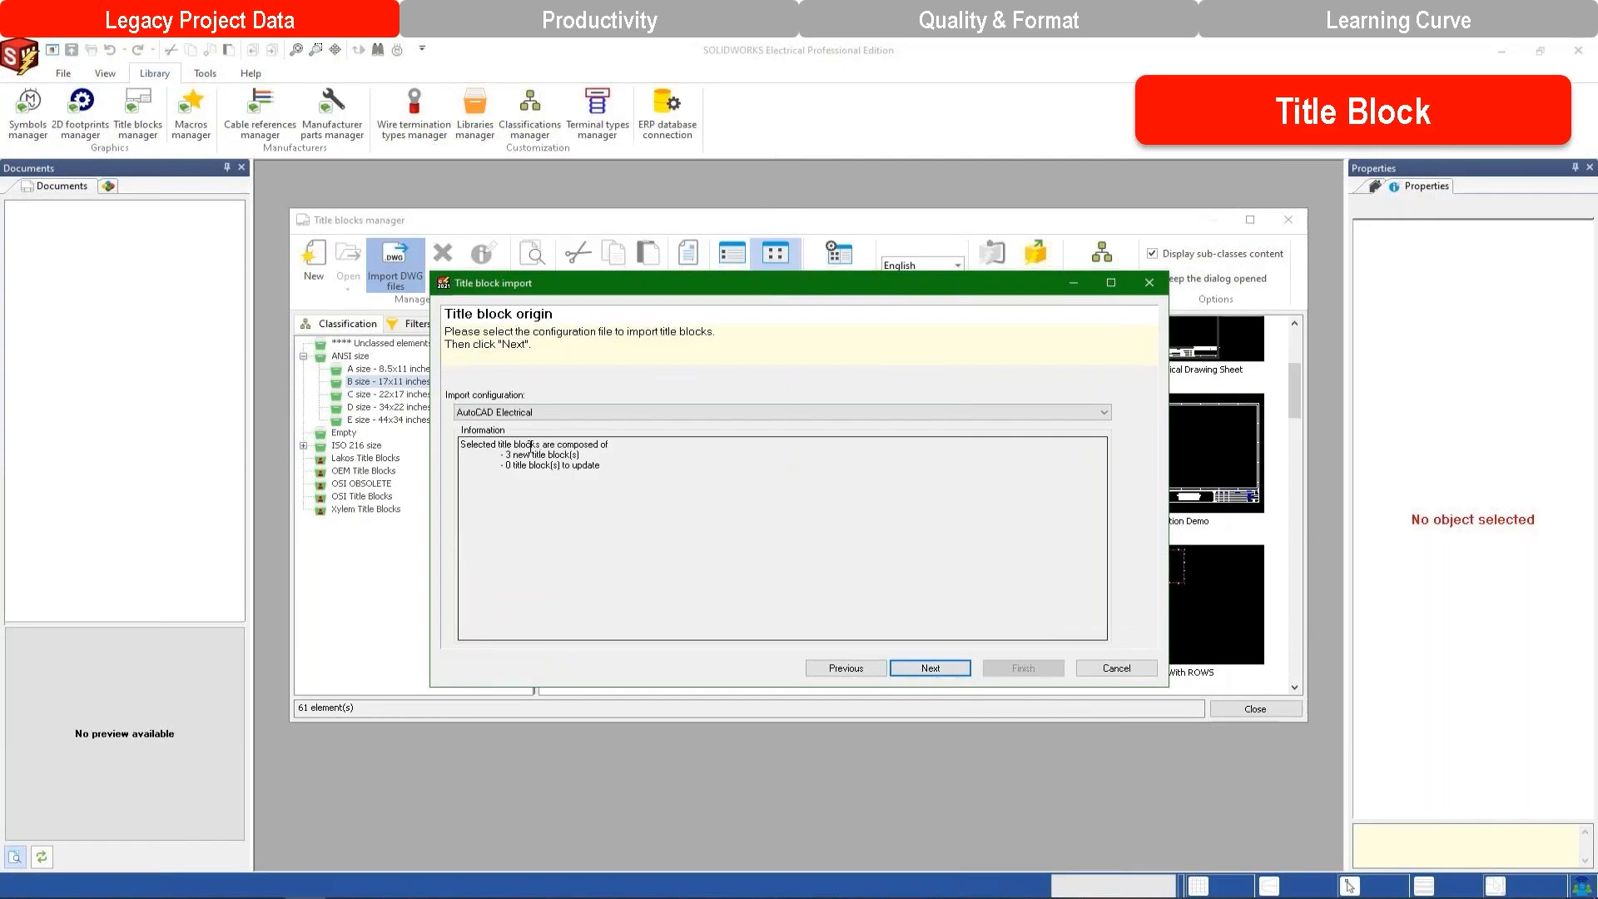
left_click(560, 412)
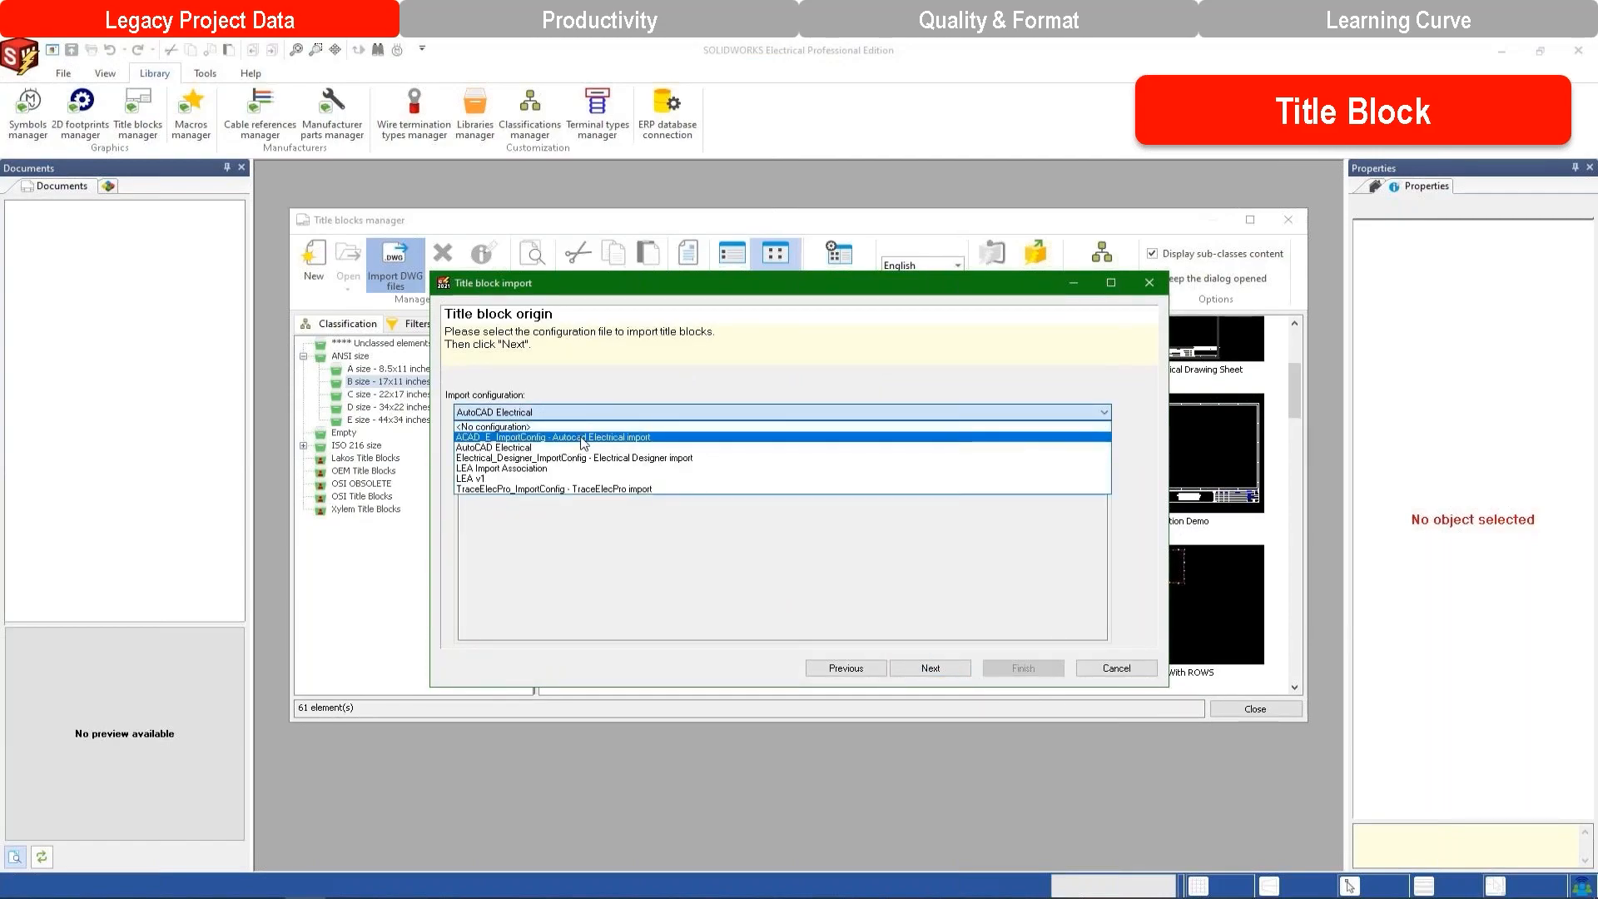
left_click(584, 438)
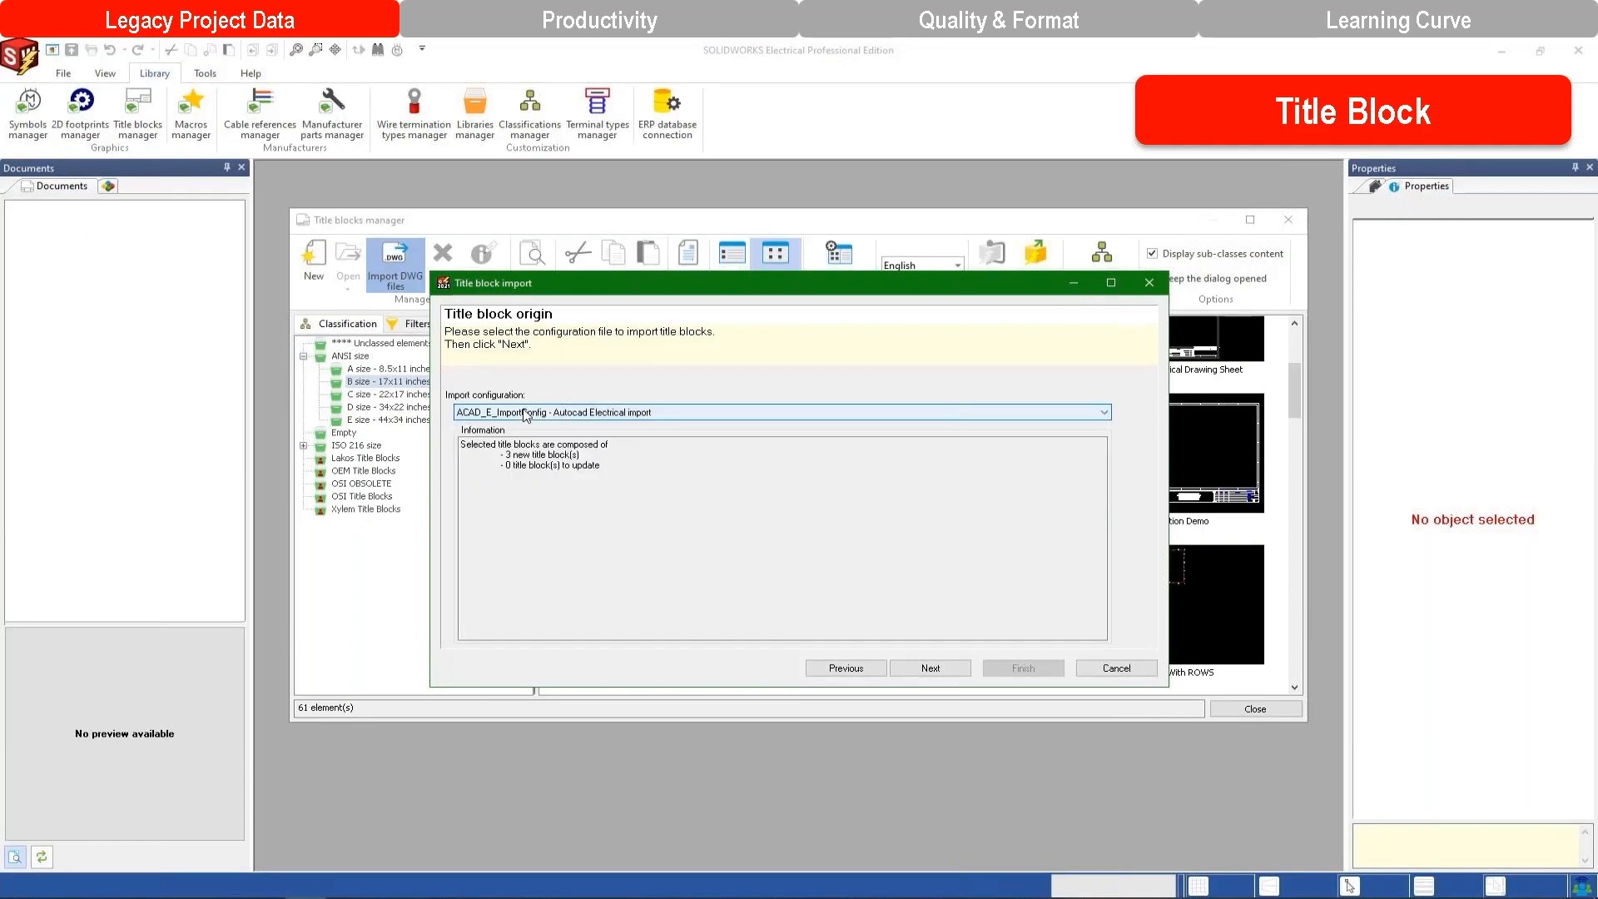
left_click(957, 672)
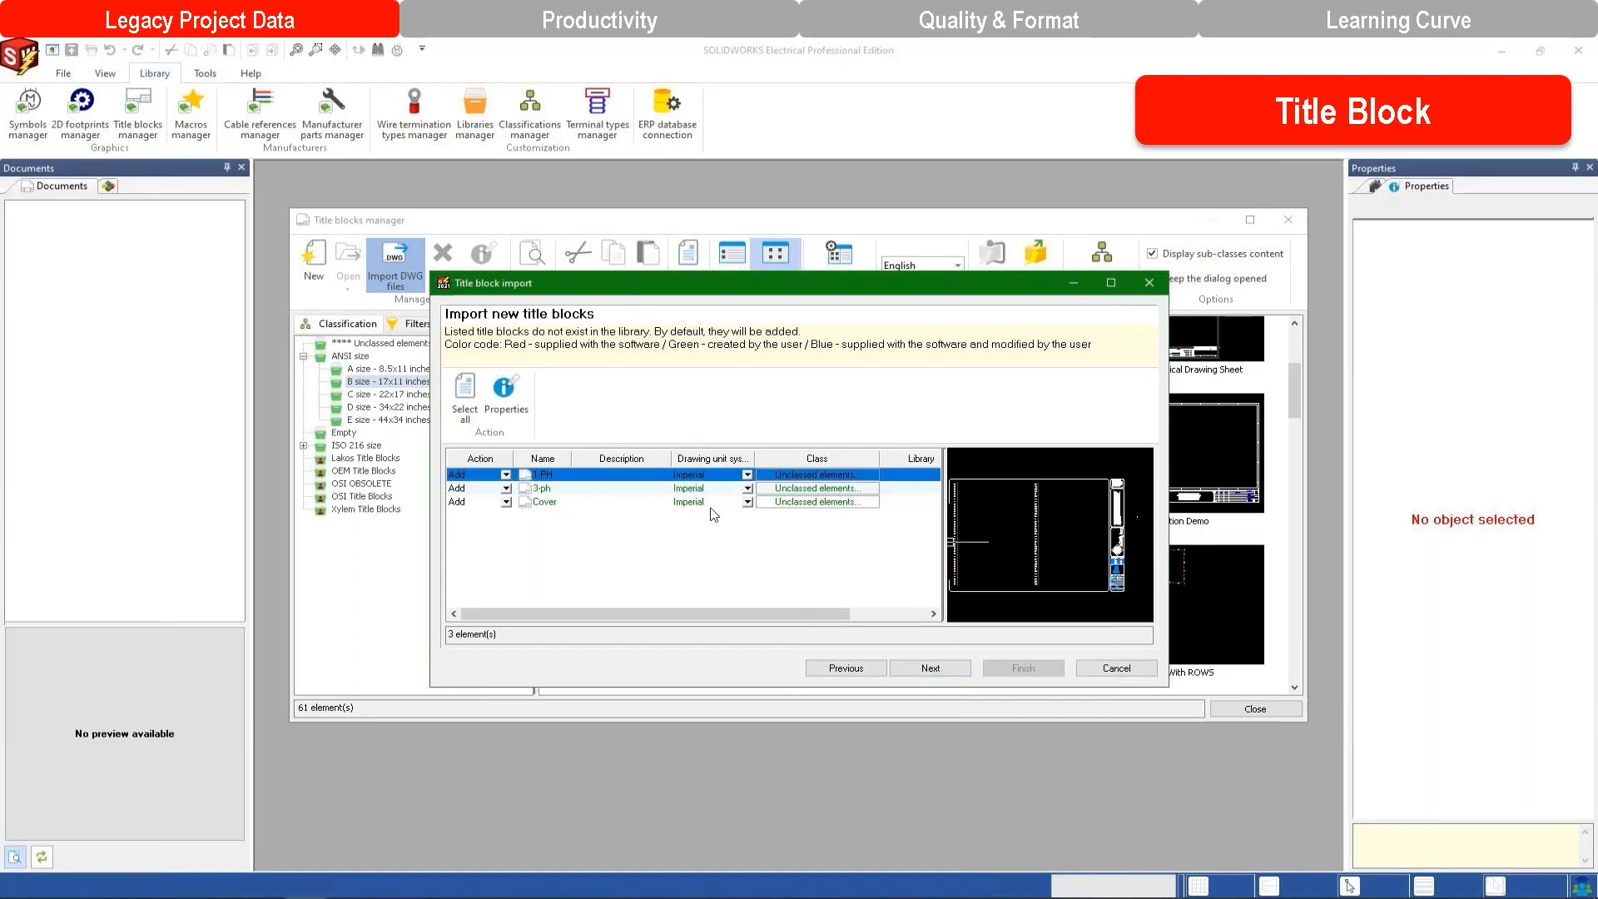
Accept the new title blocks and their attribute conversions, then finish the import, saving the current import configuration.
left_click(961, 671)
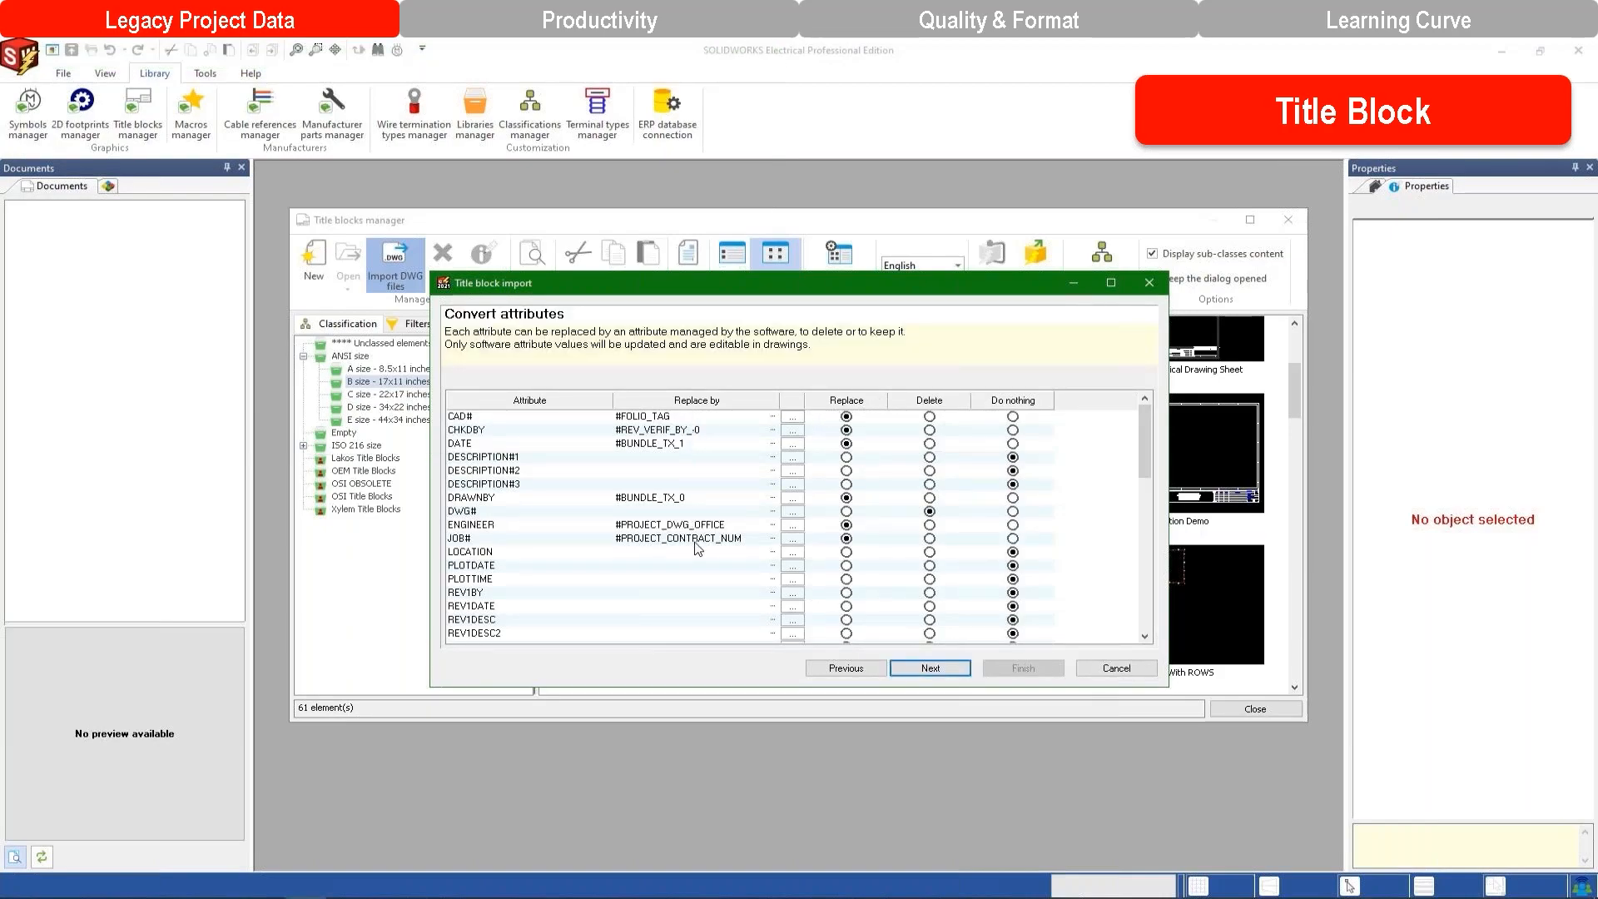
scroll(698, 549, "down", 4)
scroll(700, 551, "up", 4)
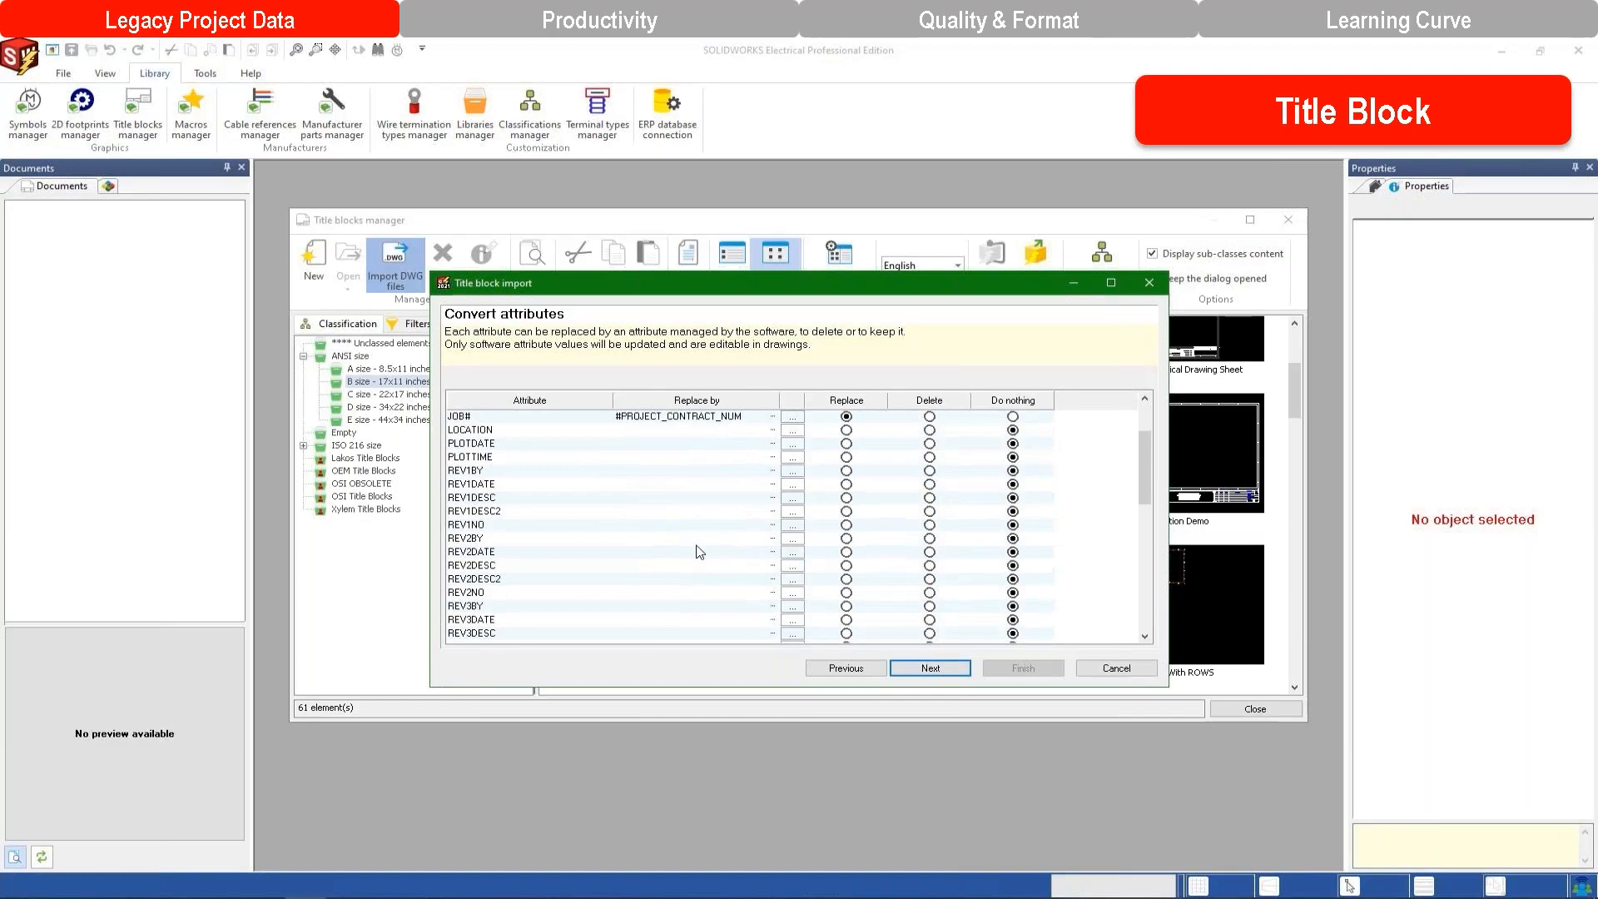
left_click(962, 670)
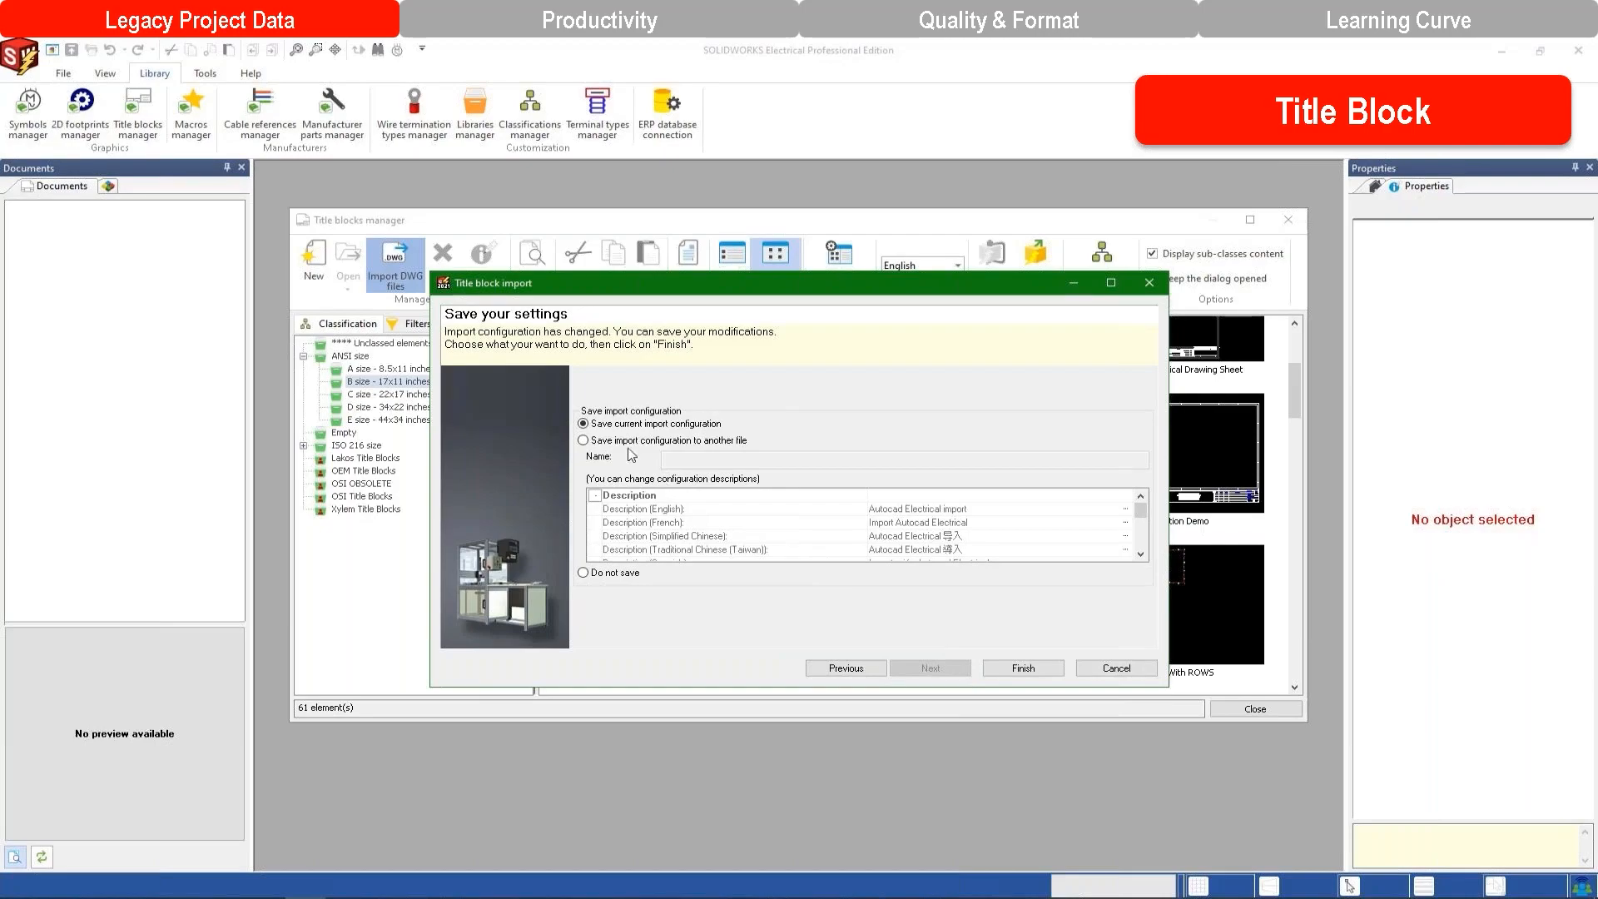
left_click(1017, 669)
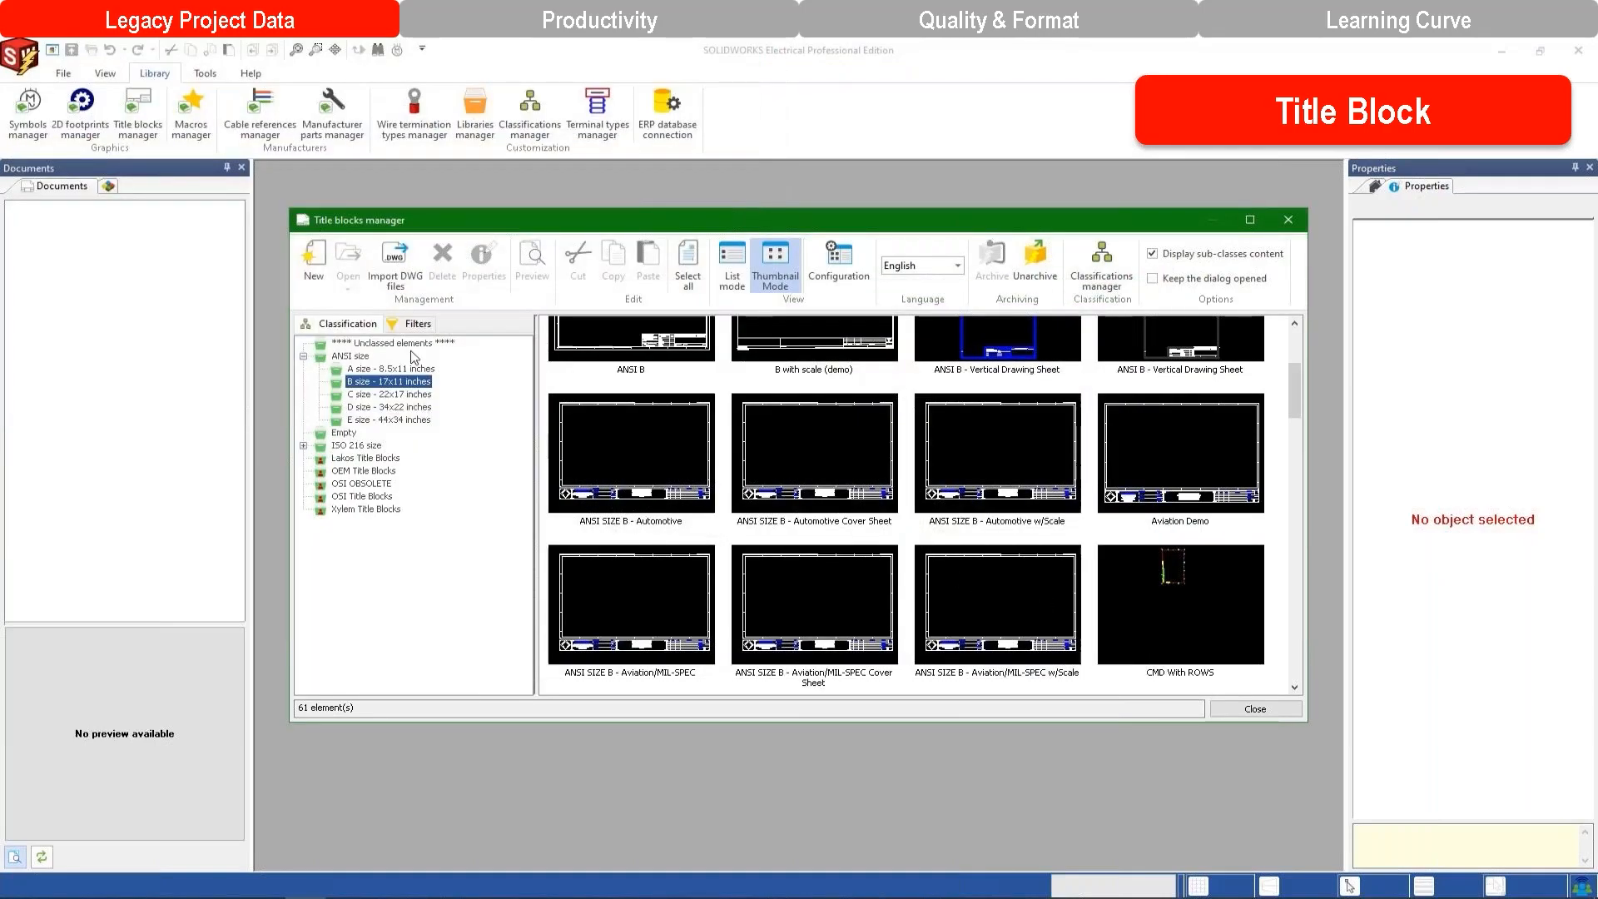
Filter the title block library to any class with a creation date from 6/10/2021, then close the manager.
left_click(416, 324)
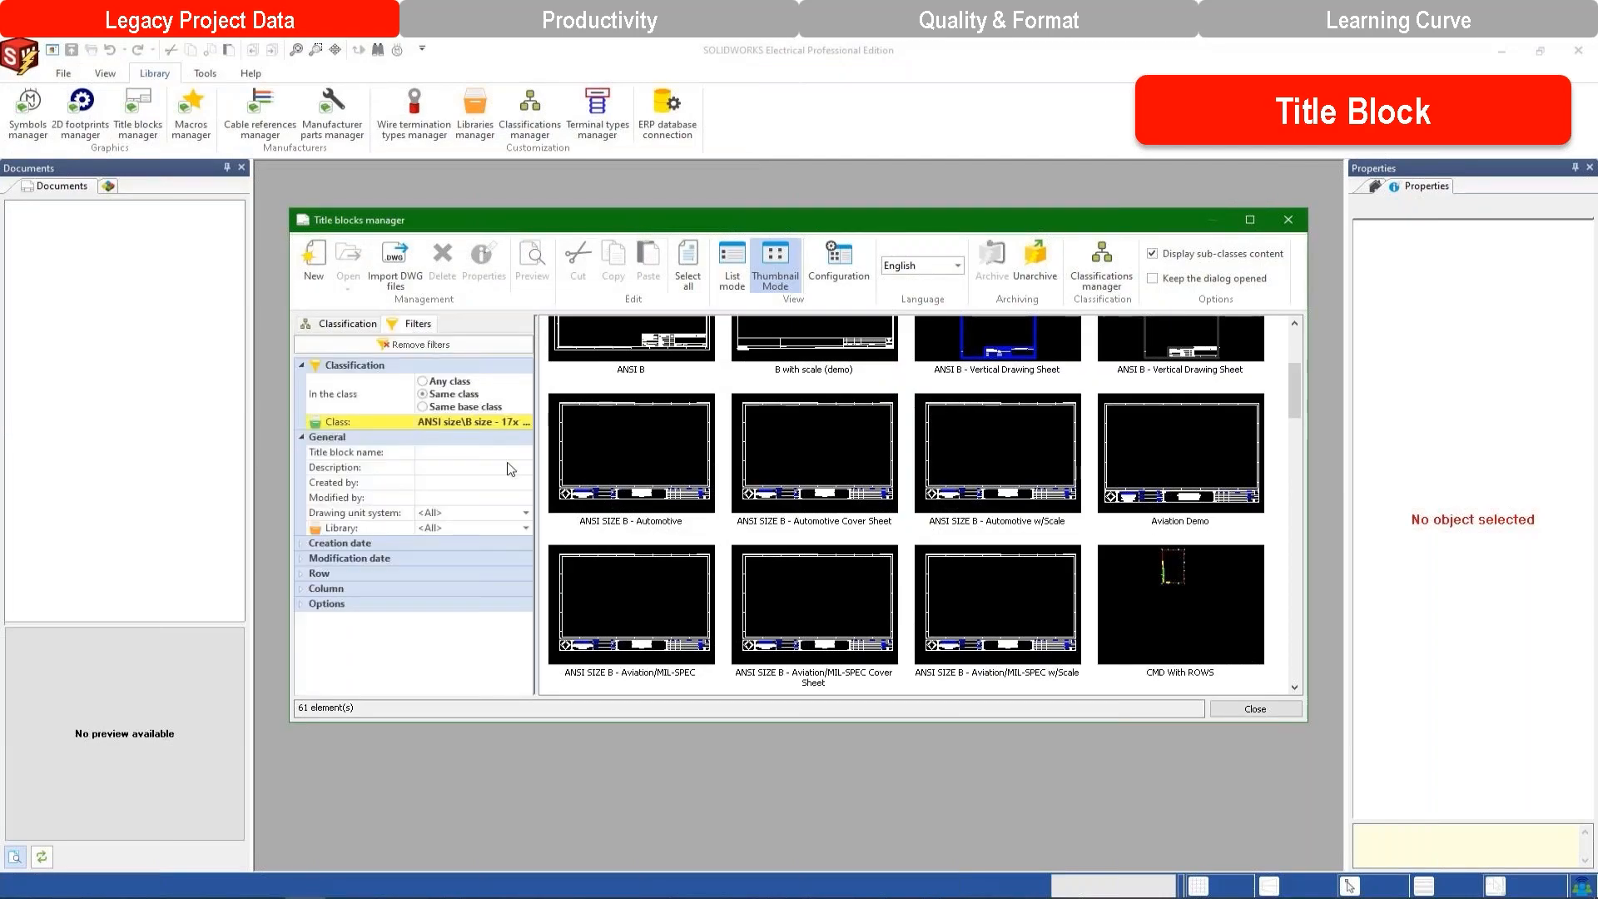
left_click(444, 381)
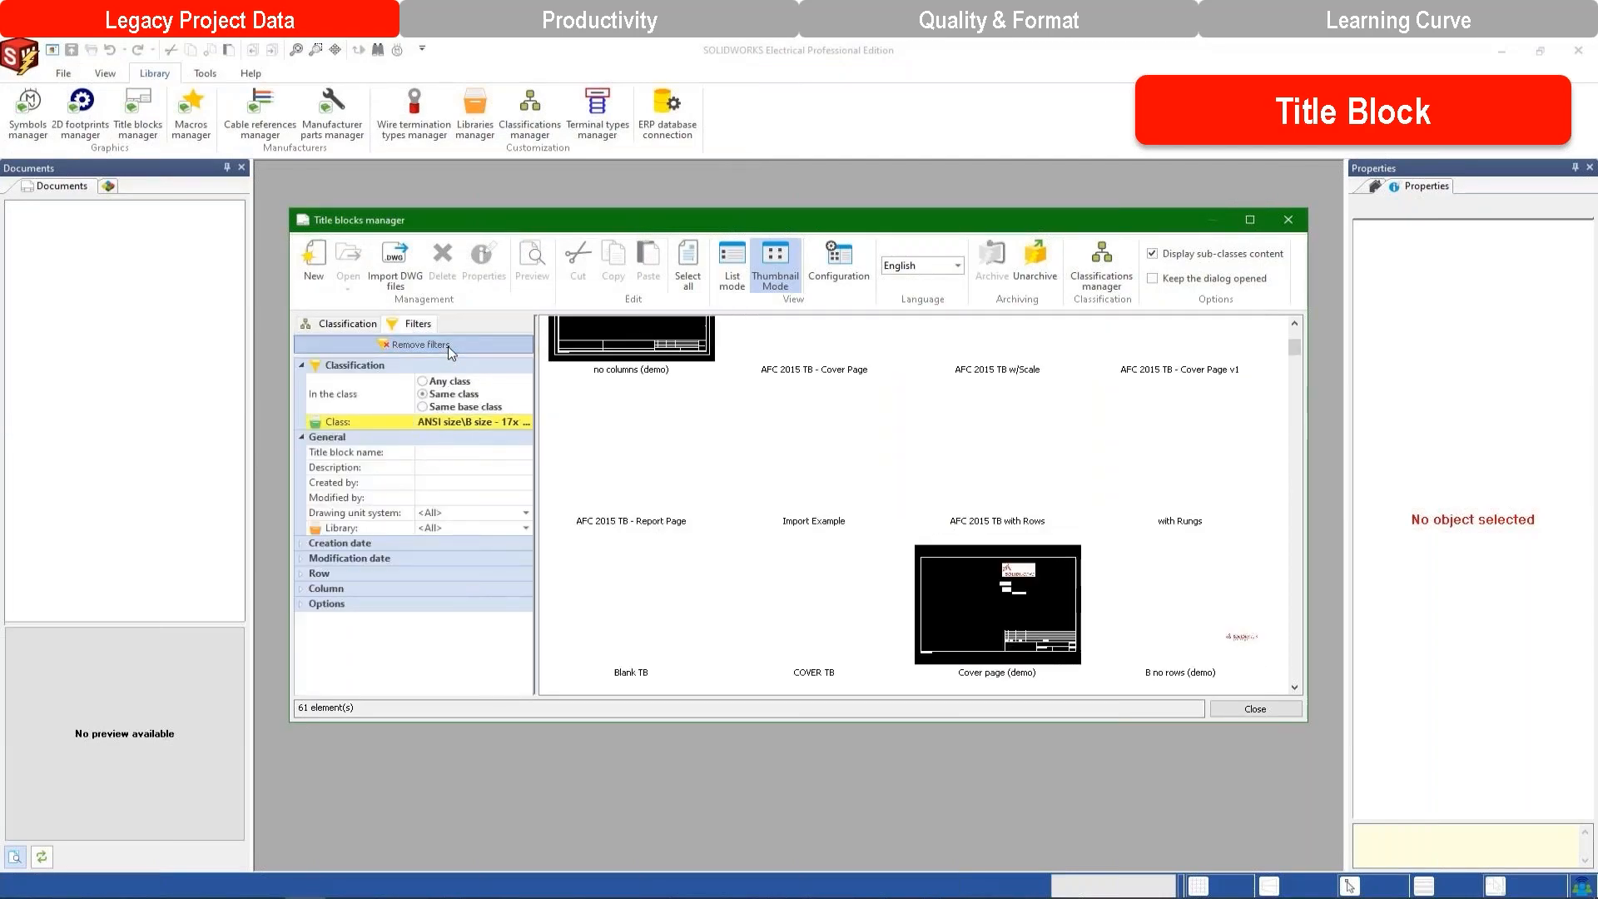
left_click(302, 542)
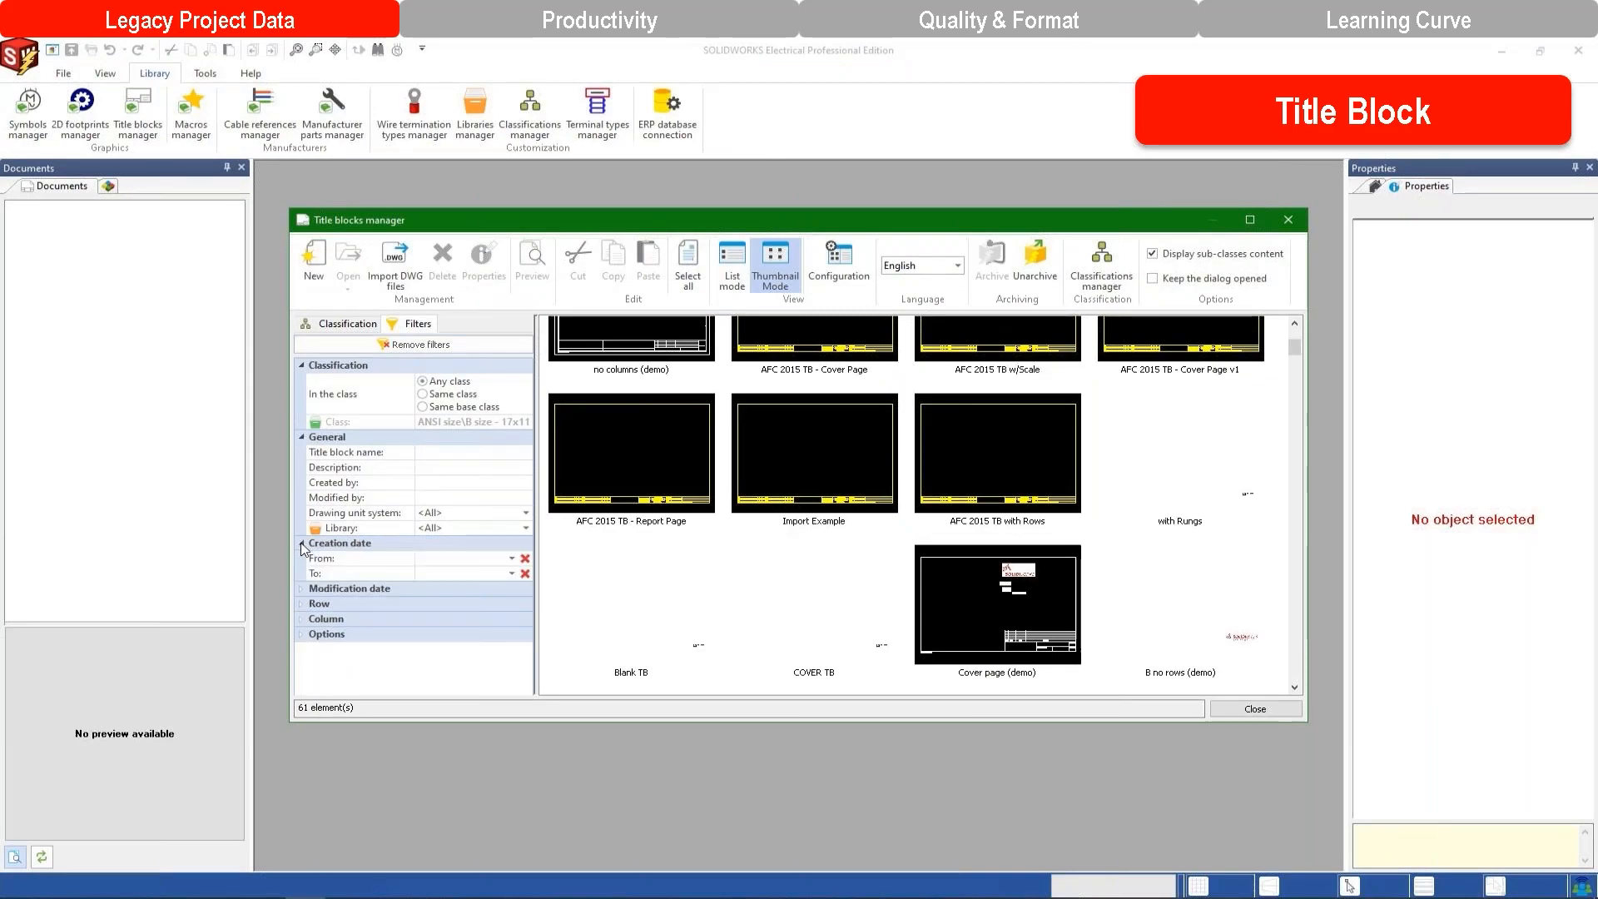
left_click(512, 559)
left_click(512, 558)
left_click(412, 686)
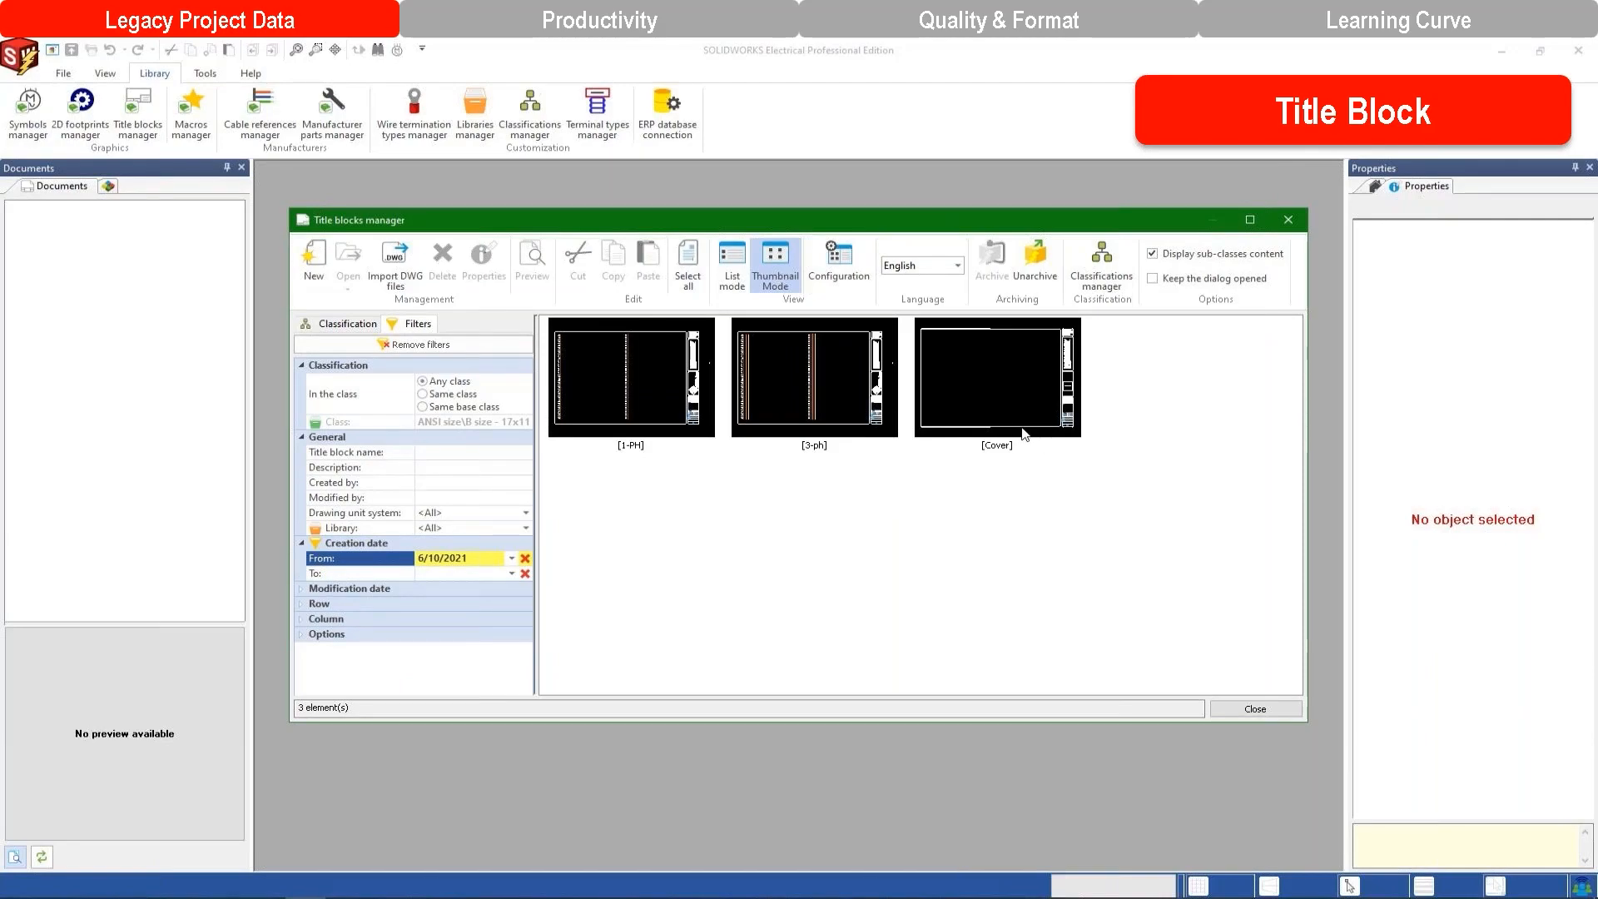
left_click(1246, 711)
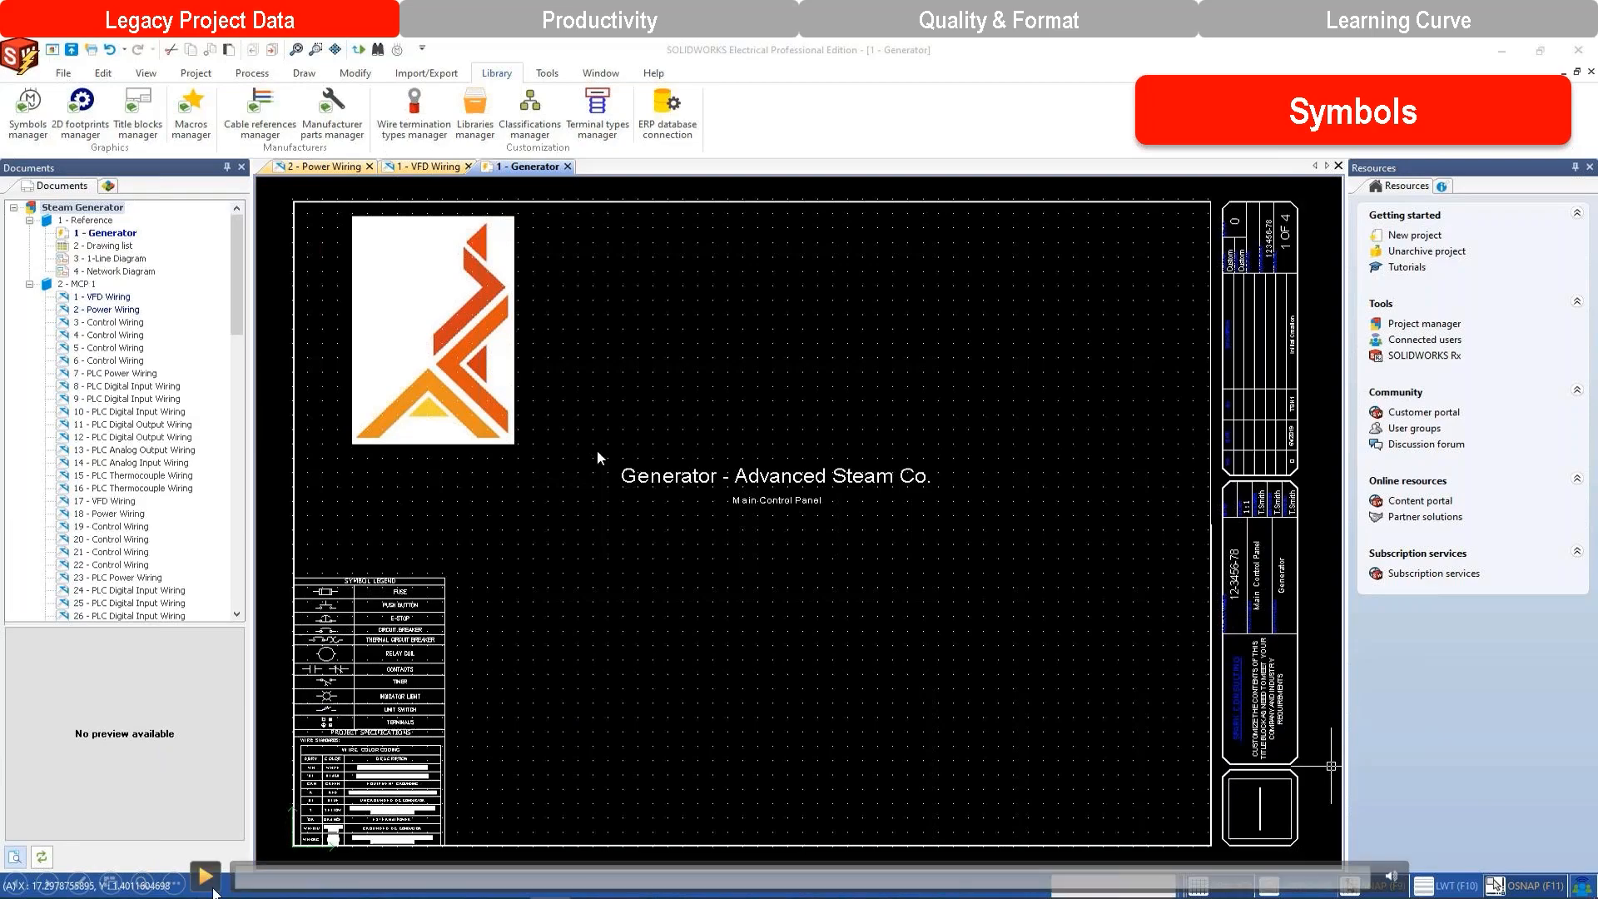
Add the NFPA folder from Public Documents\Autodesk\Acade\AutoCAD Electrical 2021\Libs to the symbol import.
left_click(205, 876)
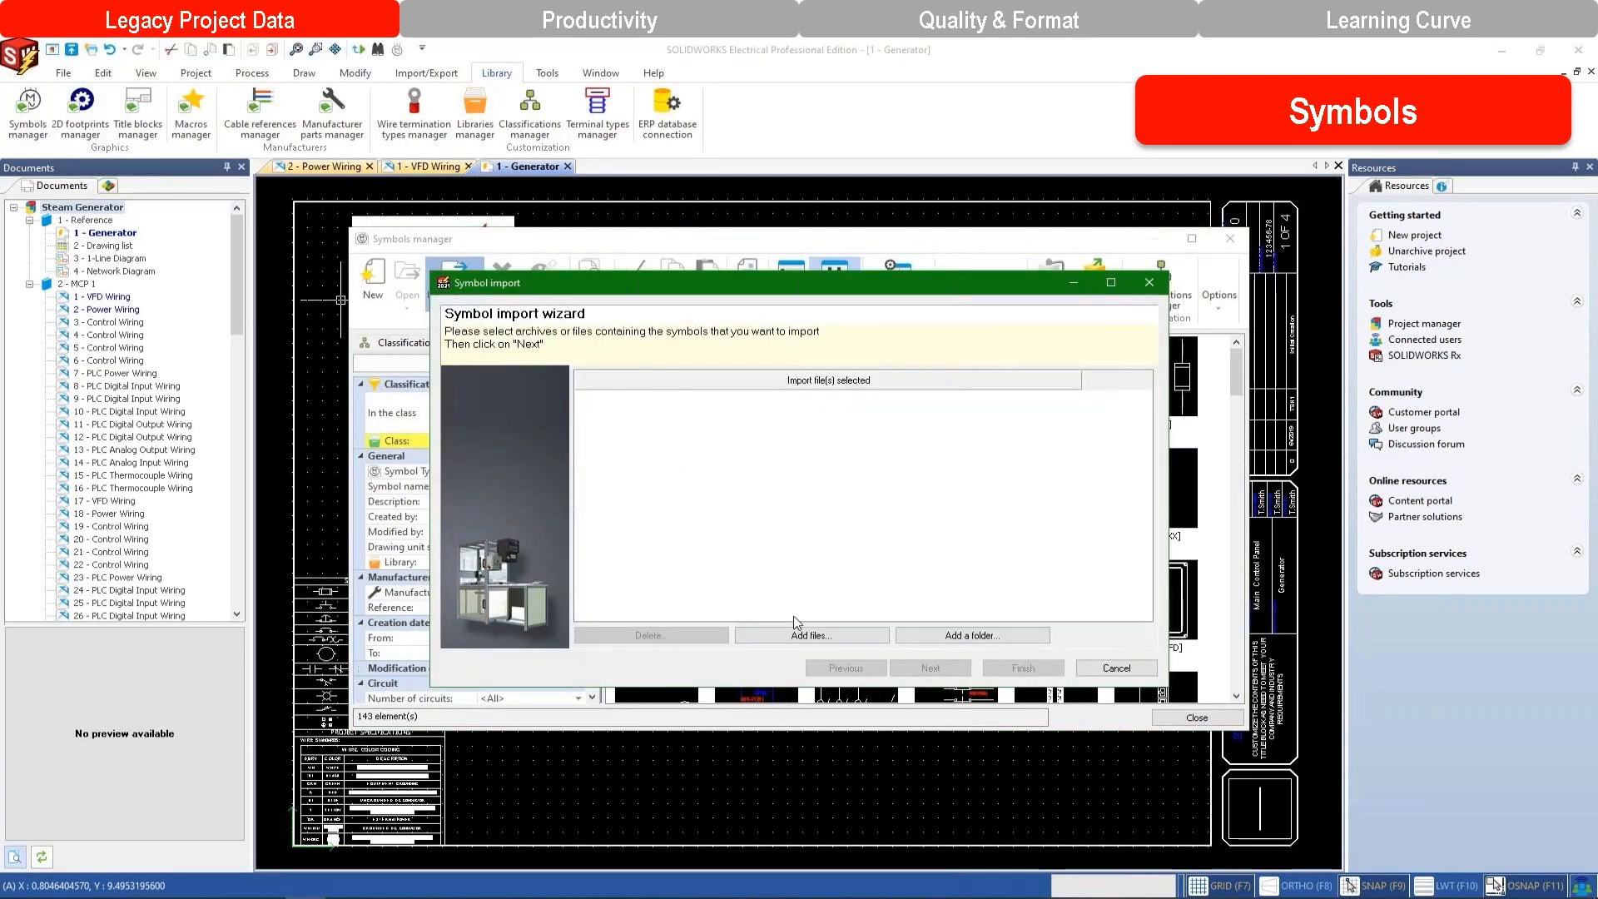
left_click(938, 641)
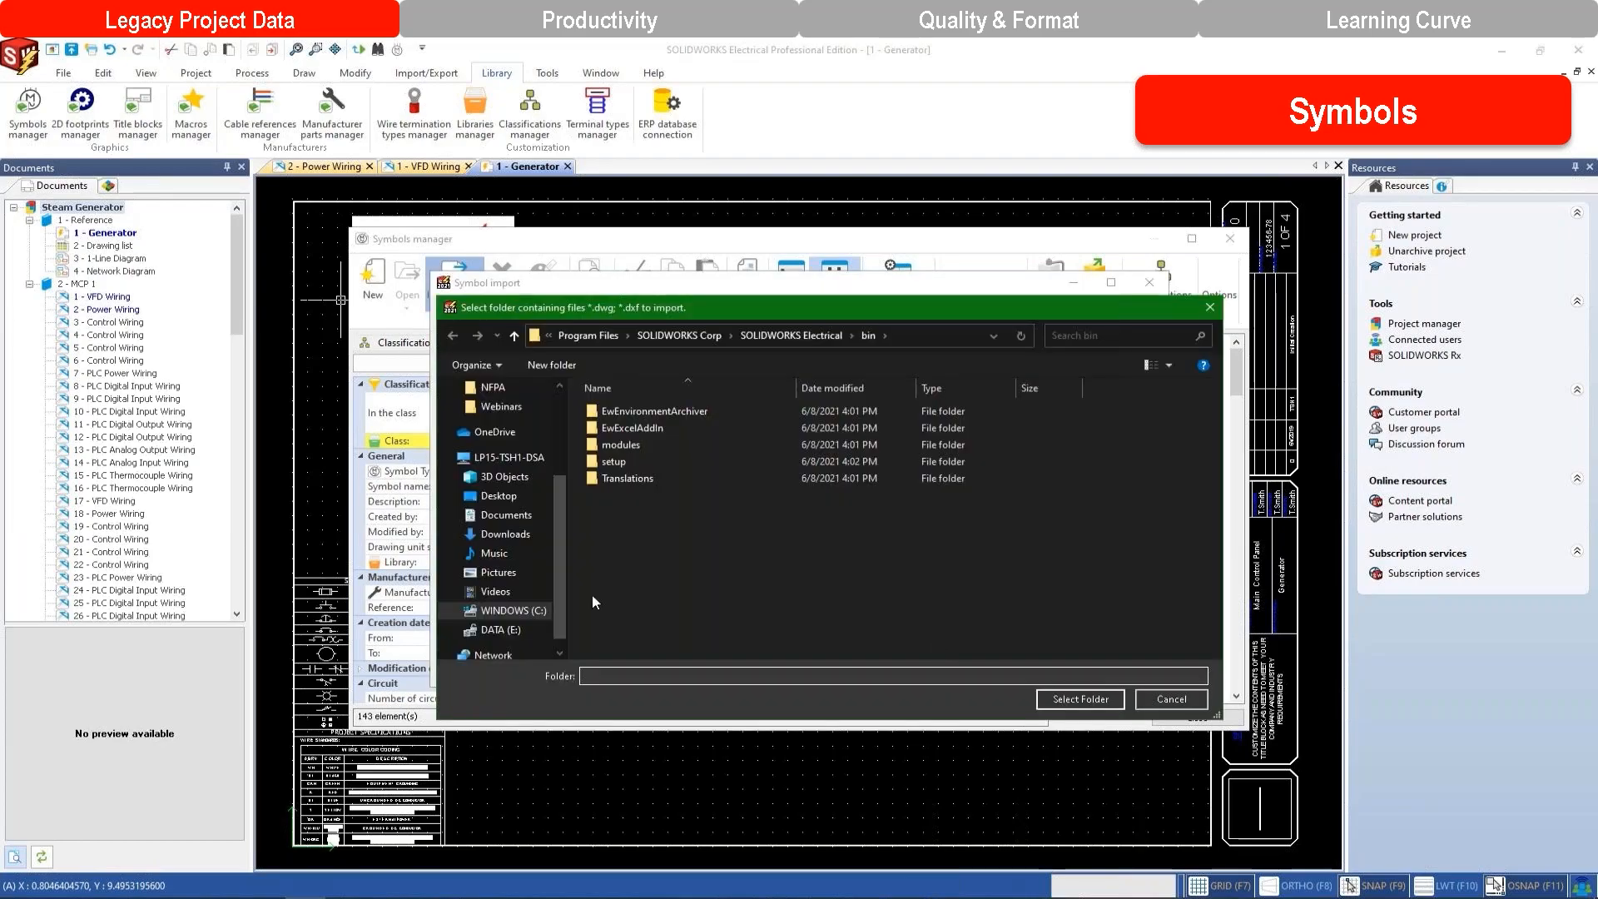
left_click(543, 611)
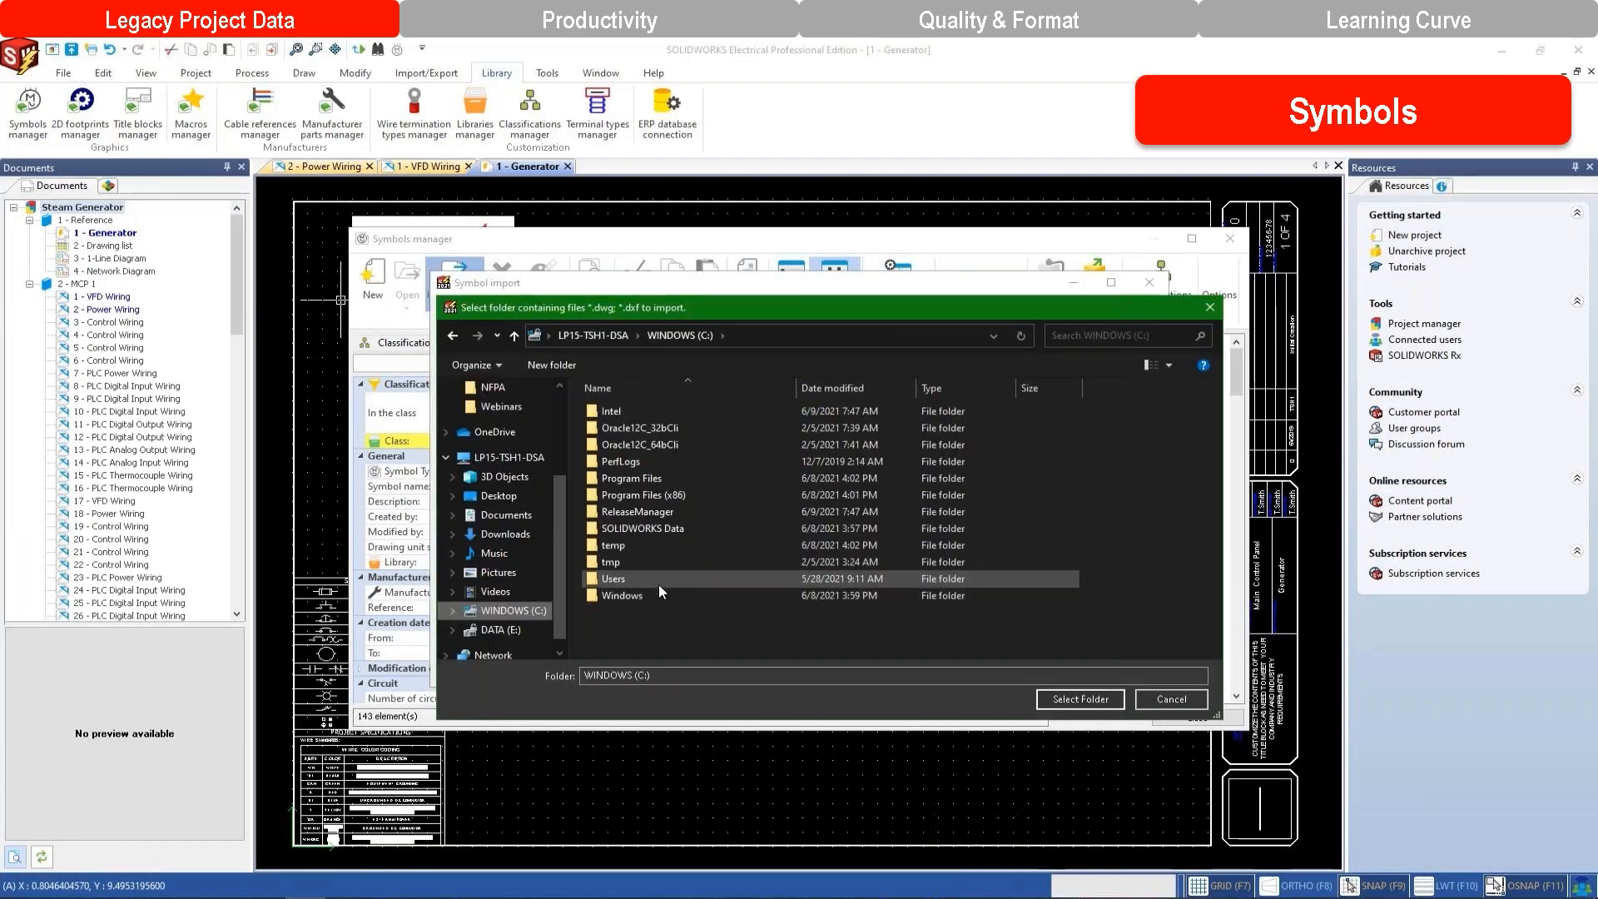
double_click(657, 585)
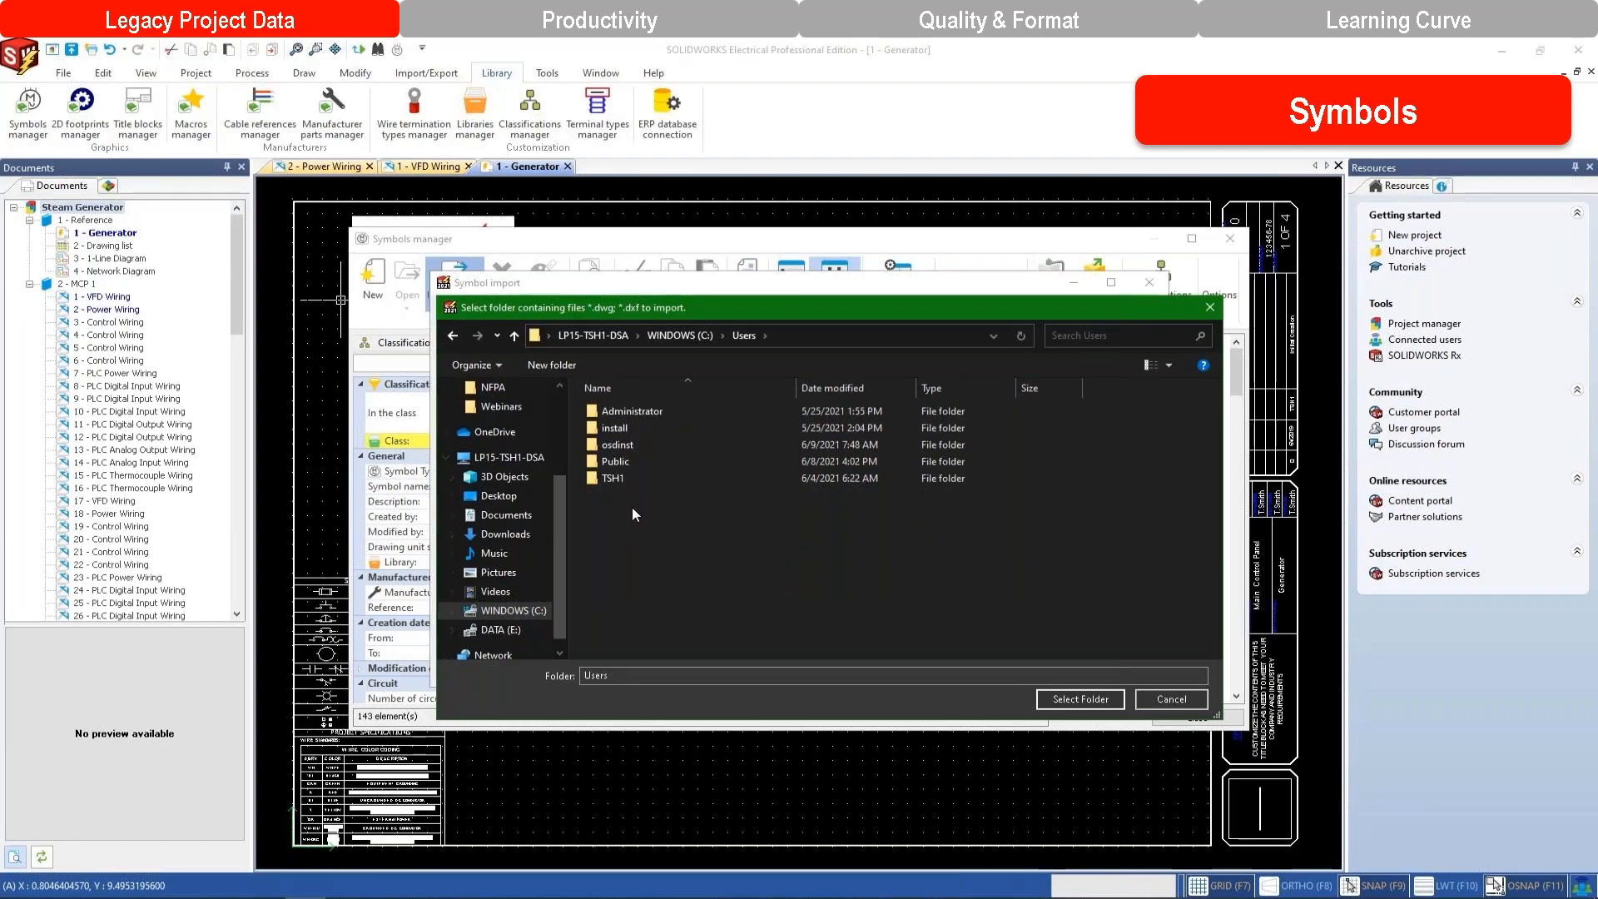
double_click(620, 462)
double_click(651, 428)
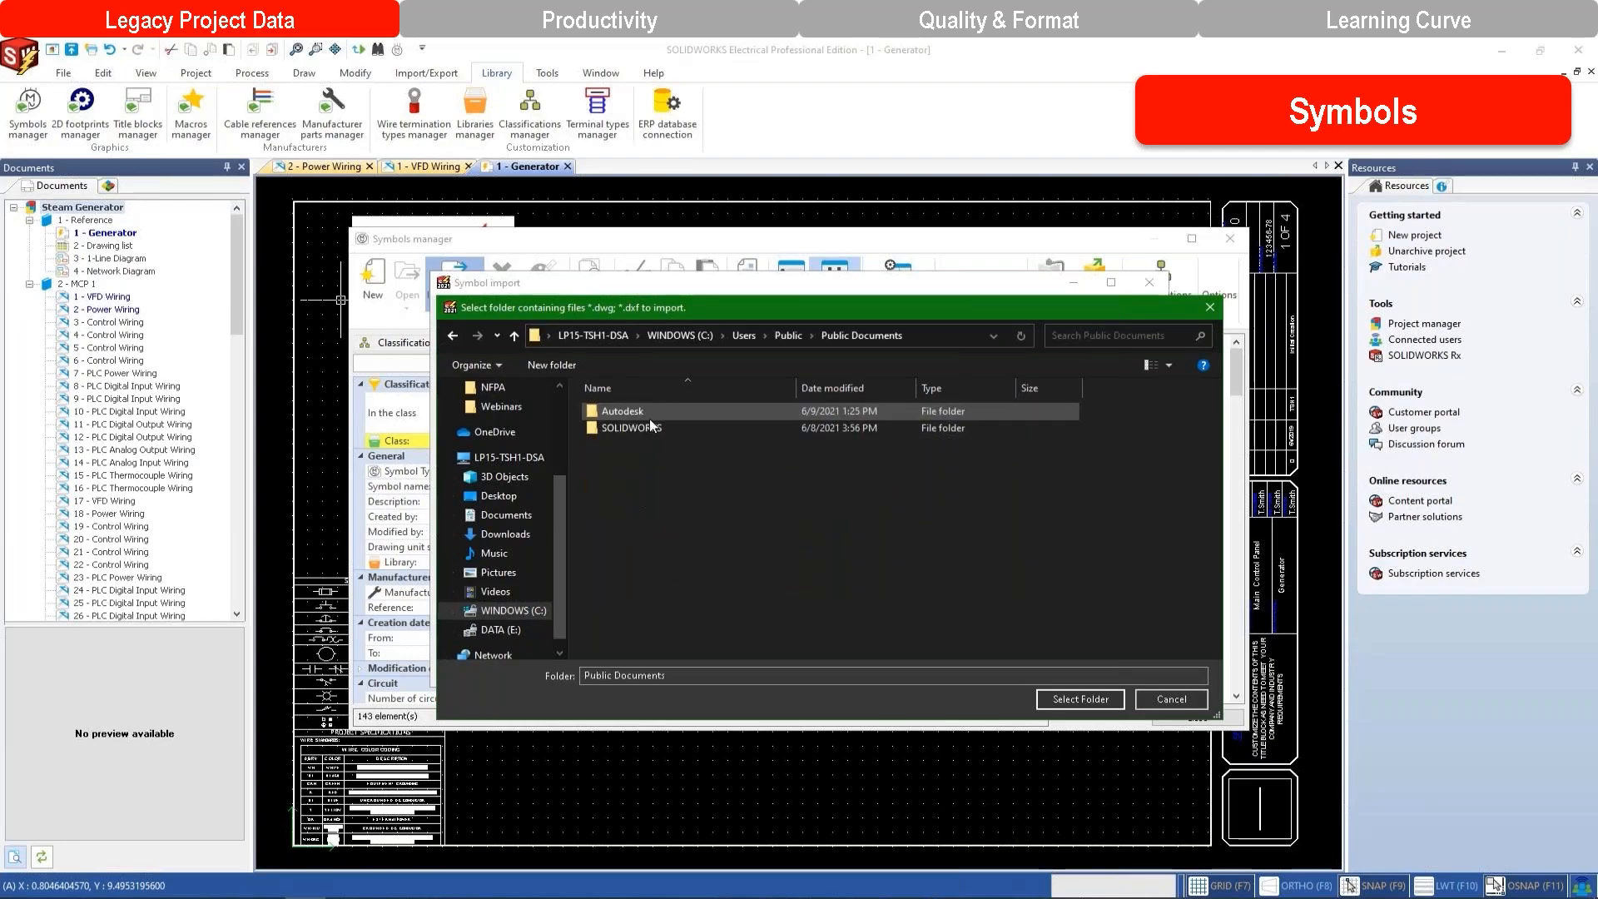
double_click(649, 418)
double_click(649, 418)
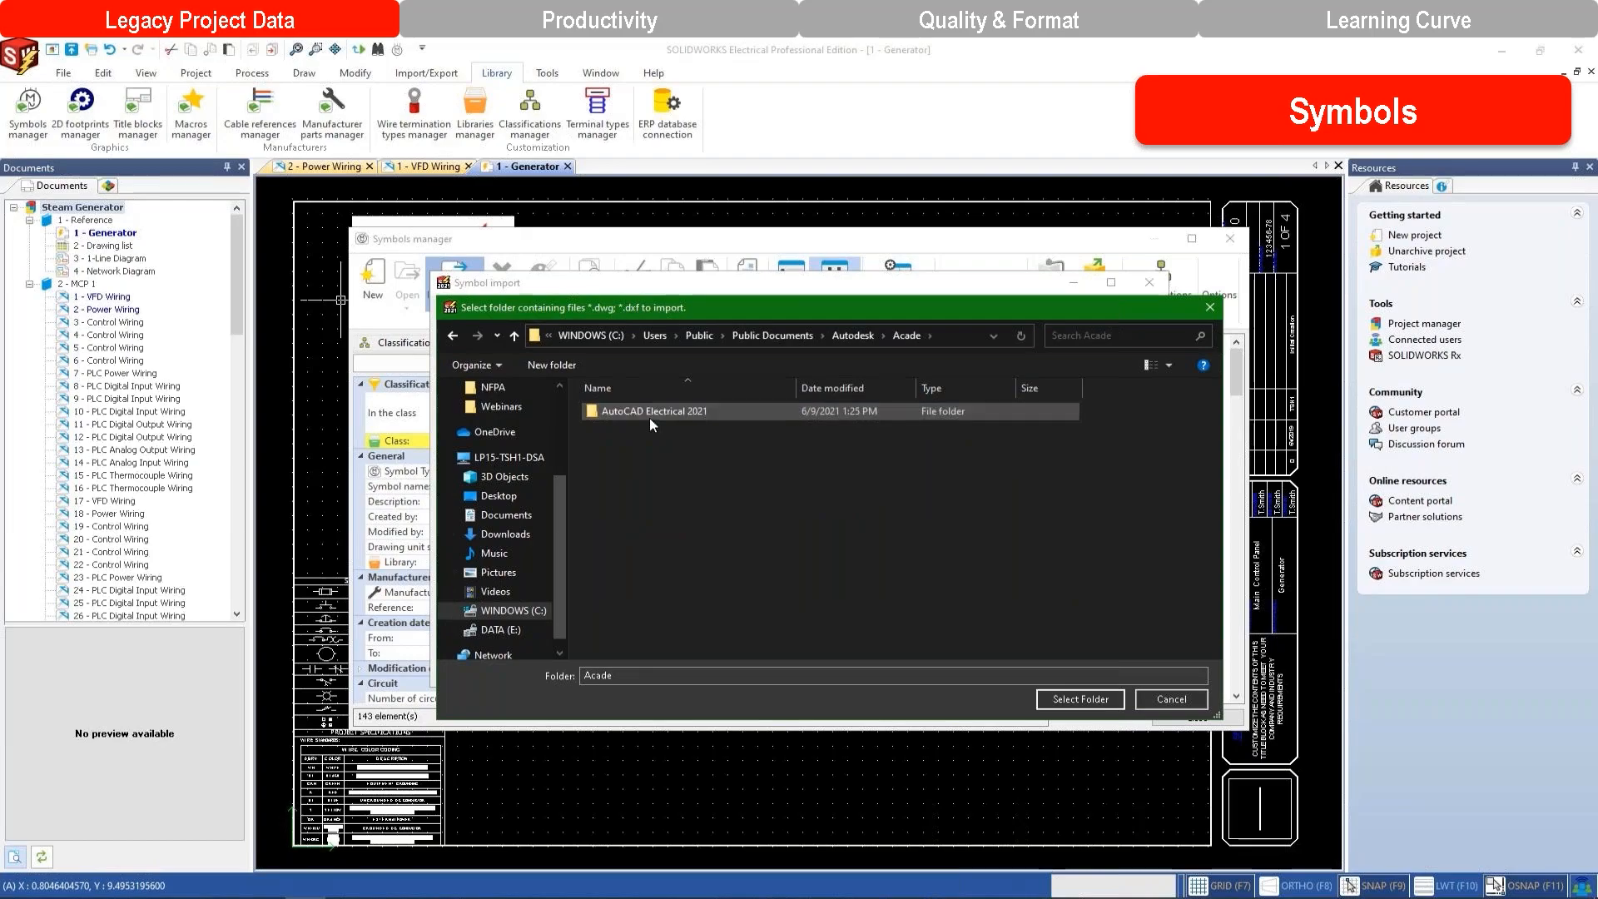
double_click(649, 411)
double_click(650, 411)
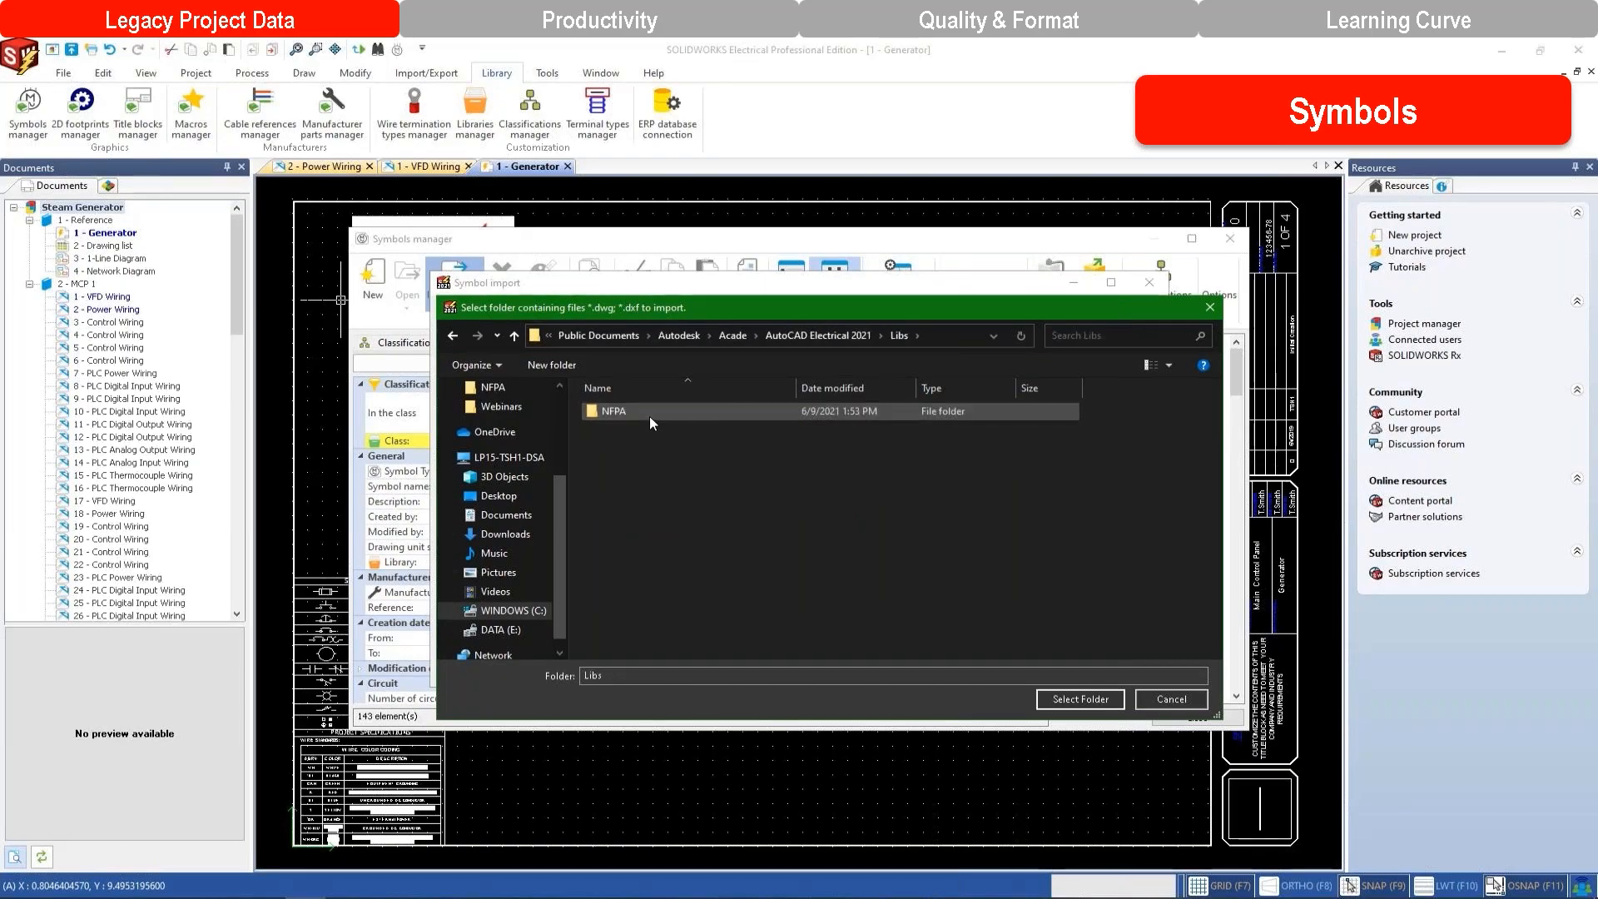
left_click(1102, 700)
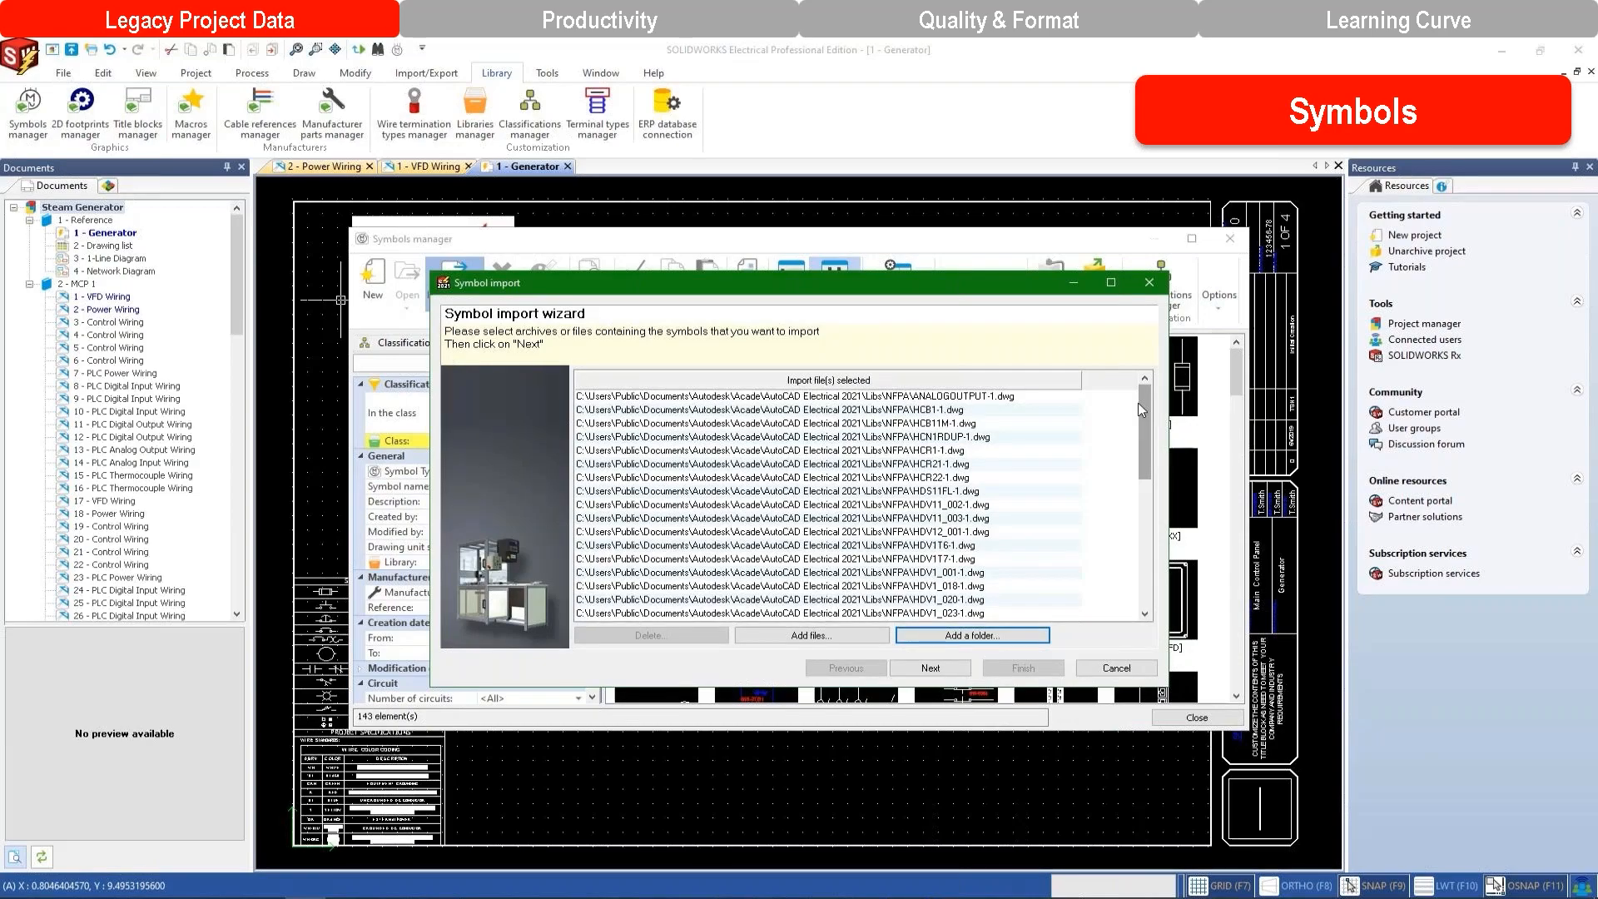
Accept the listed symbol files, keep AutoCAD Electrical as the import configuration, and proceed to the new symbols list.
mouse_move(1146, 399)
left_mouse_down()
mouse_move(1149, 441)
mouse_move(1147, 393)
left_mouse_up()
left_click(953, 670)
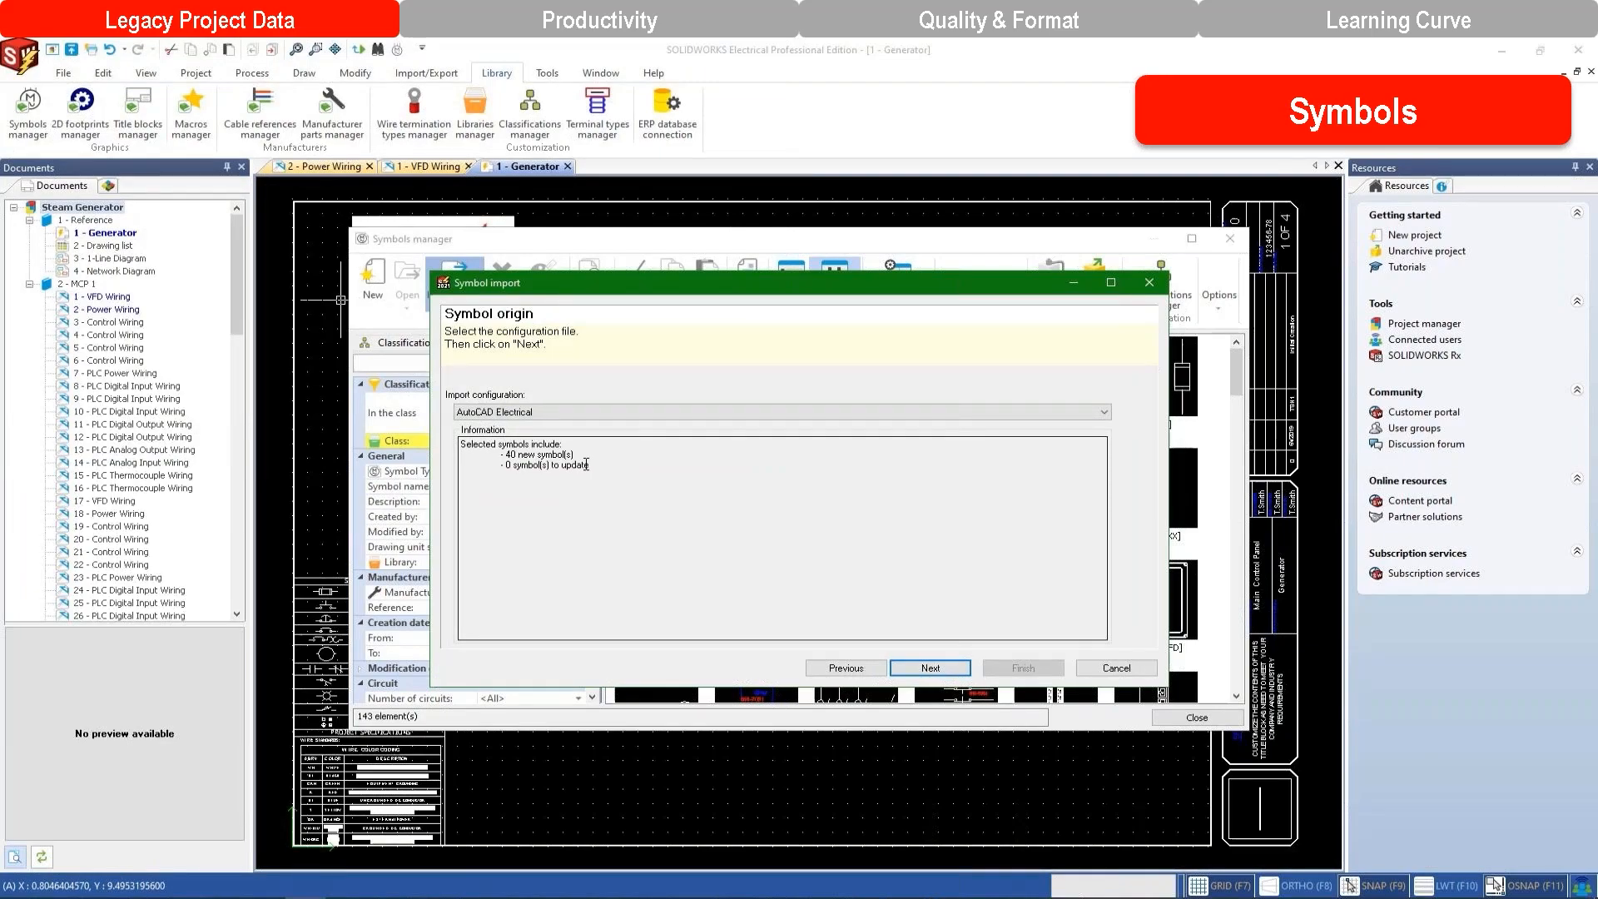
left_click(916, 412)
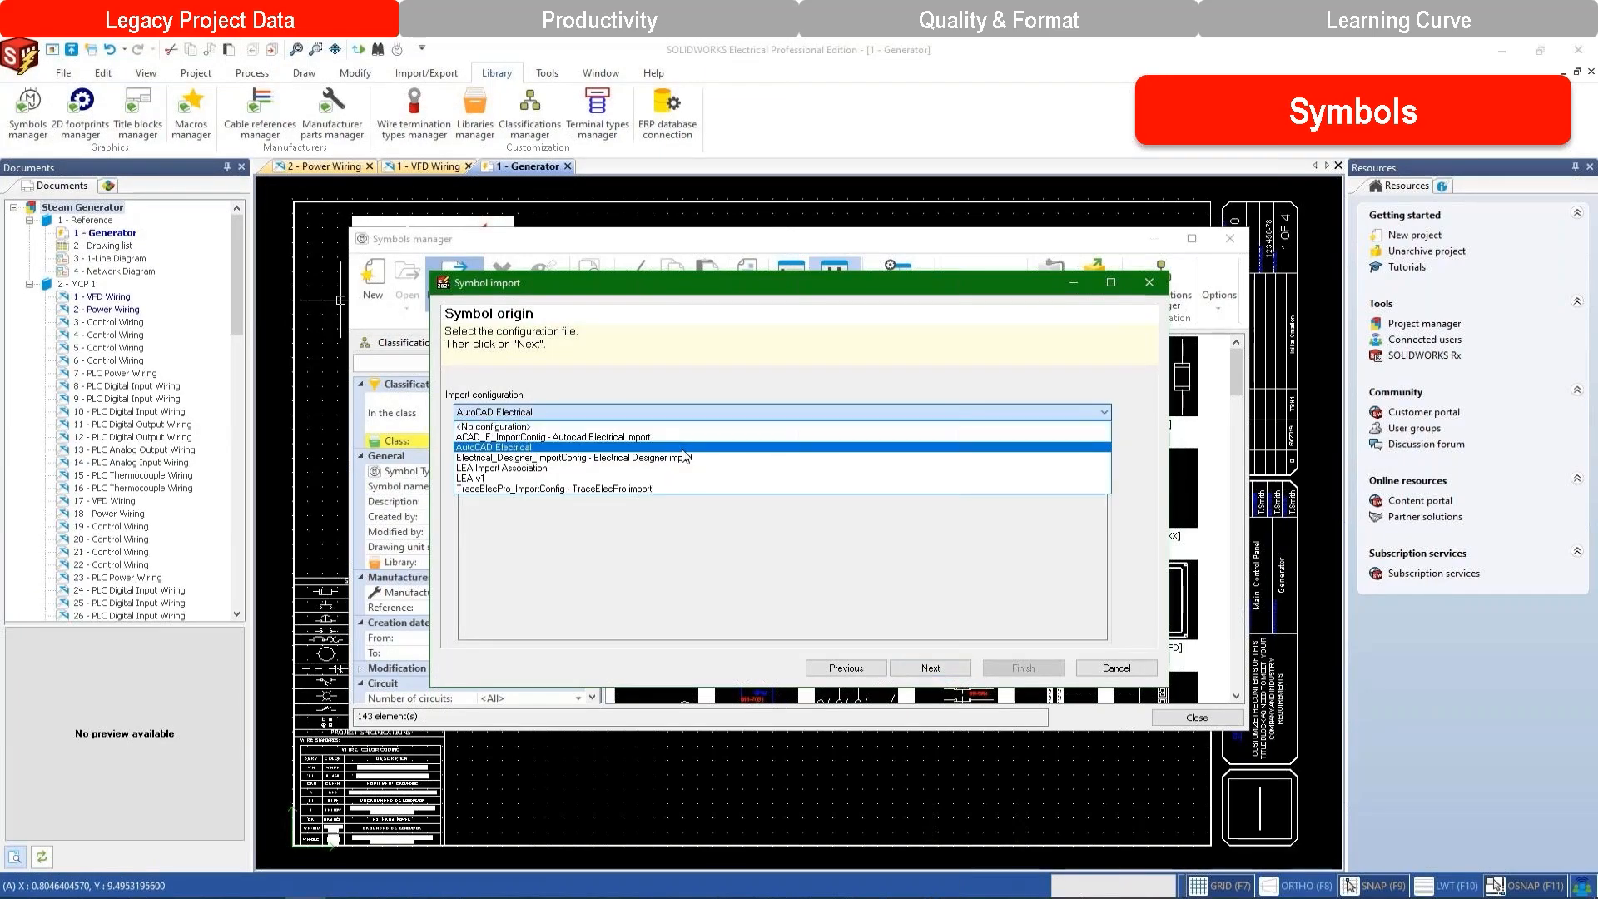
left_click(582, 414)
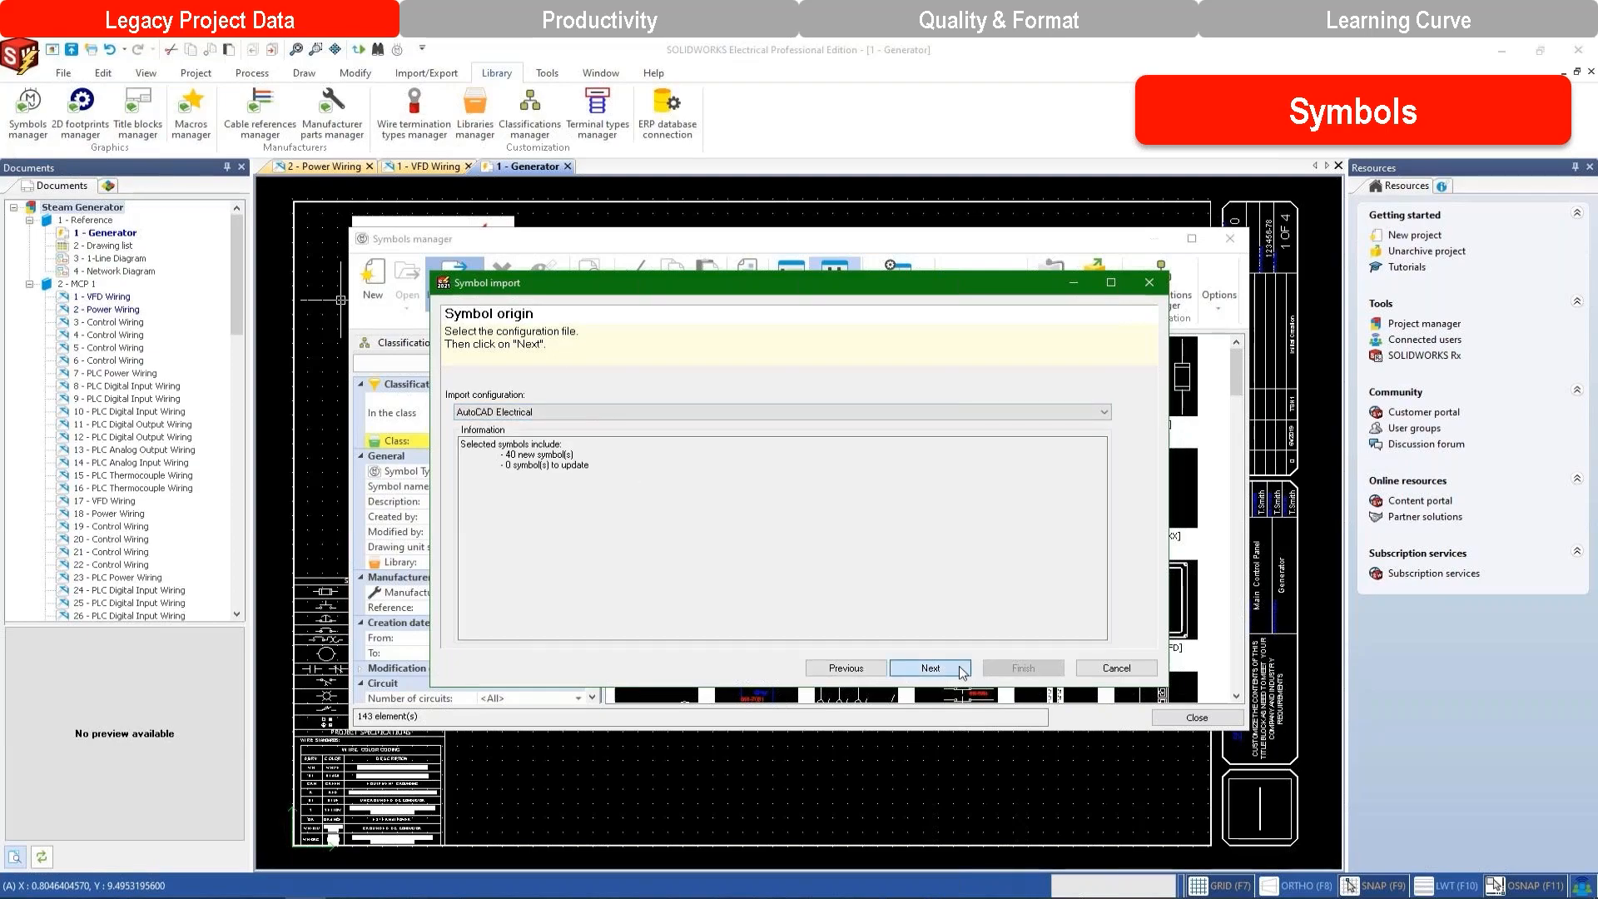
left_click(929, 669)
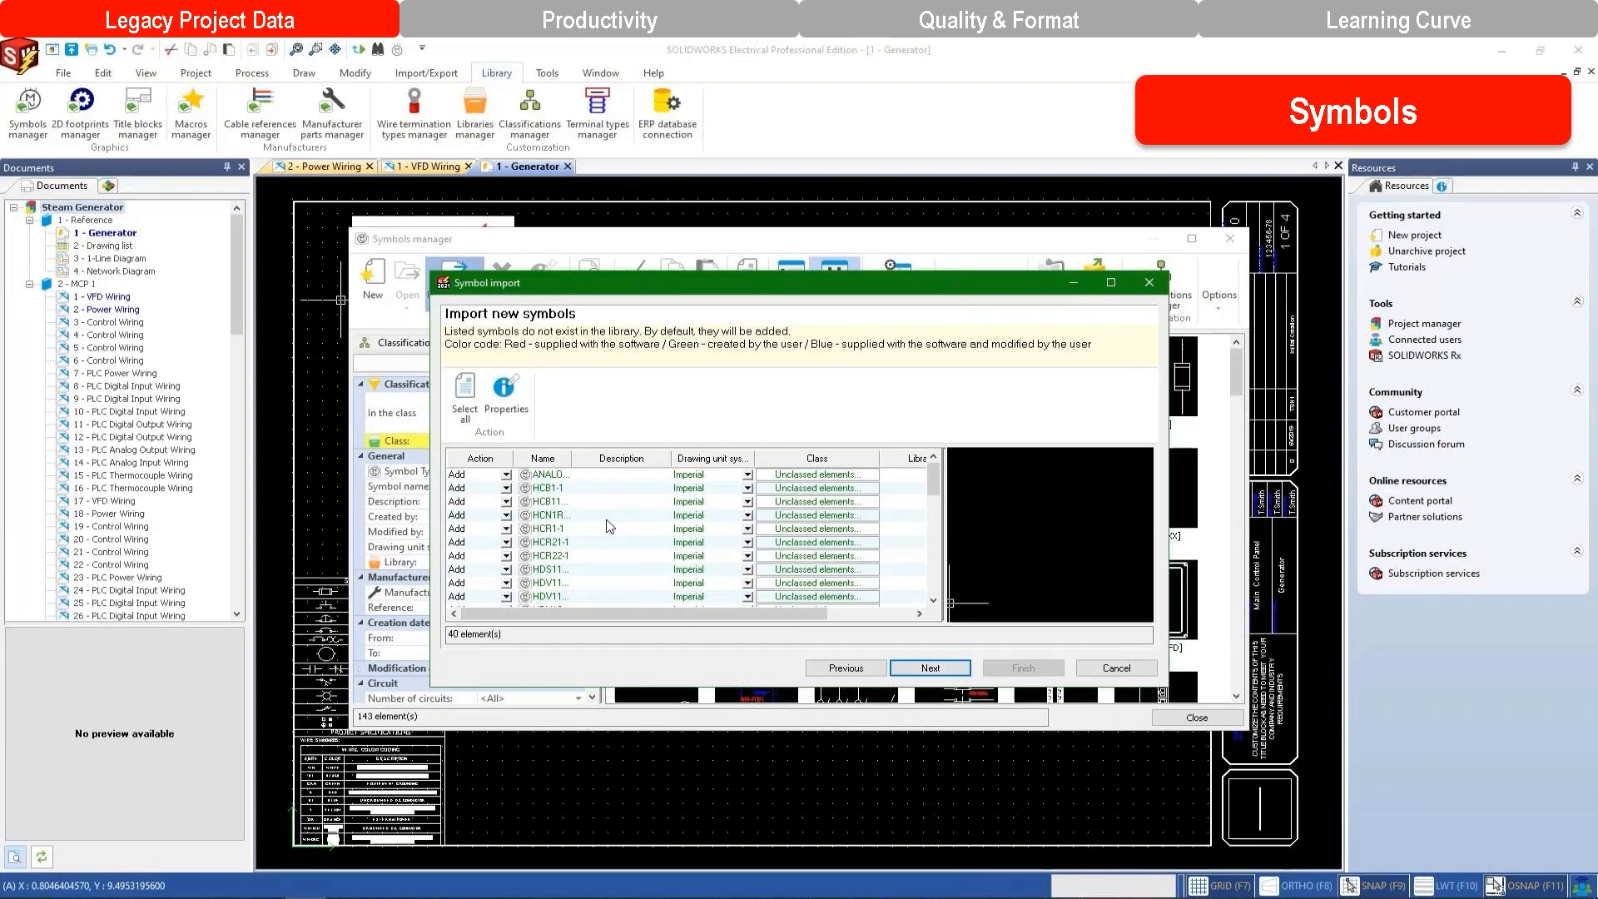
Preview the UVSCANNER symbol in the new symbols list and accept the listed symbols for import.
scroll(610, 526, "down", 10)
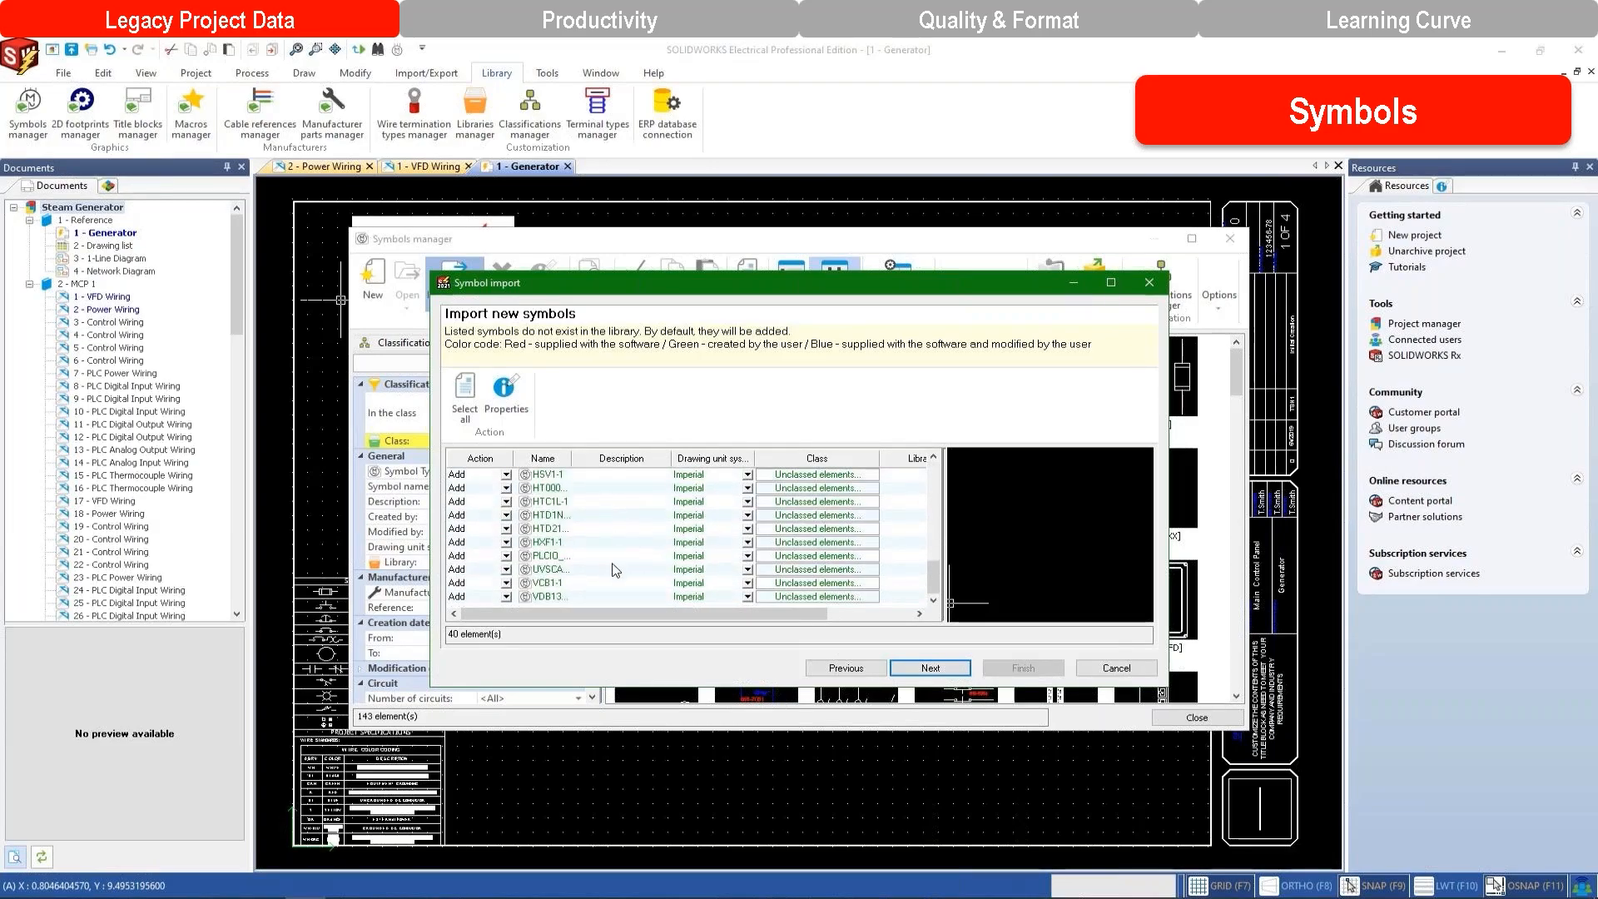
left_click(589, 571)
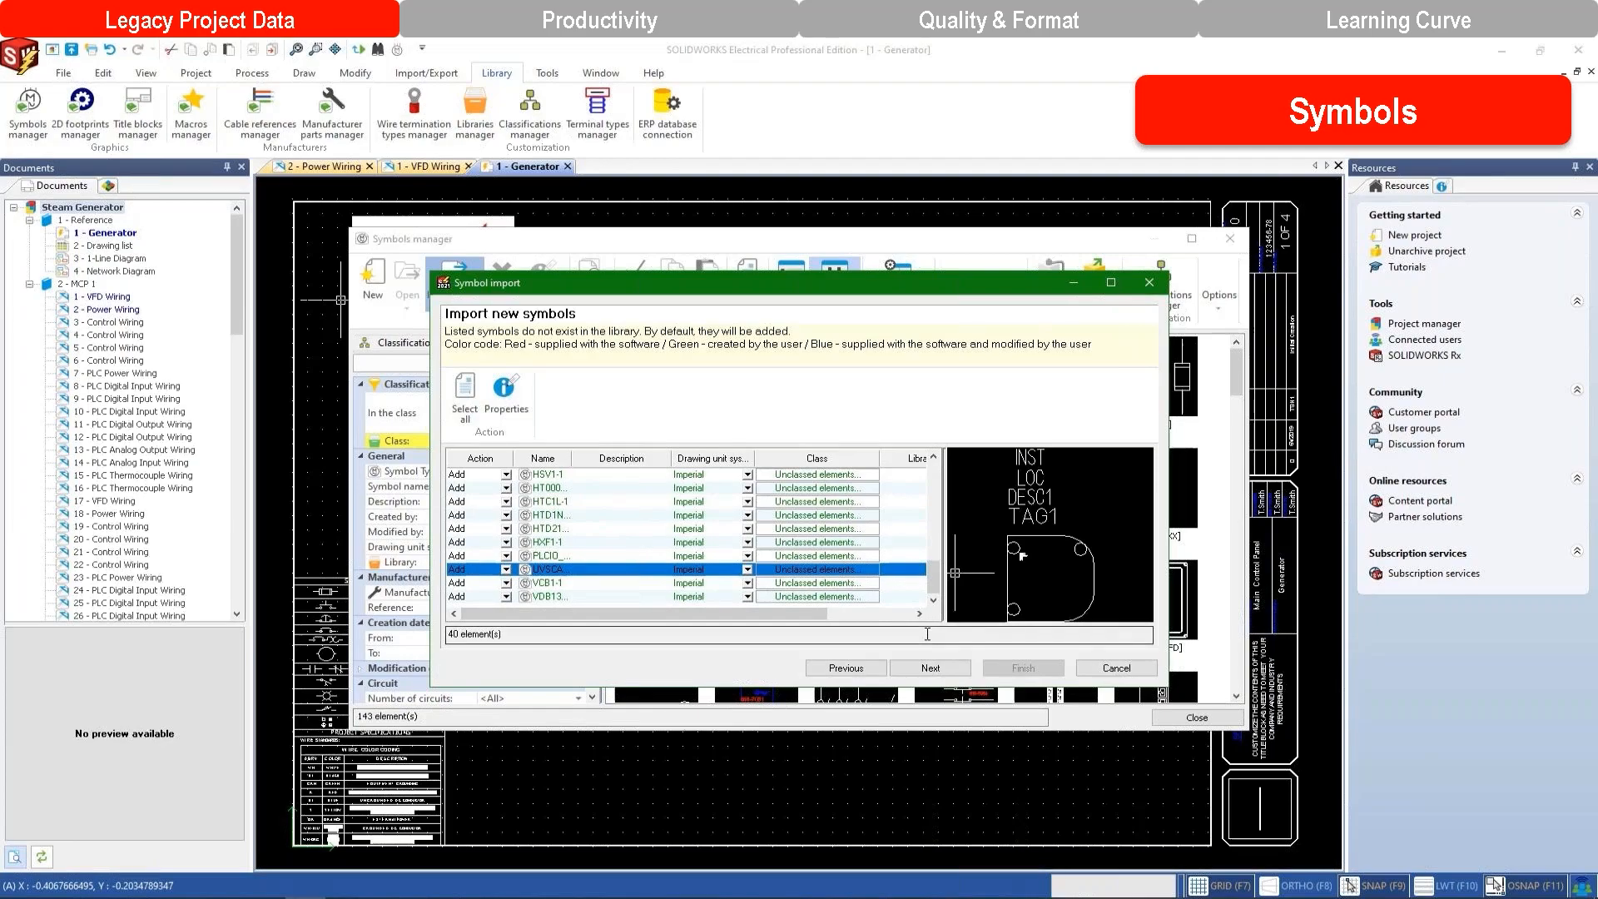
left_click(961, 671)
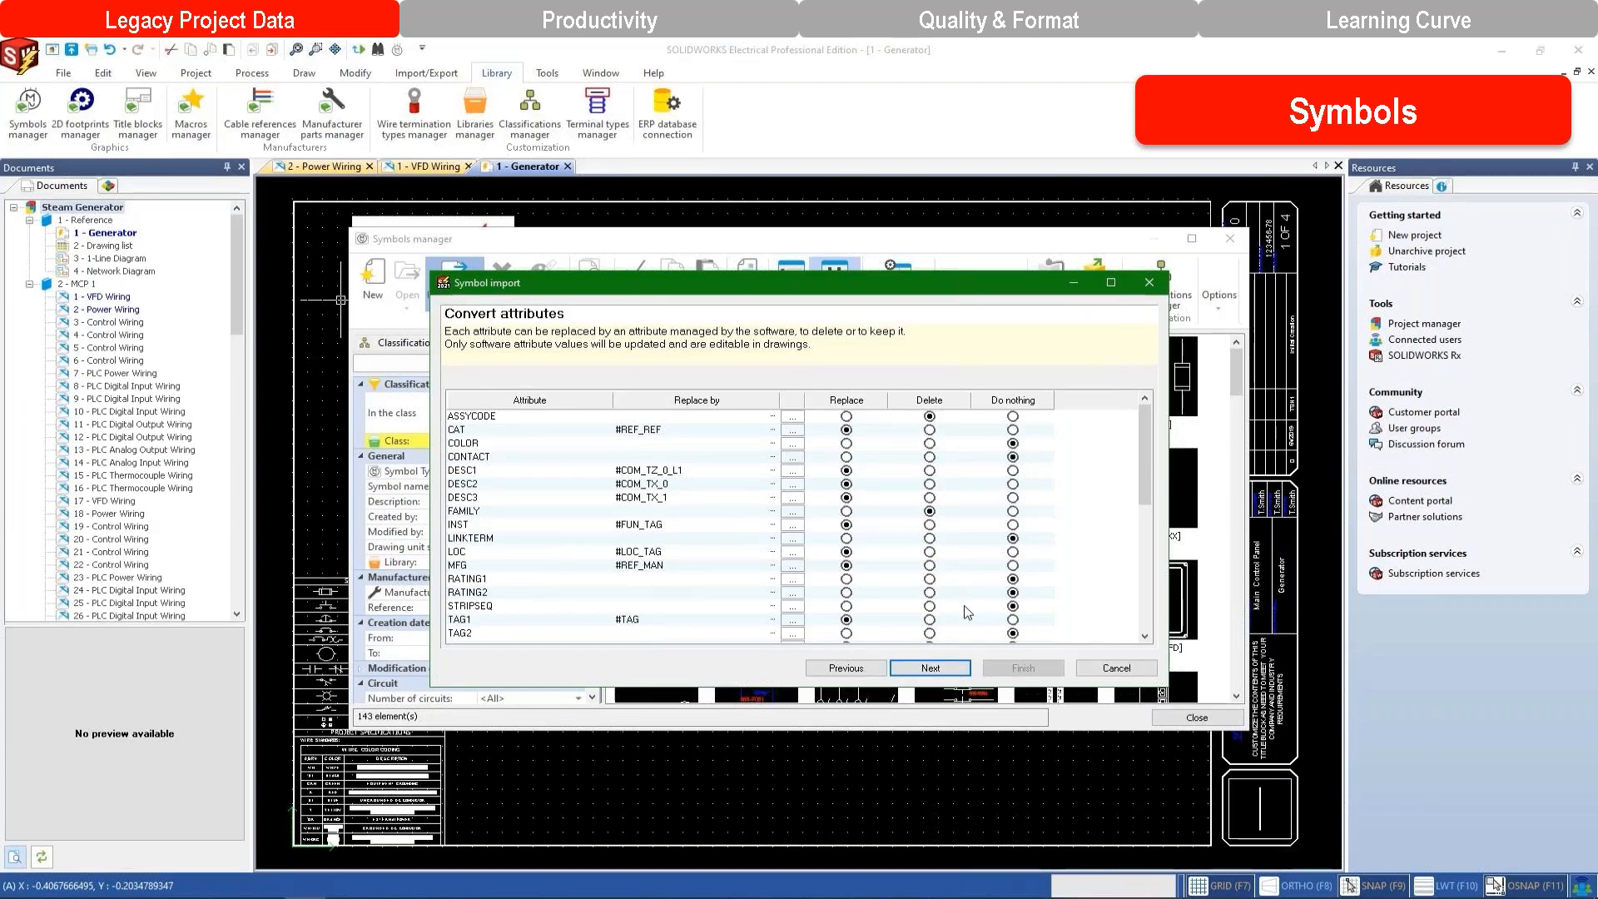
Review and accept the symbol attribute conversions, then finish the import, saving the current import configuration.
scroll(970, 608, "down", 5)
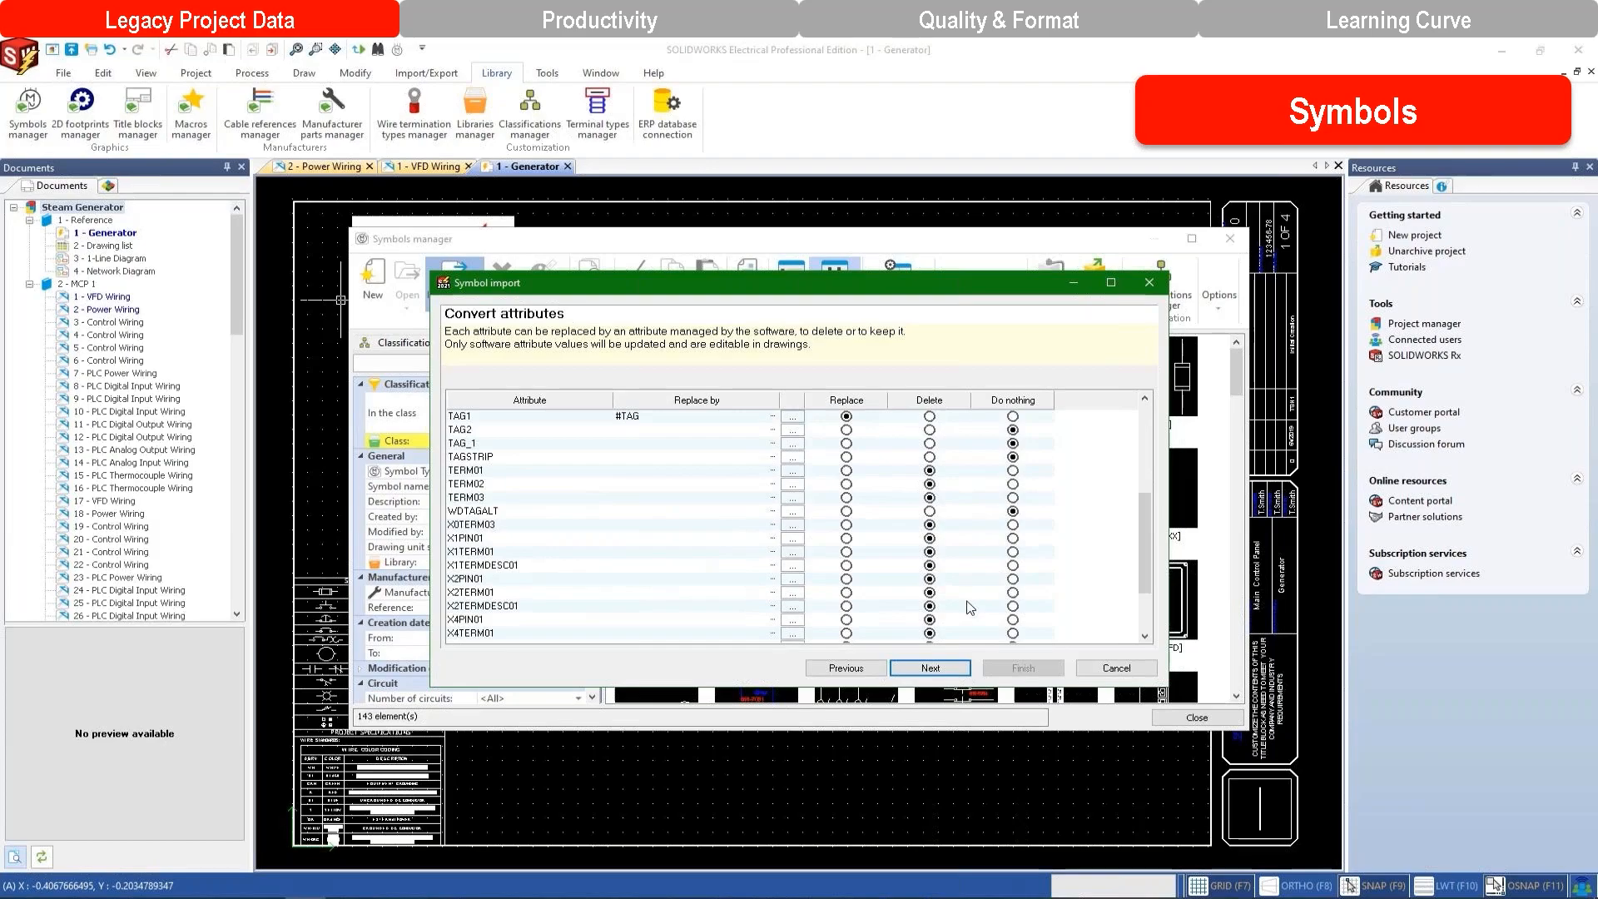
scroll(971, 607, "down", 2)
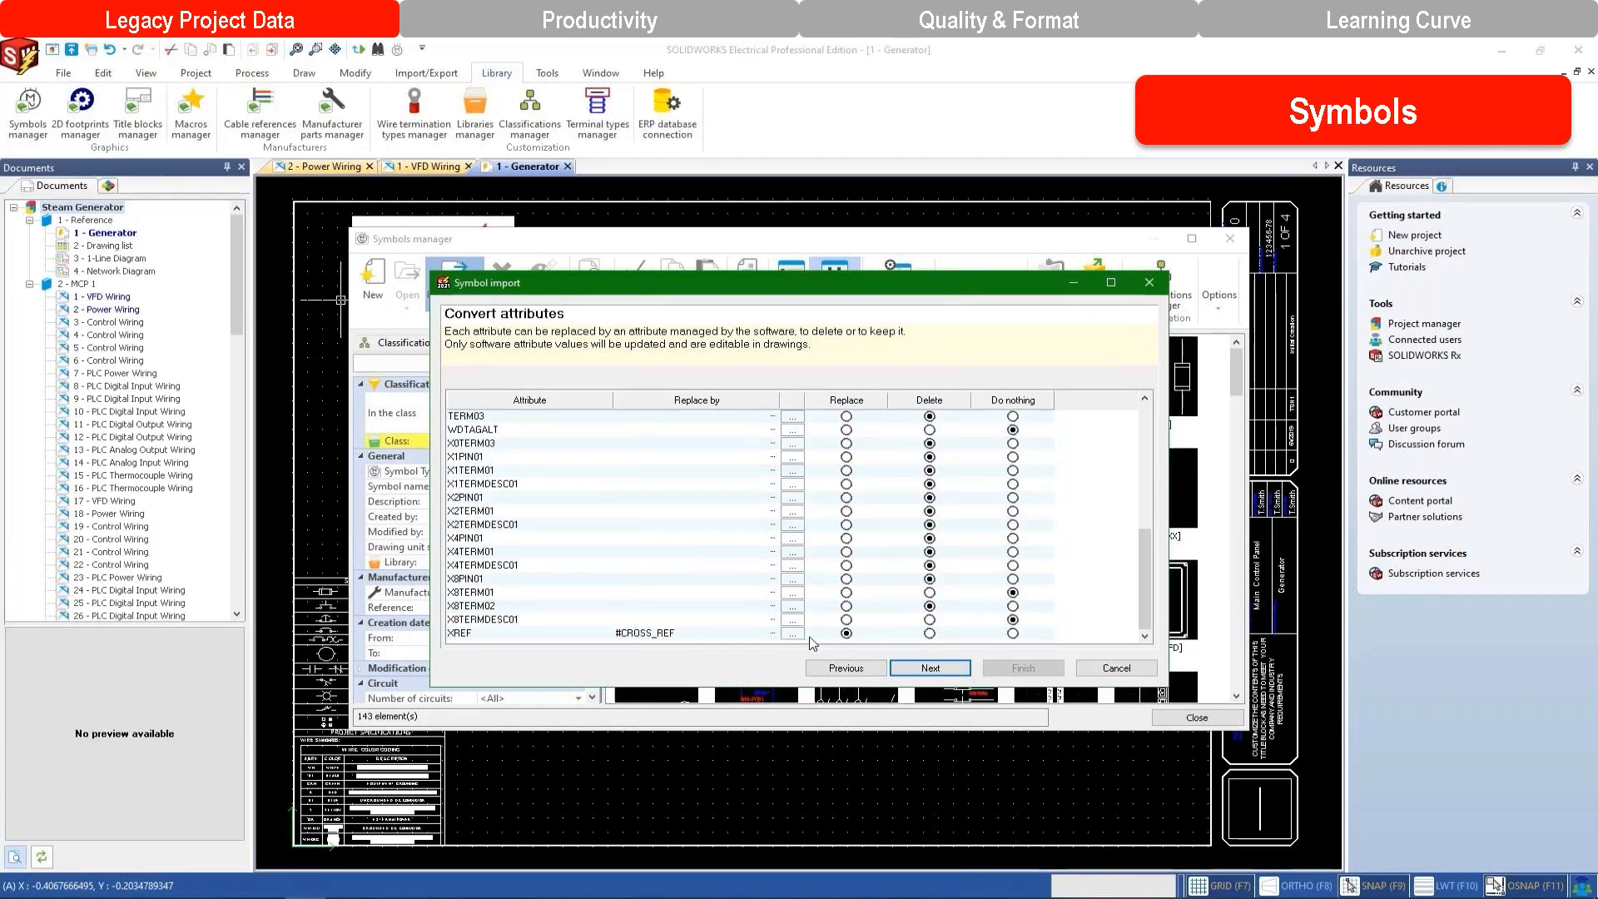
scroll(935, 603, "up", 6)
scroll(936, 603, "up", 1)
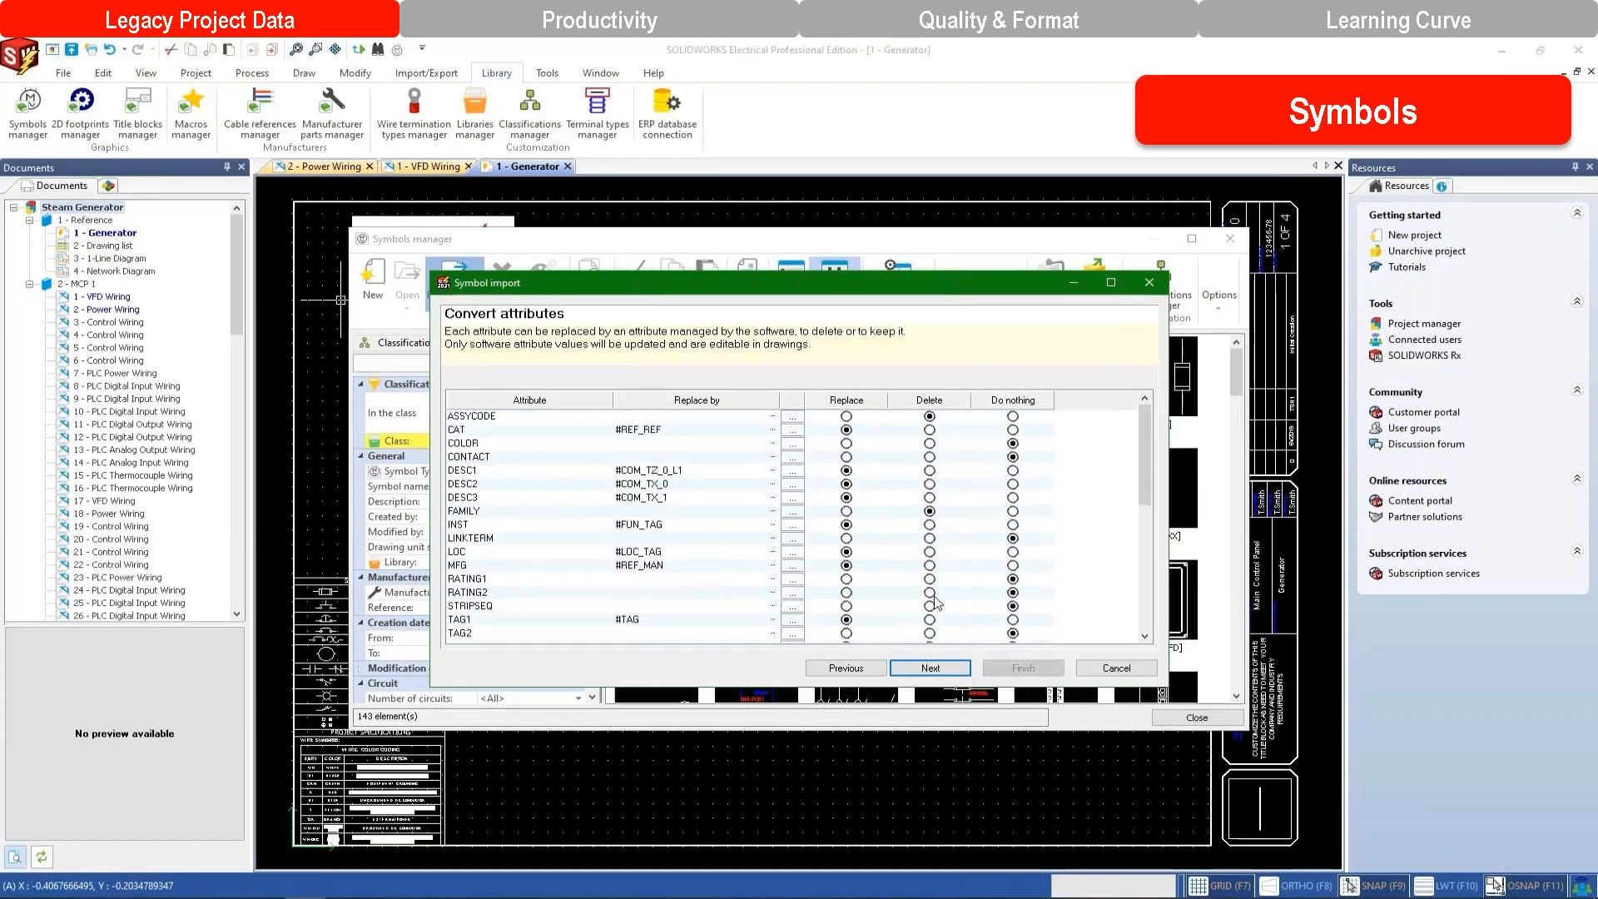
left_click(958, 668)
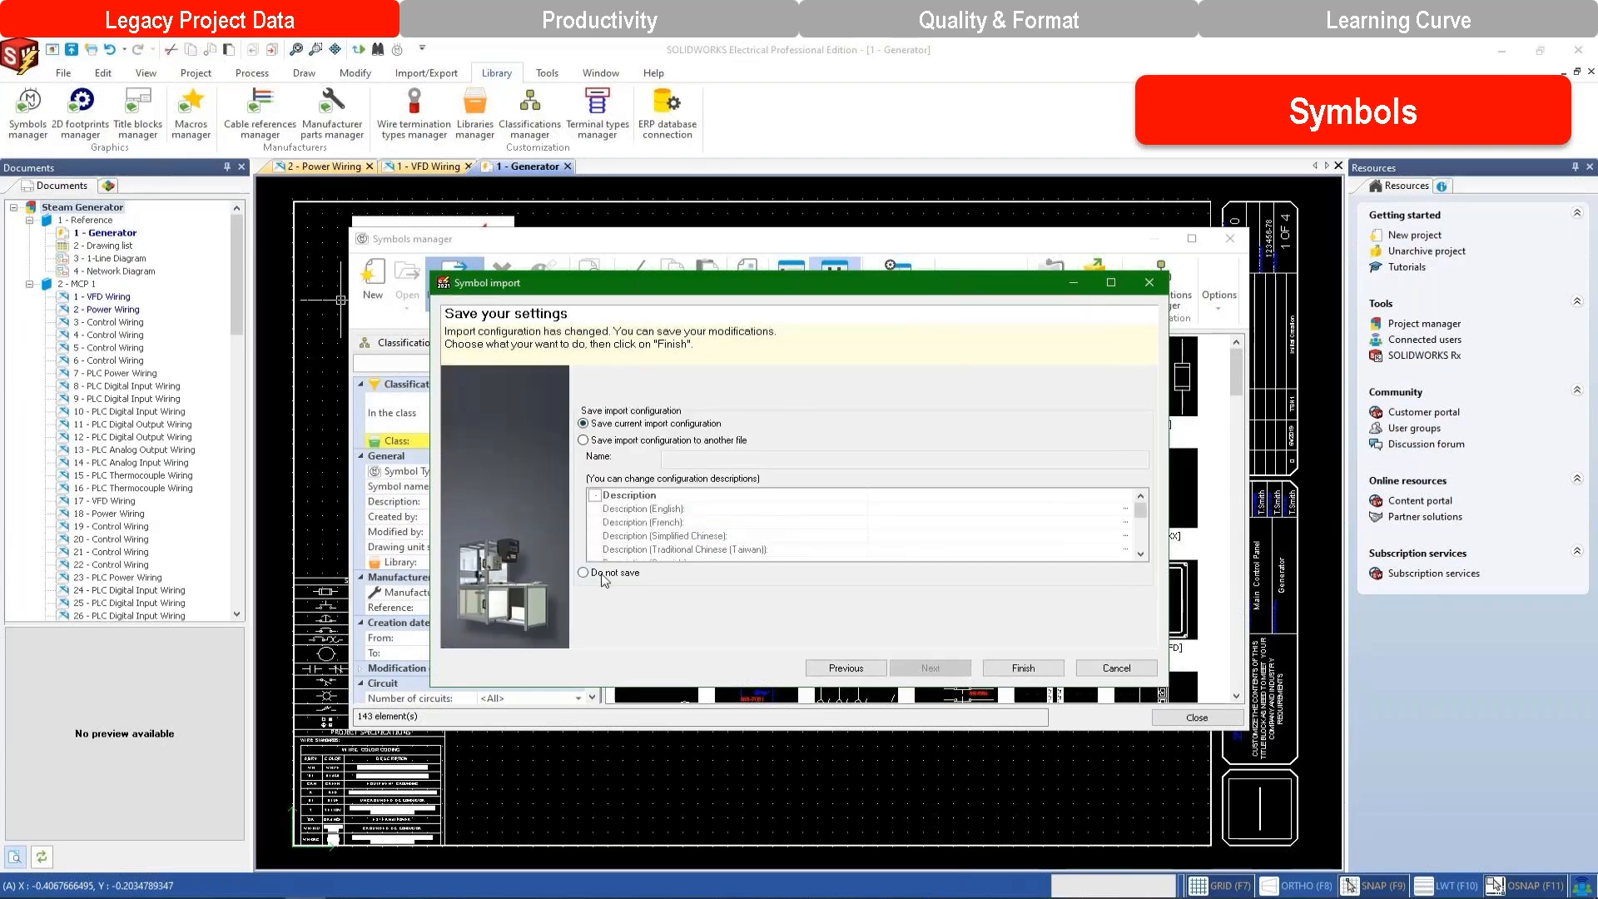
left_click(1029, 671)
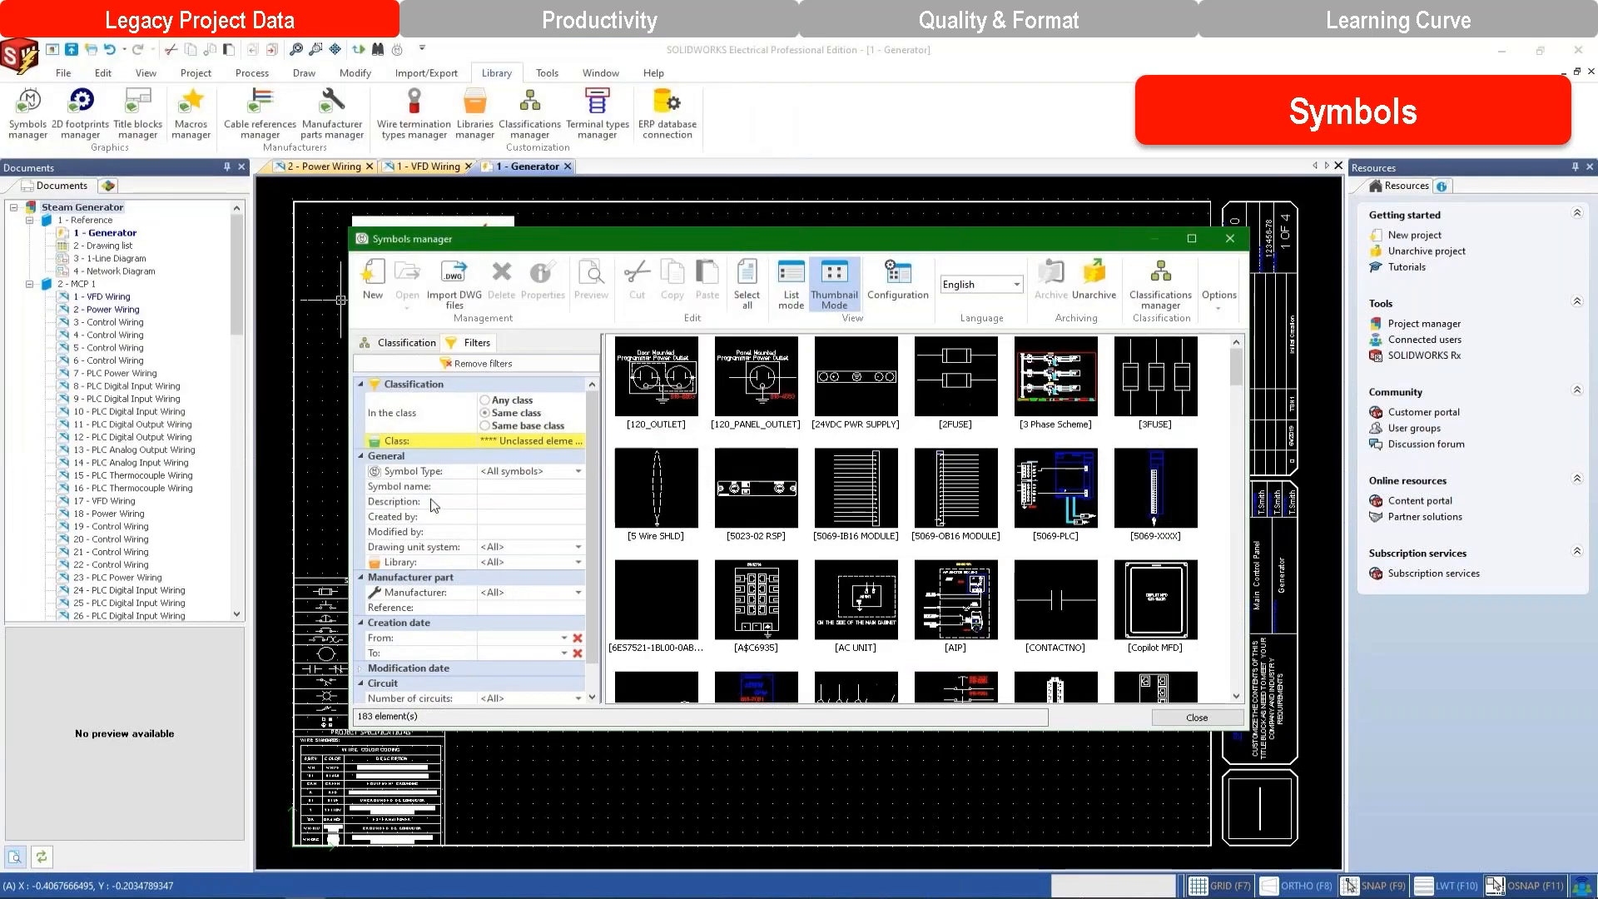
Filter the unclassed symbols to those with a creation date from 6/9/2021 and look through them.
left_click(565, 640)
left_click(462, 763)
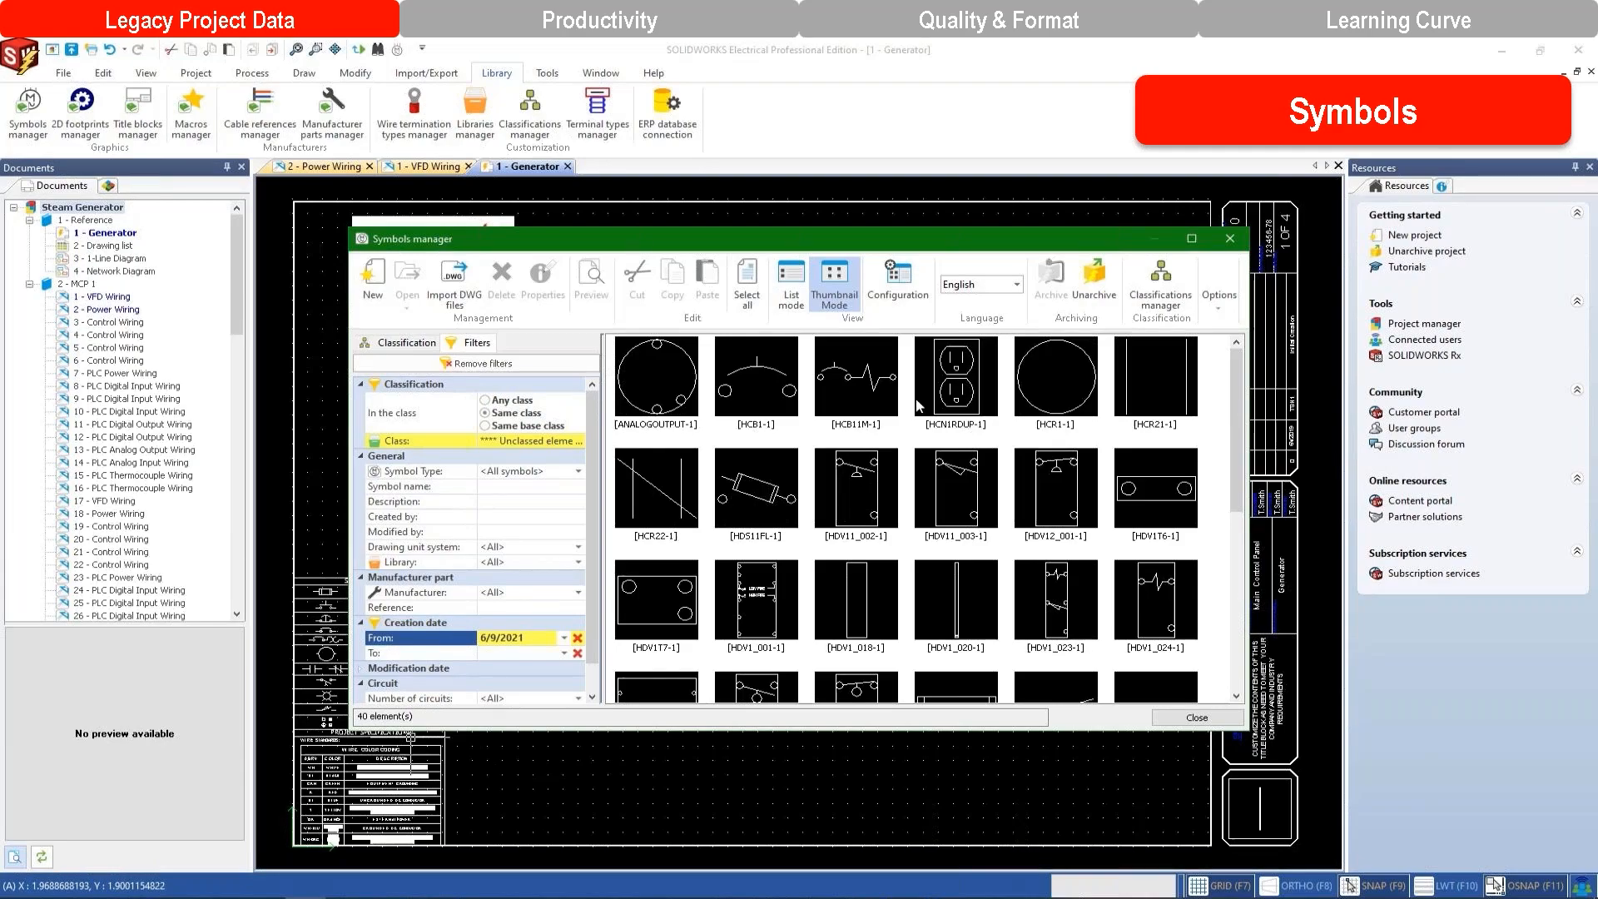
scroll(916, 398, "down", 5)
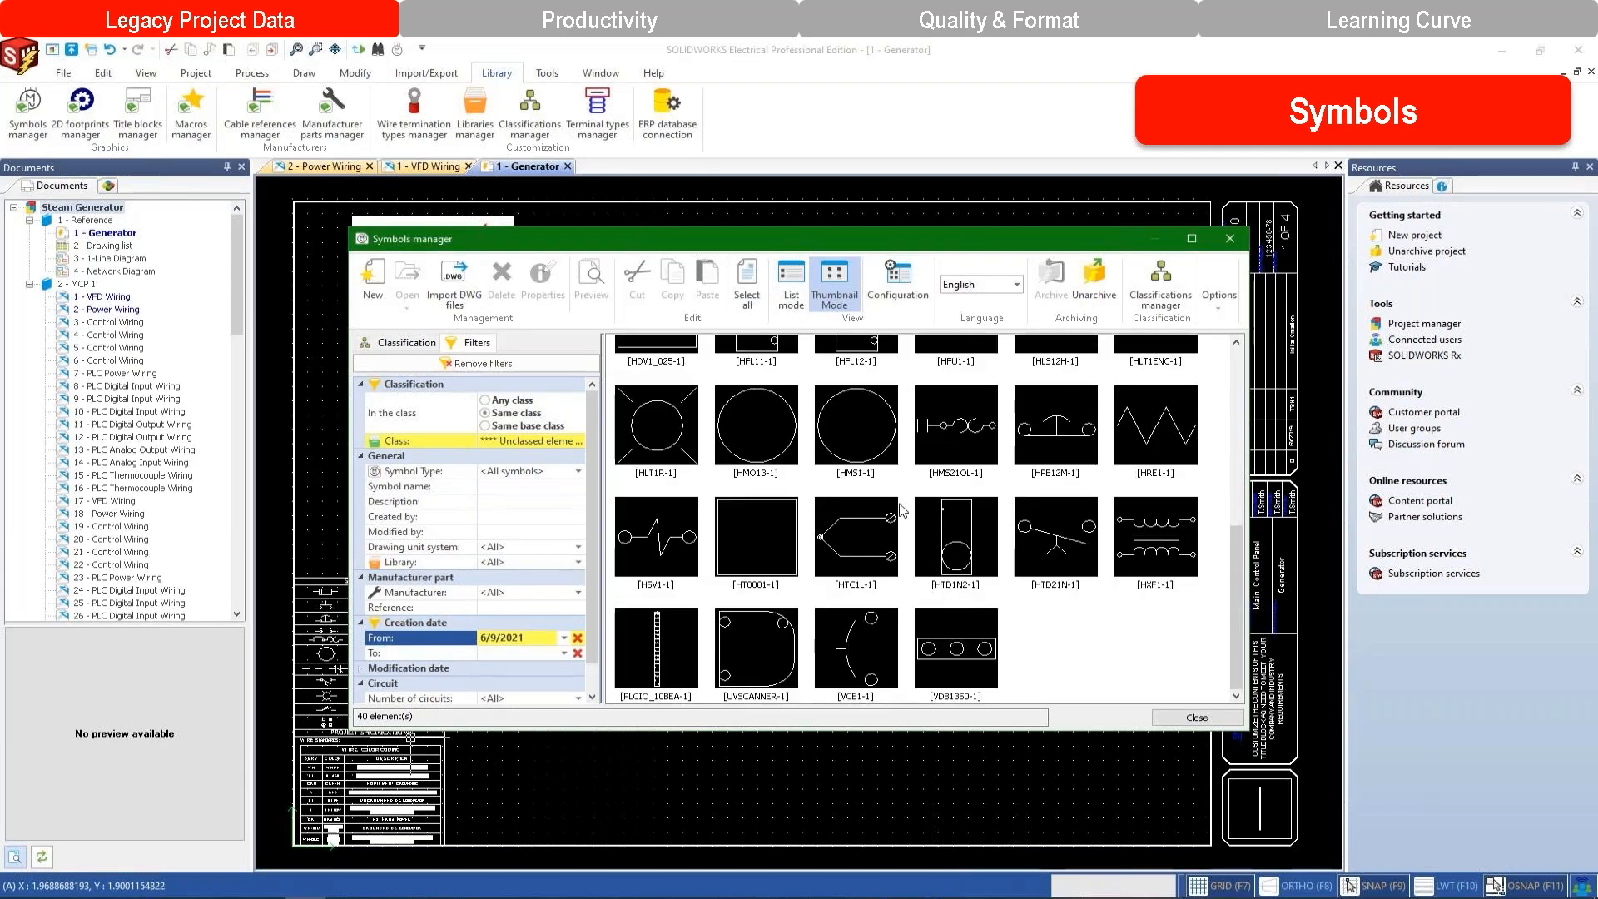
Open the imported UVSCANNER-1 symbol for editing.
right_click(754, 638)
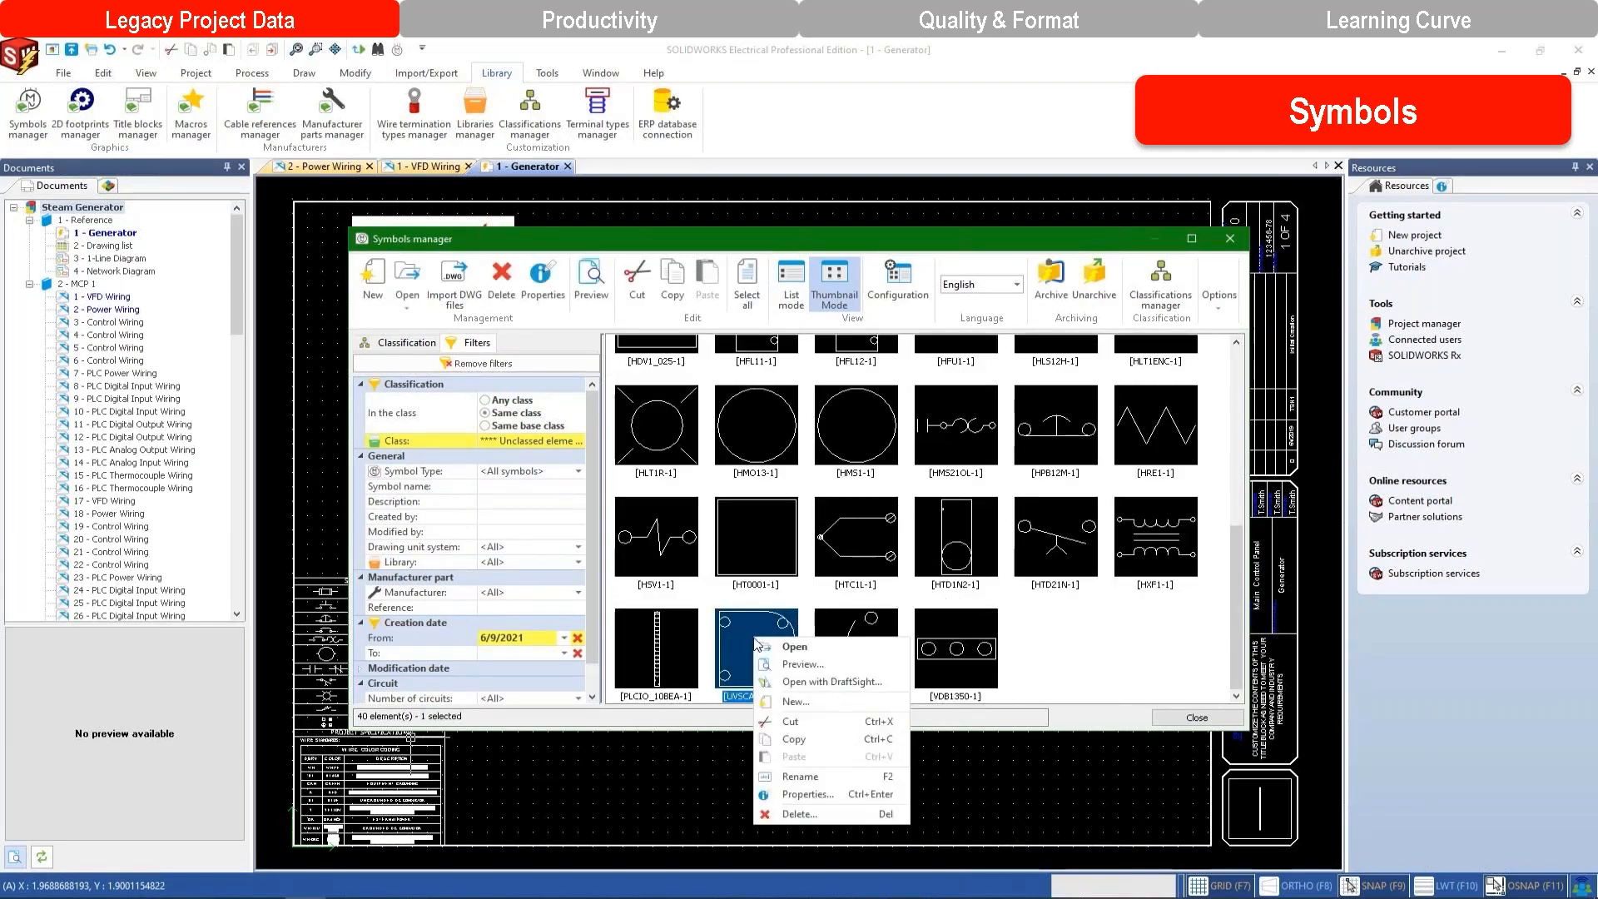
left_click(792, 647)
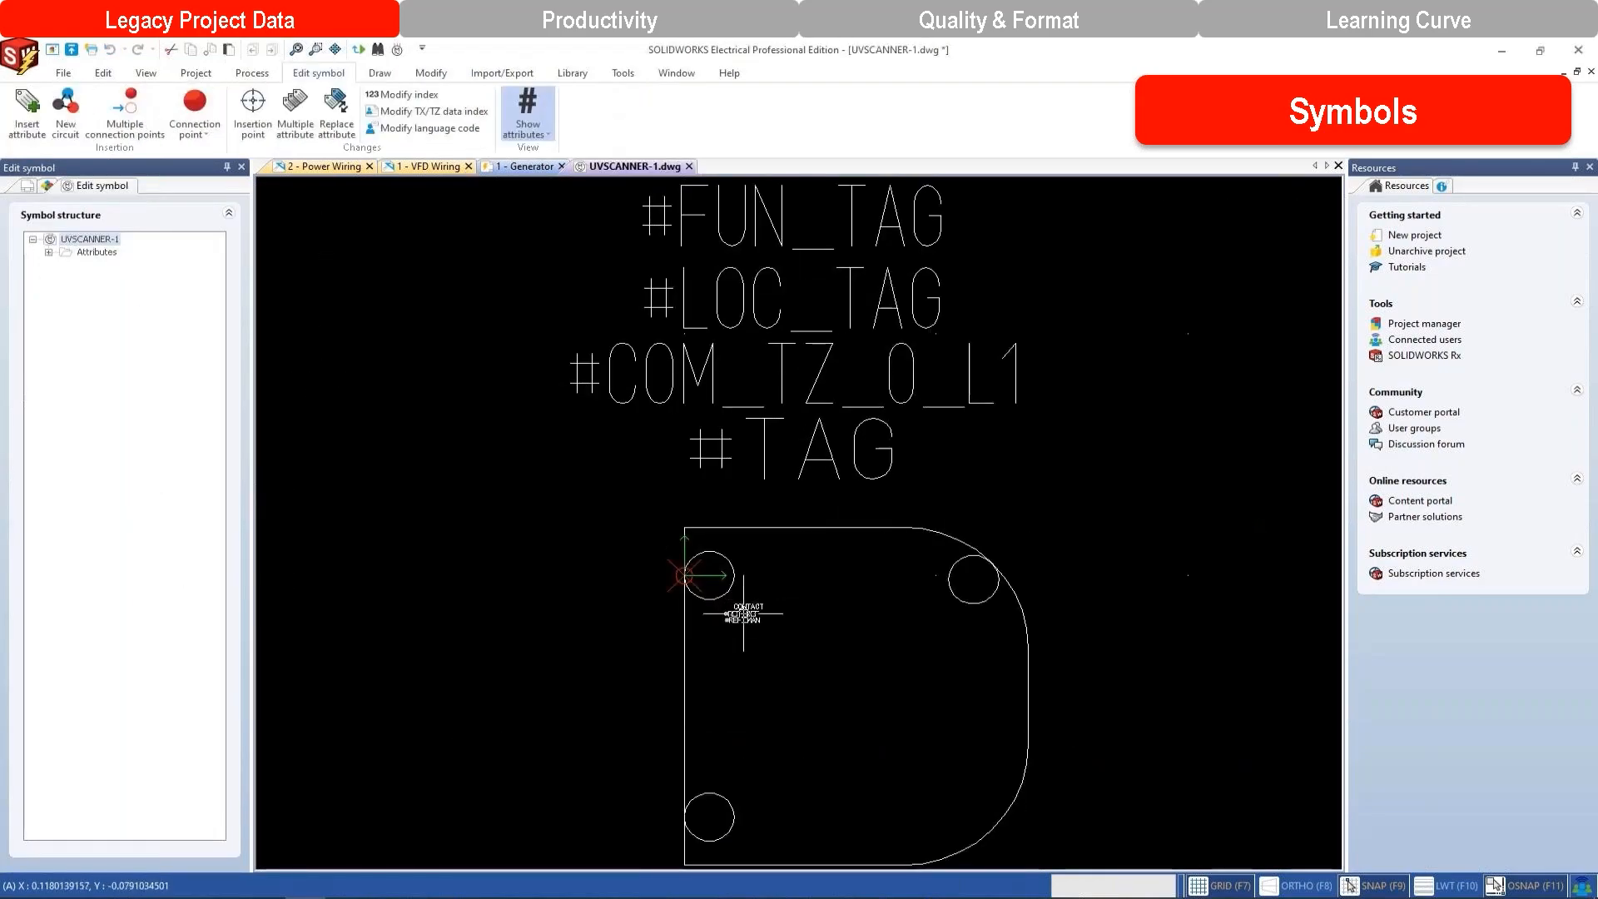
scroll(743, 615, "down", 2)
scroll(786, 606, "up", 1)
scroll(788, 603, "up", 1)
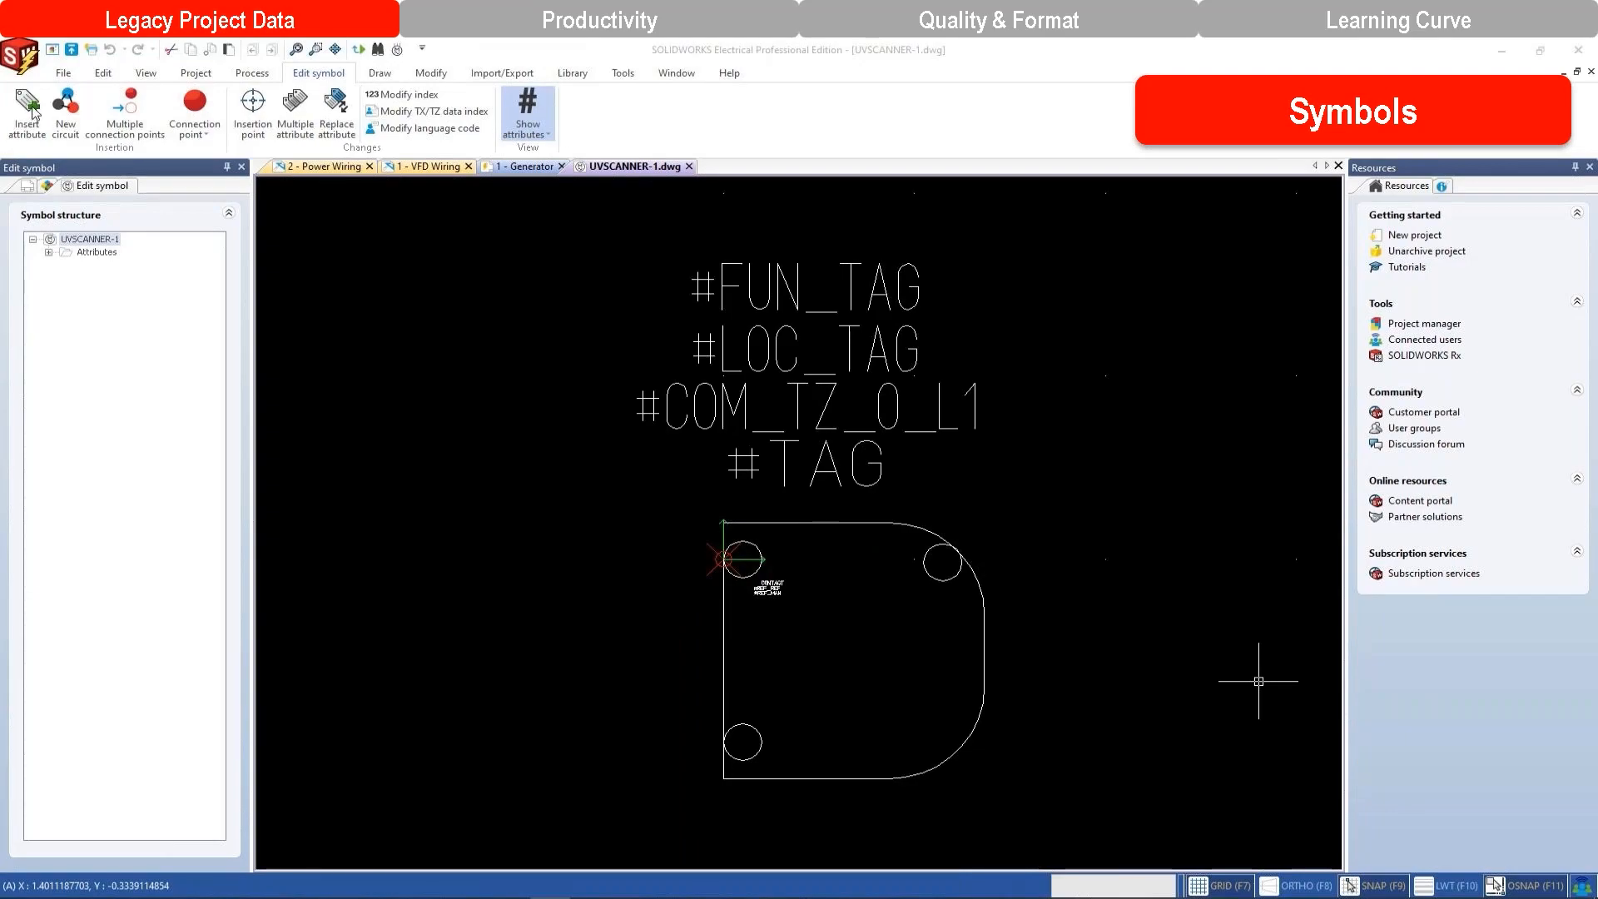
Define a multiple connection point insertion with one Measurement device, test circuit and 3 terminals per circuit.
left_click(125, 122)
left_click(483, 326)
left_click(698, 414)
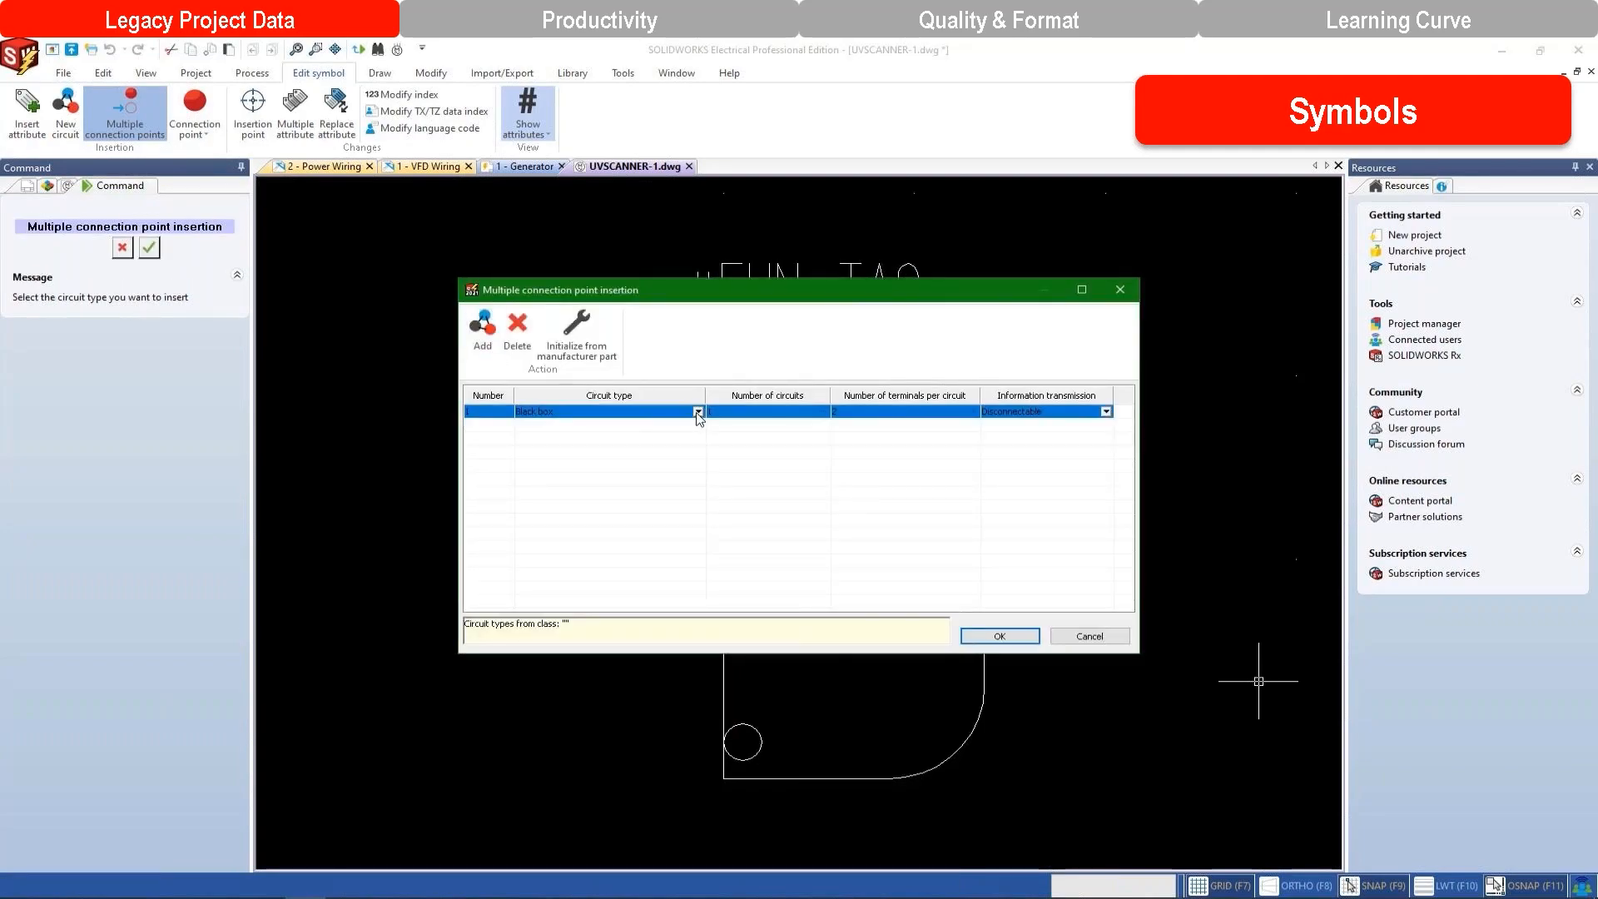
left_click(698, 412)
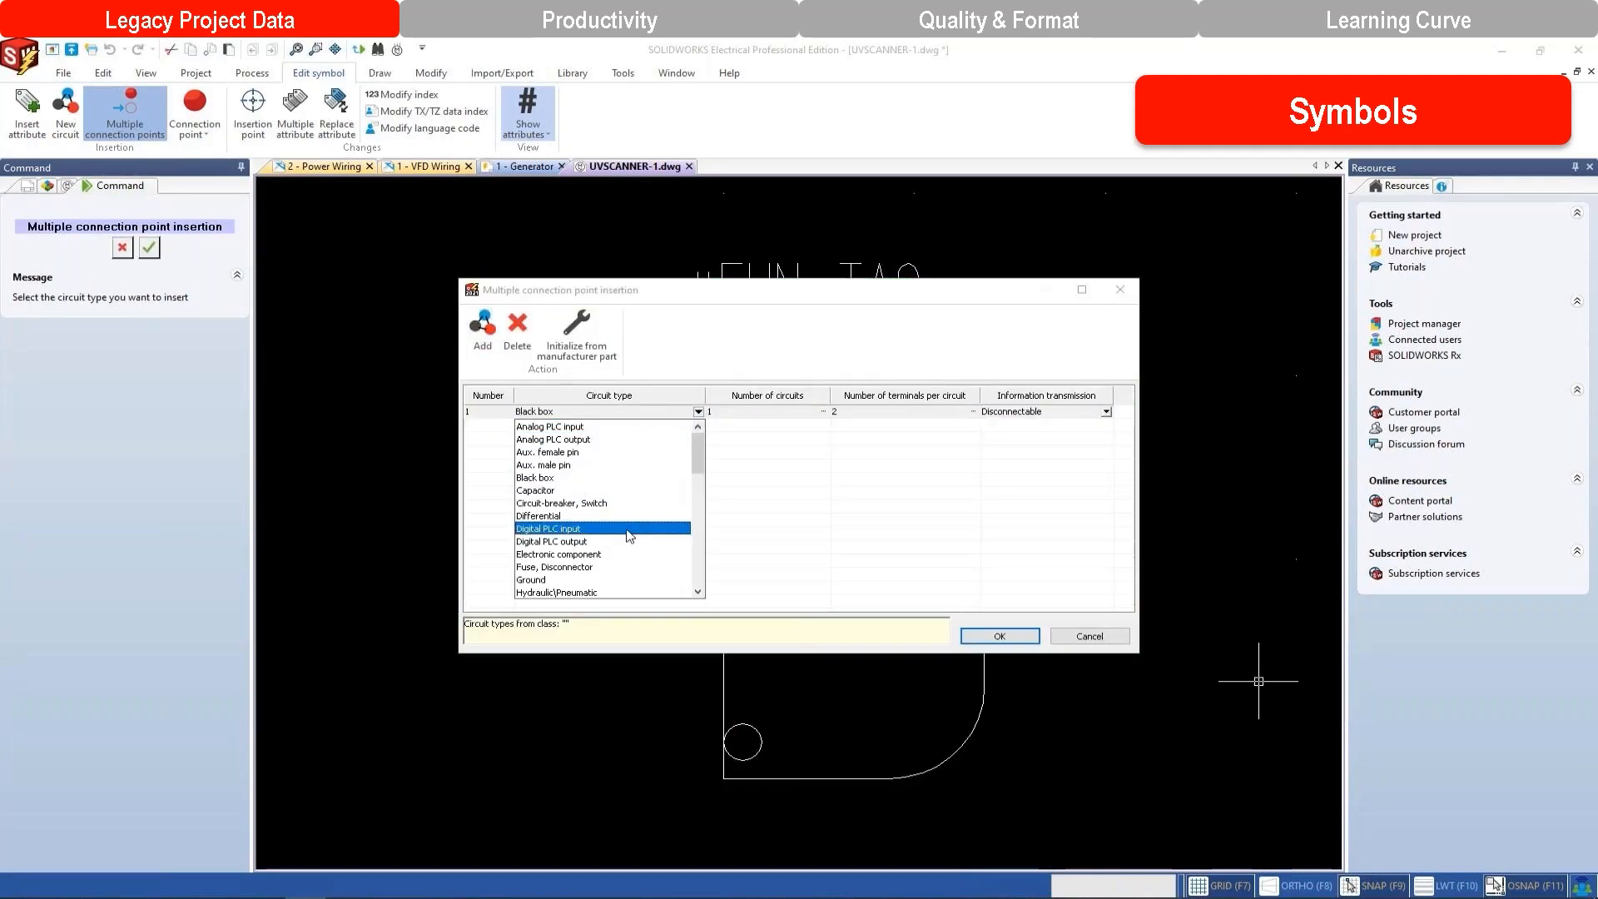
scroll(628, 535, "down", 2)
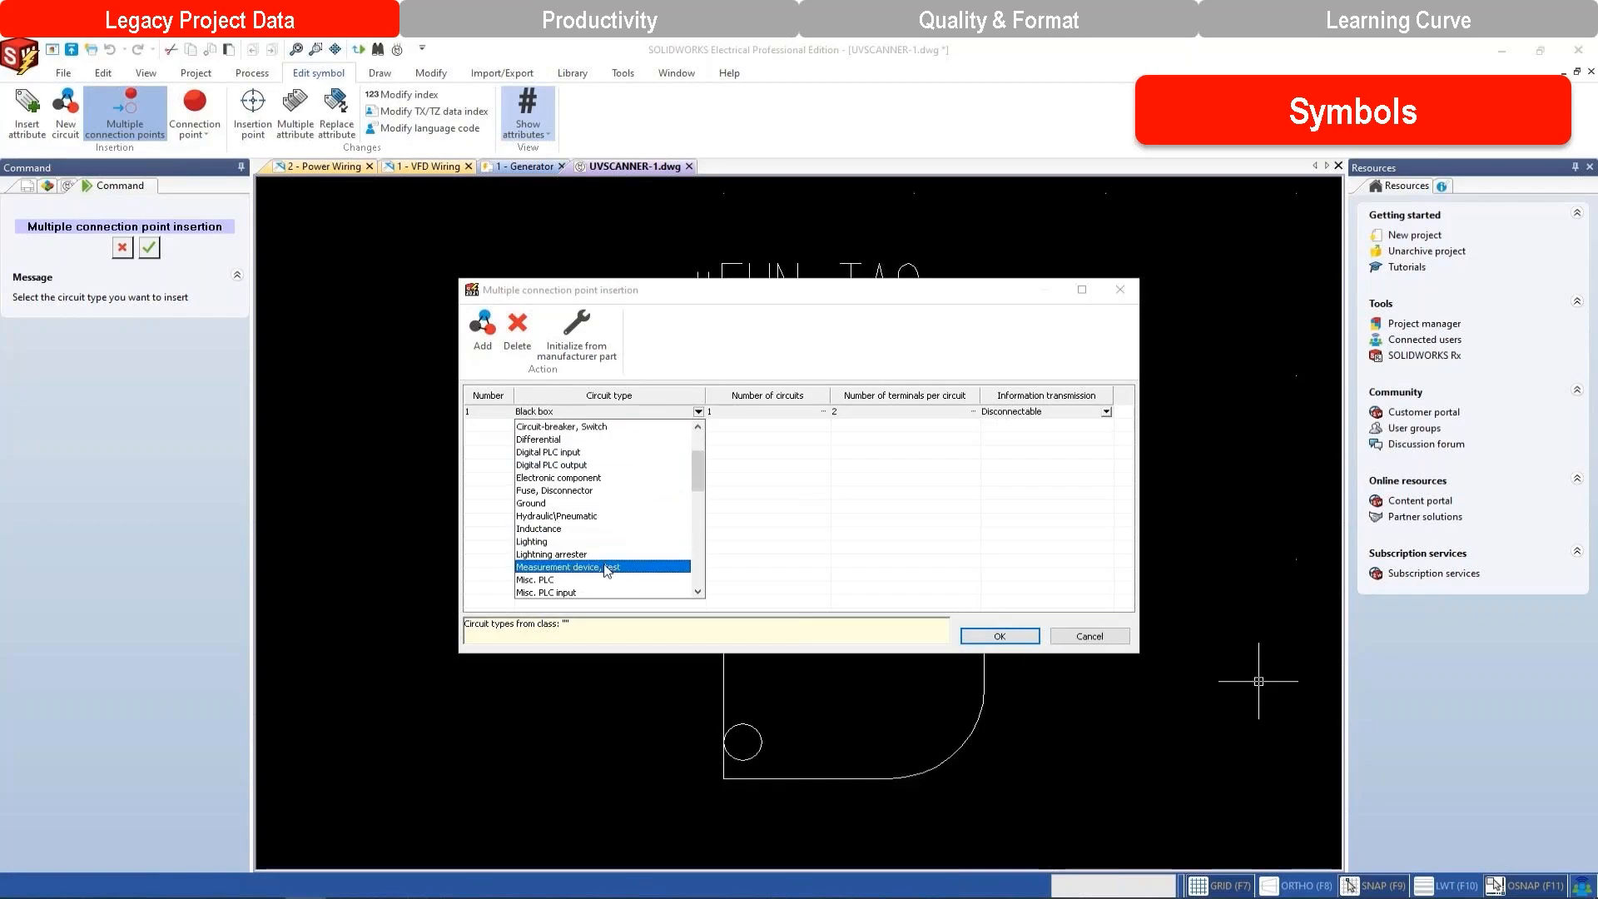
left_click(608, 567)
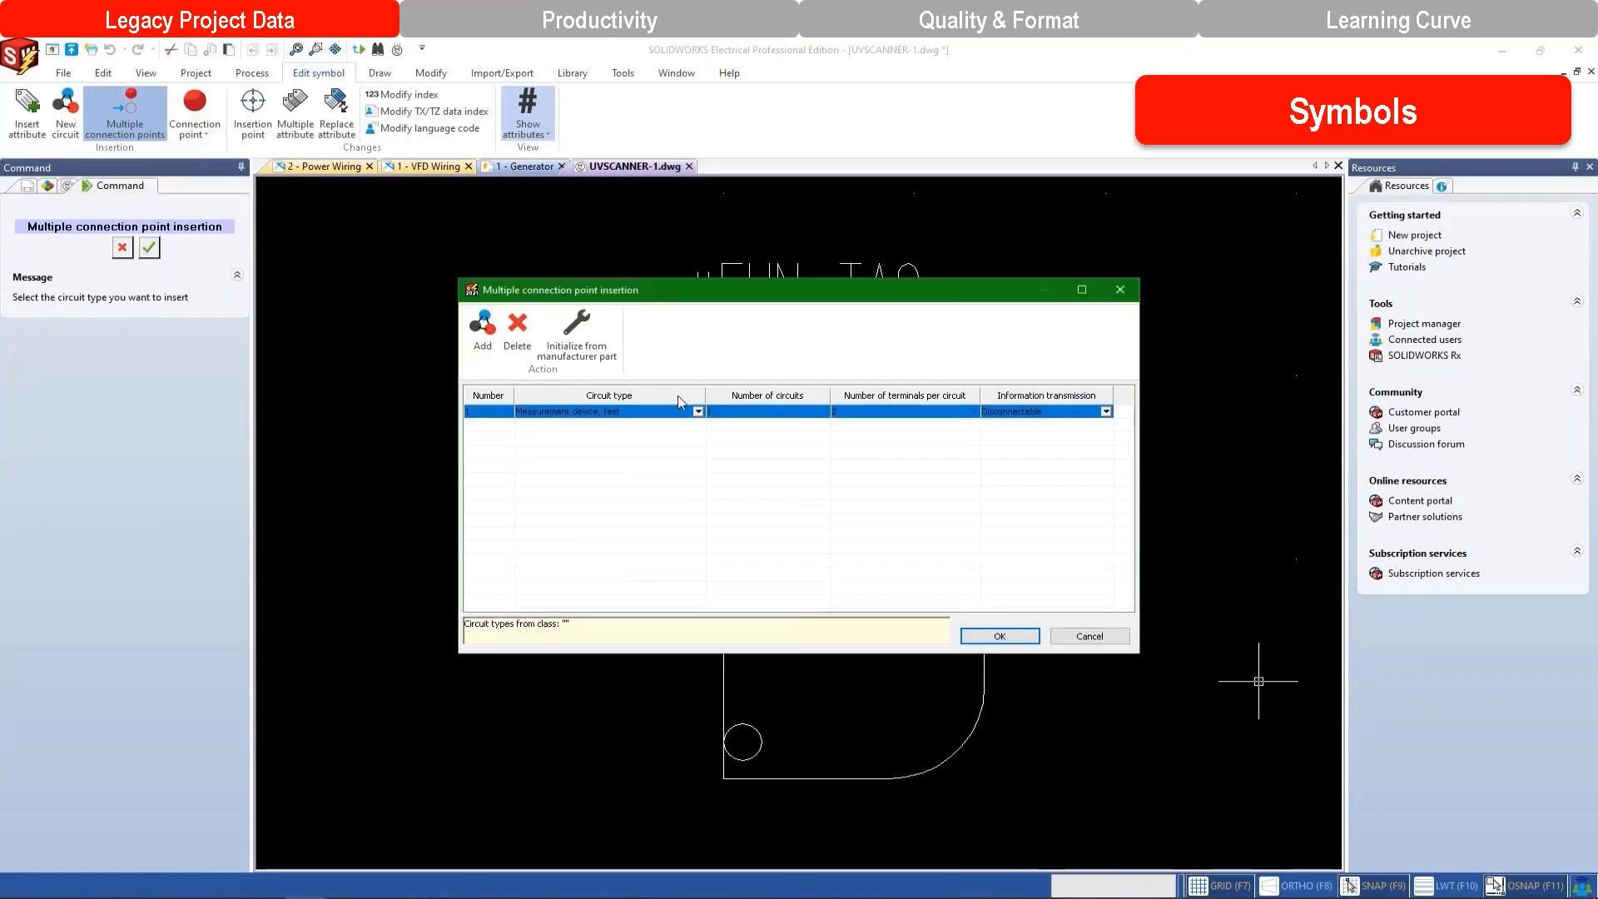
left_click(870, 414)
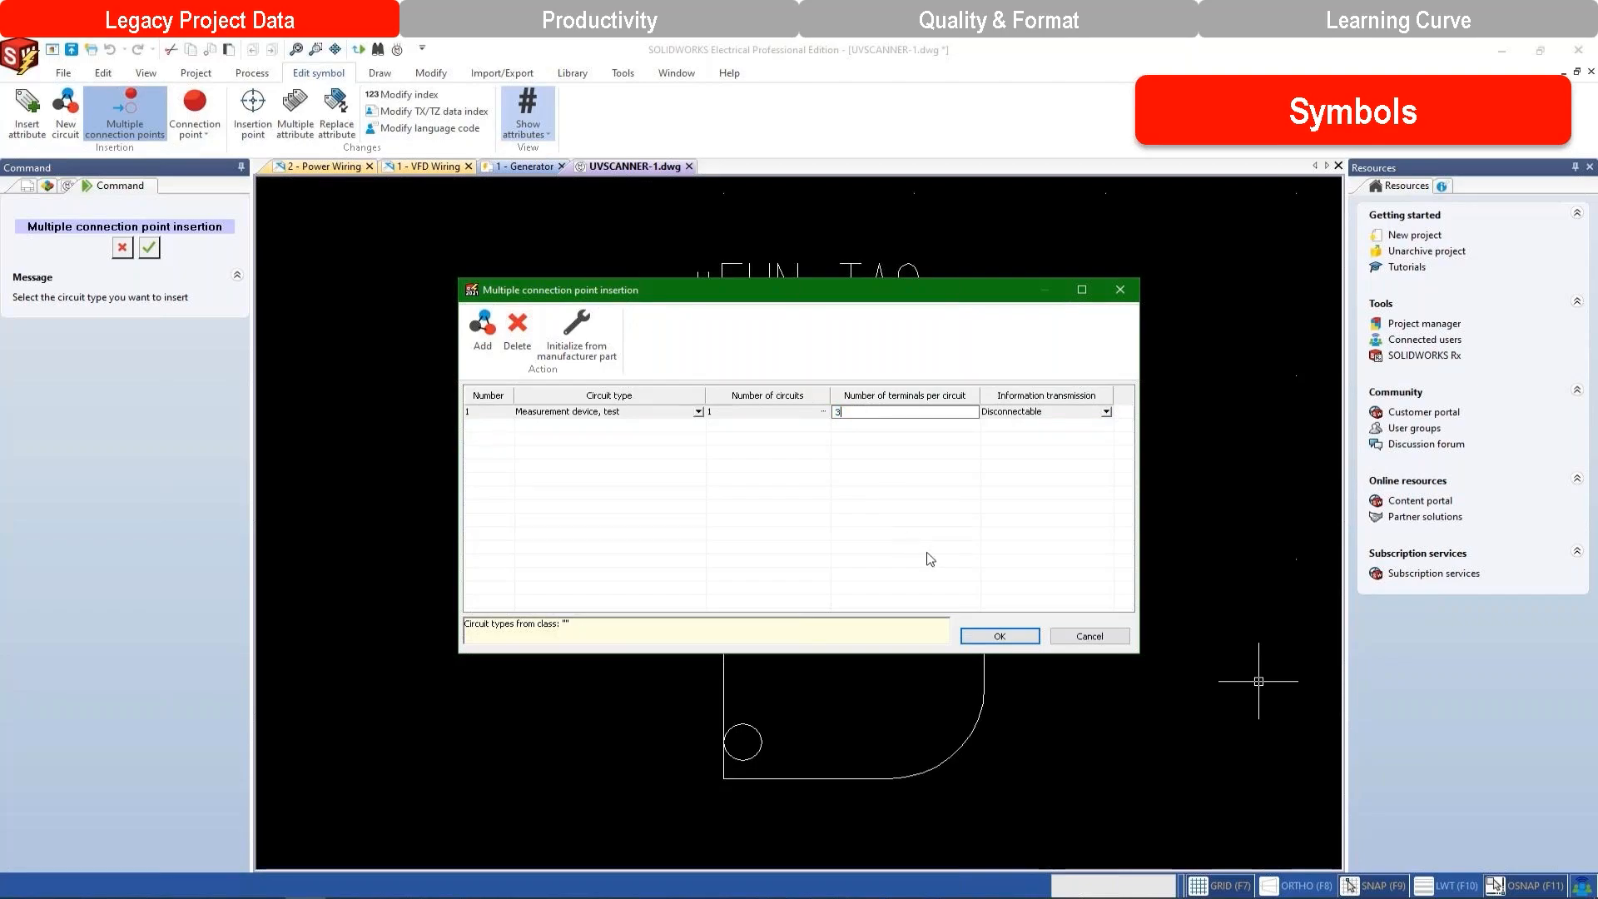
left_click(1017, 637)
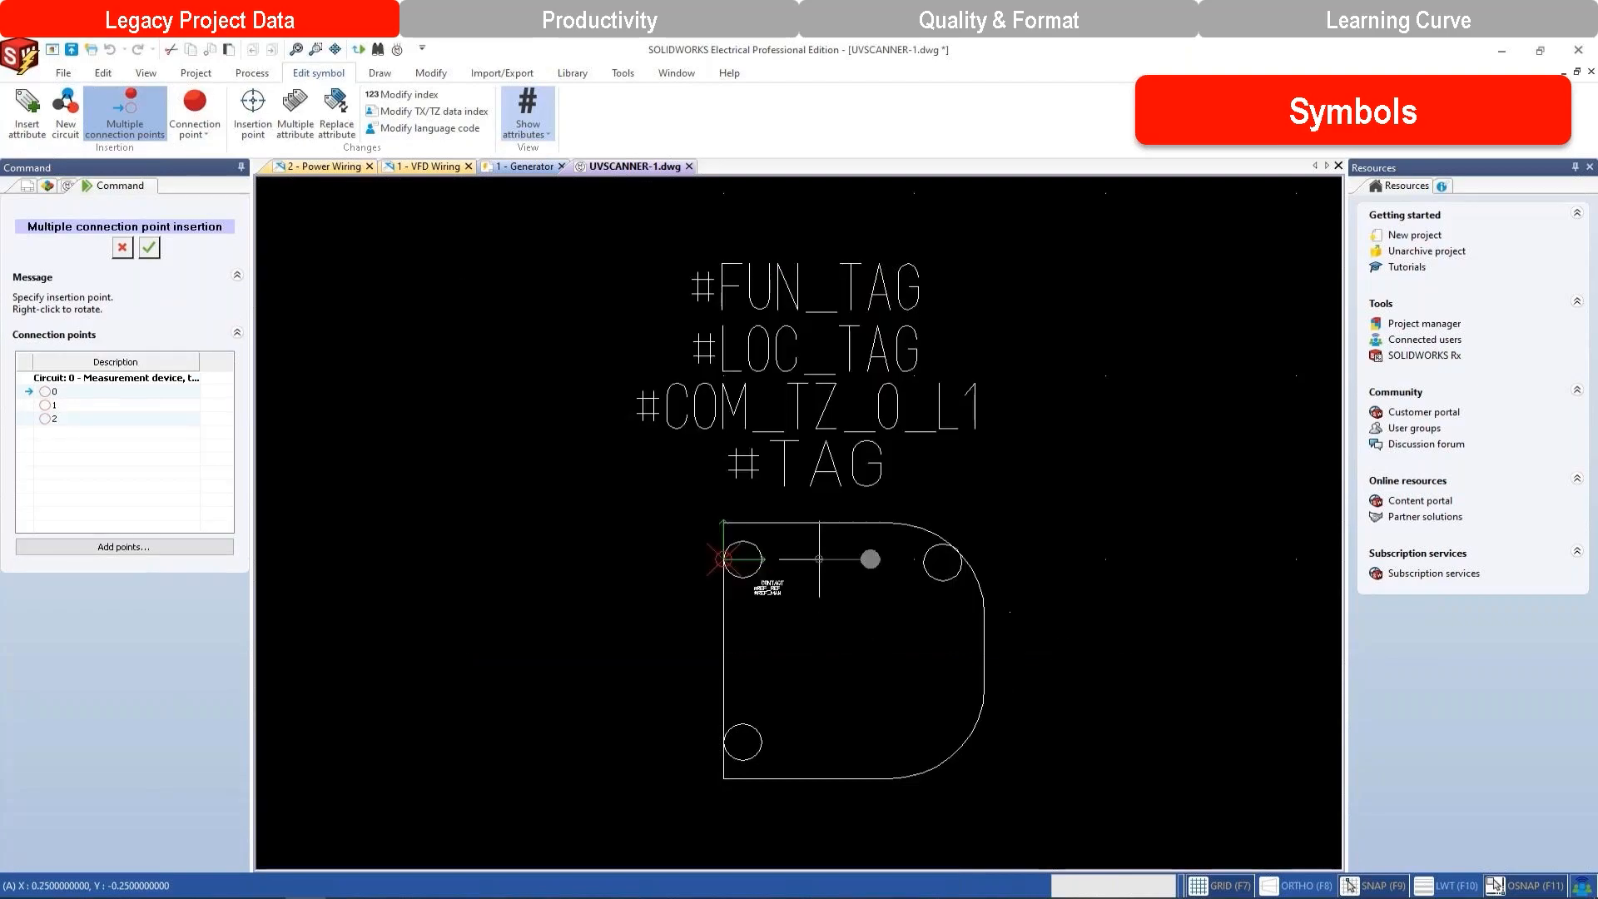
Place connection points 0 and 1 facing outward at the symbol's upper-left and lower-left circles, and point 2 at the upper-right circle.
right_click(628, 559)
right_click(629, 559)
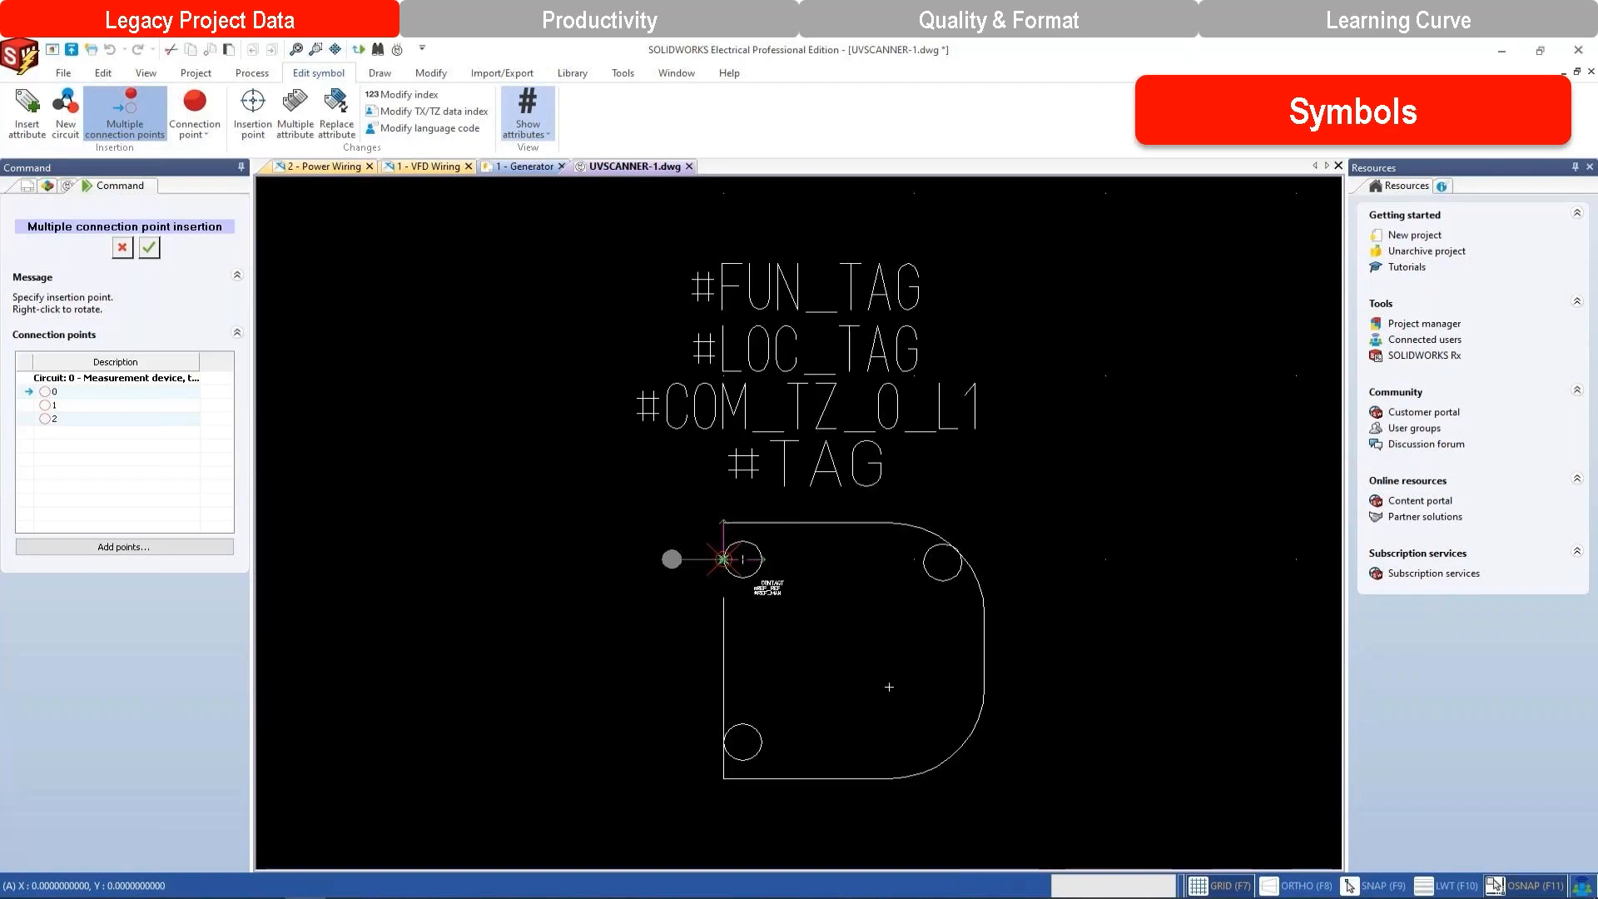
left_click(723, 559)
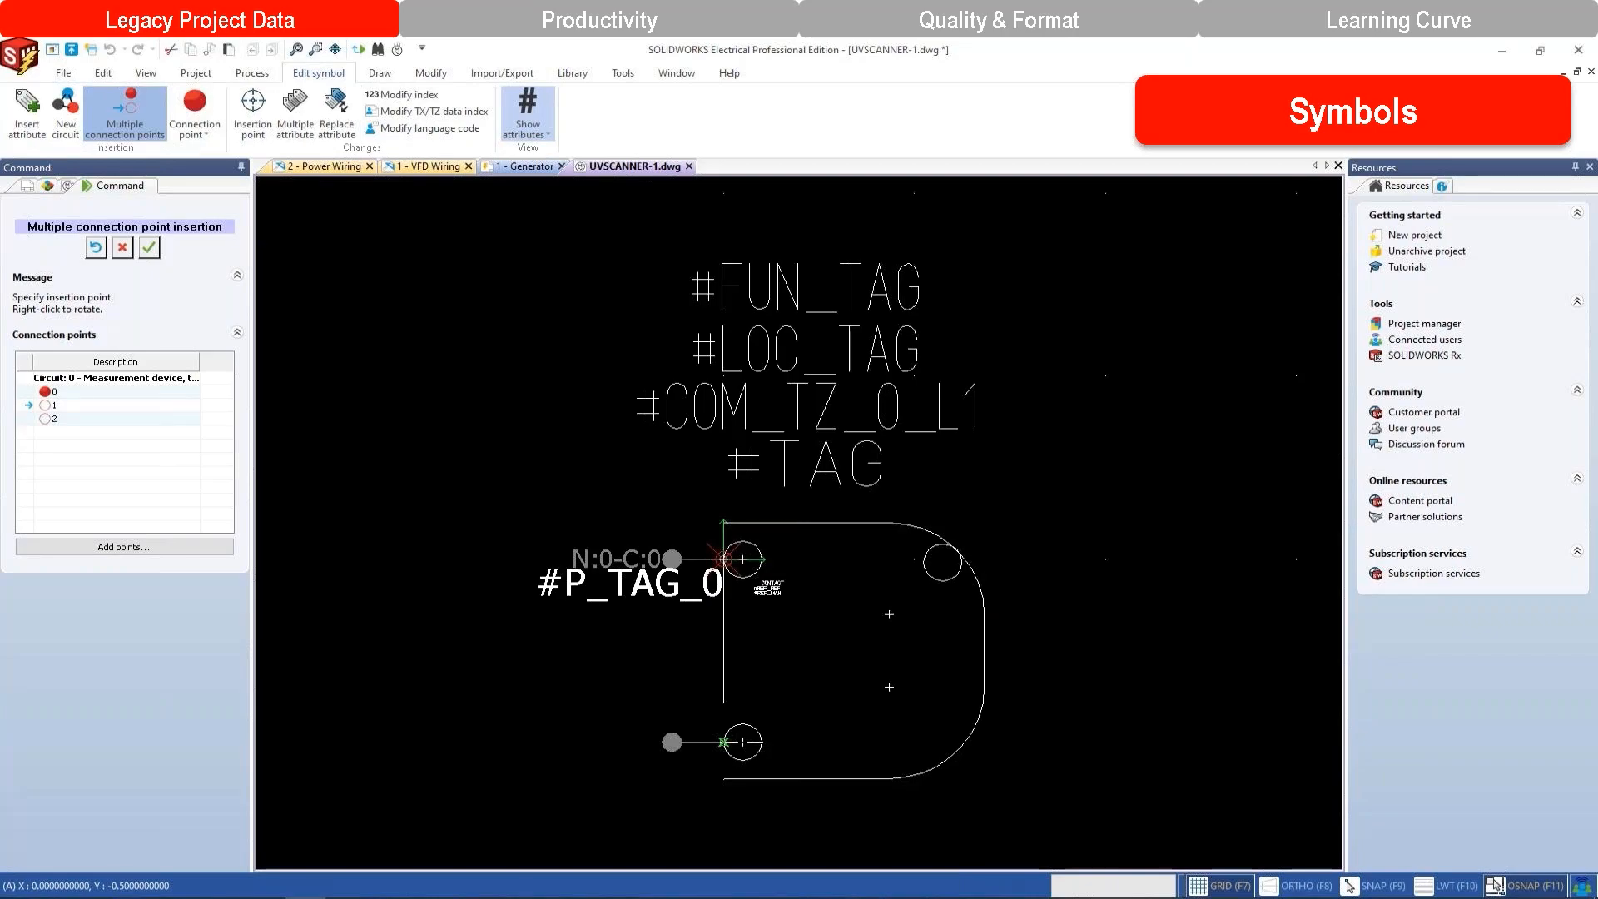
left_click(723, 742)
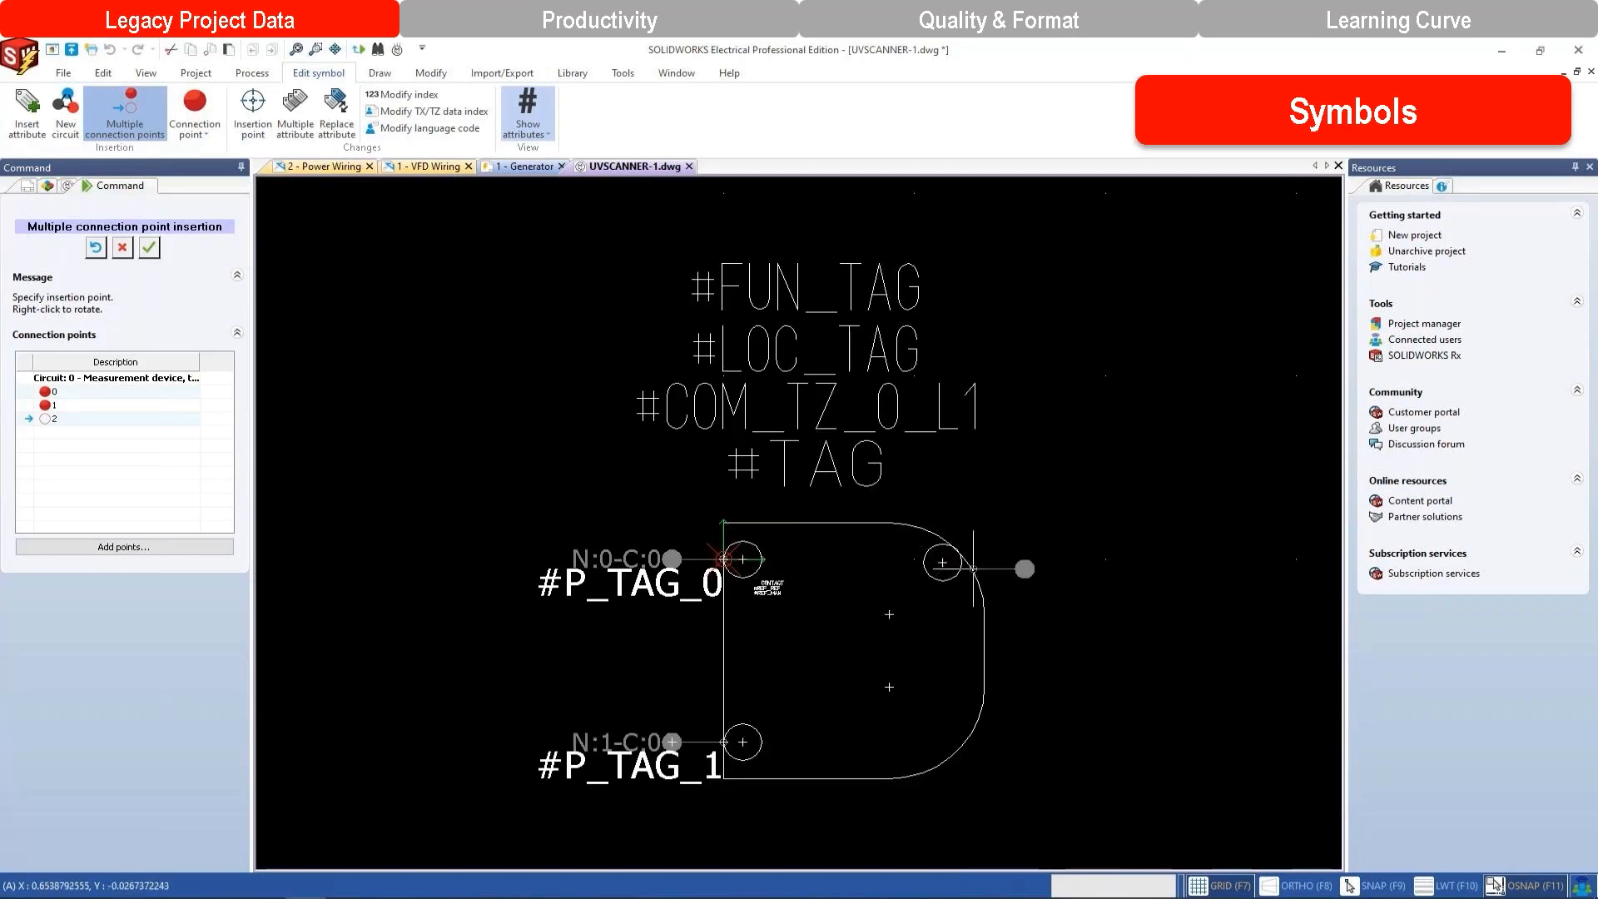
scroll(972, 569, "up", 2)
left_click(939, 530)
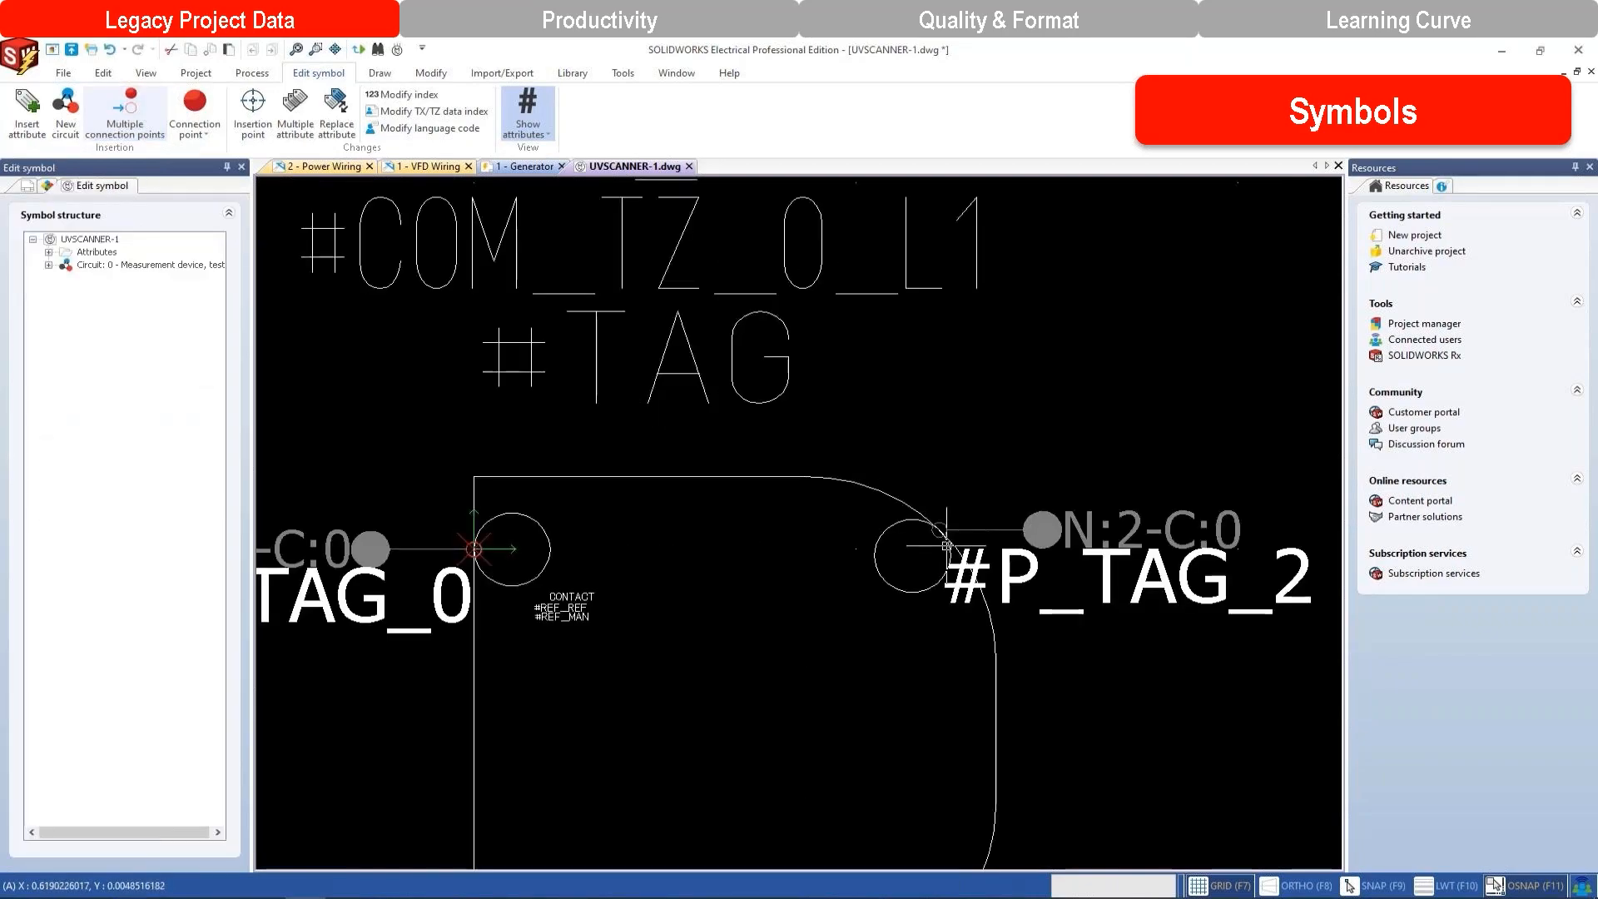
Save the UVSCANNER-1 symbol and close its drawing.
scroll(1041, 574, "down", 3)
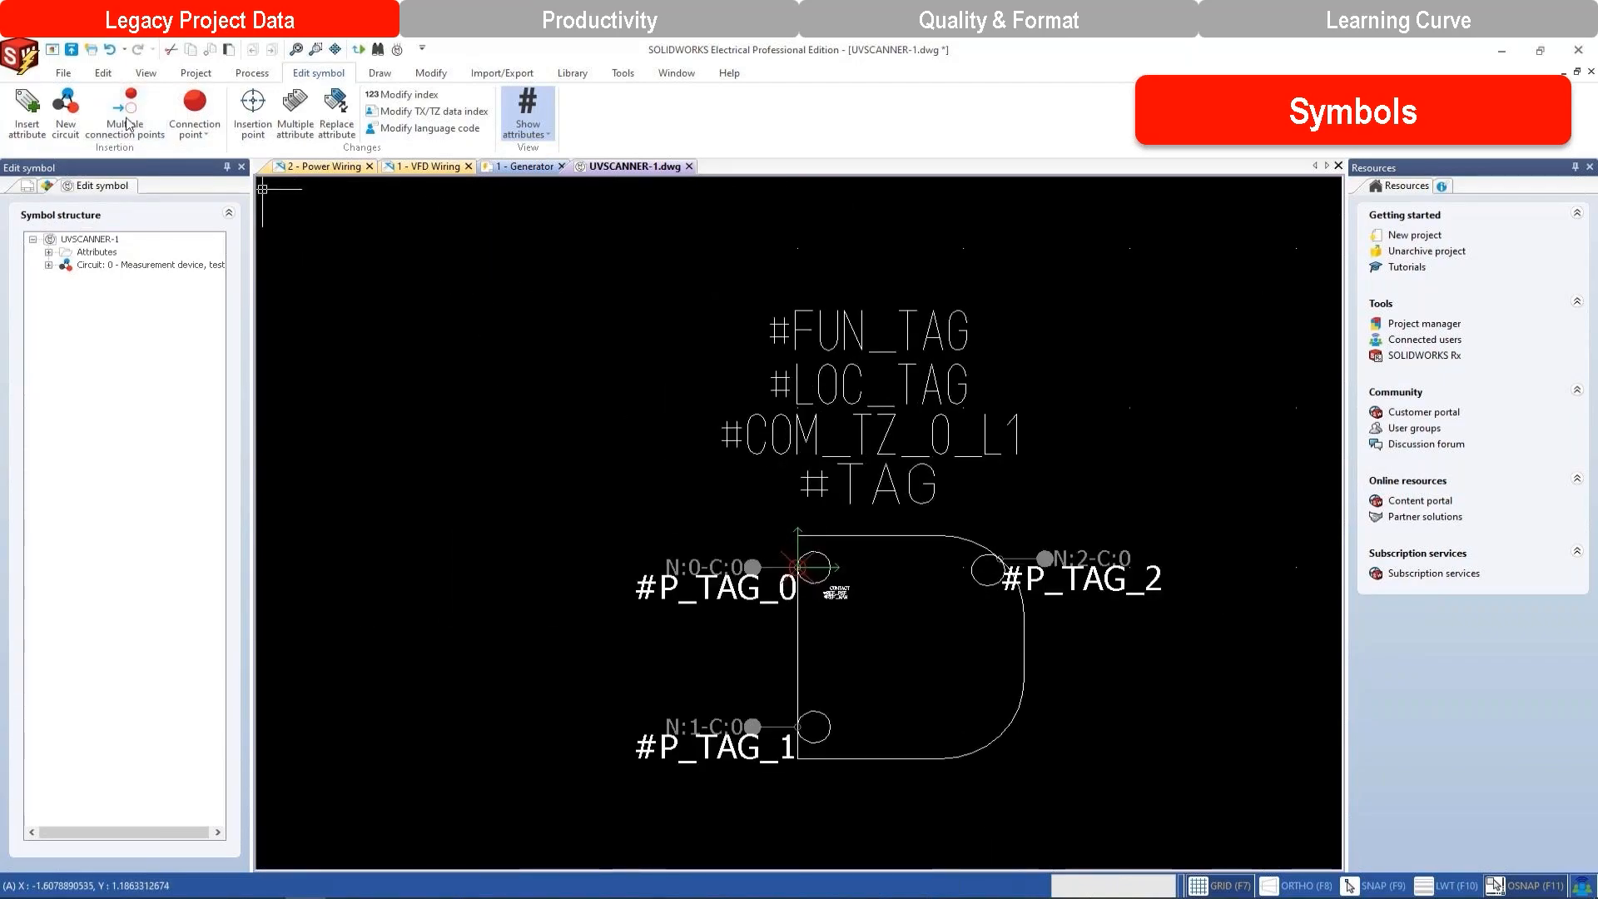
left_click(71, 49)
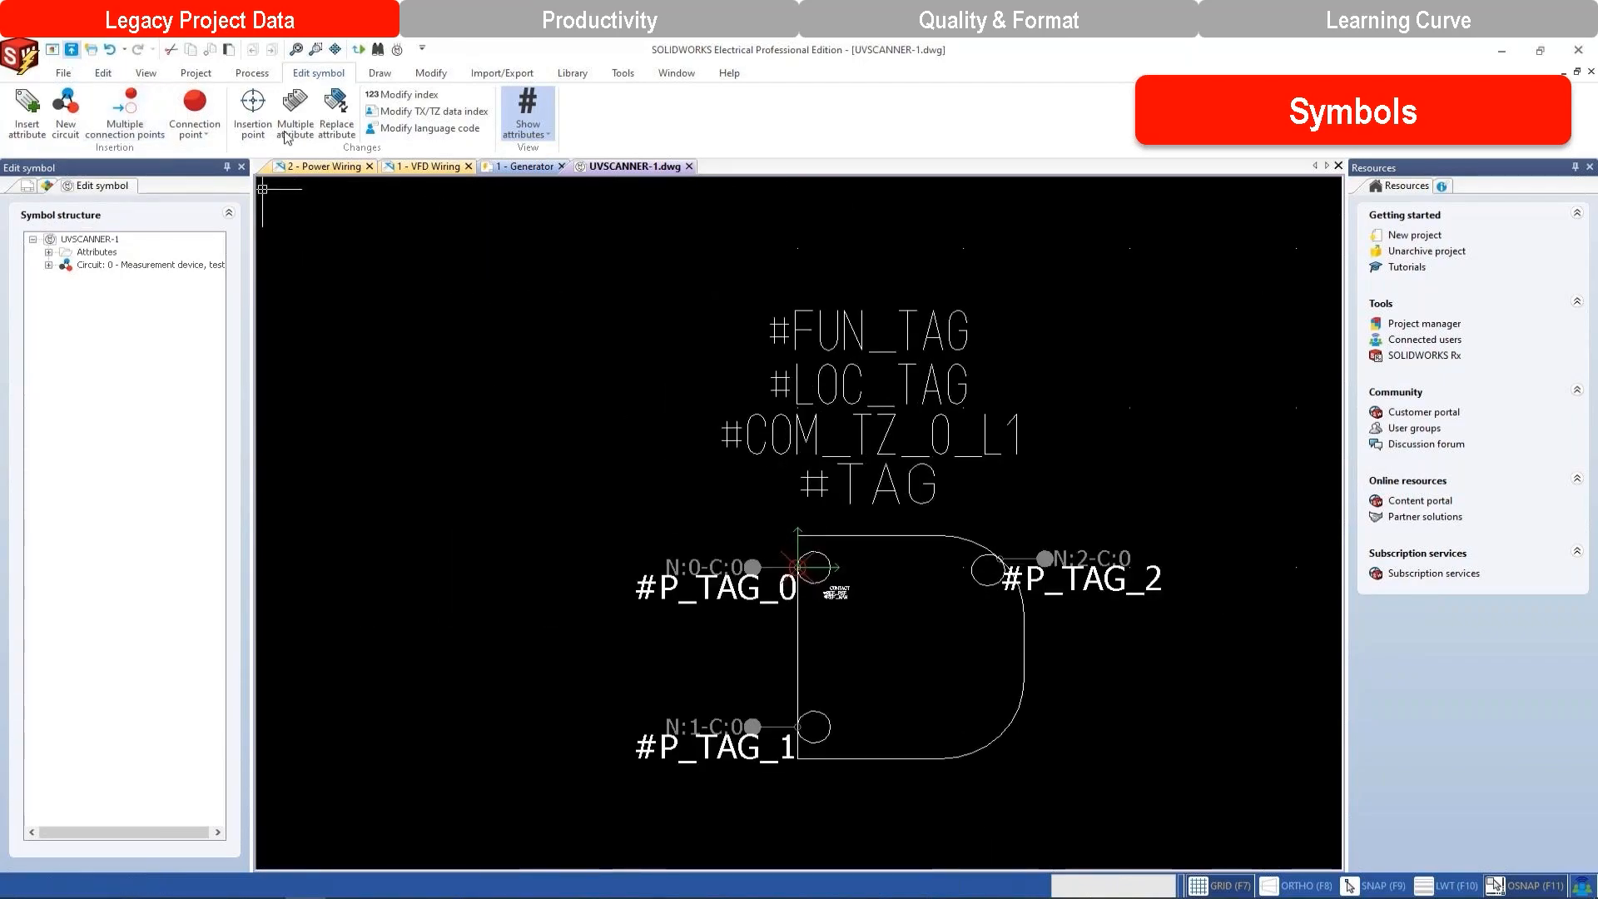
left_click(689, 166)
left_click(747, 514)
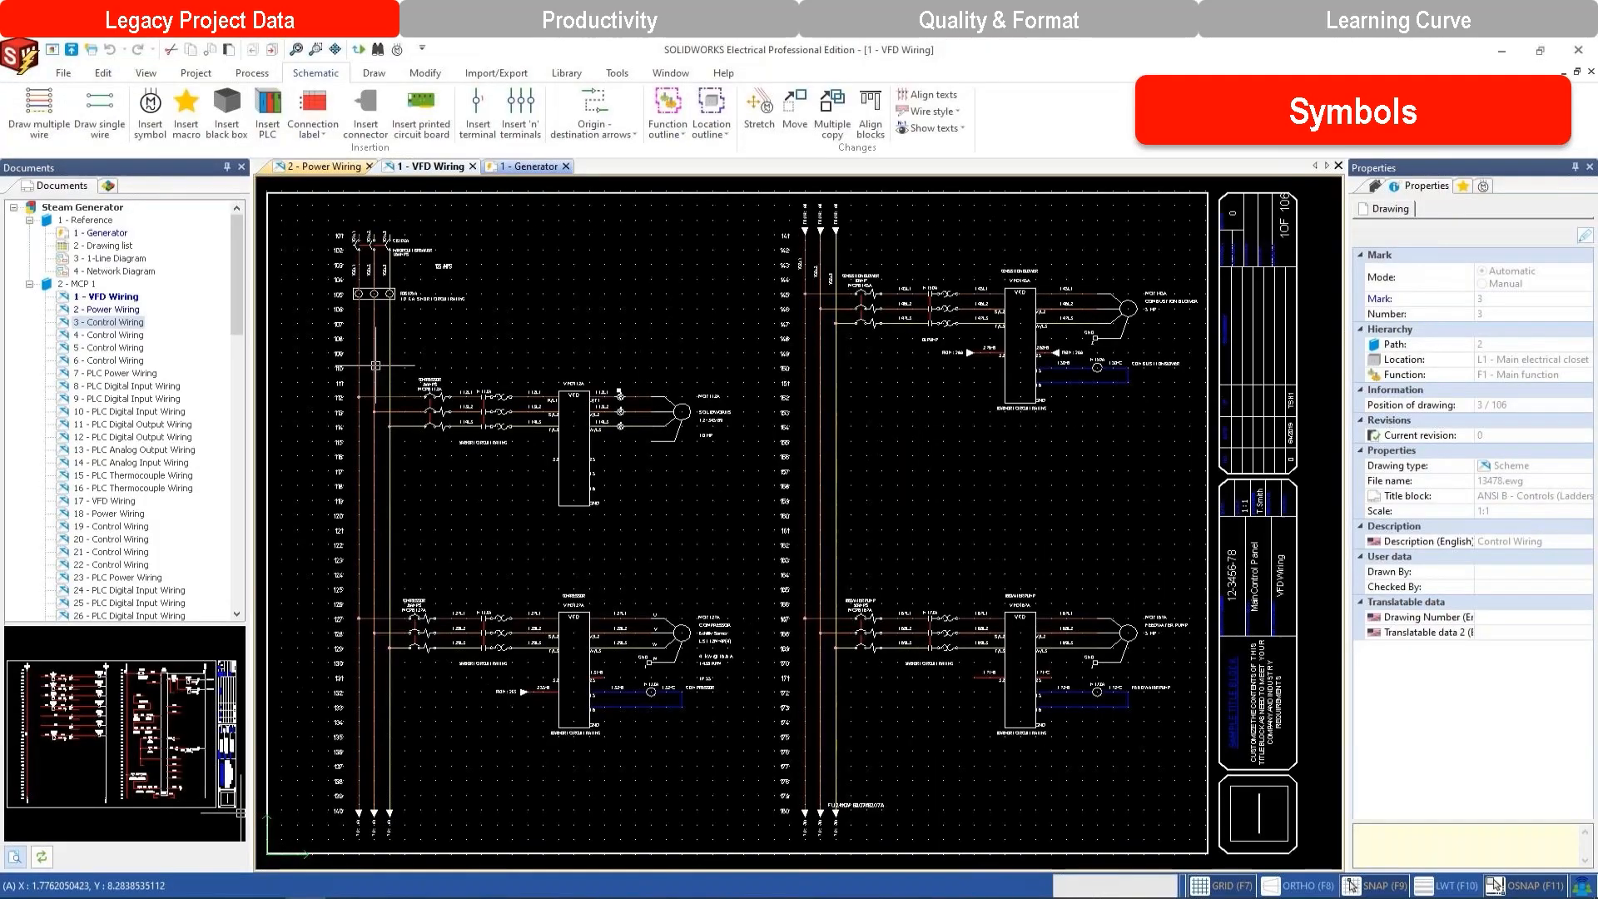
Open the 3 - Control Wiring drawing under MCP 1 and bring wire 362-D into close view.
double_click(127, 324)
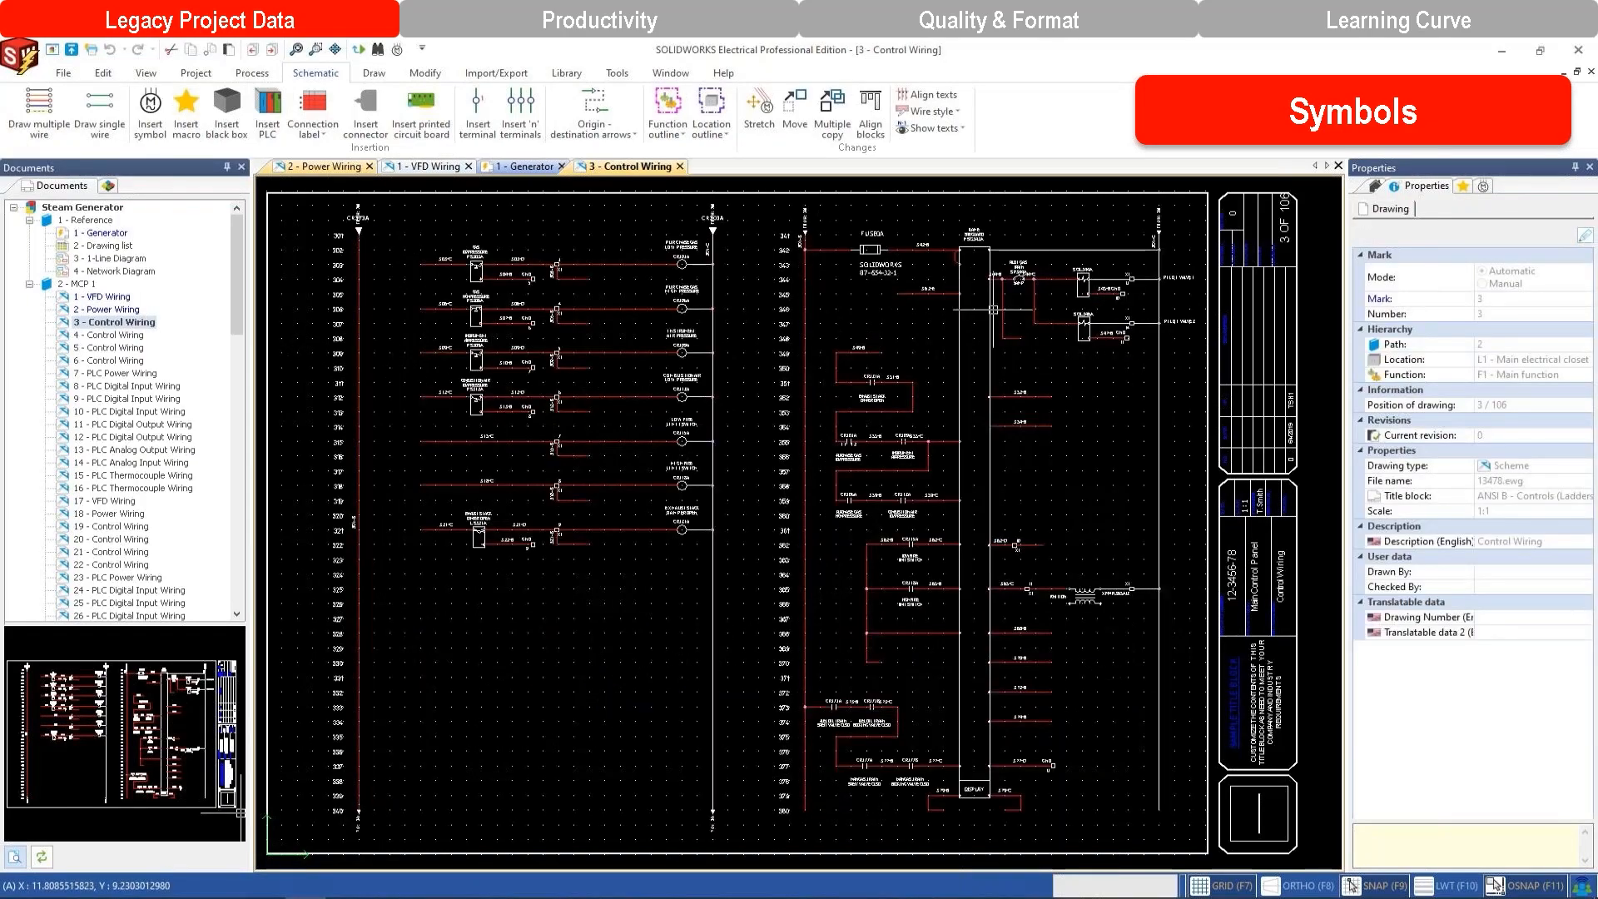
scroll(996, 265, "up", 1)
middle_click_drag(996, 265, 859, 296)
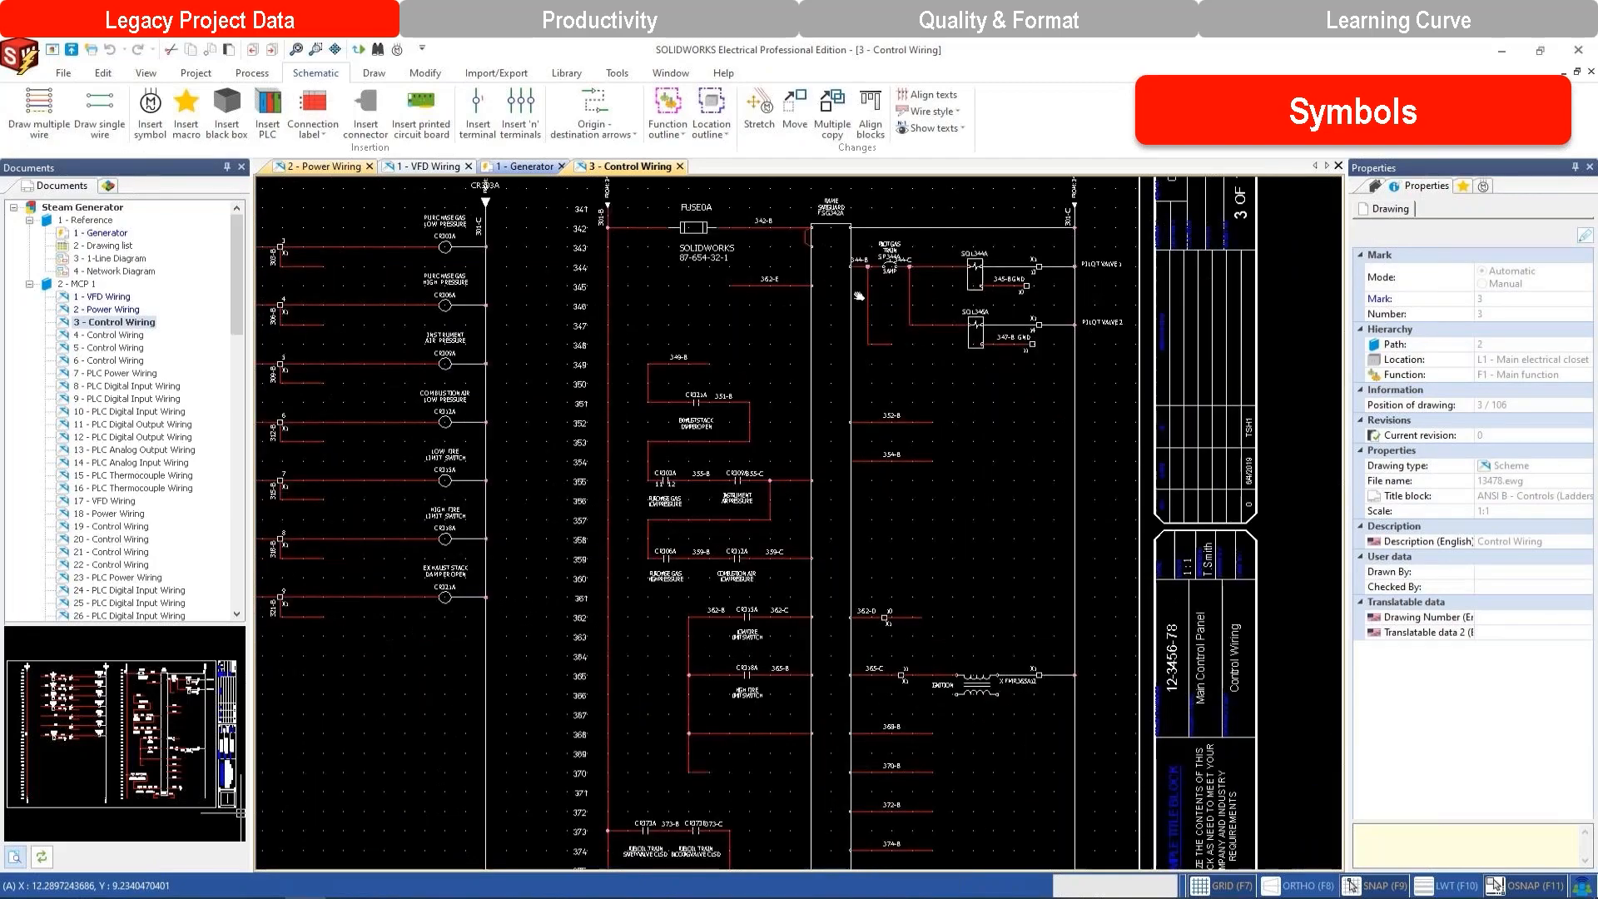
scroll(816, 616, "up", 3)
middle_click_drag(817, 616, 827, 499)
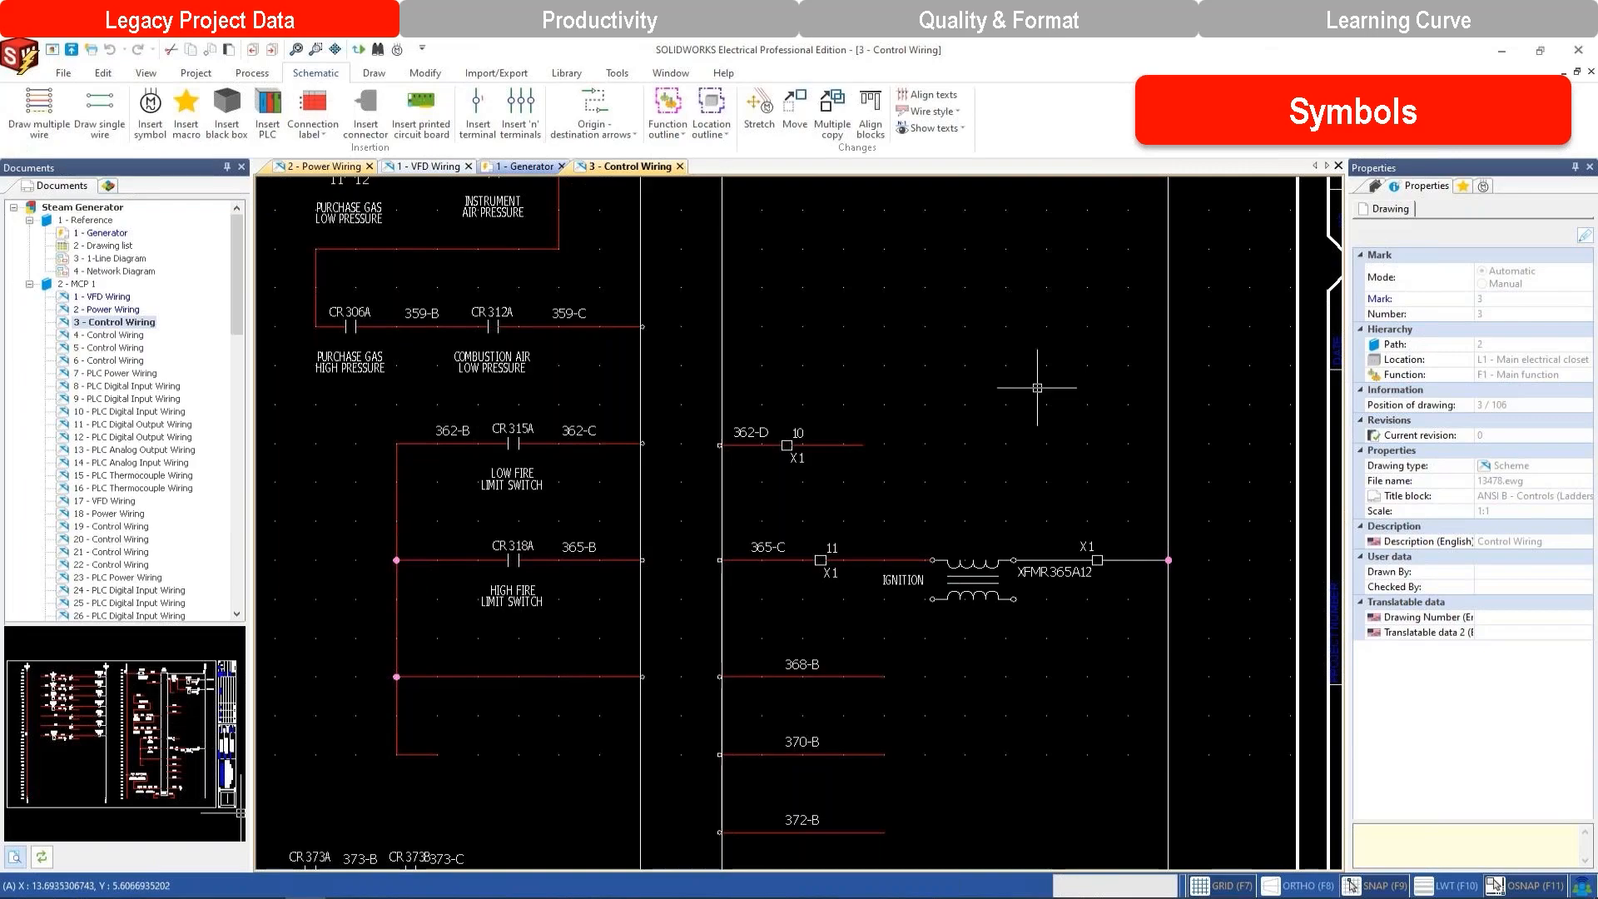
Find the uvscanner symbol in the symbol palette and insert it at the free end of wire 362-D, after terminal 10.
left_click(1486, 189)
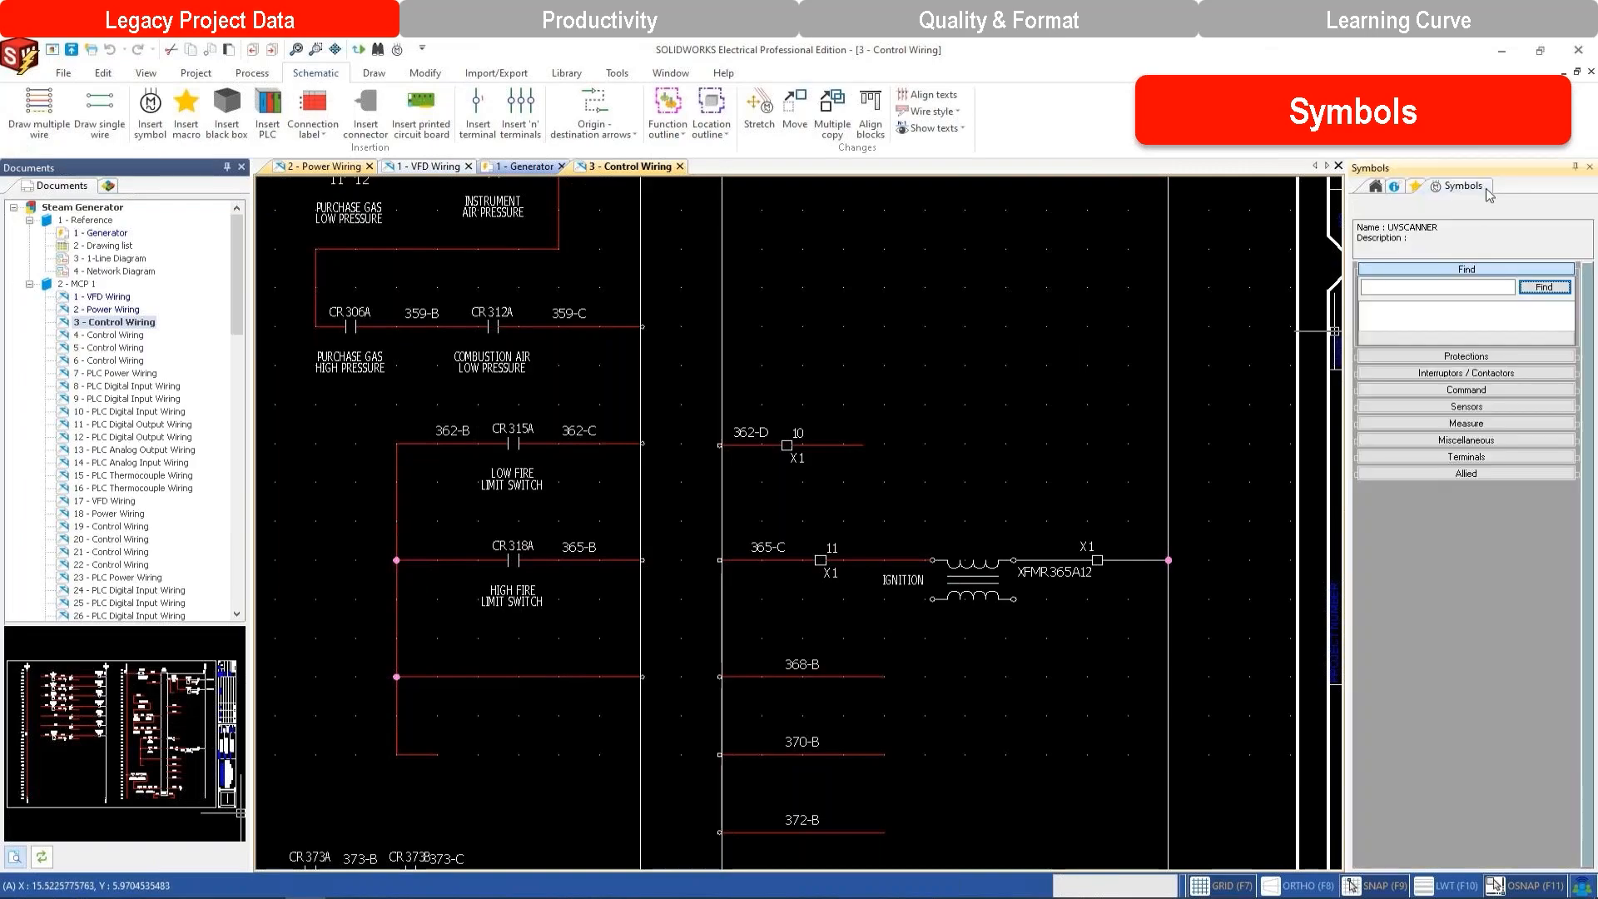
left_click(1459, 288)
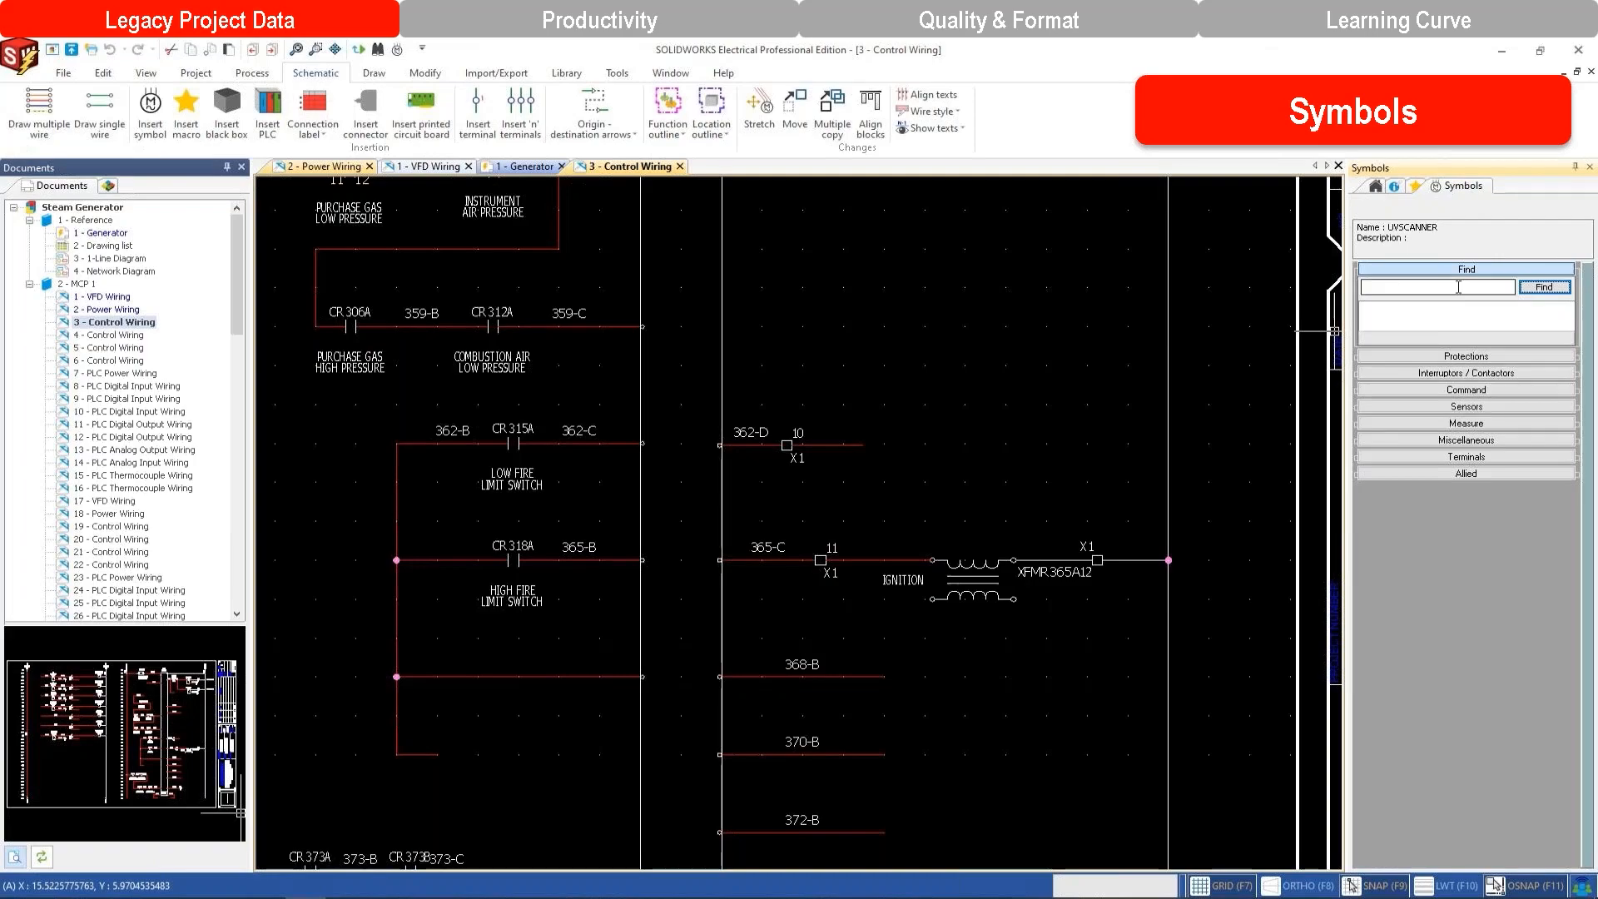
type("uvscanner")
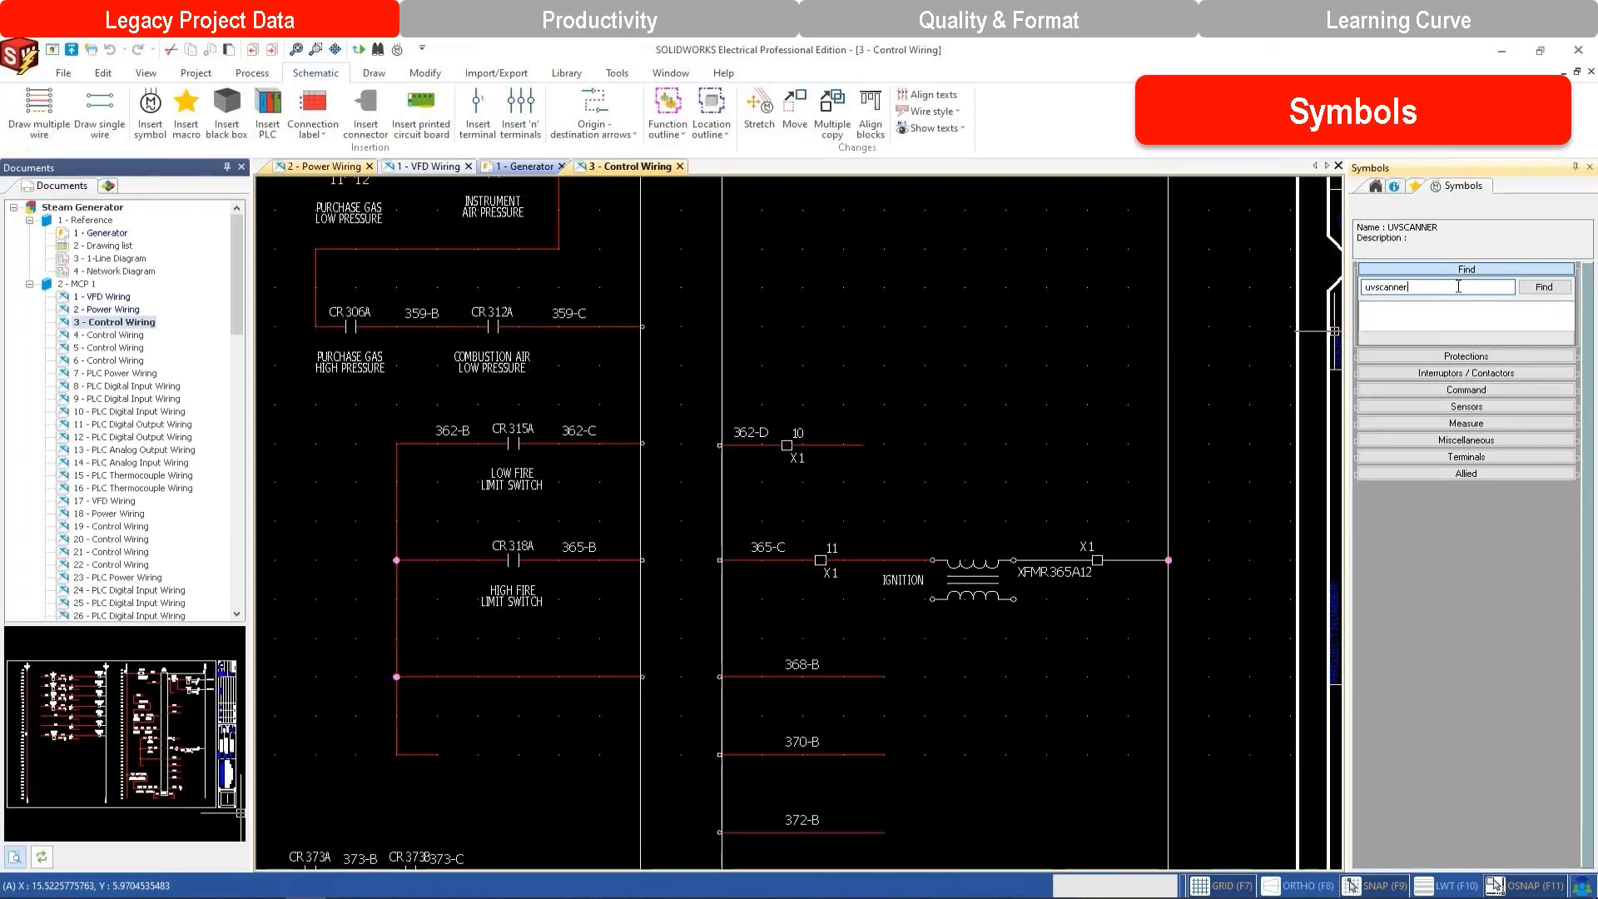
key("Return")
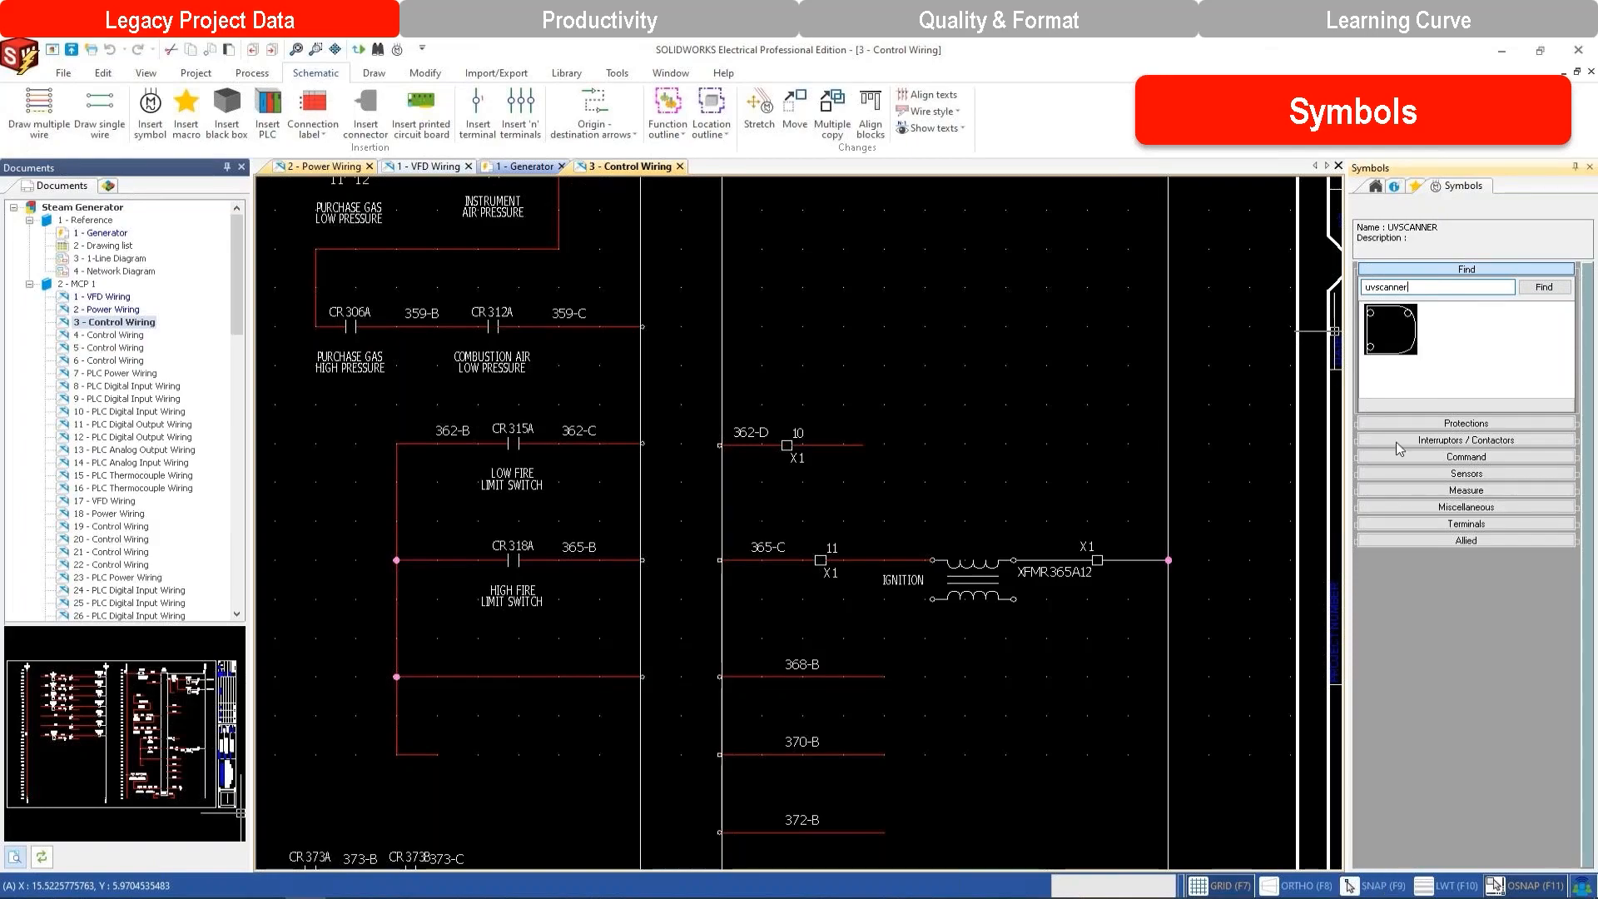
left_click_drag(1398, 333, 857, 445)
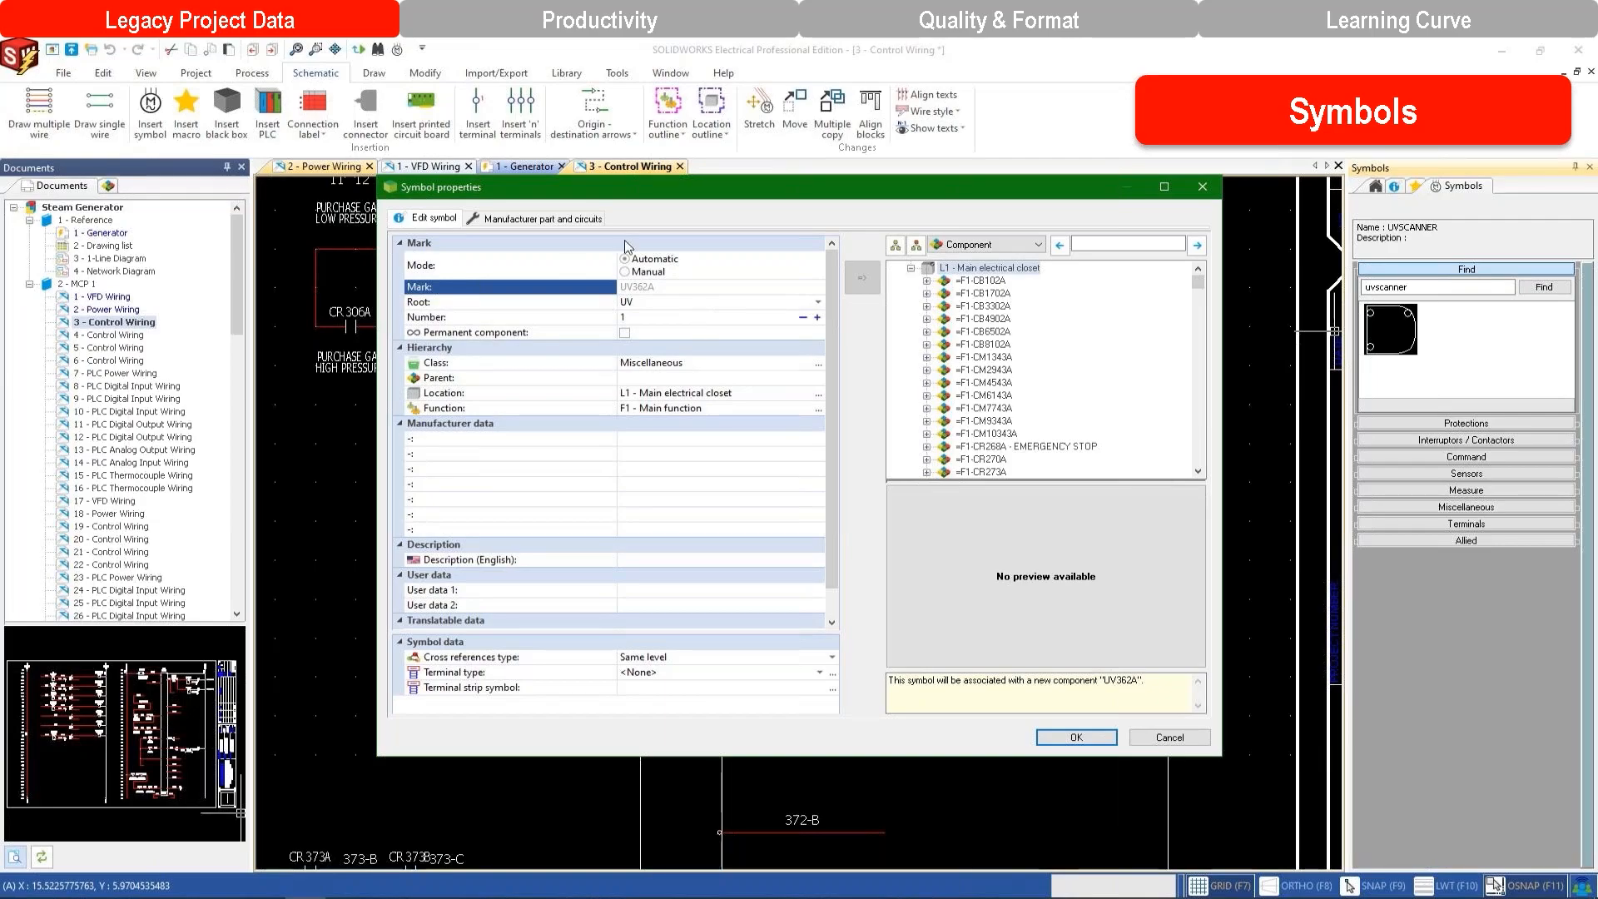
Search the manufacturer parts for the UV362A symbol with manufacturer Honeywell and reference uv.
left_click(586, 220)
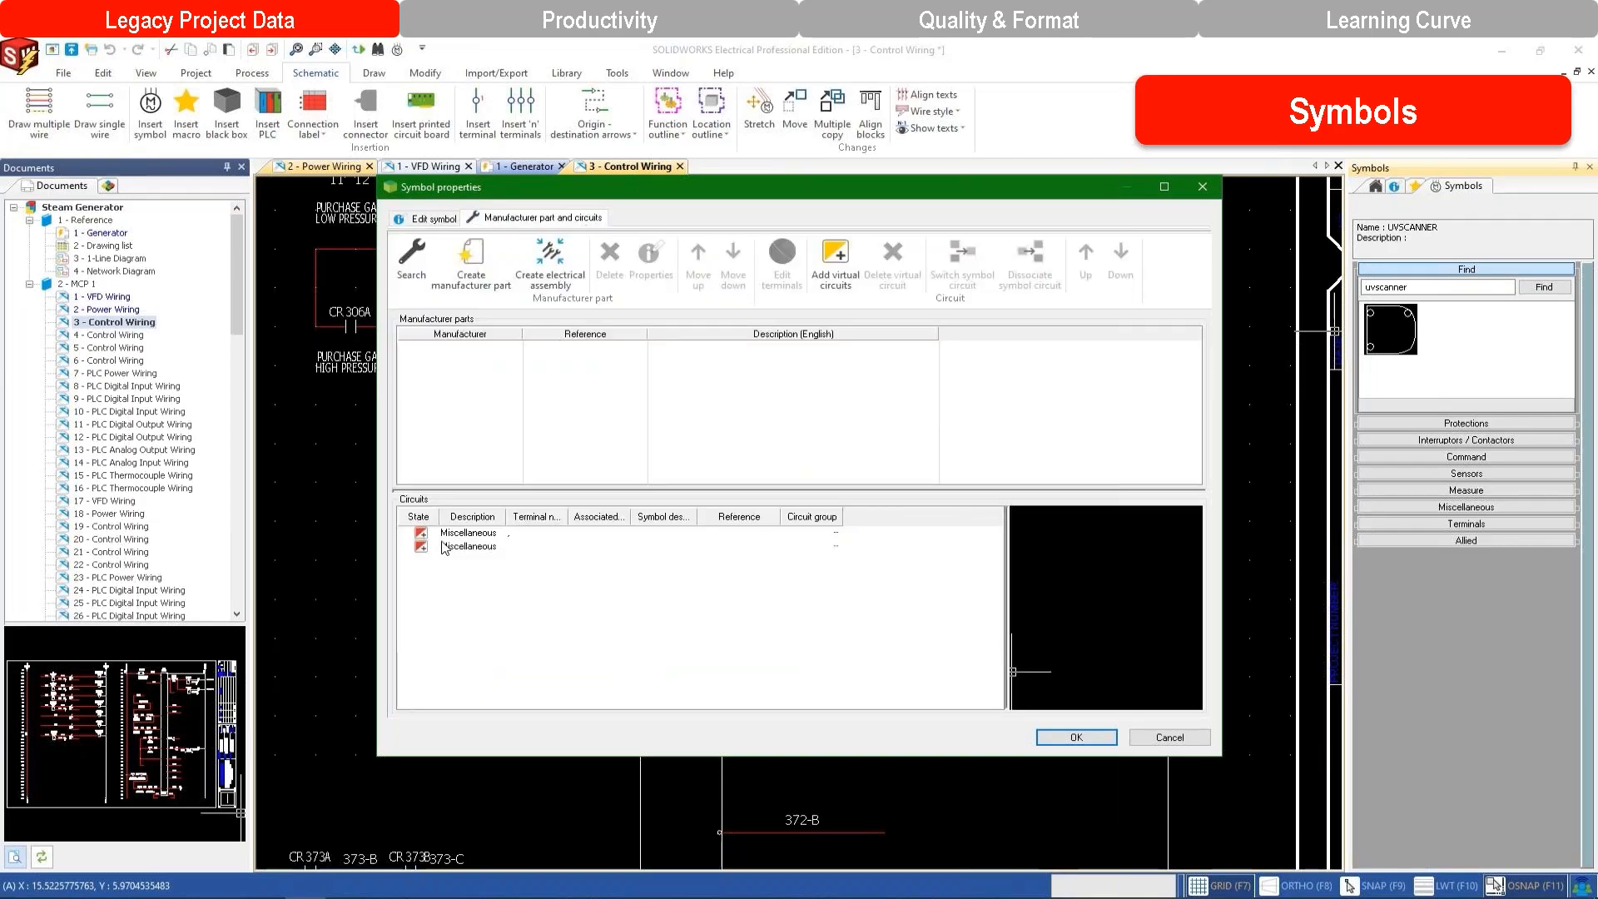
left_click(412, 260)
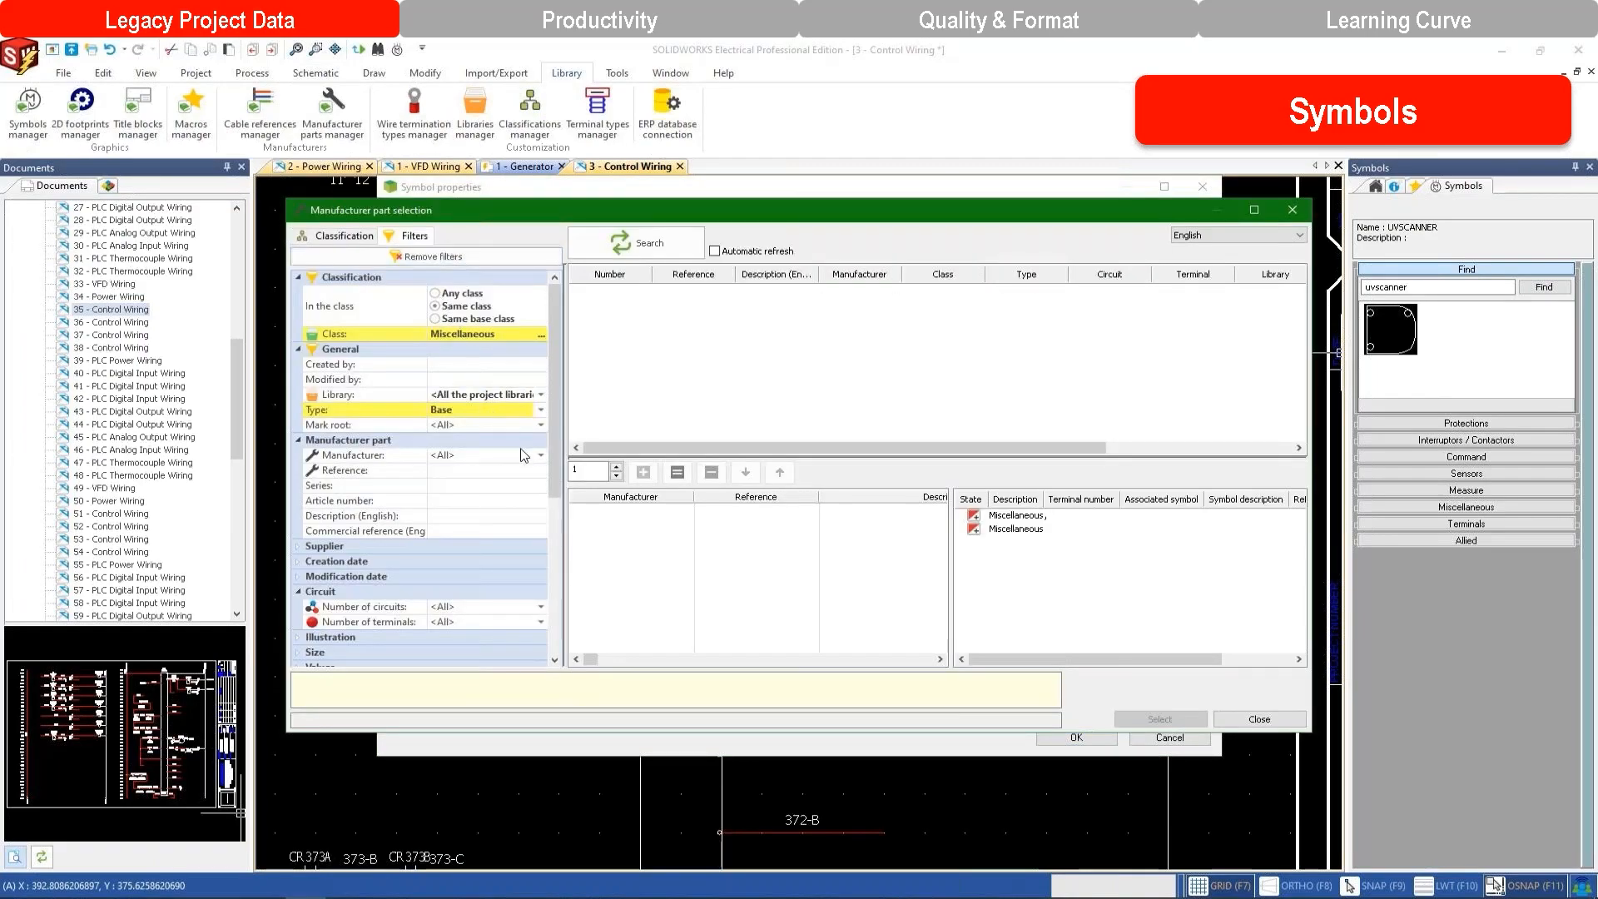
left_click(523, 455)
scroll(469, 525, "down", 5)
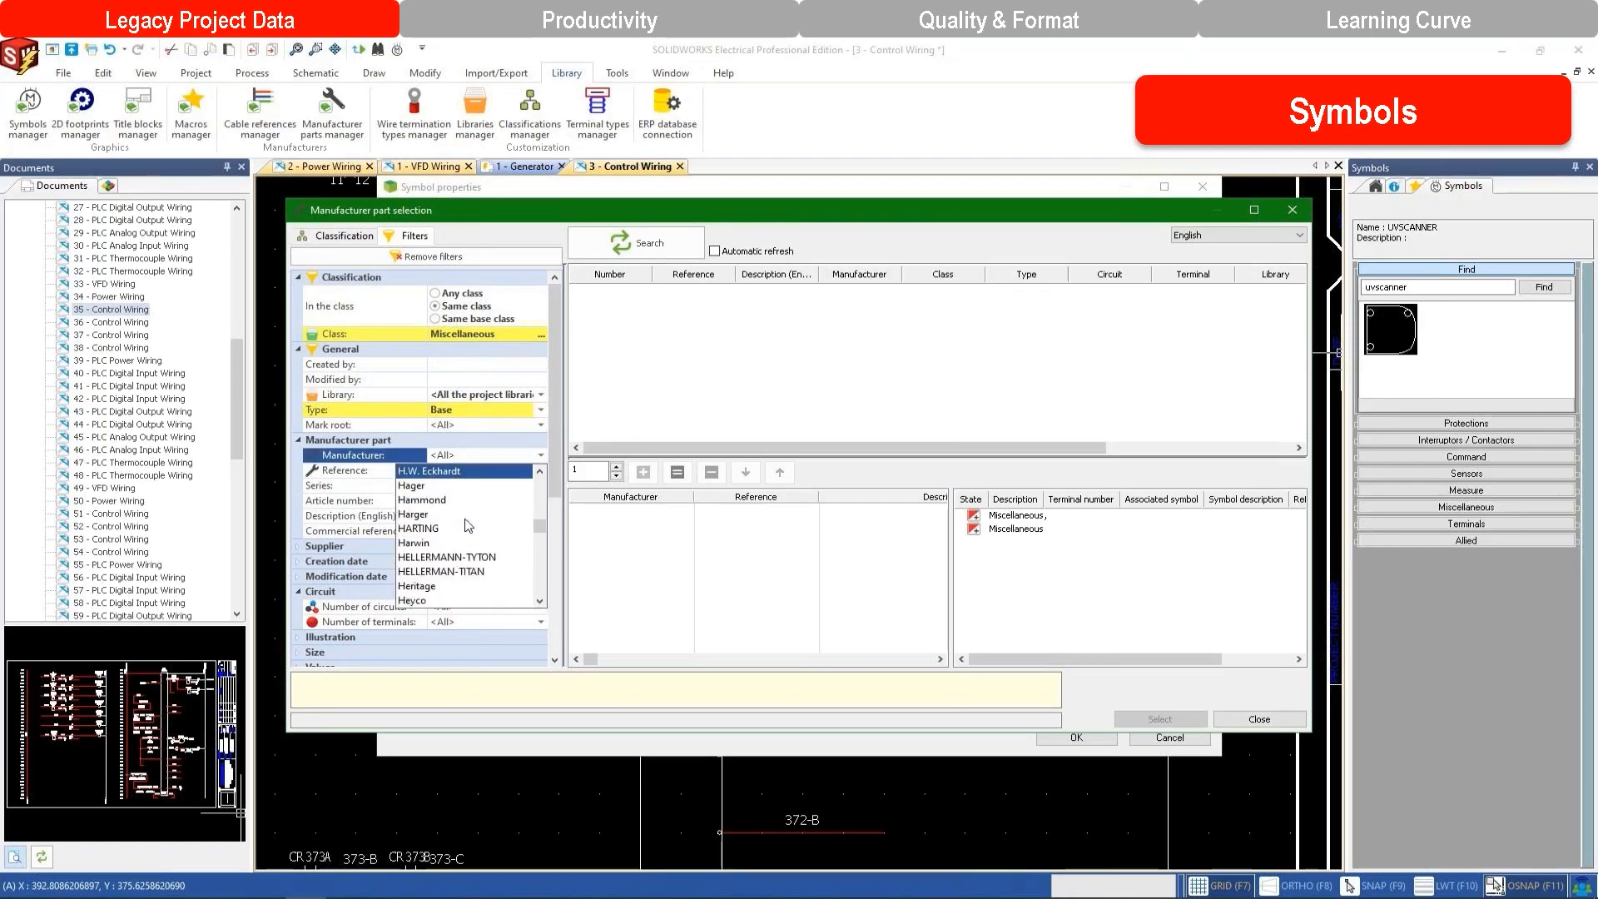
left_click(439, 586)
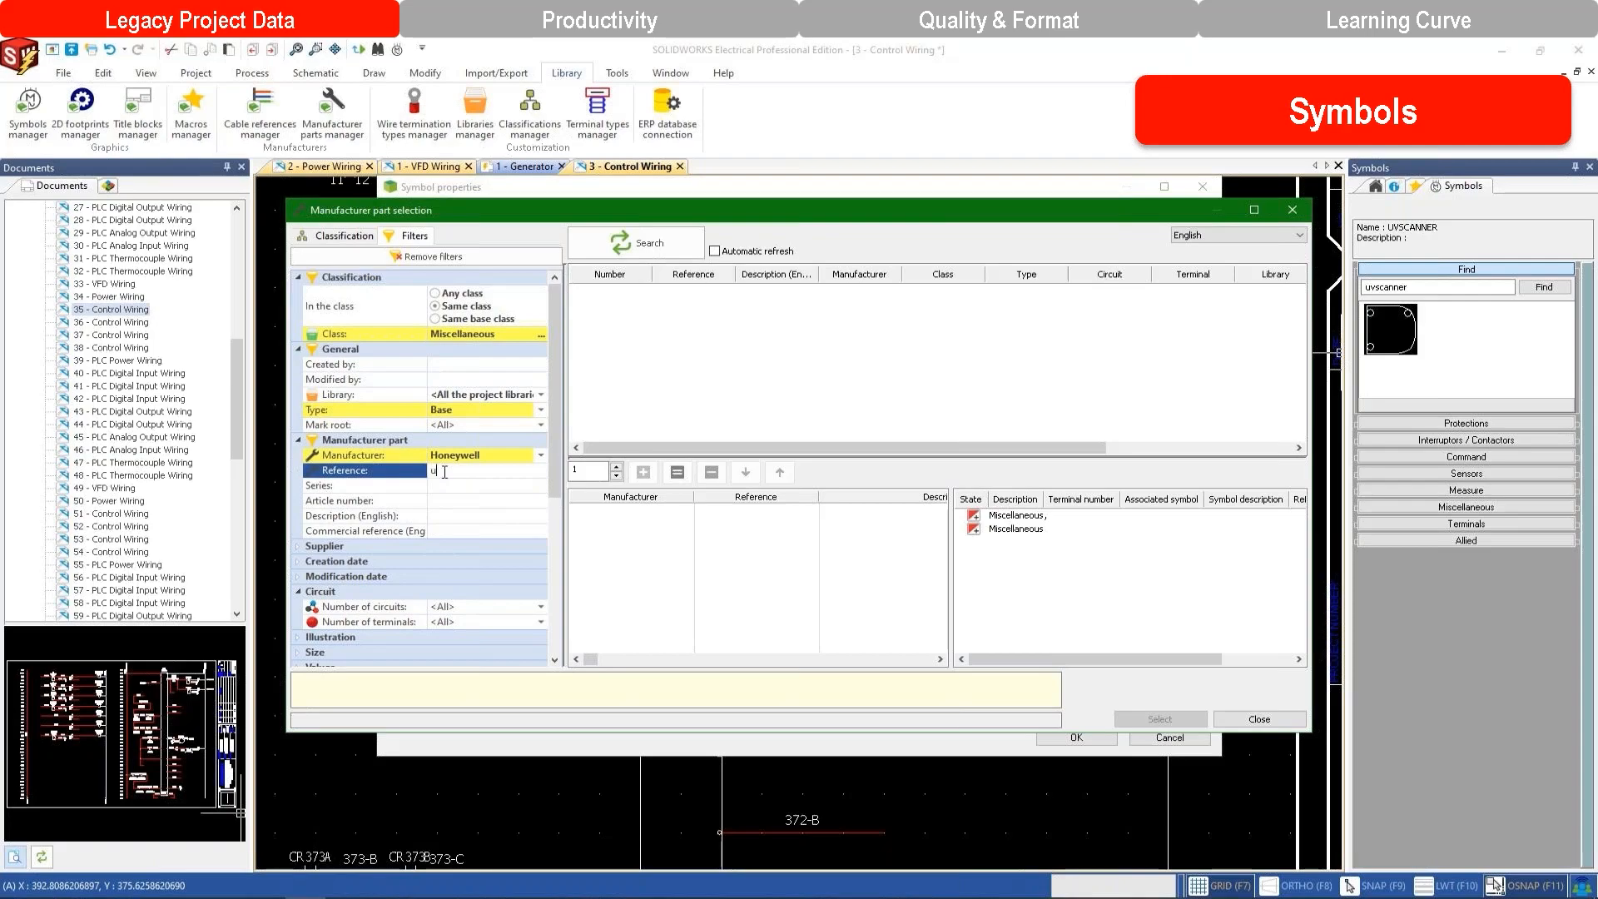
type("v")
left_click(620, 245)
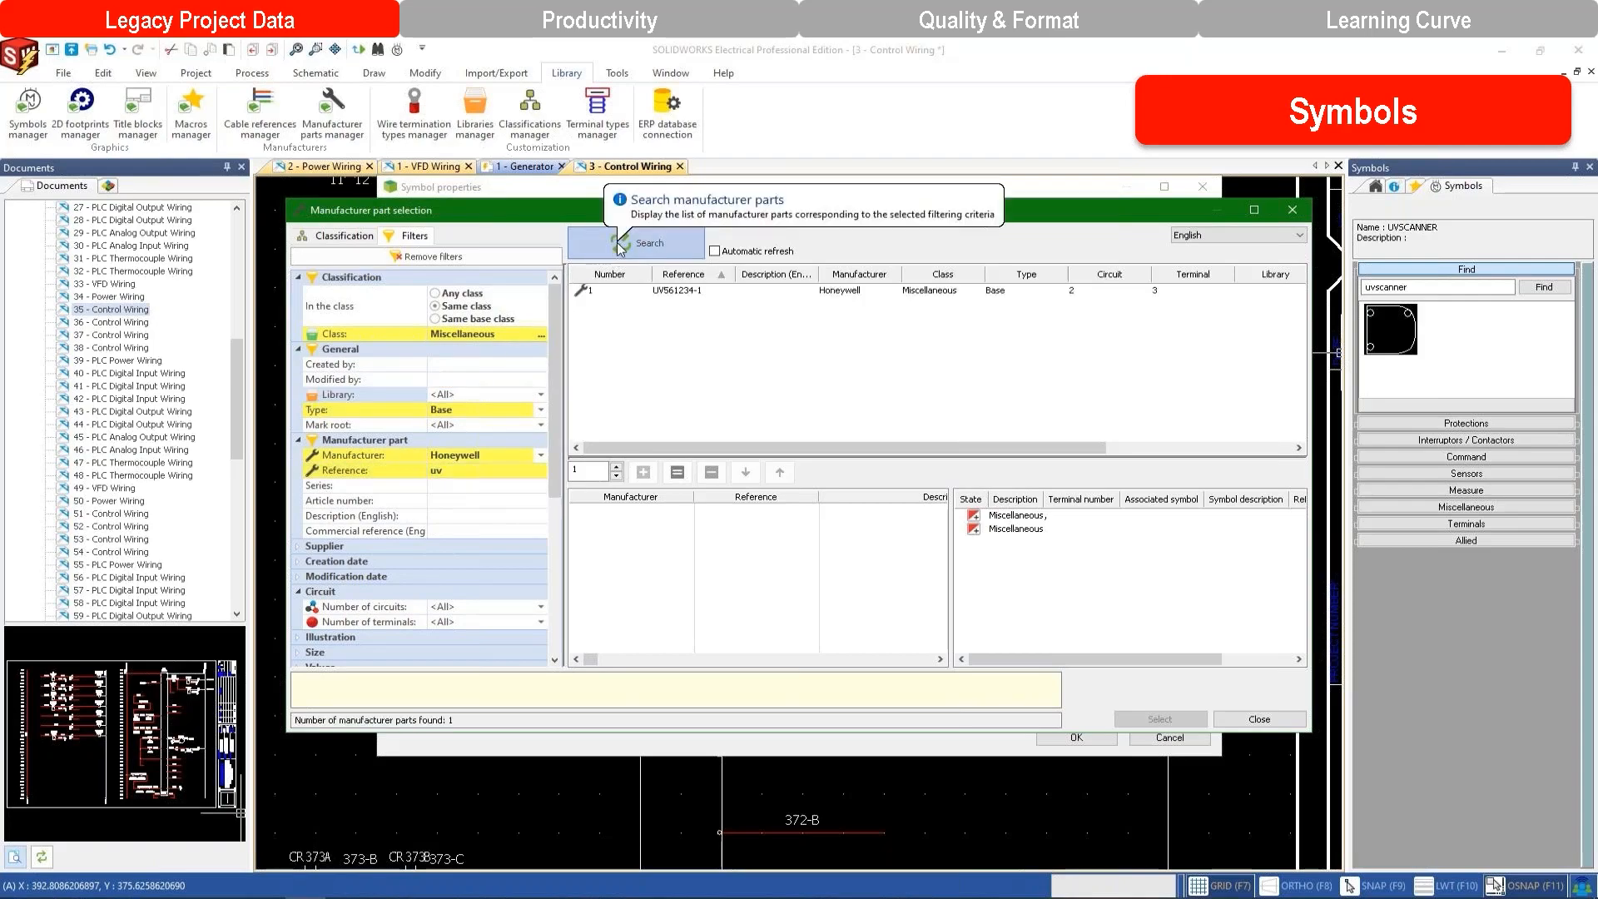
Assign the Honeywell part UV561234-1 to the UV362A symbol and accept the symbol properties.
double_click(678, 291)
left_click(1159, 719)
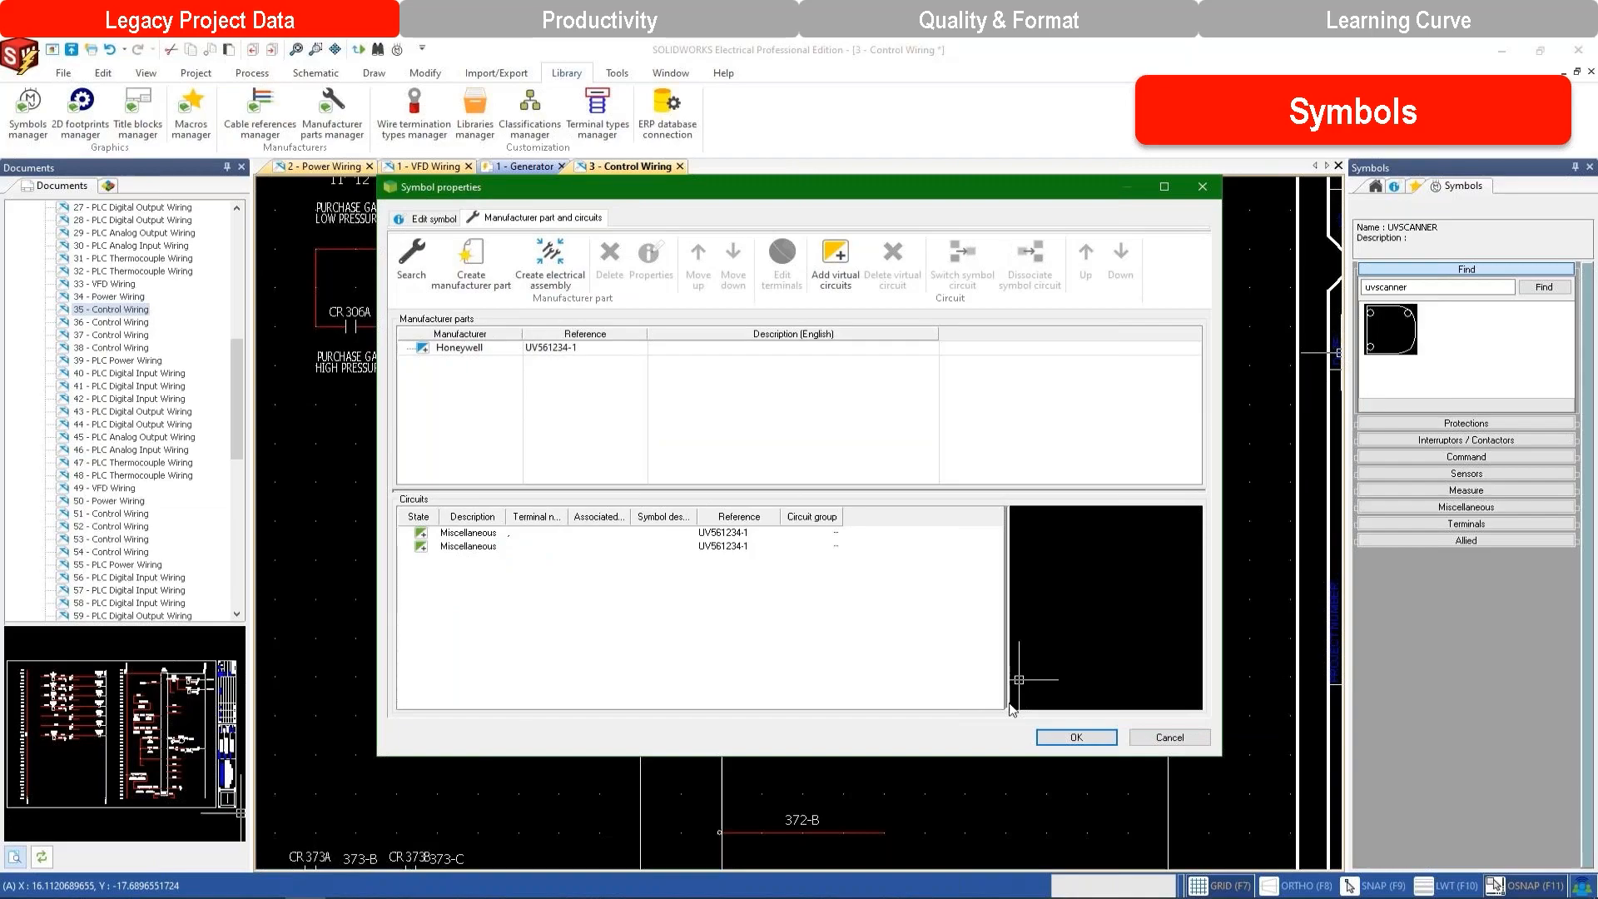
left_click(1075, 737)
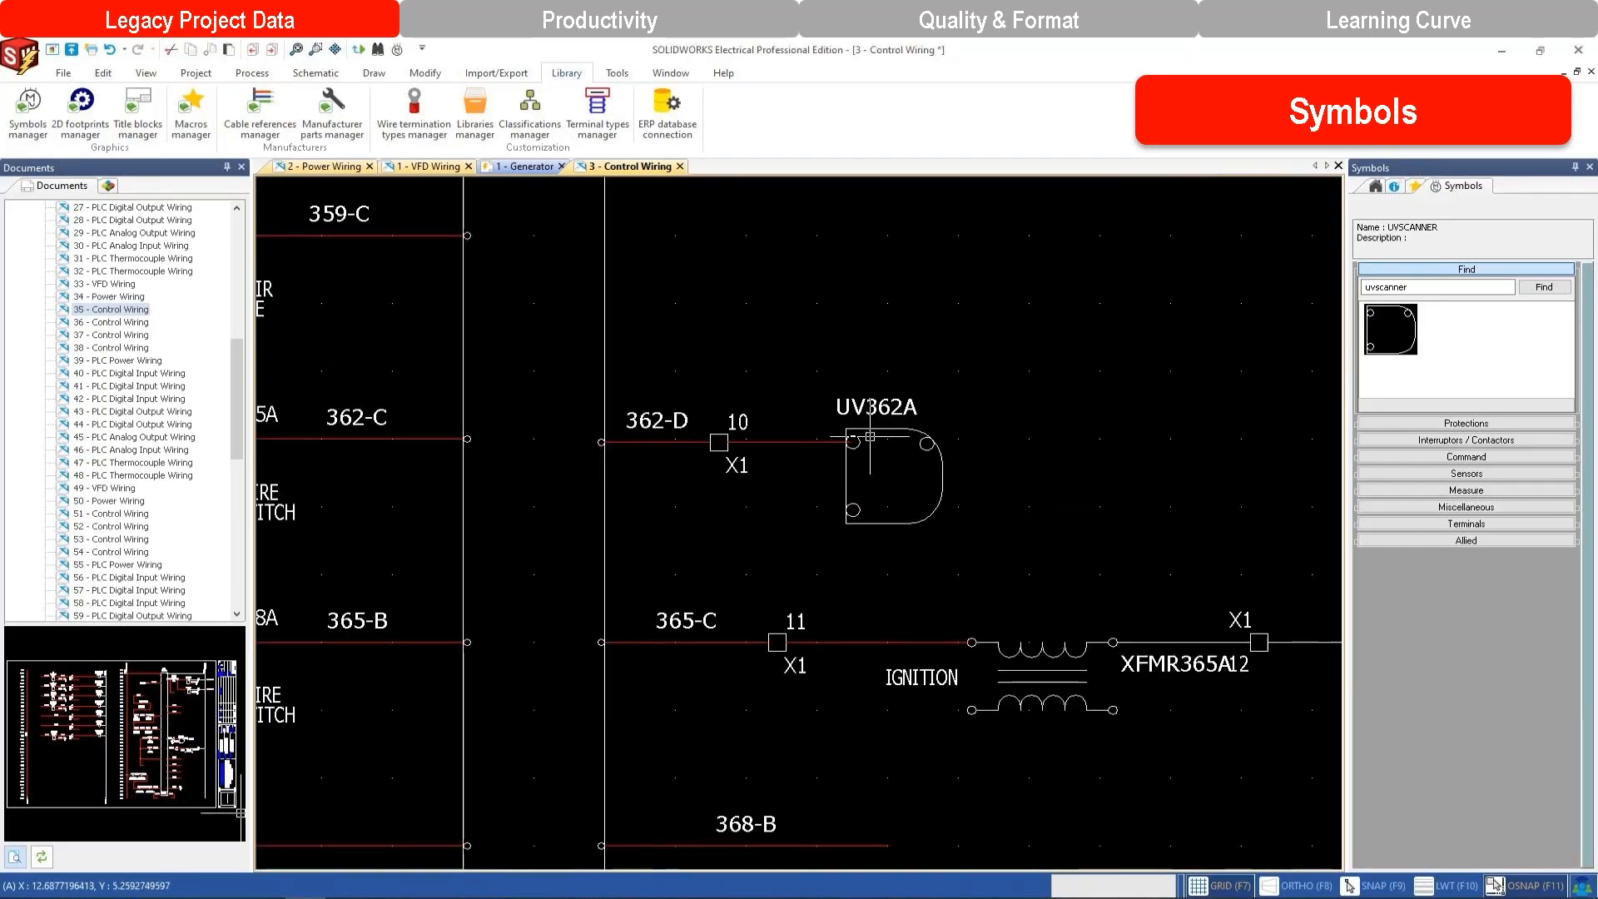
Review the whole 3 - Control Wiring sheet and open the 8 - PLC Digital Input Wiring drawing under MCP 1.
scroll(872, 438, "down", 2)
scroll(928, 410, "down", 2)
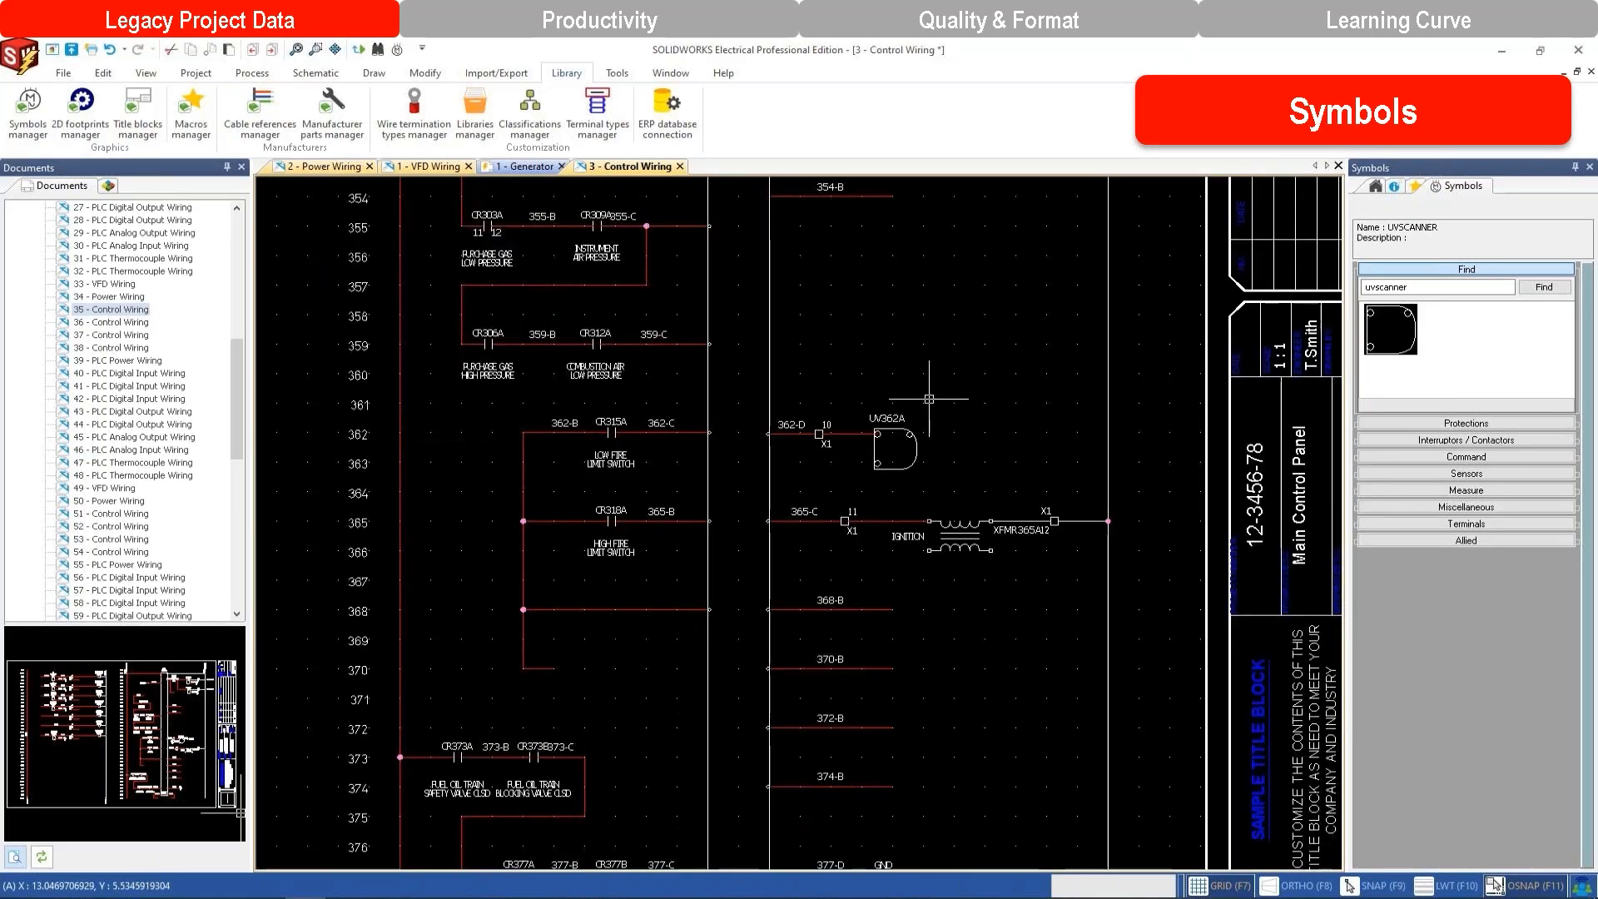
scroll(925, 420, "down", 1)
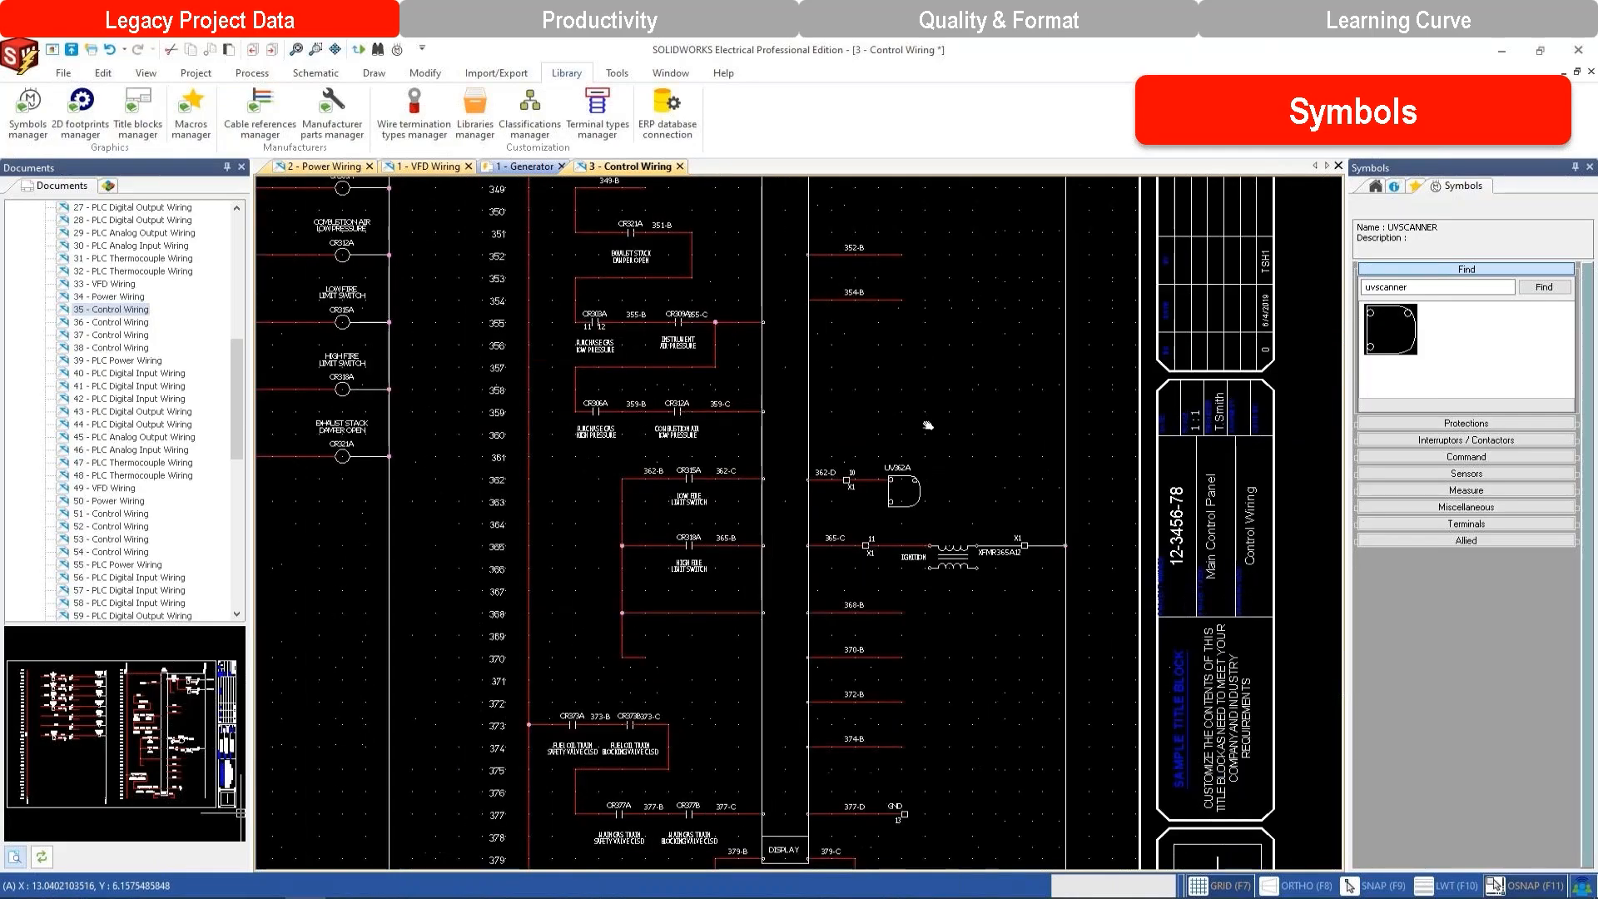
scroll(933, 458, "down", 1)
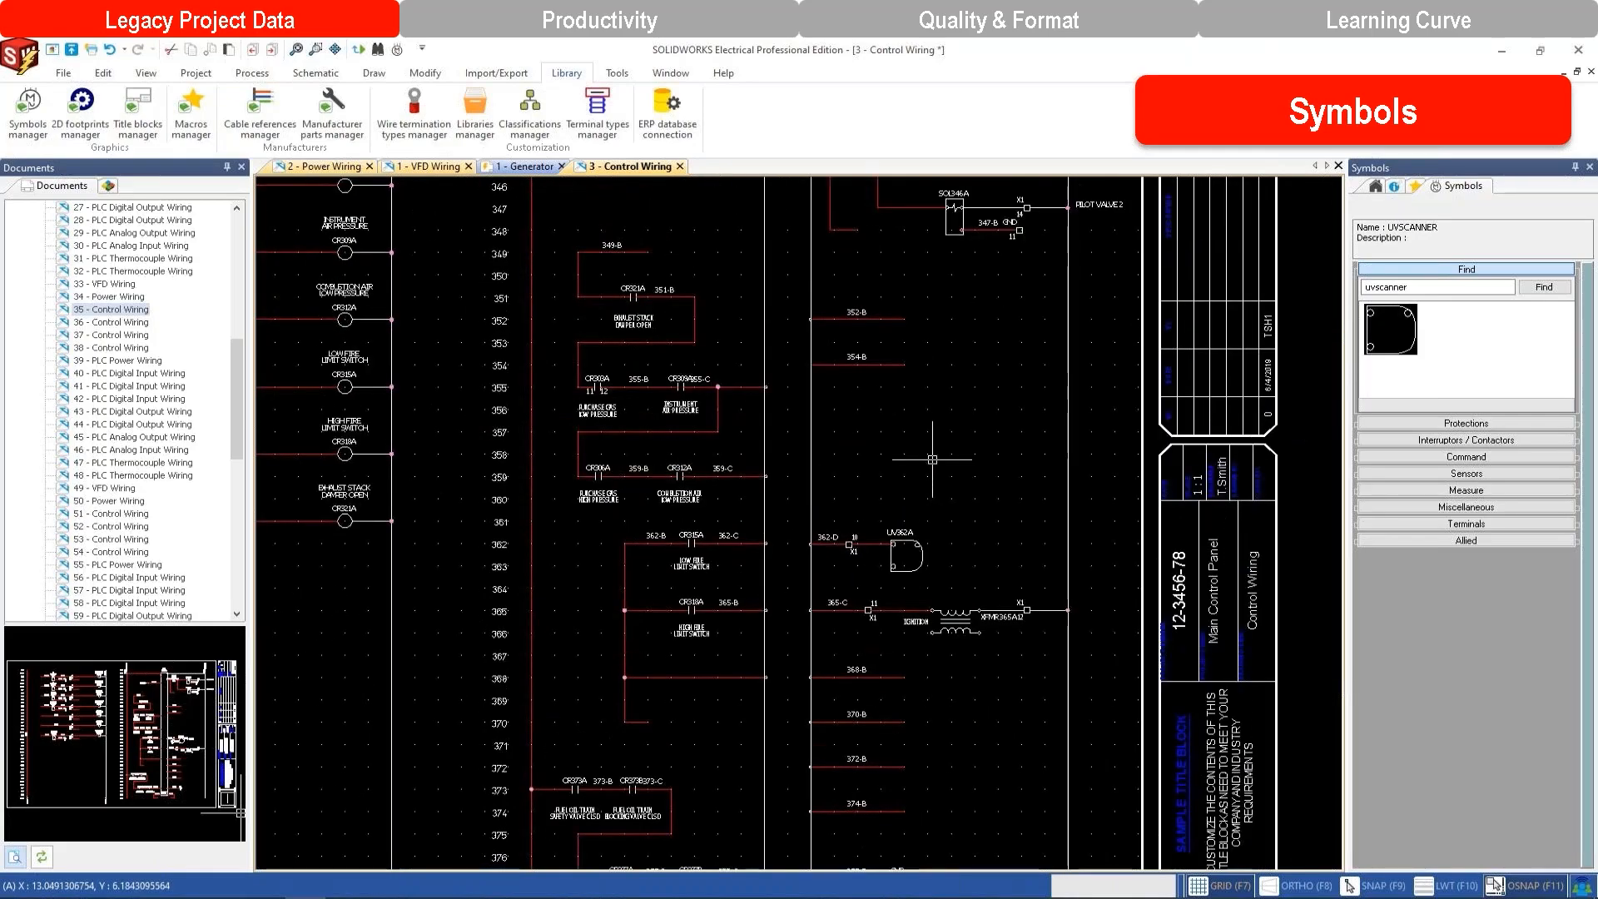
scroll(1070, 489, "down", 2)
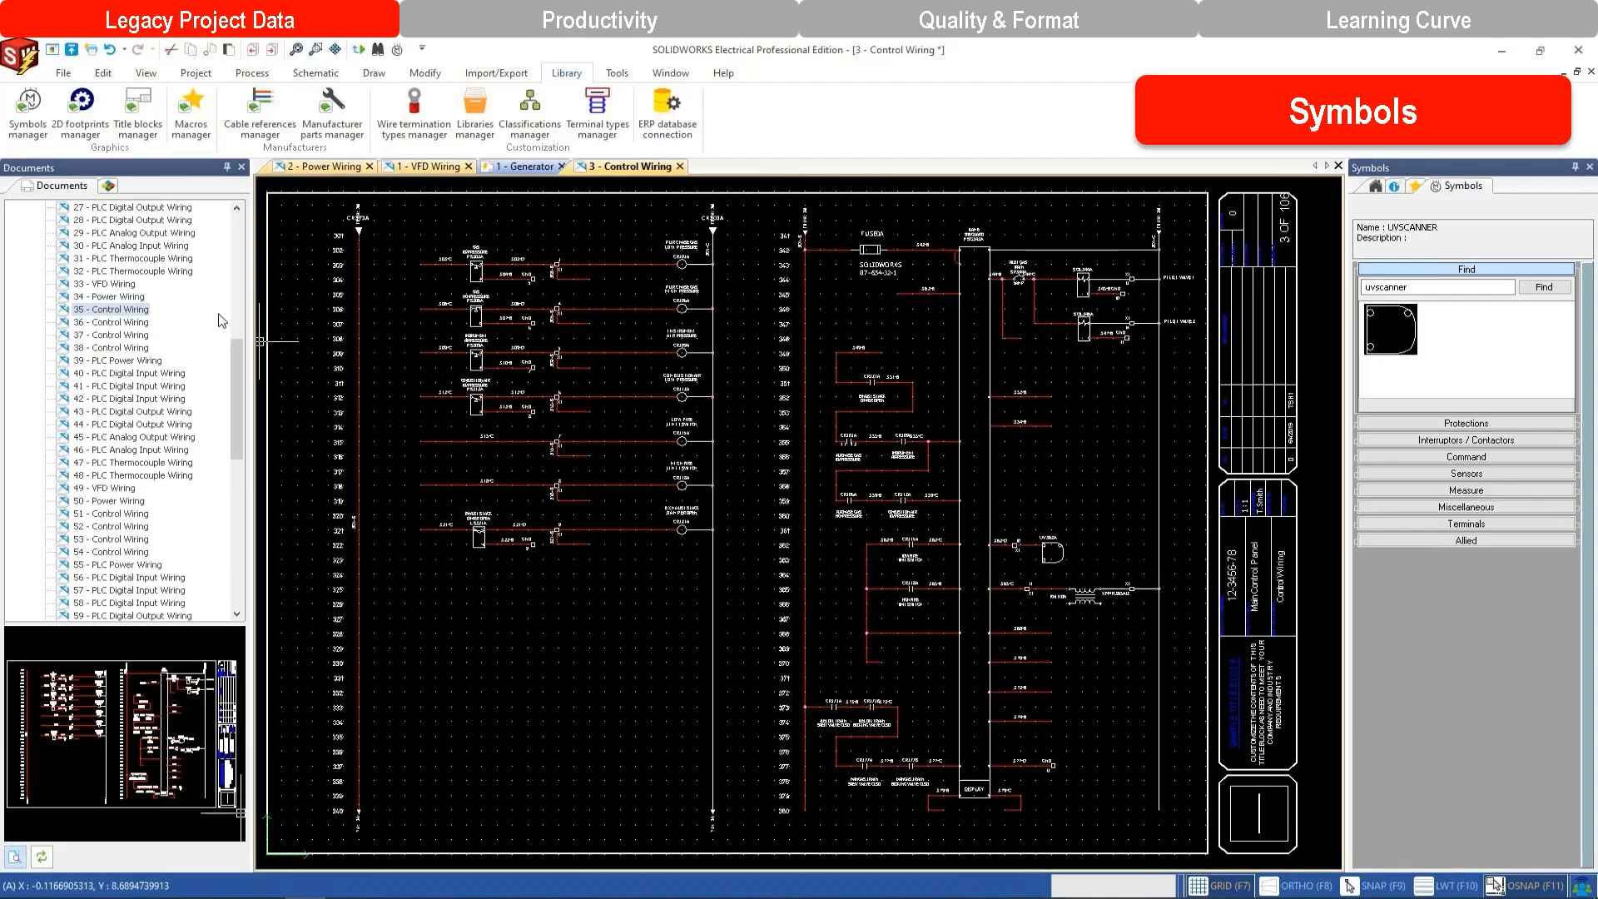
scroll(117, 351, "up", 10)
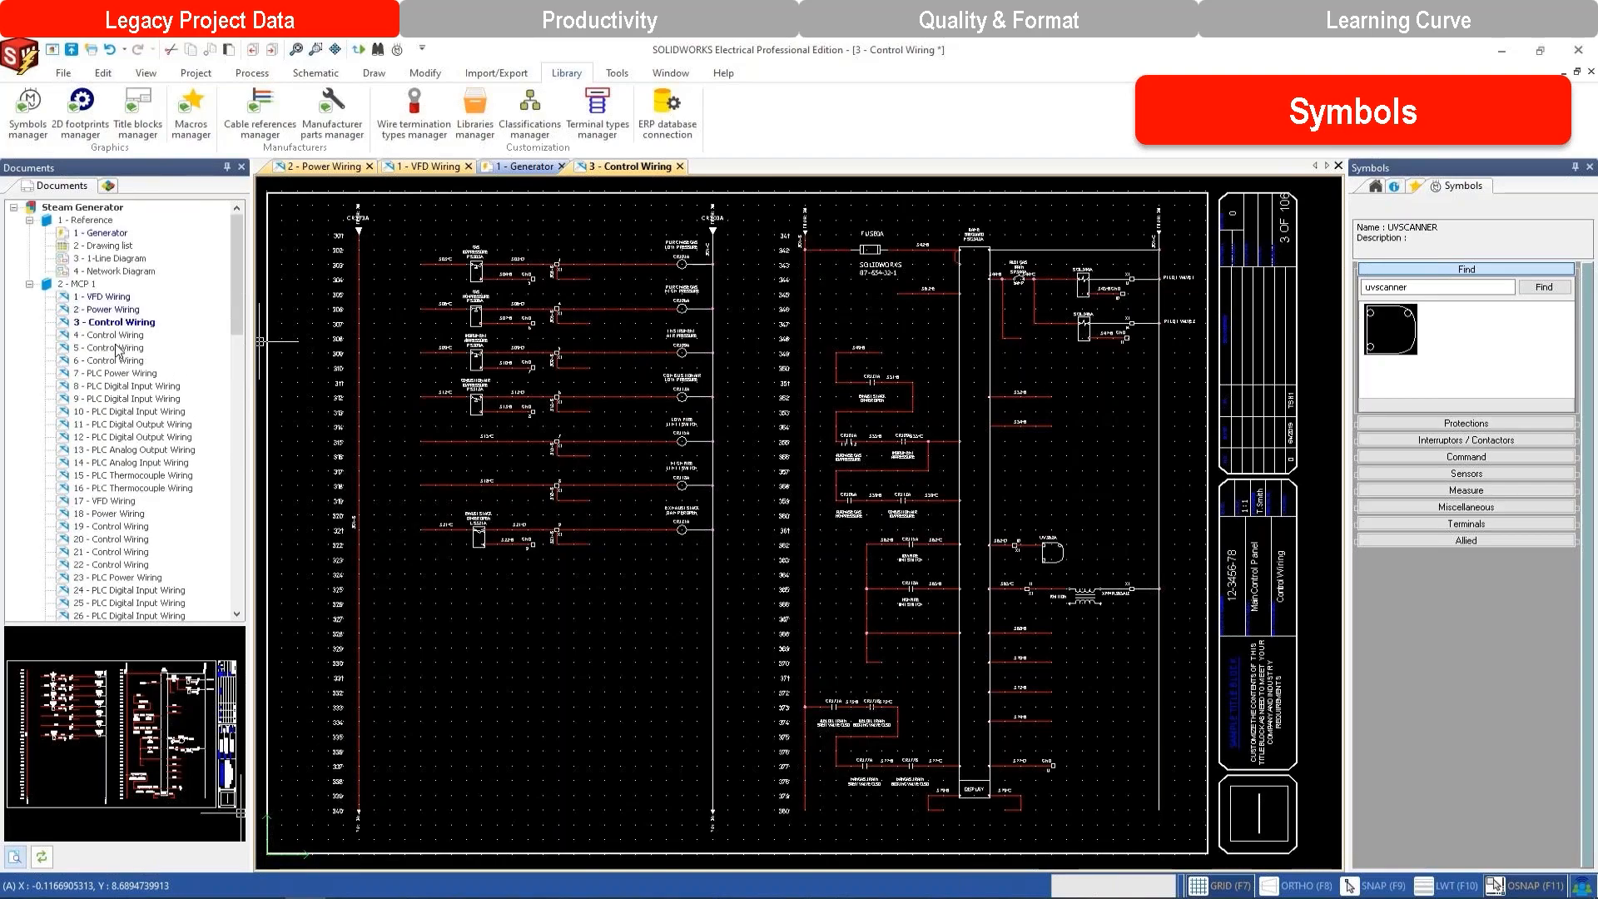
left_click(127, 387)
double_click(128, 387)
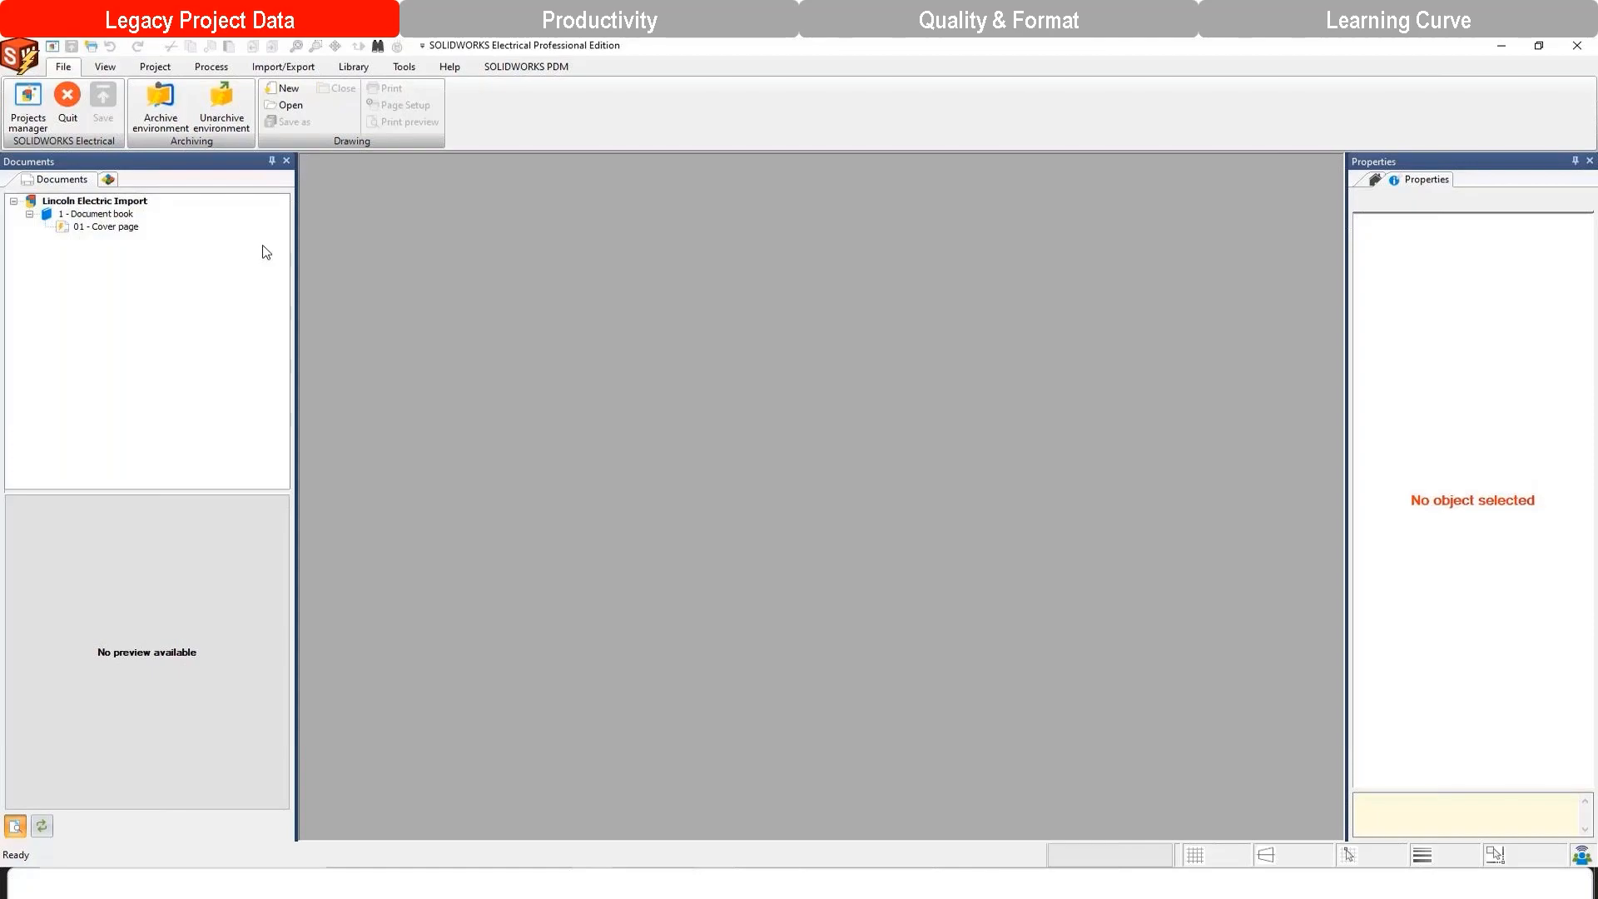
mouse_move(274, 876)
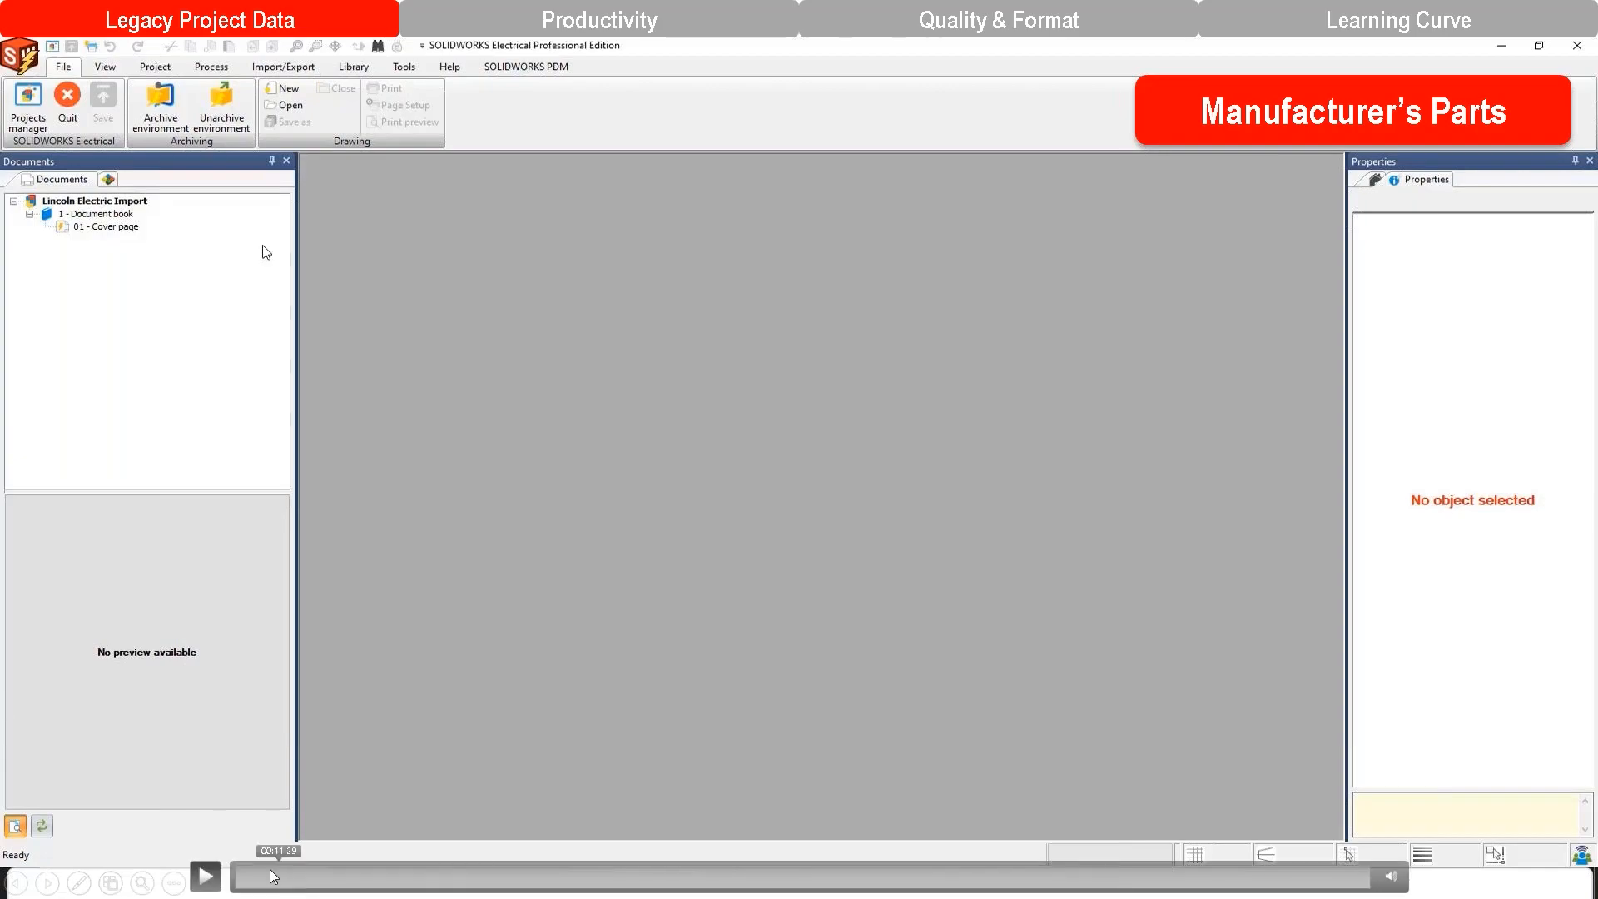
left_click(205, 878)
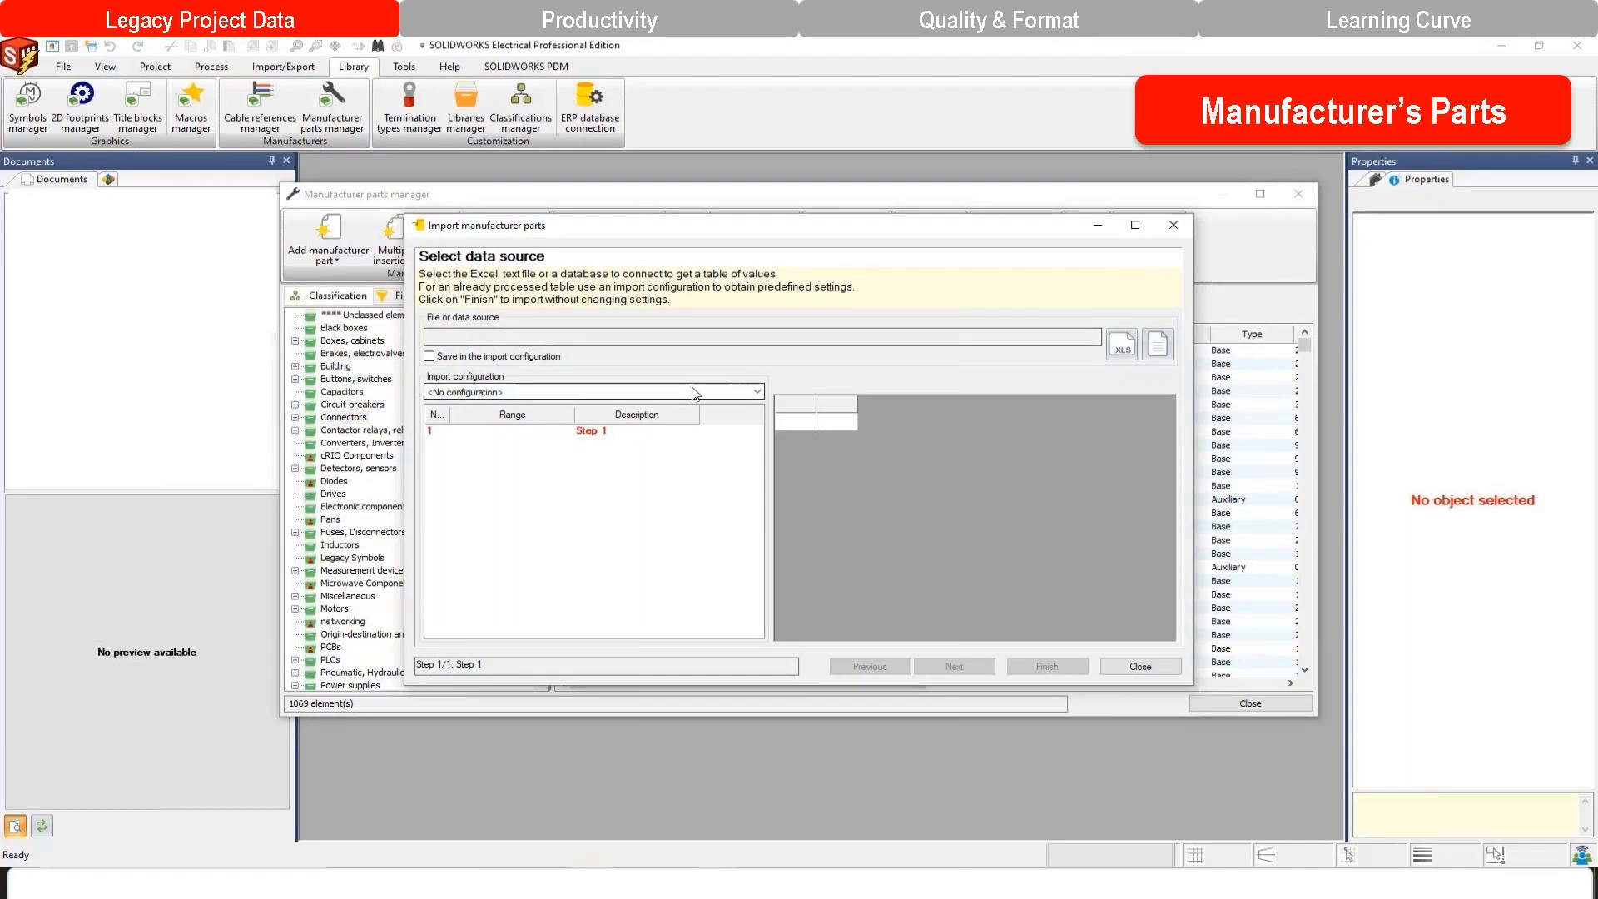
Load 65511 - CABINET BOM.xls from the Schematics folder as the parts import data source and check its Sheet1 and Sheet2.
left_click(1123, 344)
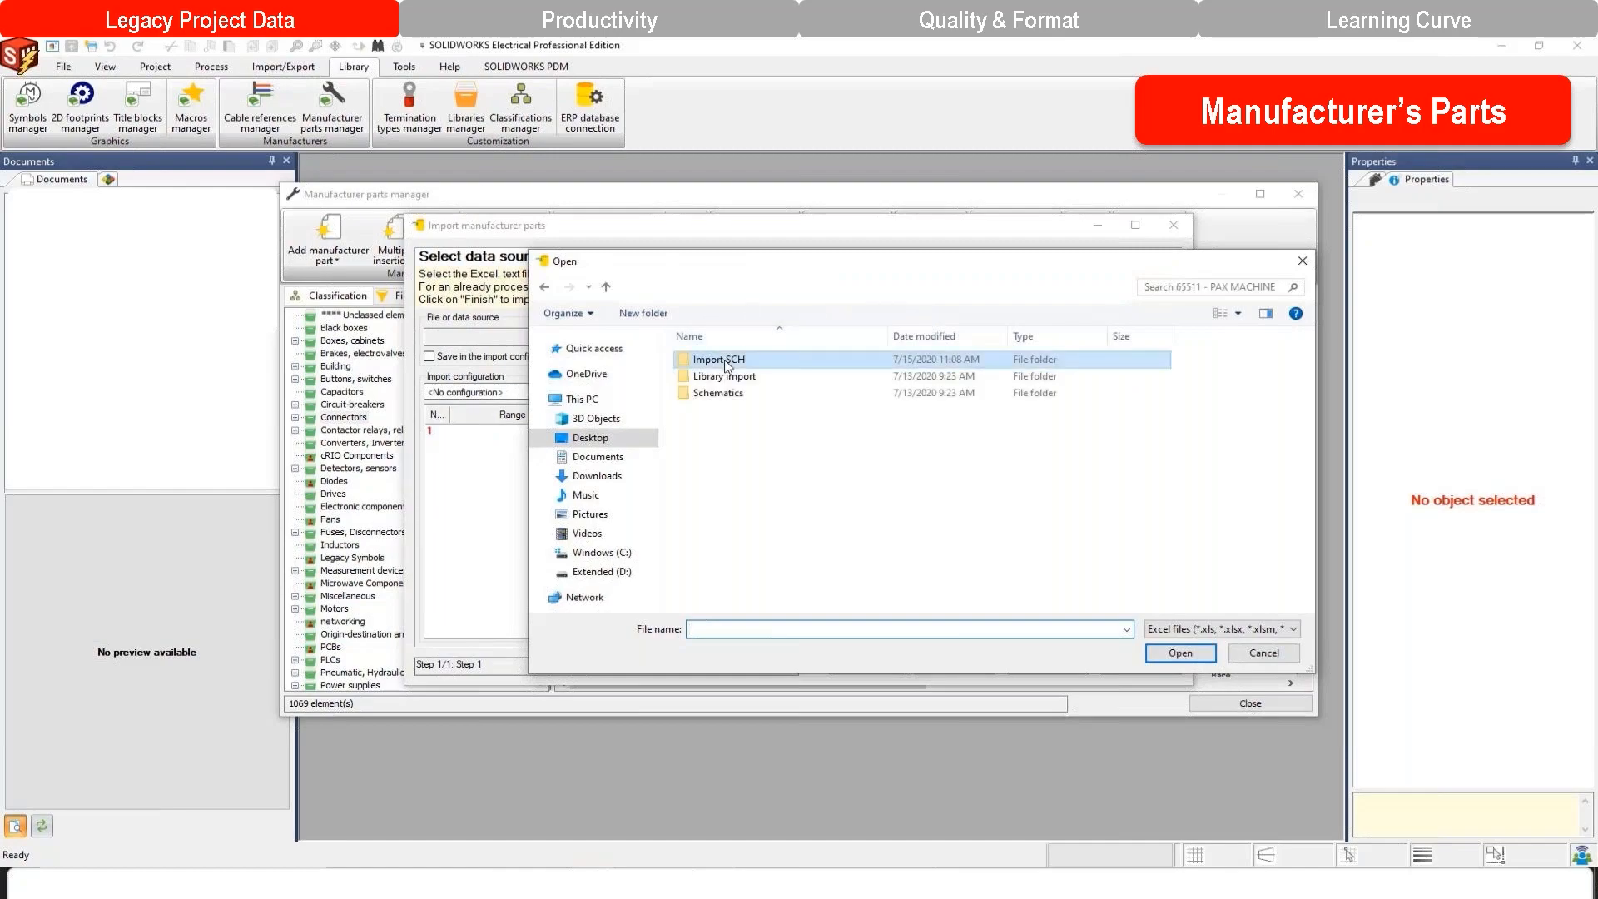
double_click(739, 392)
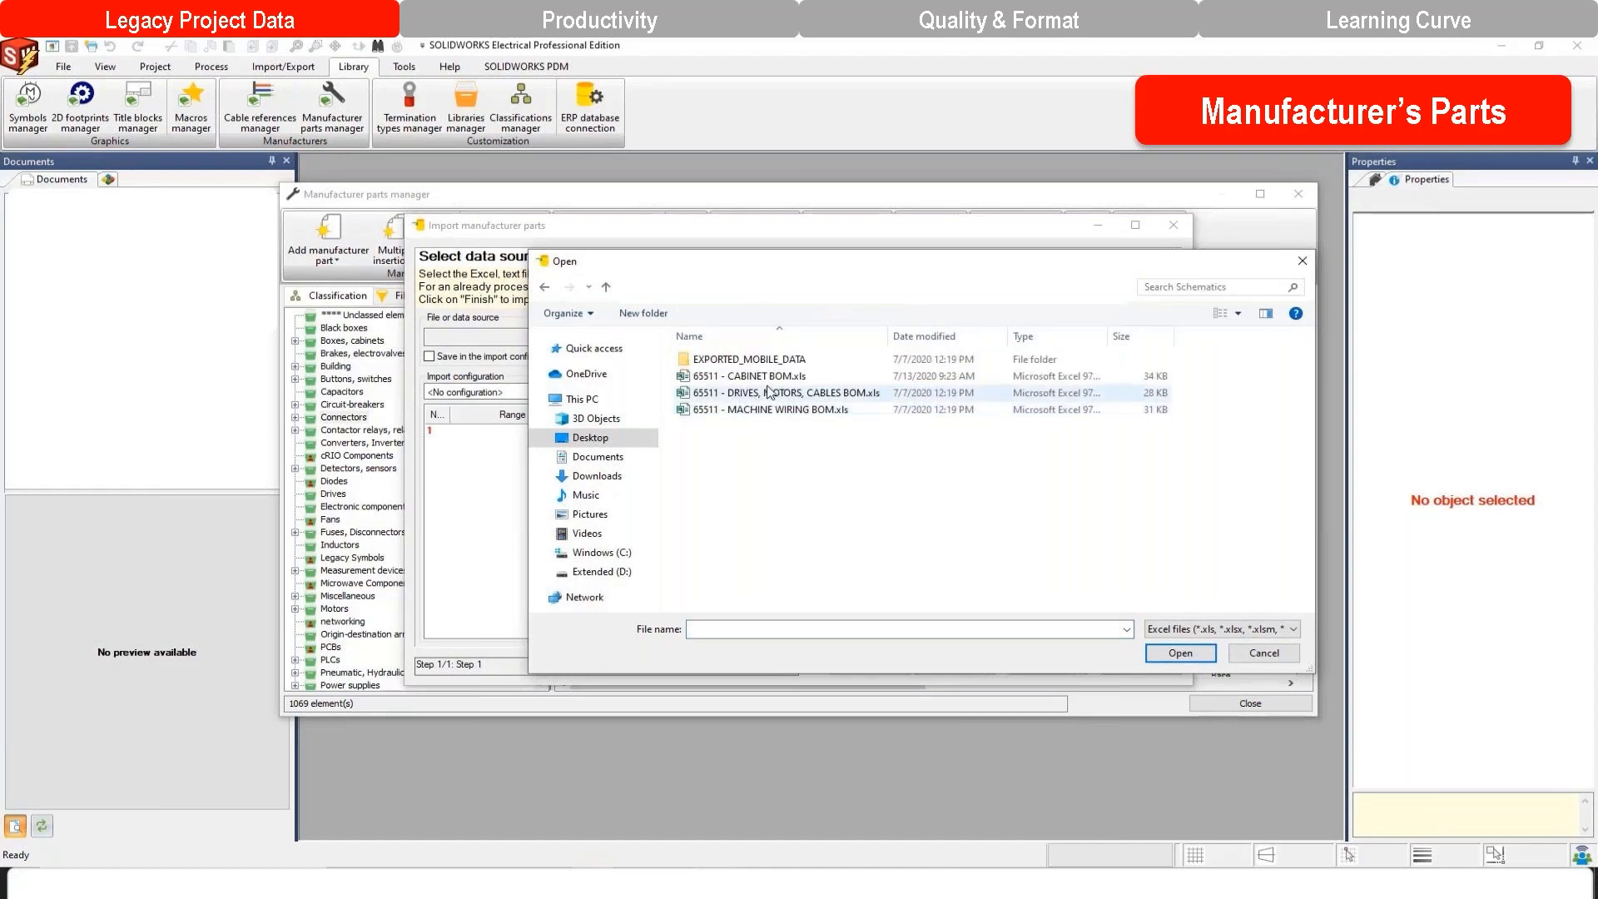
left_click(787, 377)
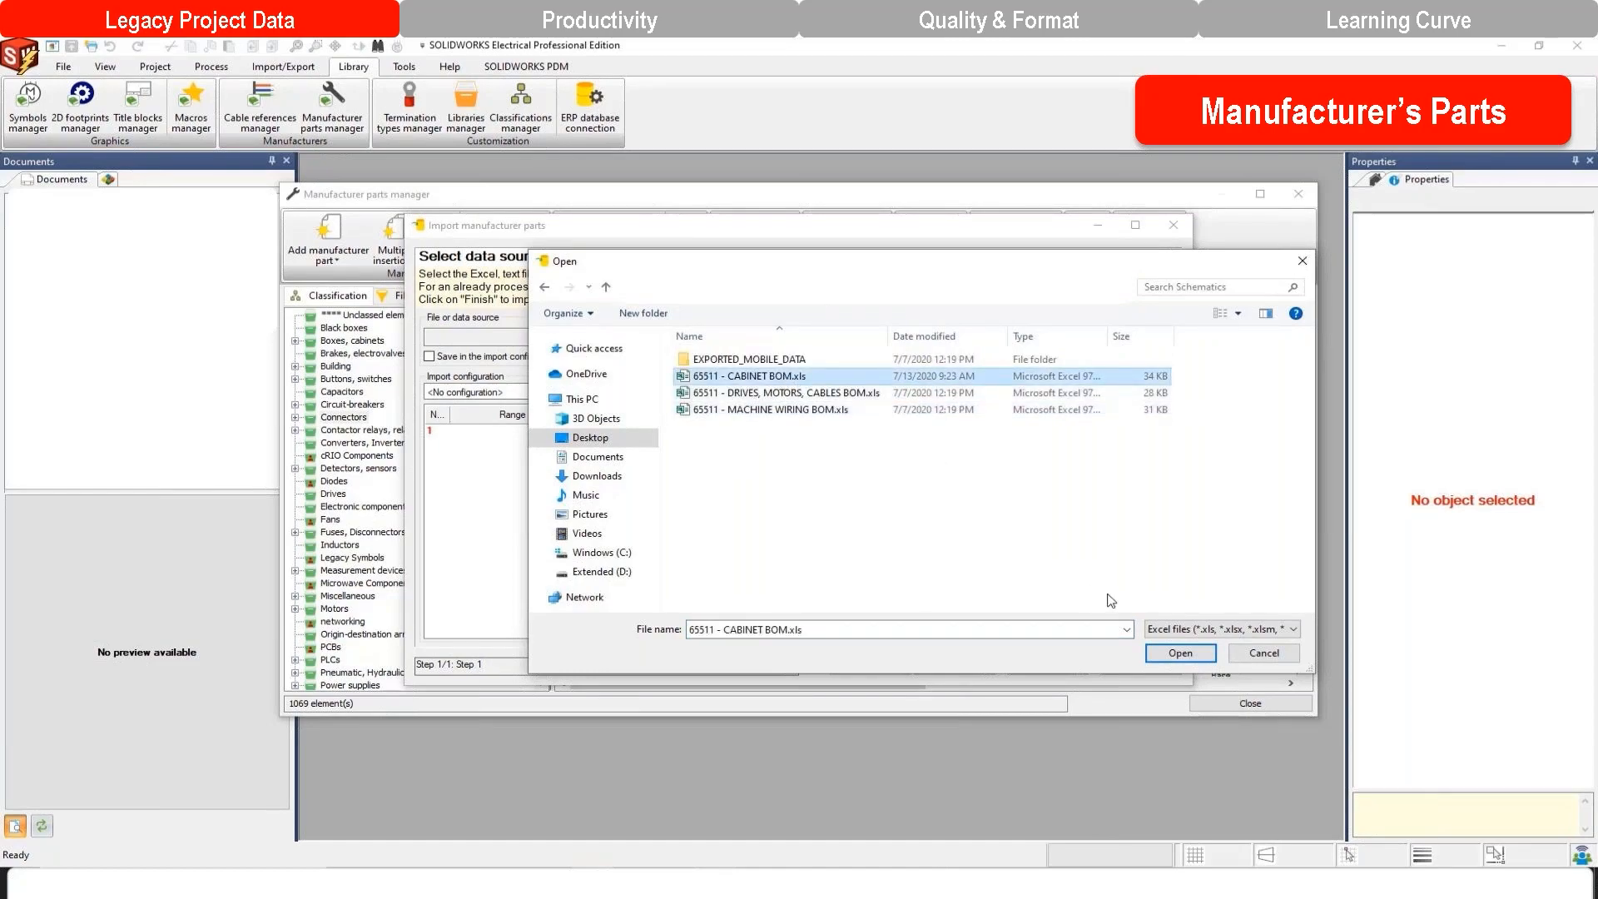
left_click(1180, 653)
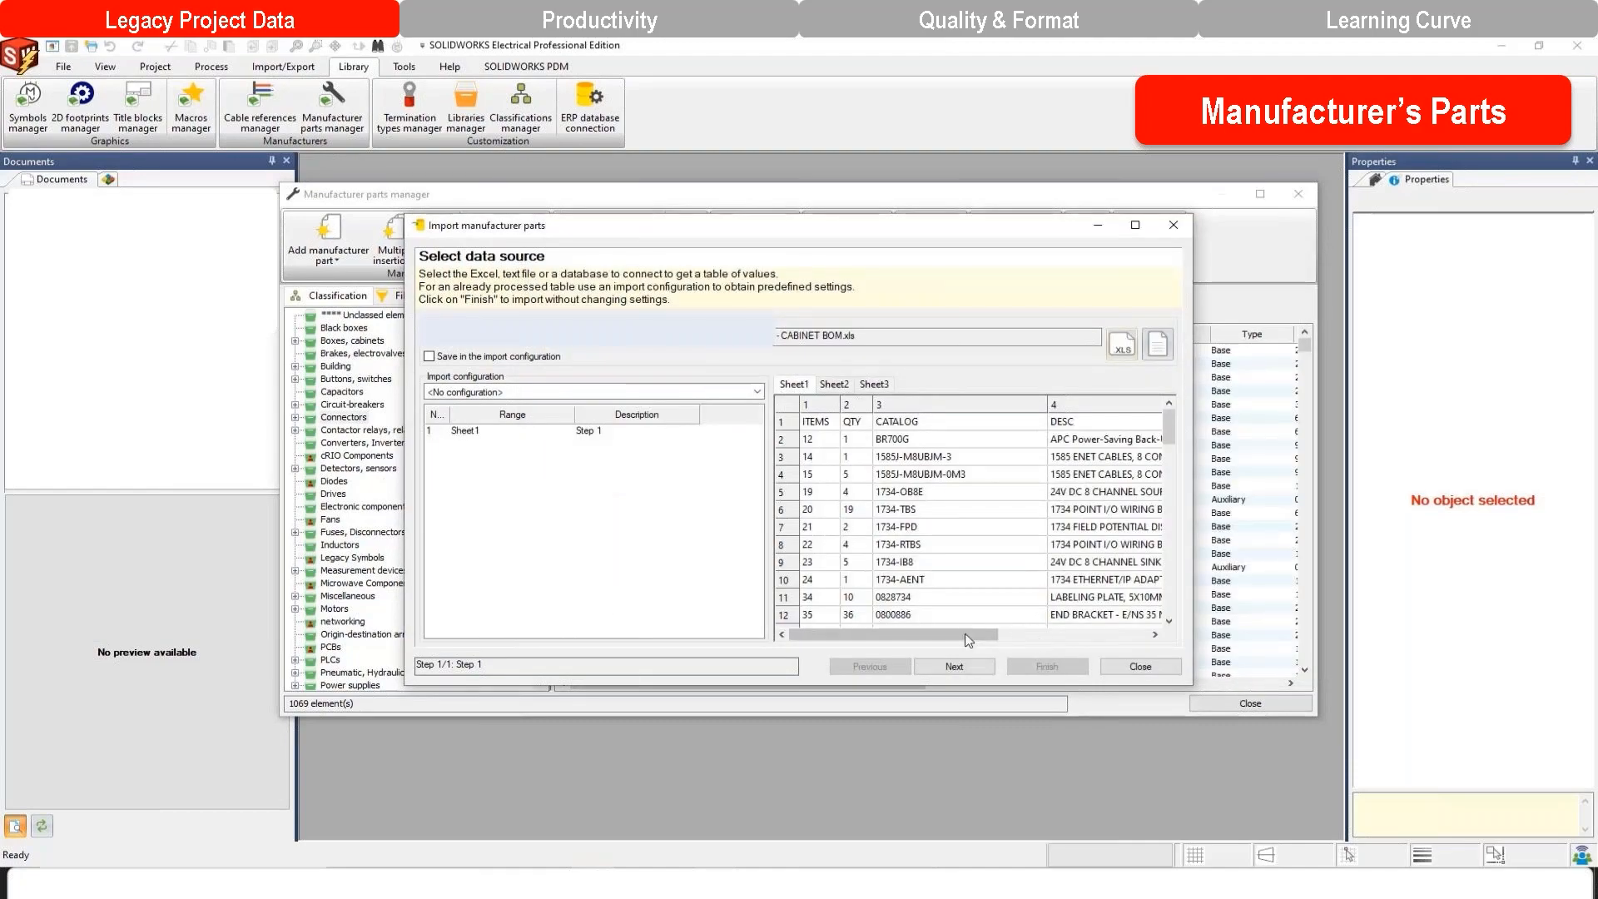
left_click_drag(983, 641, 889, 628)
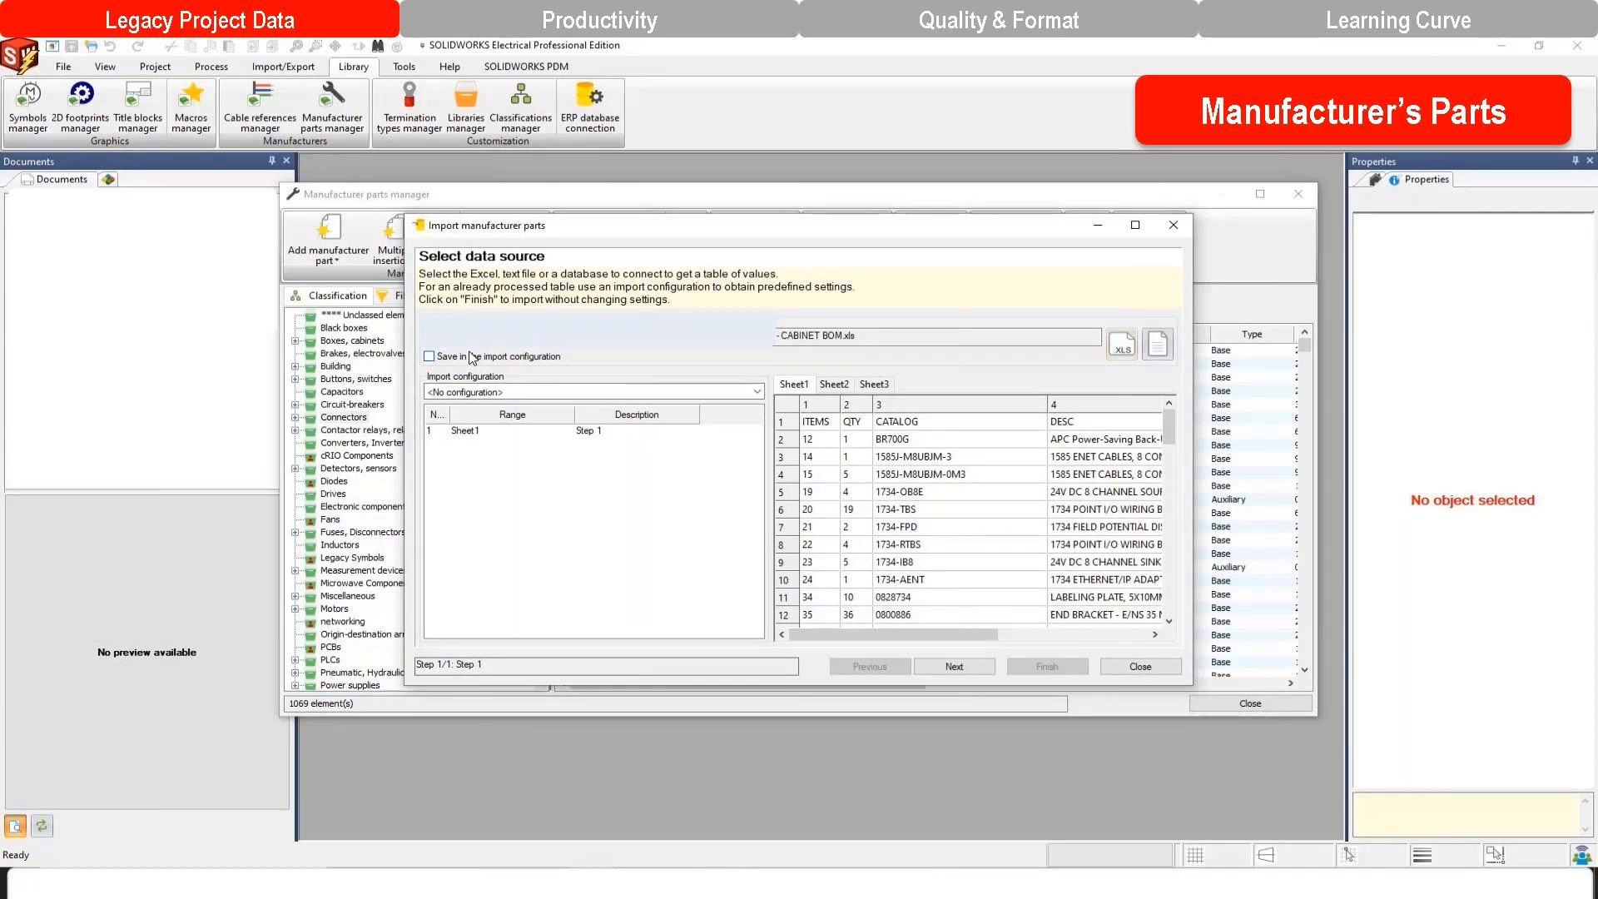
left_click(828, 388)
left_click(794, 385)
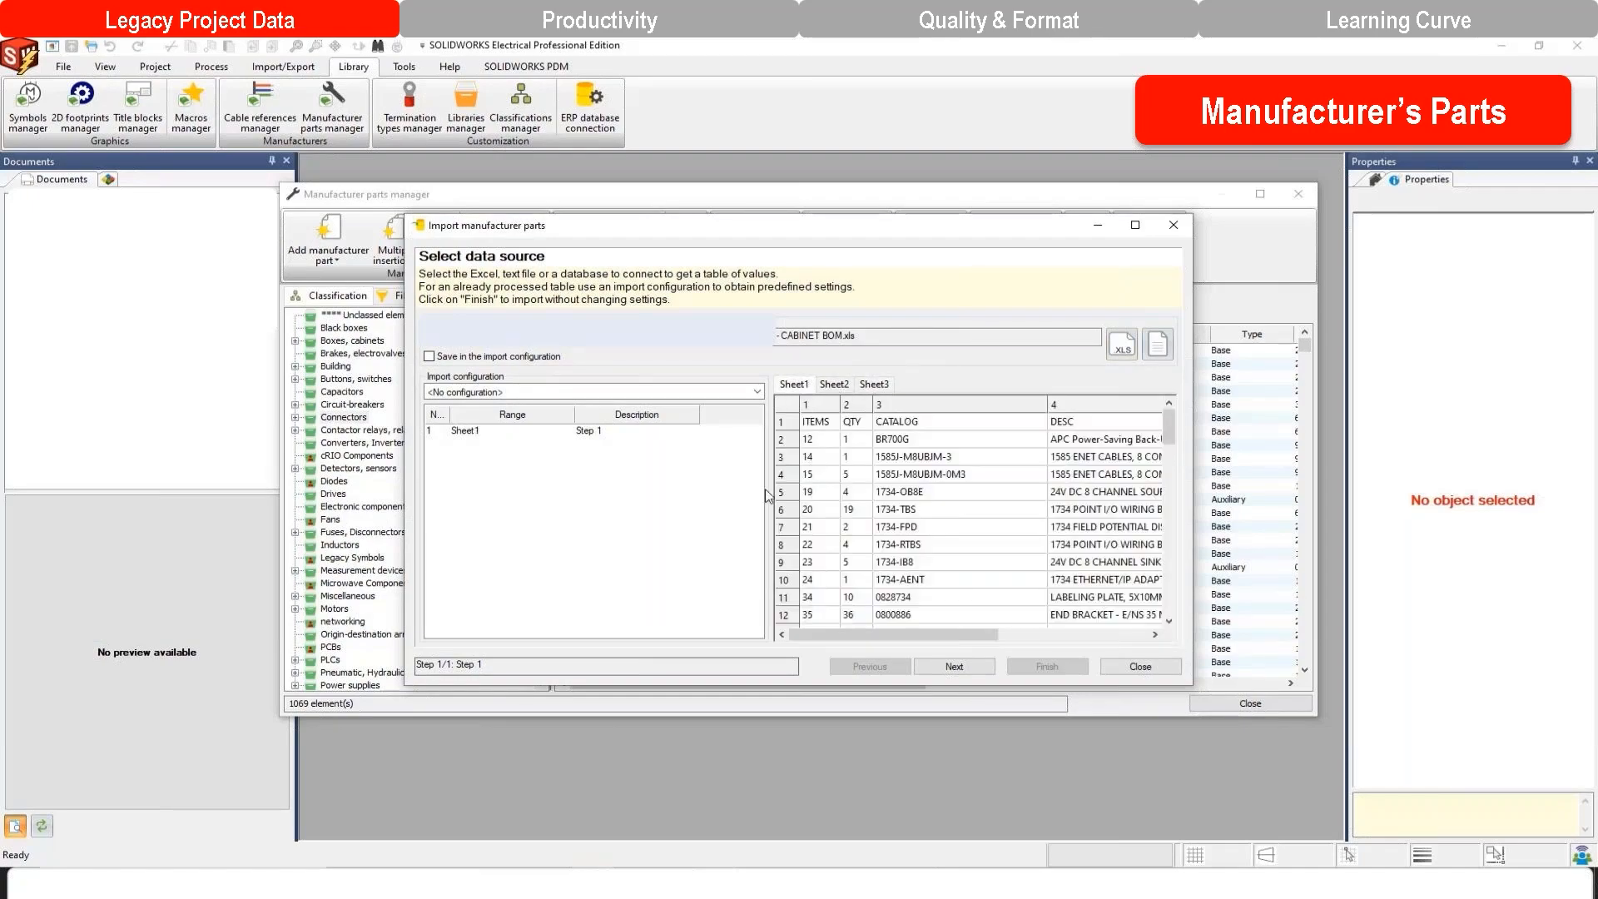
Define Sheet1 as a Manufacturer part / Electrical assembly data range and accept the range definition.
left_click(928, 670)
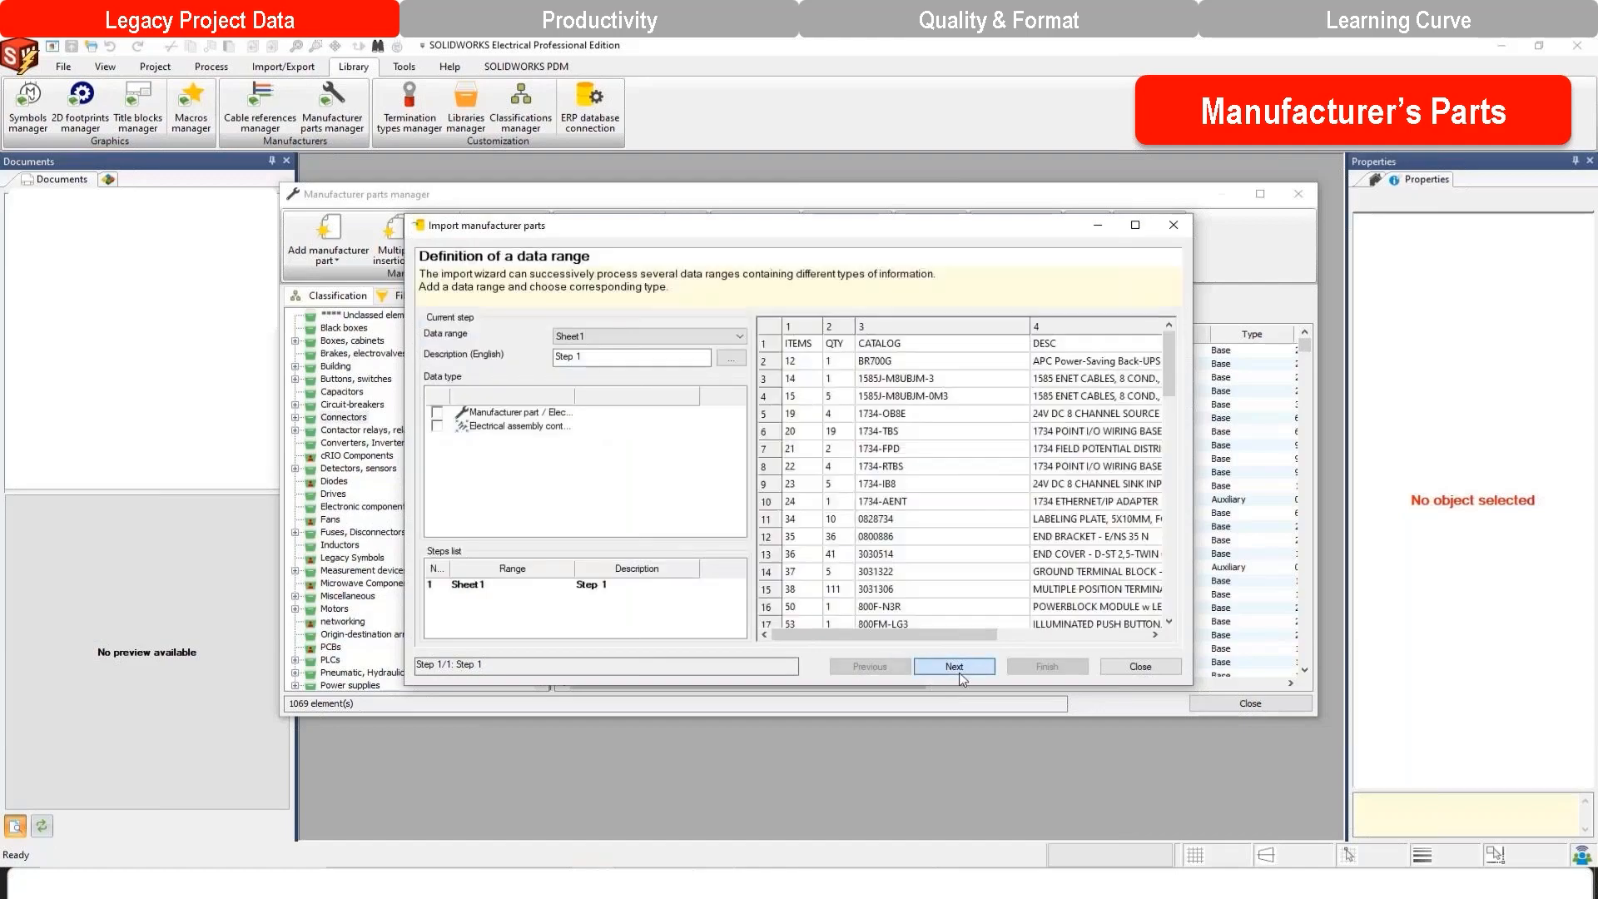
left_click(437, 413)
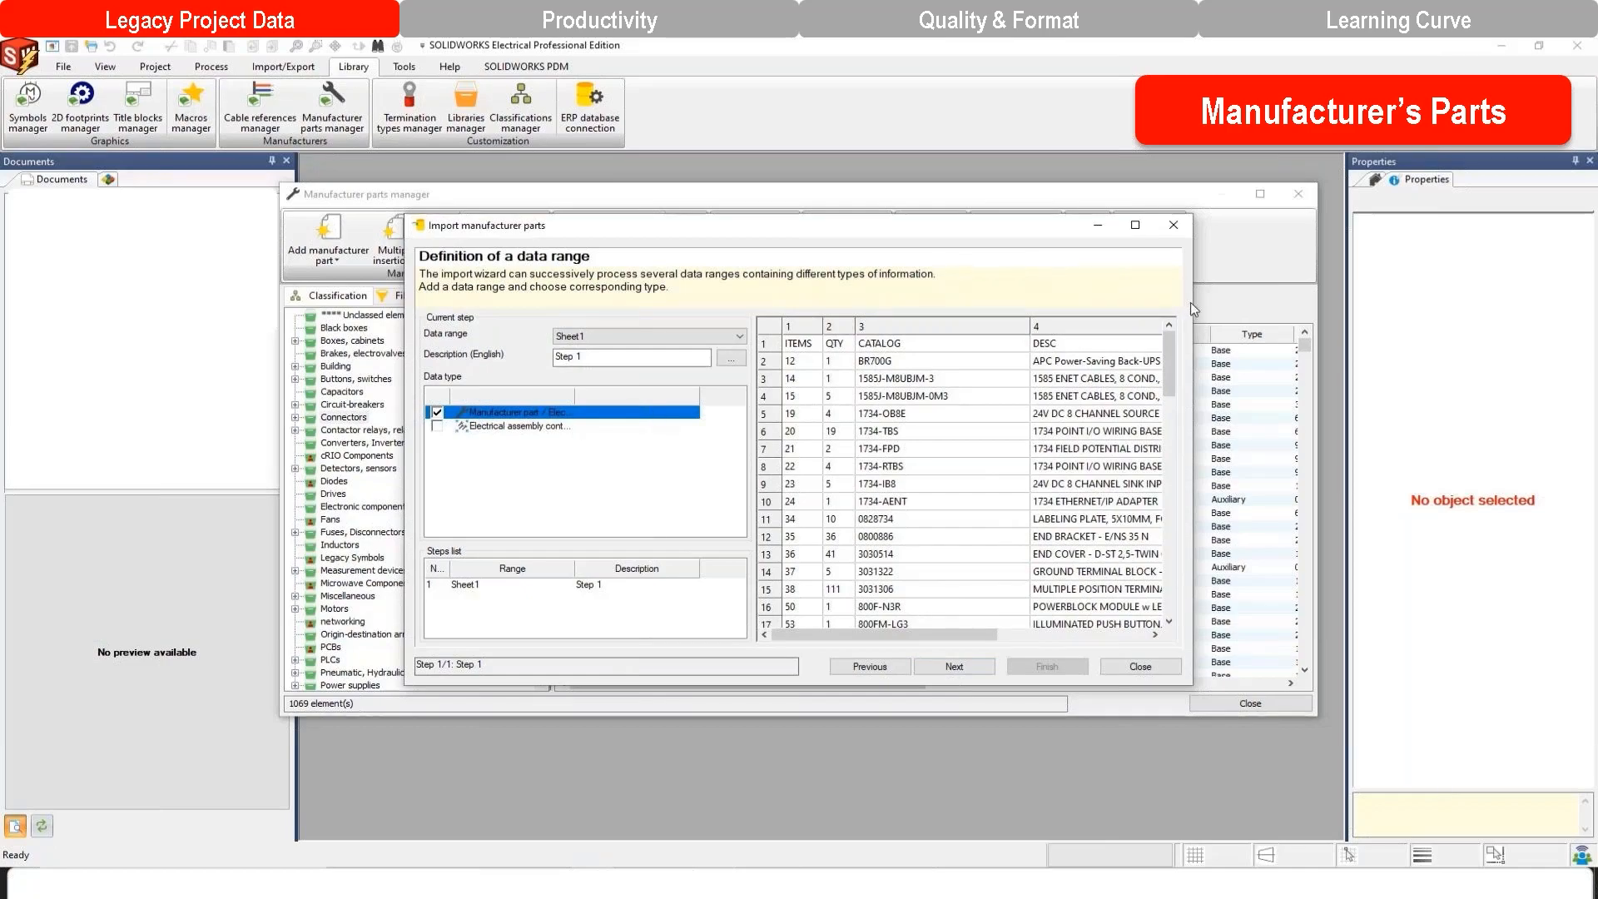
left_click_drag(1196, 302, 1393, 302)
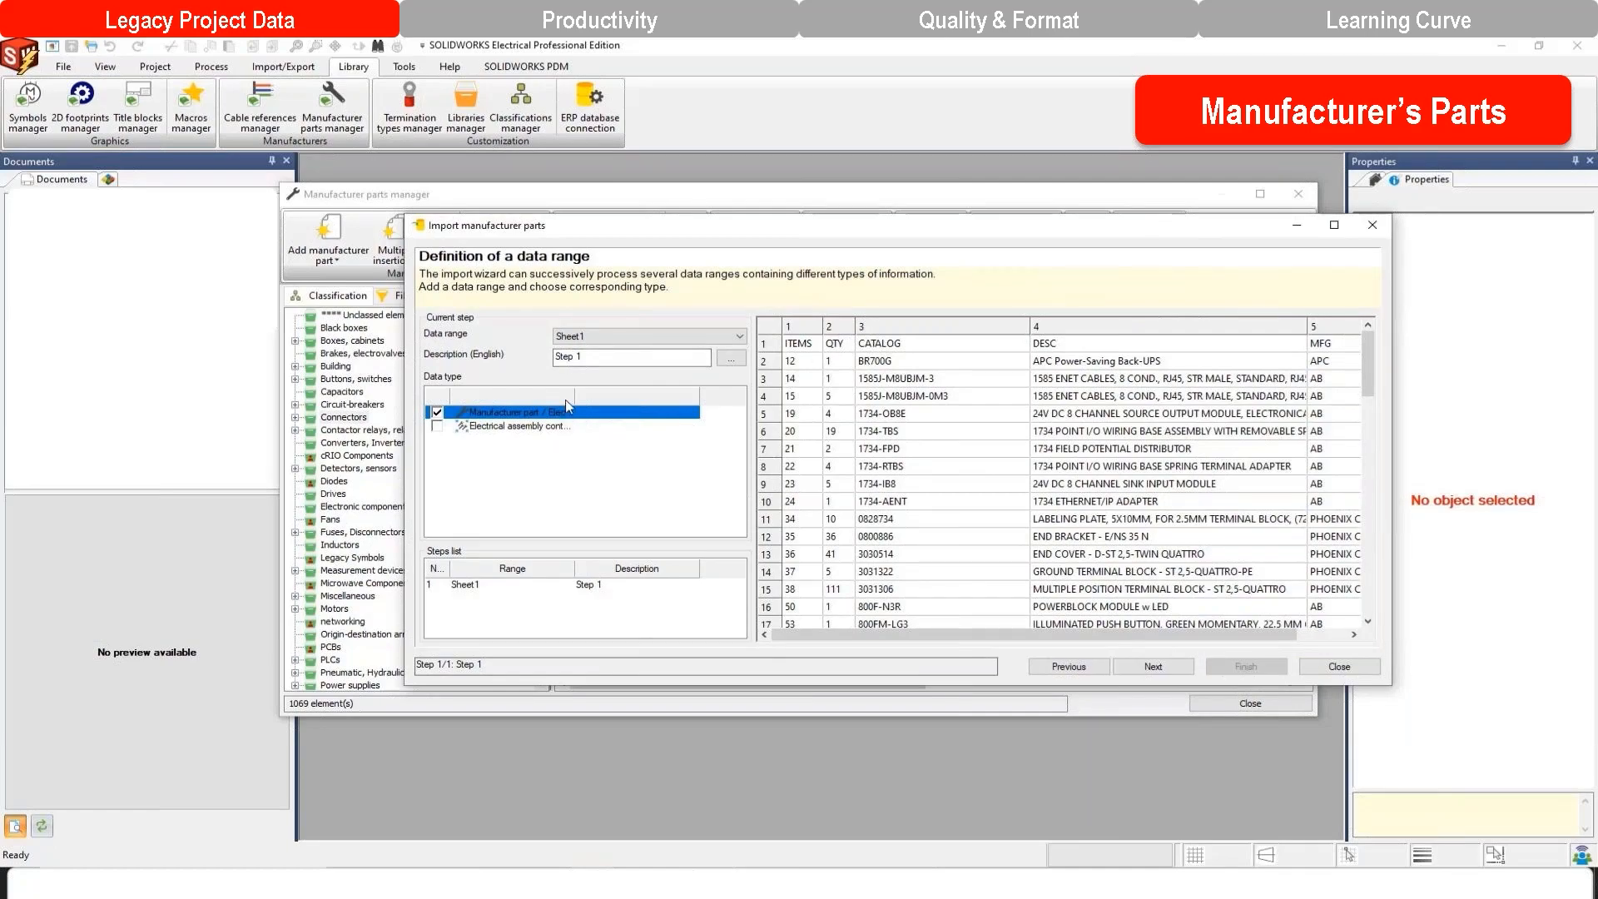
left_click_drag(574, 398, 685, 397)
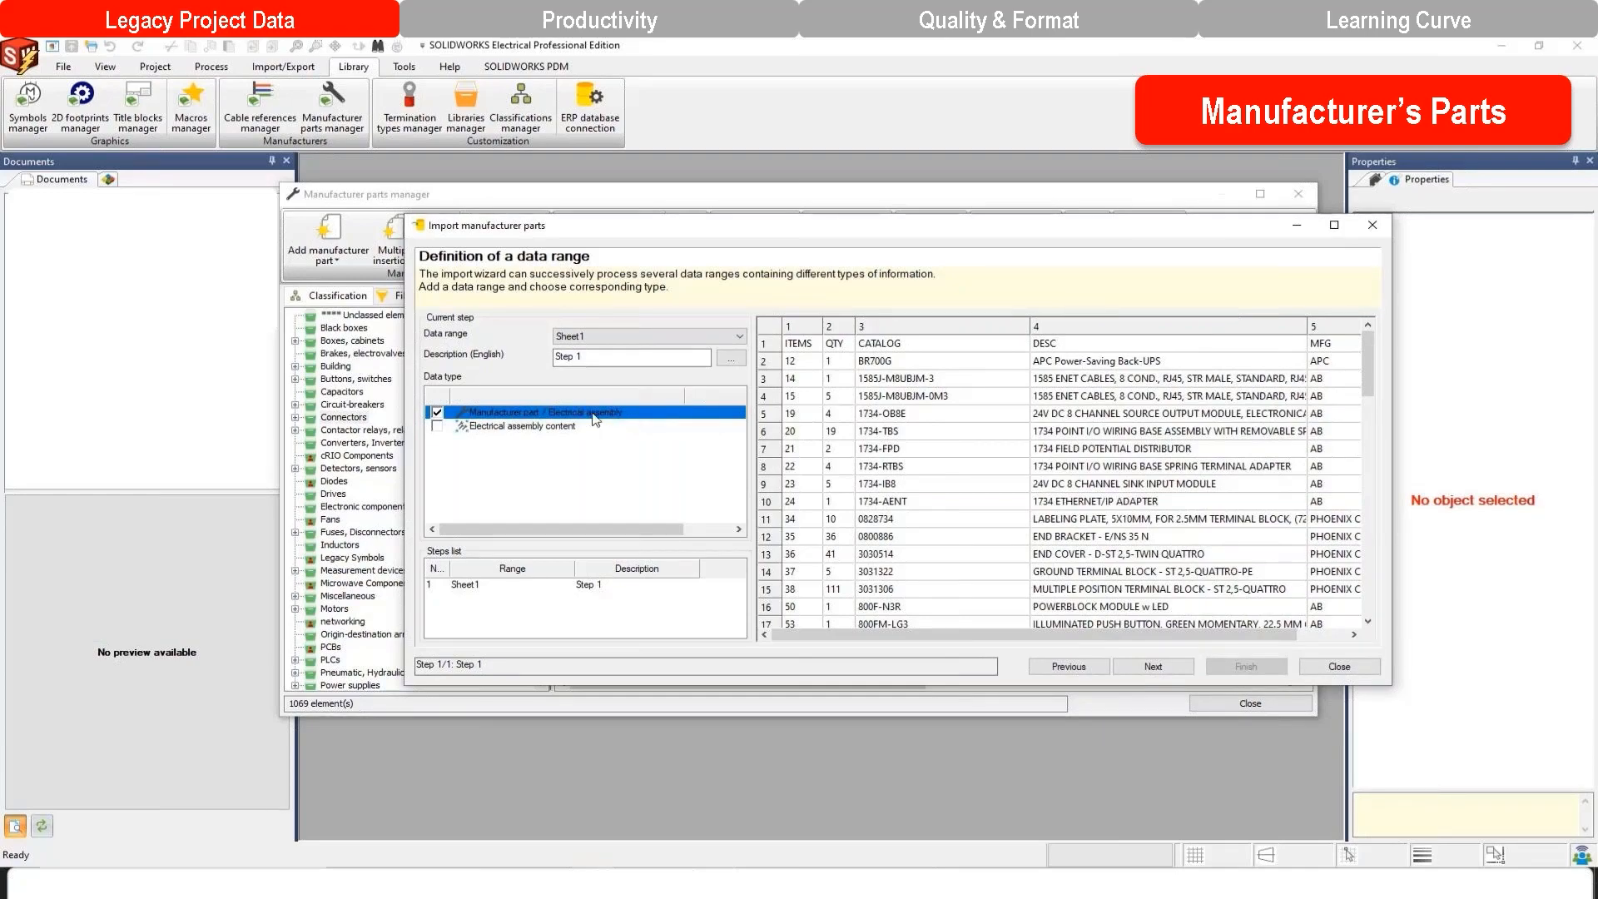
left_click(1182, 677)
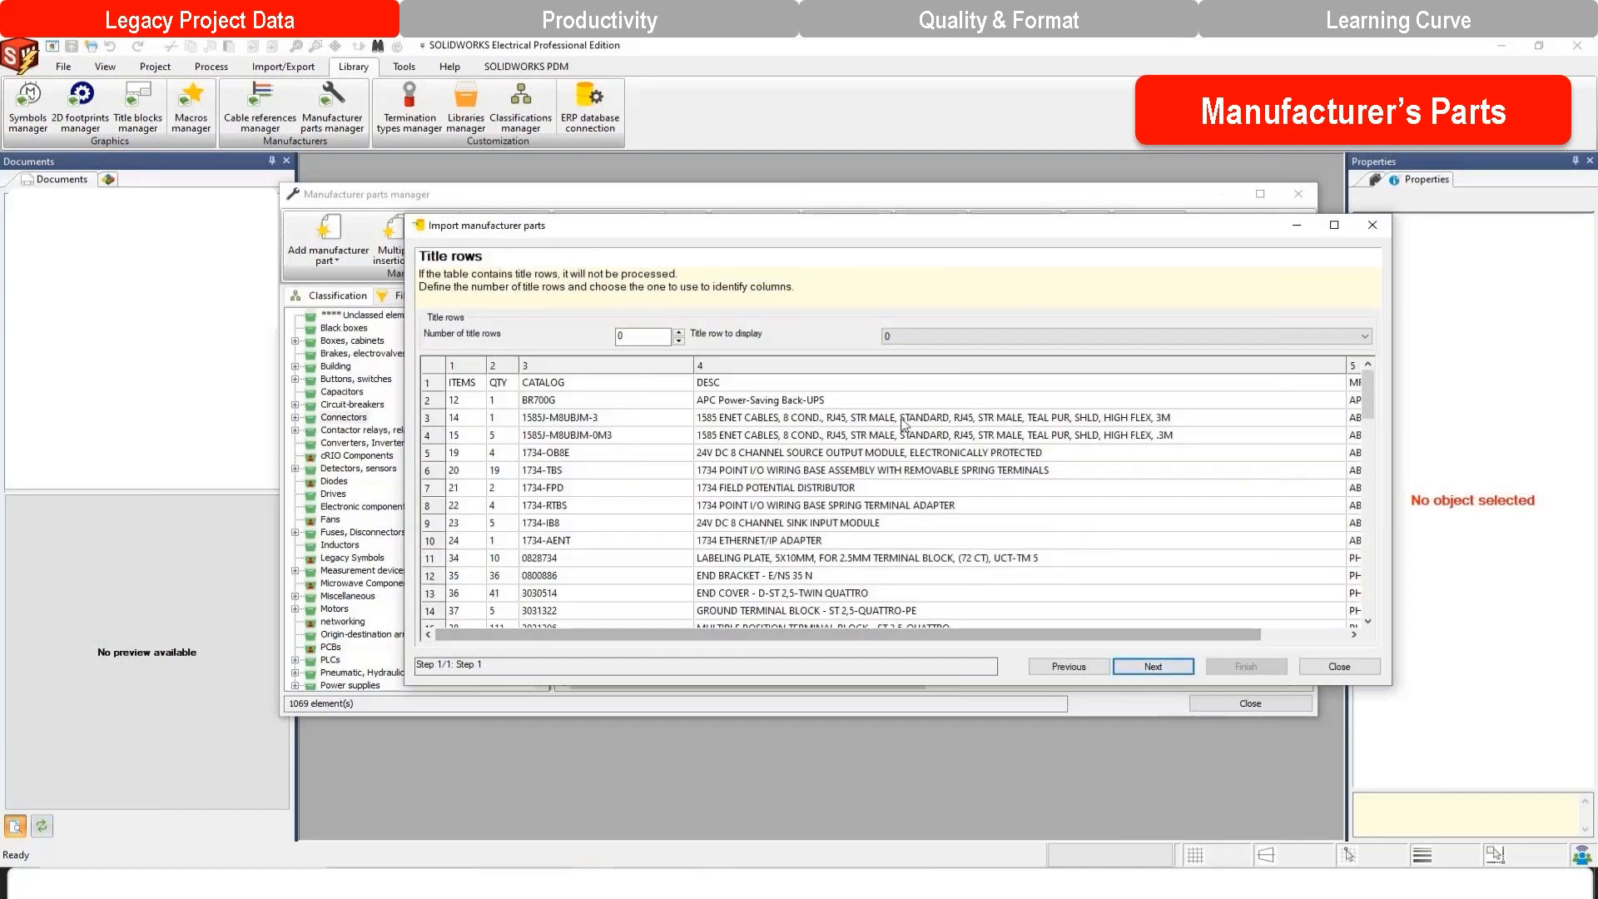
Set the number of title rows to 1 and proceed to the fields definition.
scroll(712, 387, "down", 5)
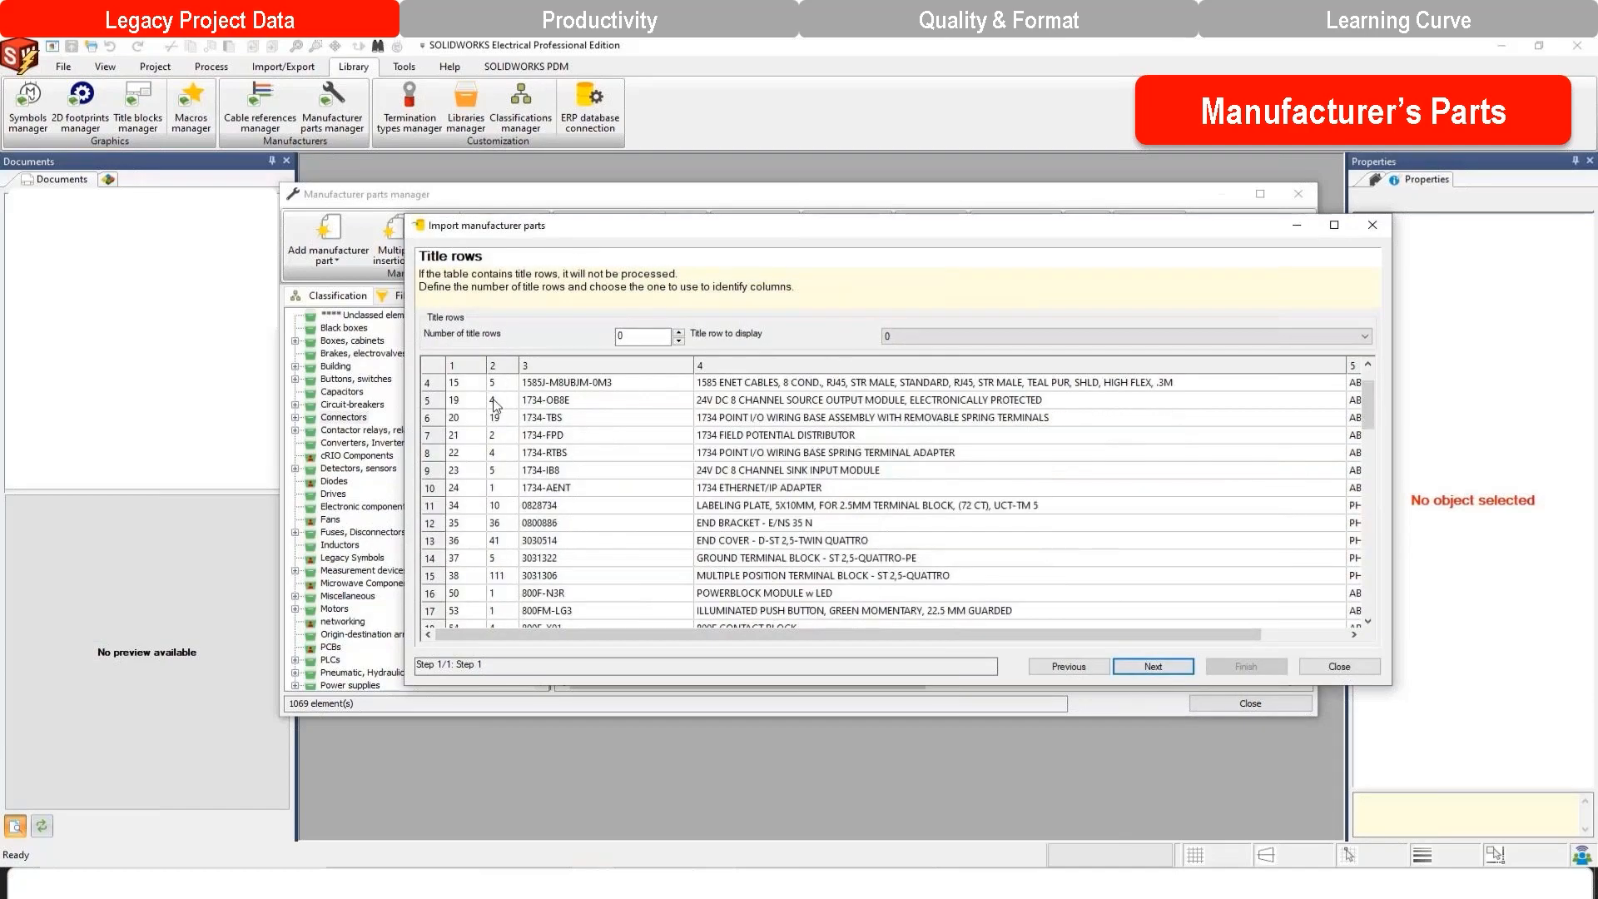
scroll(582, 450, "up", 5)
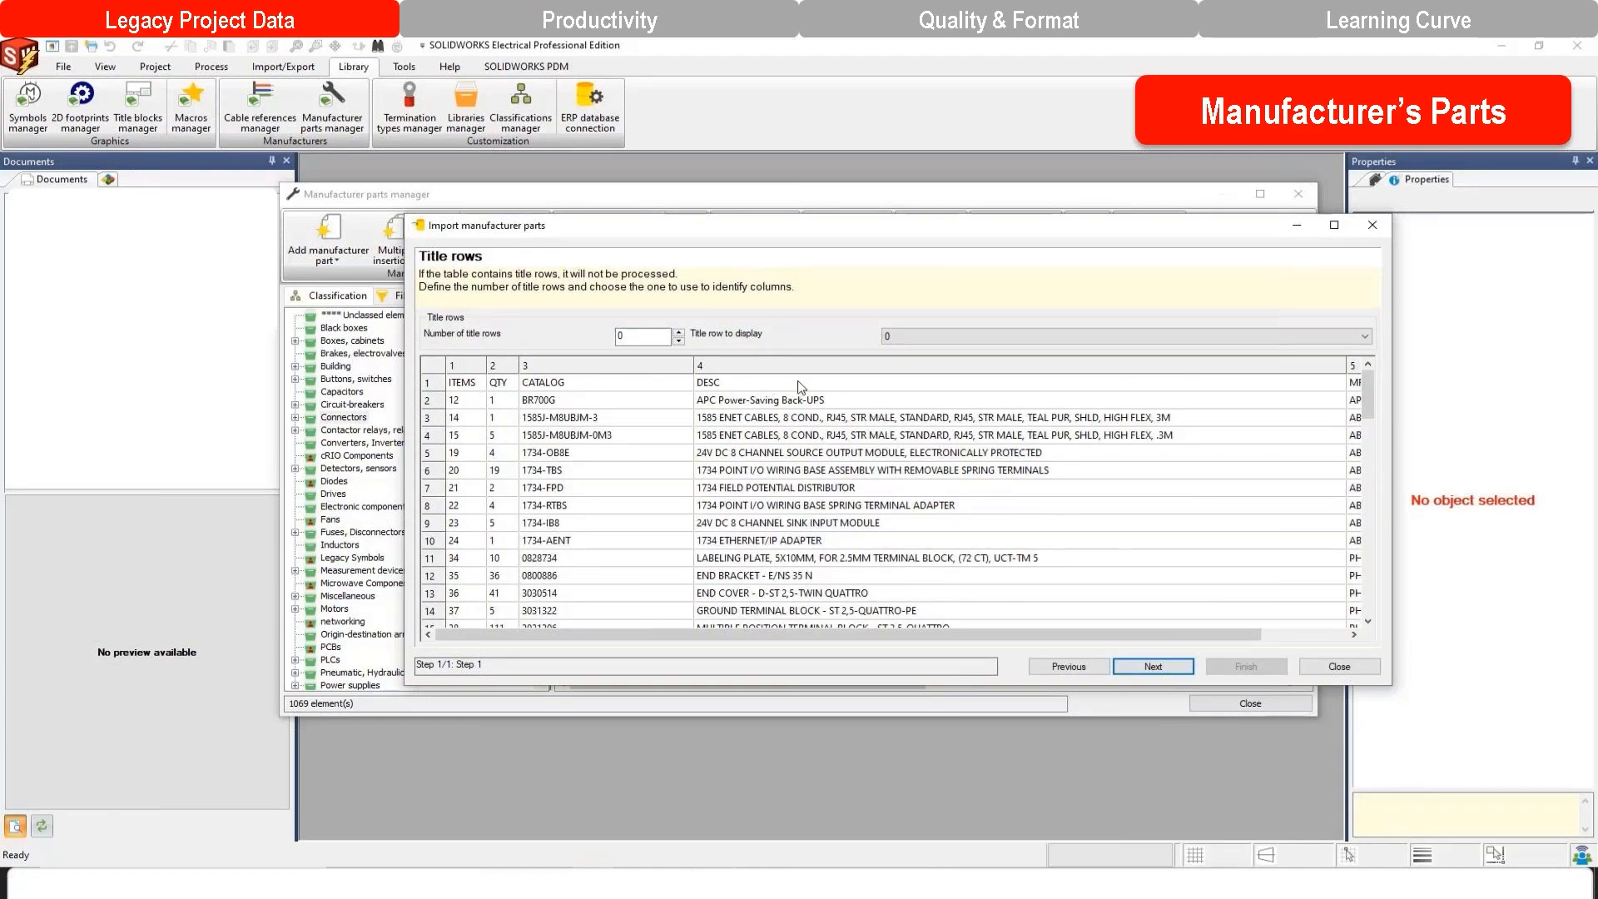
left_click(679, 333)
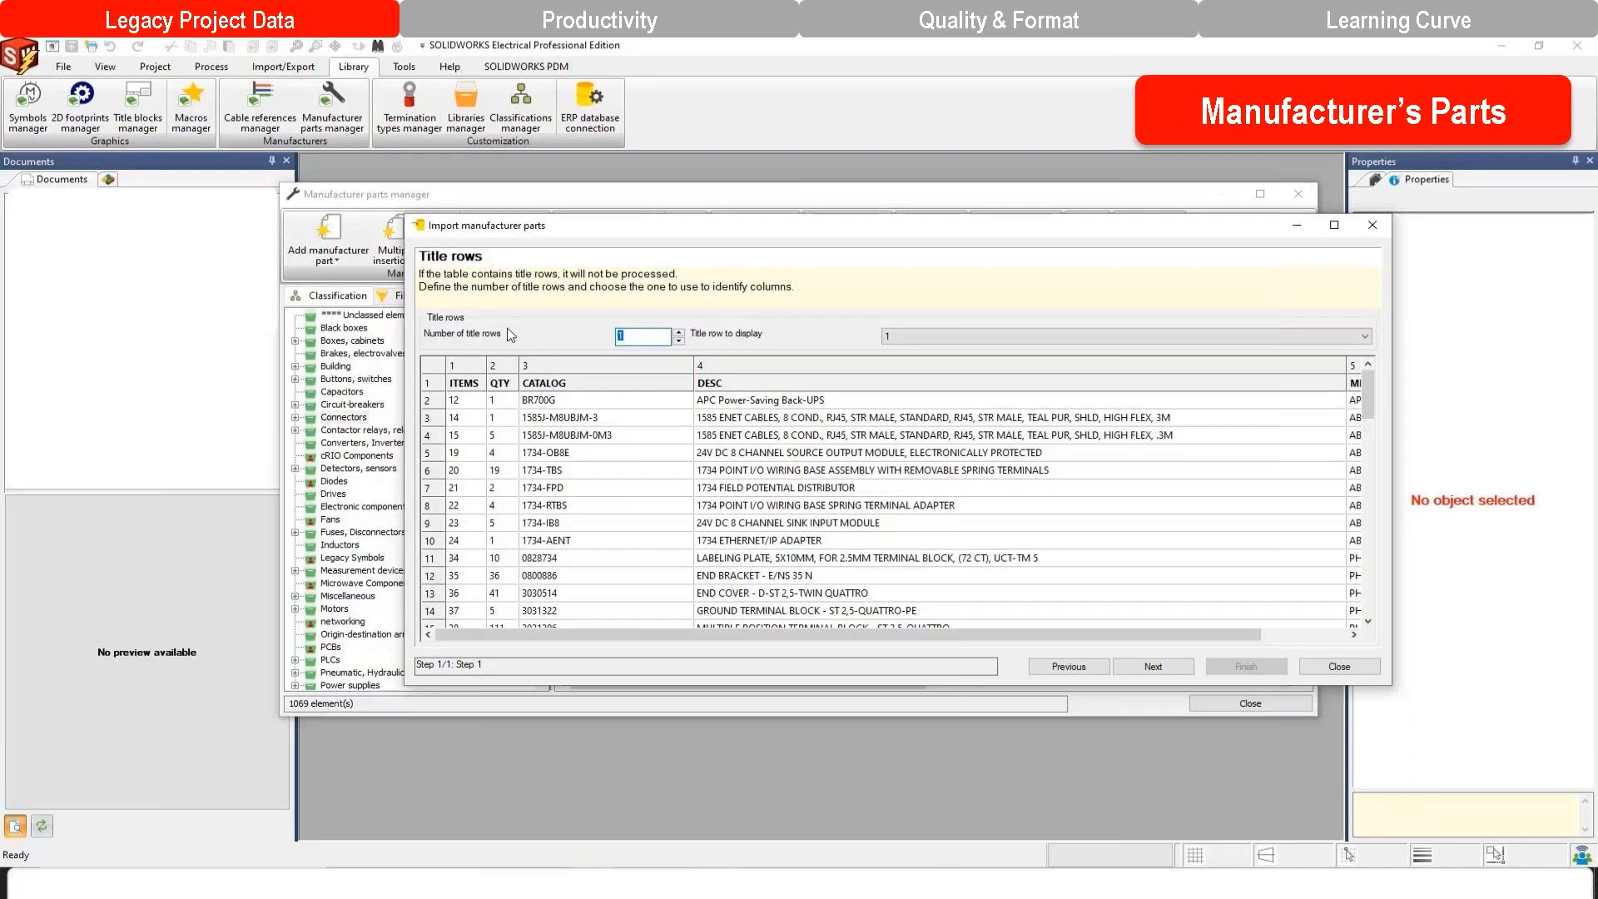
left_click(1153, 667)
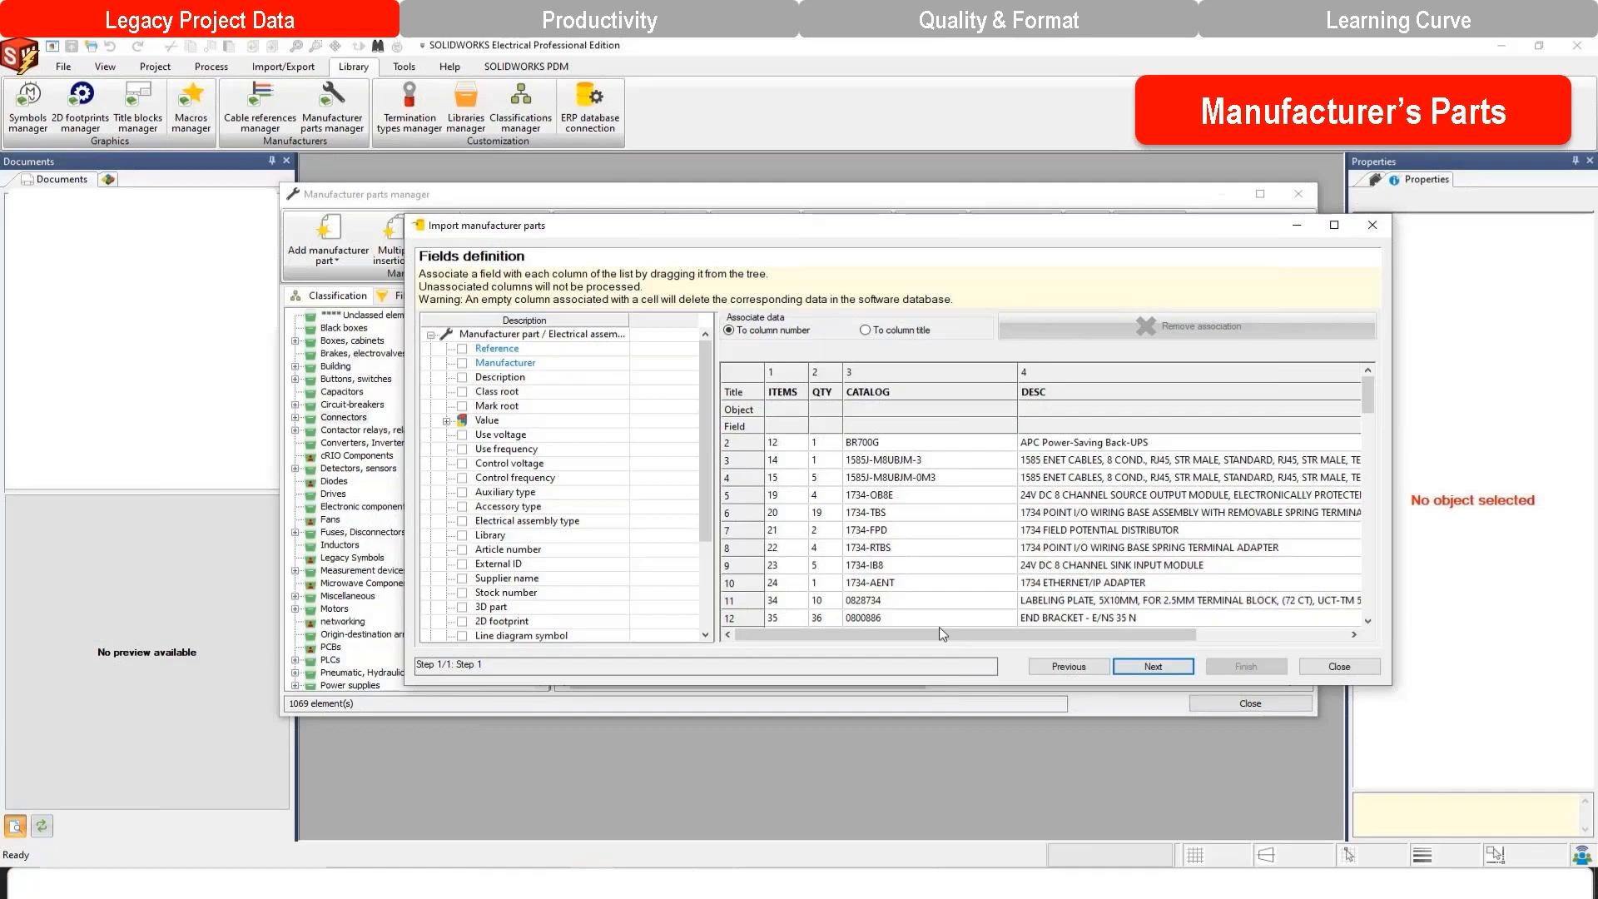
Associate the Manufacturer field with the MFG column and the English Description field with the DESC column.
left_click_drag(939, 634, 1165, 635)
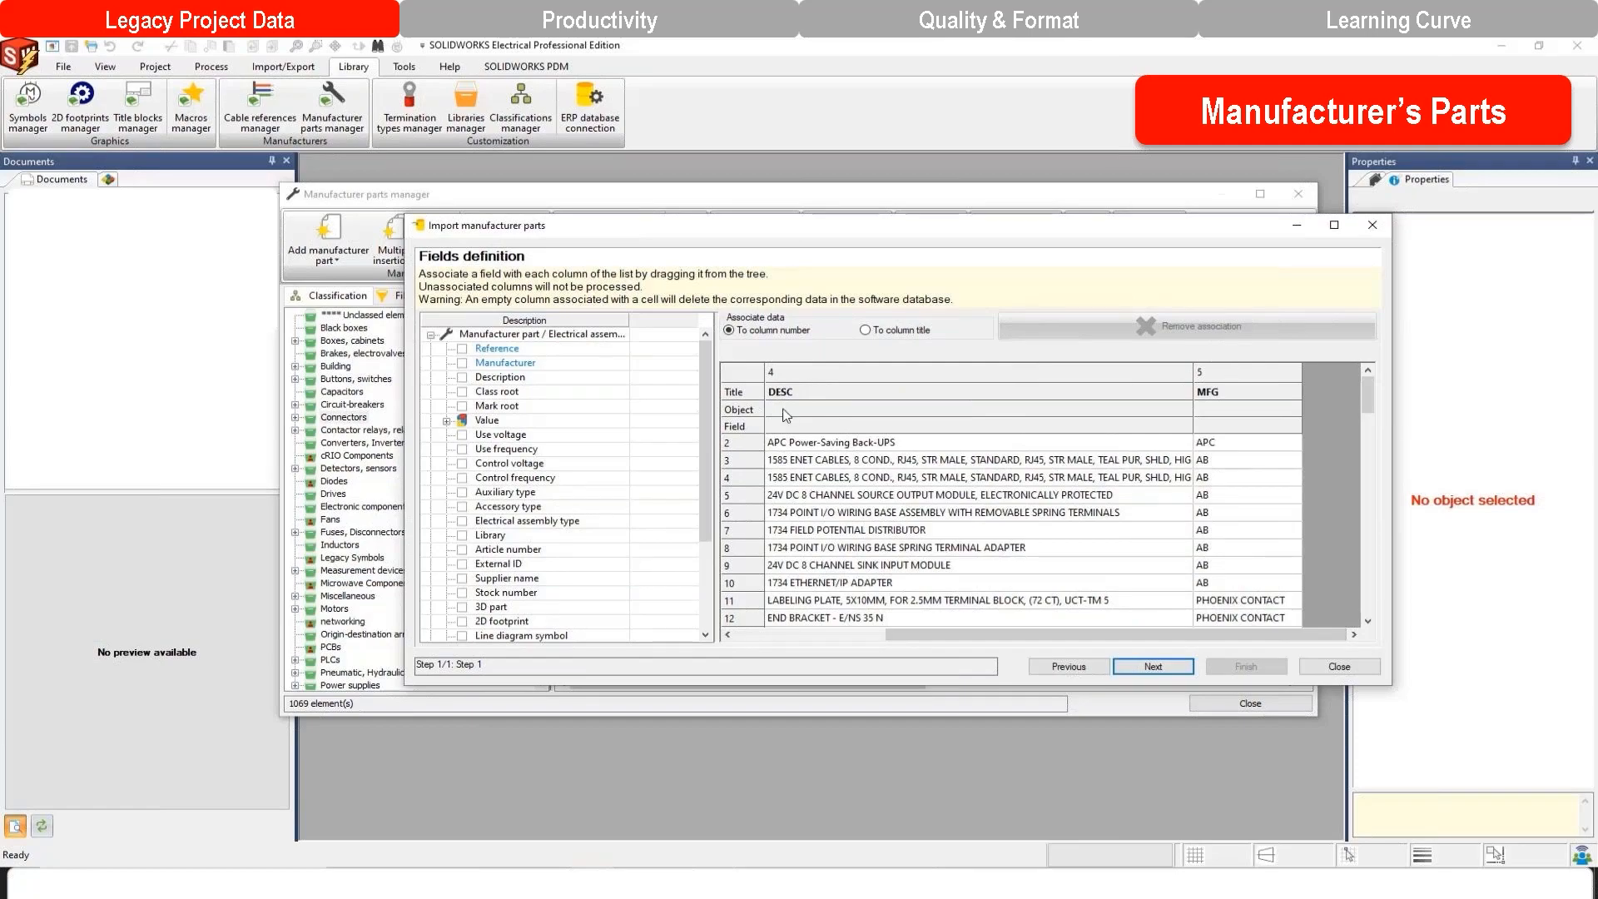
left_click_drag(516, 364, 1248, 416)
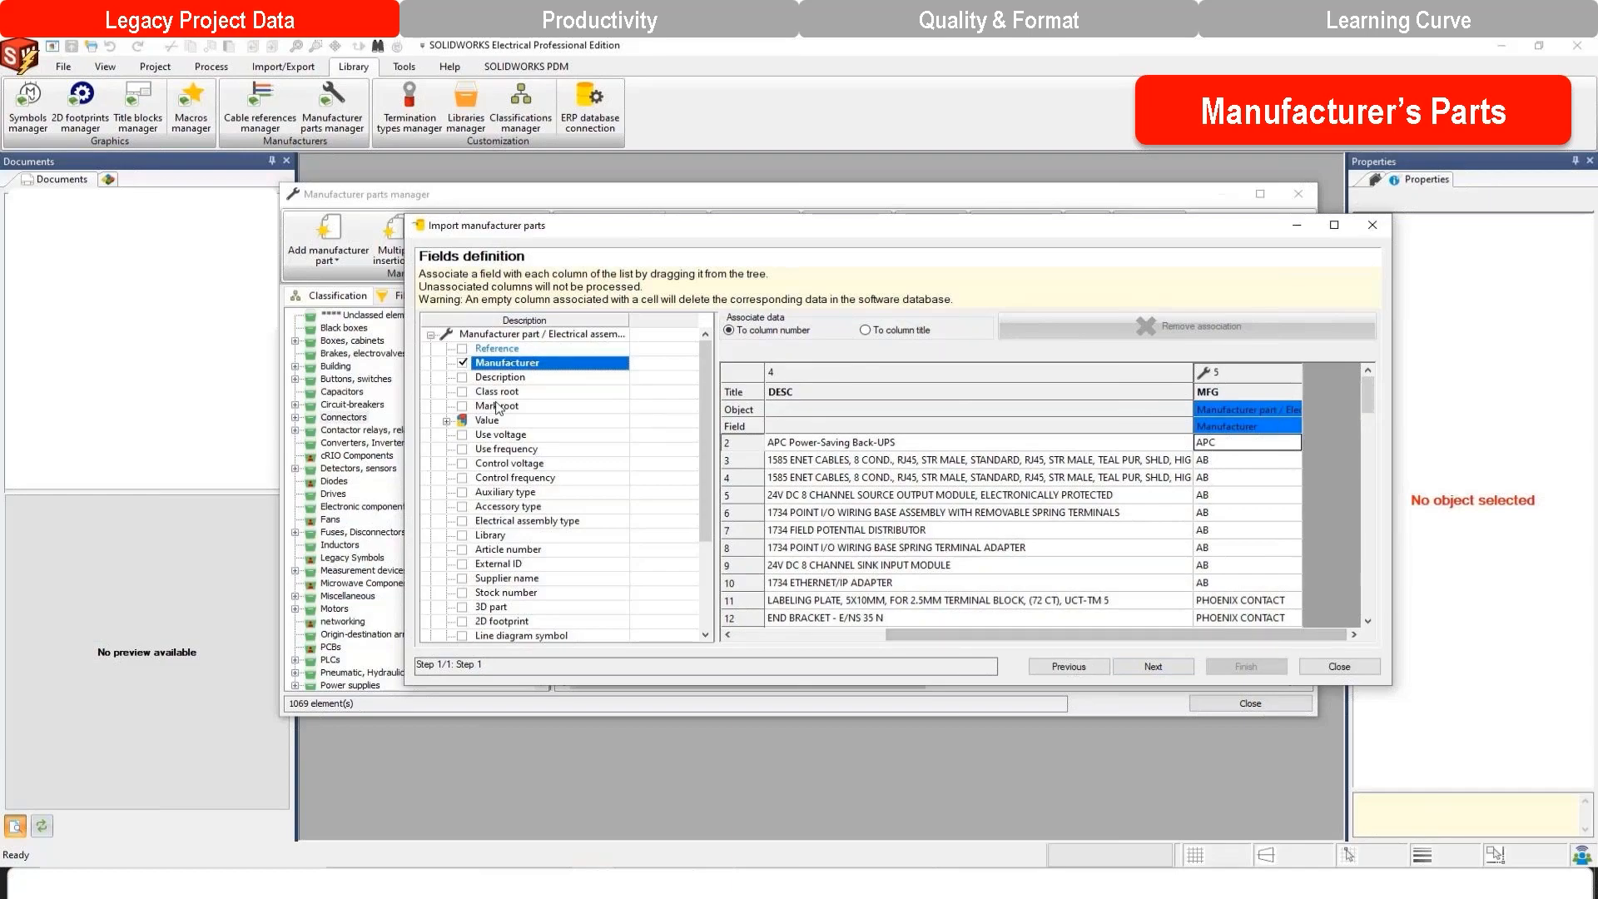
left_click_drag(500, 377, 1097, 416)
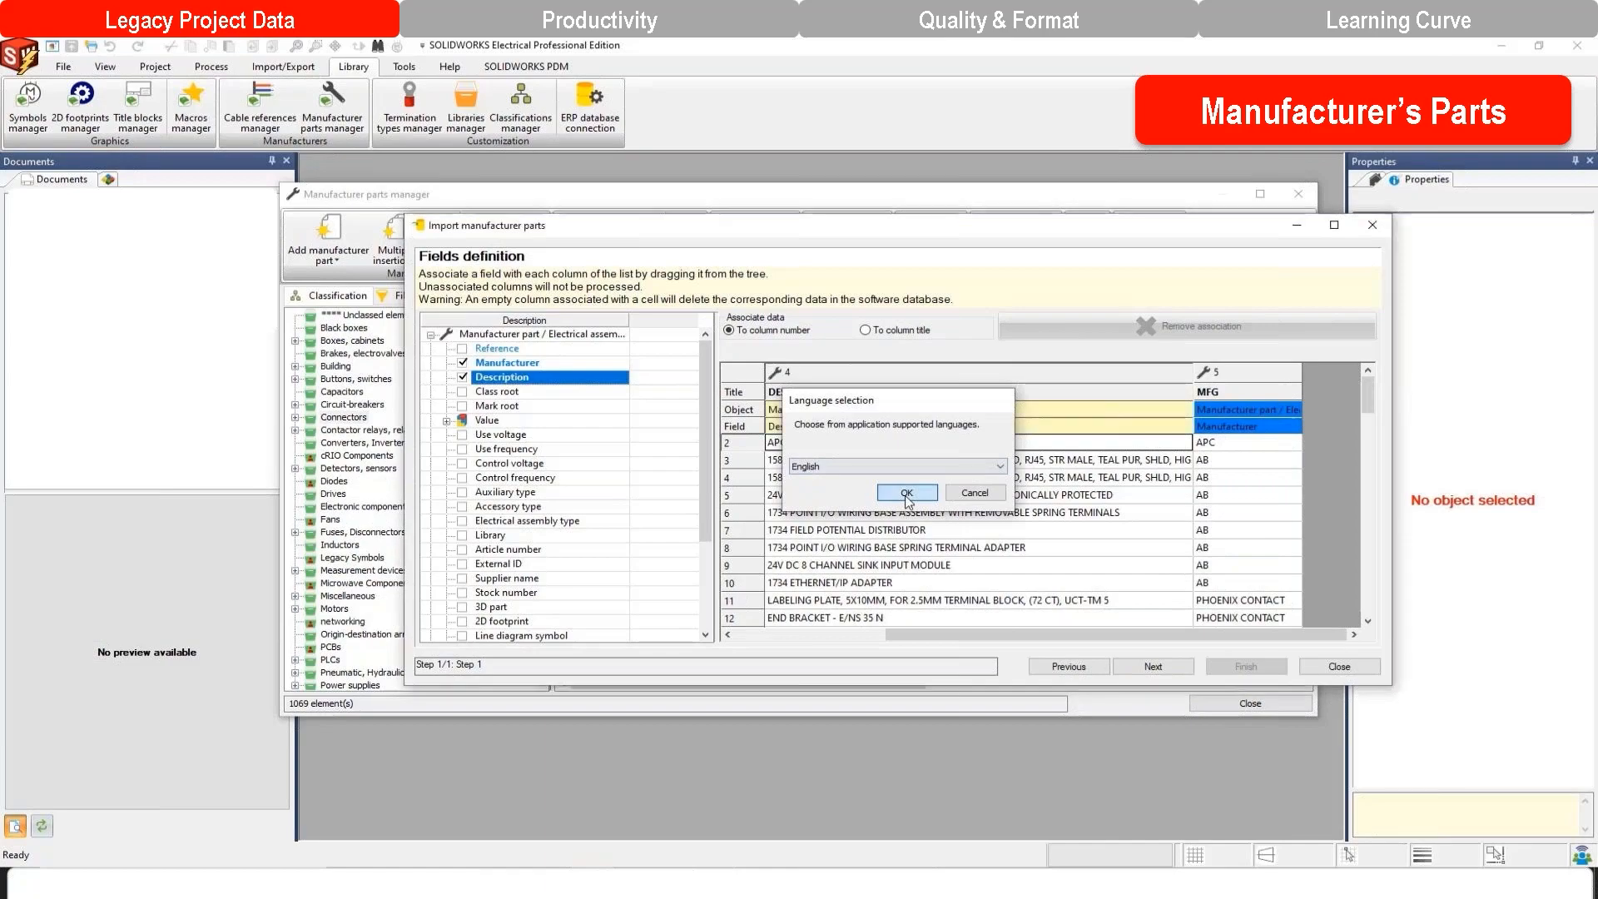
left_click(908, 500)
Associate the Reference field with the CATALOG column.
left_click_drag(1013, 639, 861, 639)
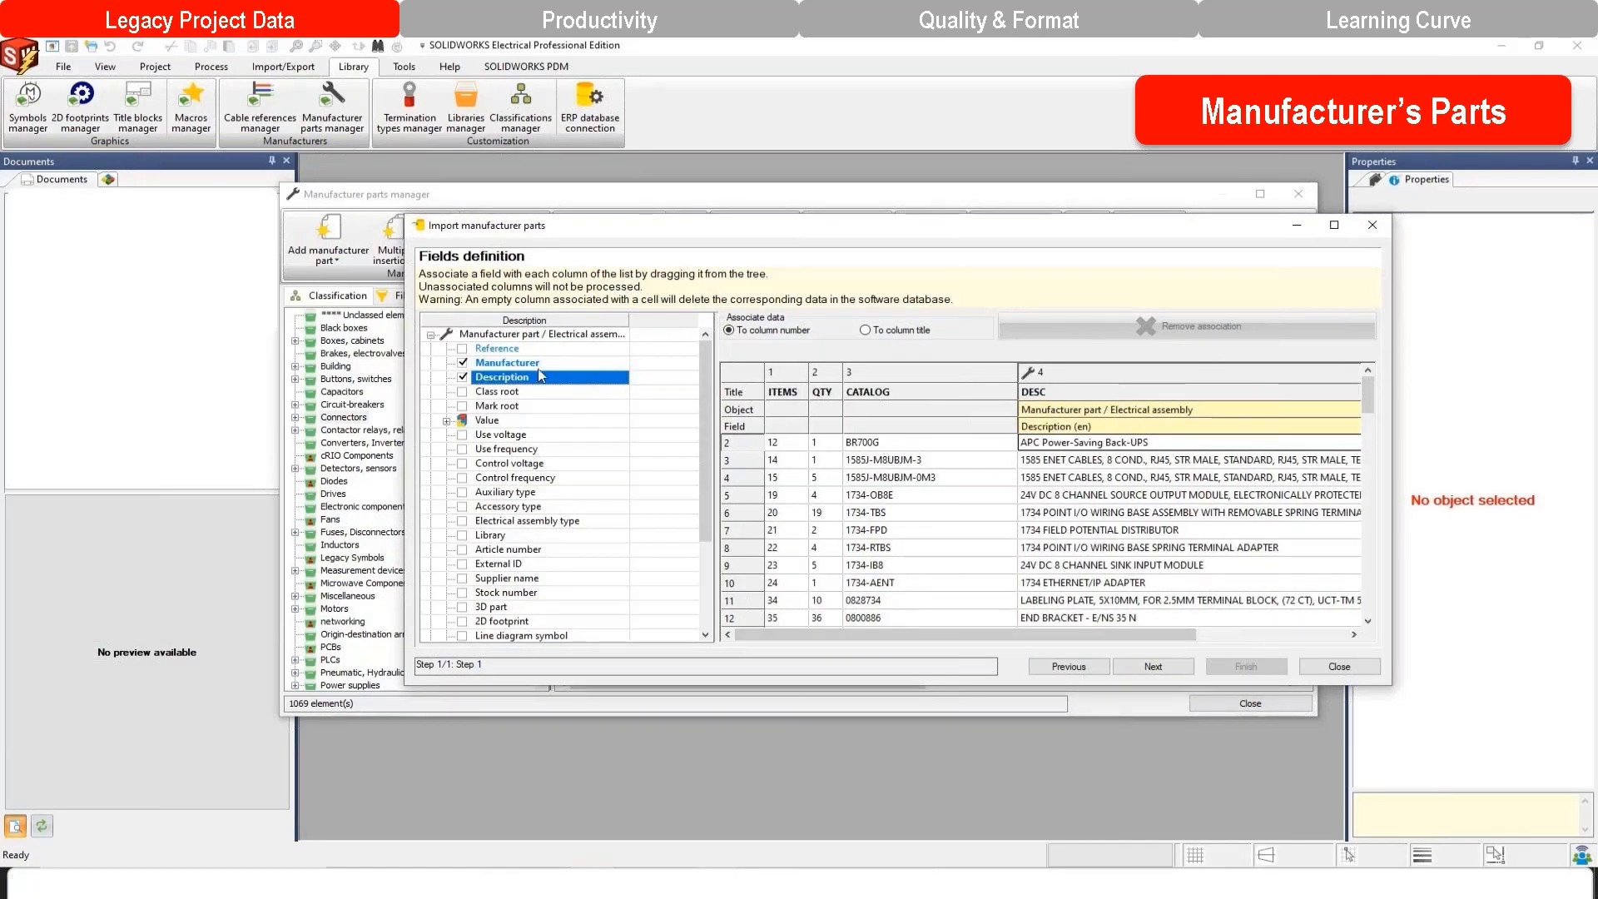
left_click(511, 350)
left_click_drag(512, 351, 898, 416)
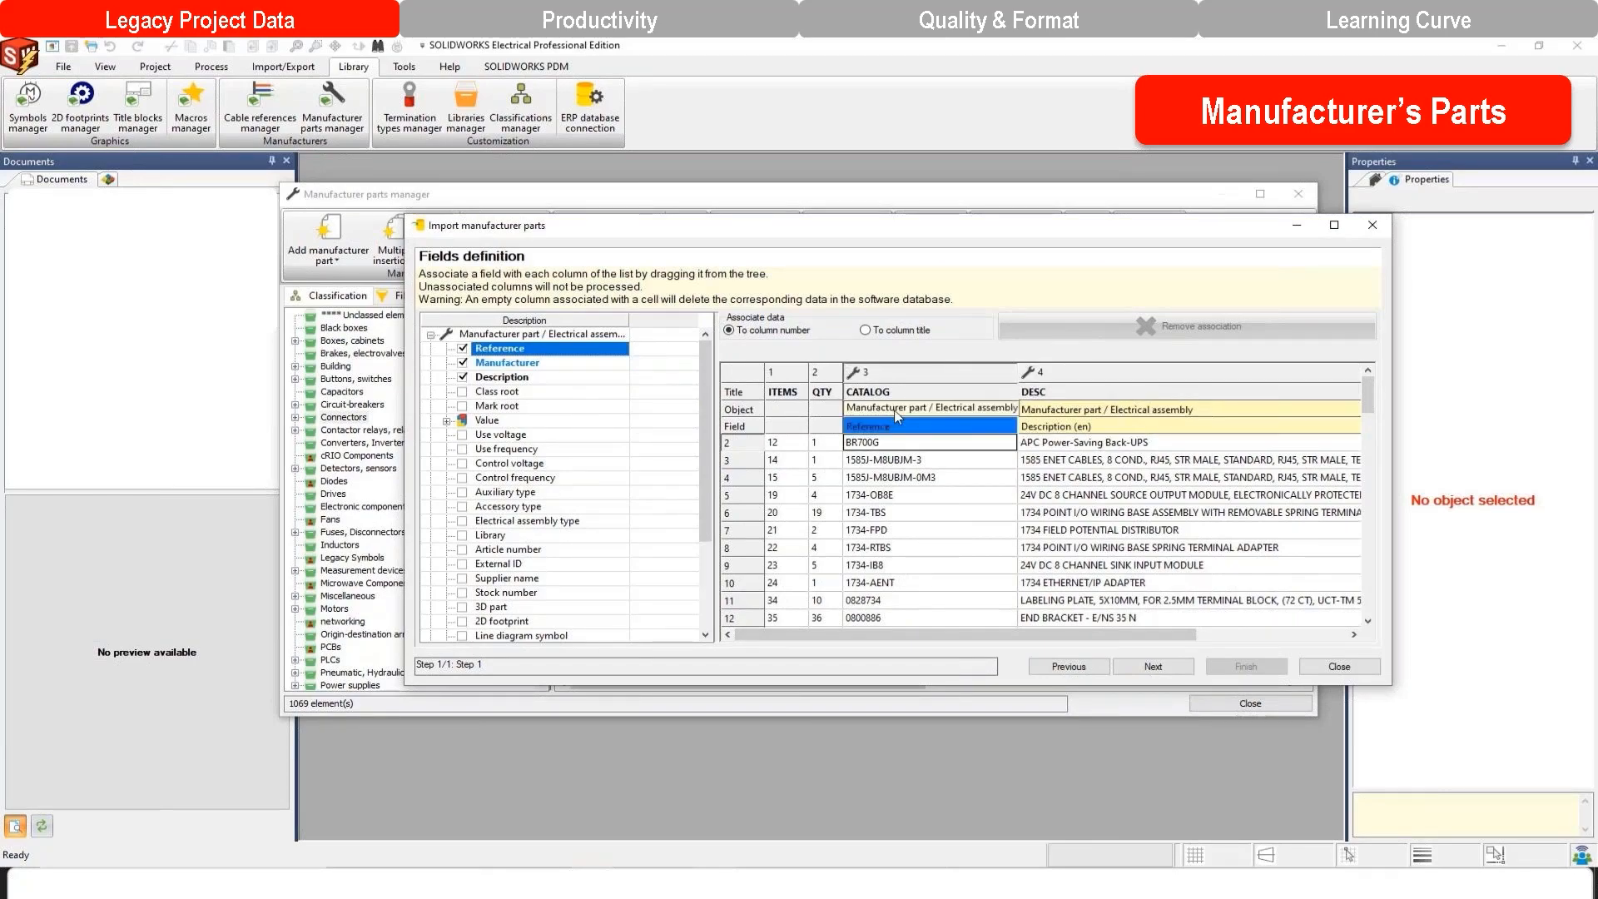
Examine the column associations and the User data fields available for mapping to the import columns.
left_click(900, 413)
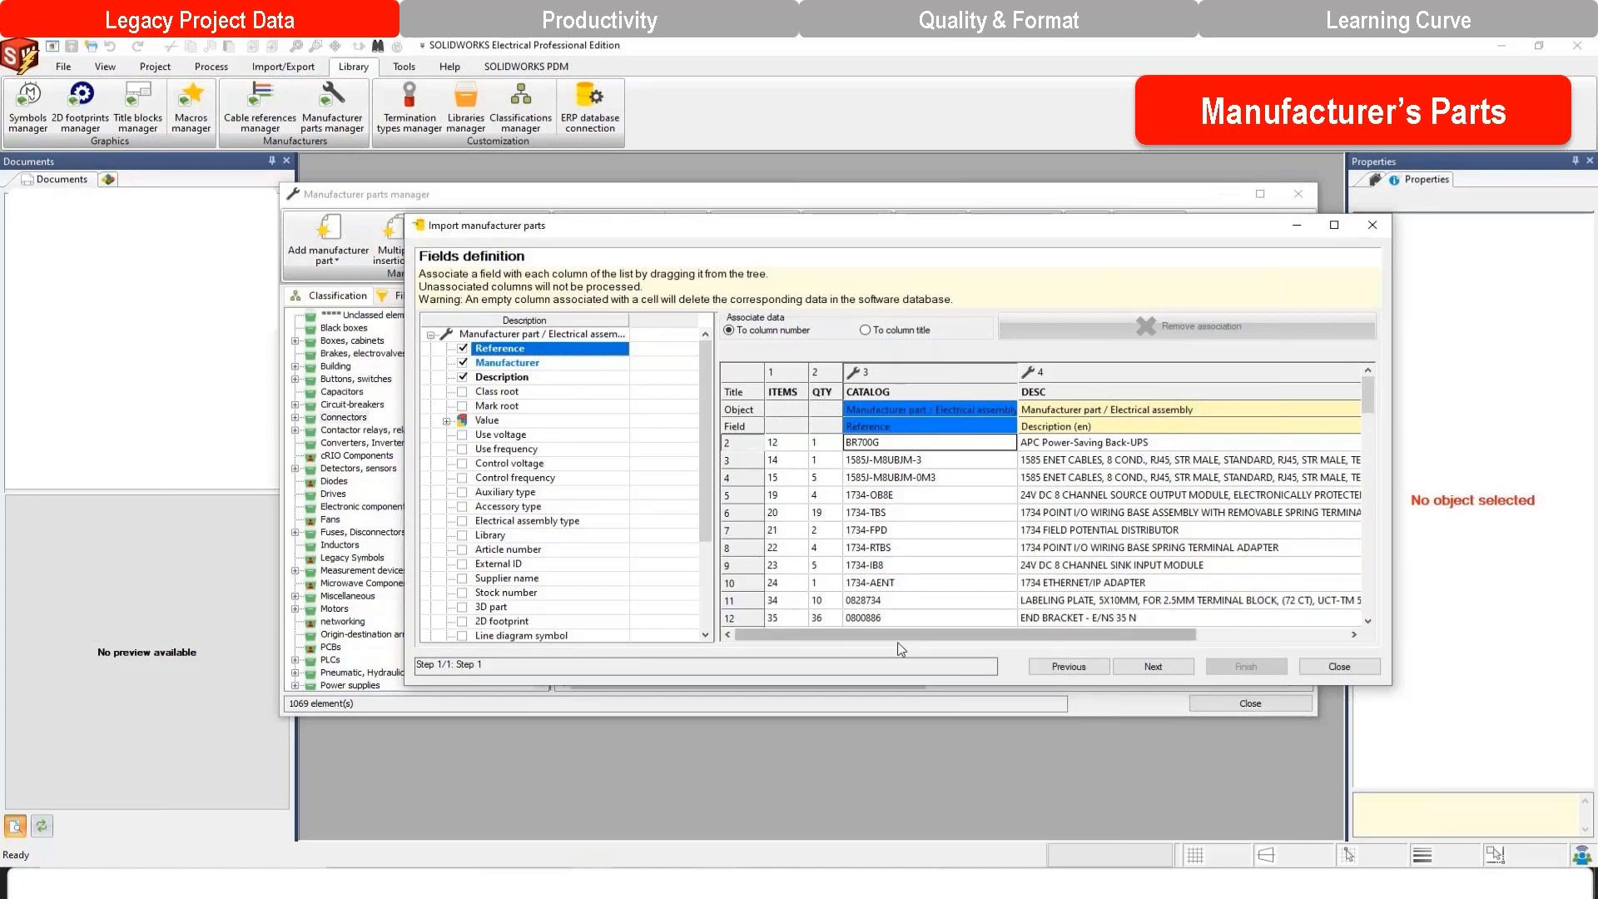
left_click_drag(899, 640, 981, 639)
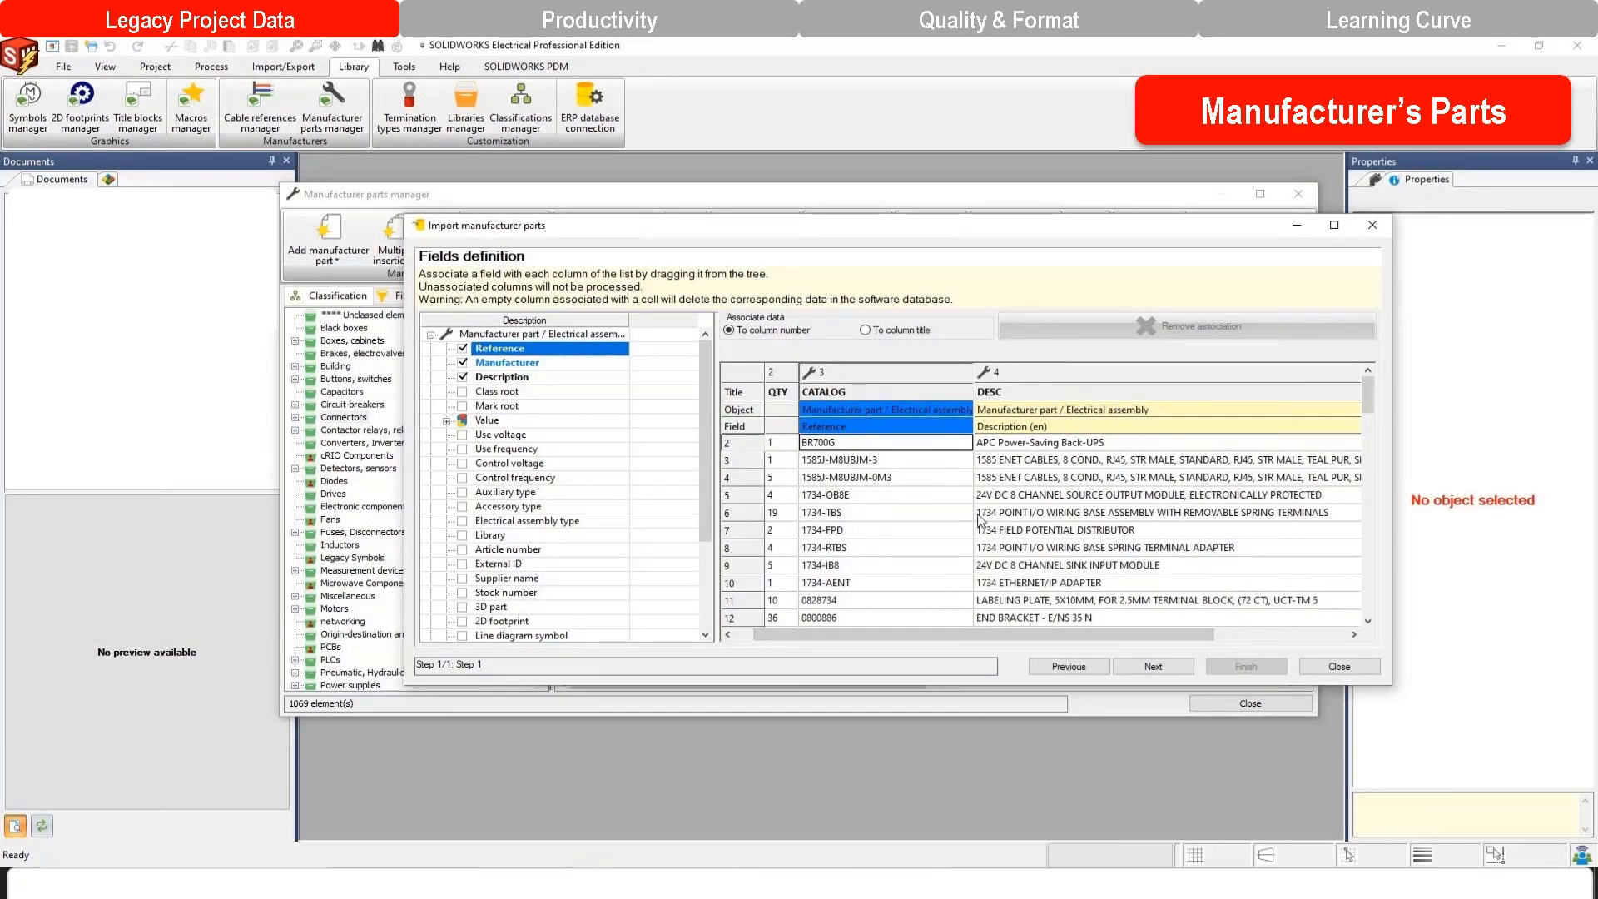
left_click_drag(712, 450, 723, 558)
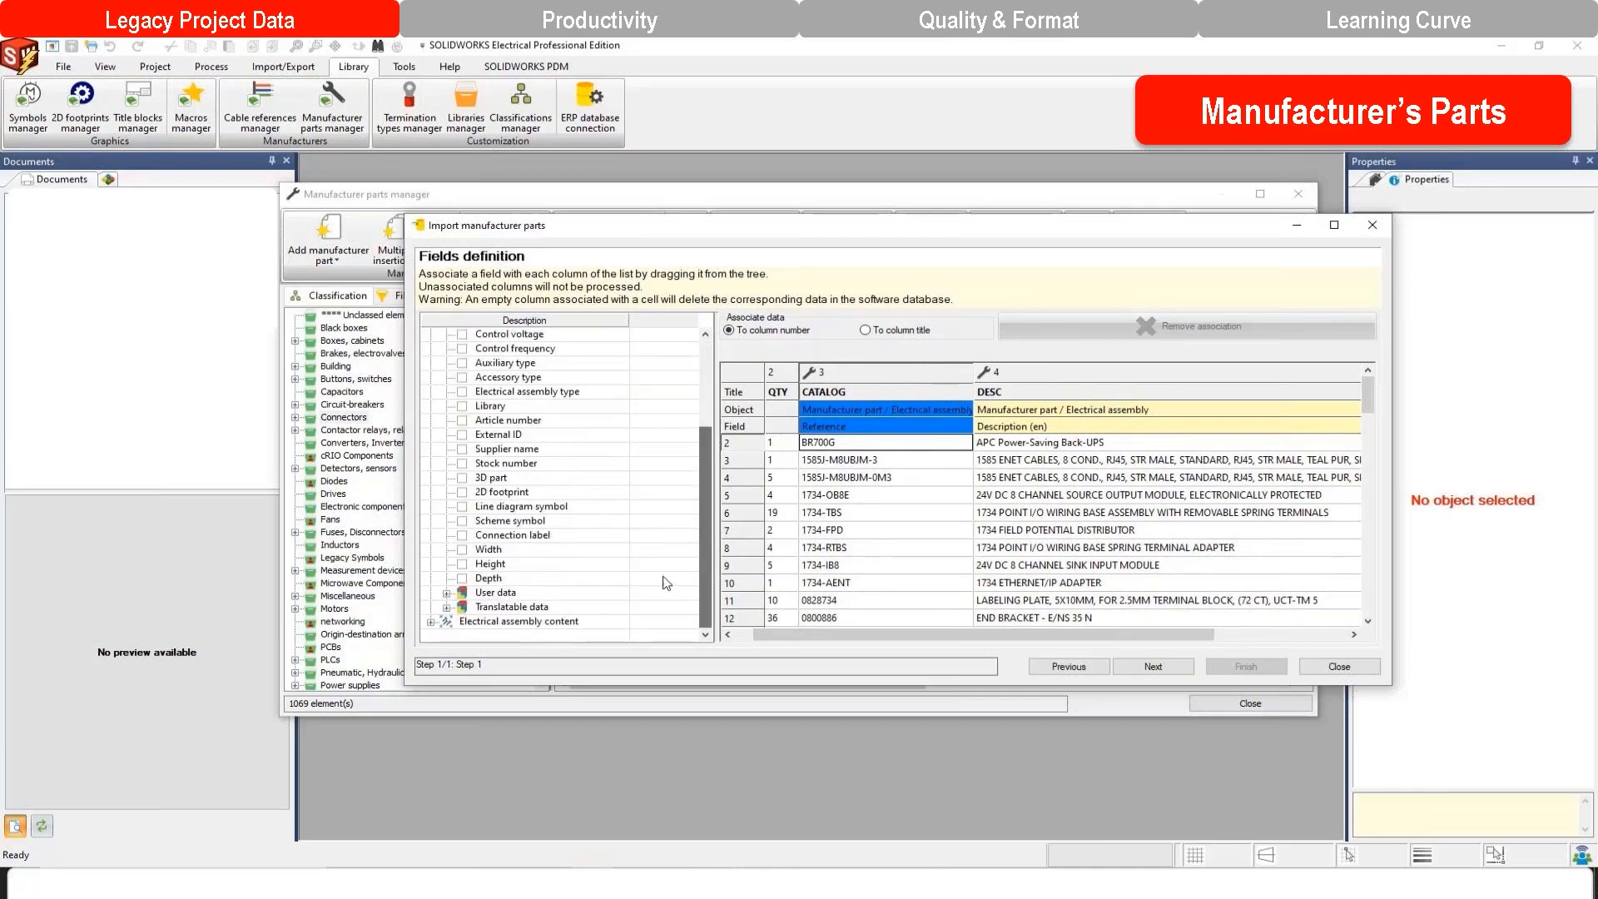
left_click(447, 594)
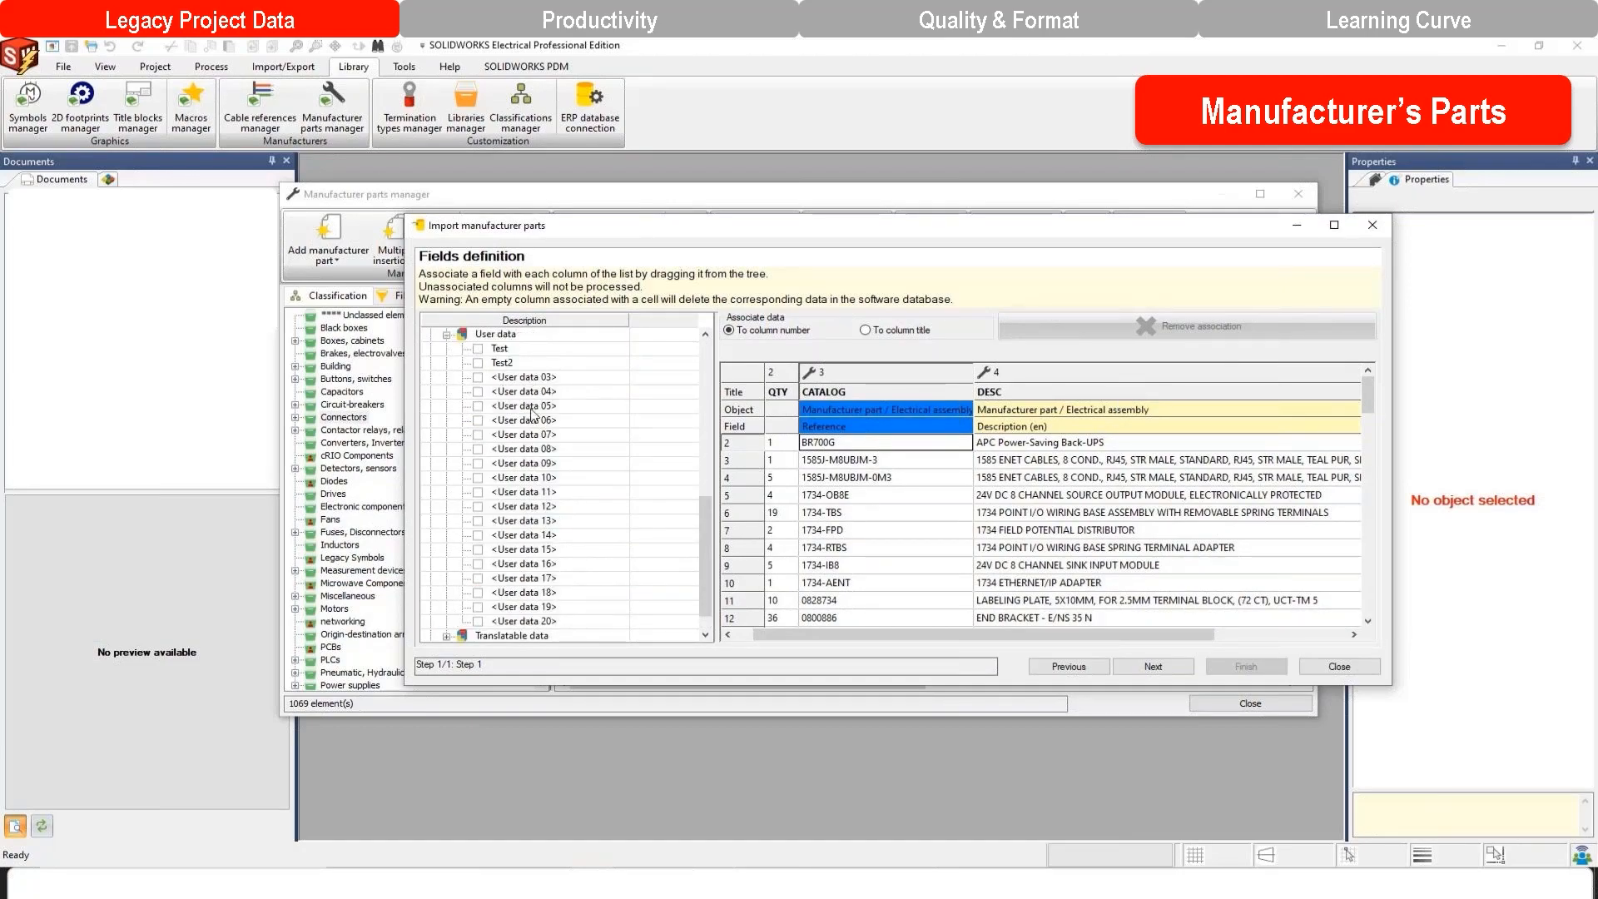
left_click(447, 335)
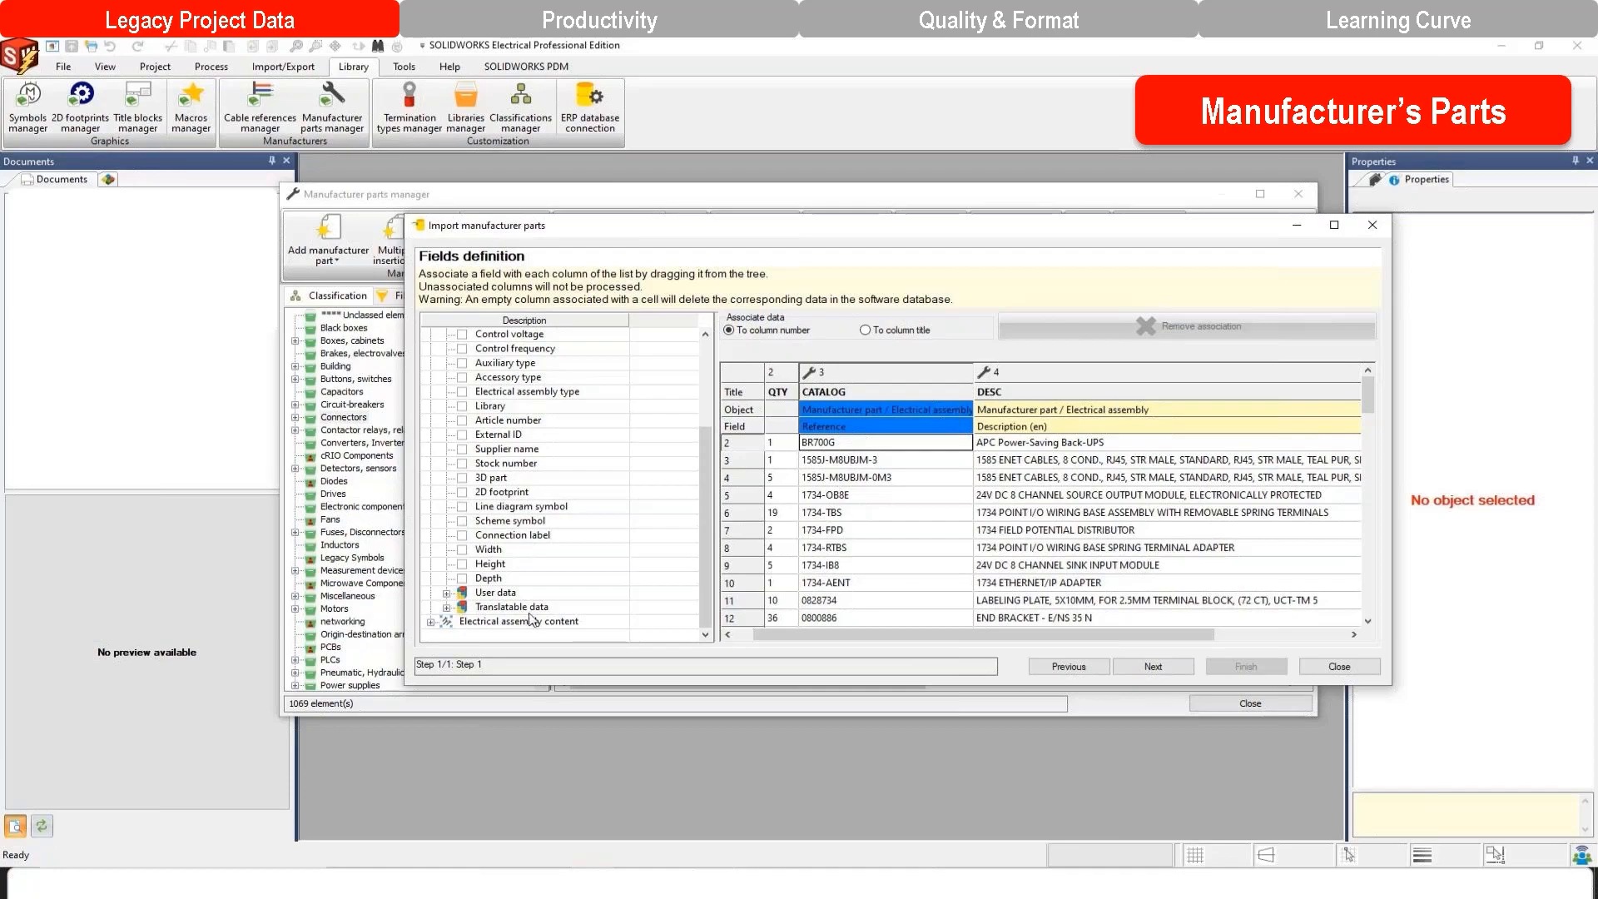
double_click(460, 596)
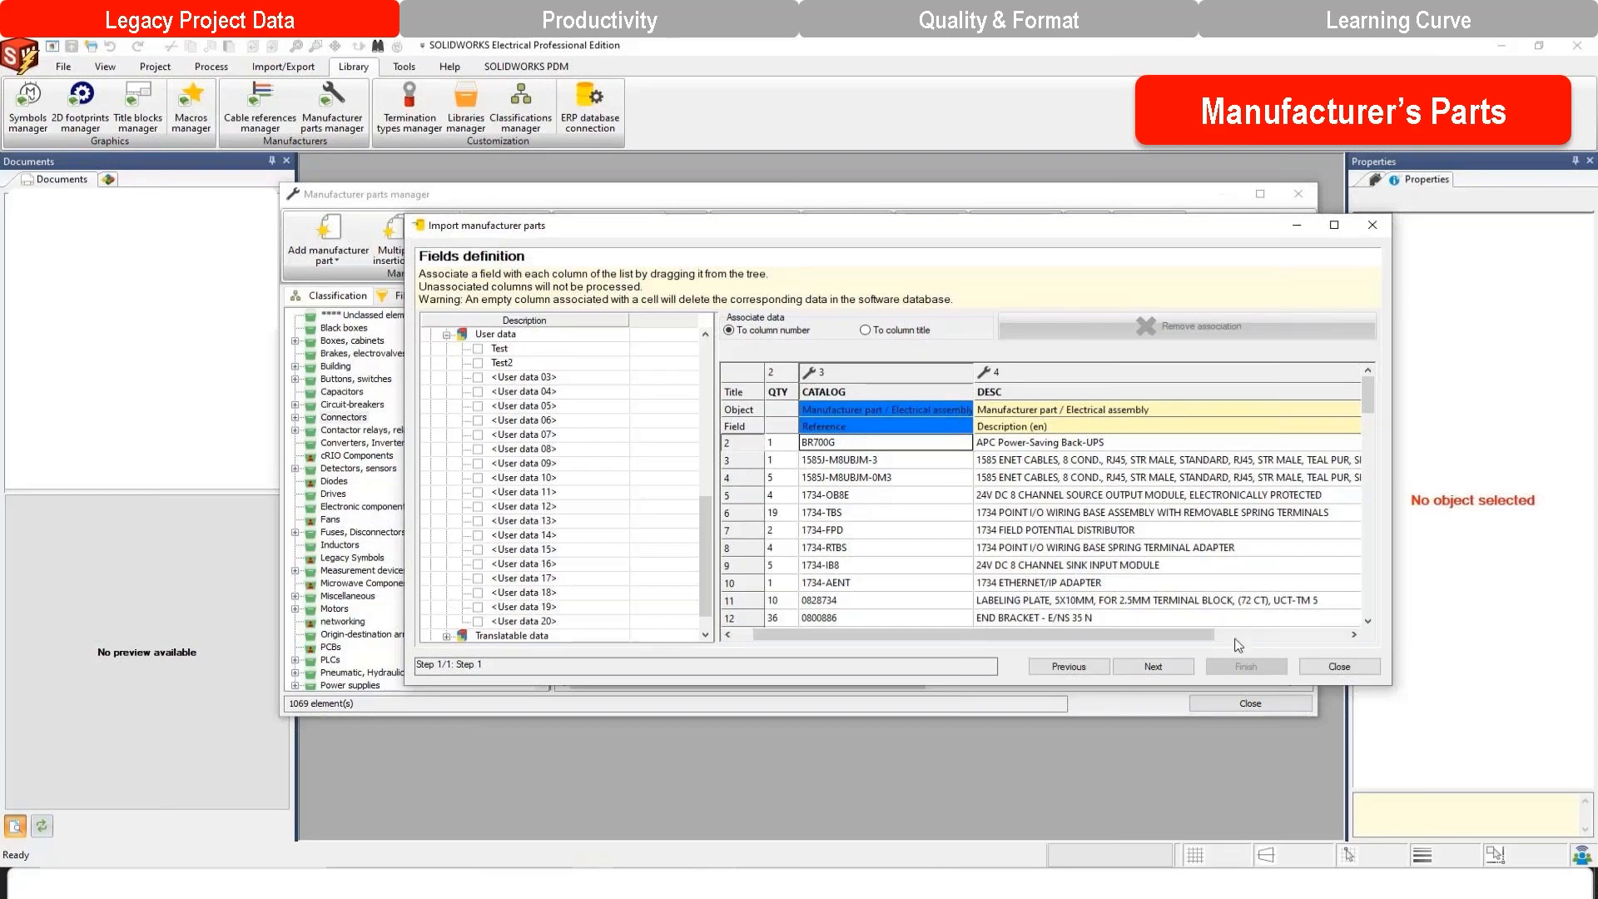
Compare the import data with the manufacturer parts library, review the differential report, and close it.
left_click(1151, 667)
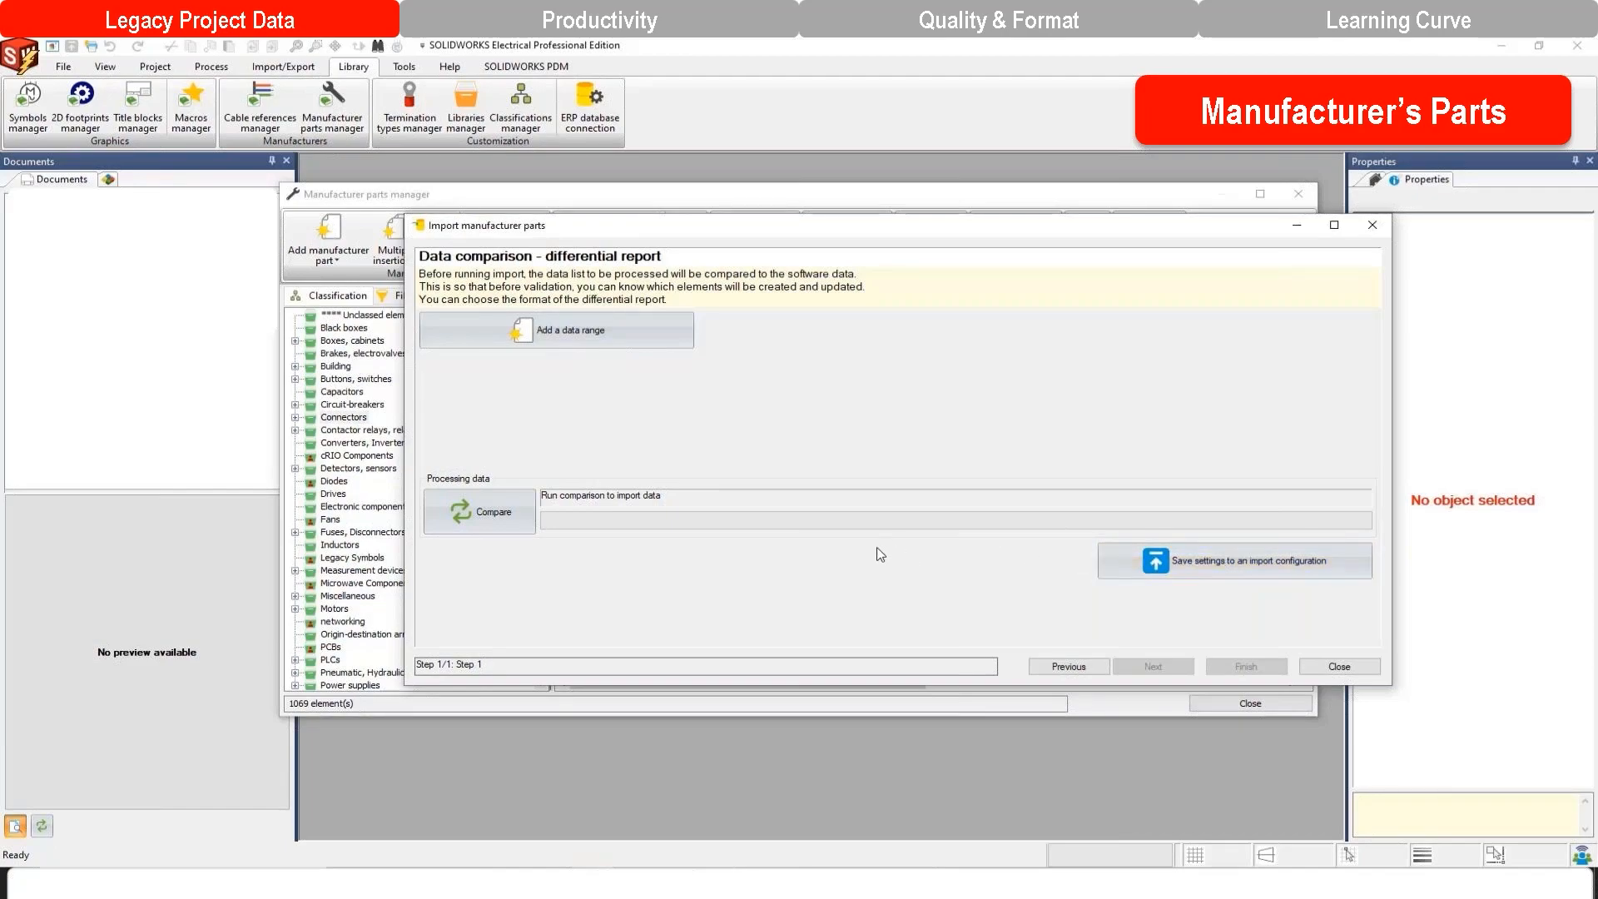
left_click(477, 512)
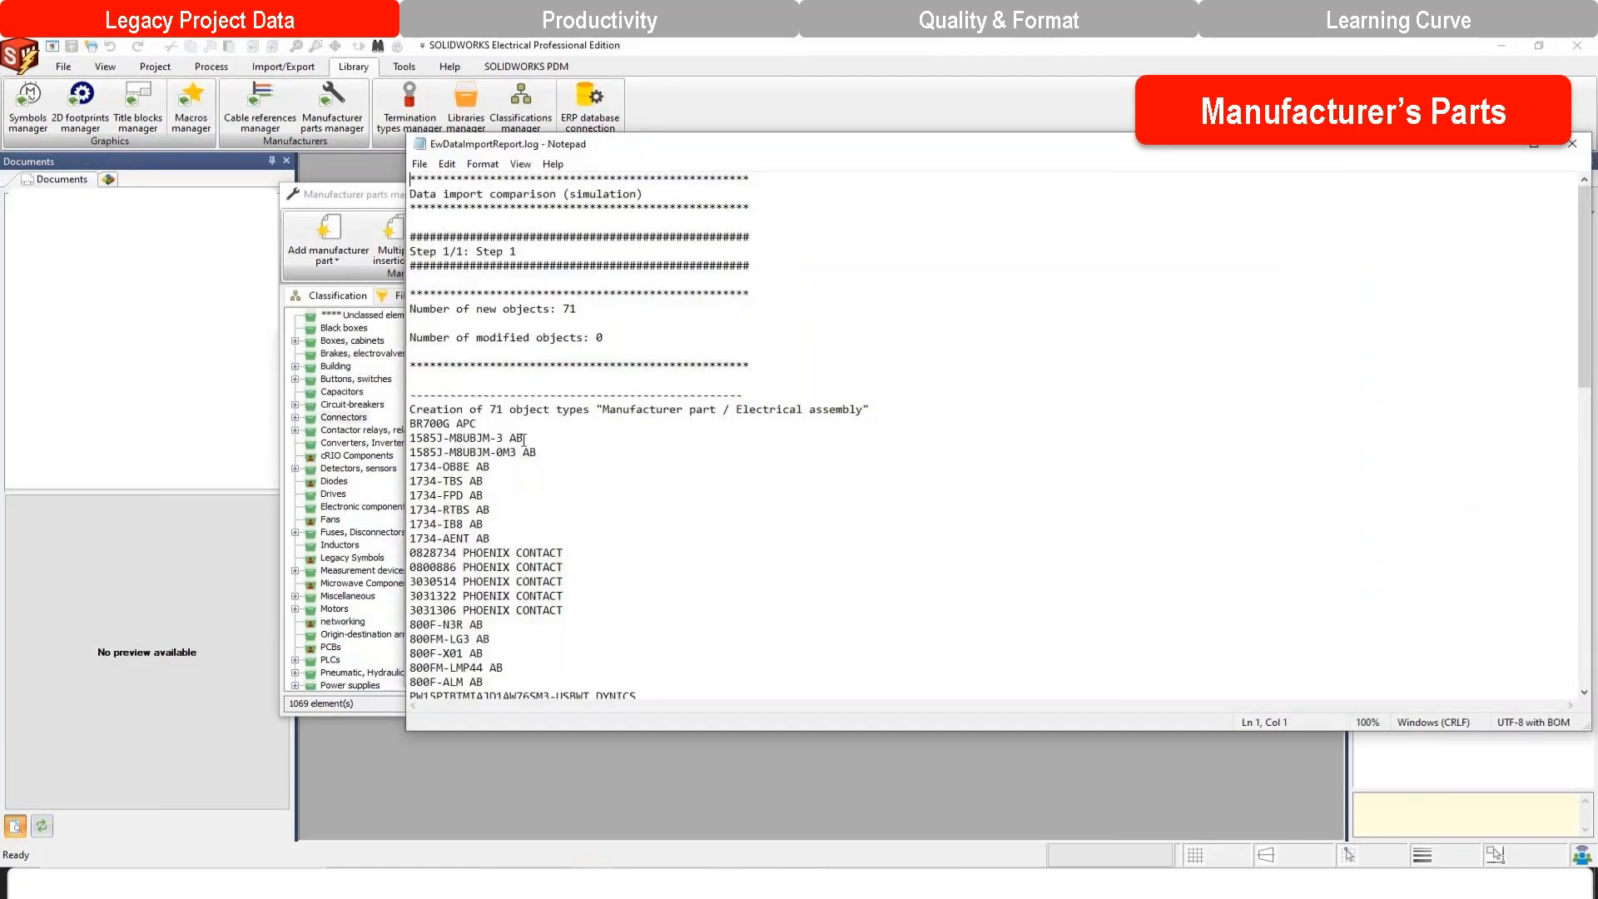
left_click(503, 310)
mouse_move(607, 337)
left_mouse_down()
mouse_move(557, 337)
mouse_move(596, 337)
left_mouse_up()
left_click_drag(457, 337, 532, 312)
scroll(551, 335, "down", 20)
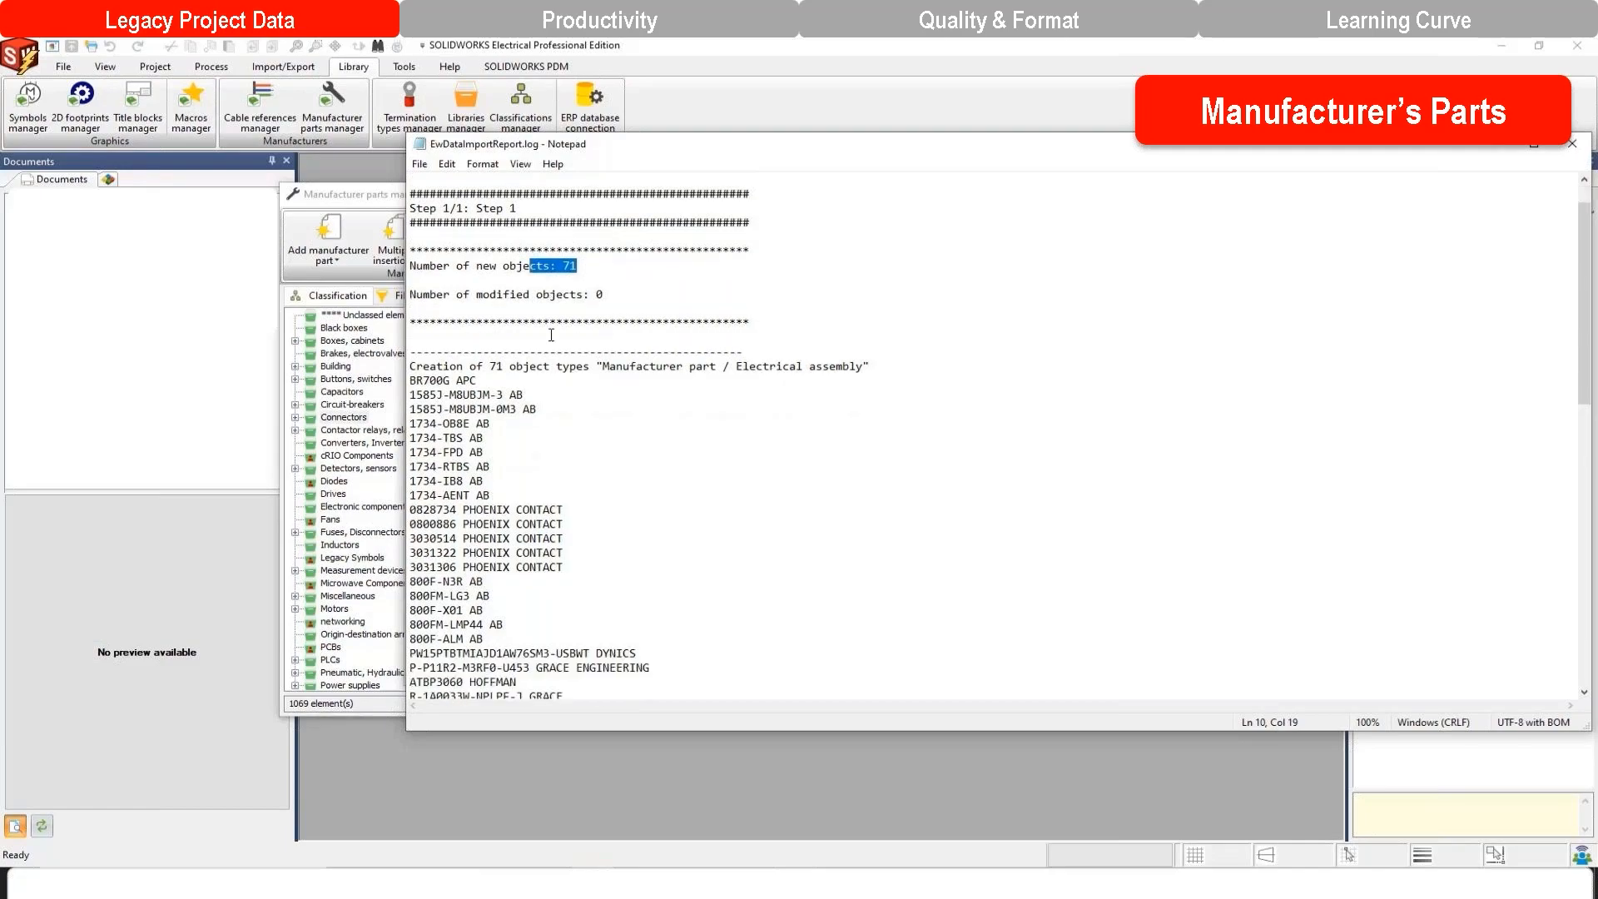
left_click_drag(547, 634, 471, 267)
scroll(625, 441, "up", 10)
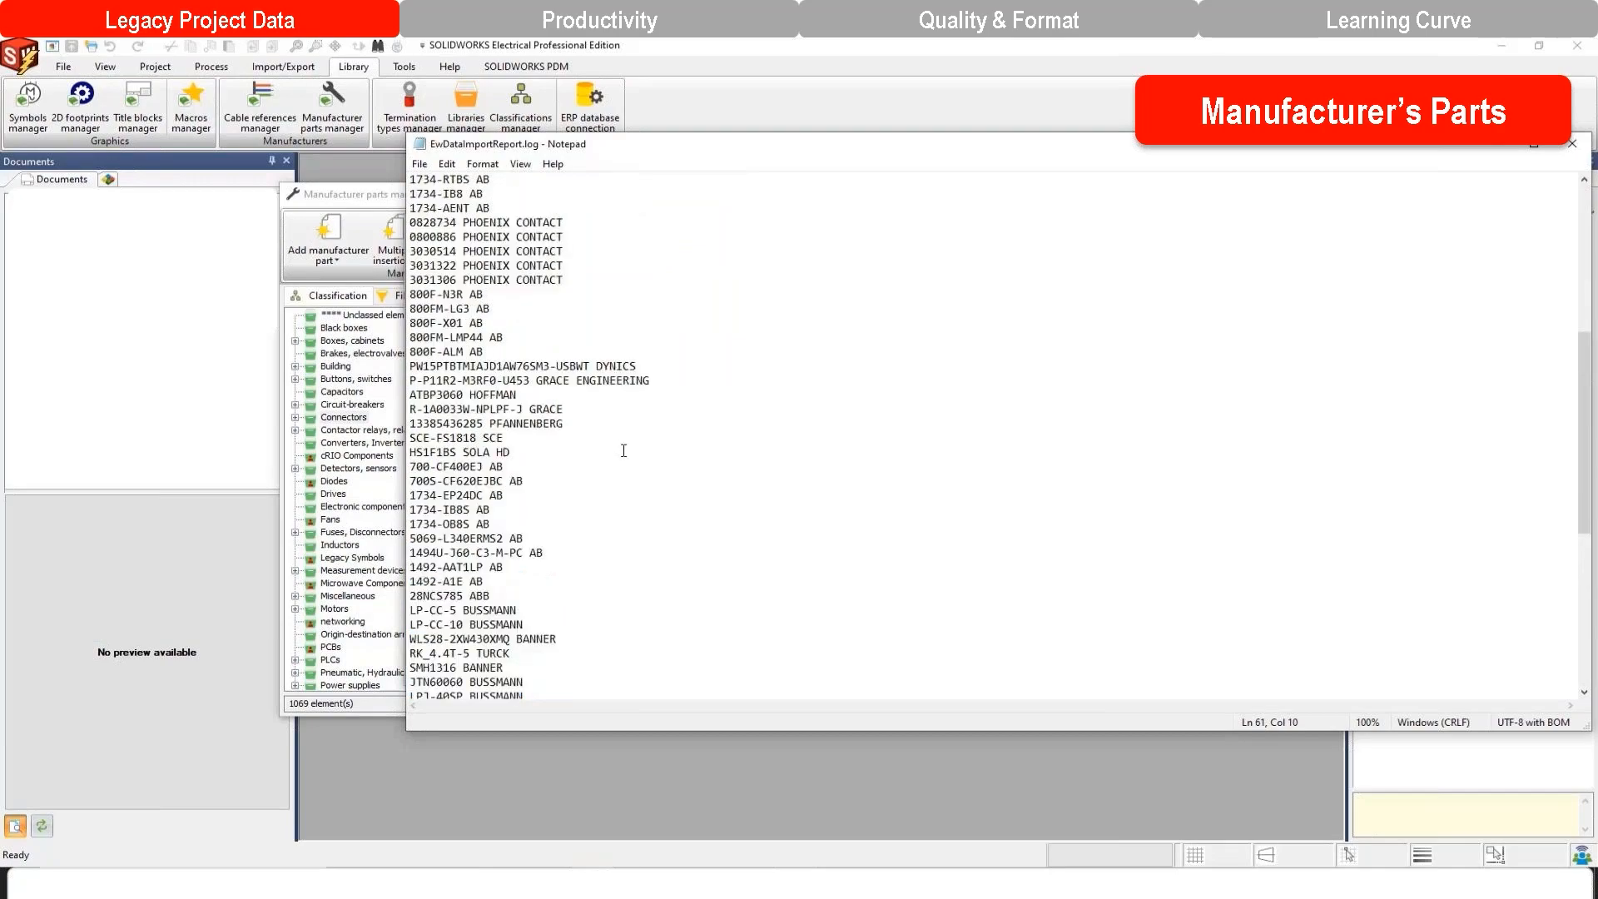
scroll(623, 450, "up", 8)
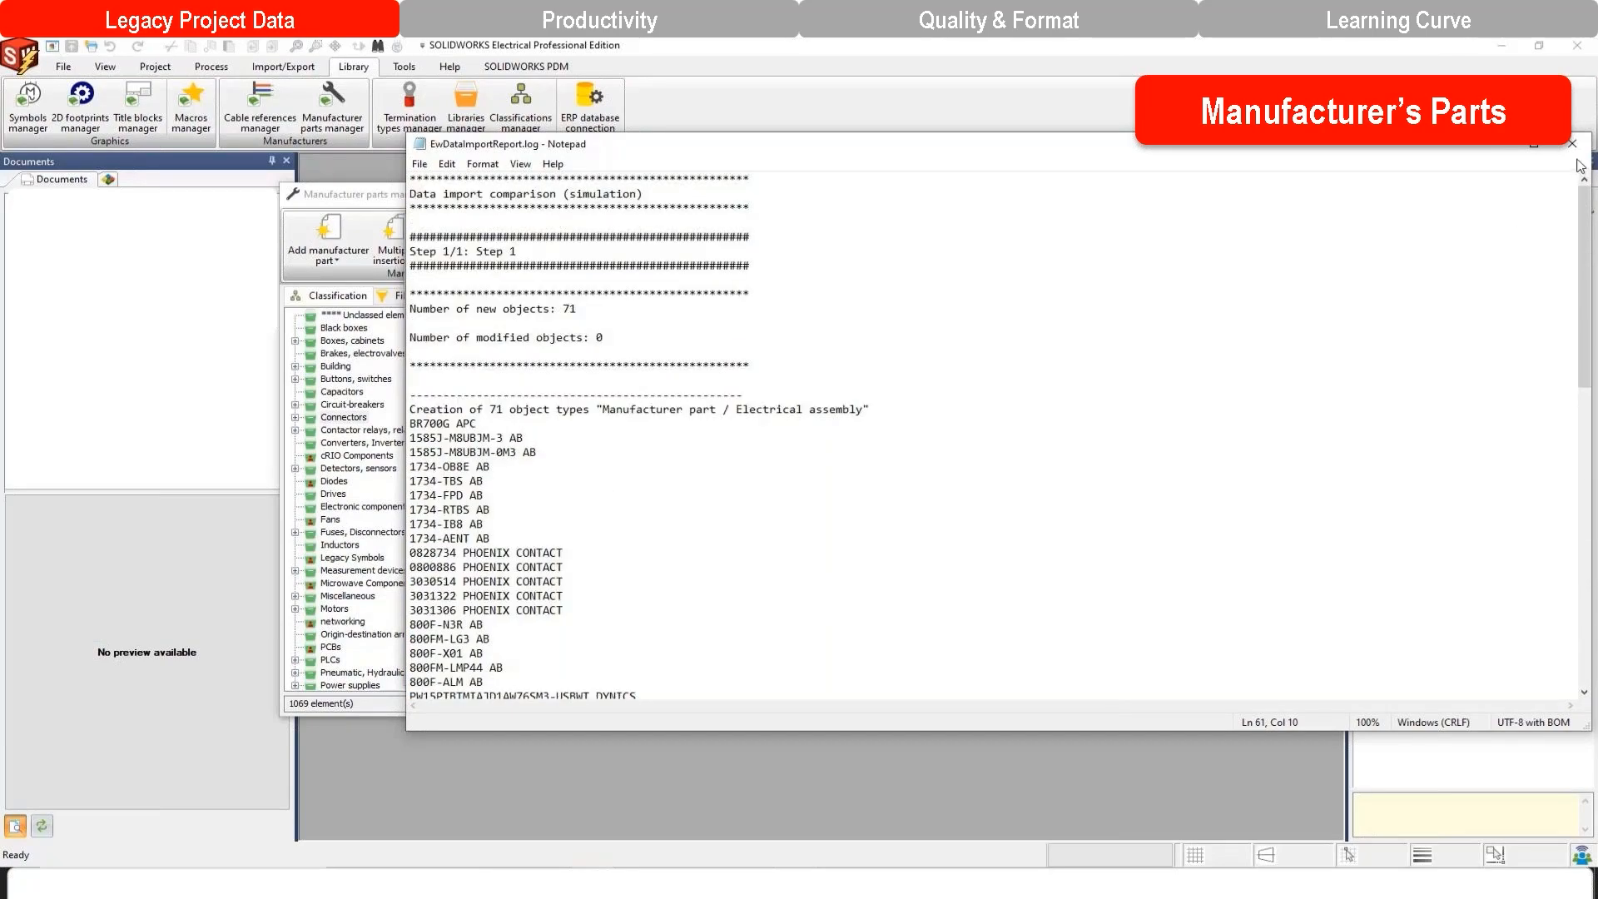
left_click(1573, 144)
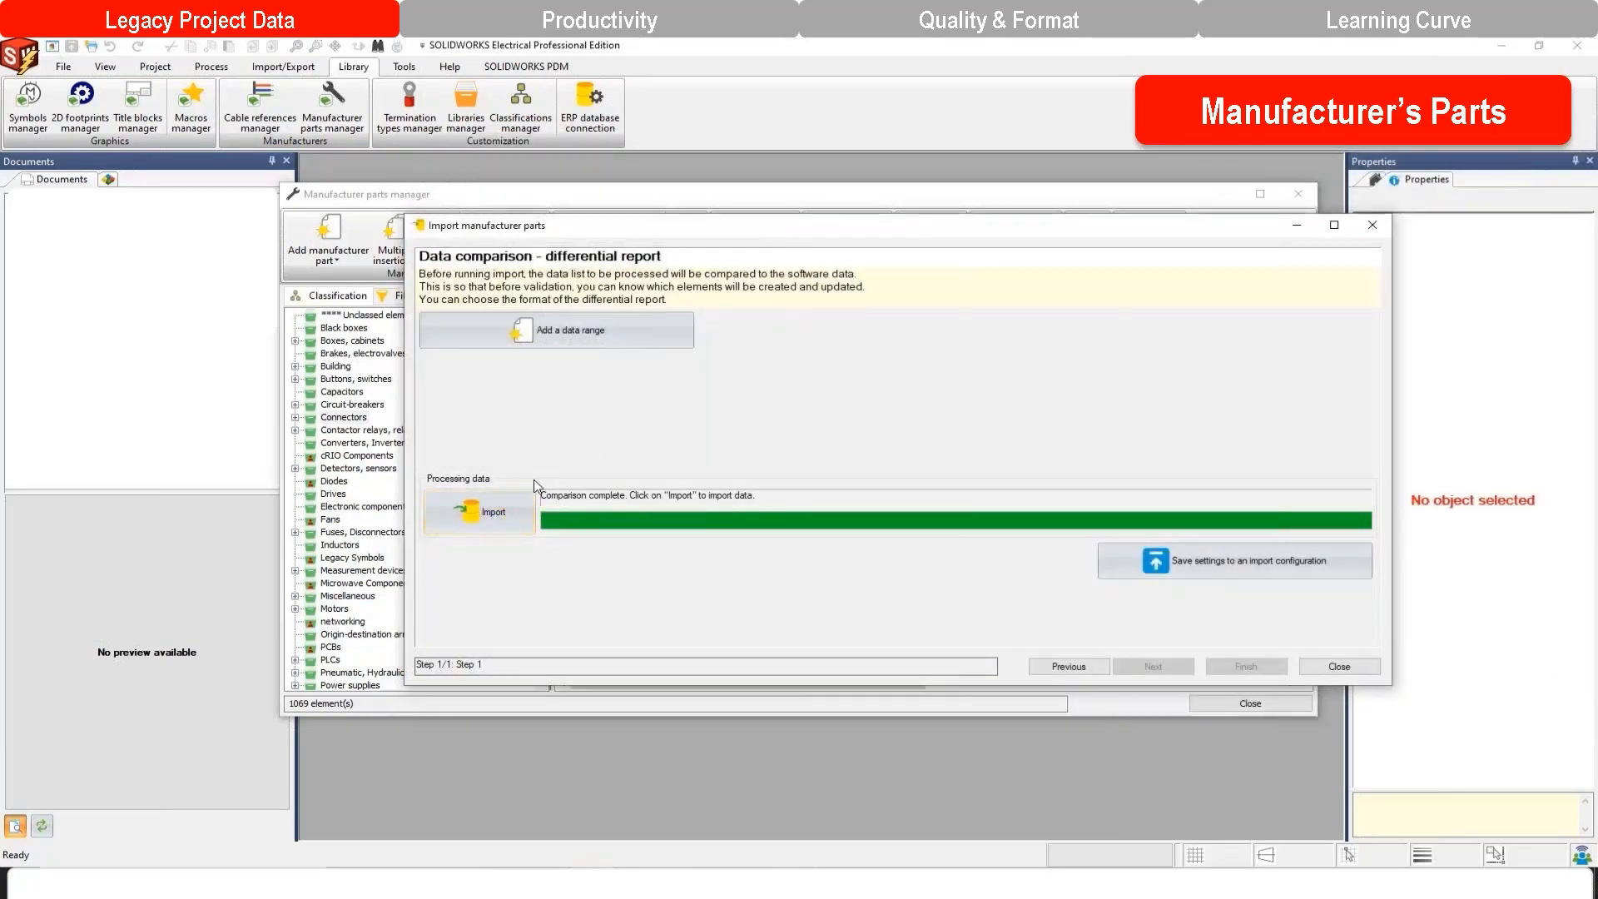
Import the compared manufacturer parts into the library and finish the import wizard.
left_click(493, 509)
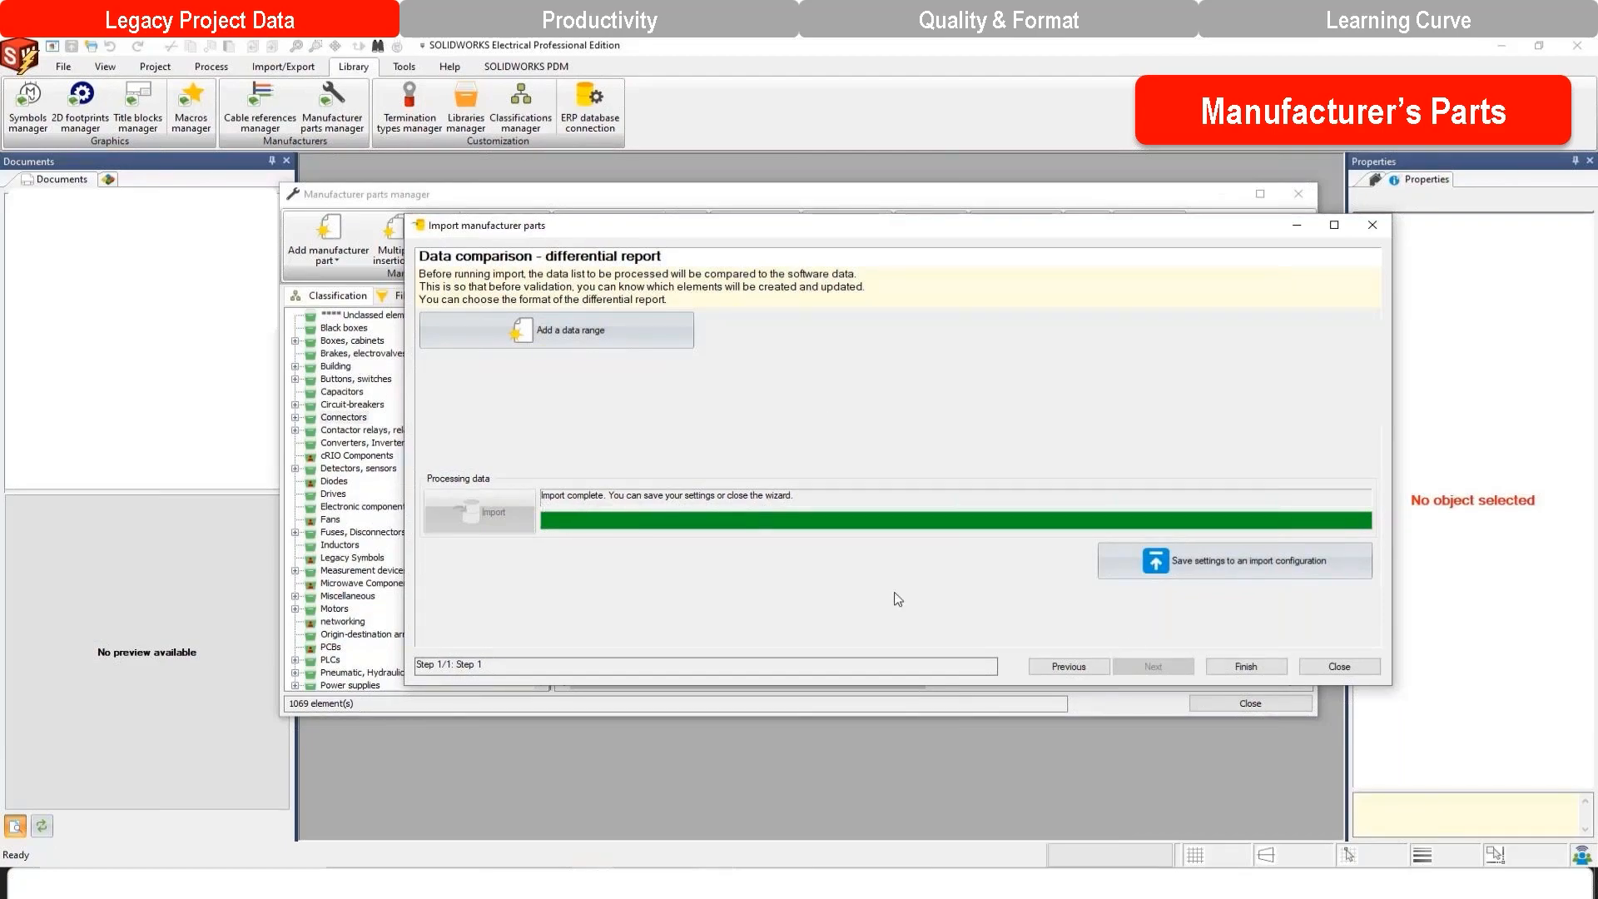
left_click(1246, 666)
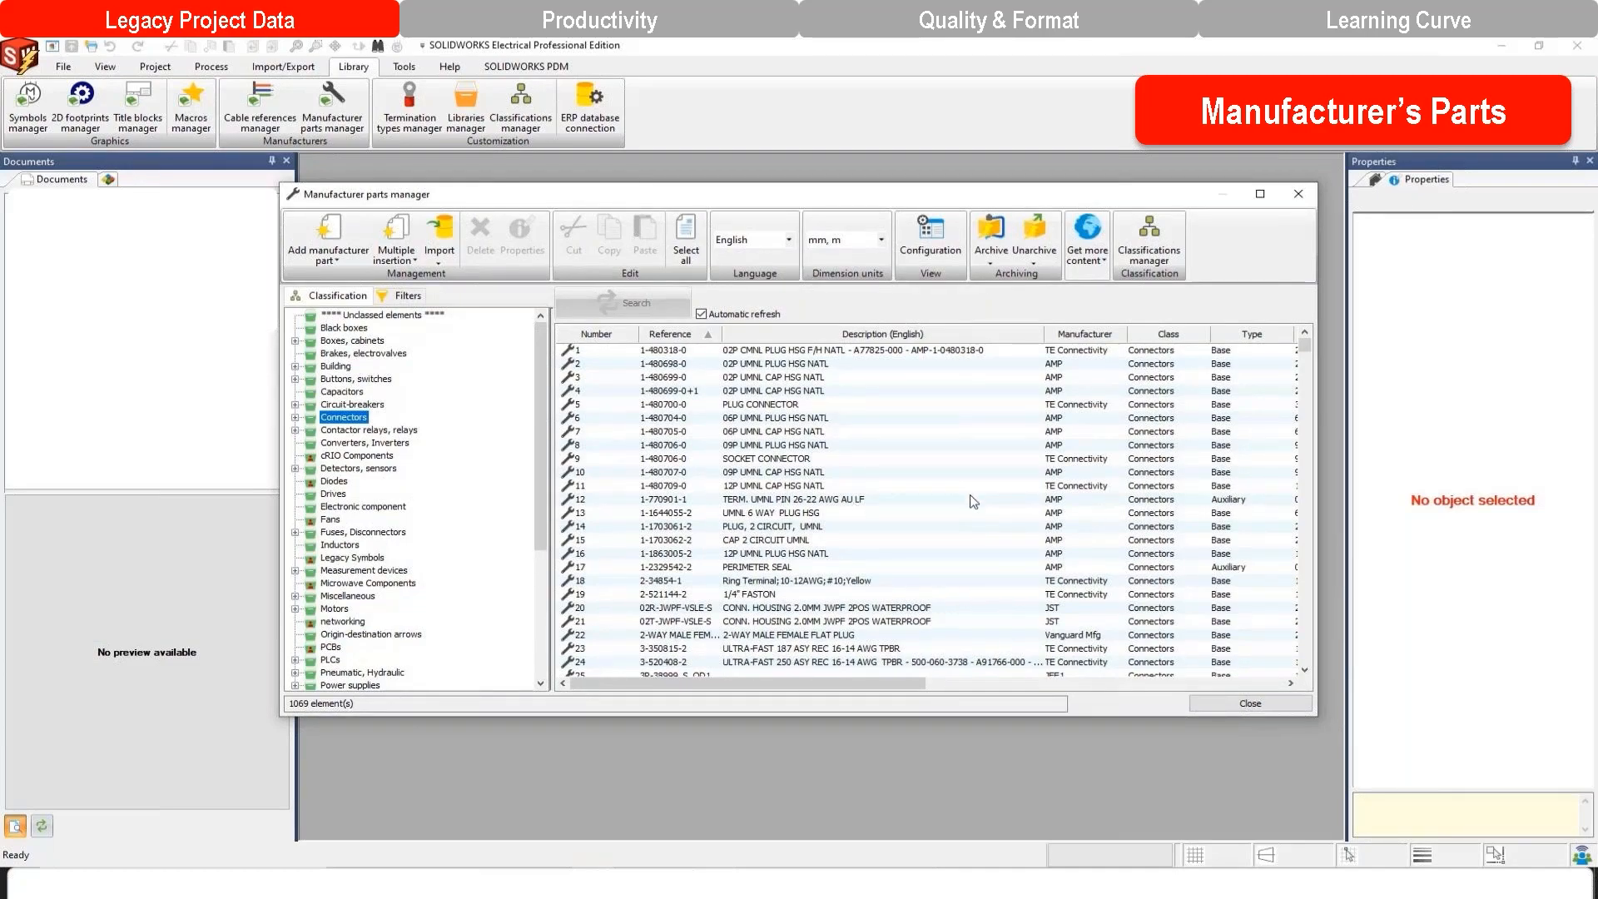
Filter the manufacturer parts by a creation date from 7/15/2020 and review the imported parts in the list.
left_click(417, 299)
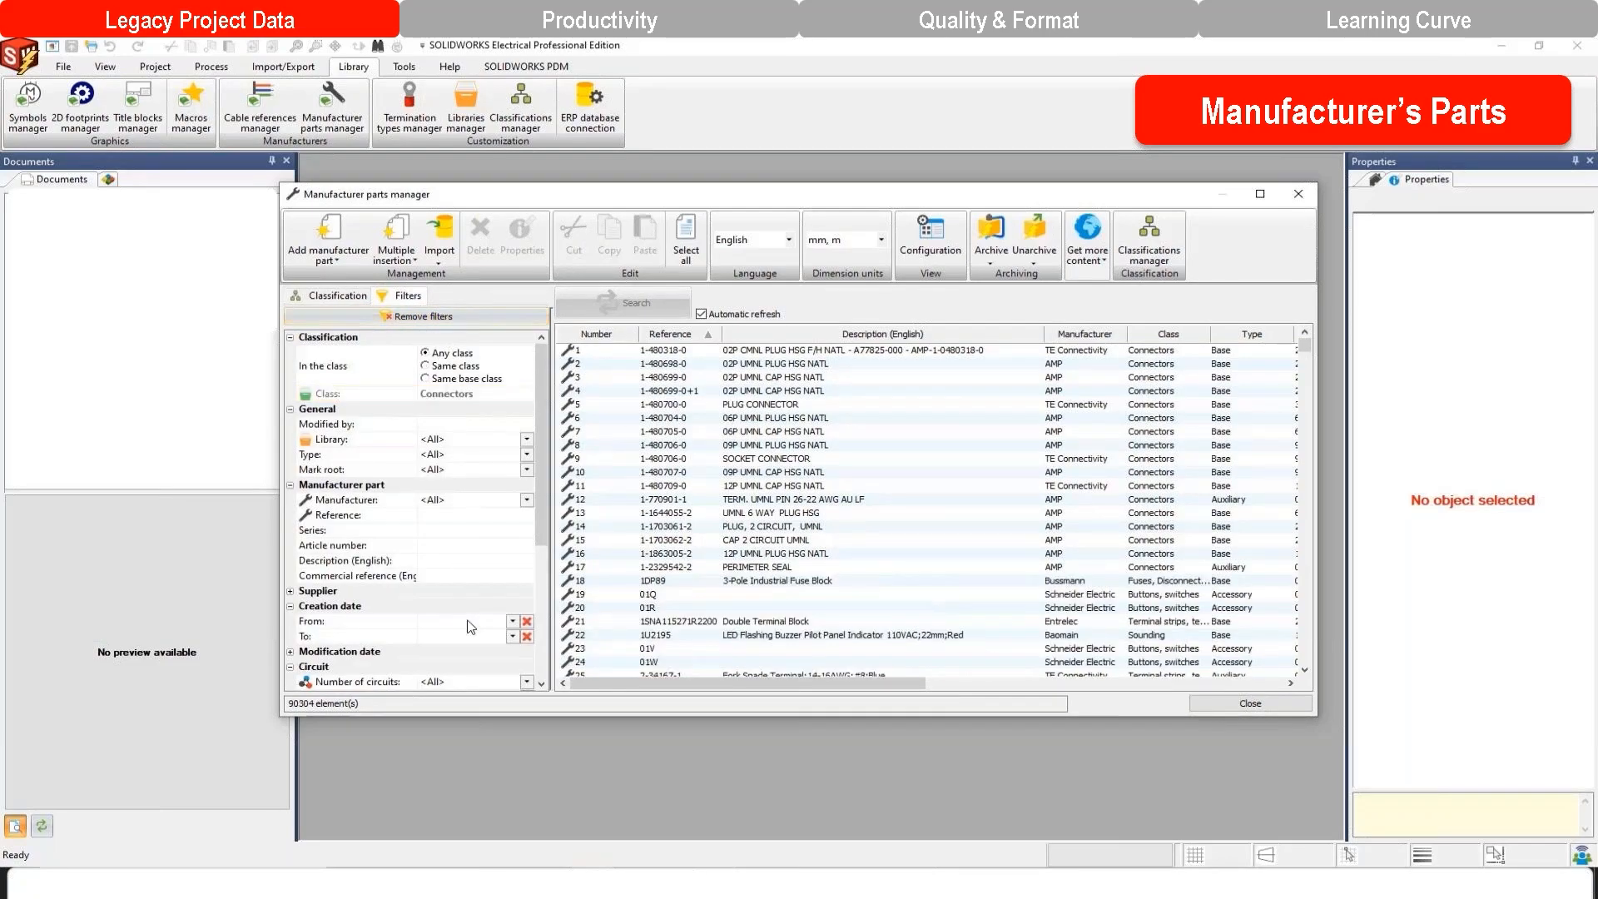
left_click(512, 621)
left_click(457, 749)
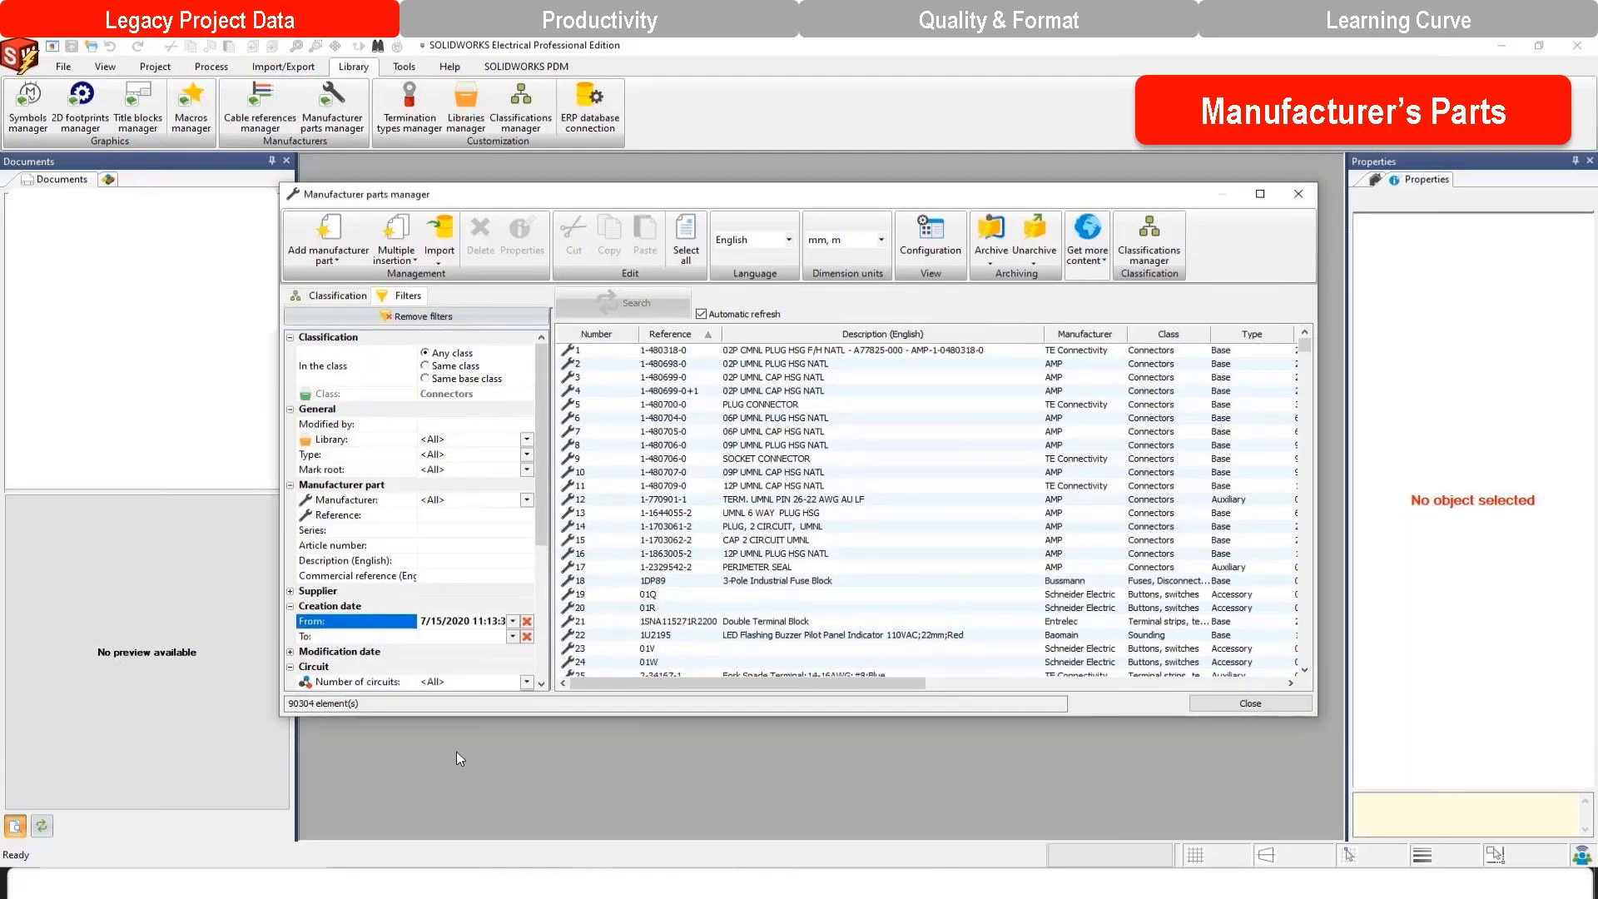
scroll(790, 397, "down", 15)
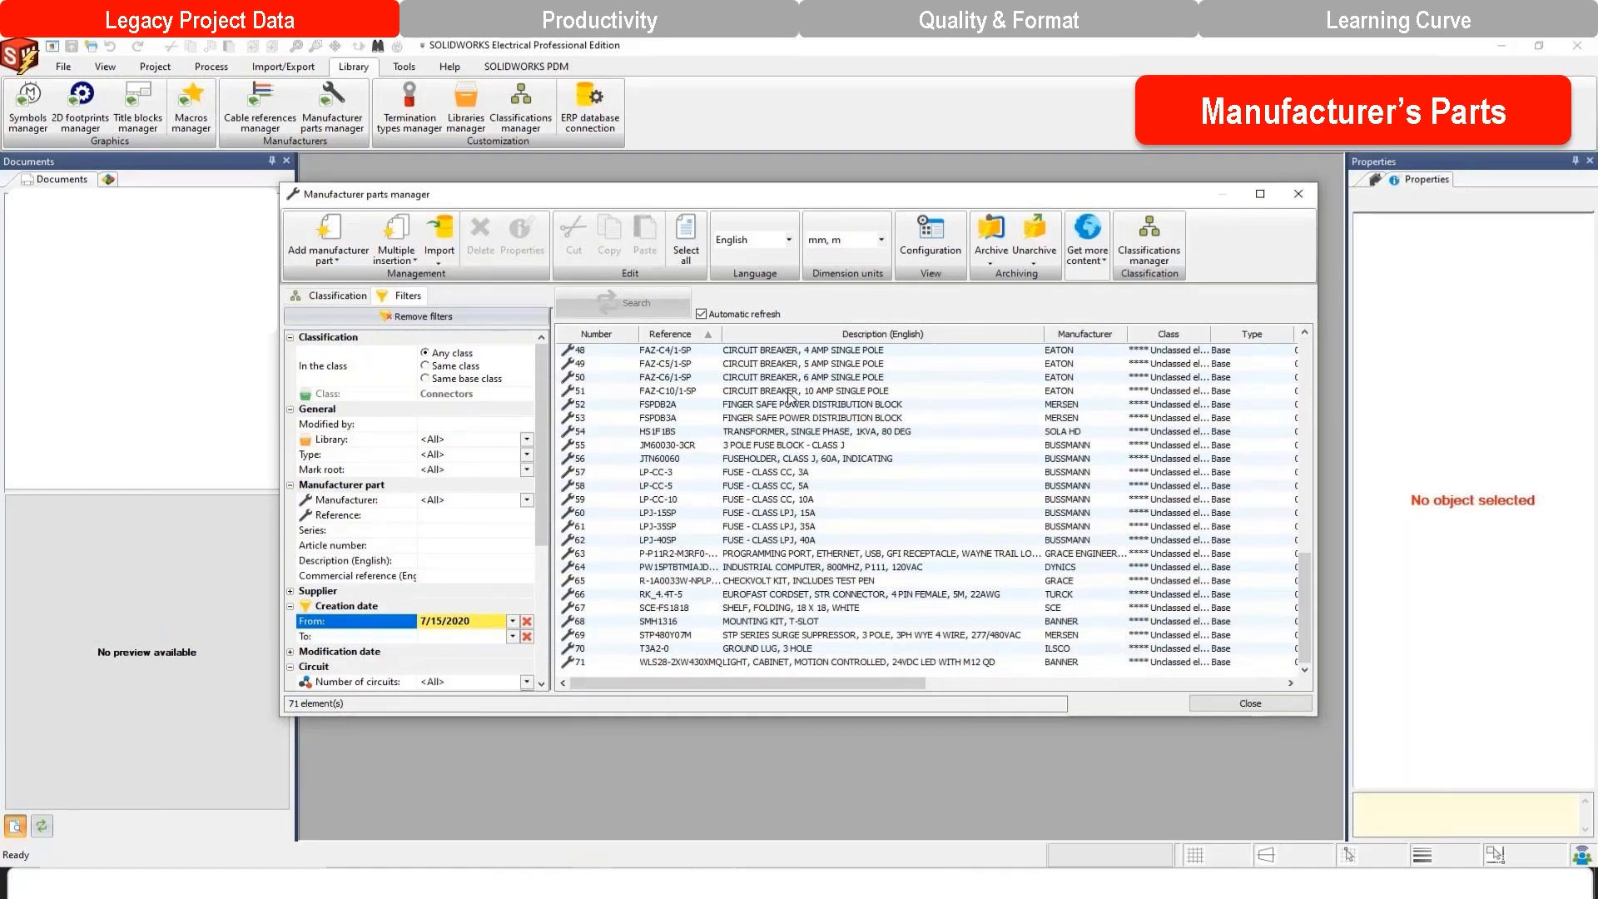
scroll(789, 397, "up", 15)
scroll(790, 403, "down", 15)
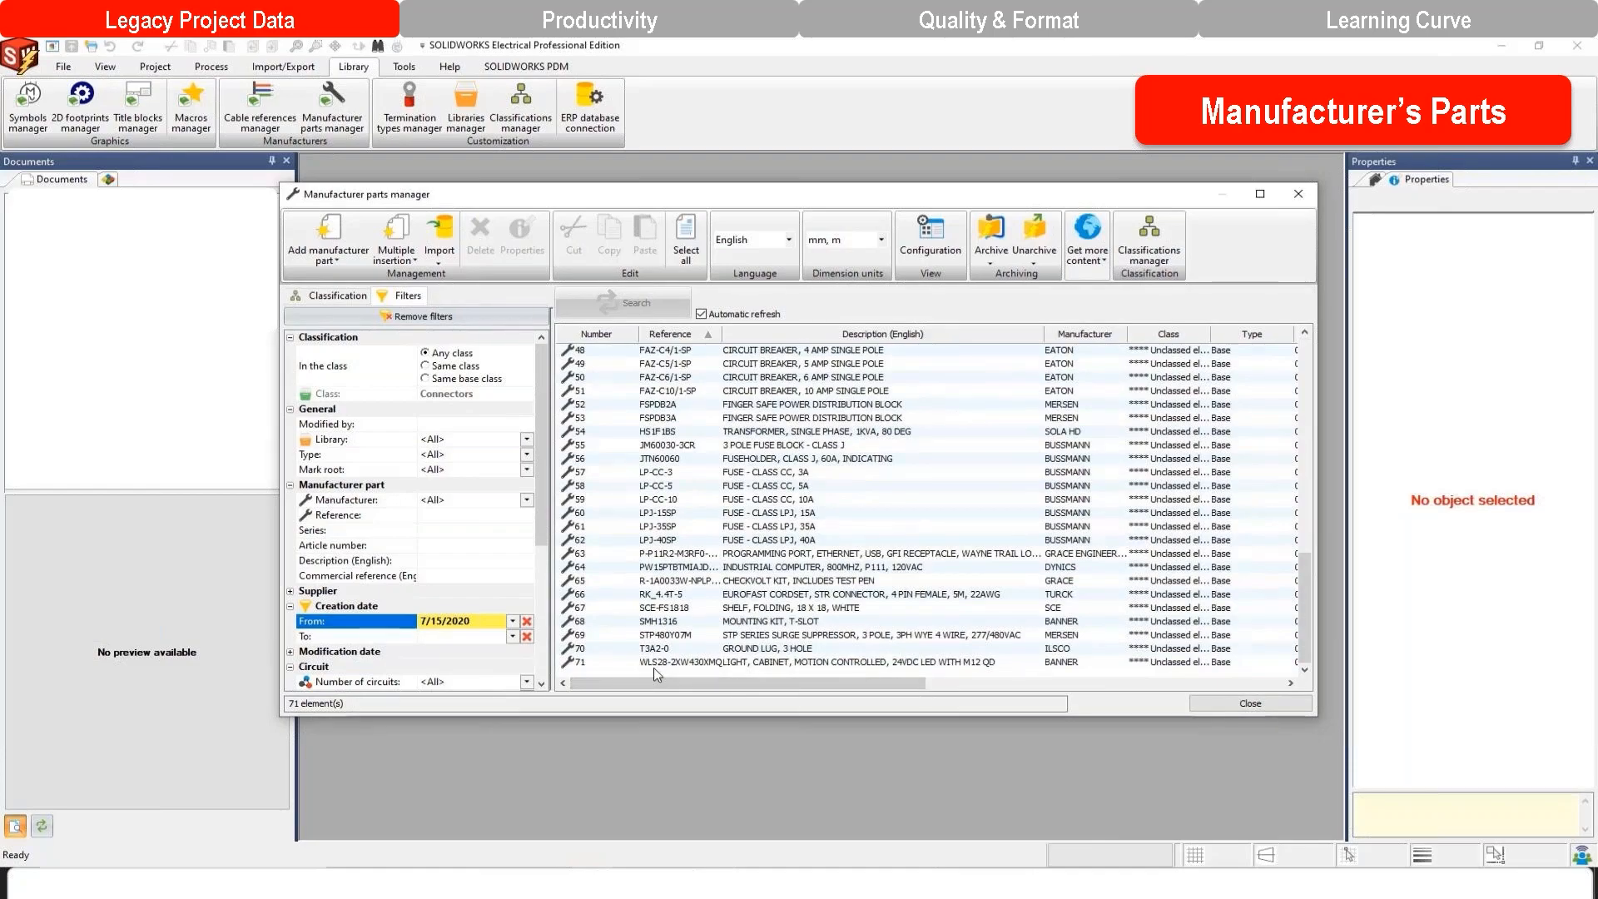
scroll(683, 649, "up", 14)
scroll(712, 630, "up", 2)
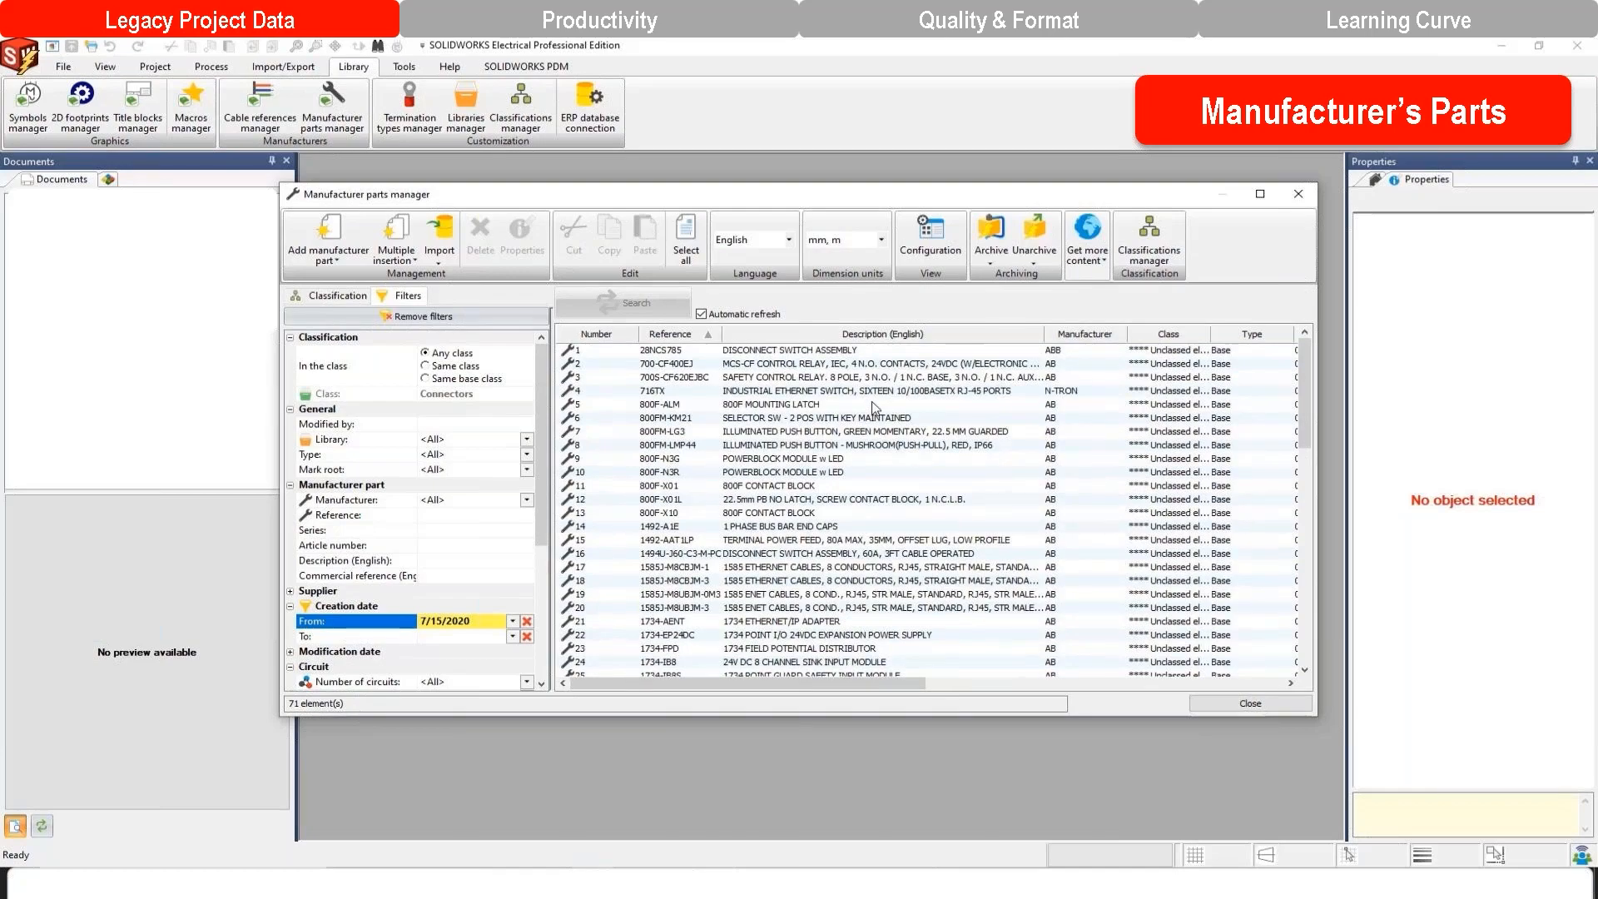
Open the properties of part 700S-CF620EJBC and examine its general, information and illustration data.
double_click(746, 377)
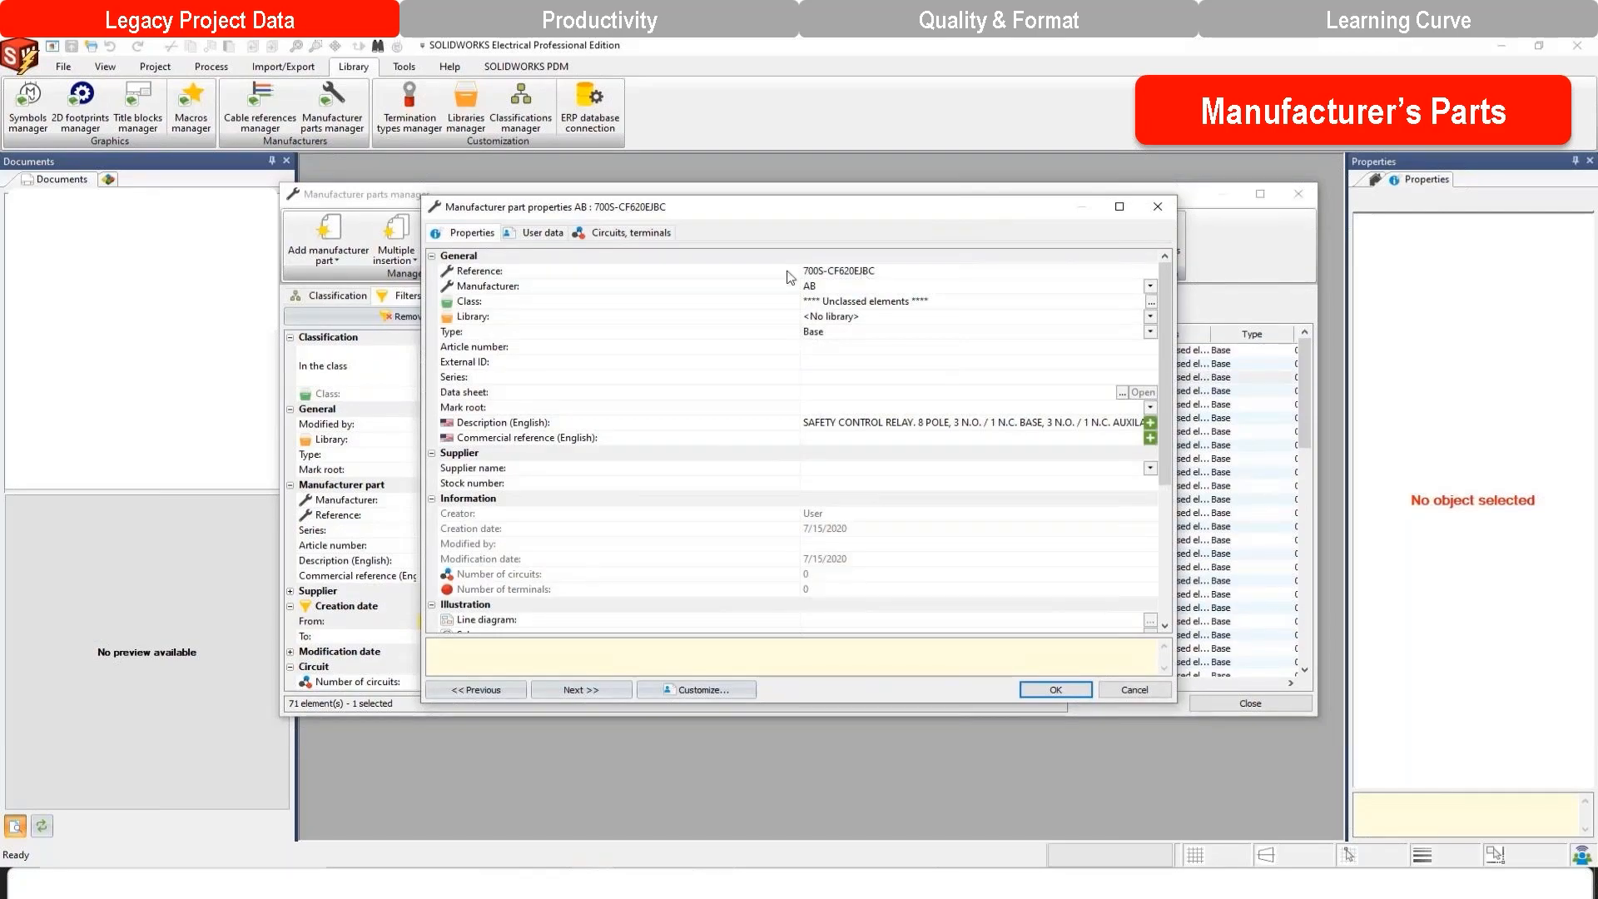
left_click(870, 427)
key("Delete")
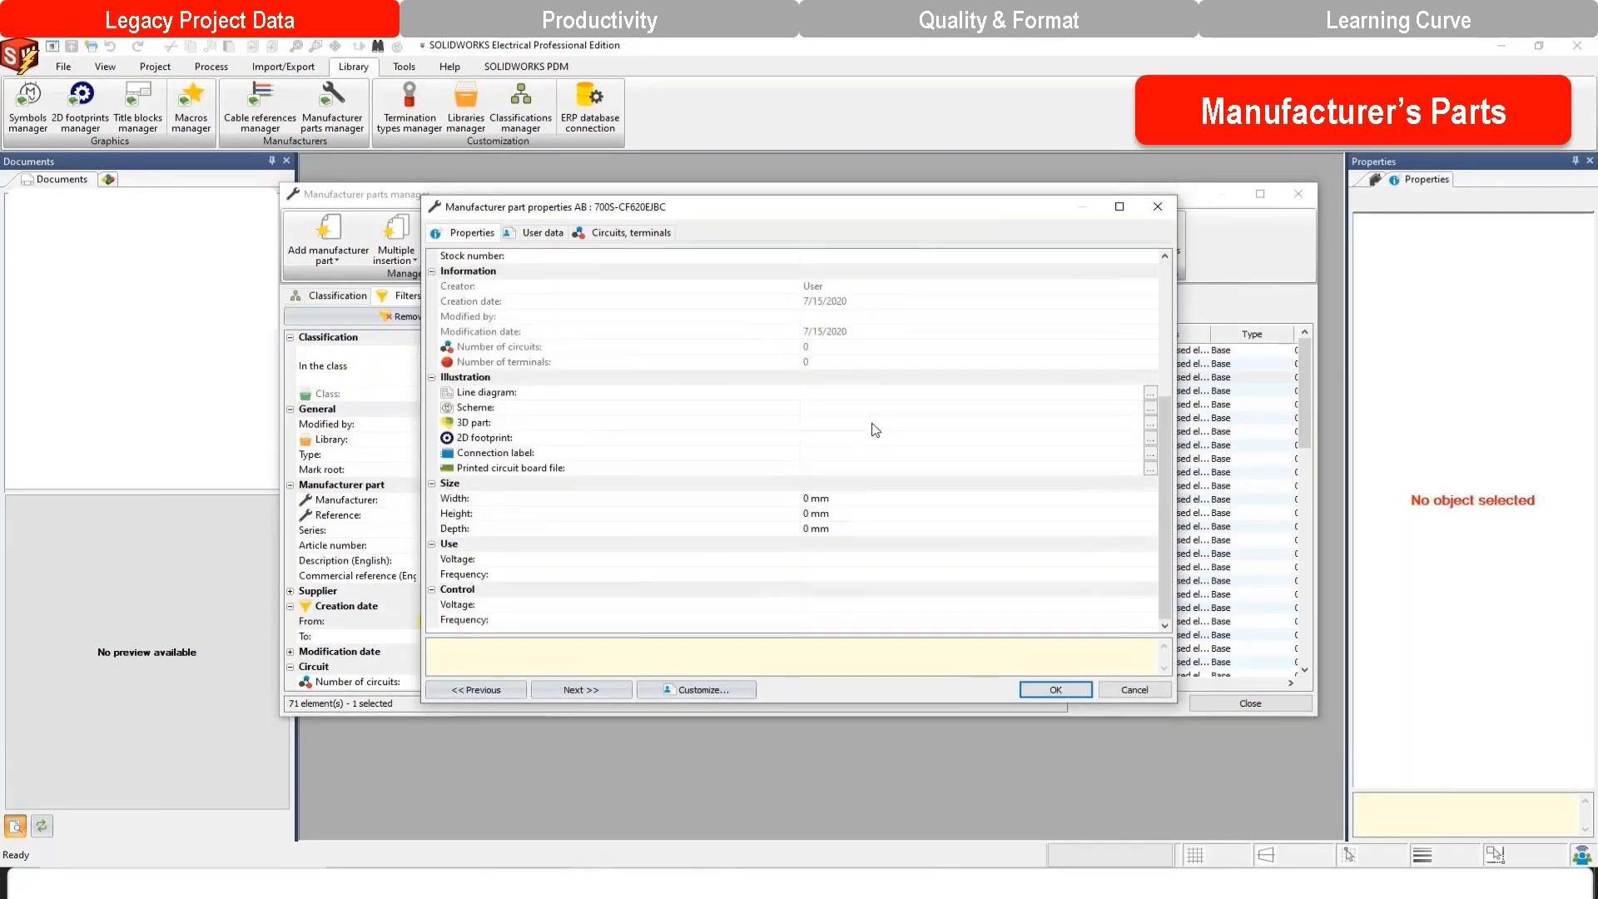
scroll(875, 429, "up", 5)
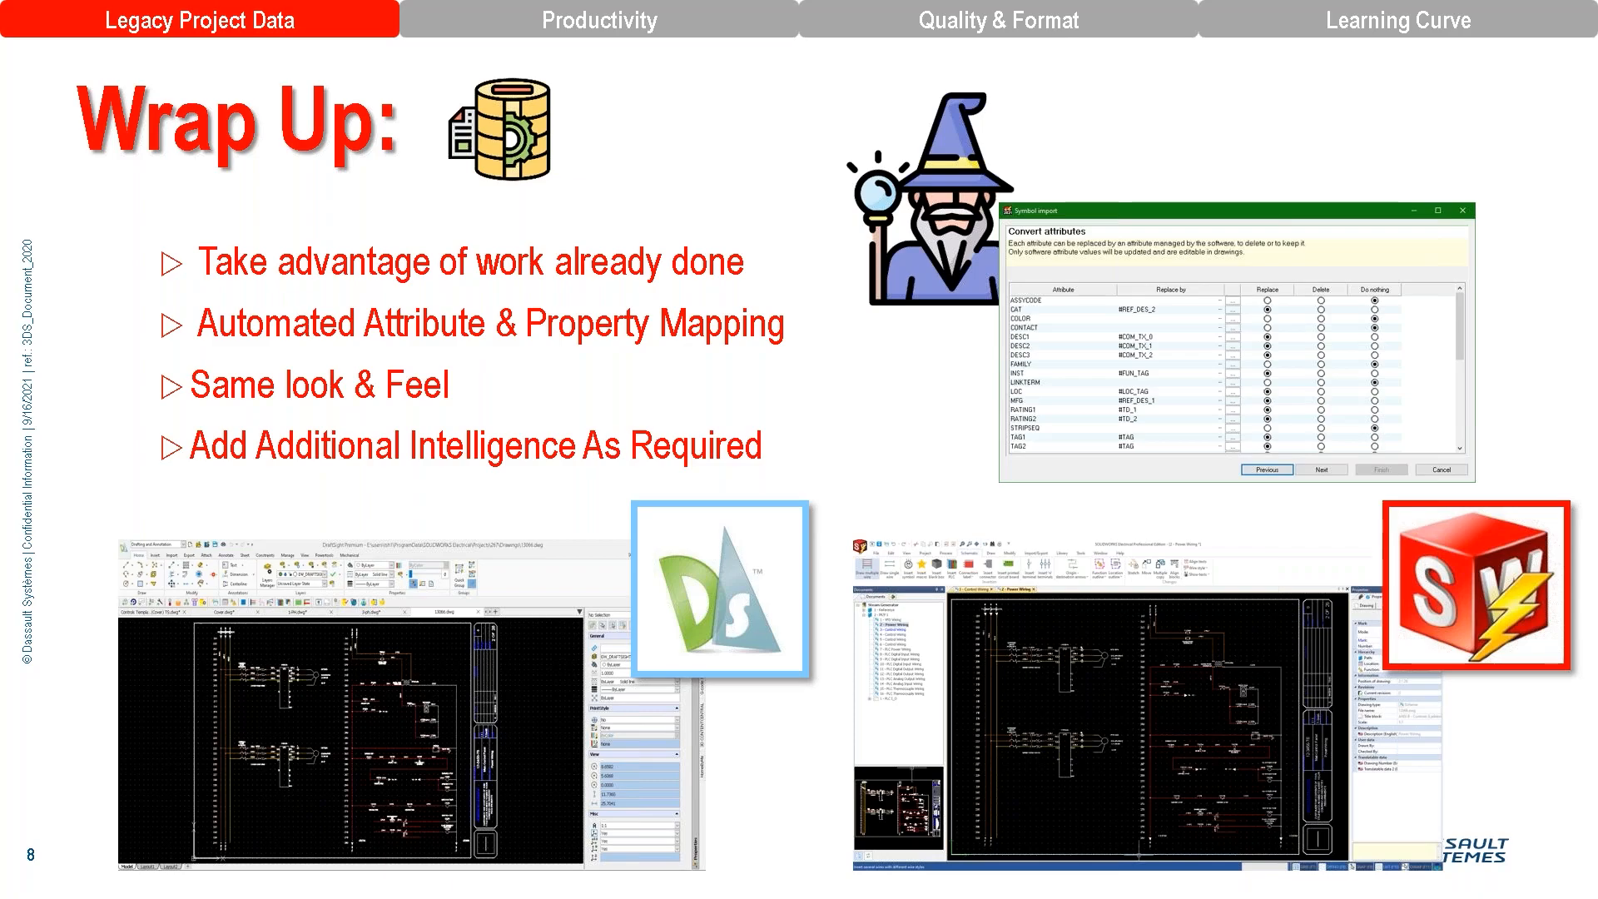
key("Right")
mouse_move(413, 778)
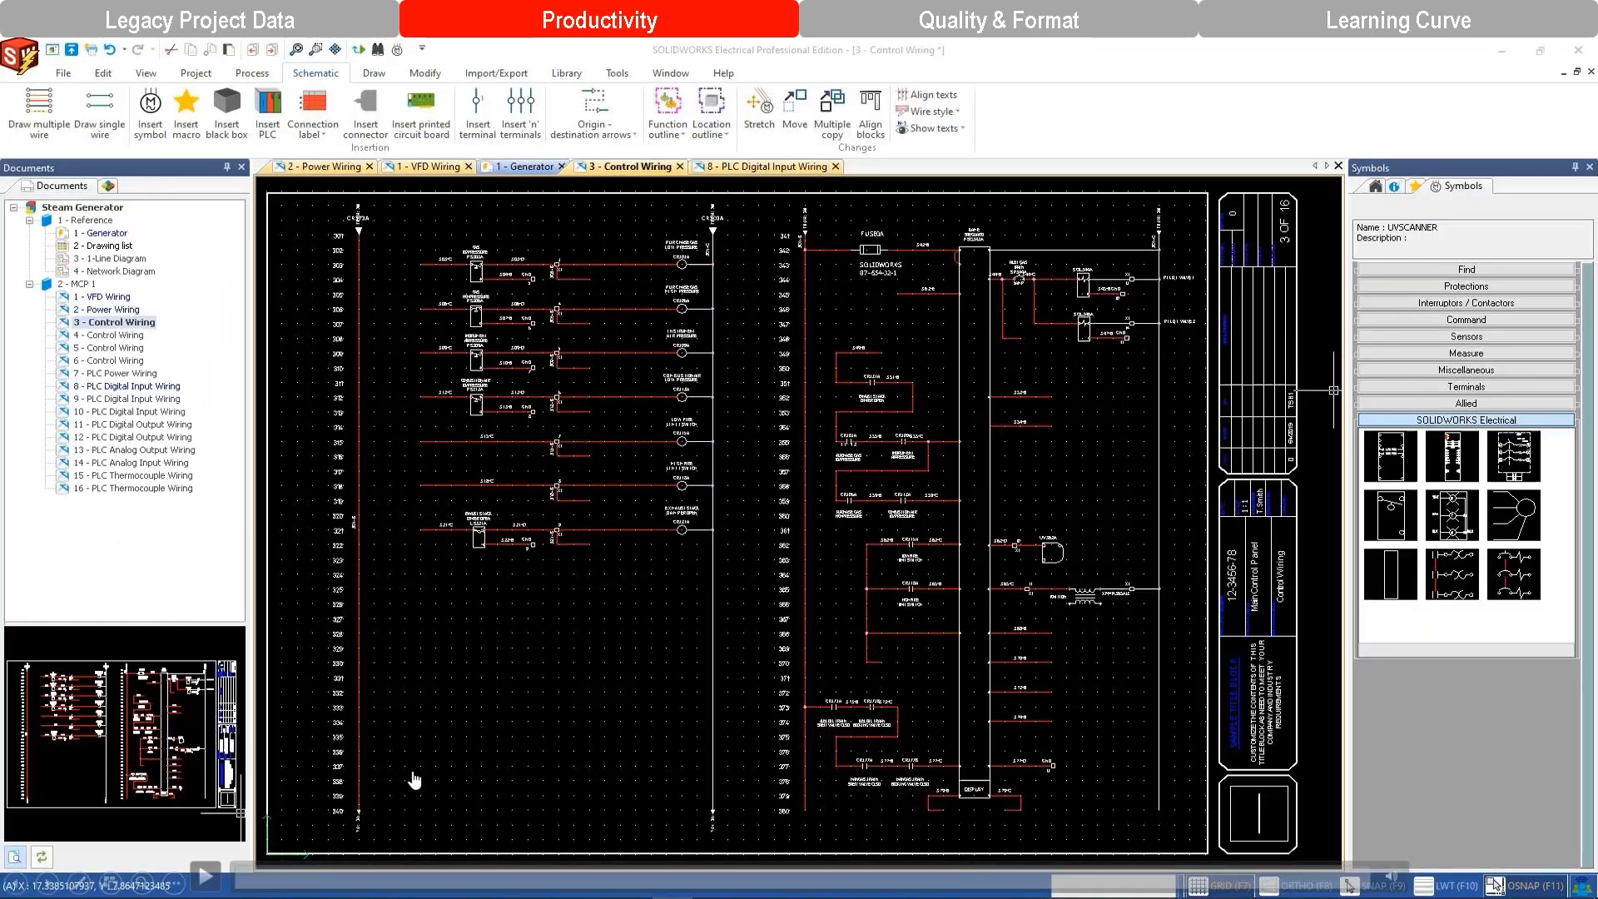
left_click(206, 884)
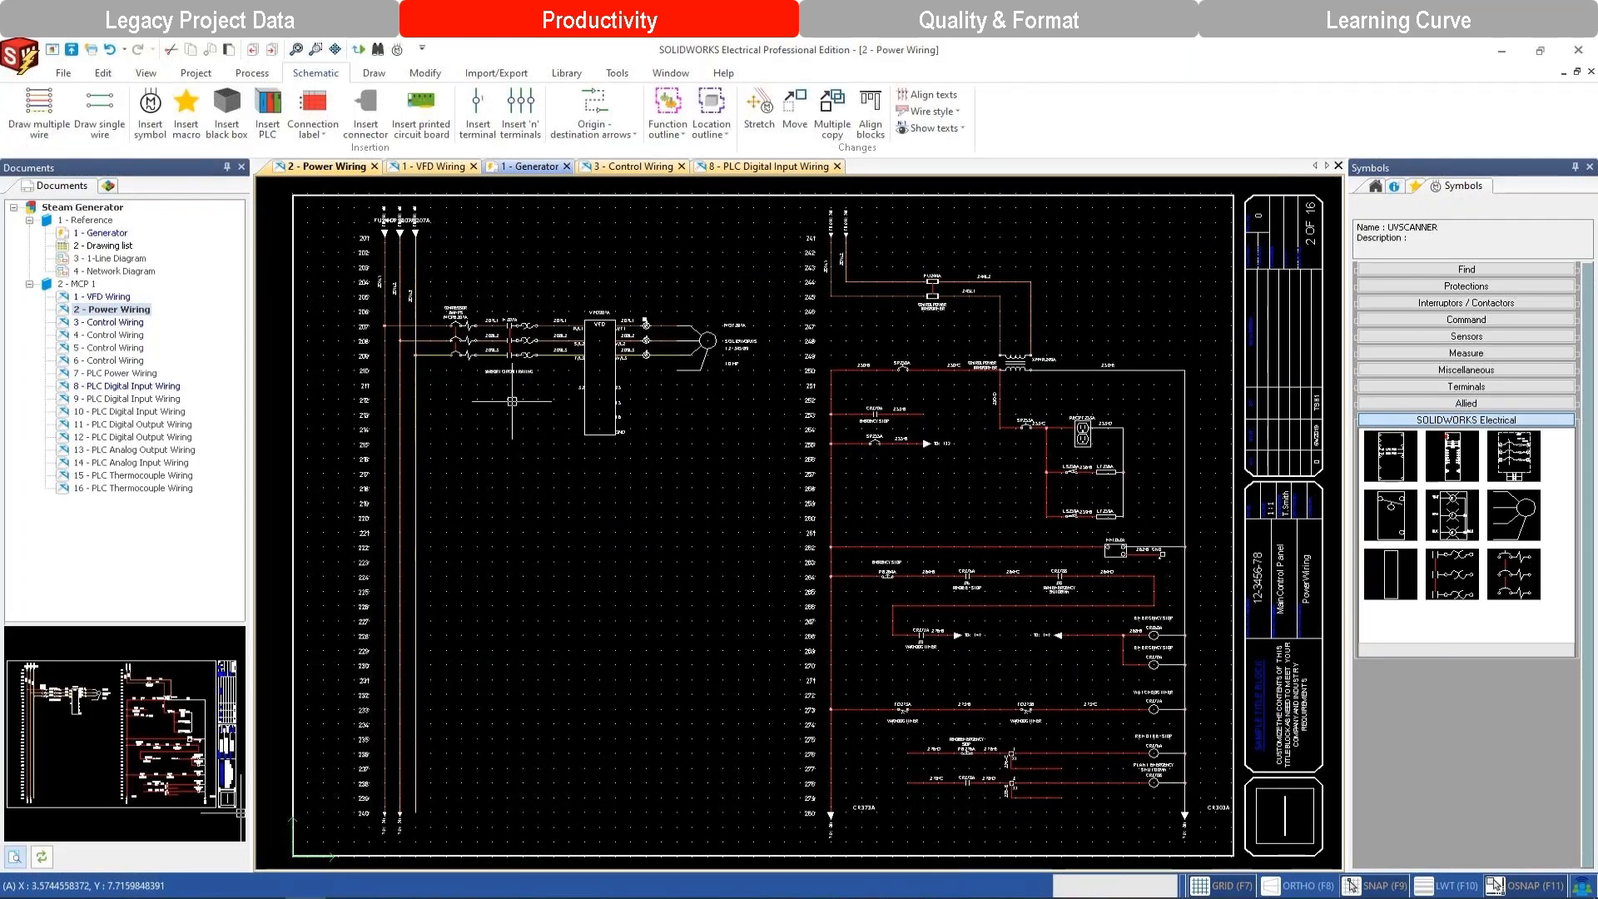
Draw three-phase 10 AWG Power 480V wires across rows 219 to 221 from the vertical power lines on the Power Wiring drawing.
left_click(42, 103)
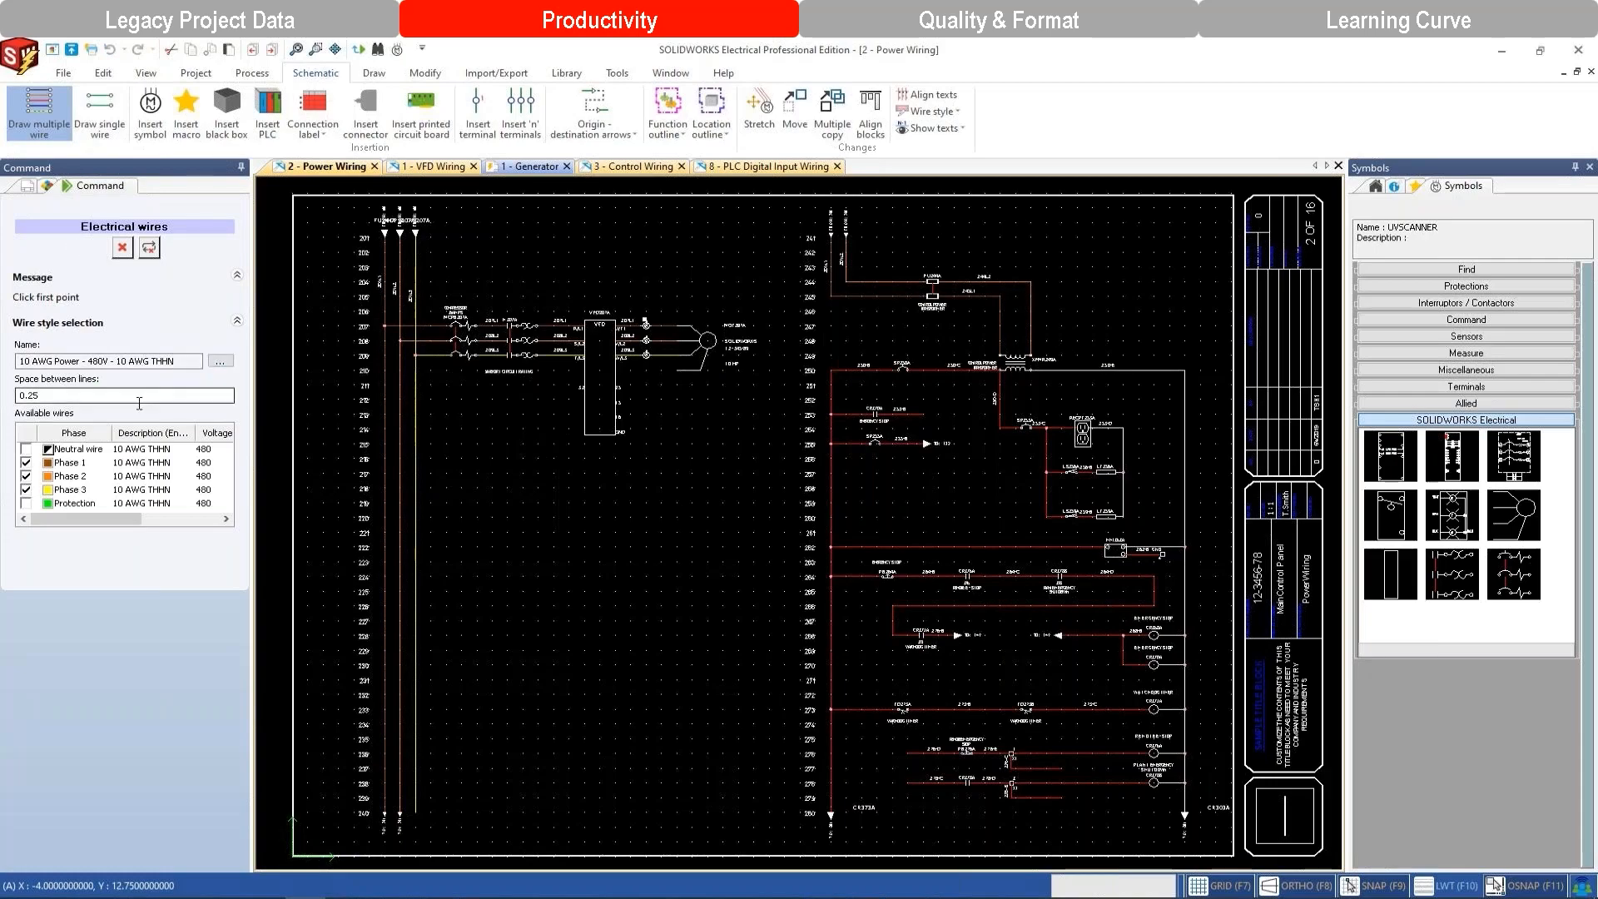
left_click(354, 503)
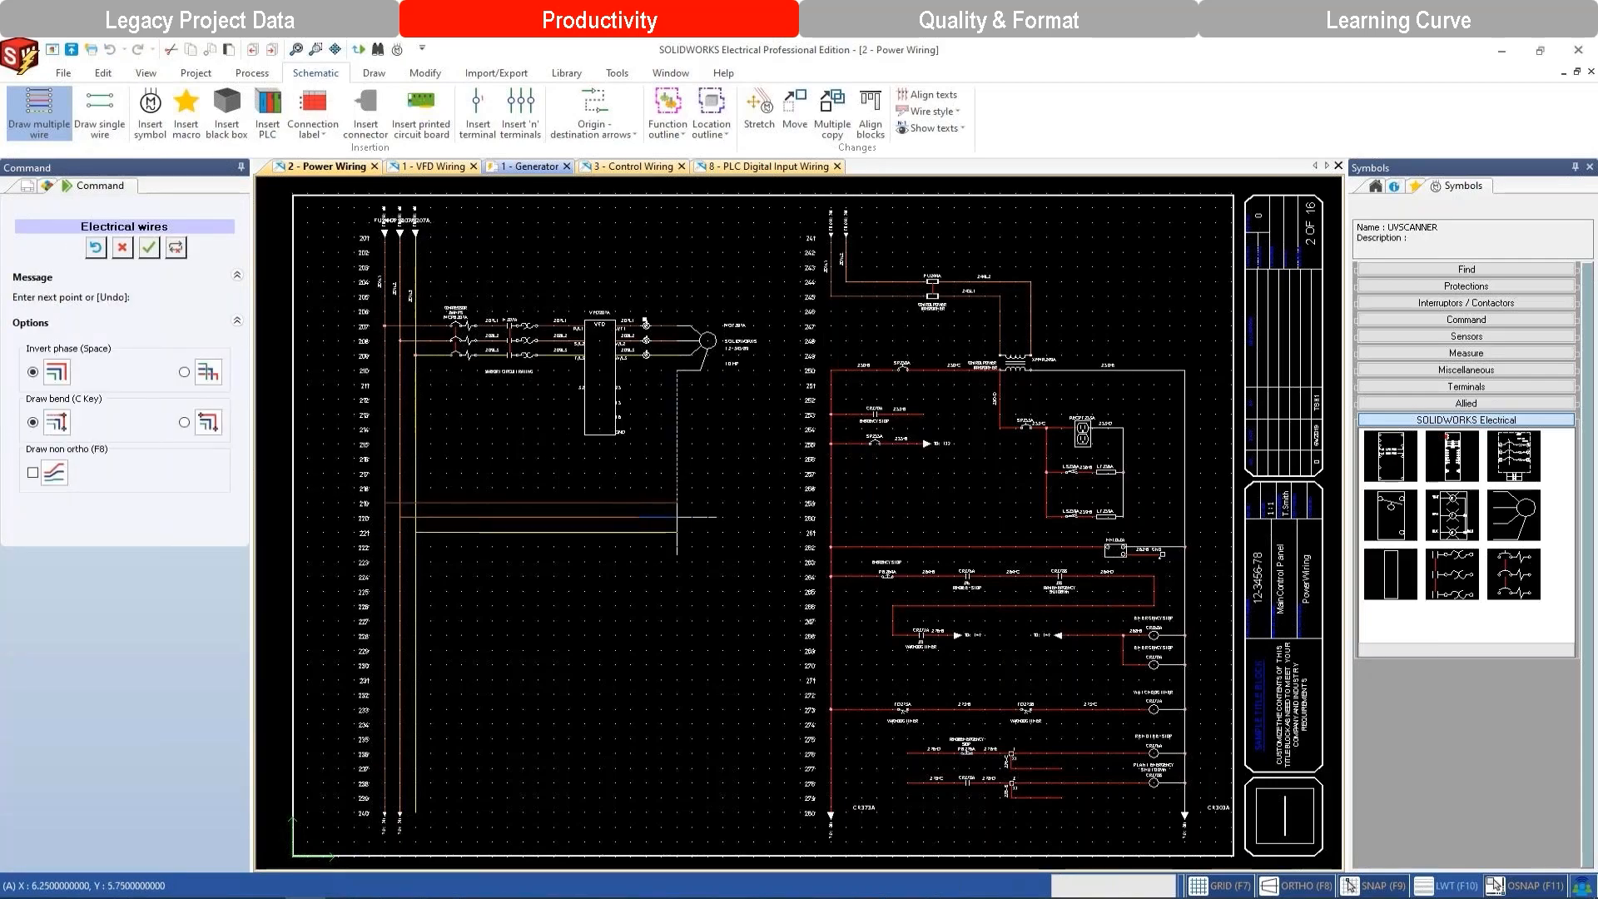
right_click(677, 517)
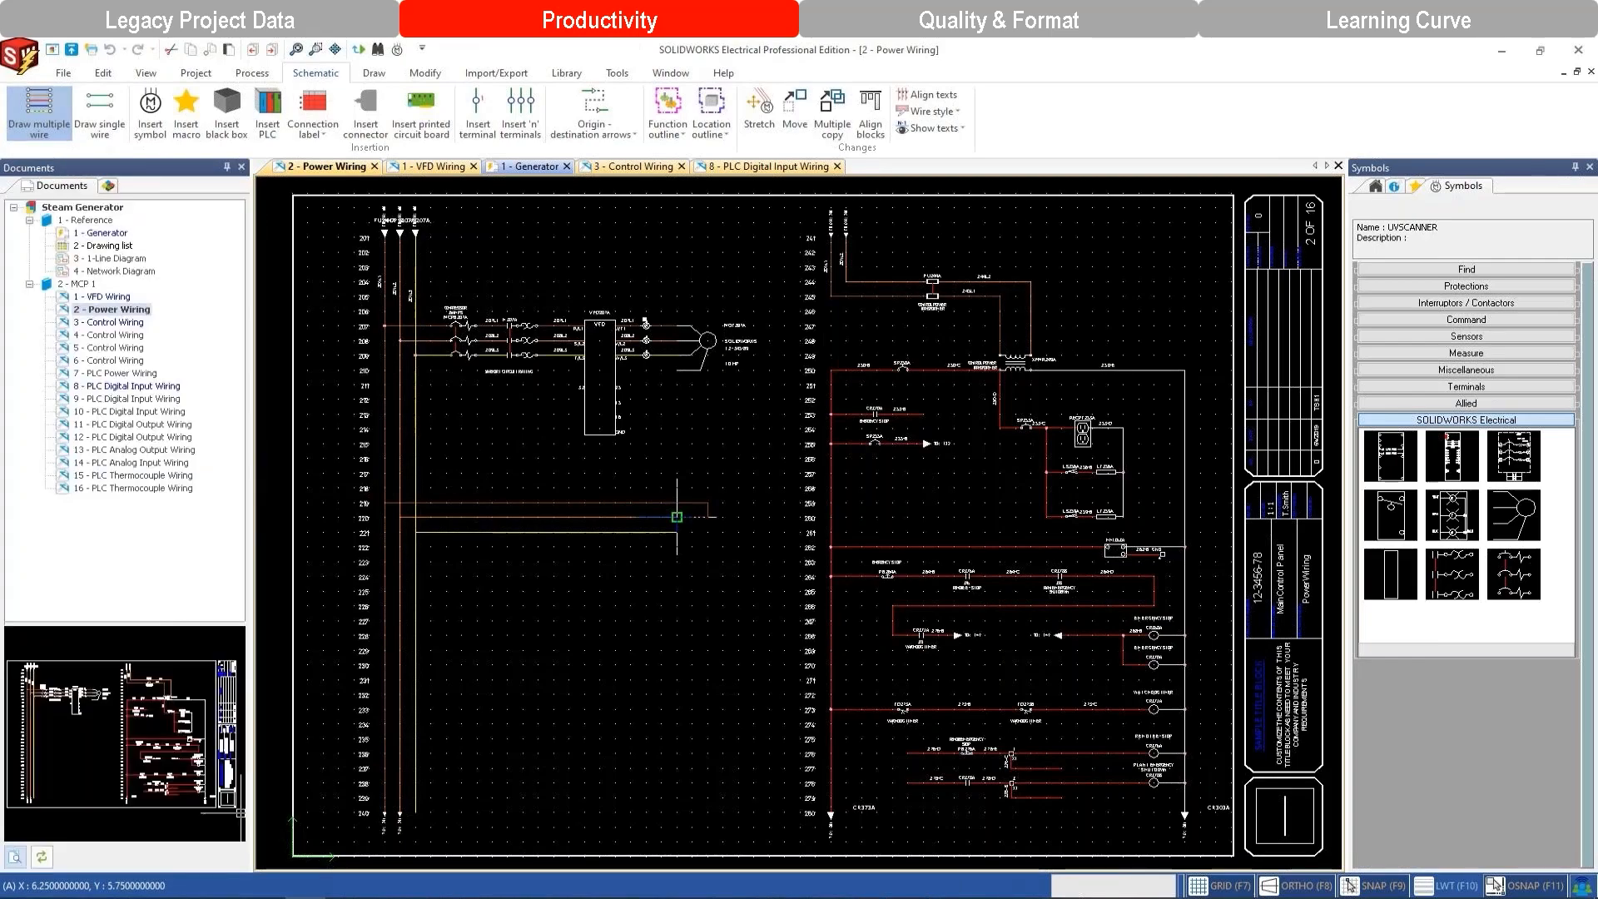
key("Escape")
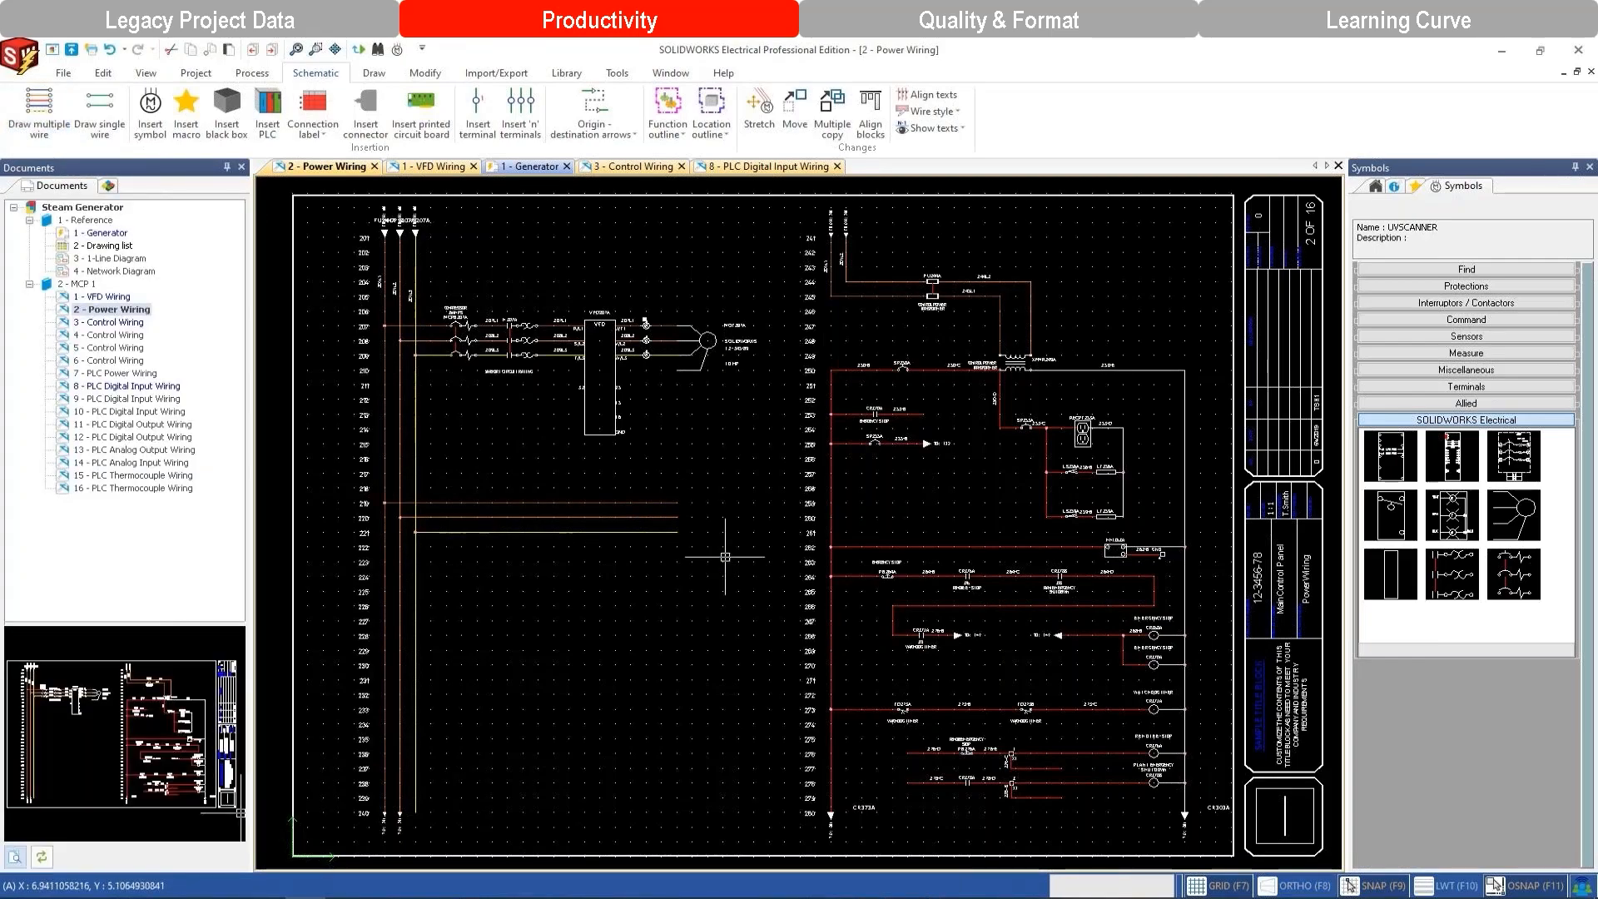
Insert the 3 phase motor symbol at the end of the new wires and the Generic VFD symbol ahead of it.
left_click_drag(1513, 514, 686, 509)
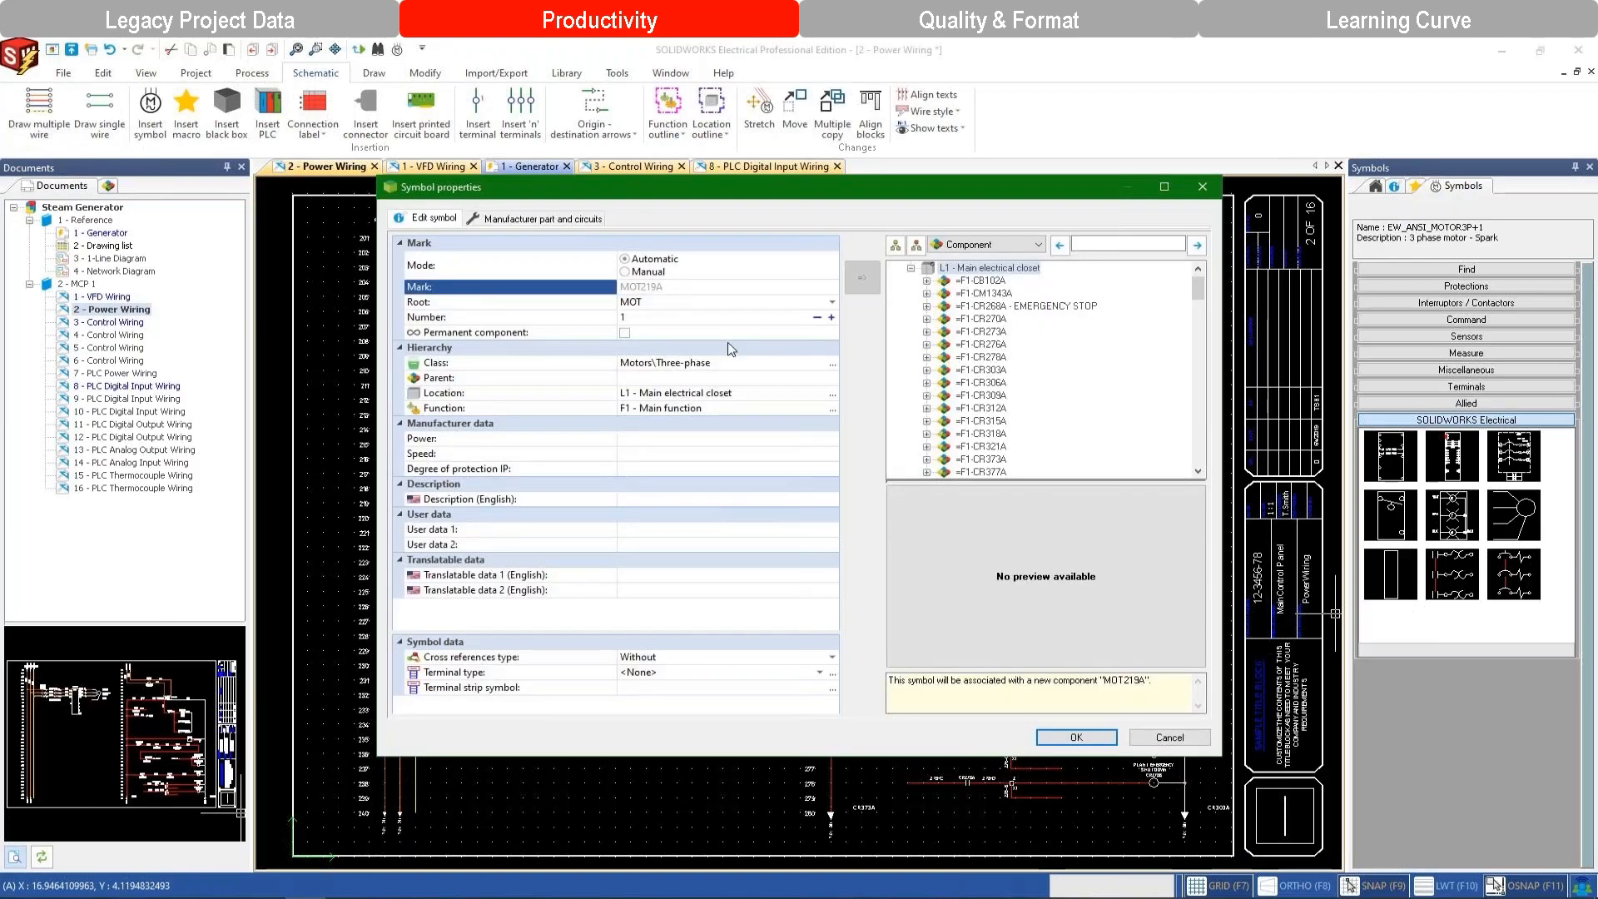
left_click(1074, 736)
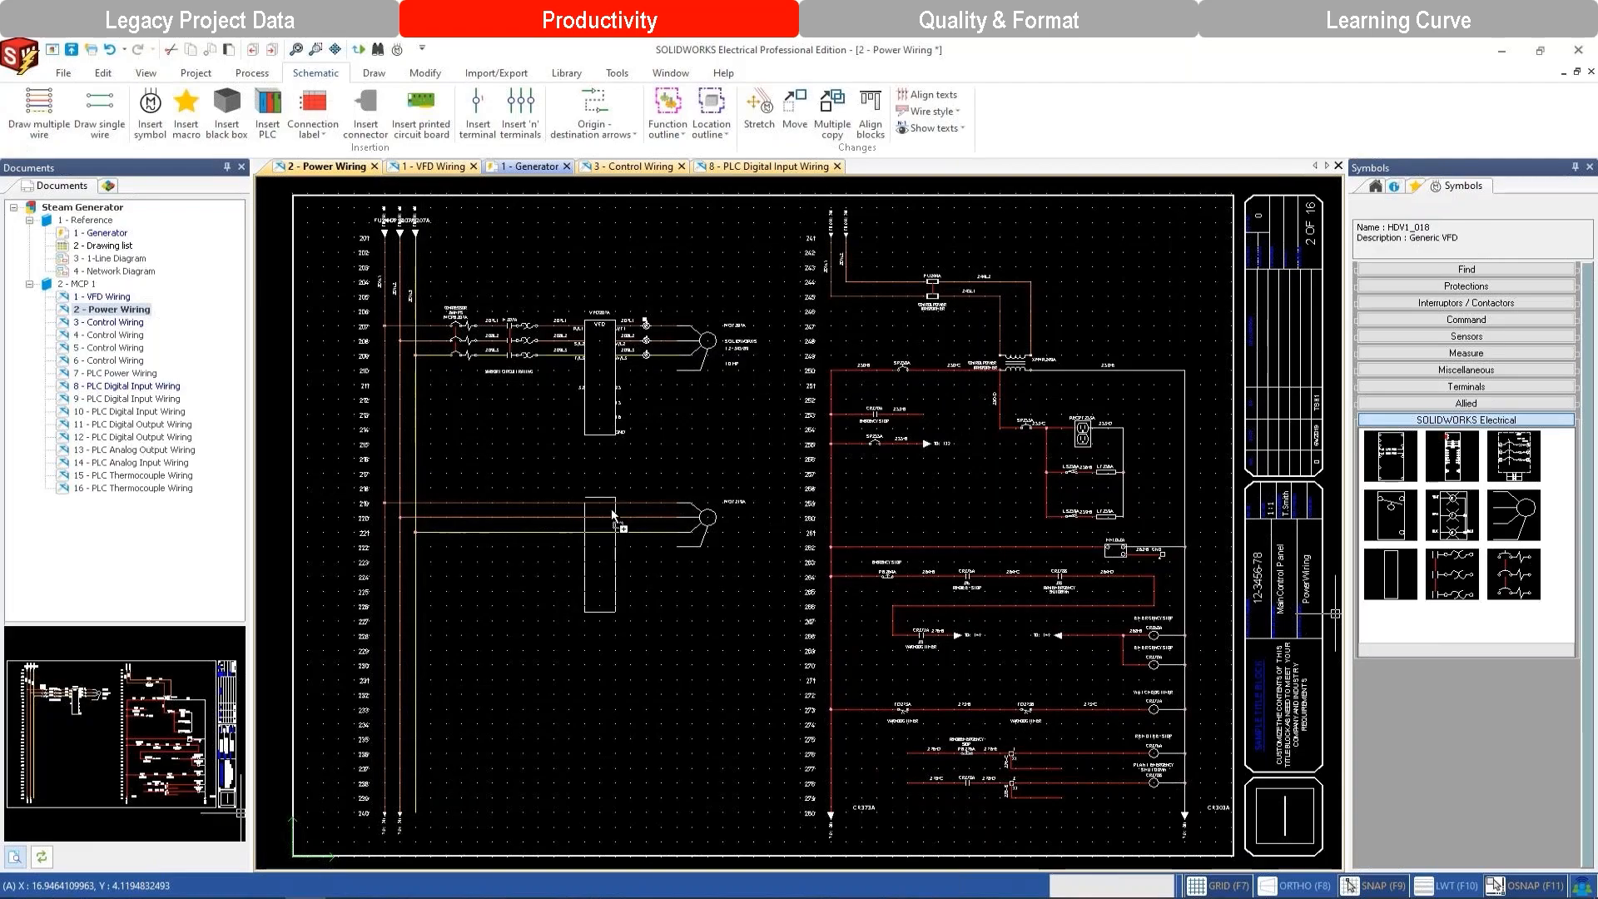
left_click(613, 516)
left_click(1072, 739)
Insert the NO Overload Contact symbol HMS21OL on the new three-phase wires between the power lines and the VFD.
left_click(1462, 587)
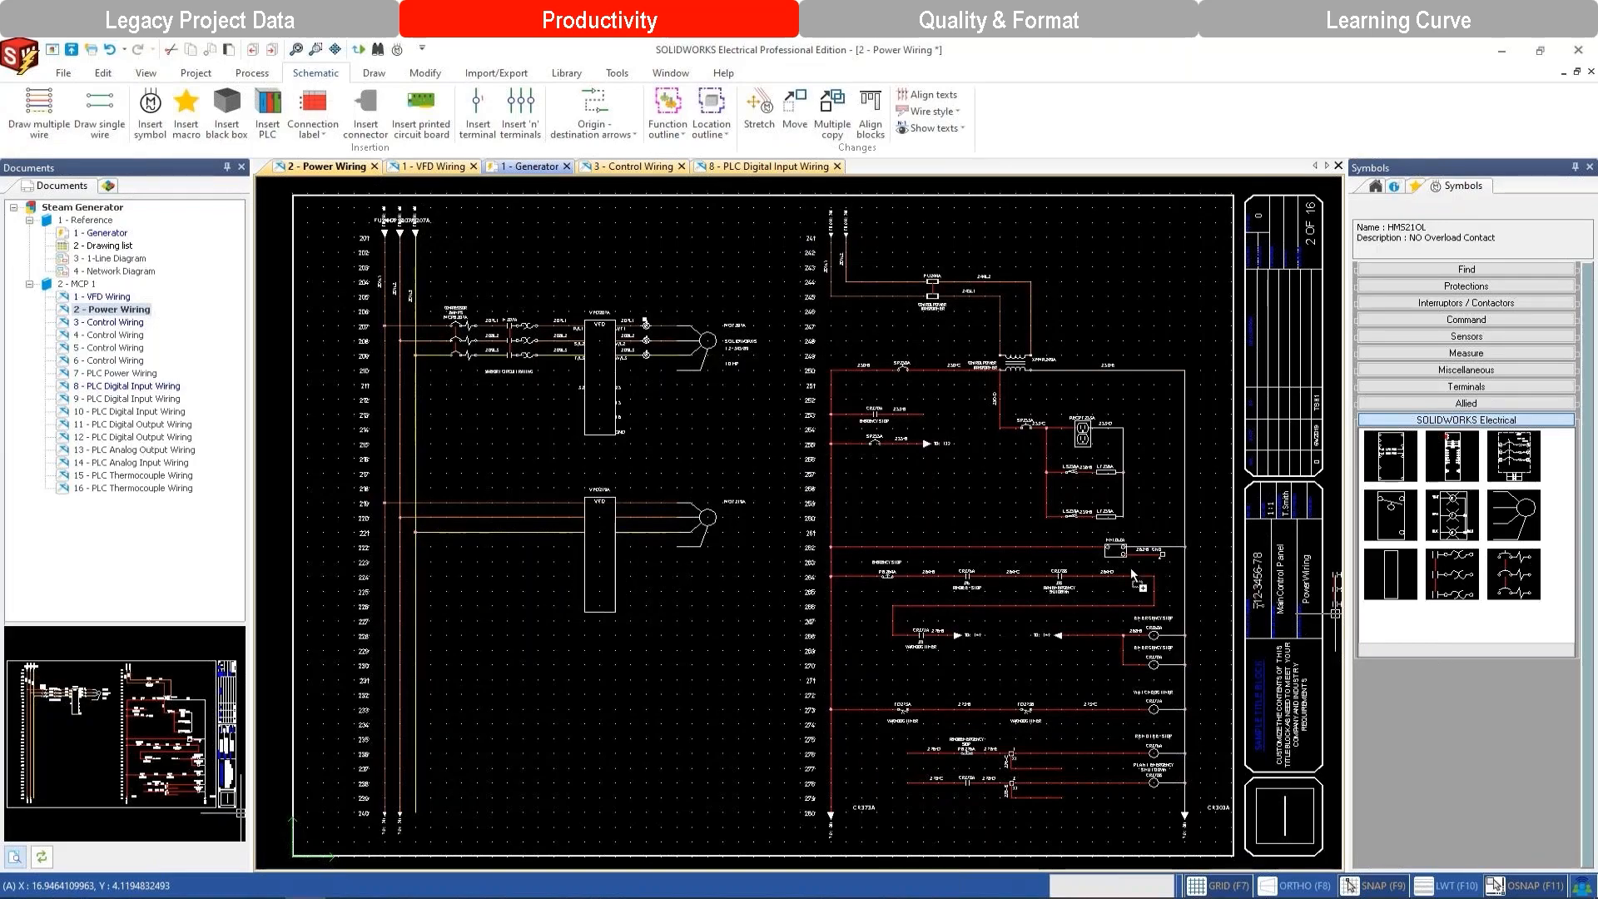
left_click(501, 507)
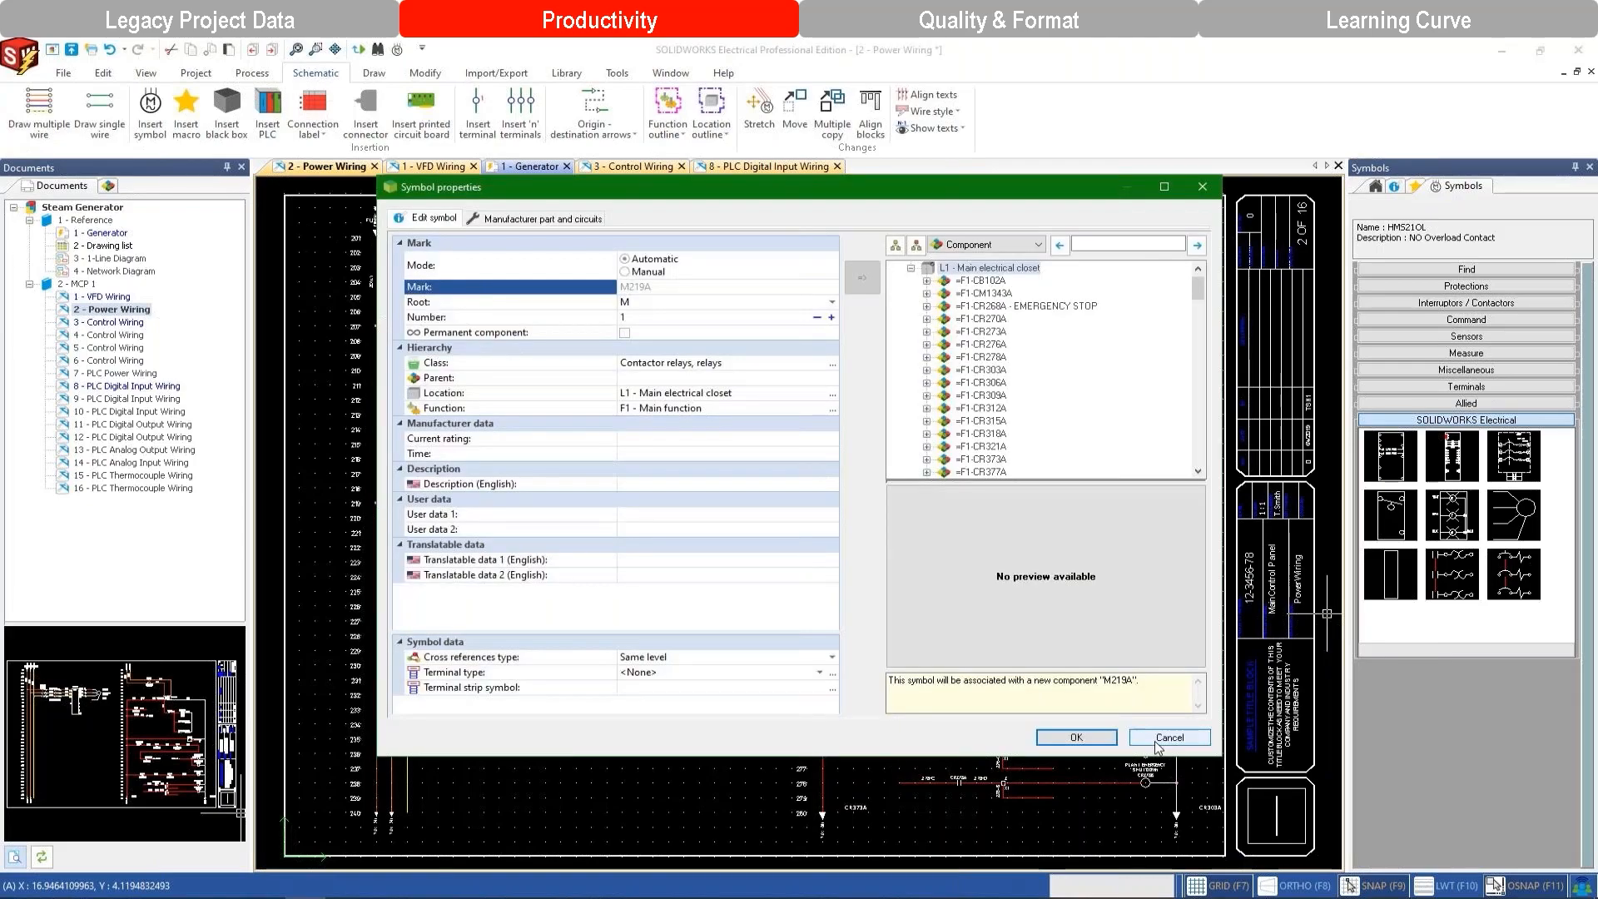
left_click(1157, 744)
Insert the 3 PH MPCB symbol HCB11M+1 on the new wires between the power lines and the overload contact.
left_click(1505, 592)
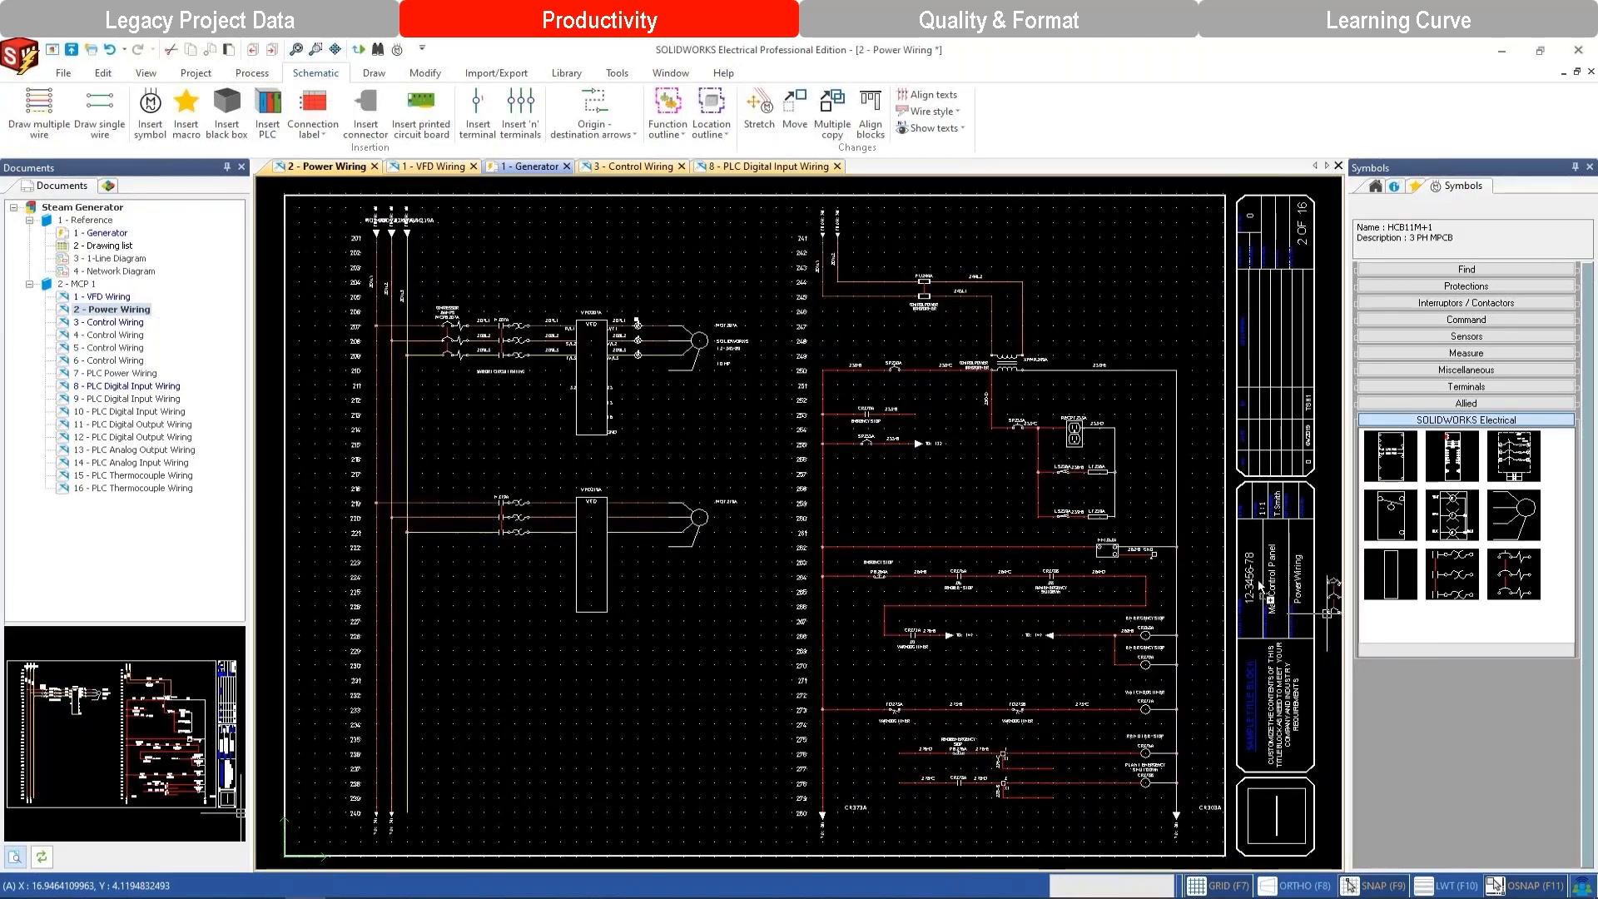
left_click(445, 508)
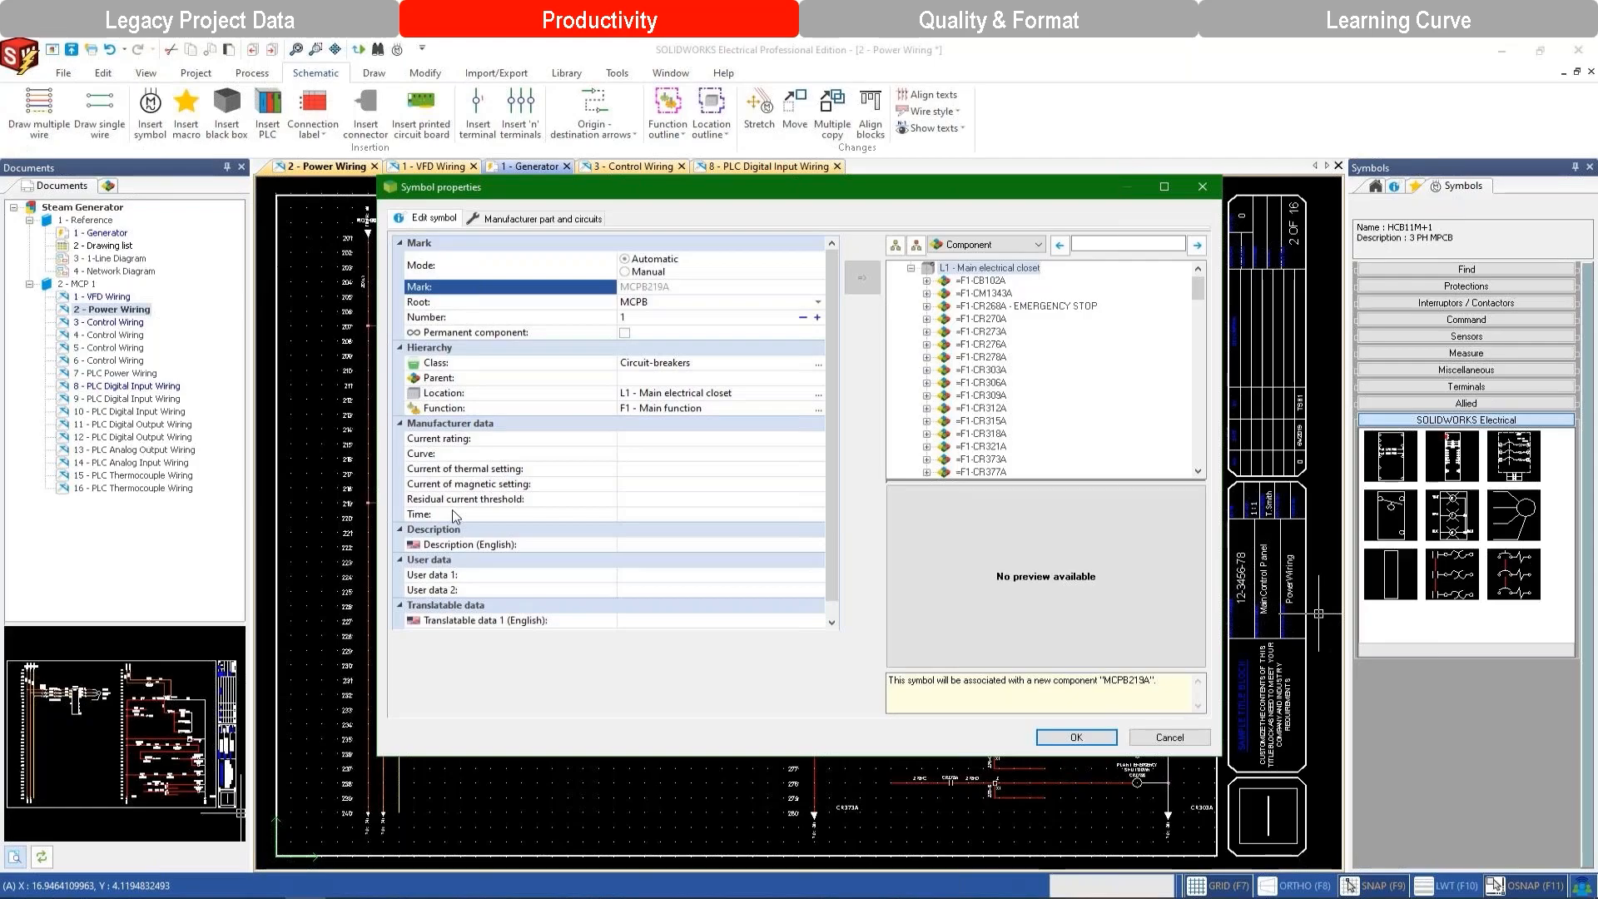
left_click(1077, 738)
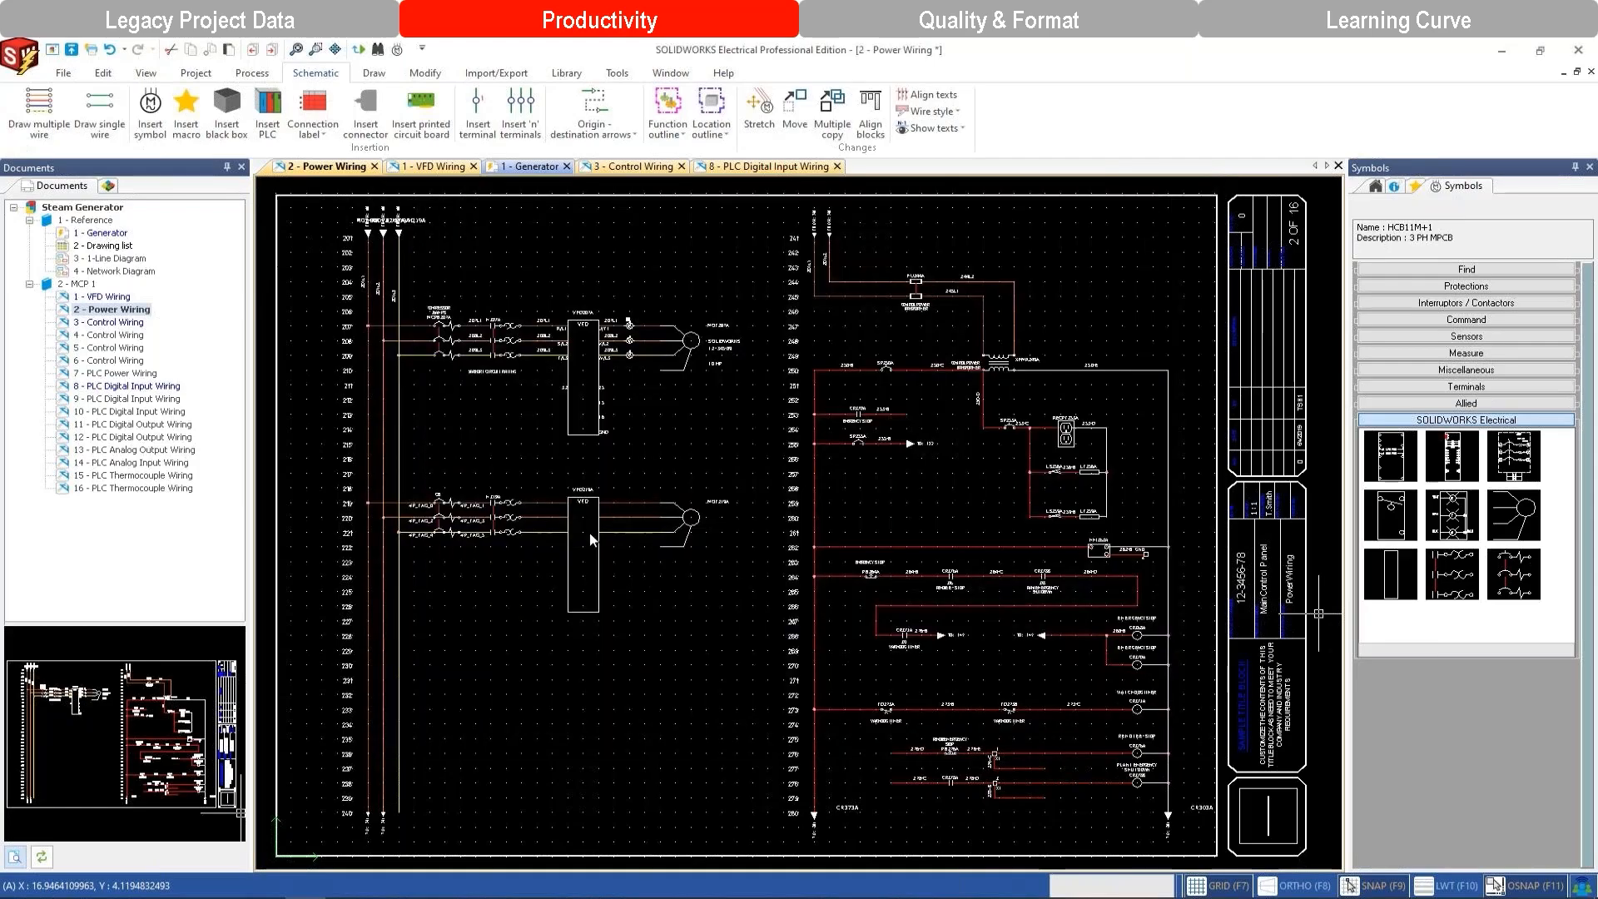
Copy the motor circuit at rows 207 to 209 and paste the copy onto the vertical power lines at rows 233 to 235.
scroll(461, 485, "up", 3)
scroll(814, 469, "down", 3)
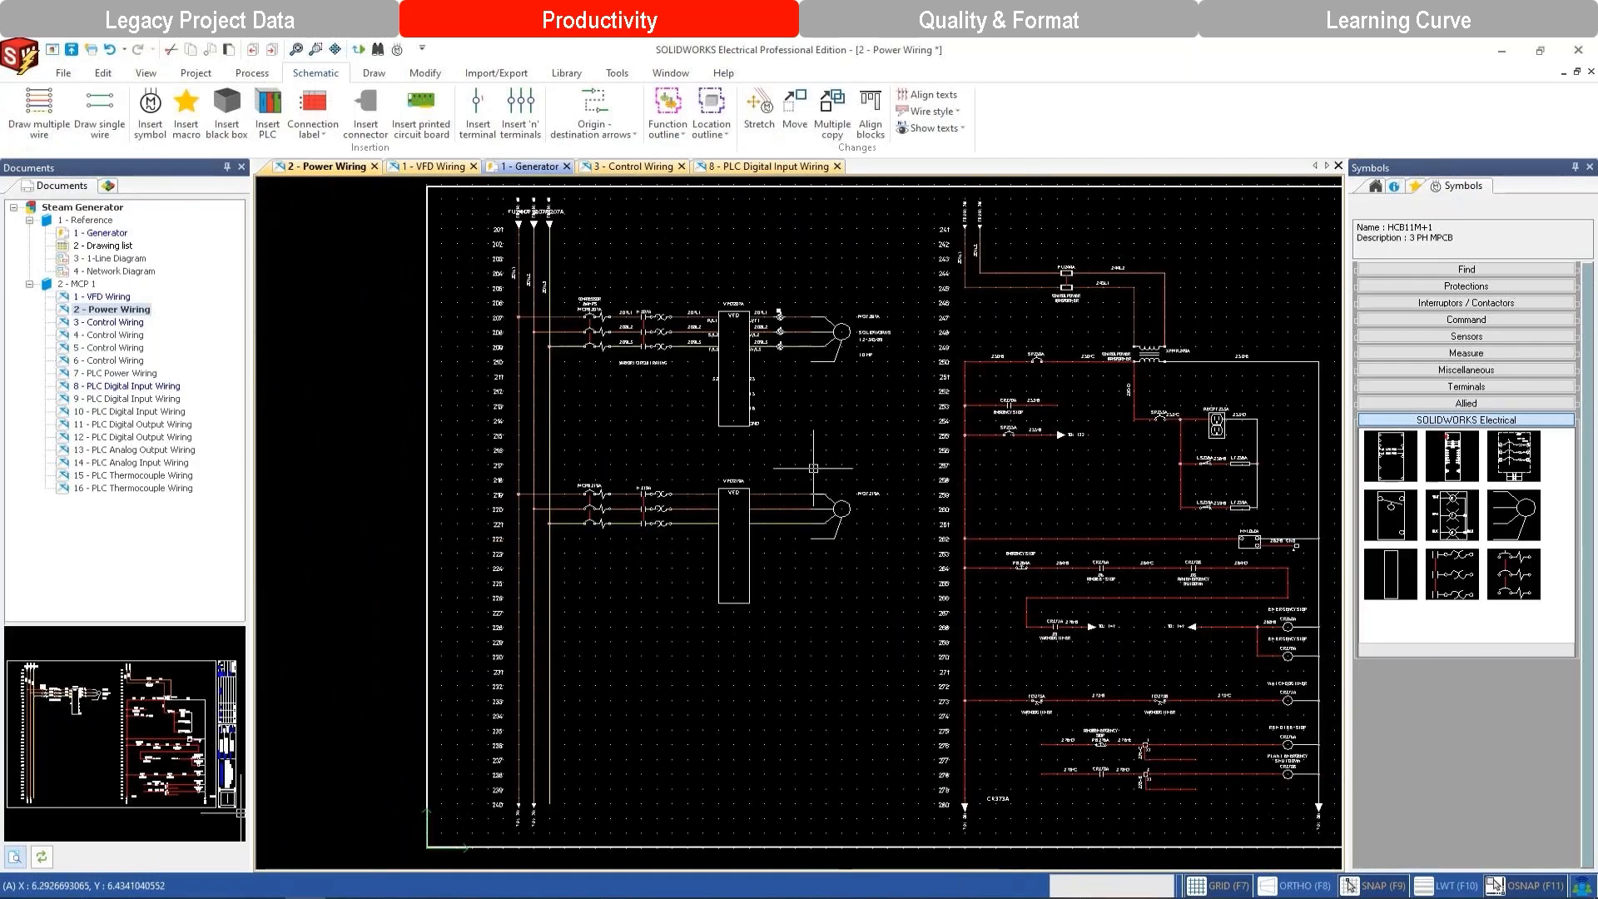
middle_click_drag(814, 469, 877, 453)
left_click_drag(967, 270, 634, 426)
key("ctrl+c")
key("ctrl+v")
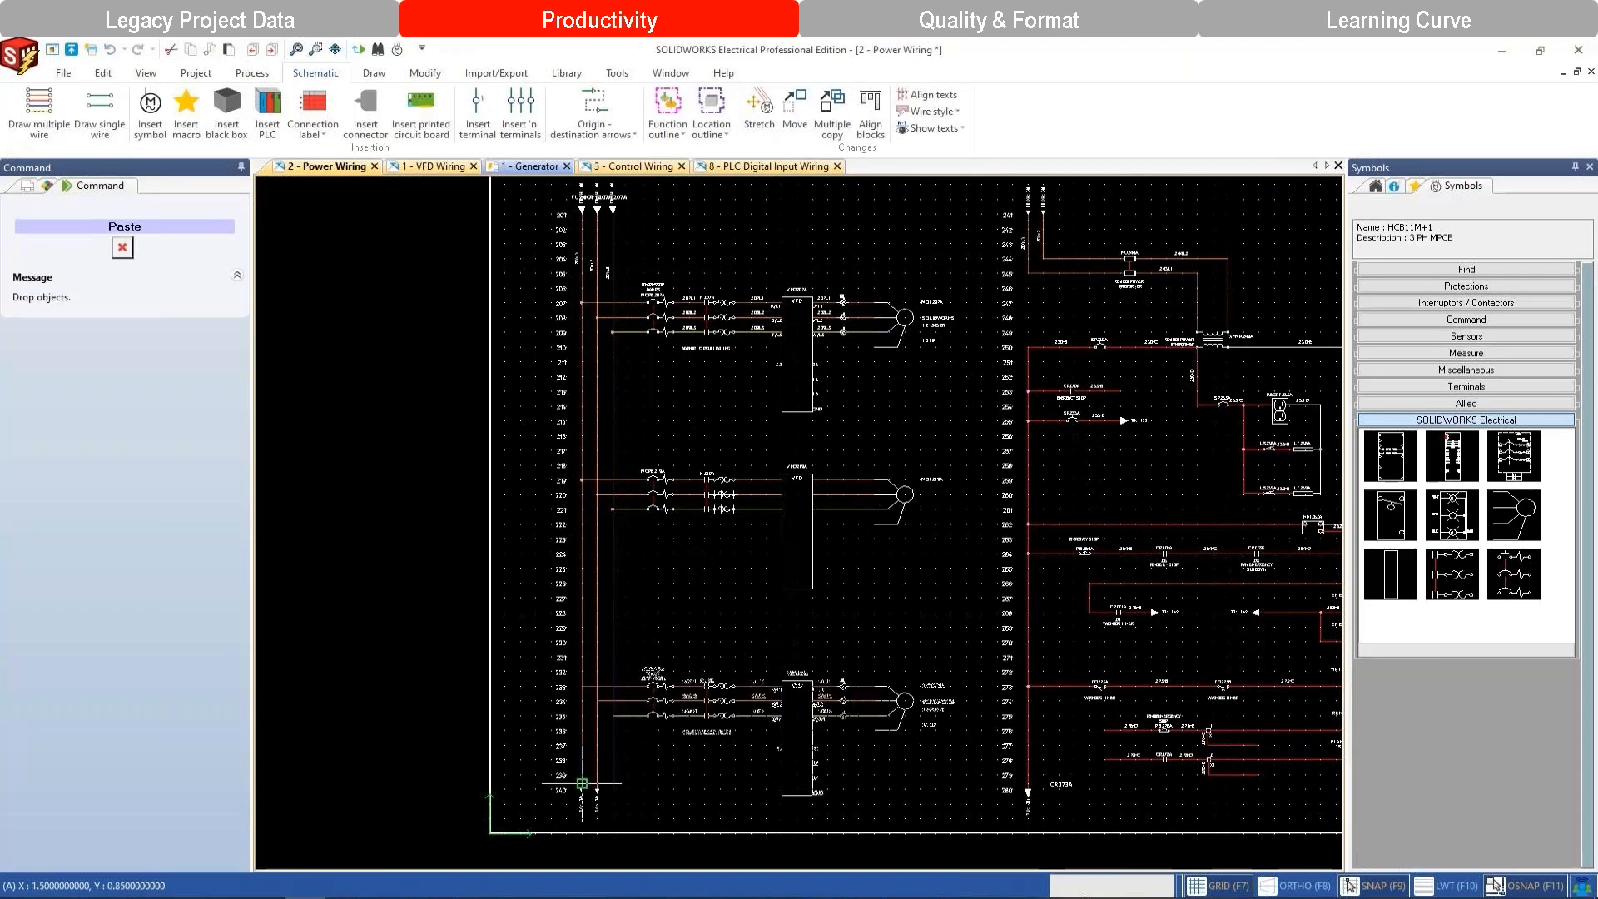
left_click(582, 783)
scroll(816, 733, "up", 3)
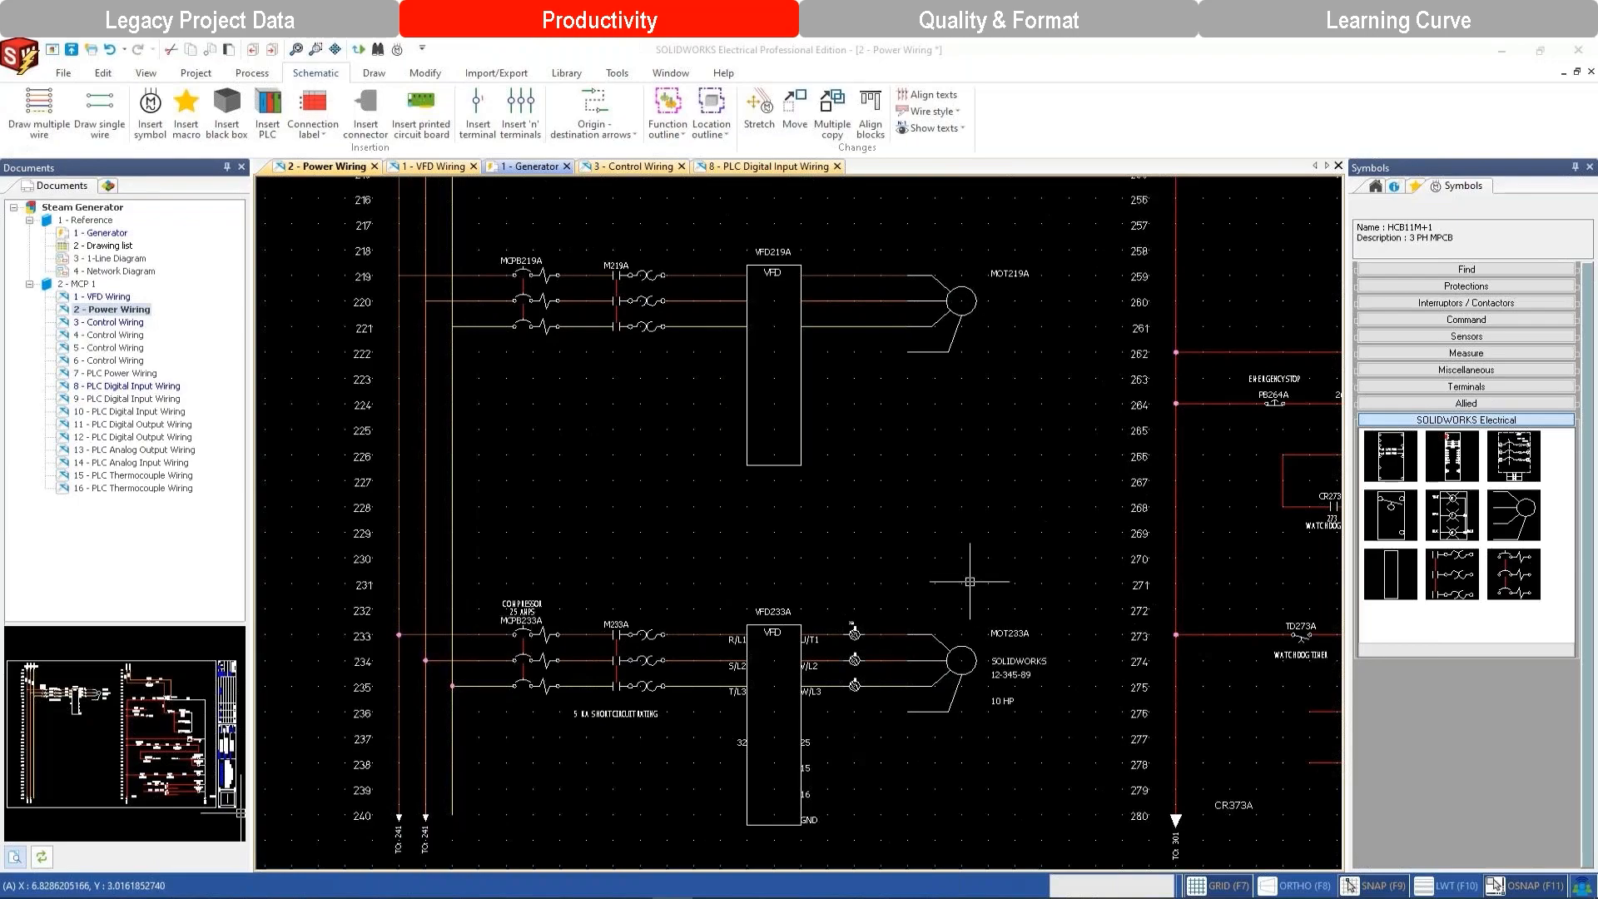
scroll(970, 581, "down", 2)
scroll(970, 573, "down", 1)
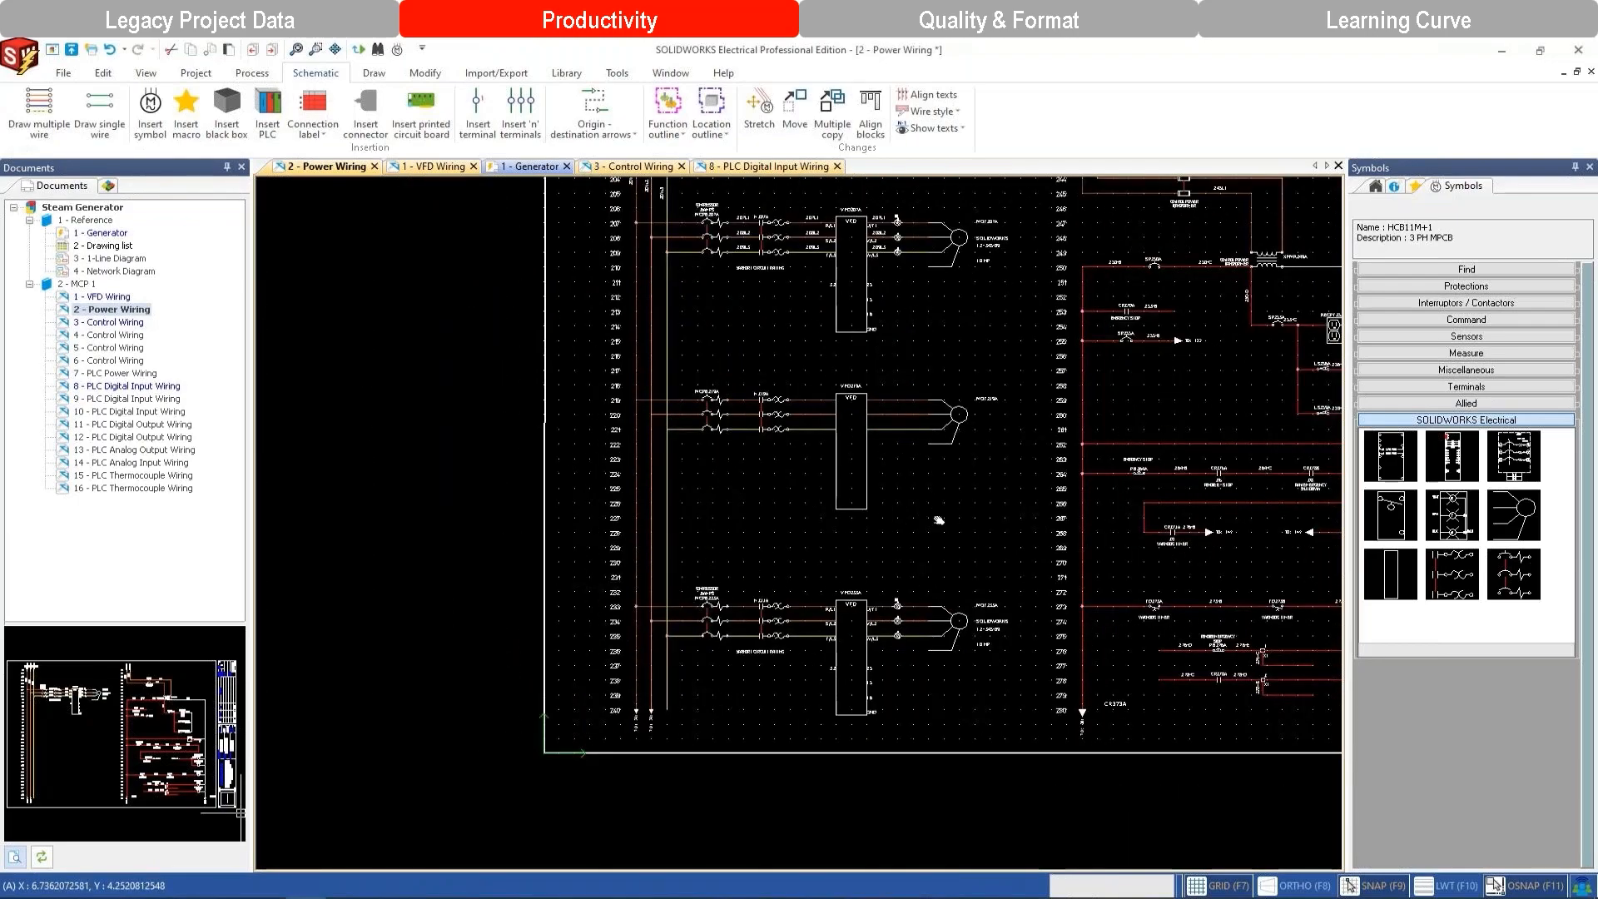
Delete the two lower motor circuits at rows 219 to 221 and 233 to 235 from the Power Wiring drawing.
middle_click_drag(939, 521, 897, 563)
left_click_drag(974, 399, 644, 764)
key("Delete")
middle_click_drag(799, 500, 741, 660)
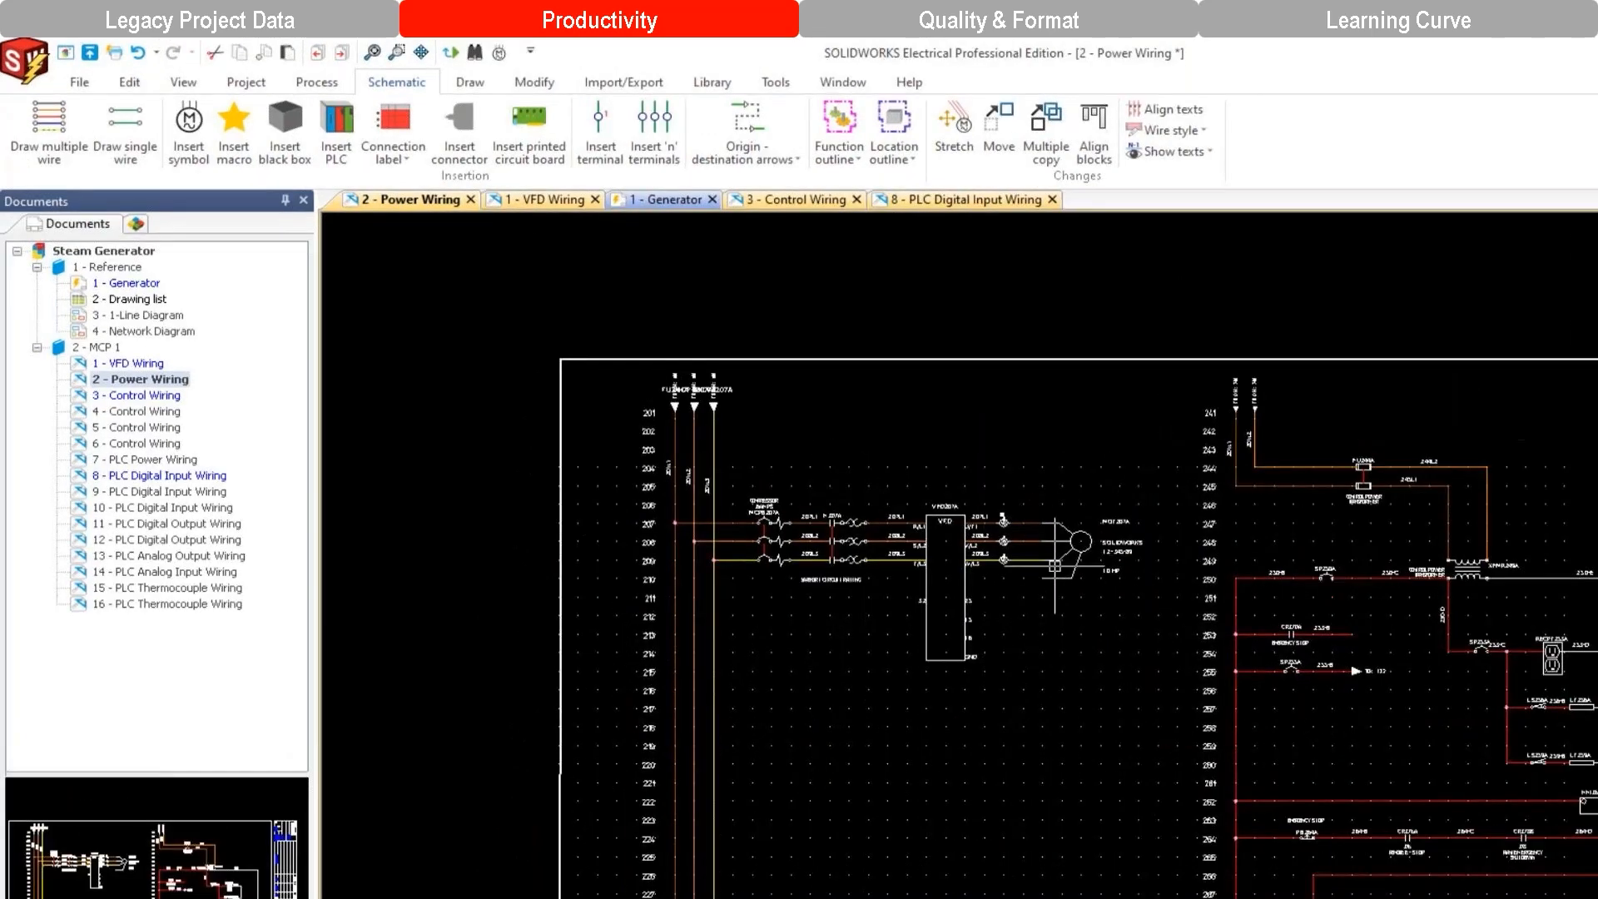
Save the remaining motor circuit at rows 207 to 209 as a macro named VFD Motor Macro in the Motor start group.
left_click_drag(1170, 475, 743, 702)
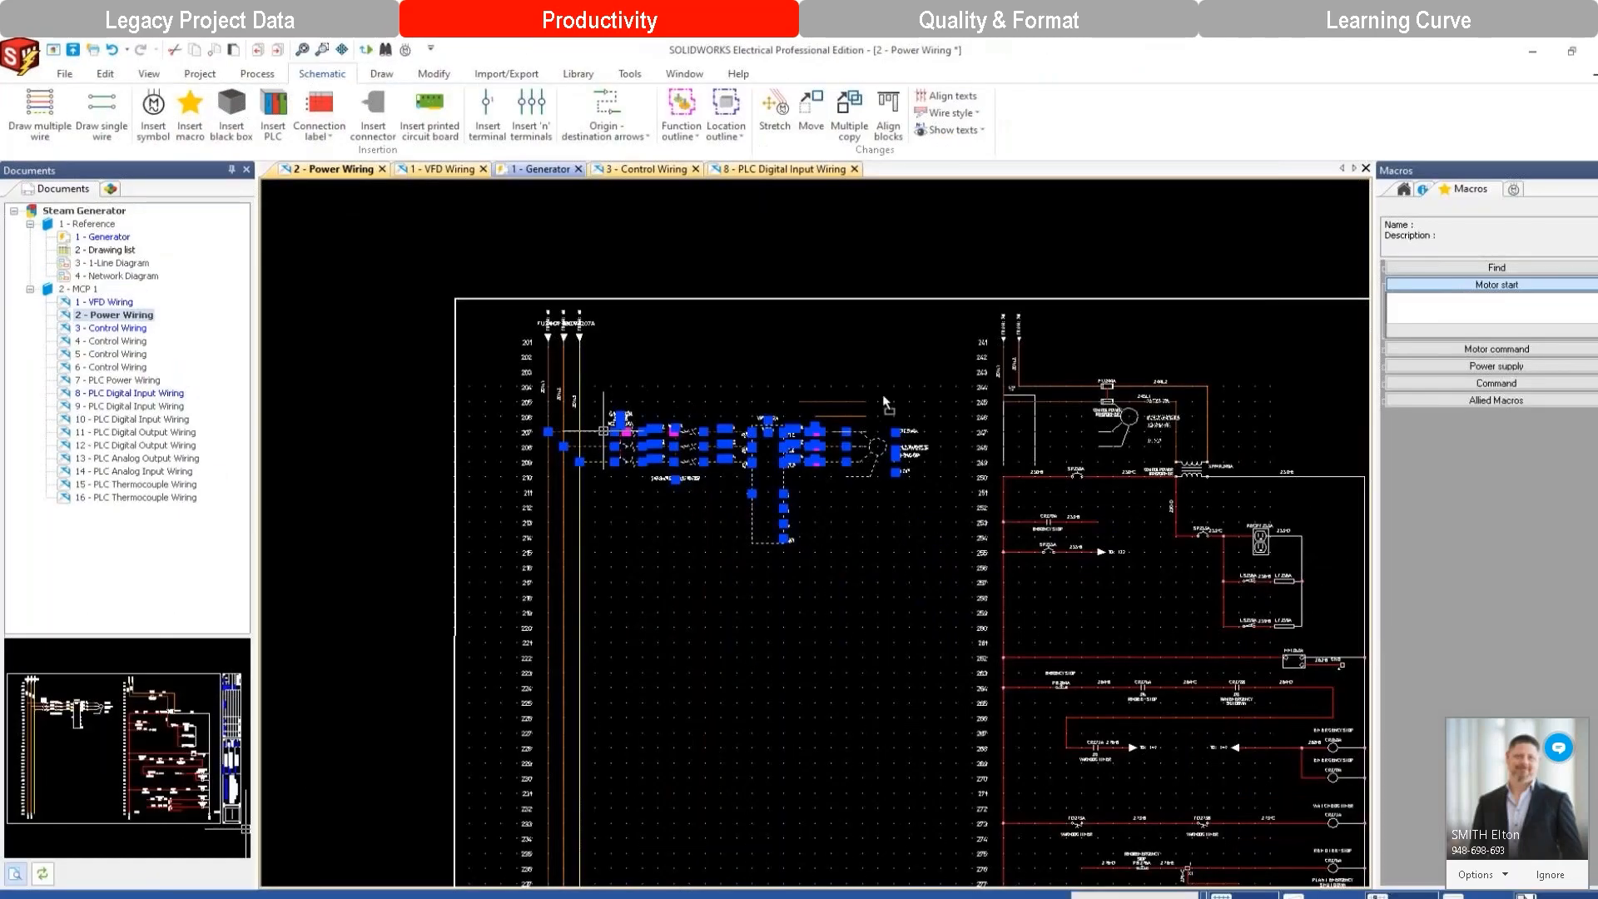
left_click_drag(885, 403, 1453, 325)
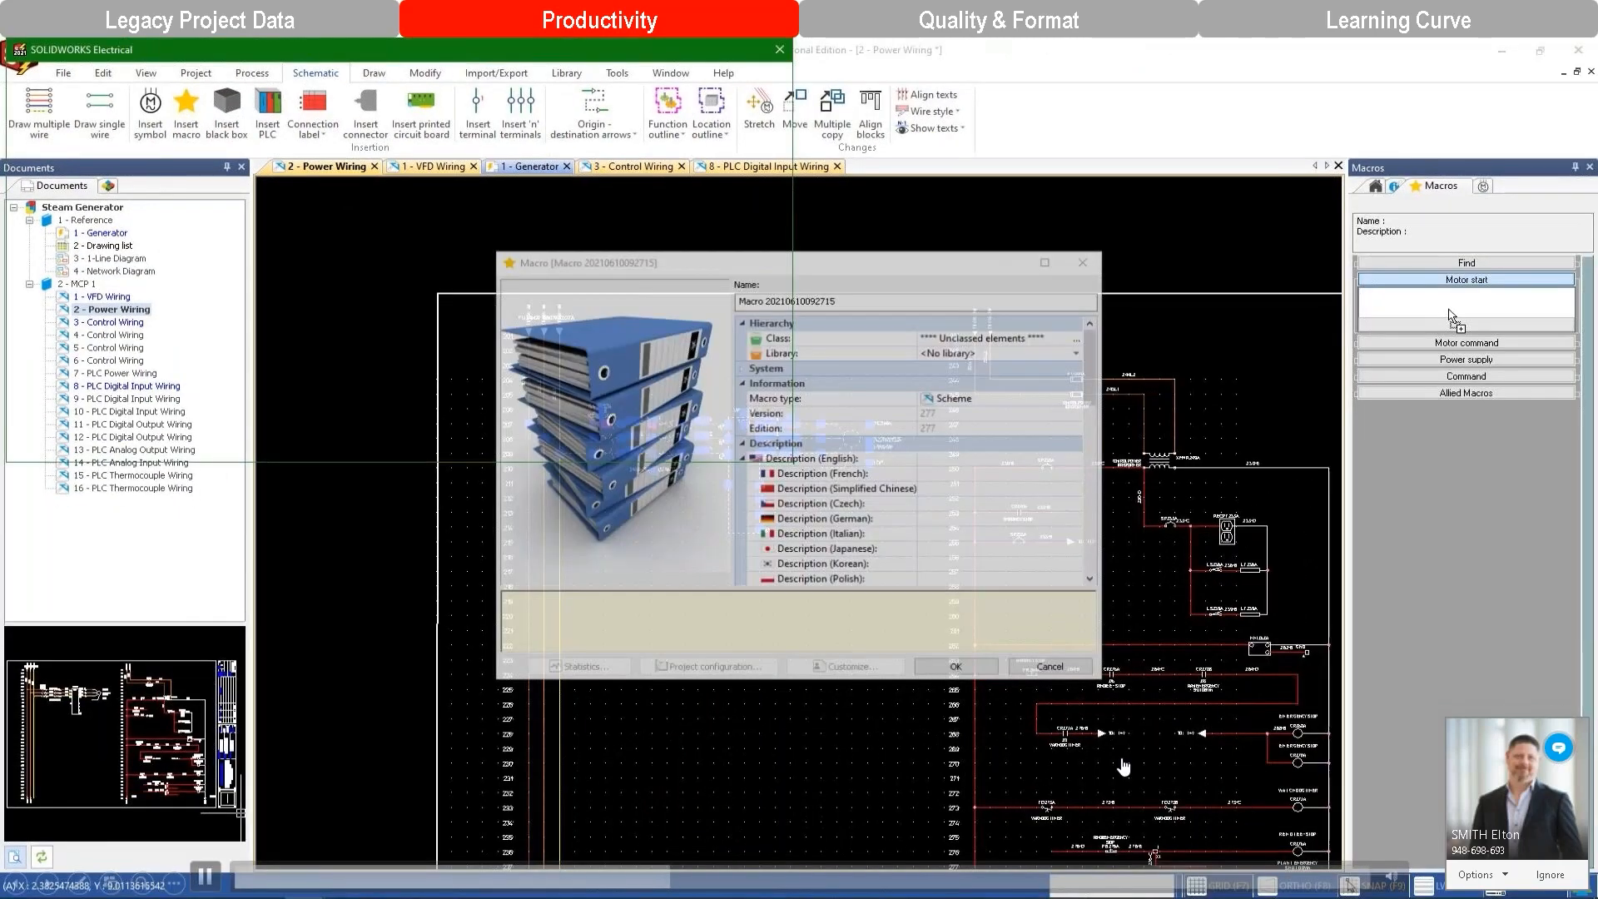
left_click_drag(882, 306, 652, 319)
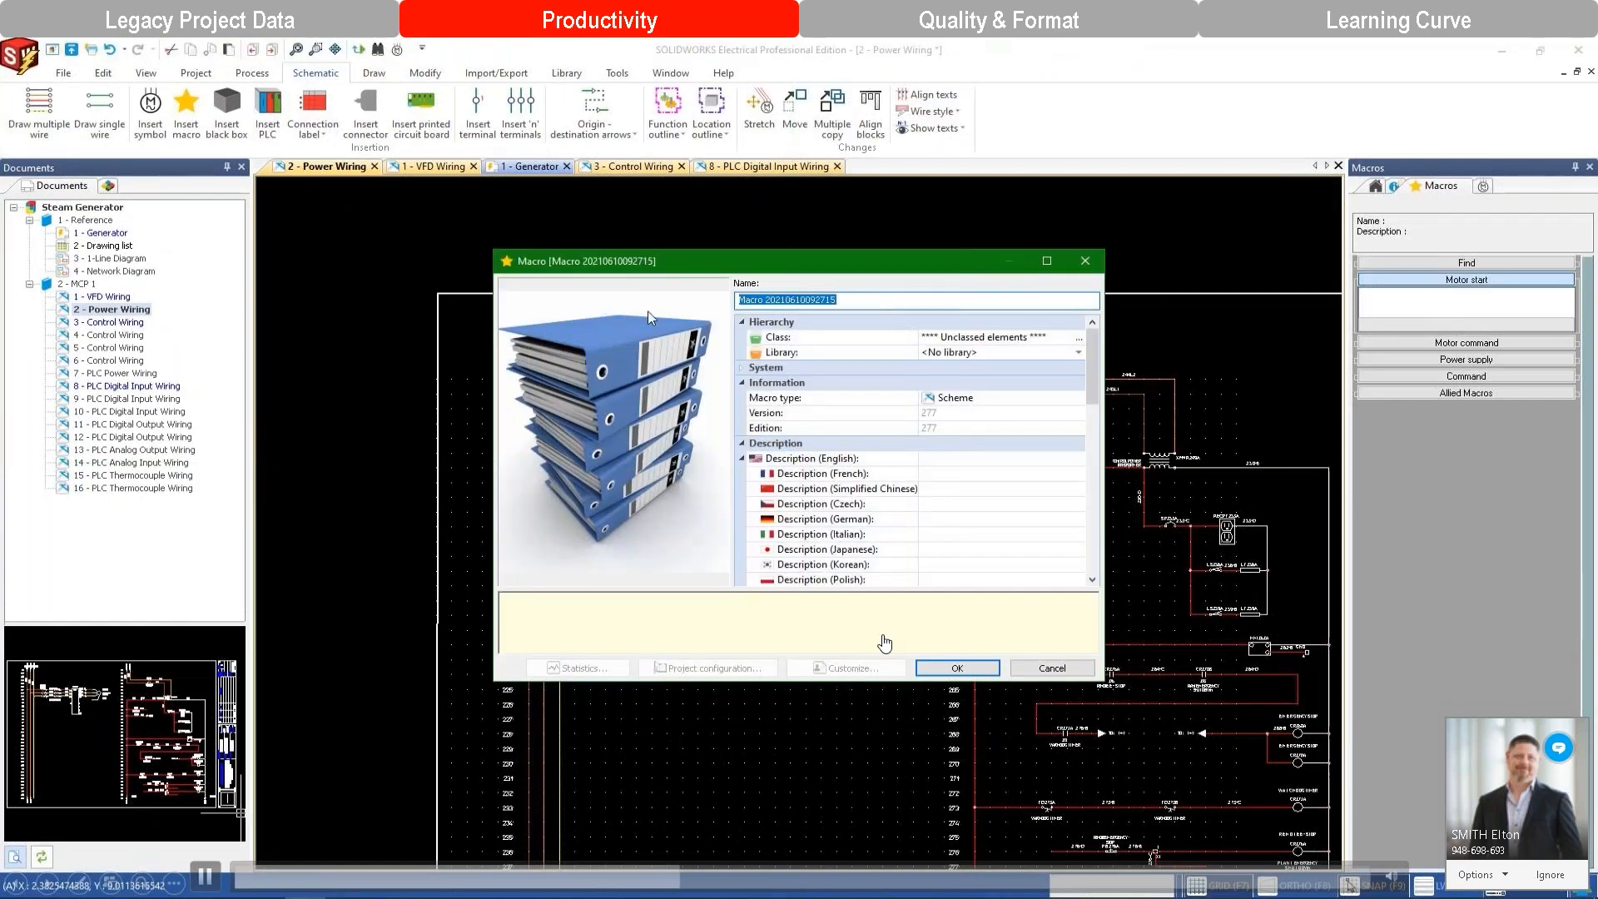
type("VFD Motor Macro")
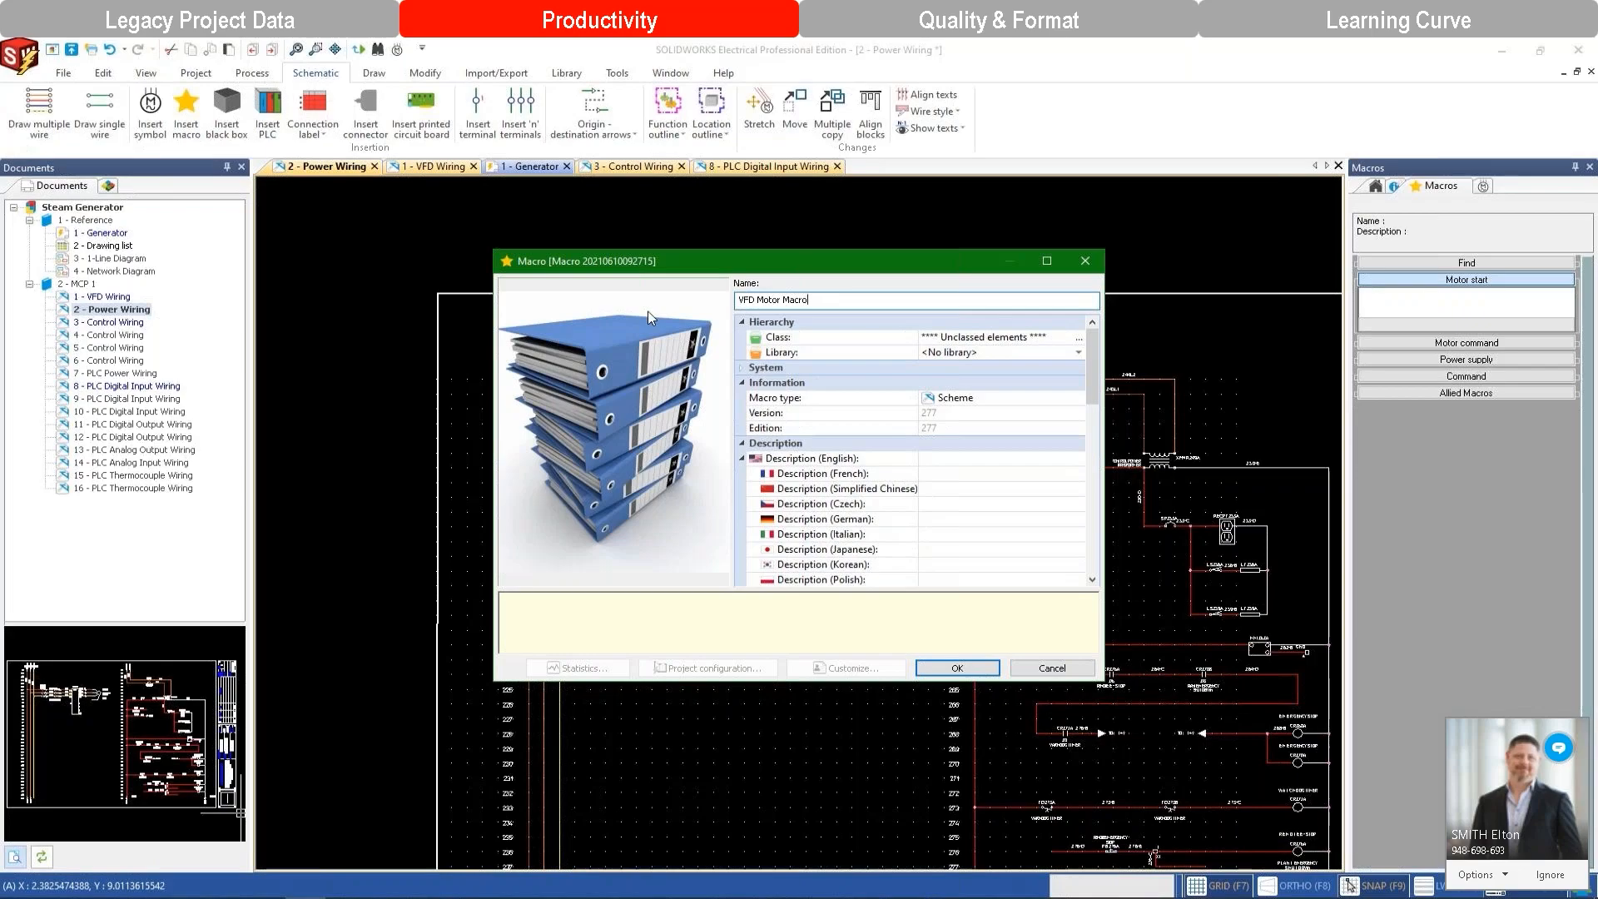
key("Return")
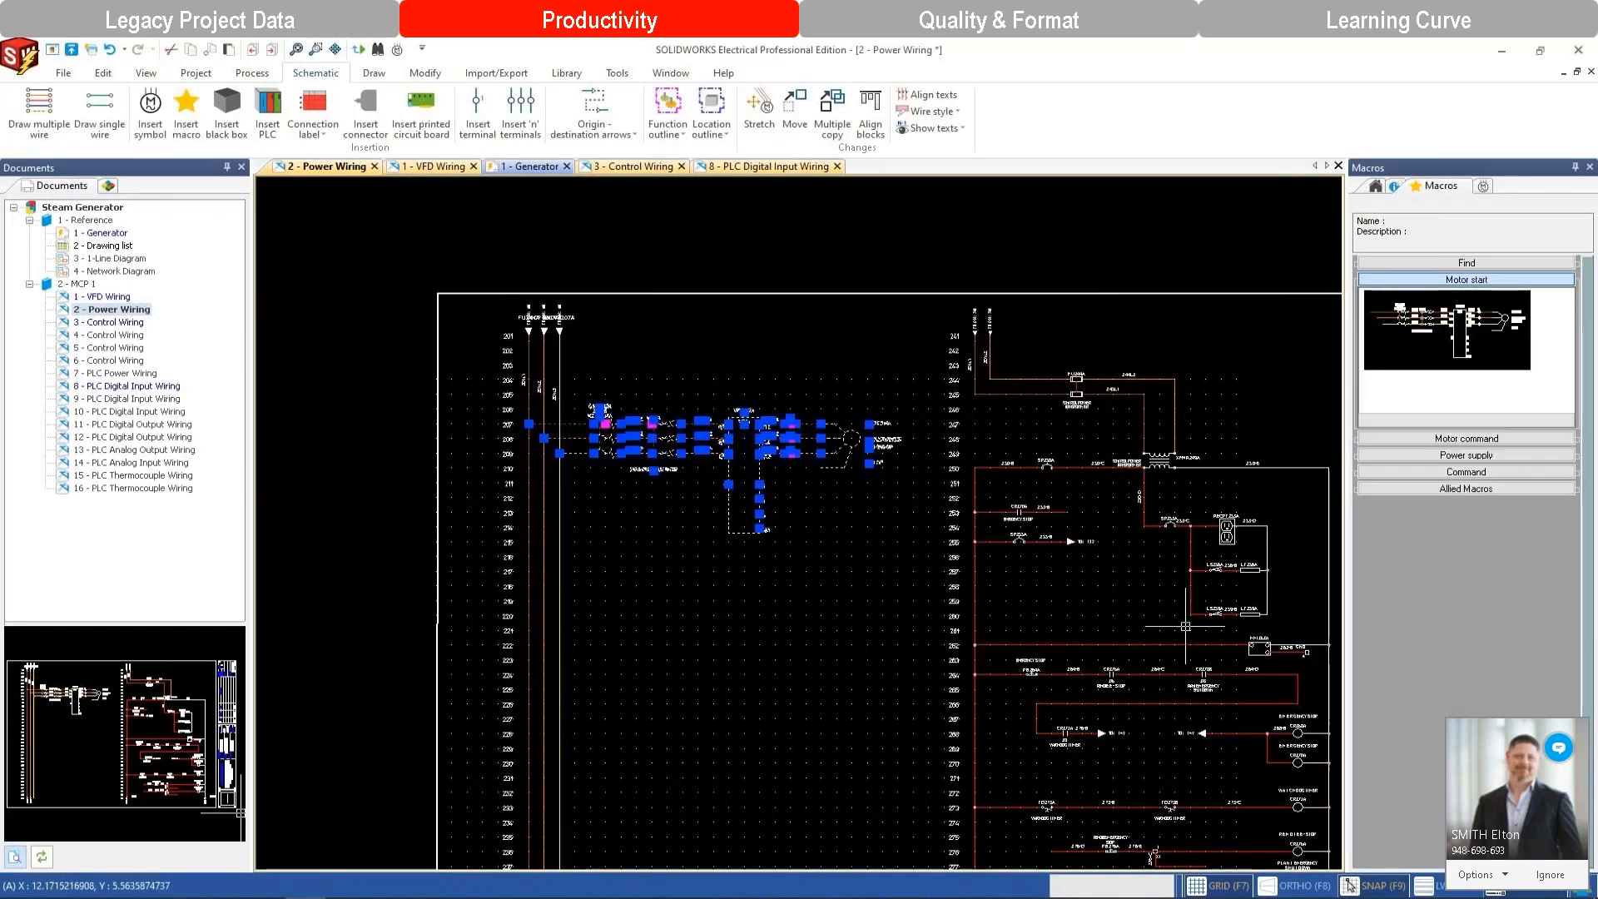
Insert the VFD Motor Macro on the power lines at rows 222 to 224, keeping the default pasting options.
mouse_move(1032, 575)
left_mouse_down()
mouse_move(855, 614)
mouse_move(542, 642)
left_mouse_up()
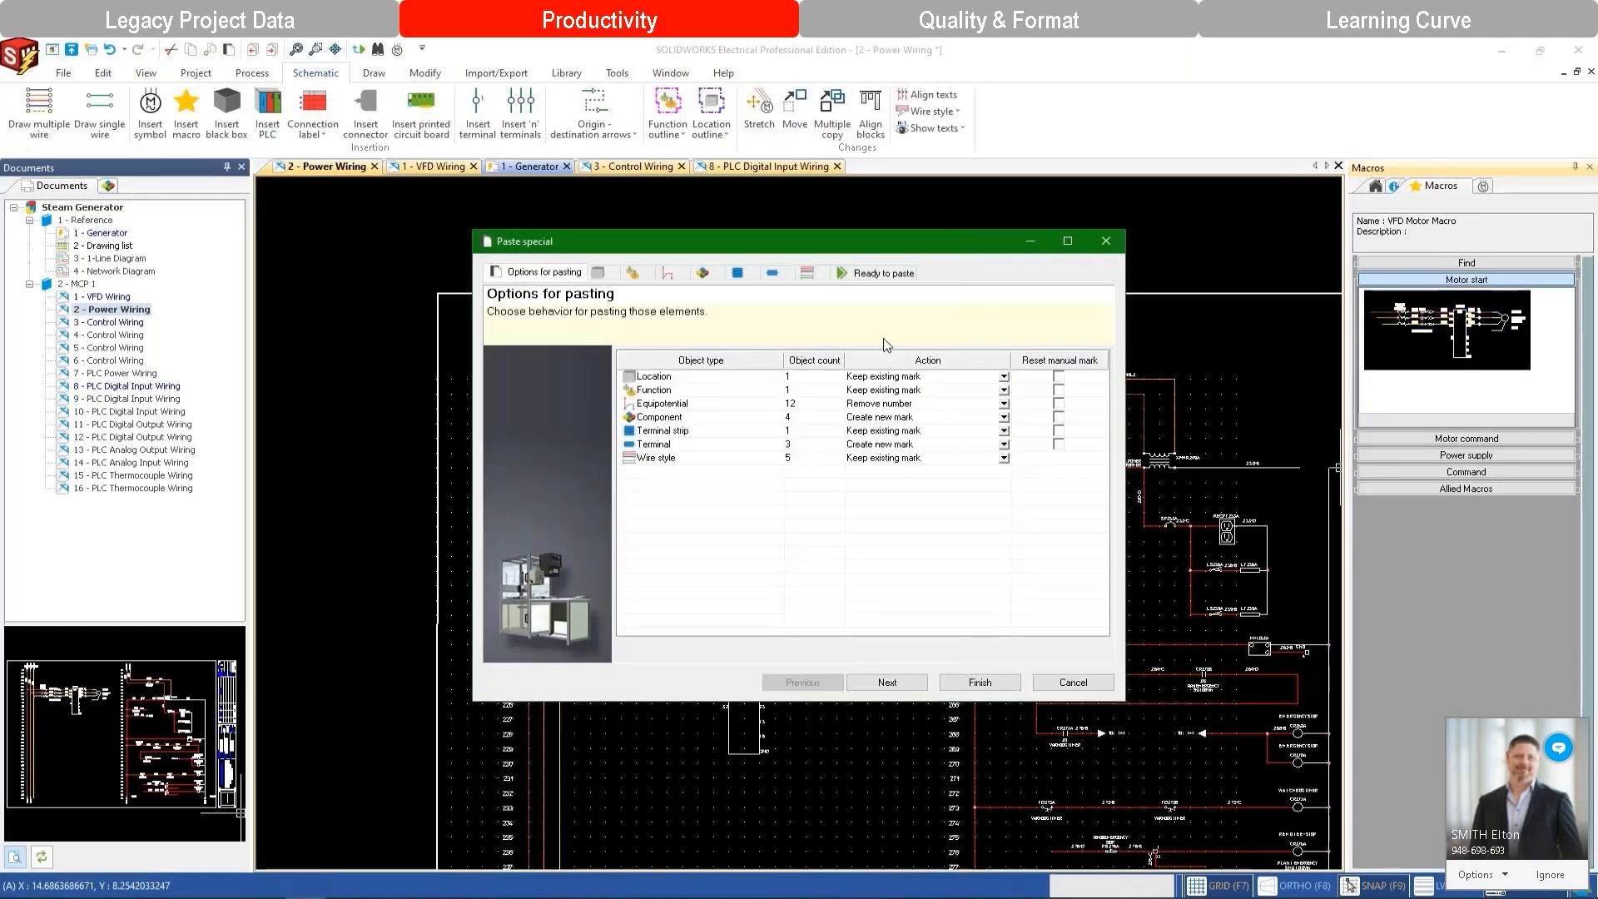
left_click(976, 683)
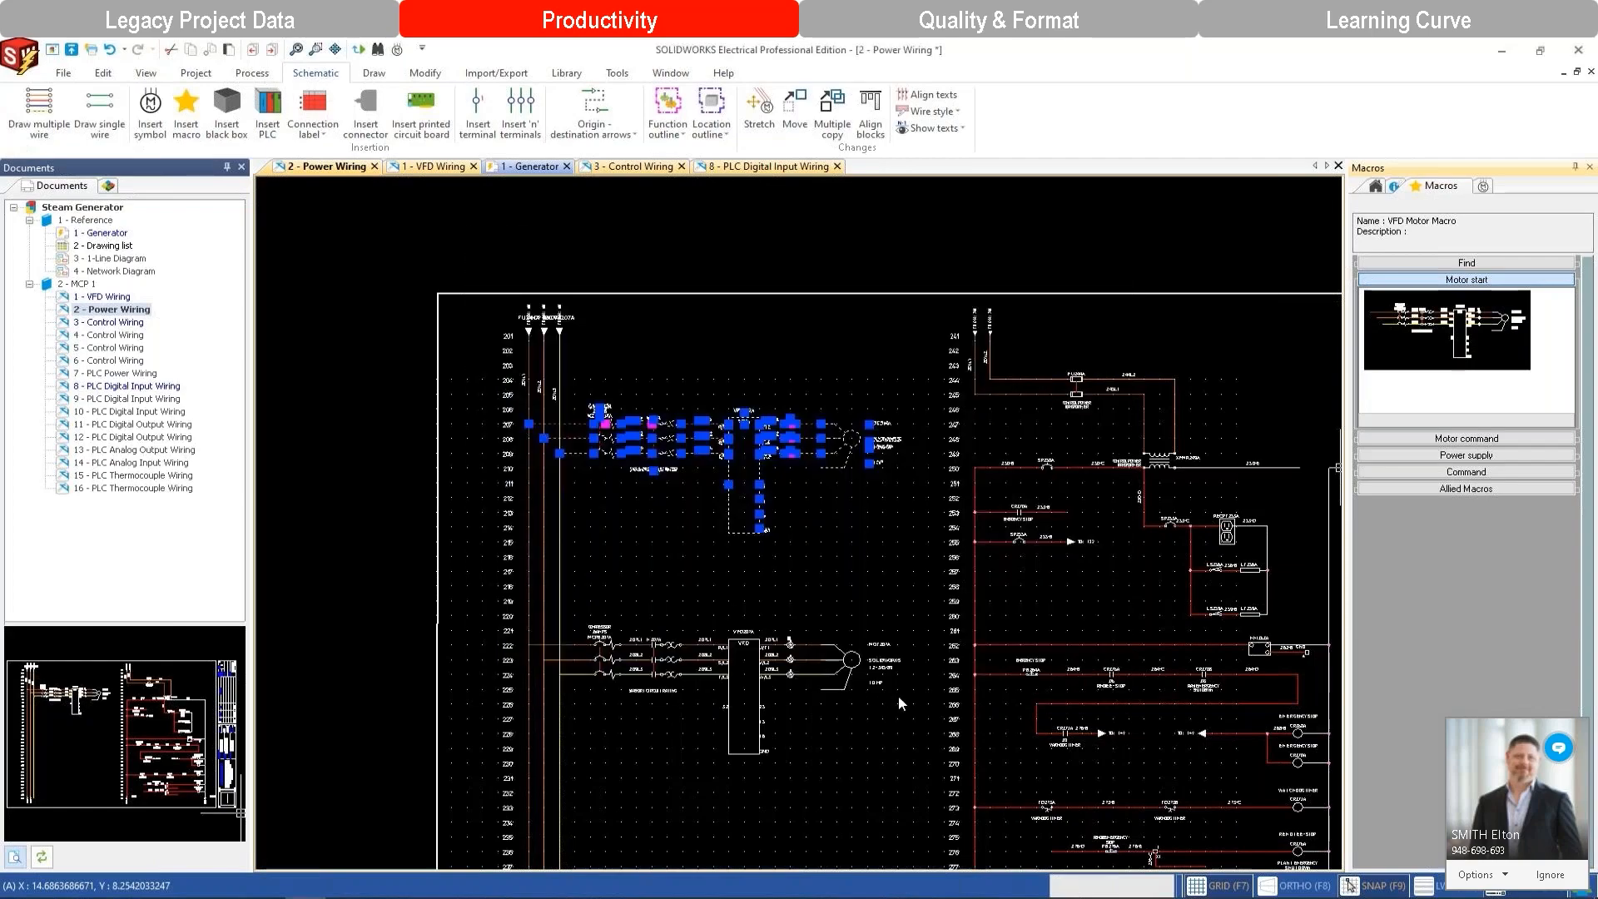
key("Escape")
scroll(601, 617, "up", 3)
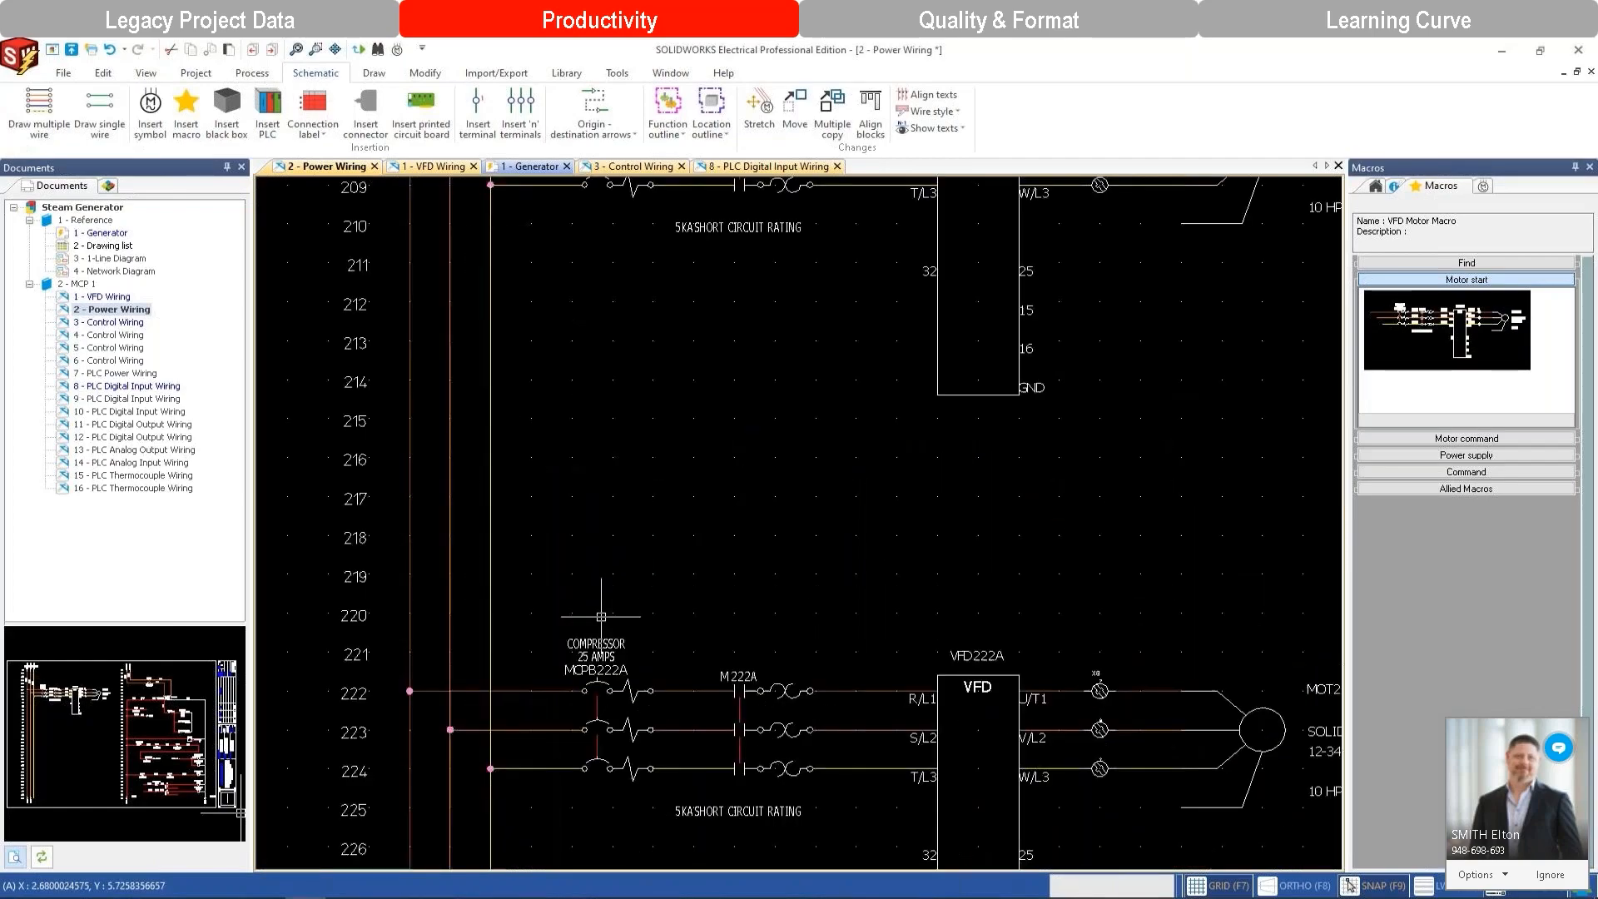
middle_click(927, 532)
middle_click(926, 532)
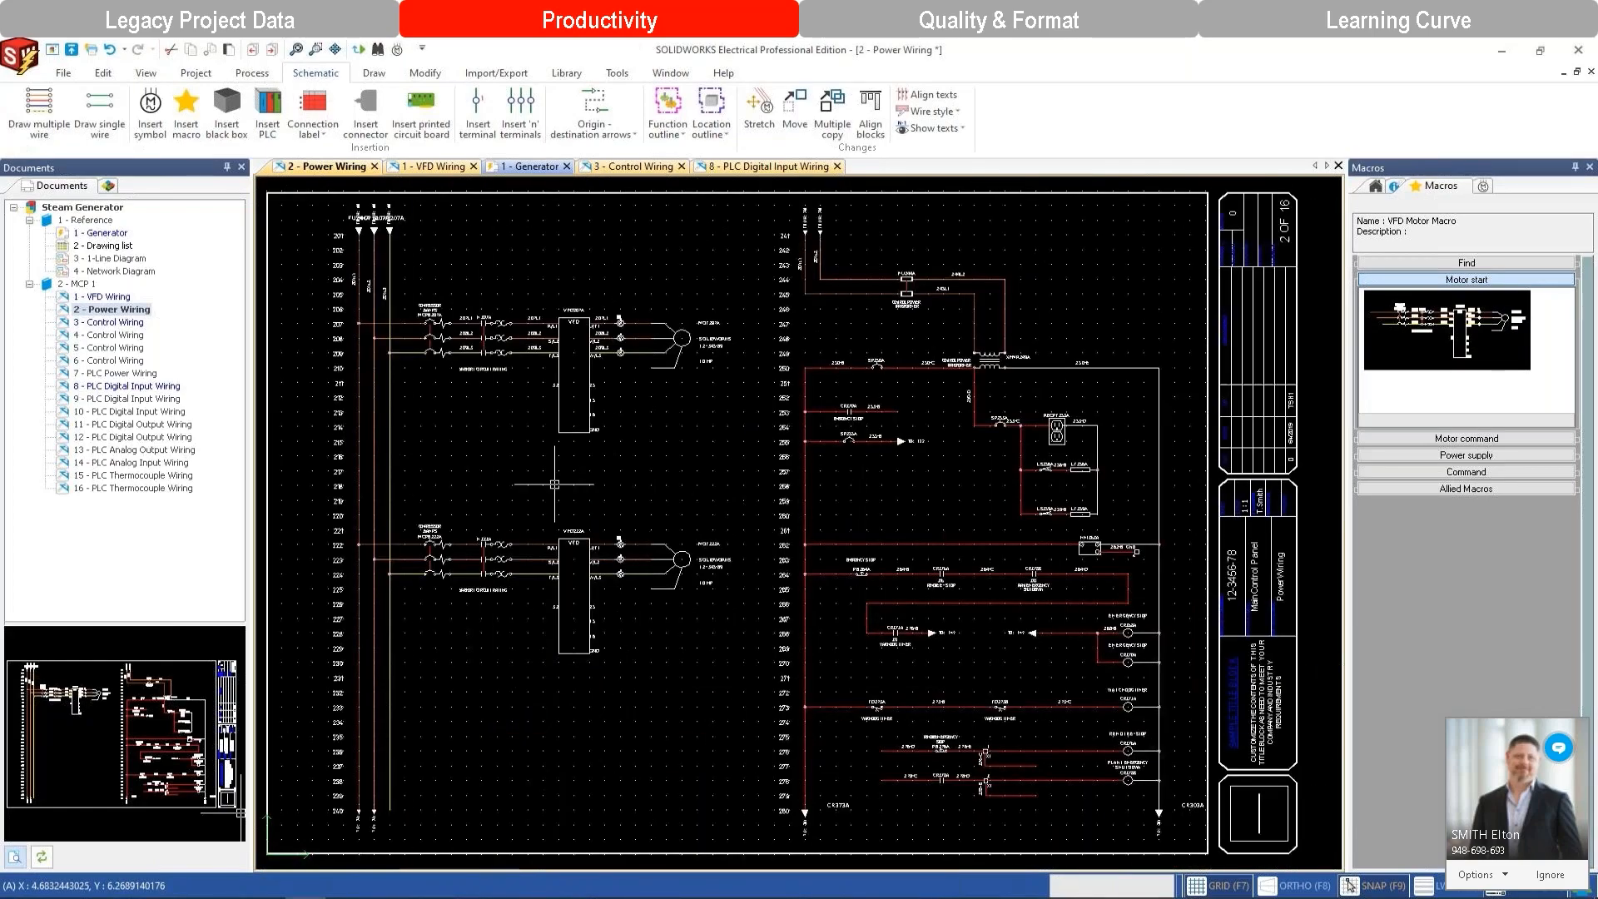
Open PLC Digital Input Wiring drawings 8 and 10 and PLC Digital Output Wiring drawing 11 to review their contents.
left_click(166, 388)
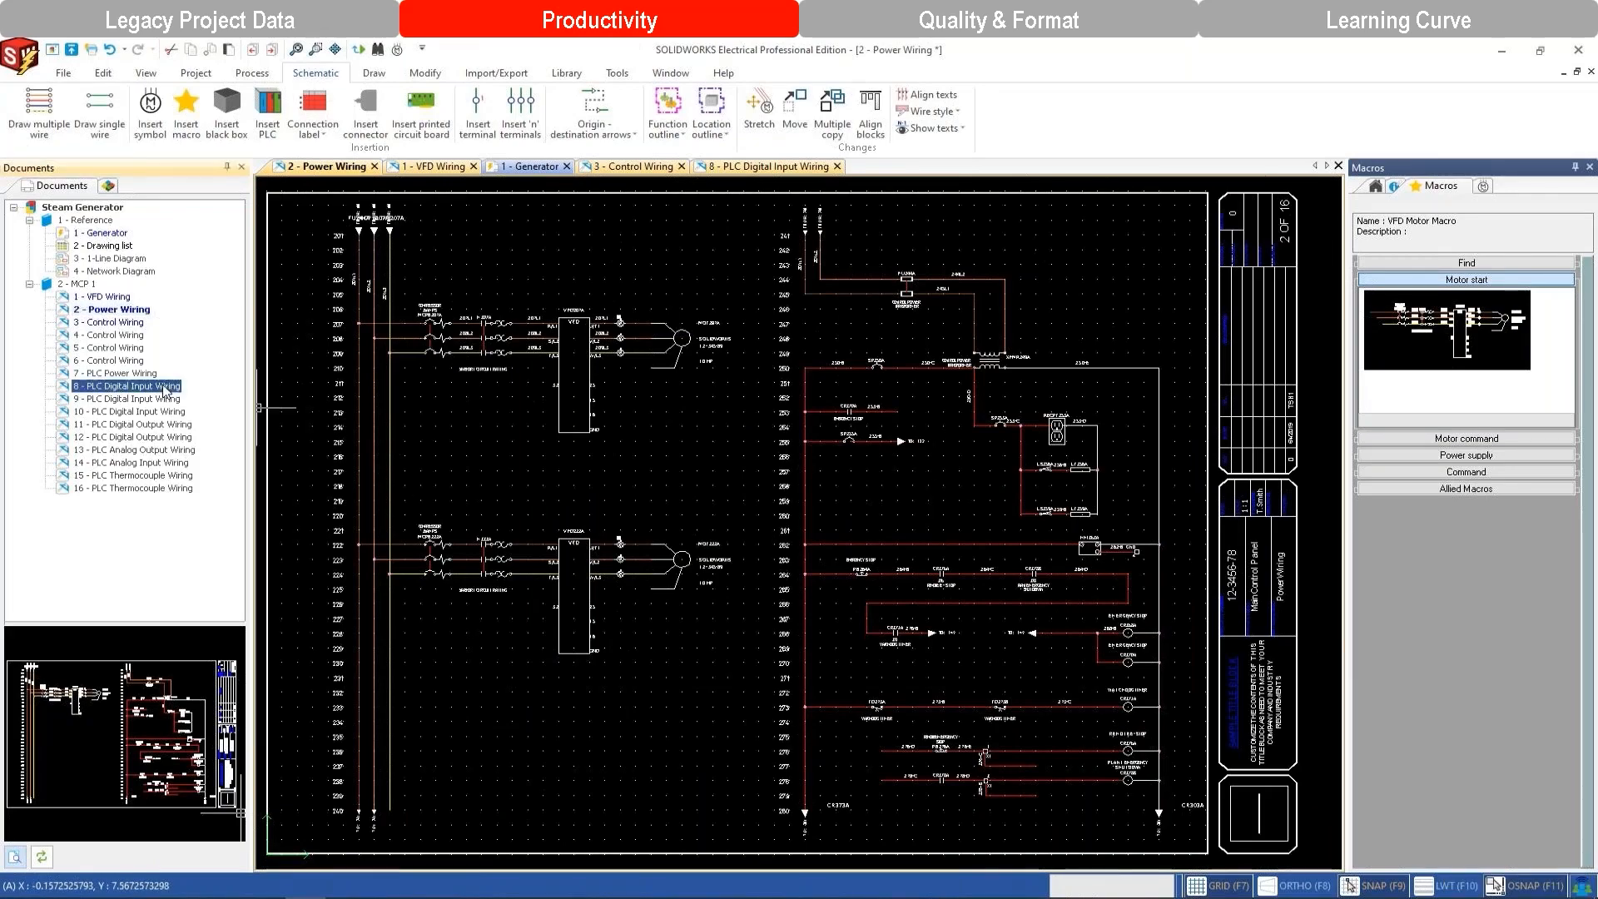
double_click(166, 388)
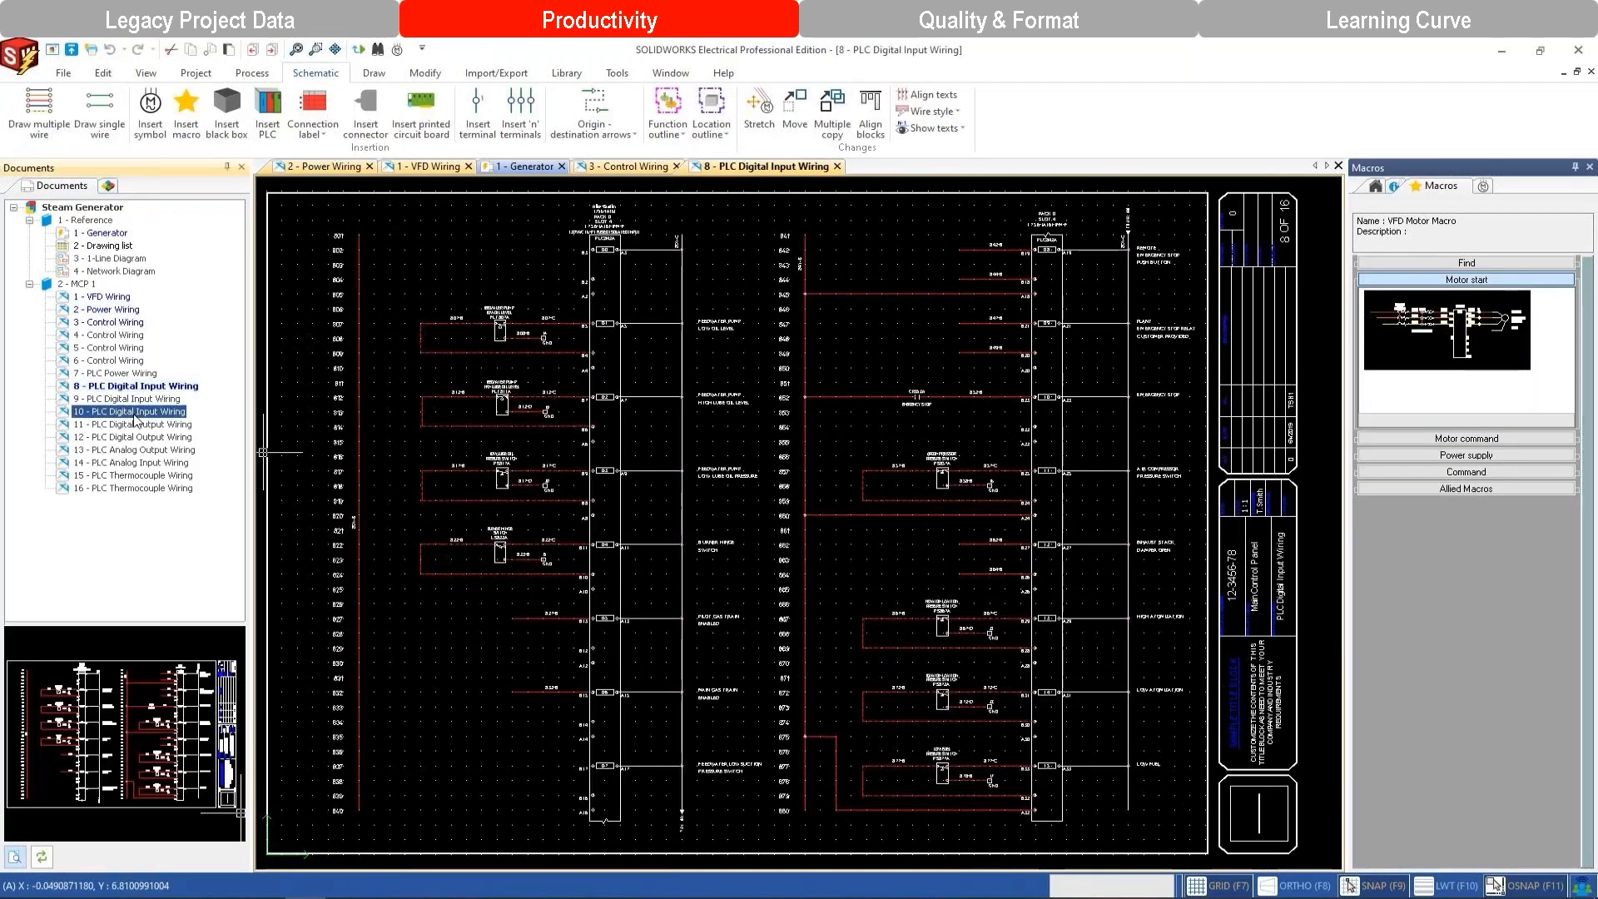
scroll(524, 505, "up", 3)
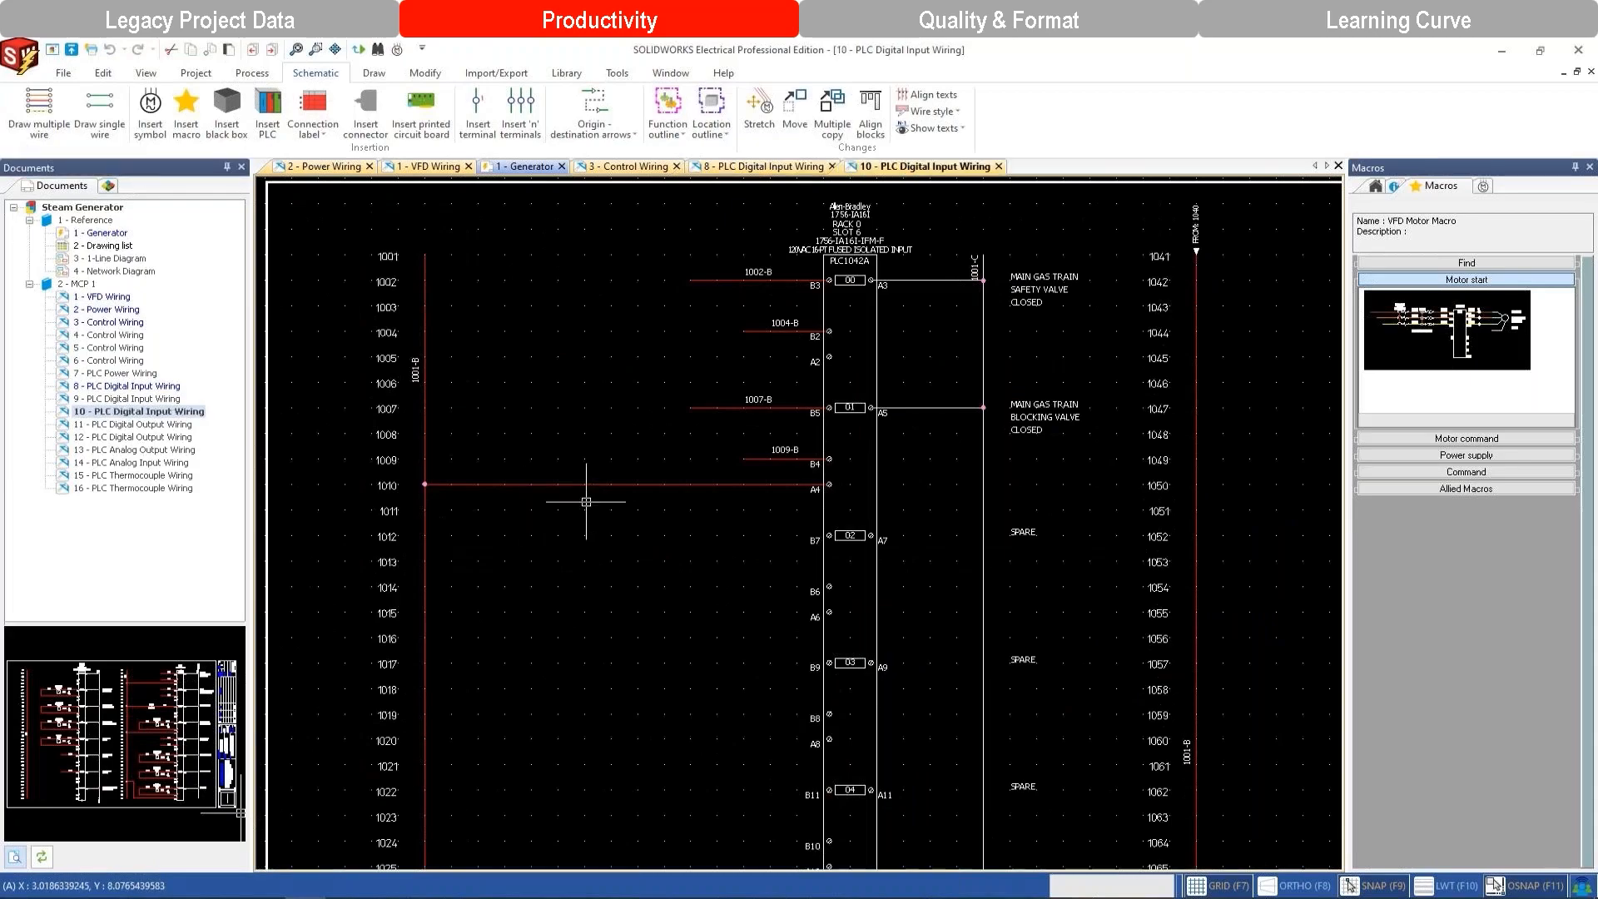
left_click(142, 424)
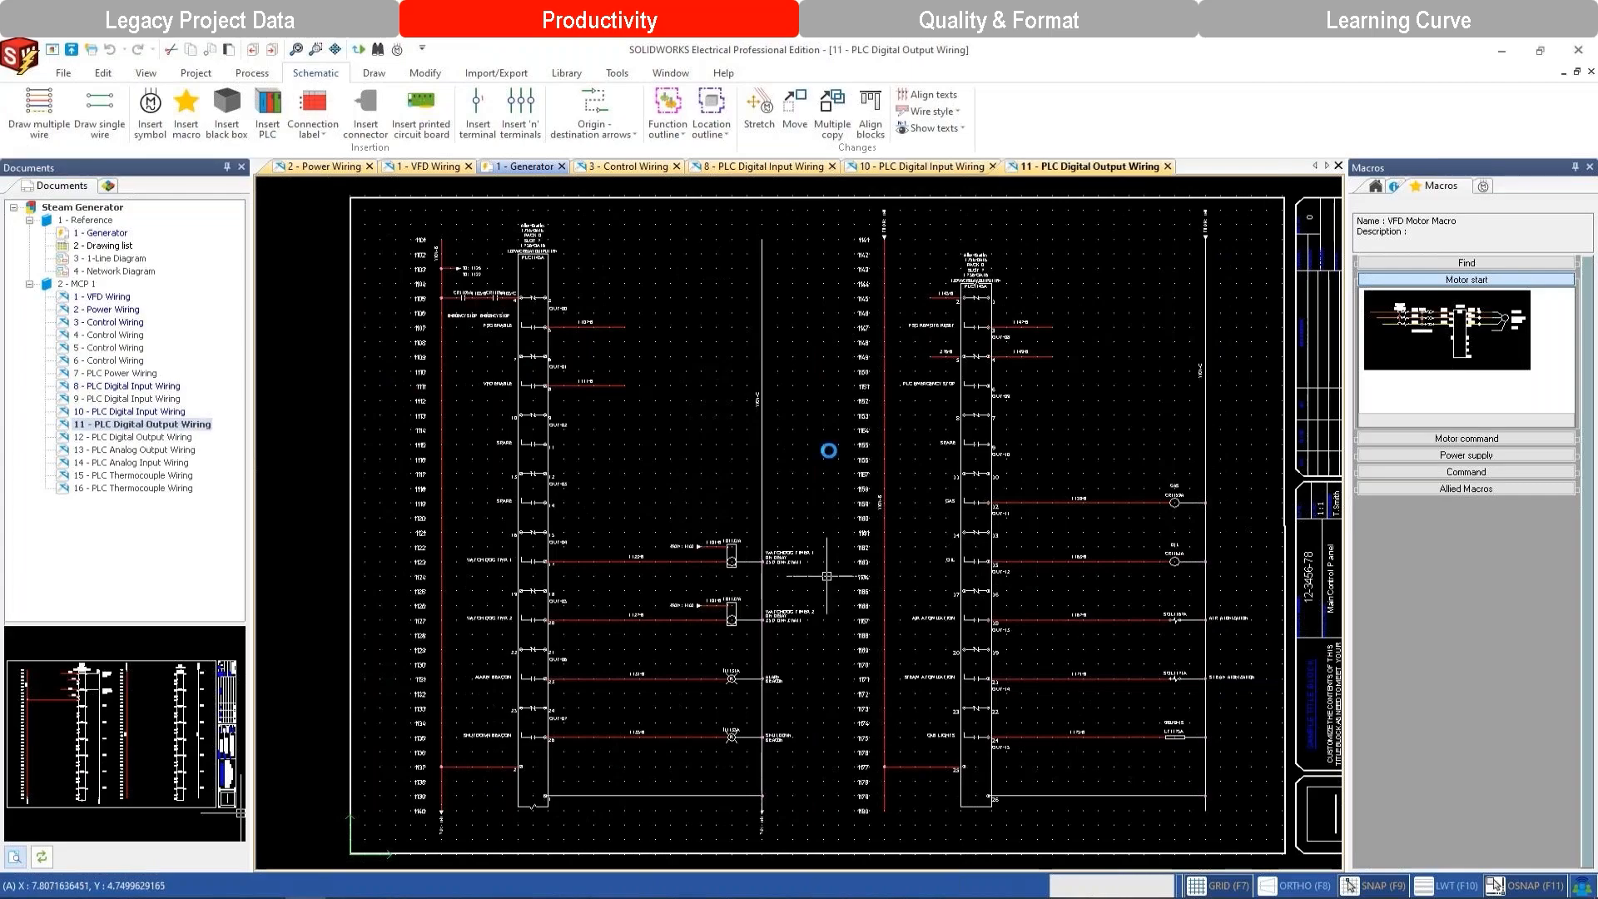
Create a project macro named Generator PLC I_O from the PLC drawings 7 to 16 in MCP 1.
left_click(160, 387)
left_click(158, 491, "shift")
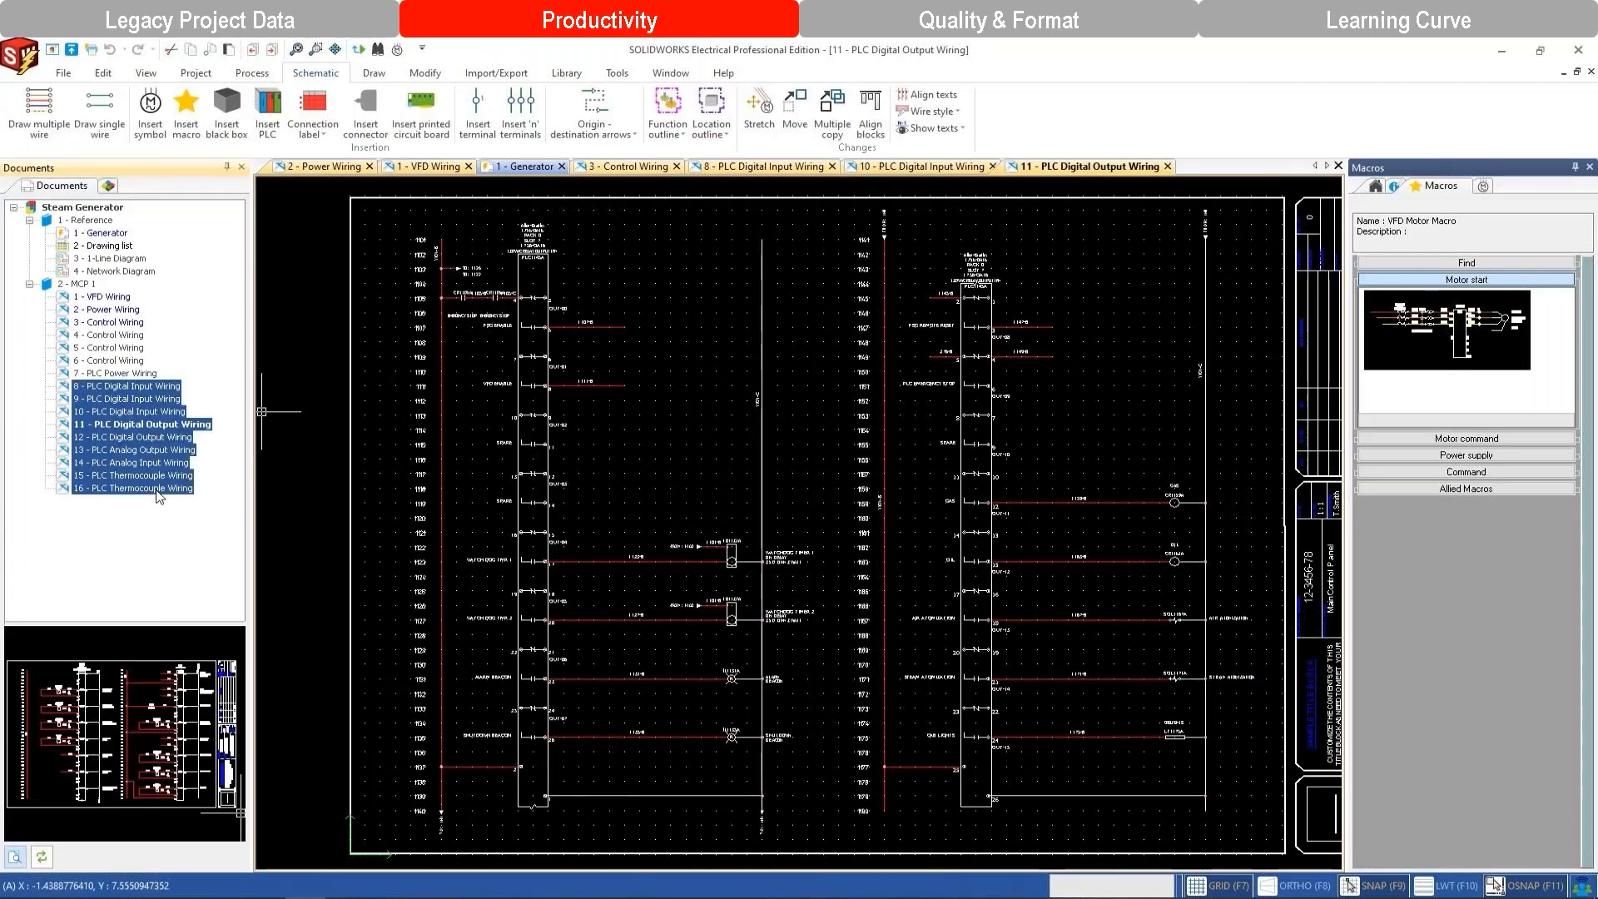
left_click(133, 374, "ctrl")
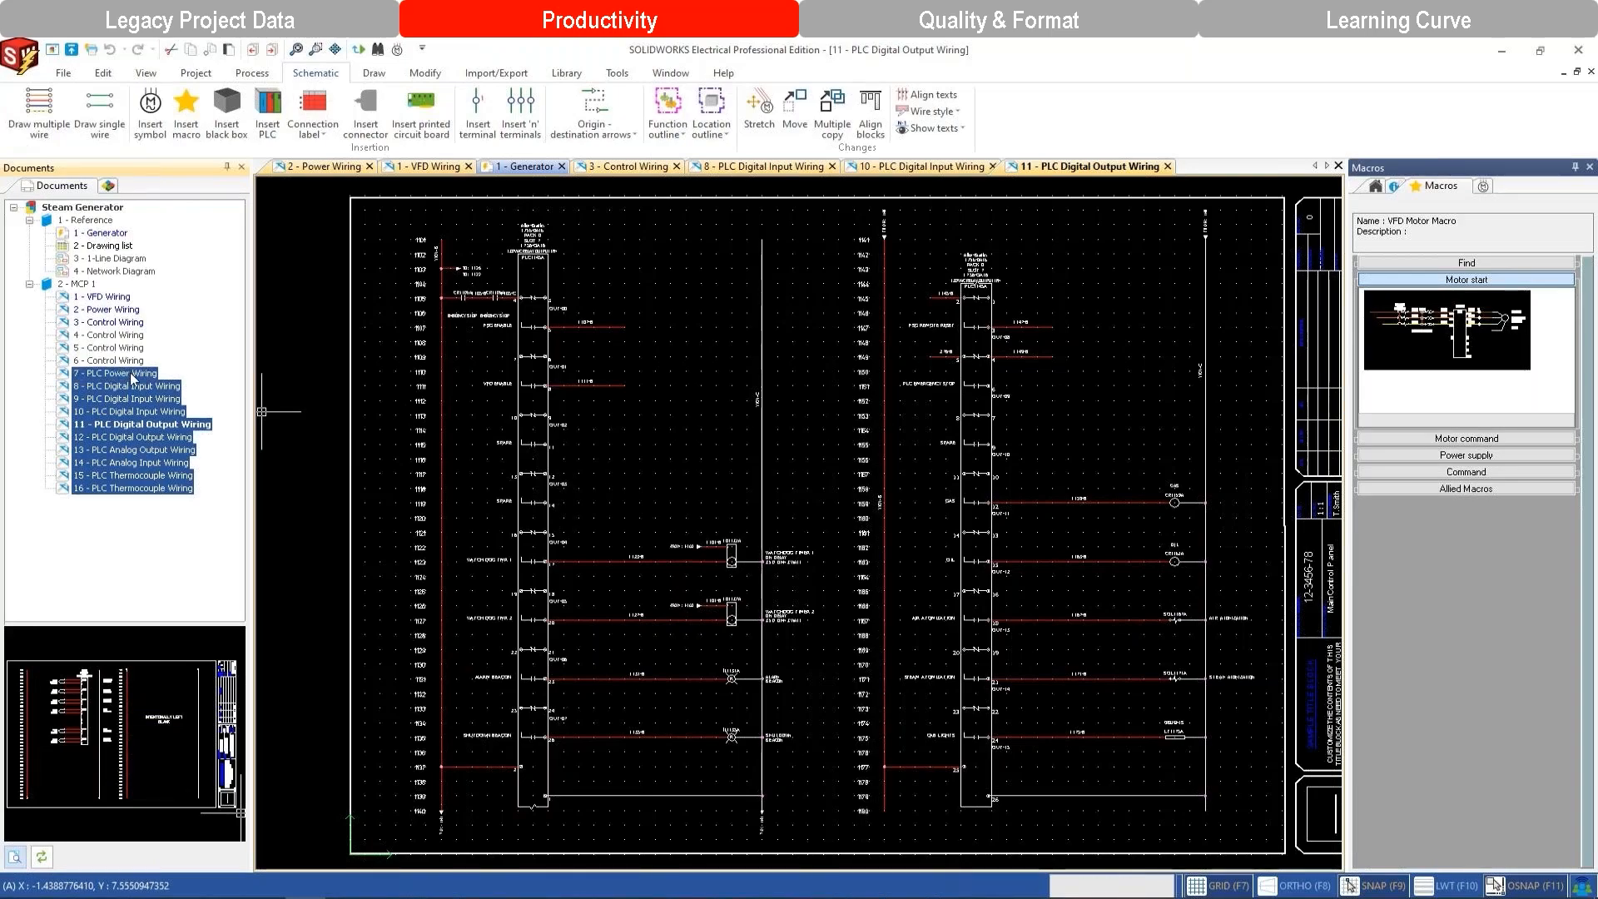
right_click(131, 373)
left_click(228, 496)
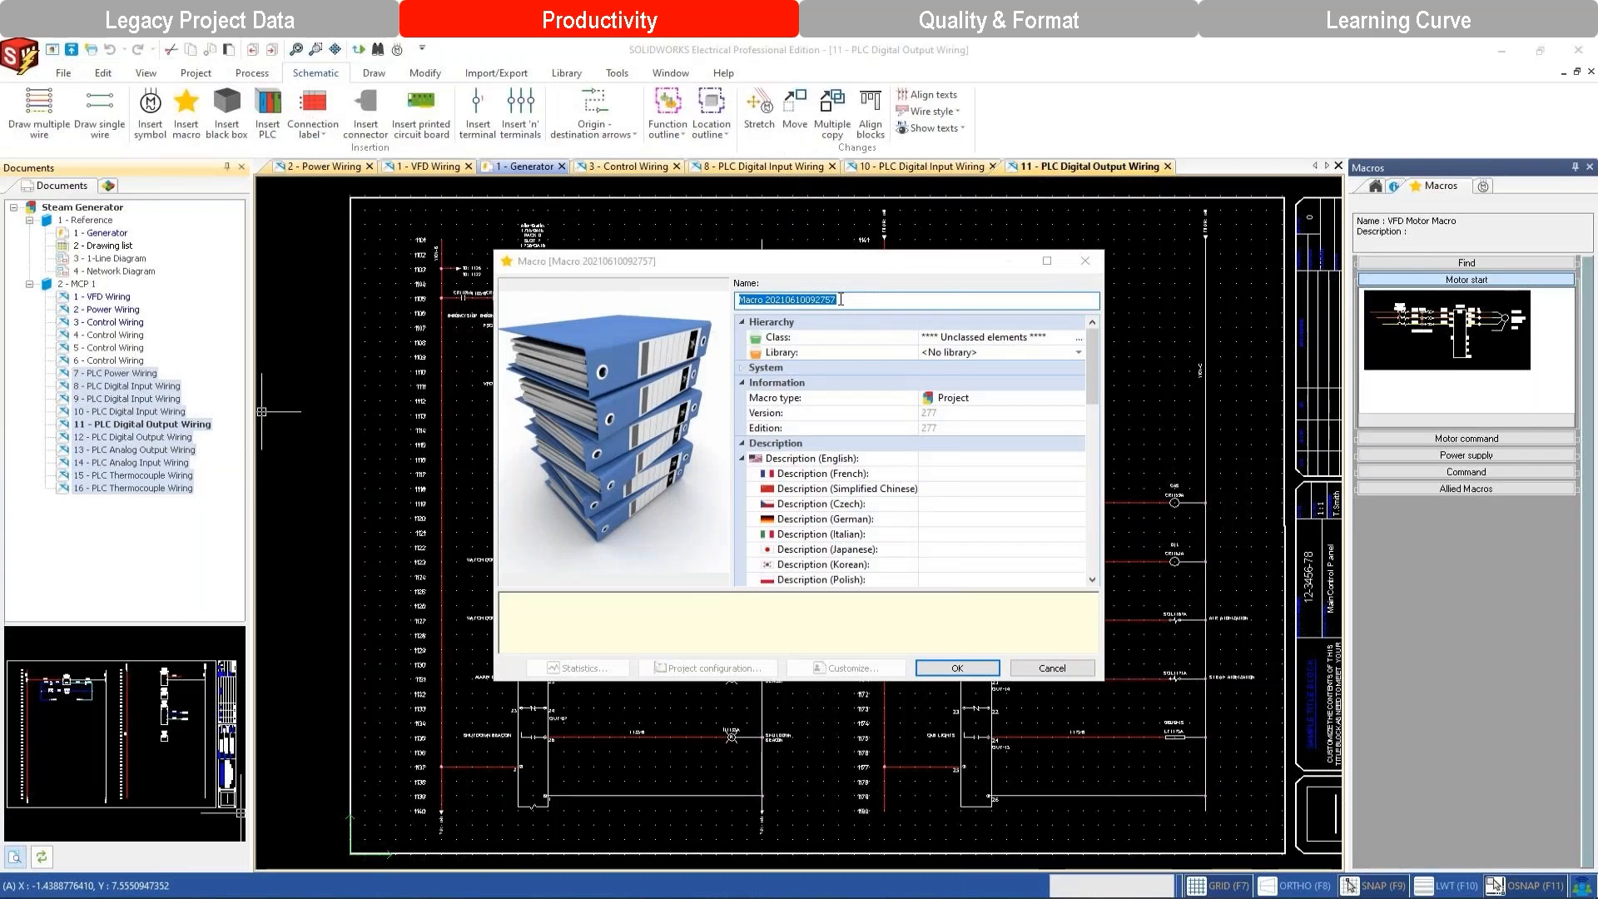
type("Gene")
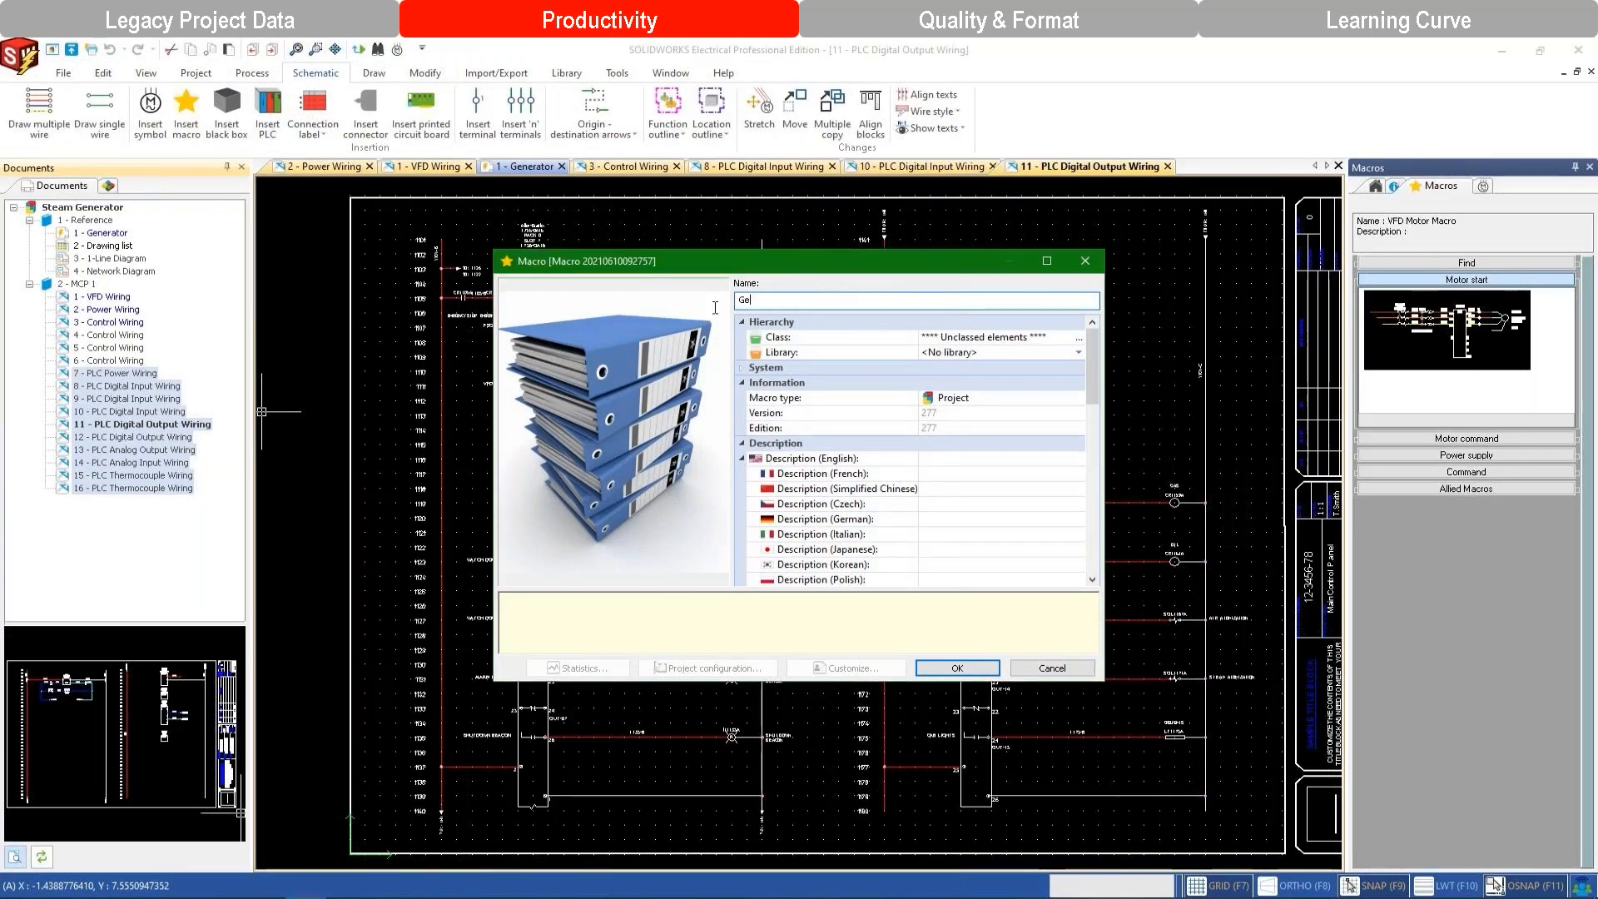
type("rator PLC I_O")
left_click(959, 670)
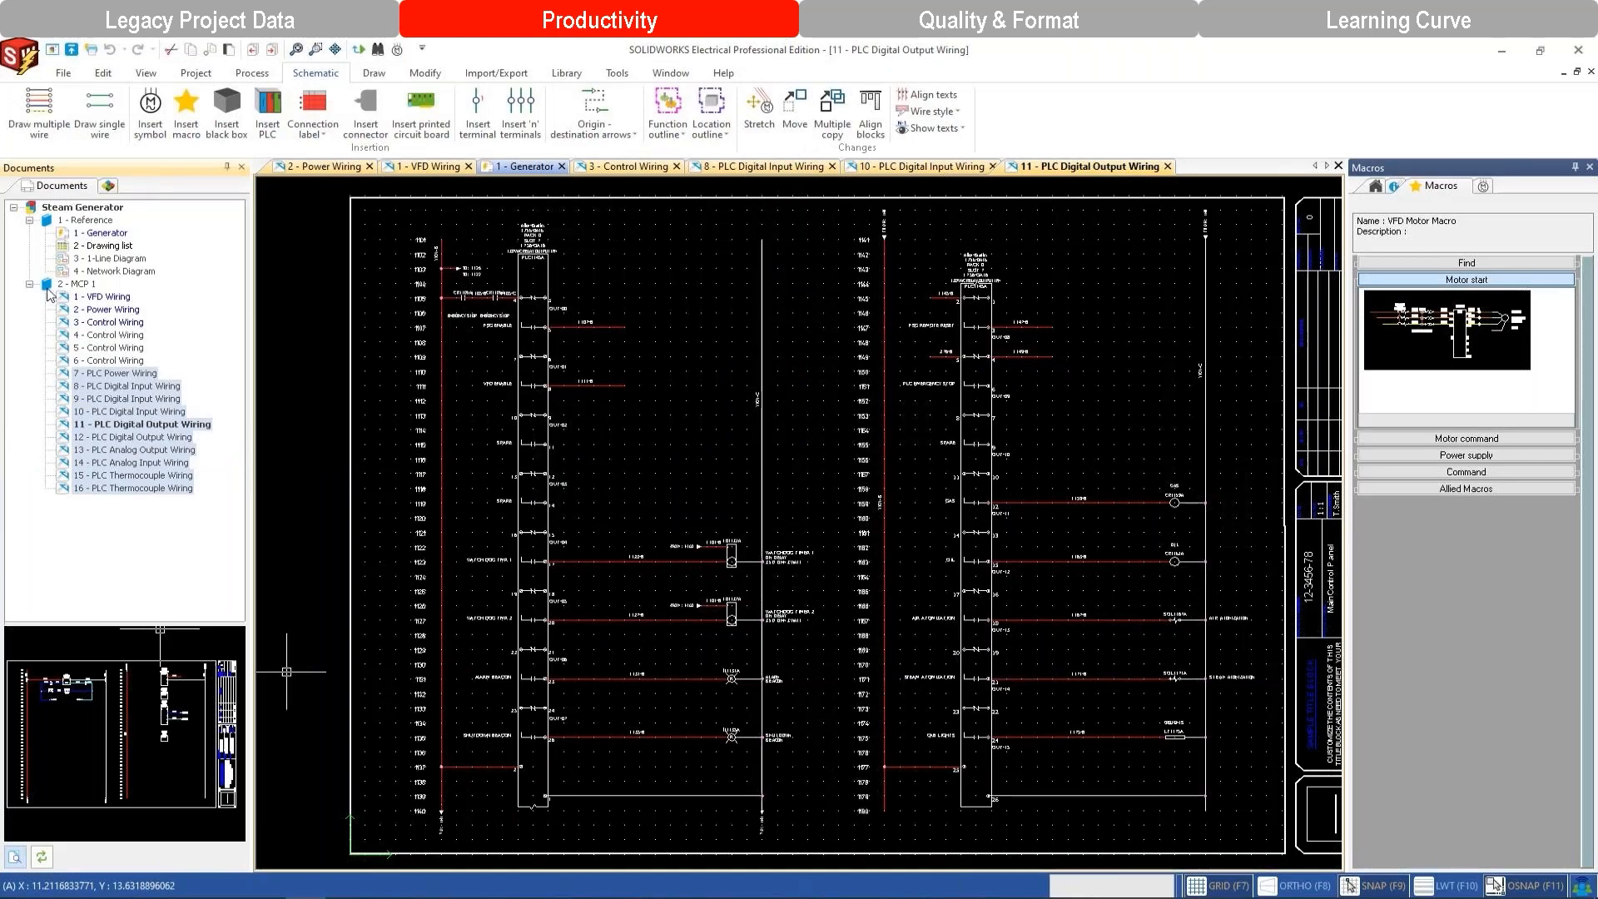
Create a new folder in the MCP 1 book with the English description PLC I_O.
double_click(76, 286)
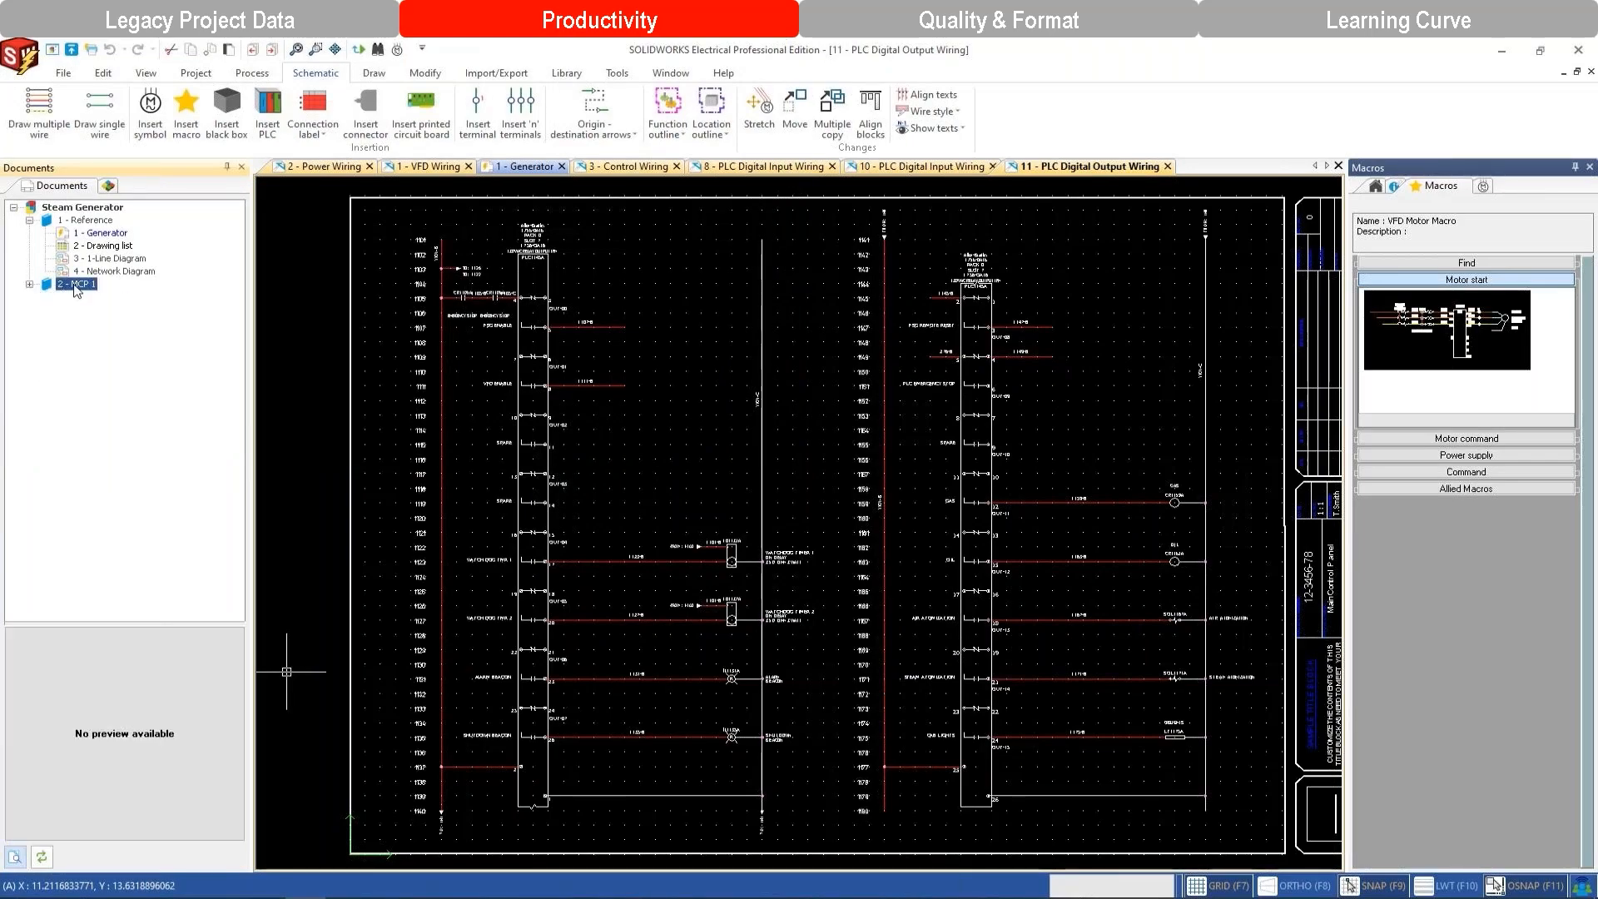
left_click(29, 284)
right_click(89, 287)
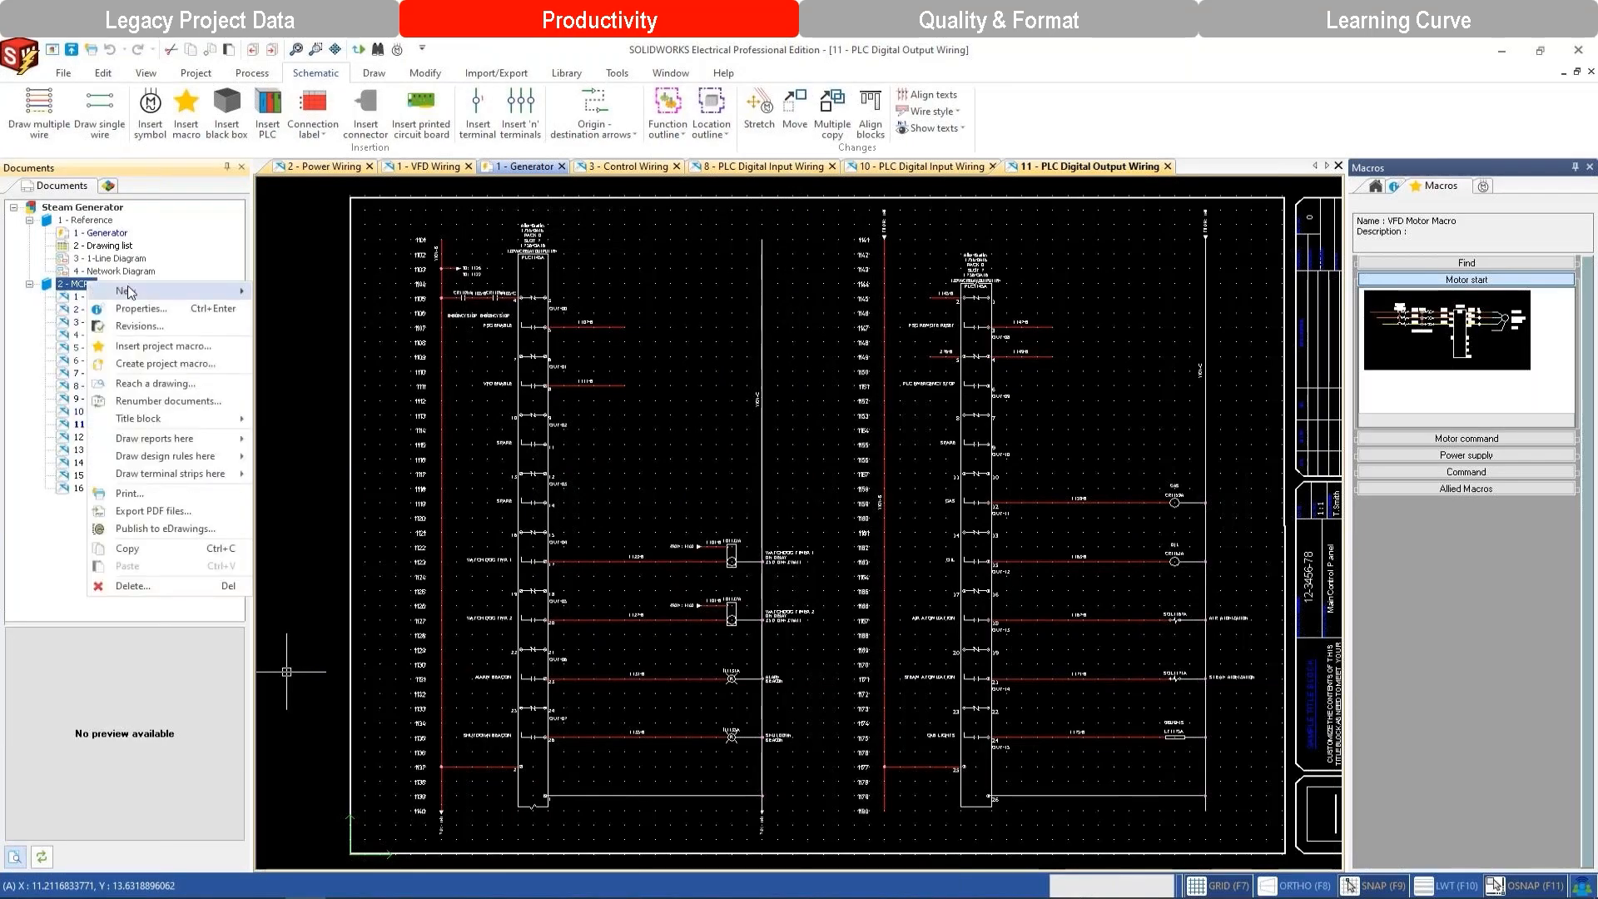
left_click(282, 342)
type("PLC-")
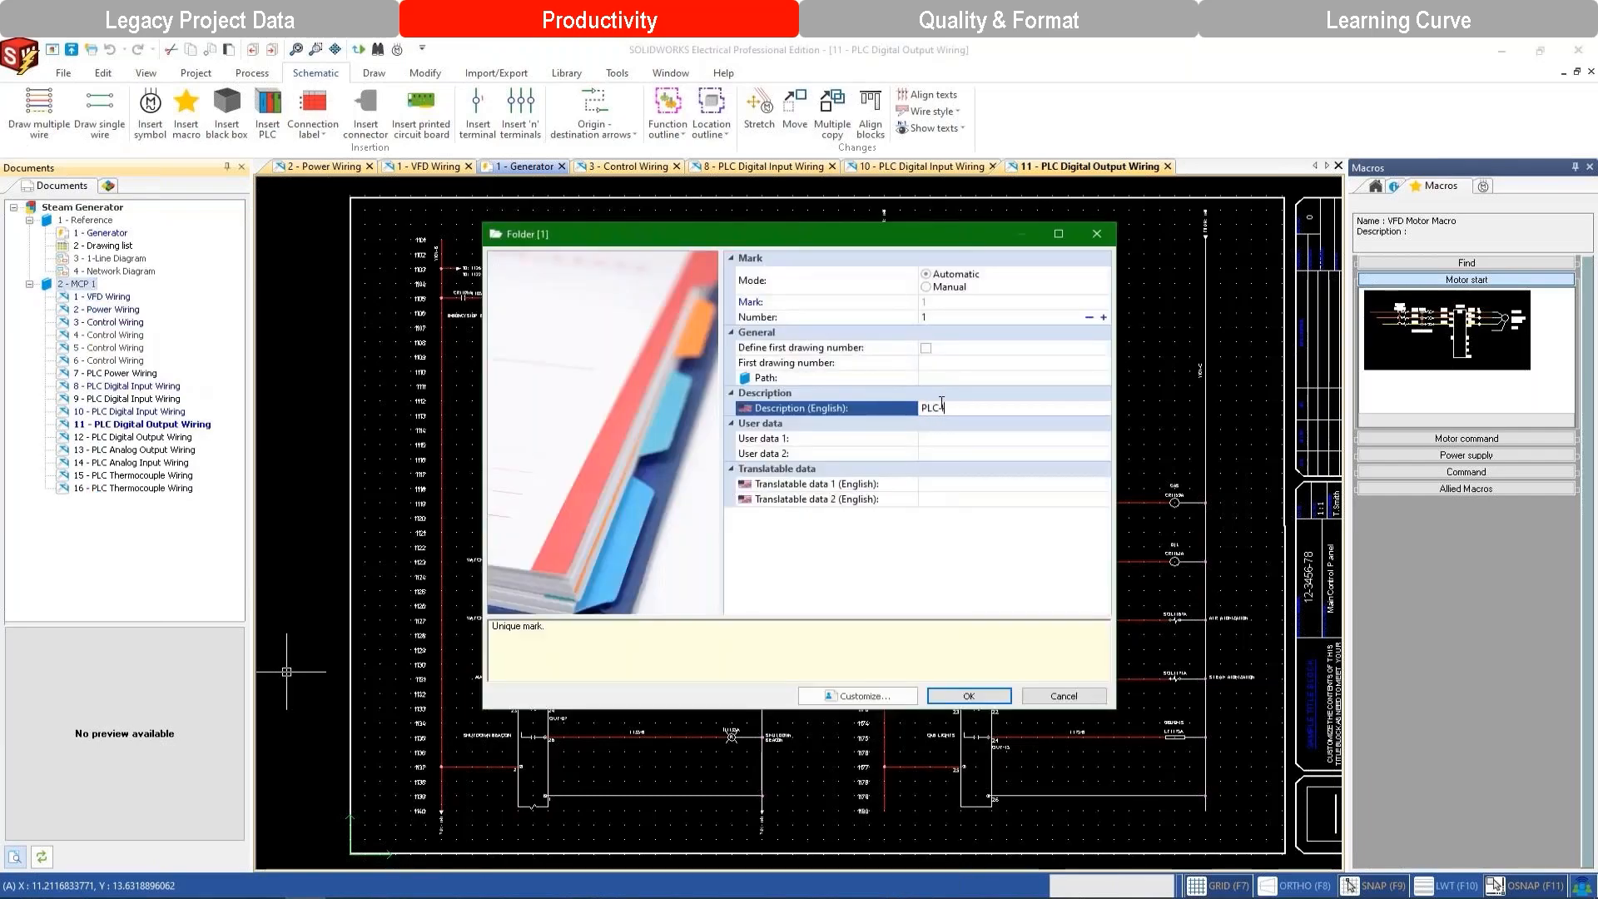
key("BackSpace")
type(" I_O")
left_click(969, 698)
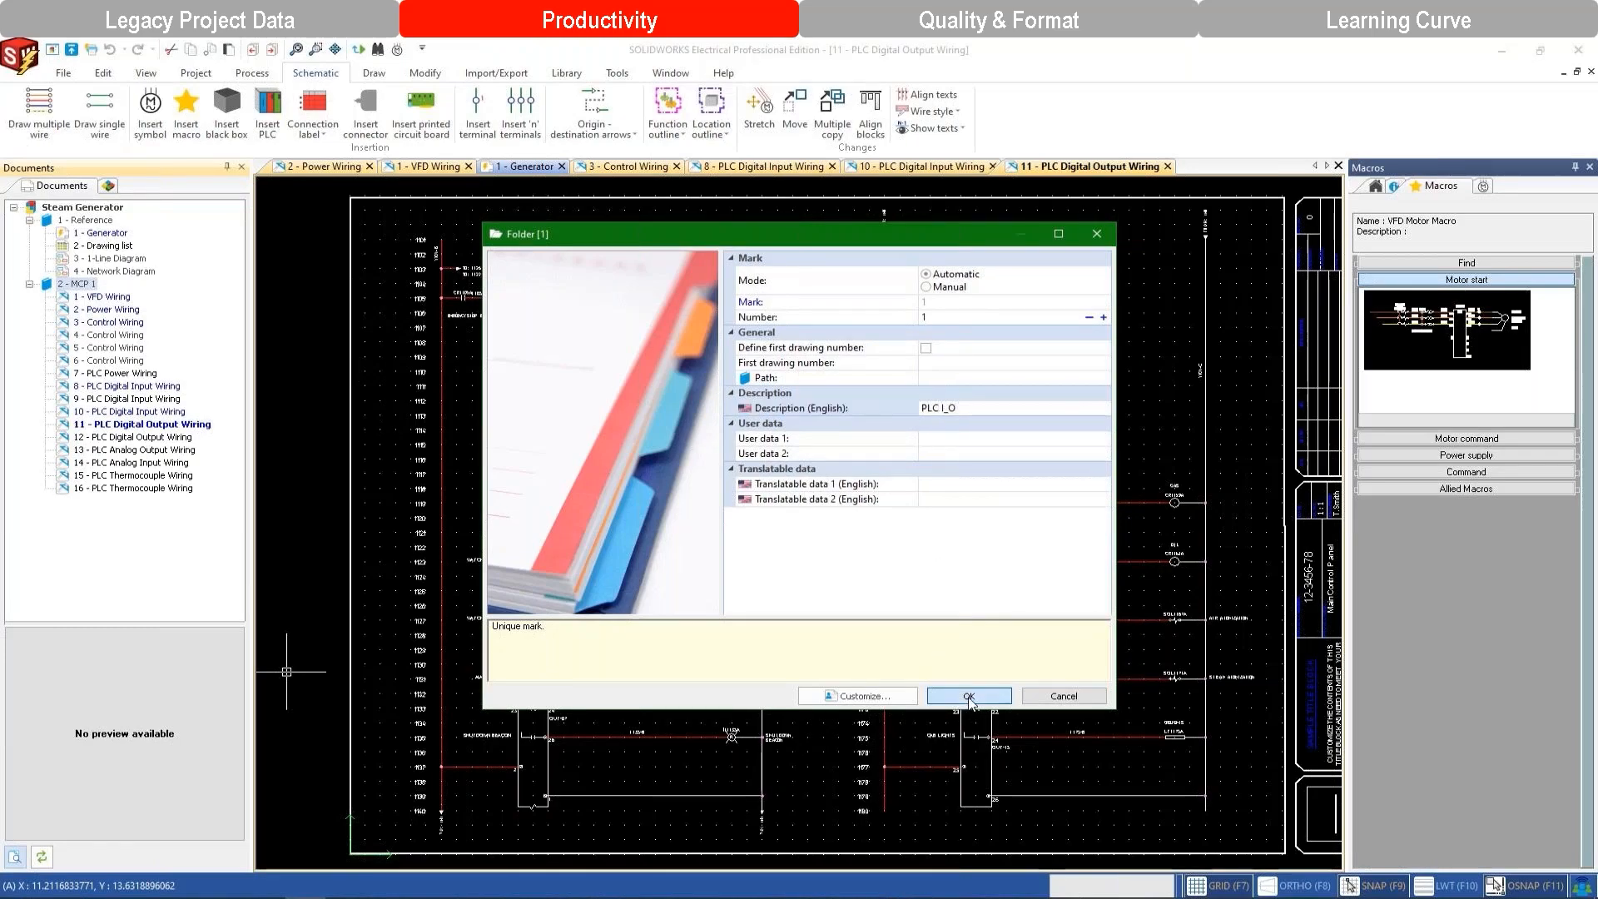
Start inserting a project macro into the PLC I_O folder, filtering for any class, all libraries and a modification date from 6/10/2021.
right_click(96, 502)
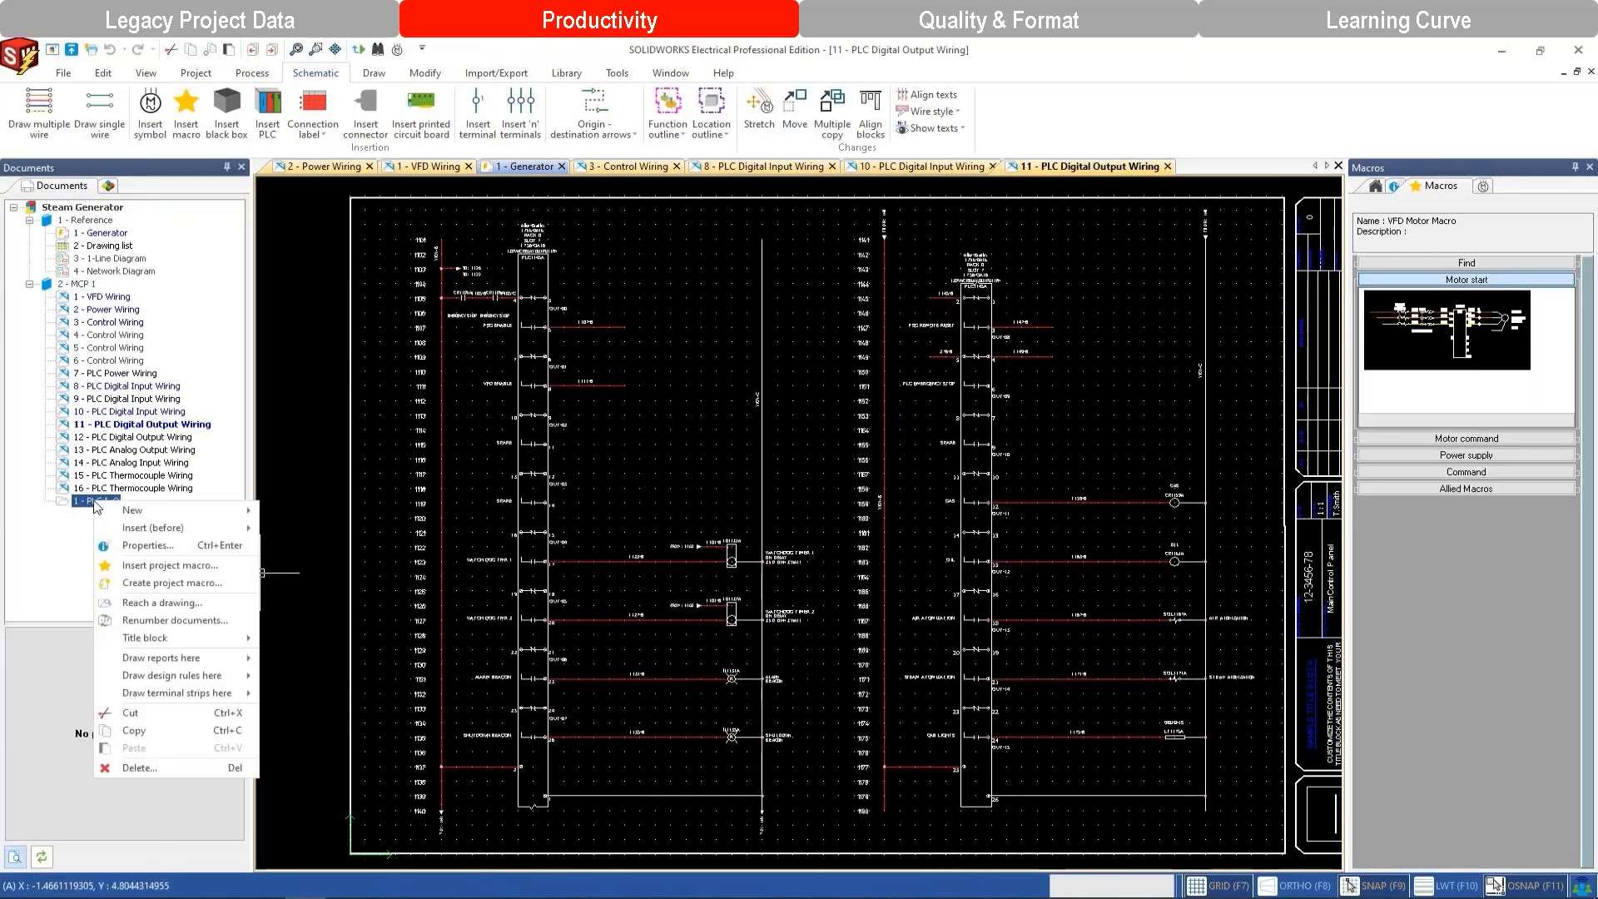
left_click(154, 566)
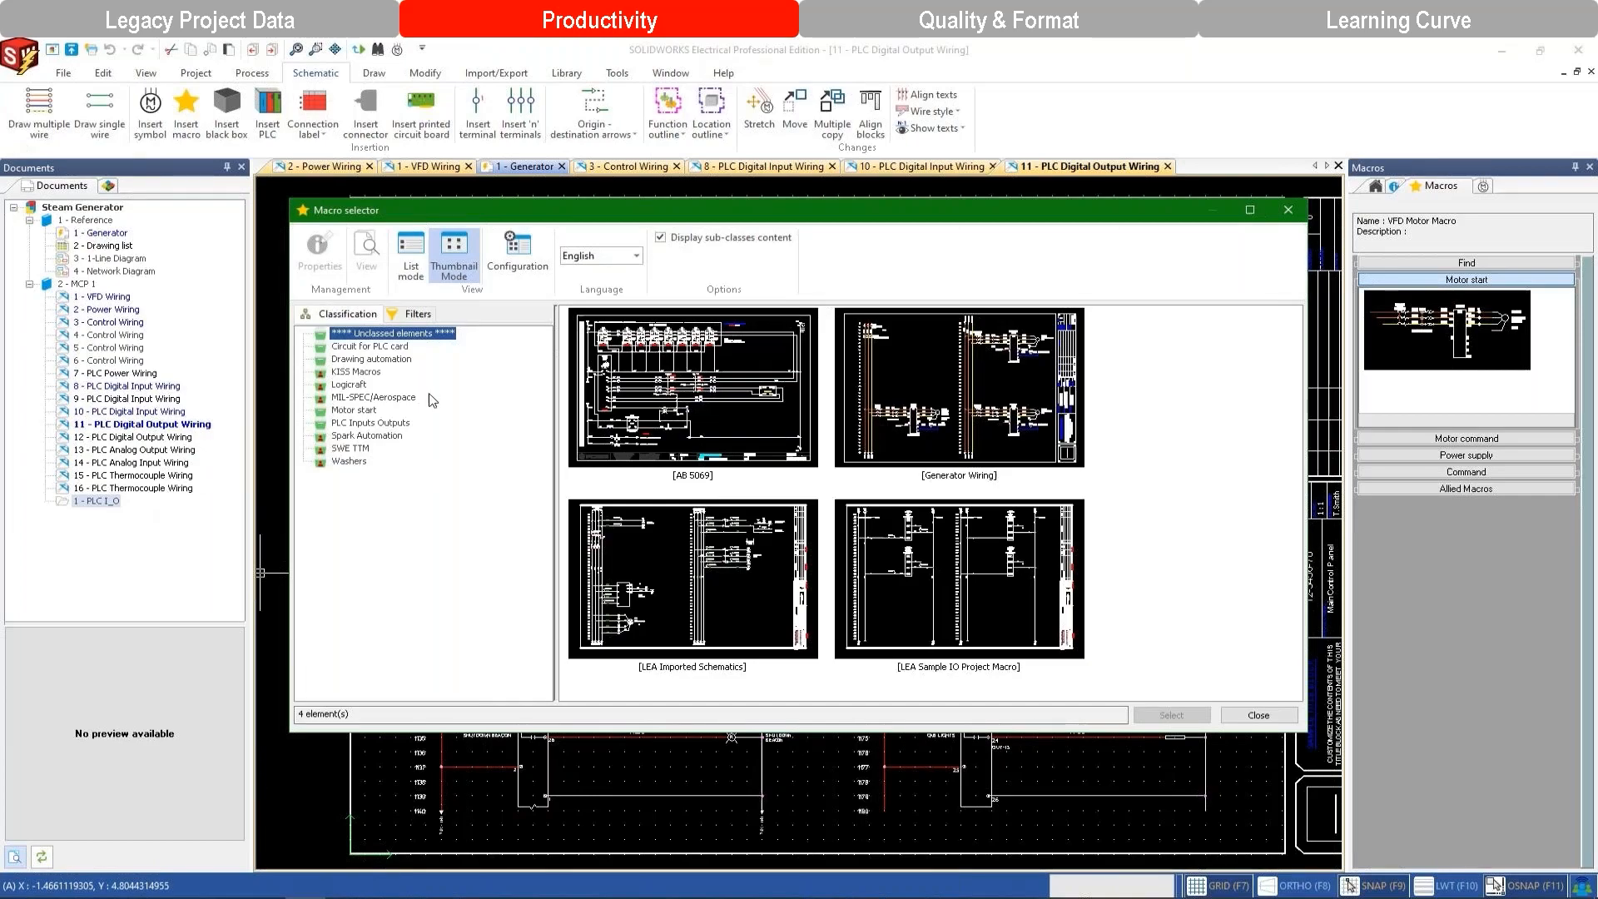
left_click(416, 314)
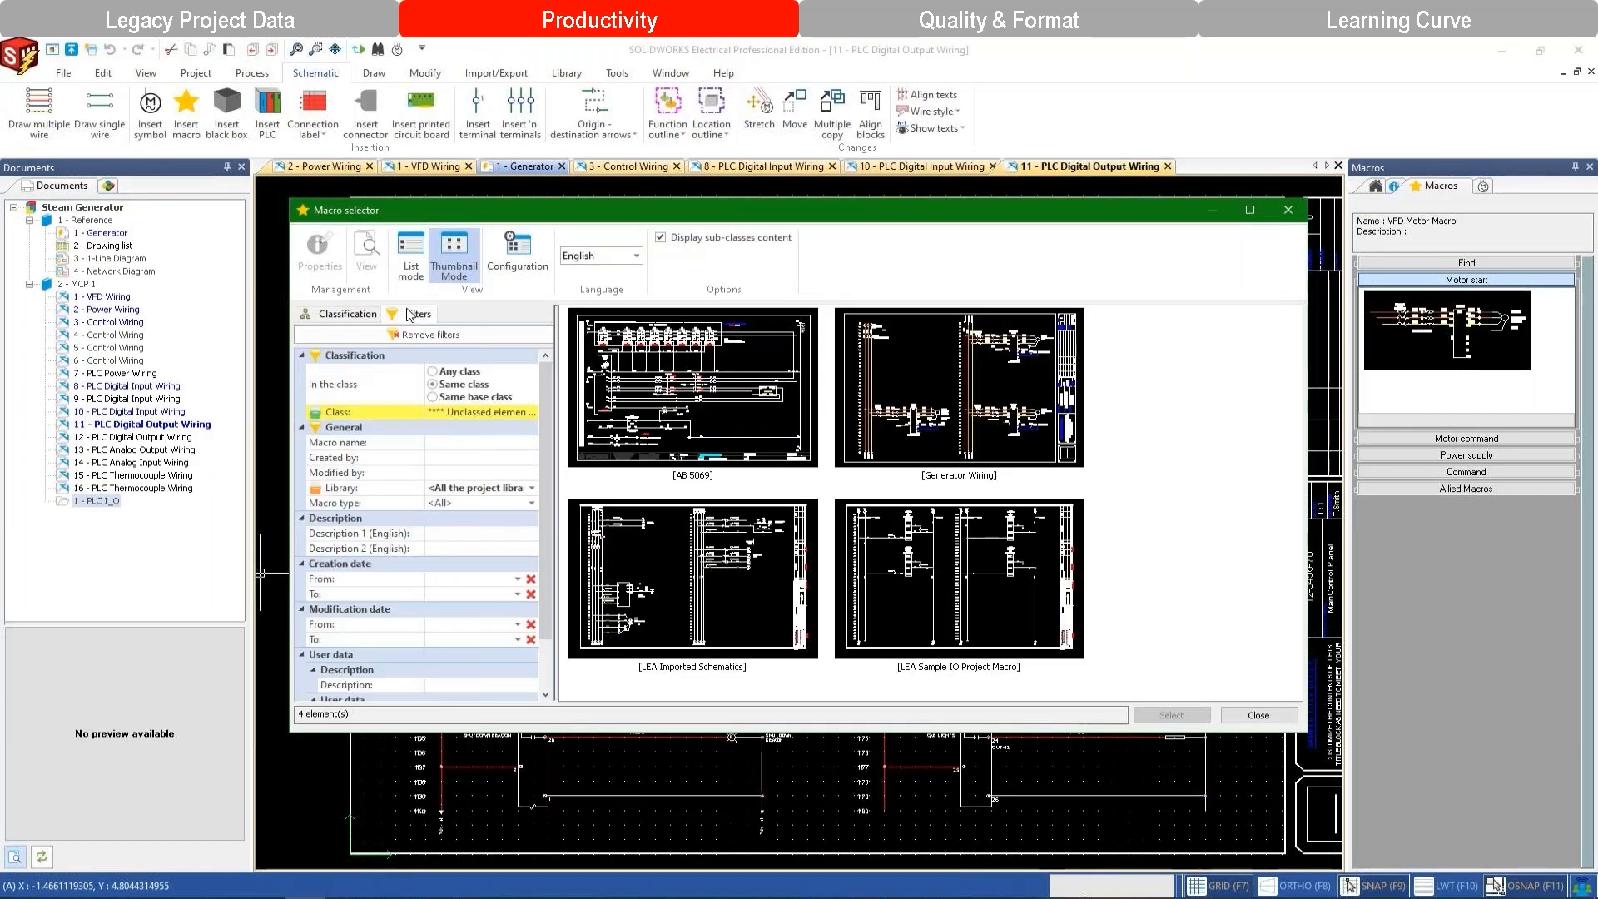
left_click(479, 488)
left_click(388, 506)
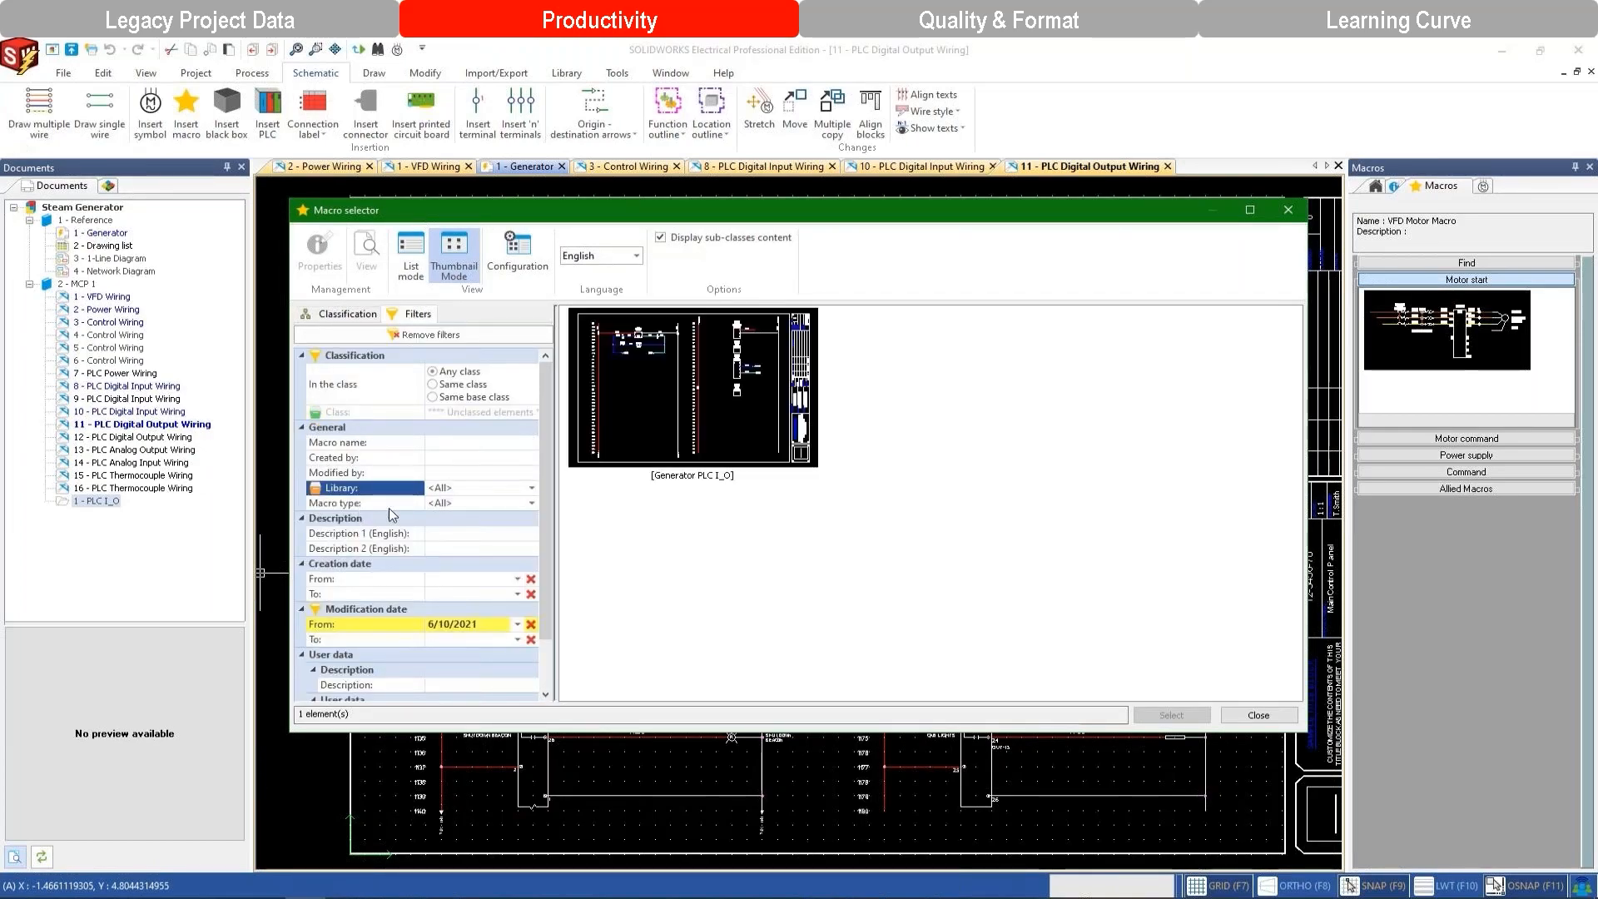
Insert the Generator PLC I_O macro with the default pasting options and expand the PLC I_O folder.
left_click(653, 387)
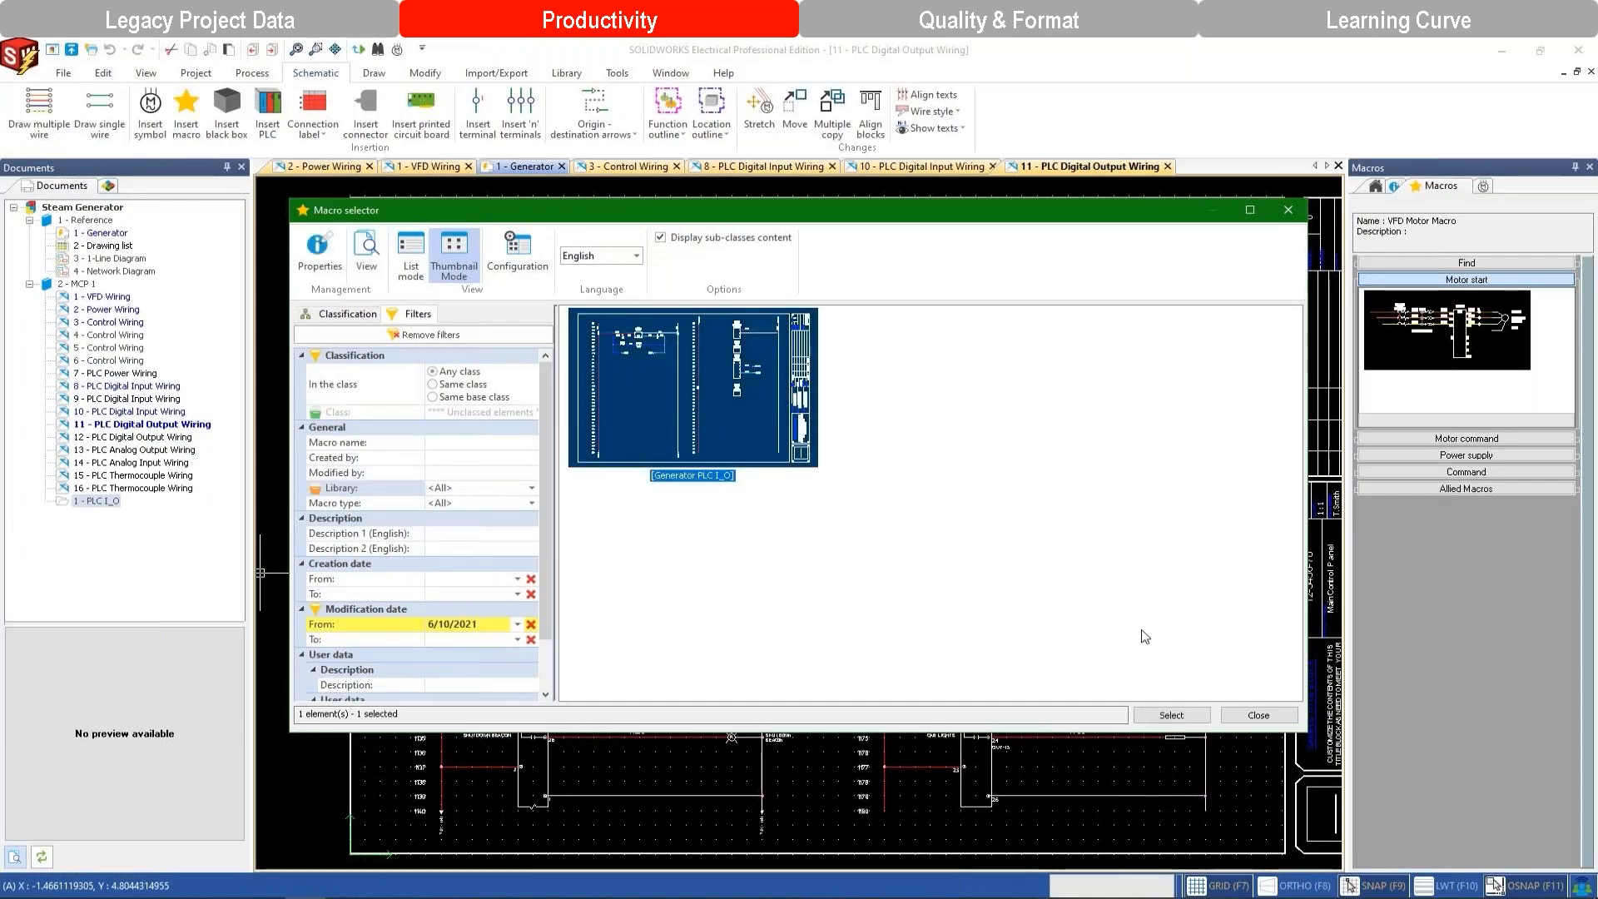
left_click(1171, 715)
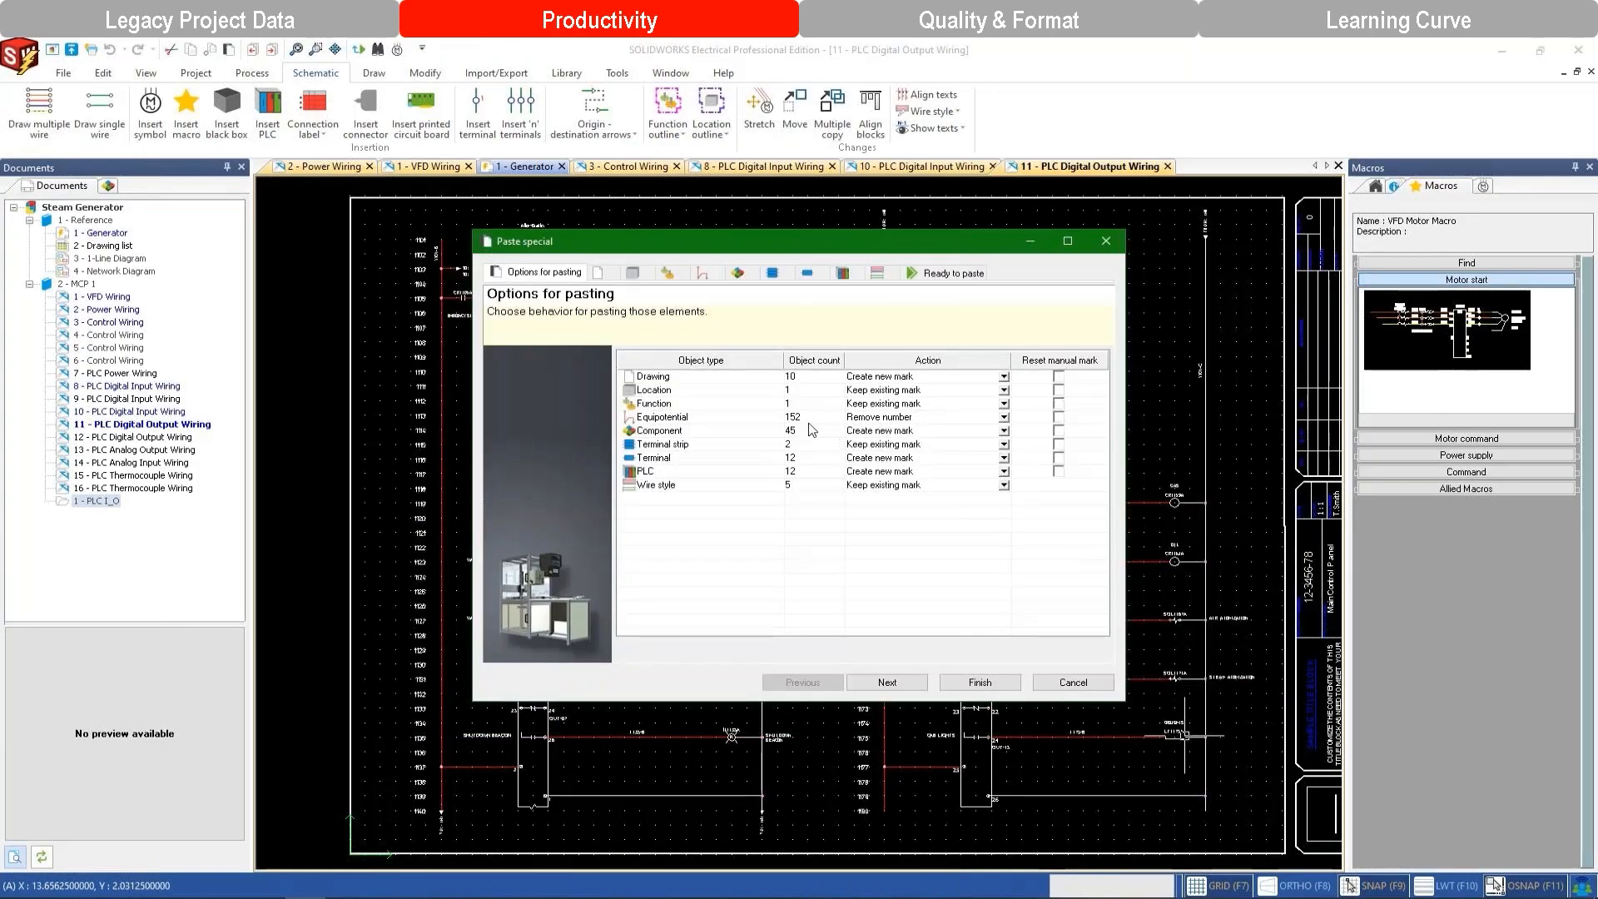
left_click(1014, 684)
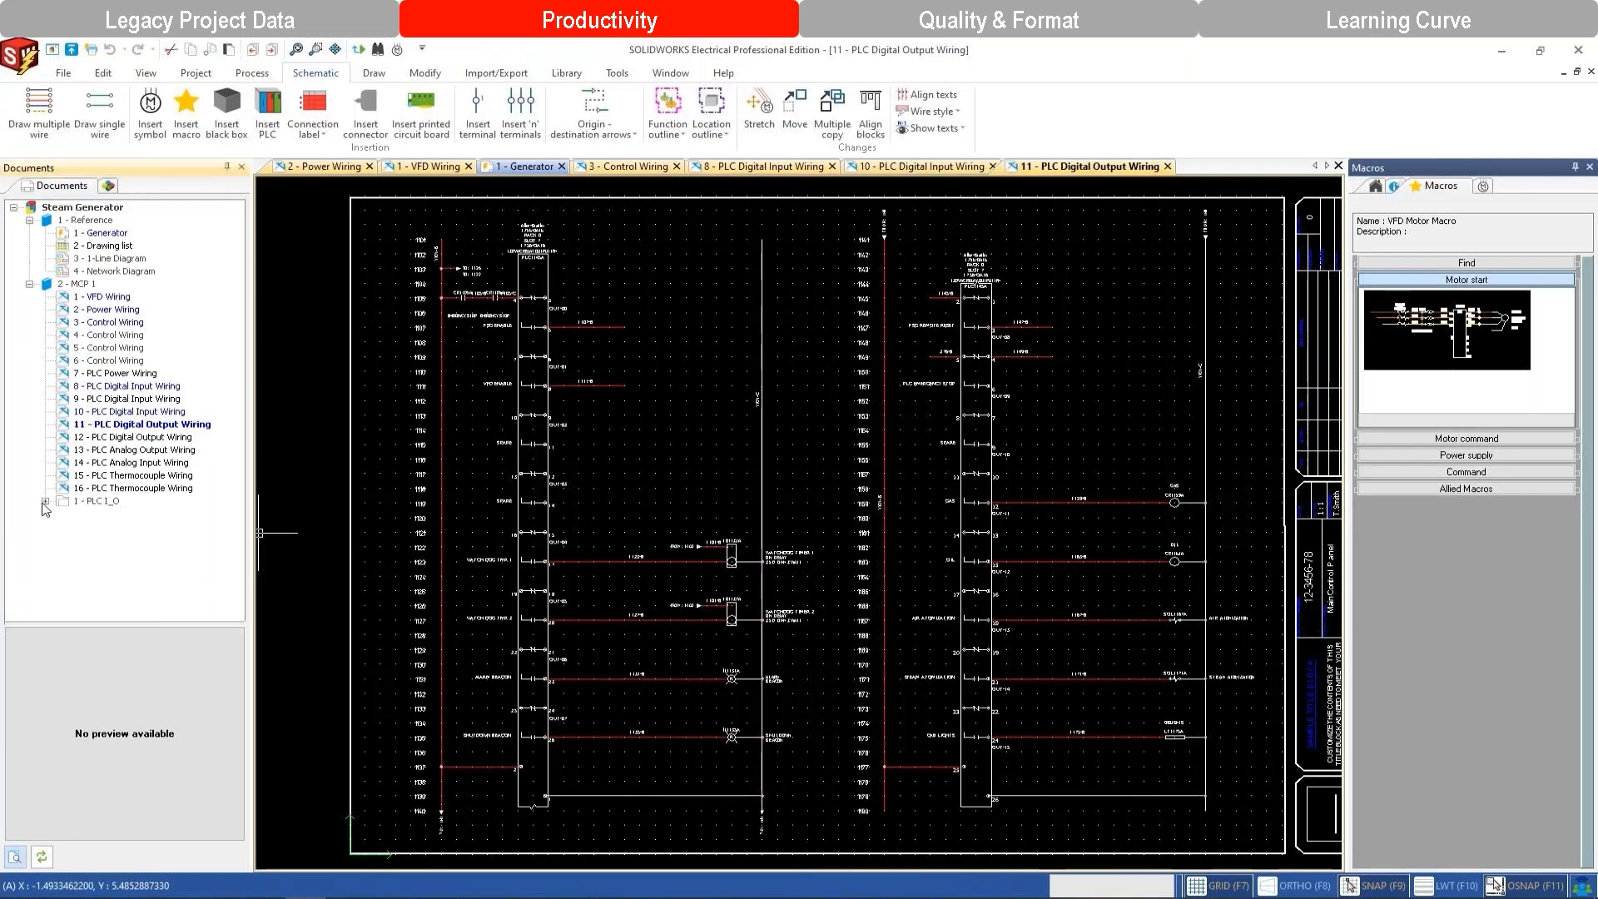
double_click(94, 501)
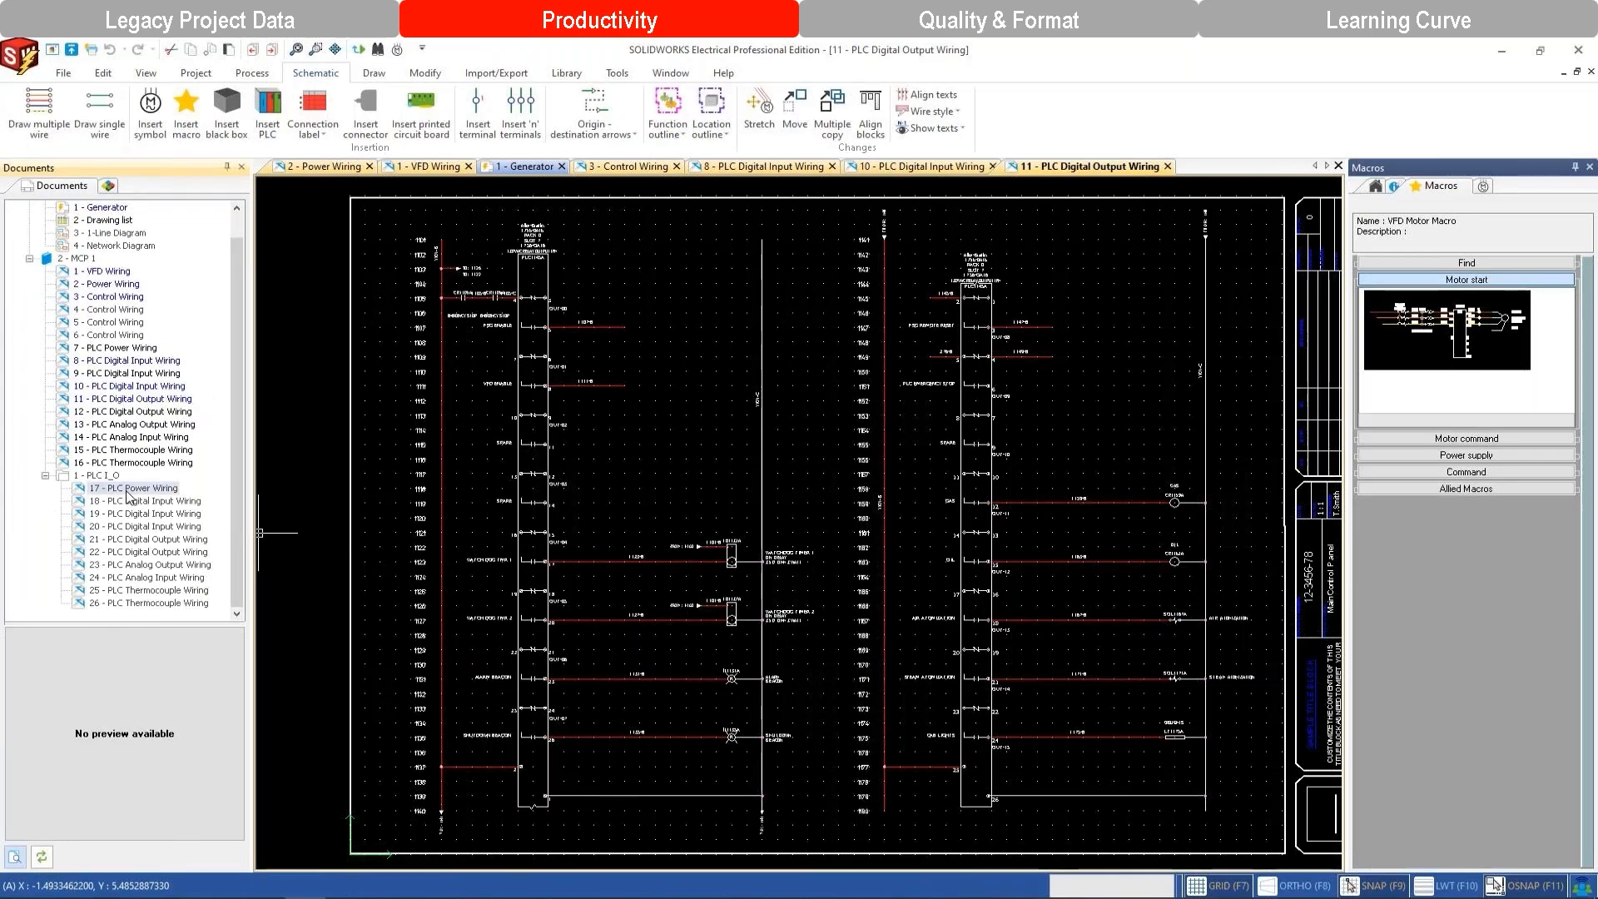
Open drawing 17 - PLC Power Wiring in the PLC I_O folder and examine its power supply circuit and line numbering.
double_click(132, 488)
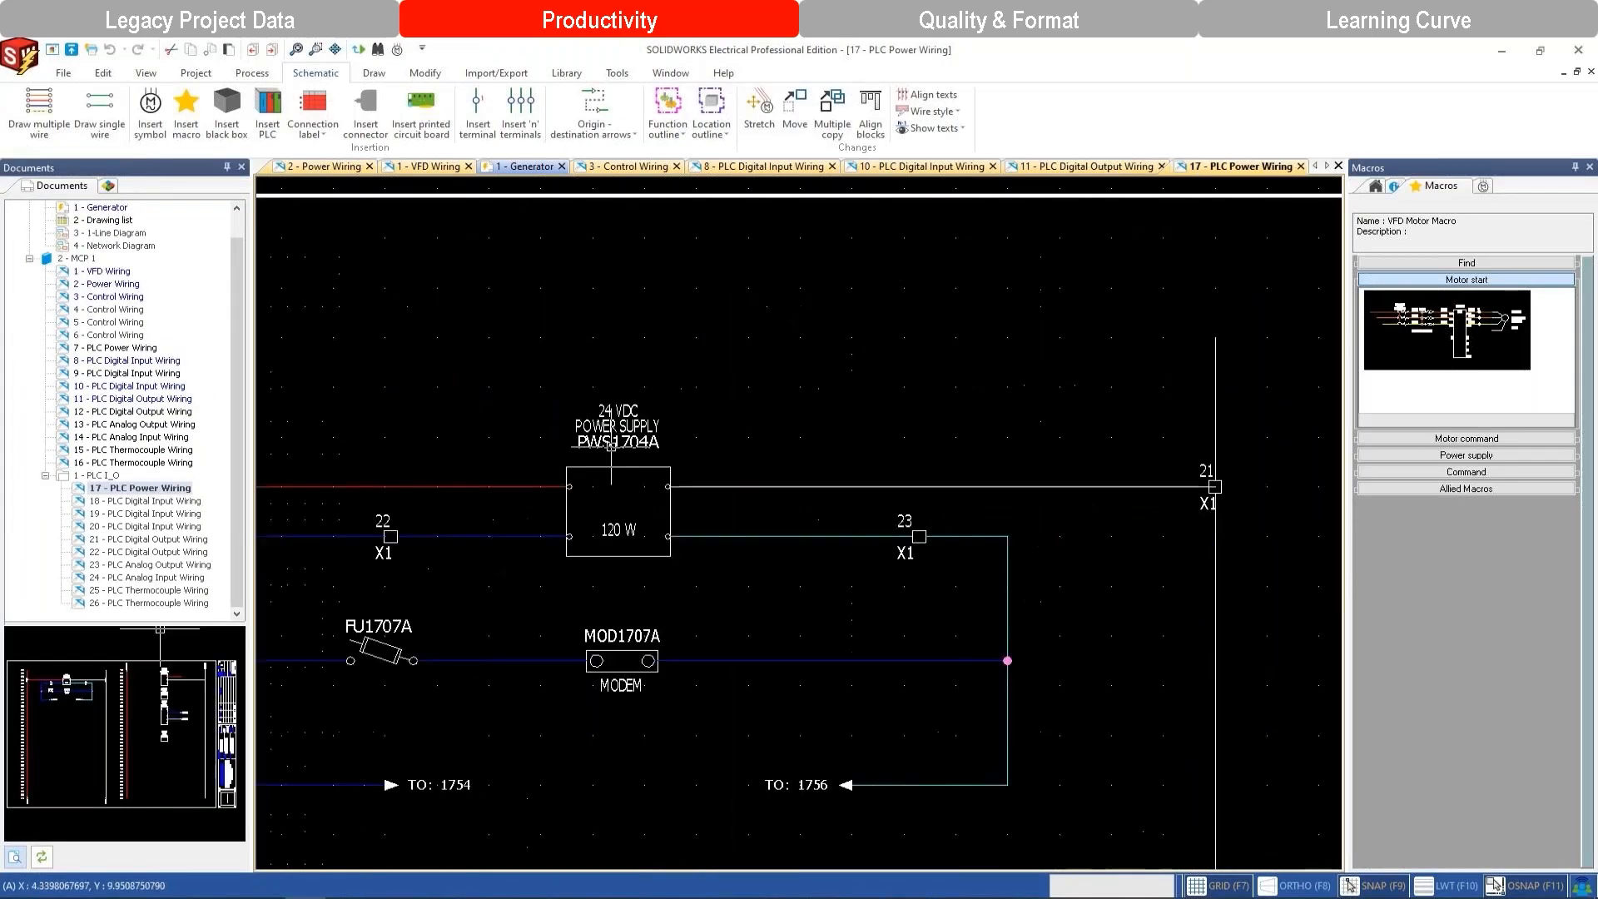
middle_click_drag(489, 628, 879, 616)
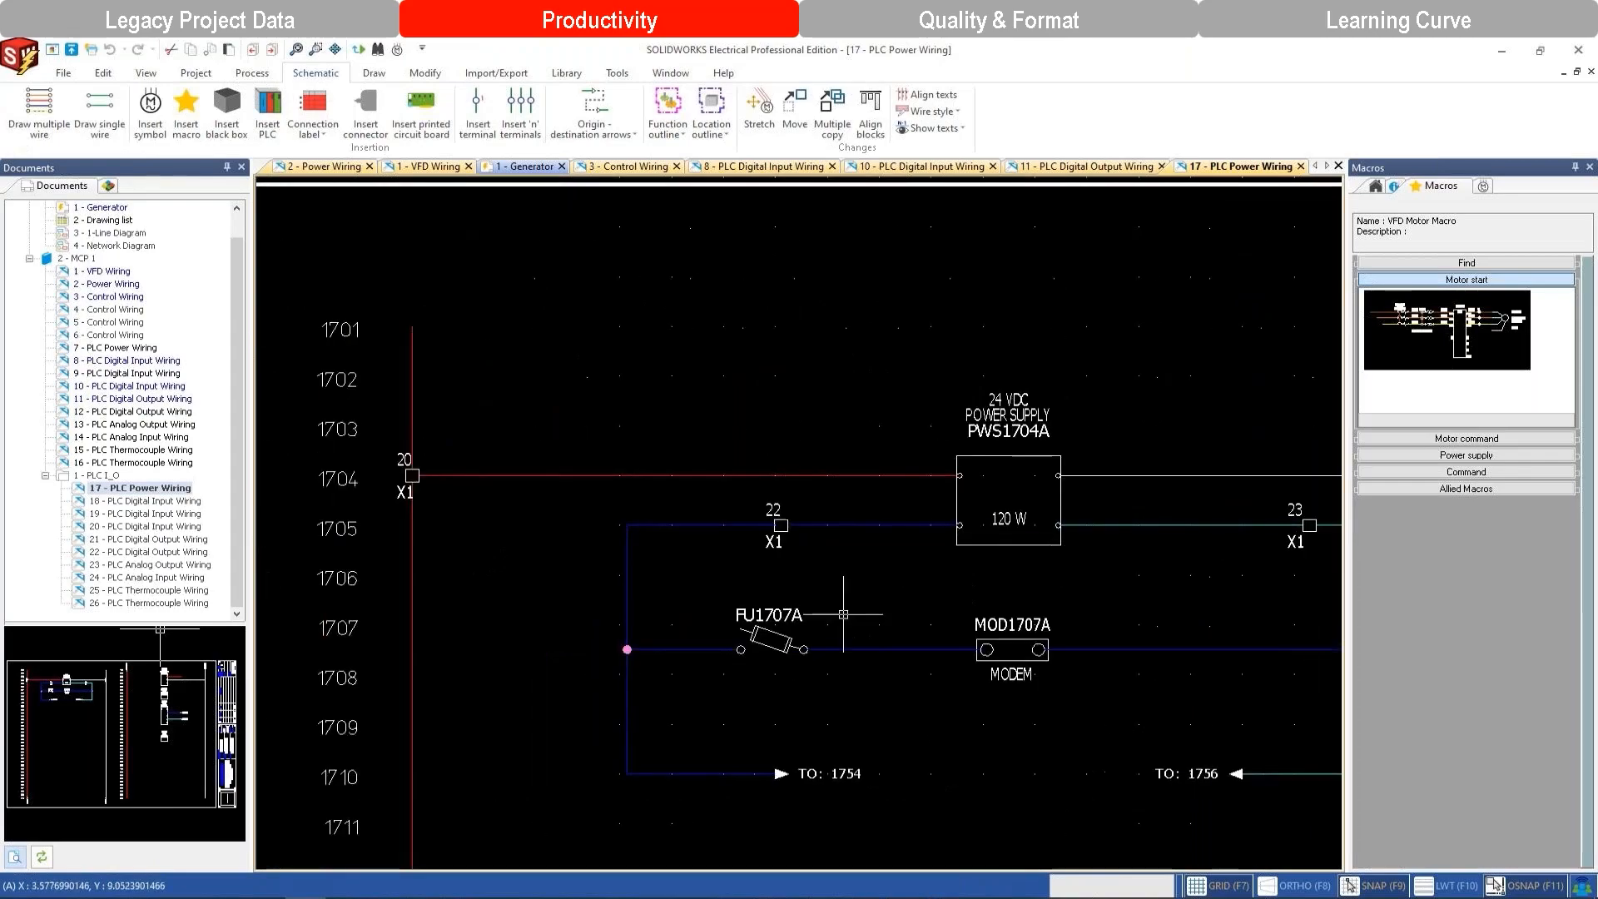
middle_click(748, 345)
middle_click(748, 345)
Open drawing 18 - PLC Digital Input Wiring and examine its PLC input card, marks and line numbers.
double_click(150, 501)
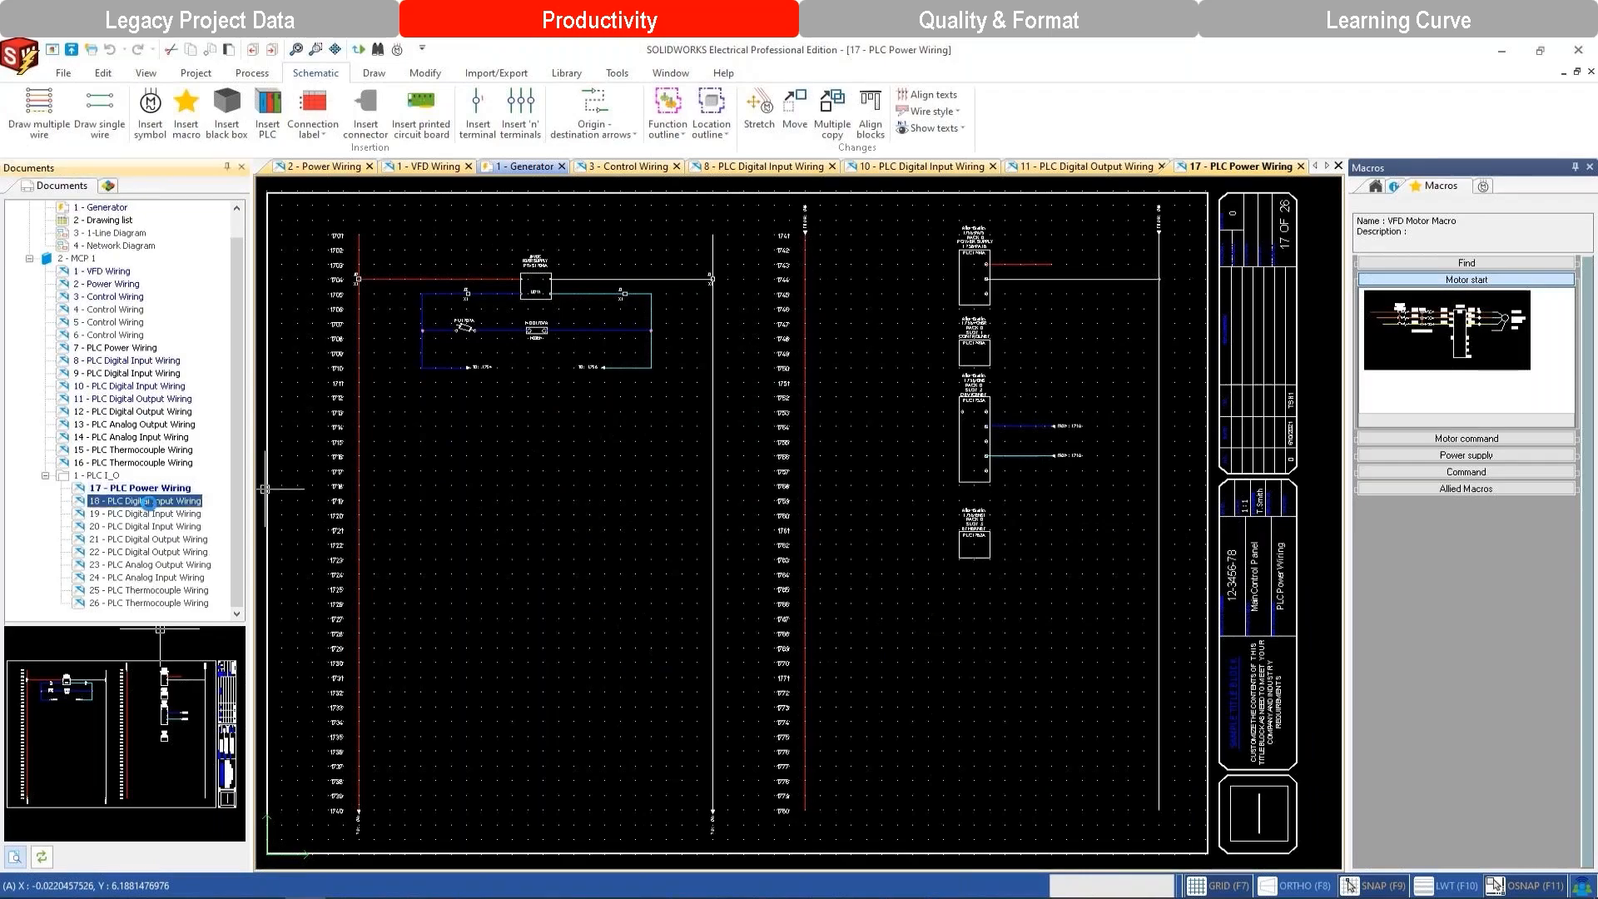
scroll(600, 487, "up", 4)
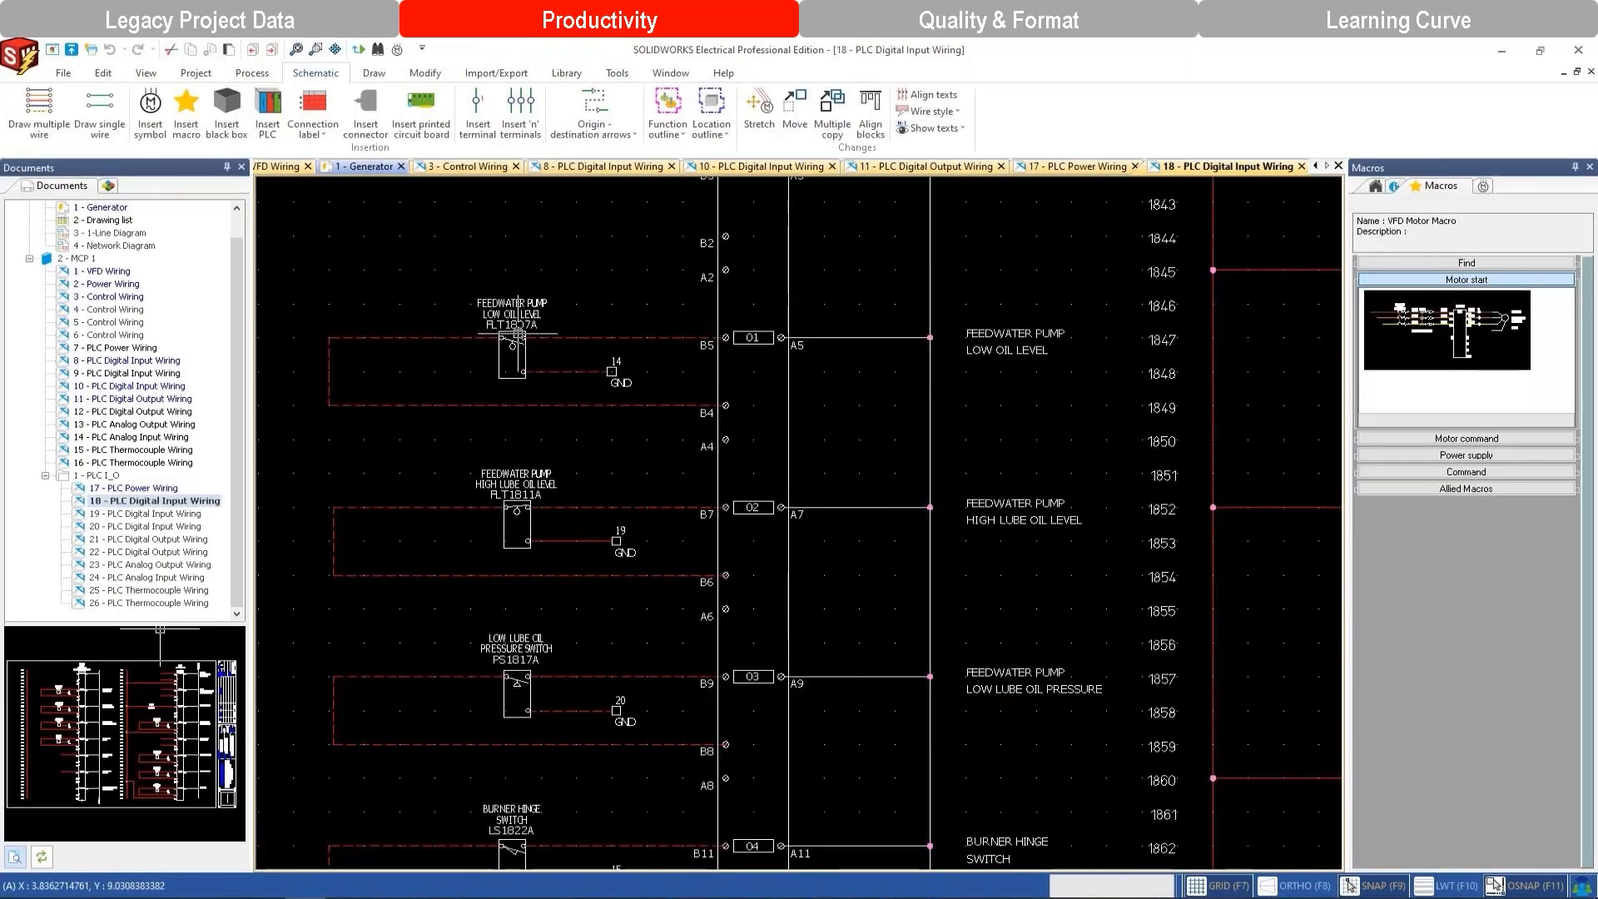
middle_click_drag(524, 357, 540, 519)
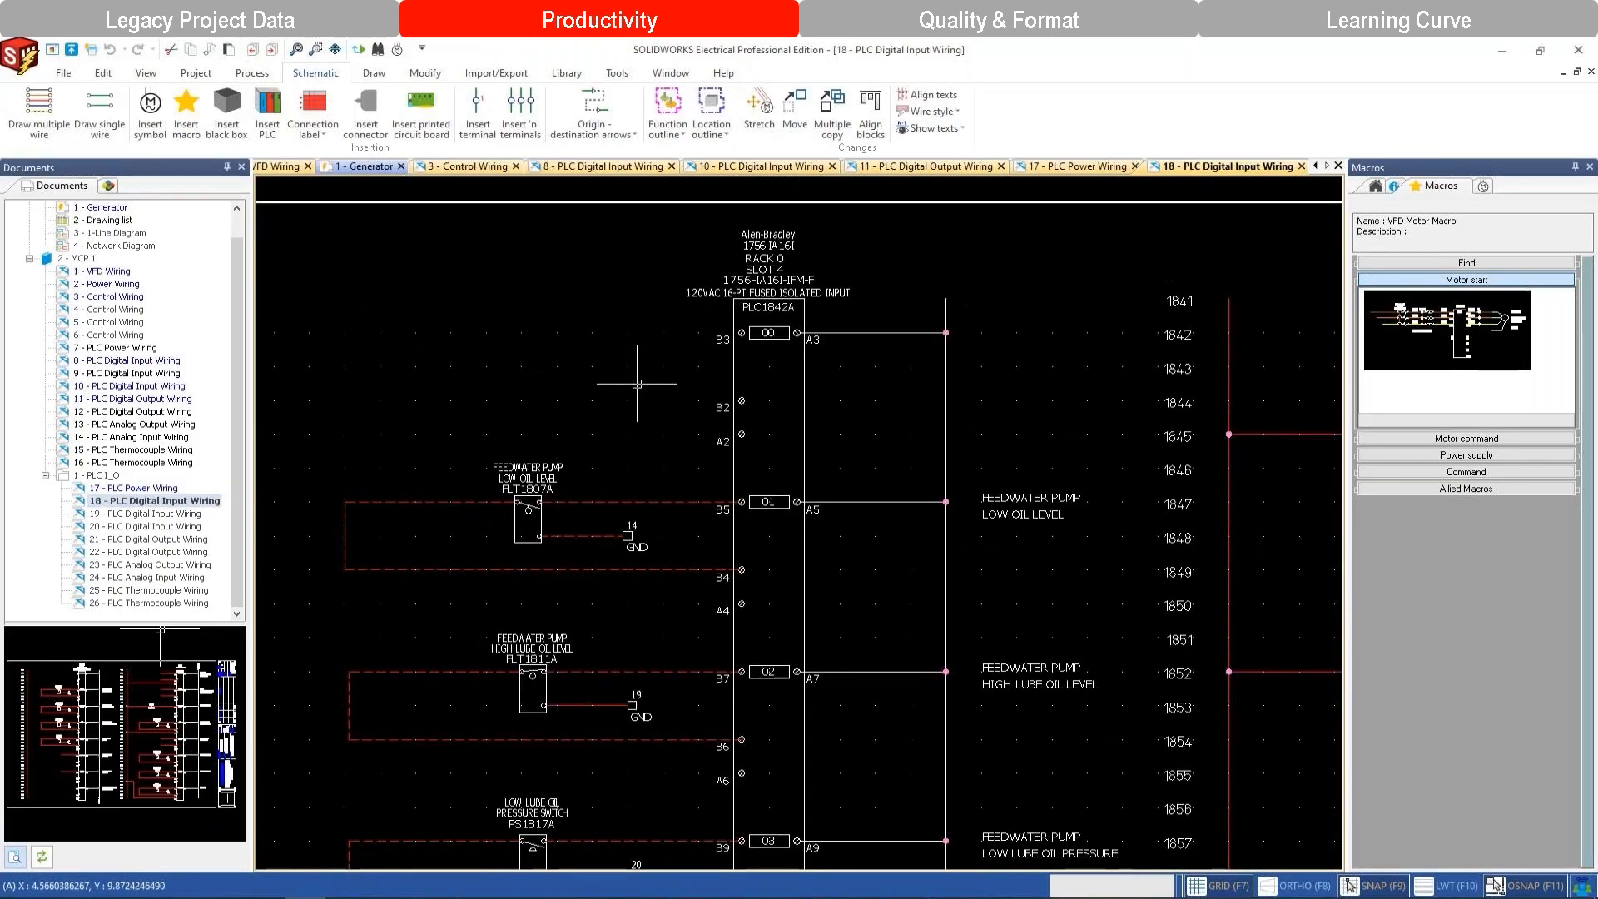
scroll(637, 384, "up", 1)
scroll(749, 349, "up", 1)
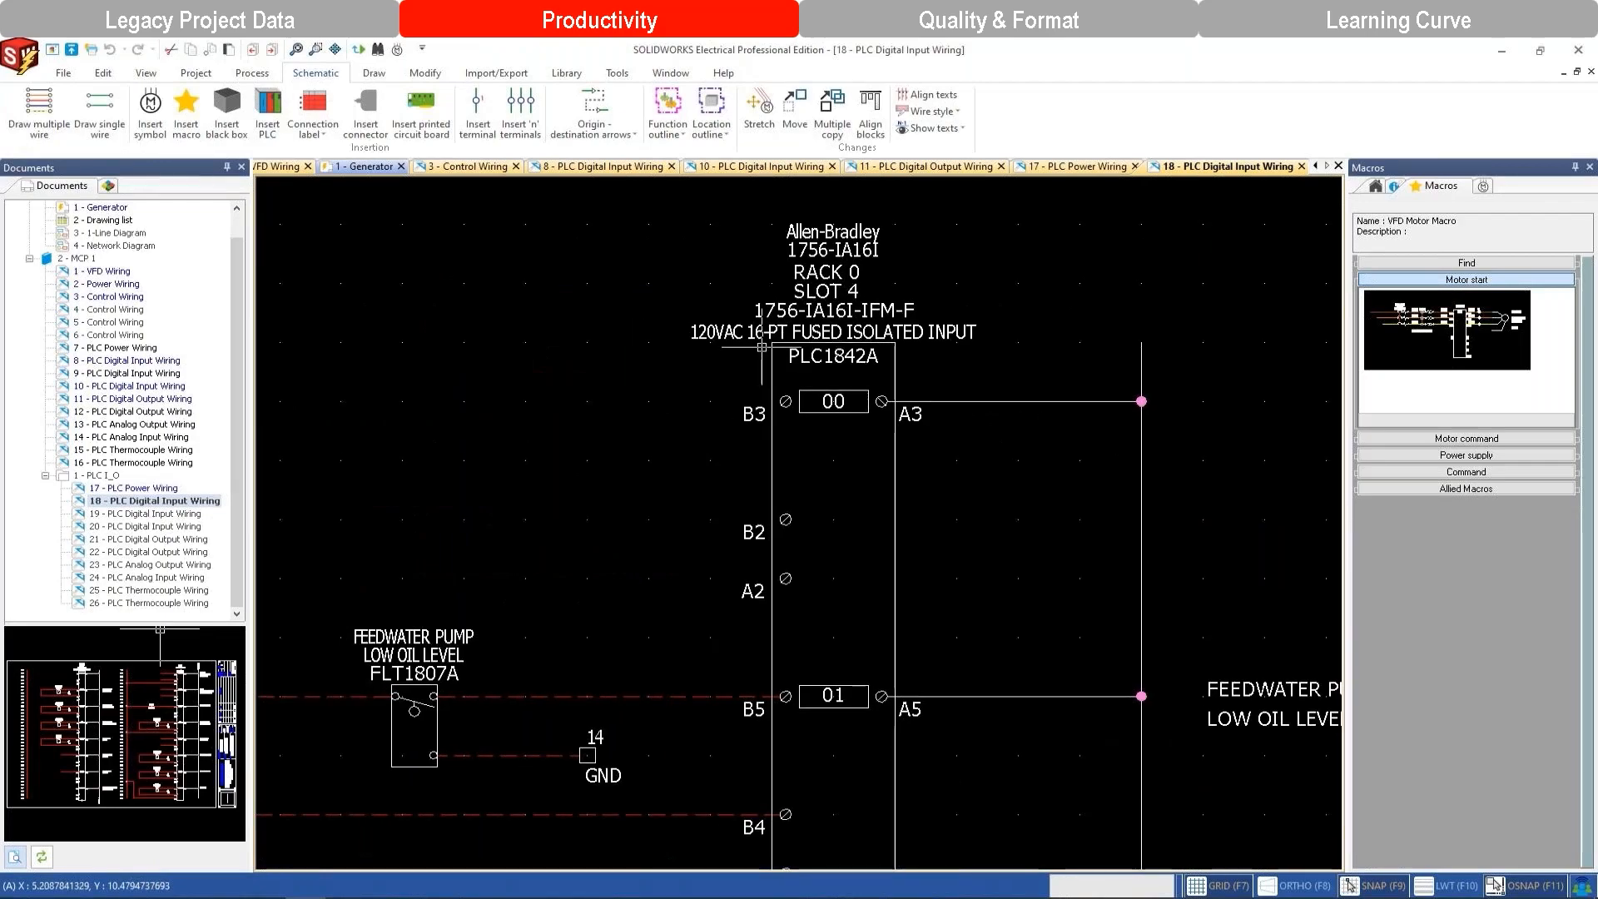
scroll(583, 349, "down", 5)
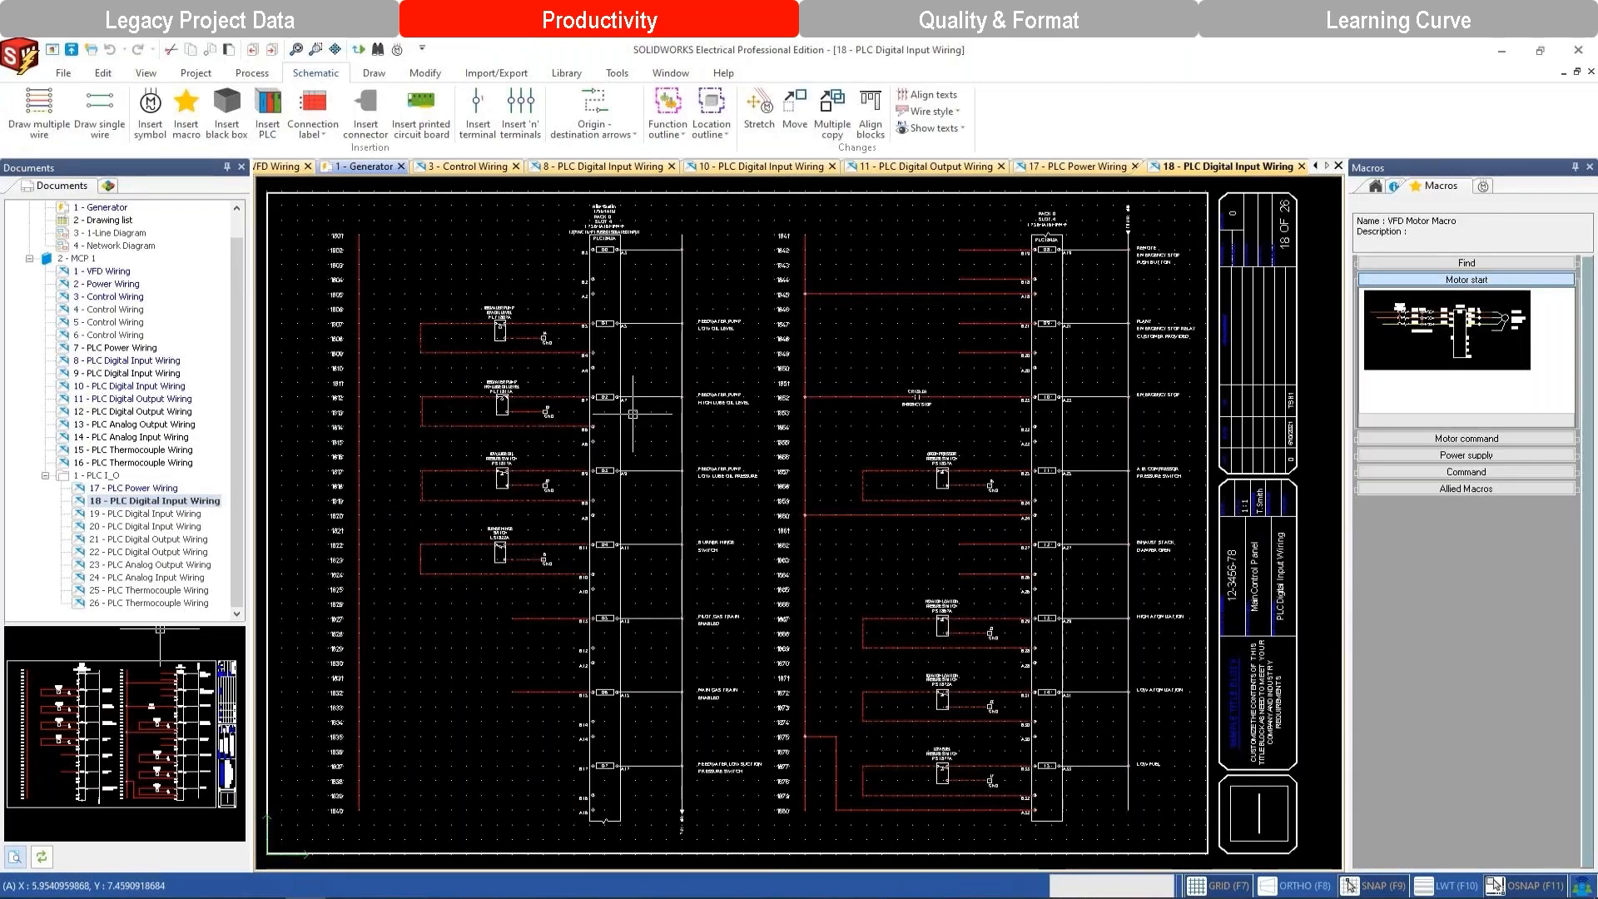
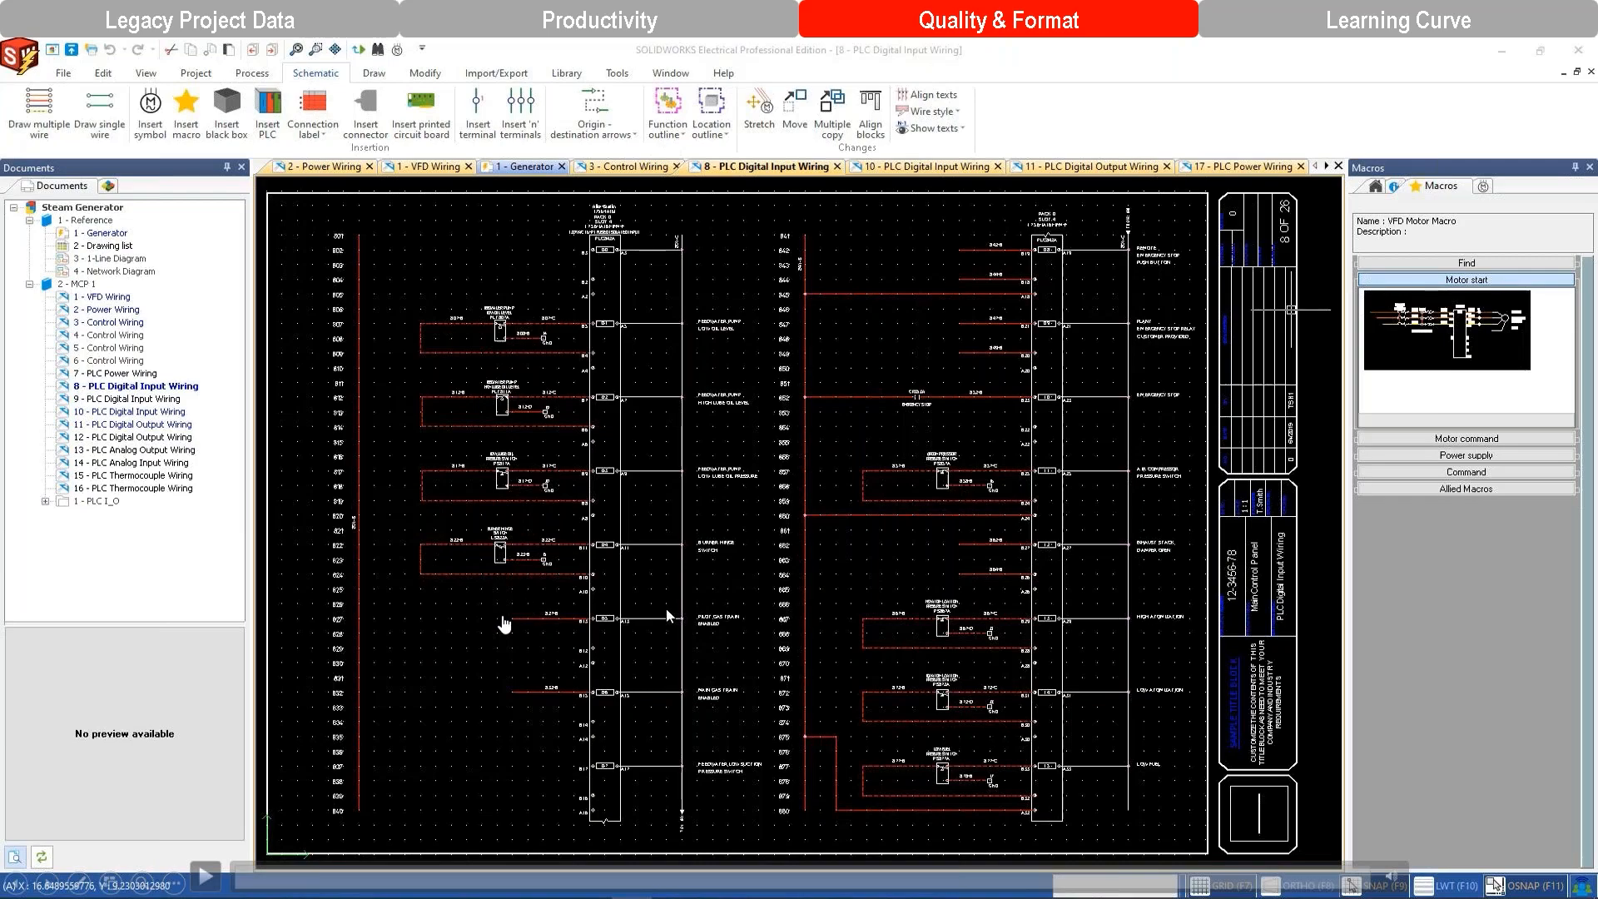
left_click(205, 877)
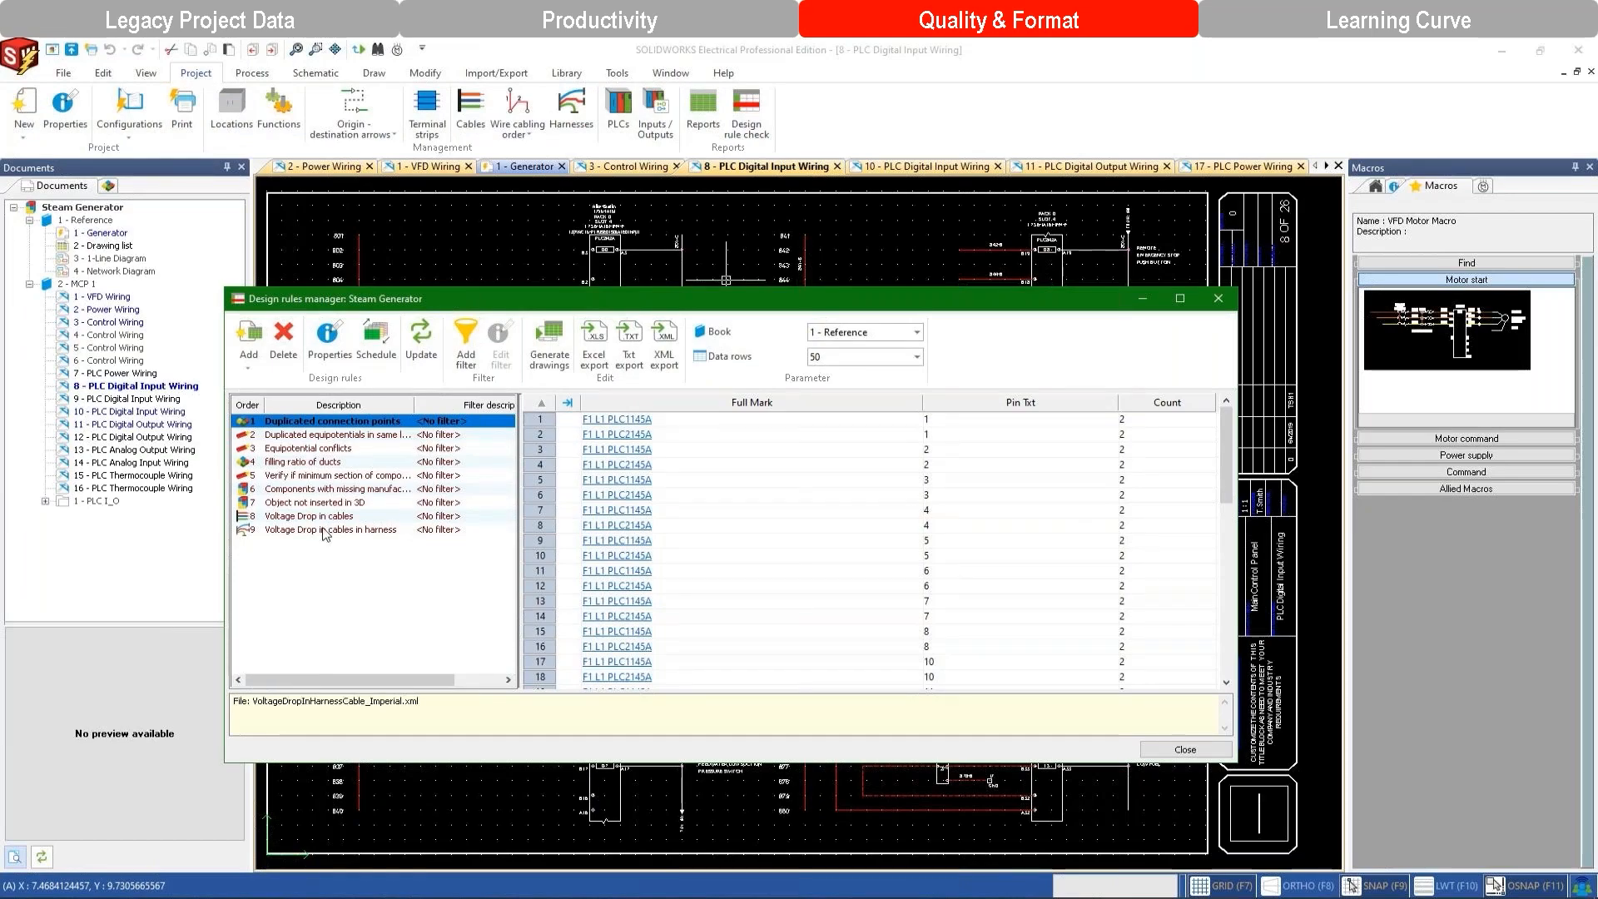
Review the Duplicated equipotentials and Equipotential conflicts design rules, go to the 301-B conflict in its drawing and close the rules manager.
left_click(372, 436)
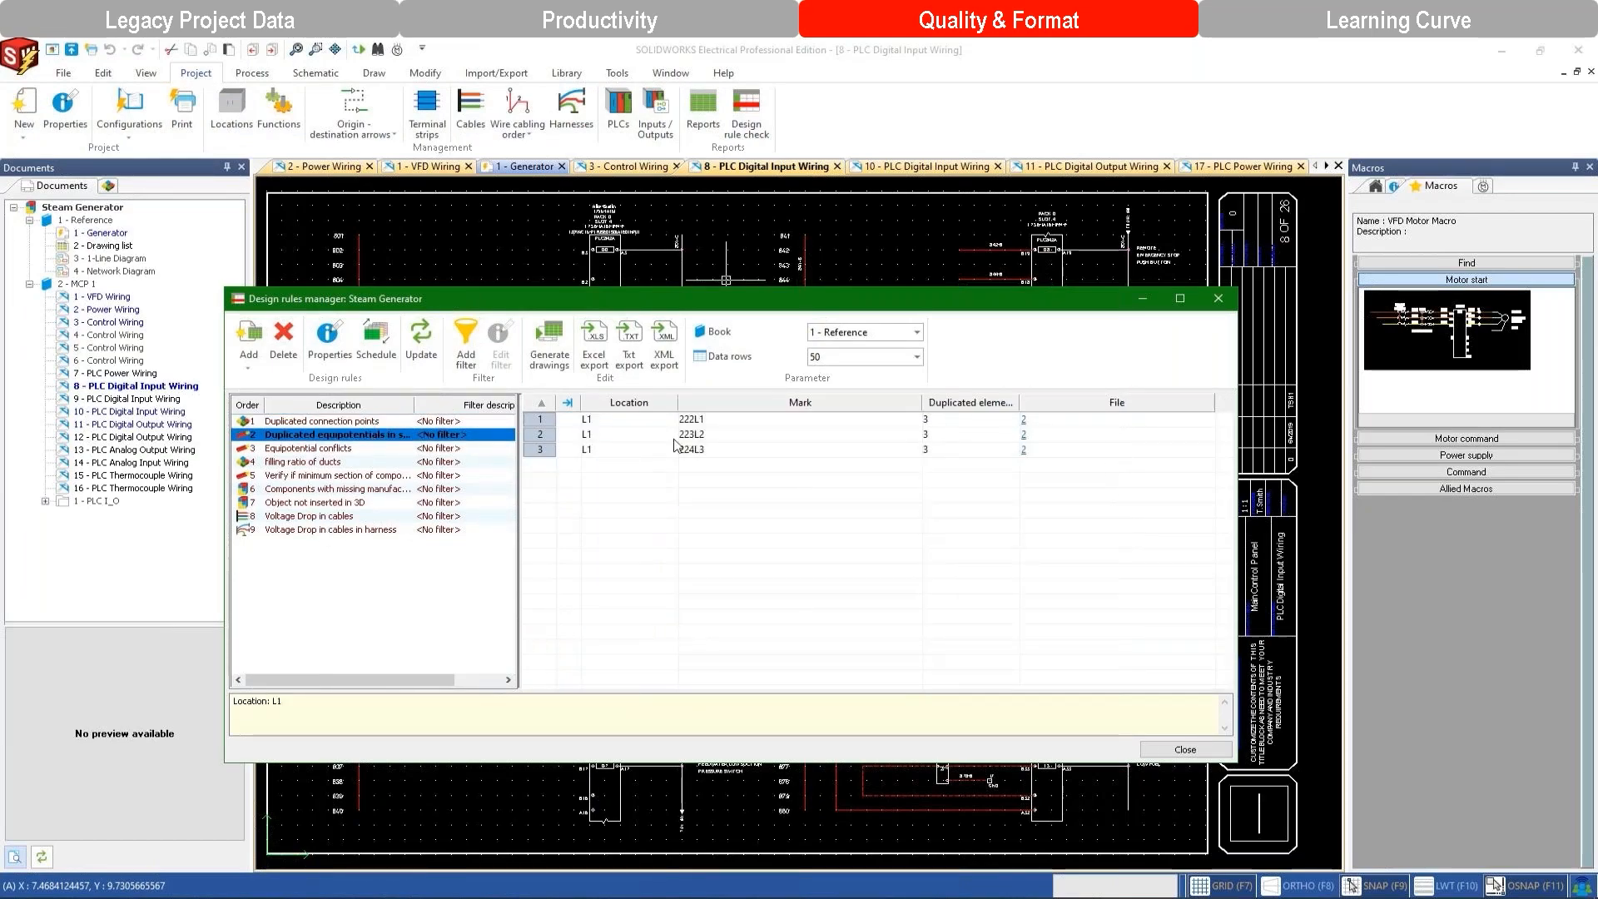
left_click(349, 448)
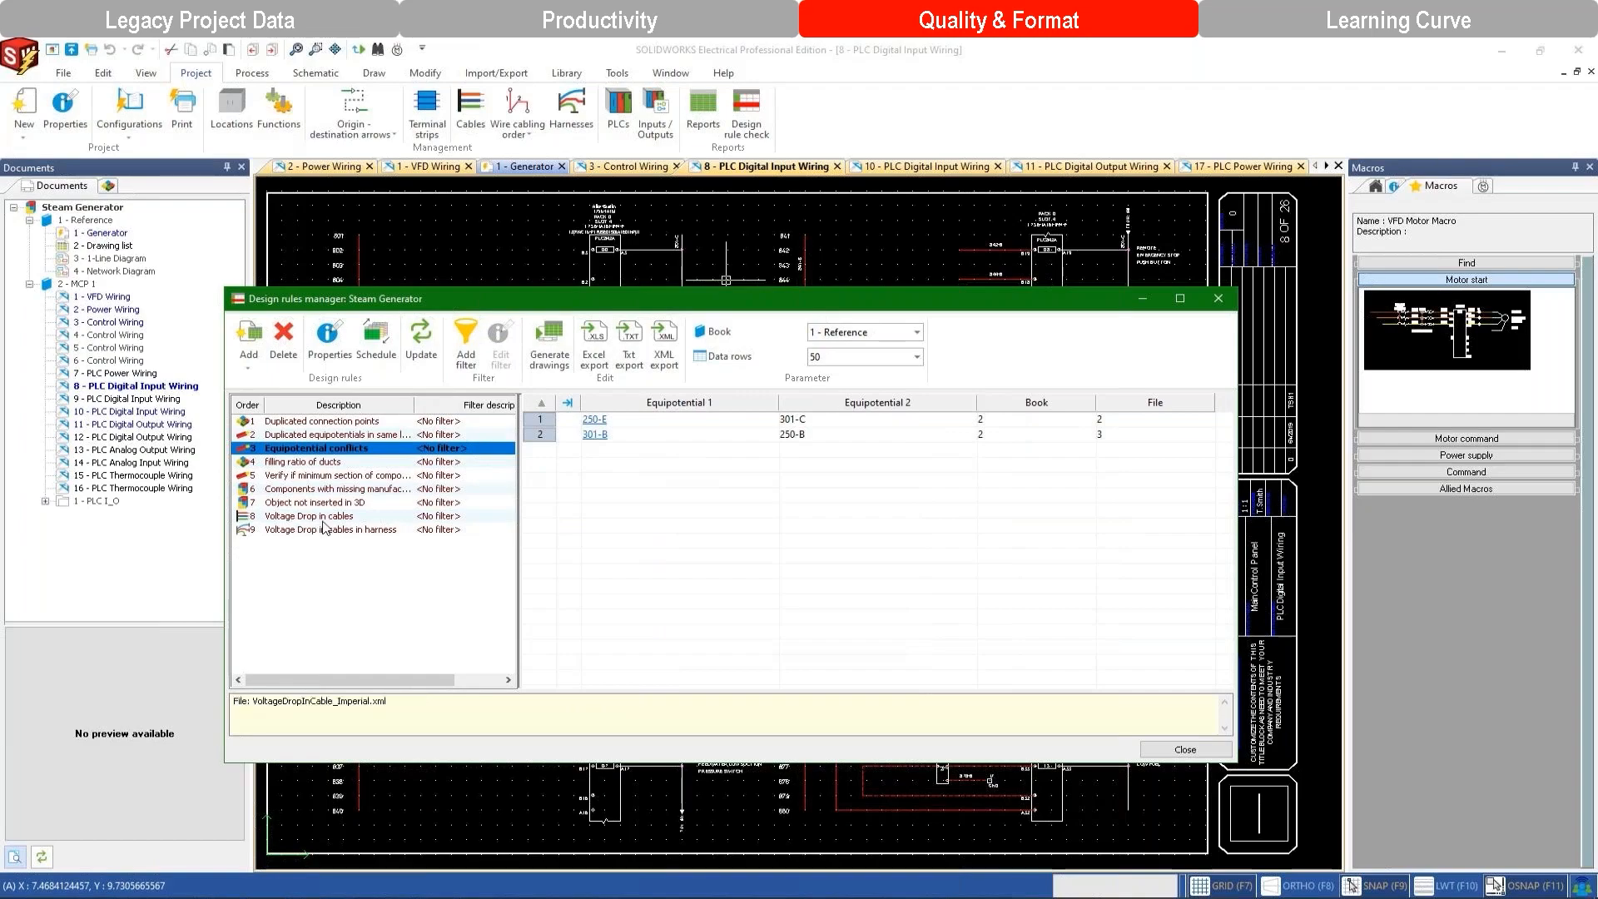
left_click(601, 439)
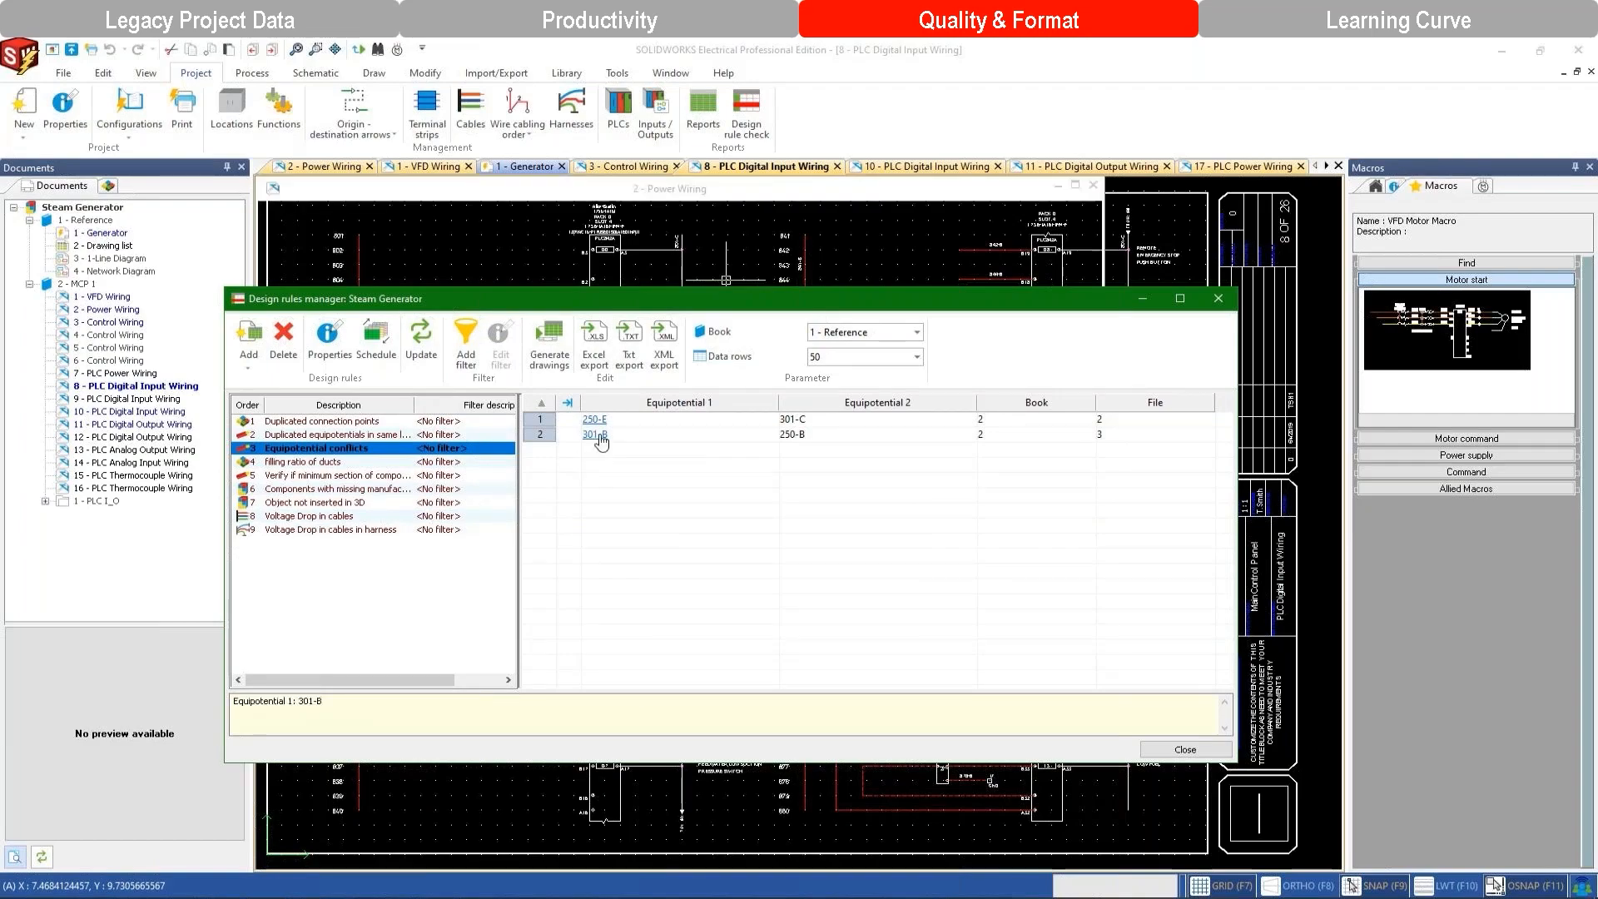
left_click(1218, 298)
Inspect the wire style options, including Propagate, for the 262-B wire between HMI262A and ground terminal 4.
scroll(1046, 428, "down", 3)
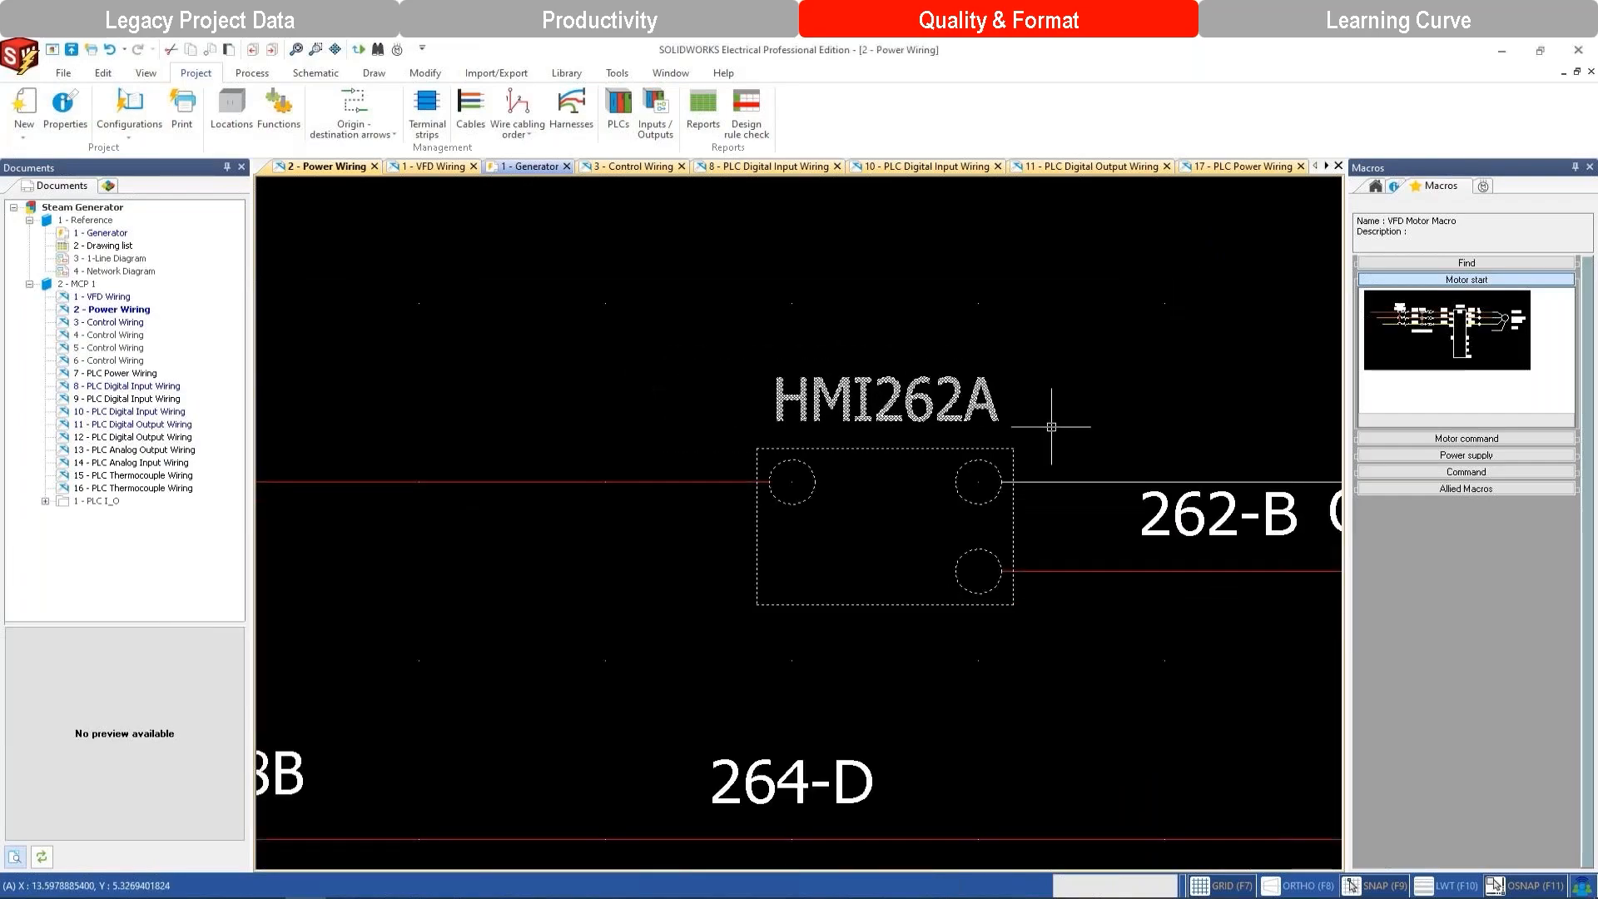
middle_click_drag(1132, 431, 757, 314)
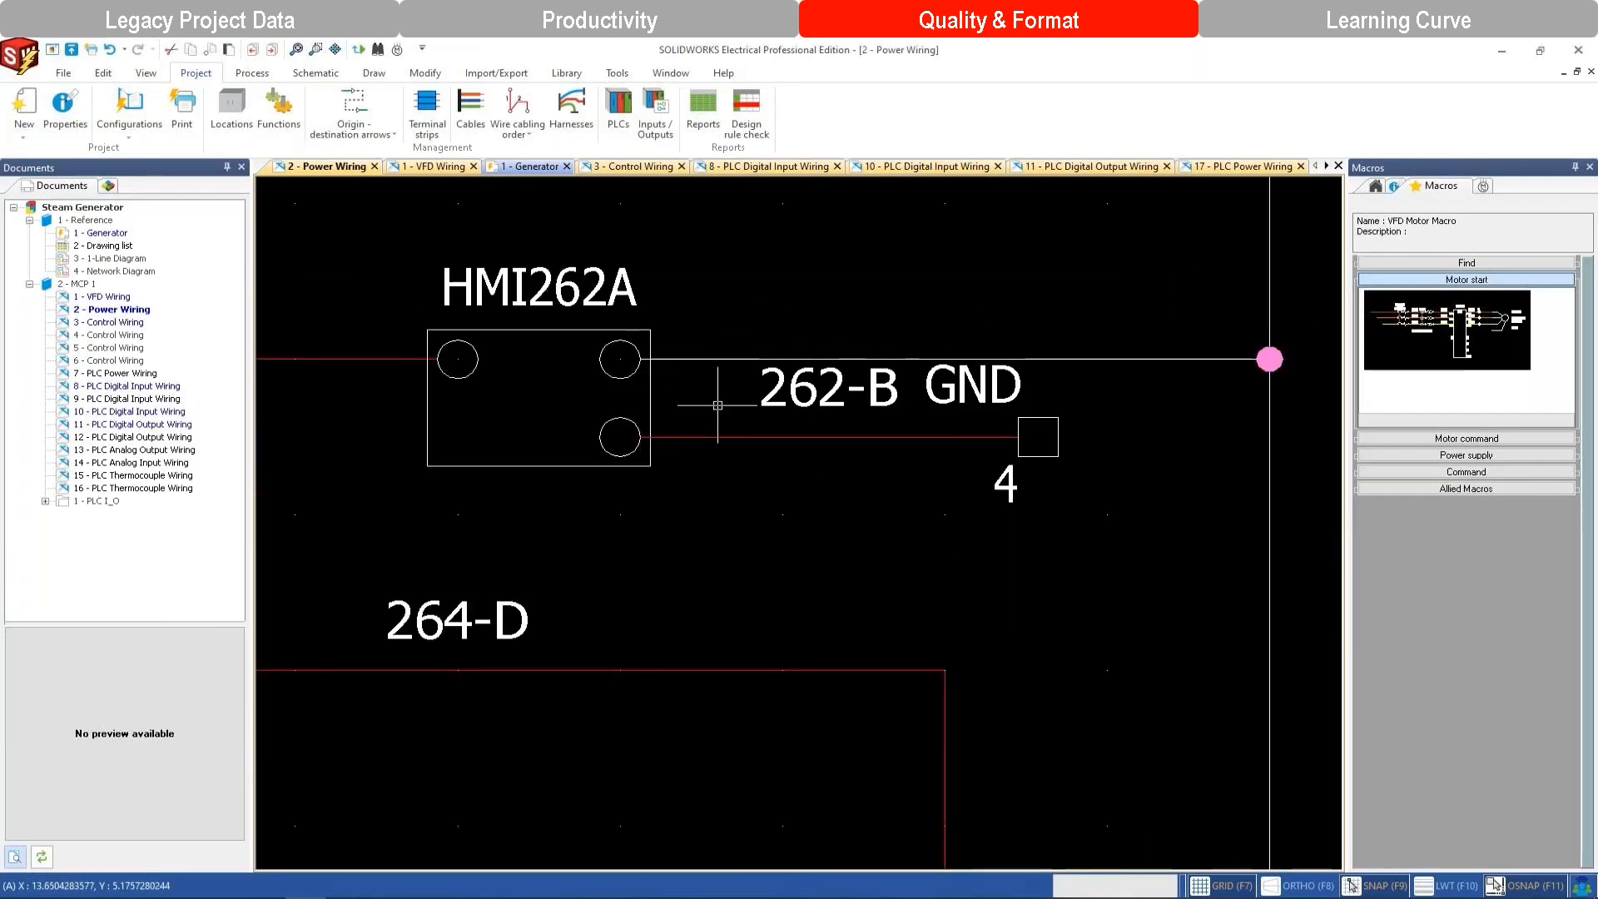
right_click(718, 435)
mouse_move(908, 447)
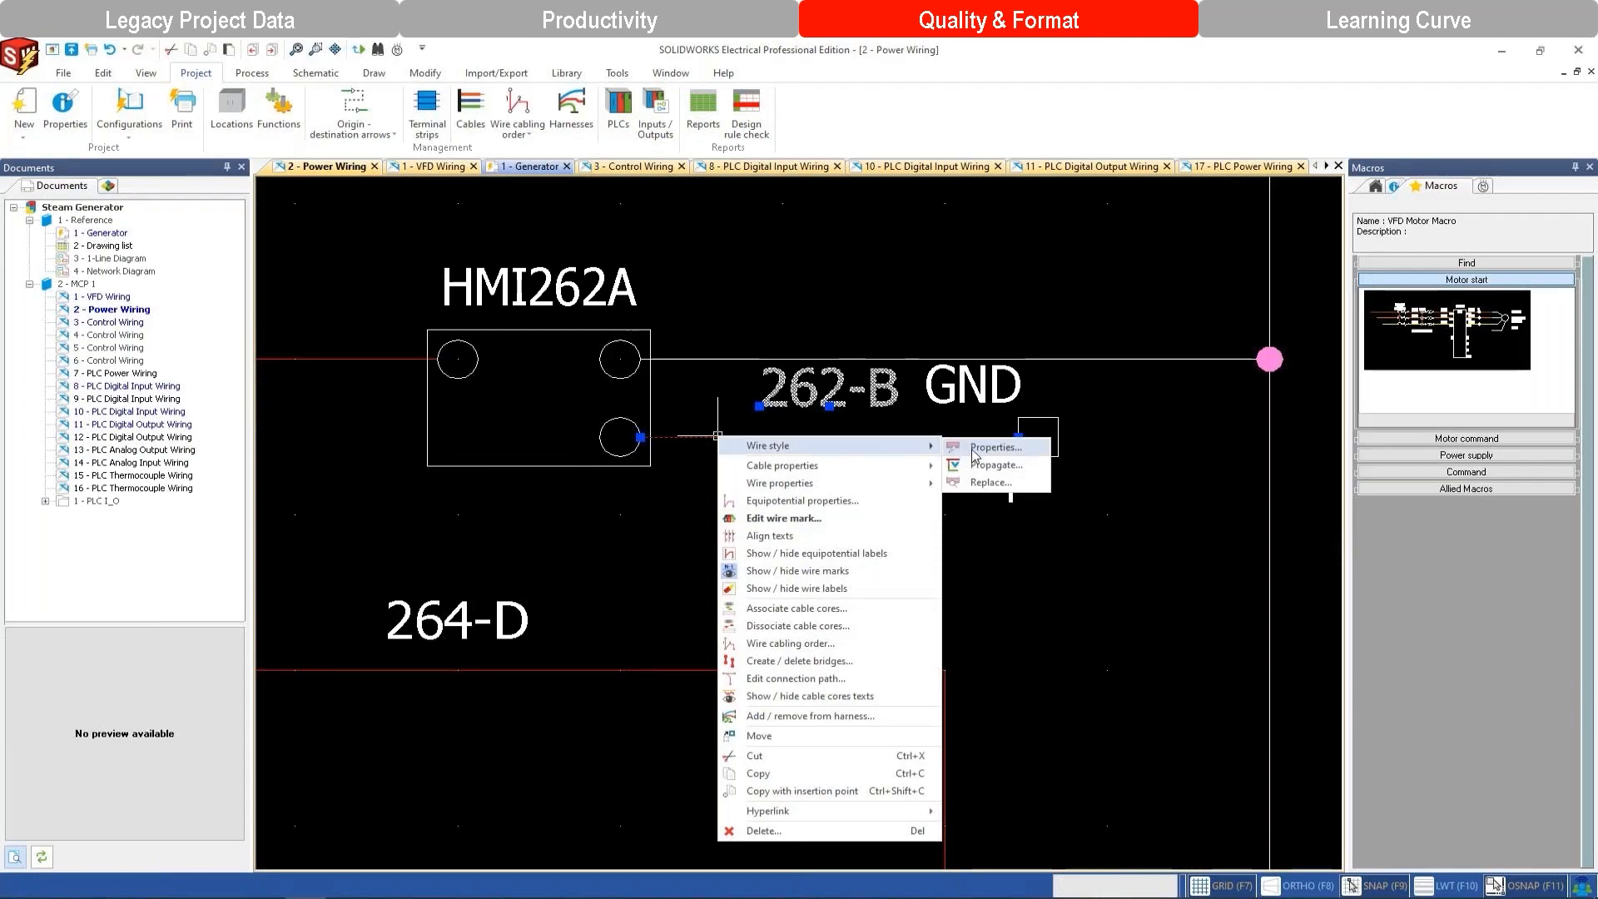
left_click(985, 462)
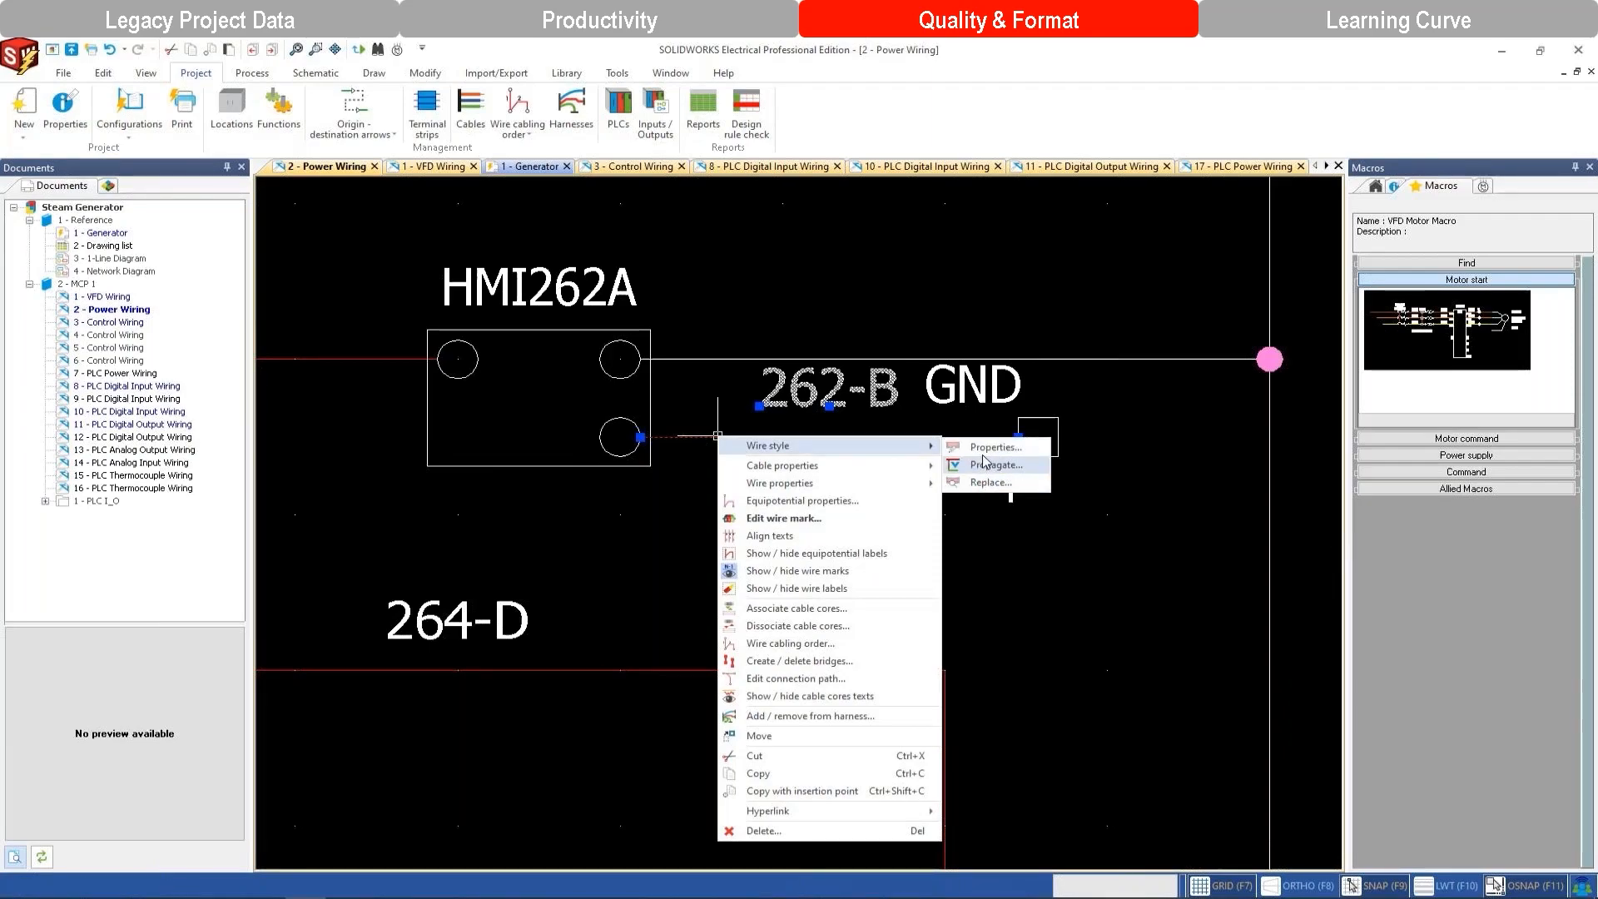
middle_click(1139, 478)
middle_click(1139, 477)
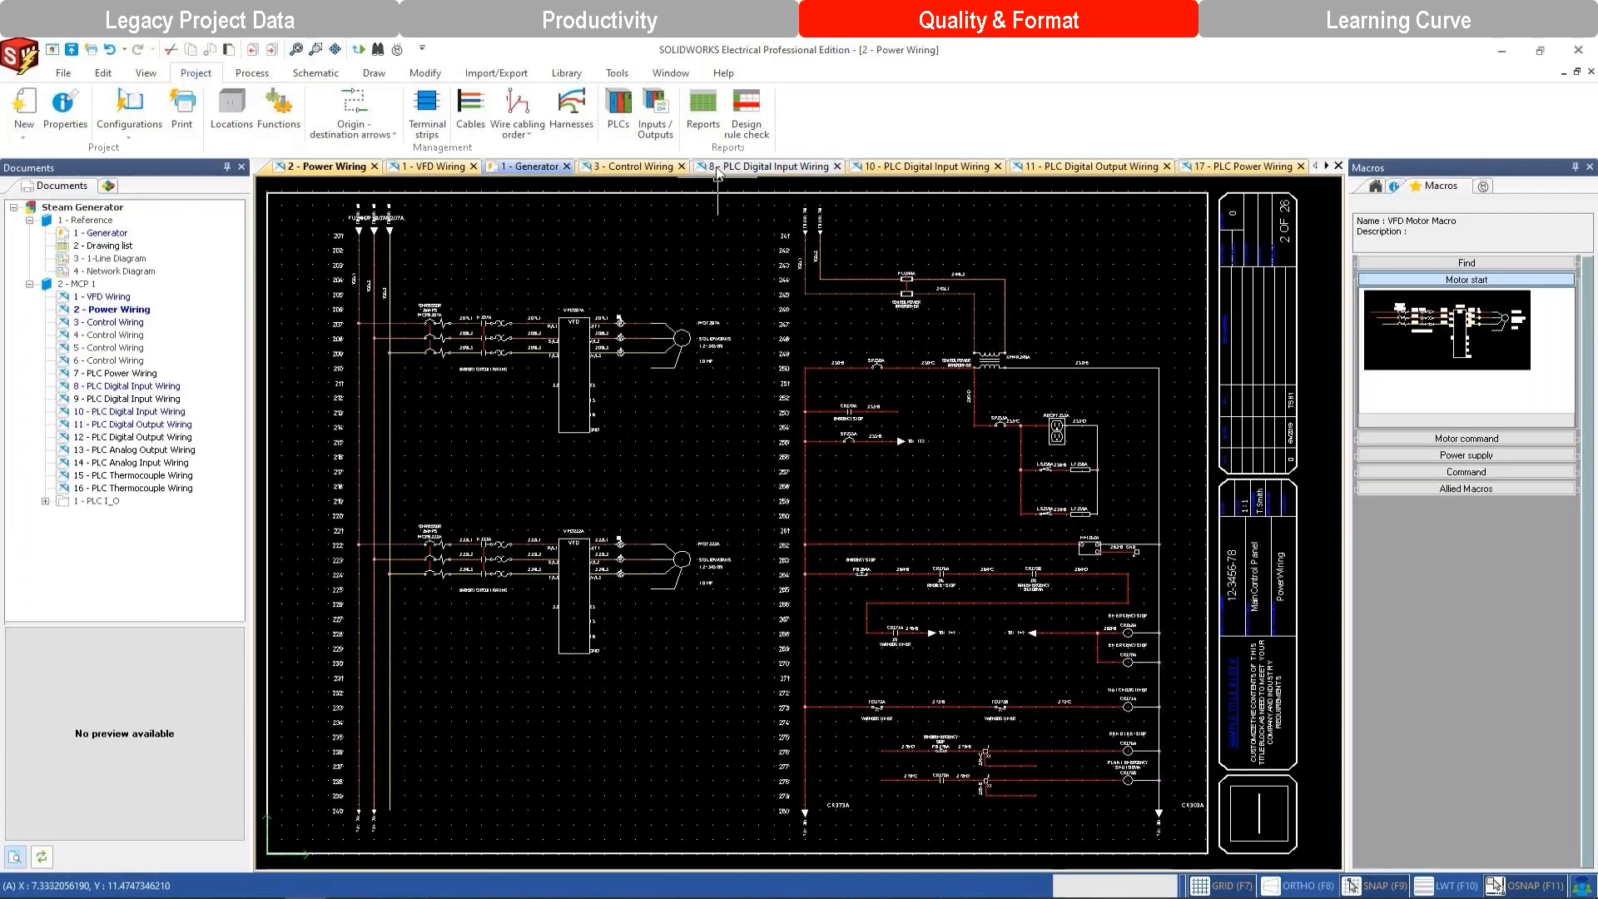
Generate Reference book report drawings for the components tags, wires tags, Bill Of Materials sorted by Mark and by book, and wires by line style.
left_click(704, 121)
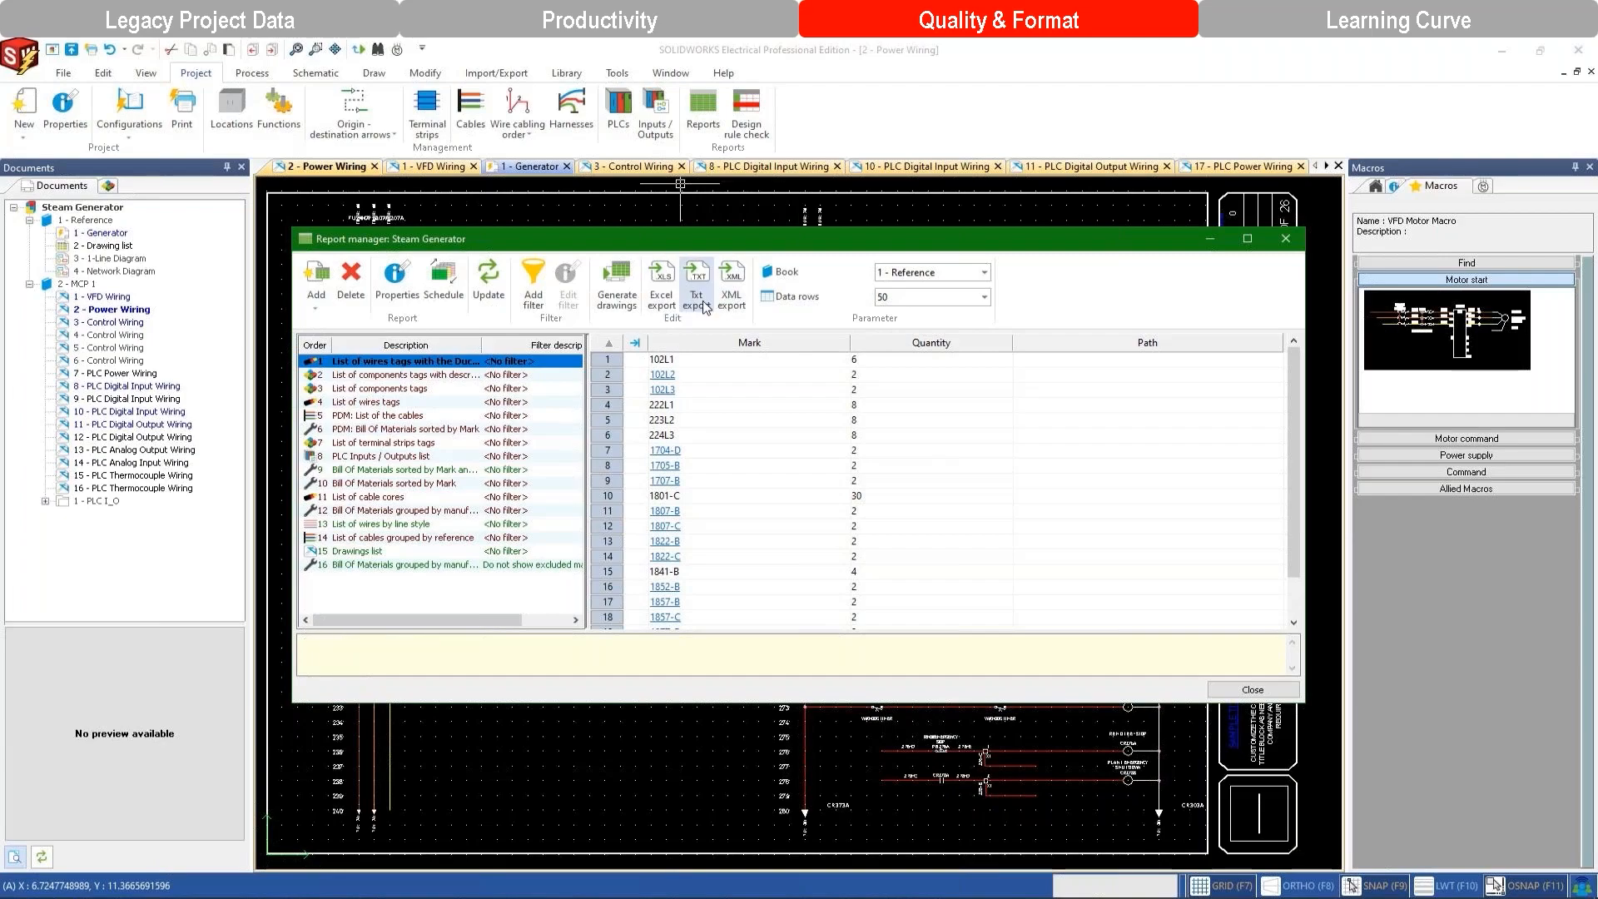
left_click(617, 293)
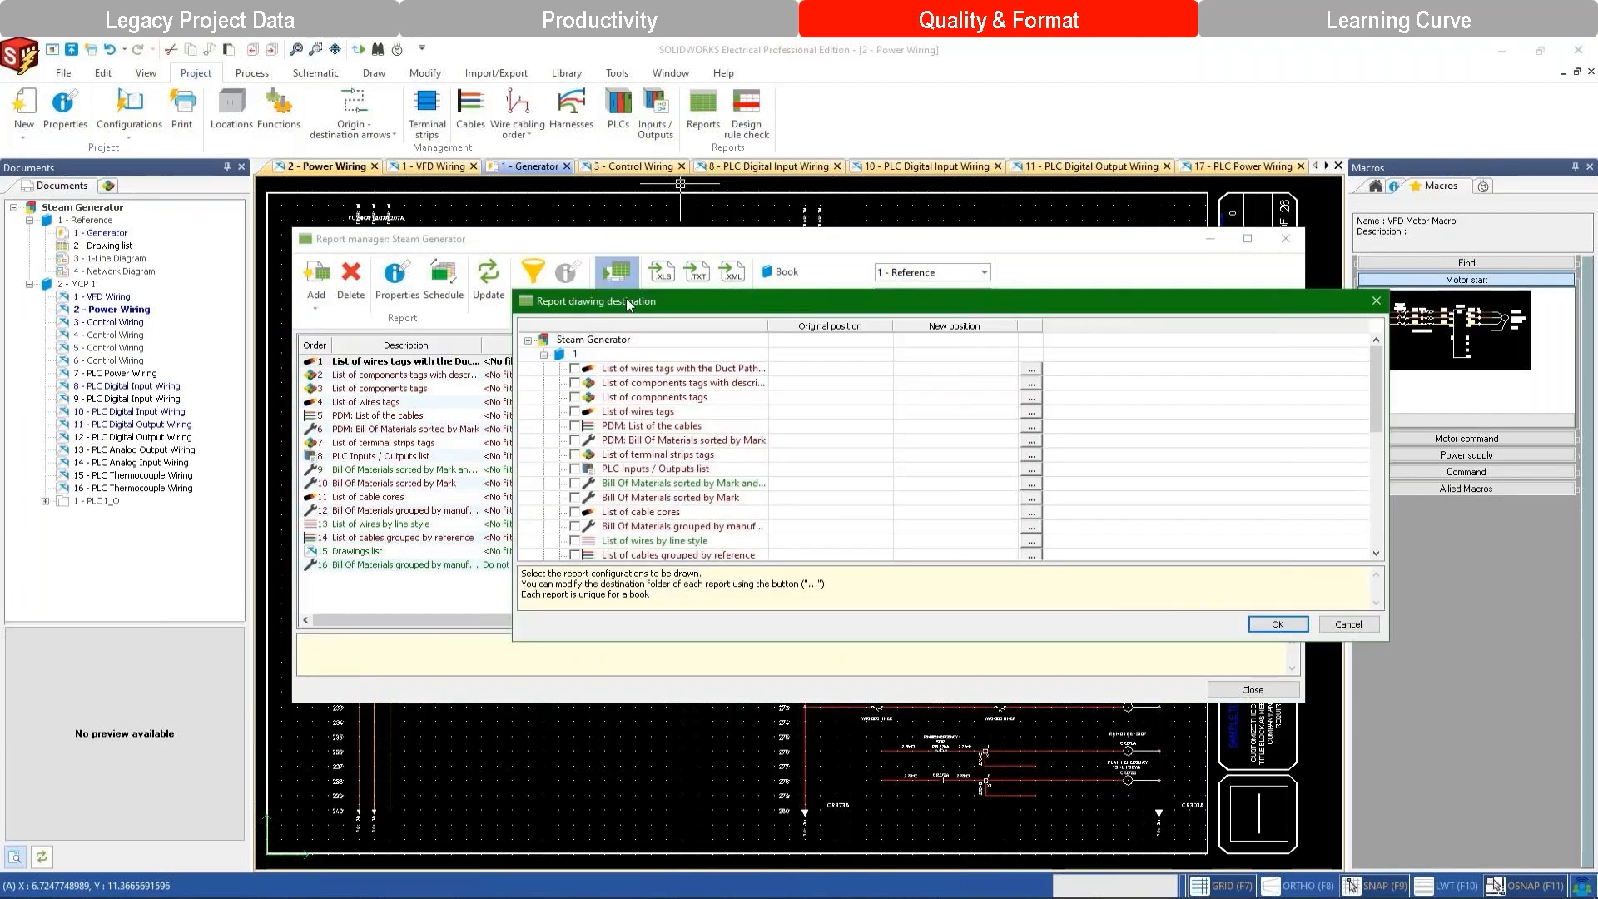
left_click(574, 397)
left_click(574, 411)
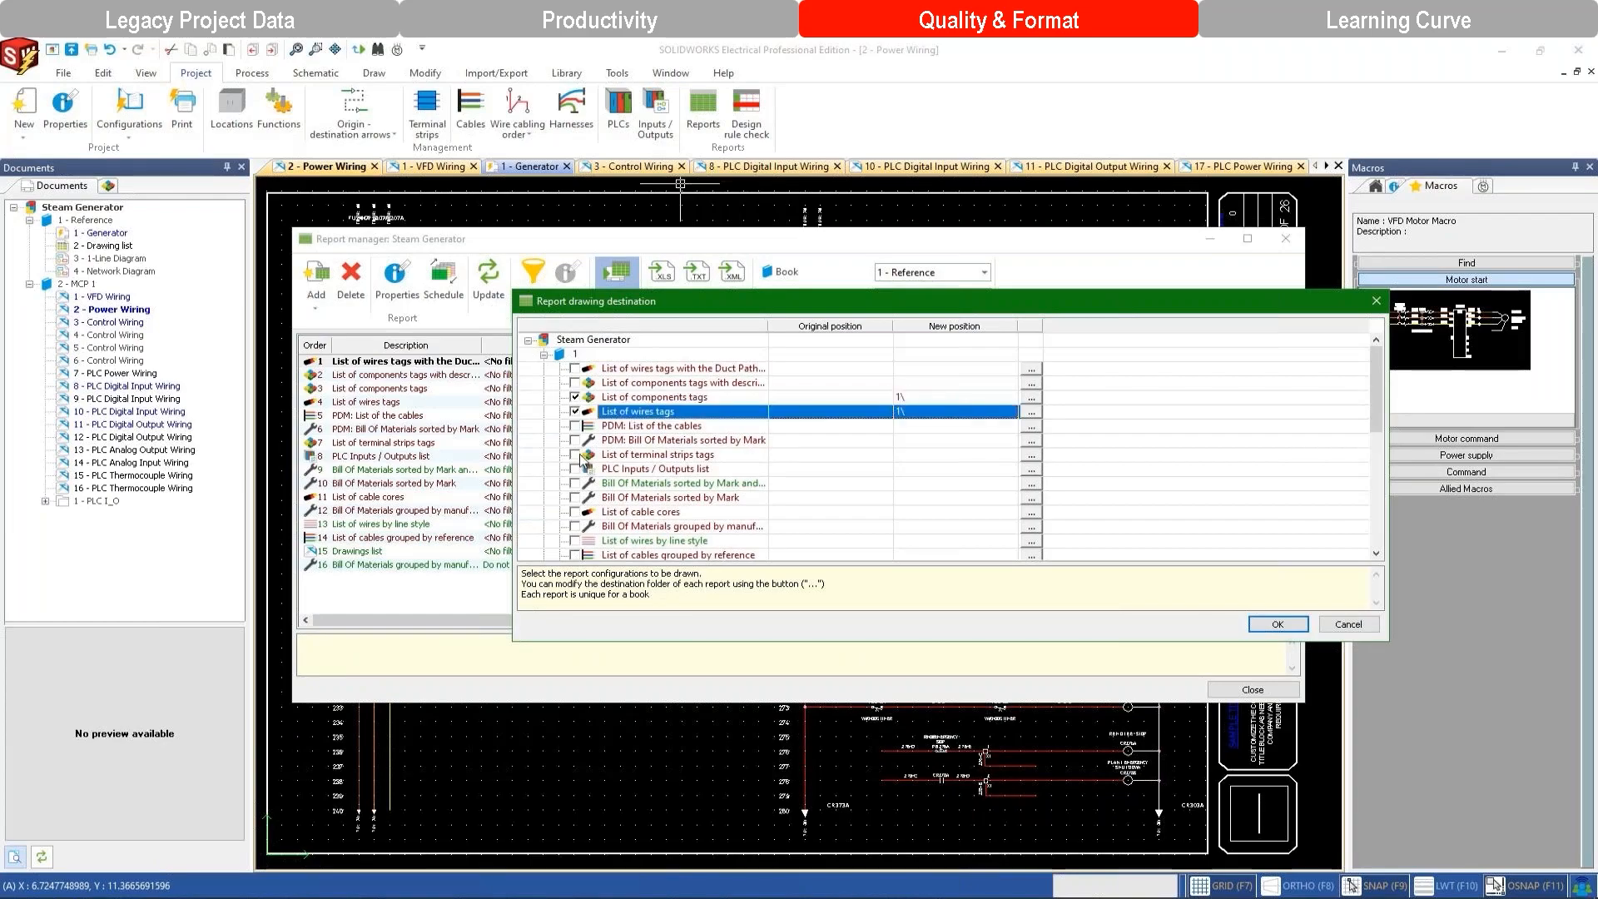
left_click(574, 484)
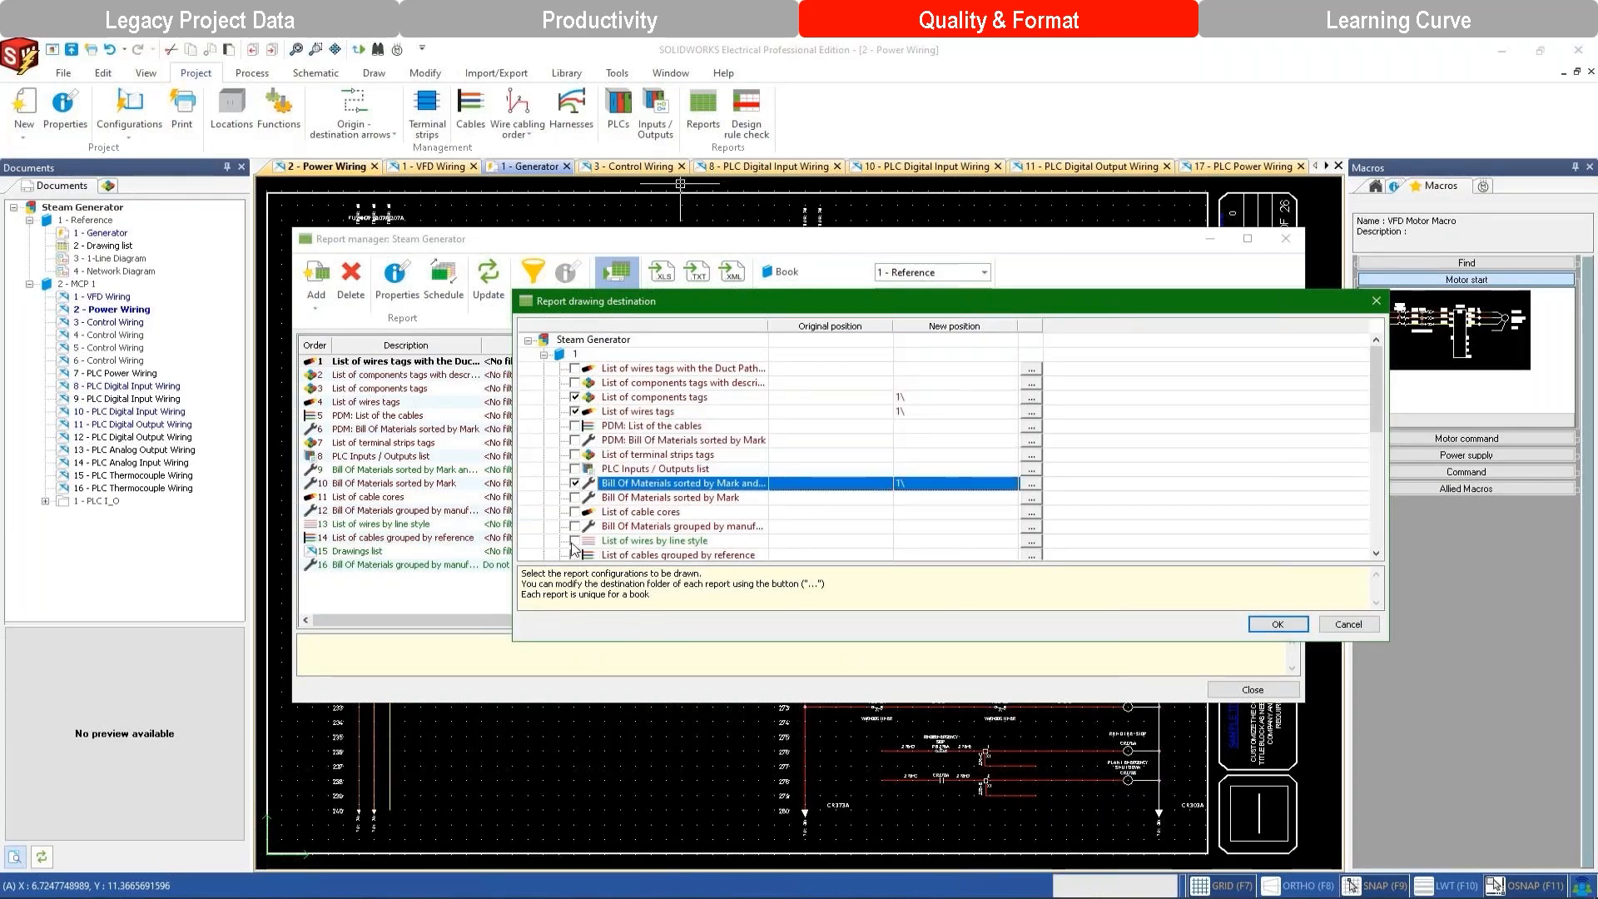
left_click(575, 540)
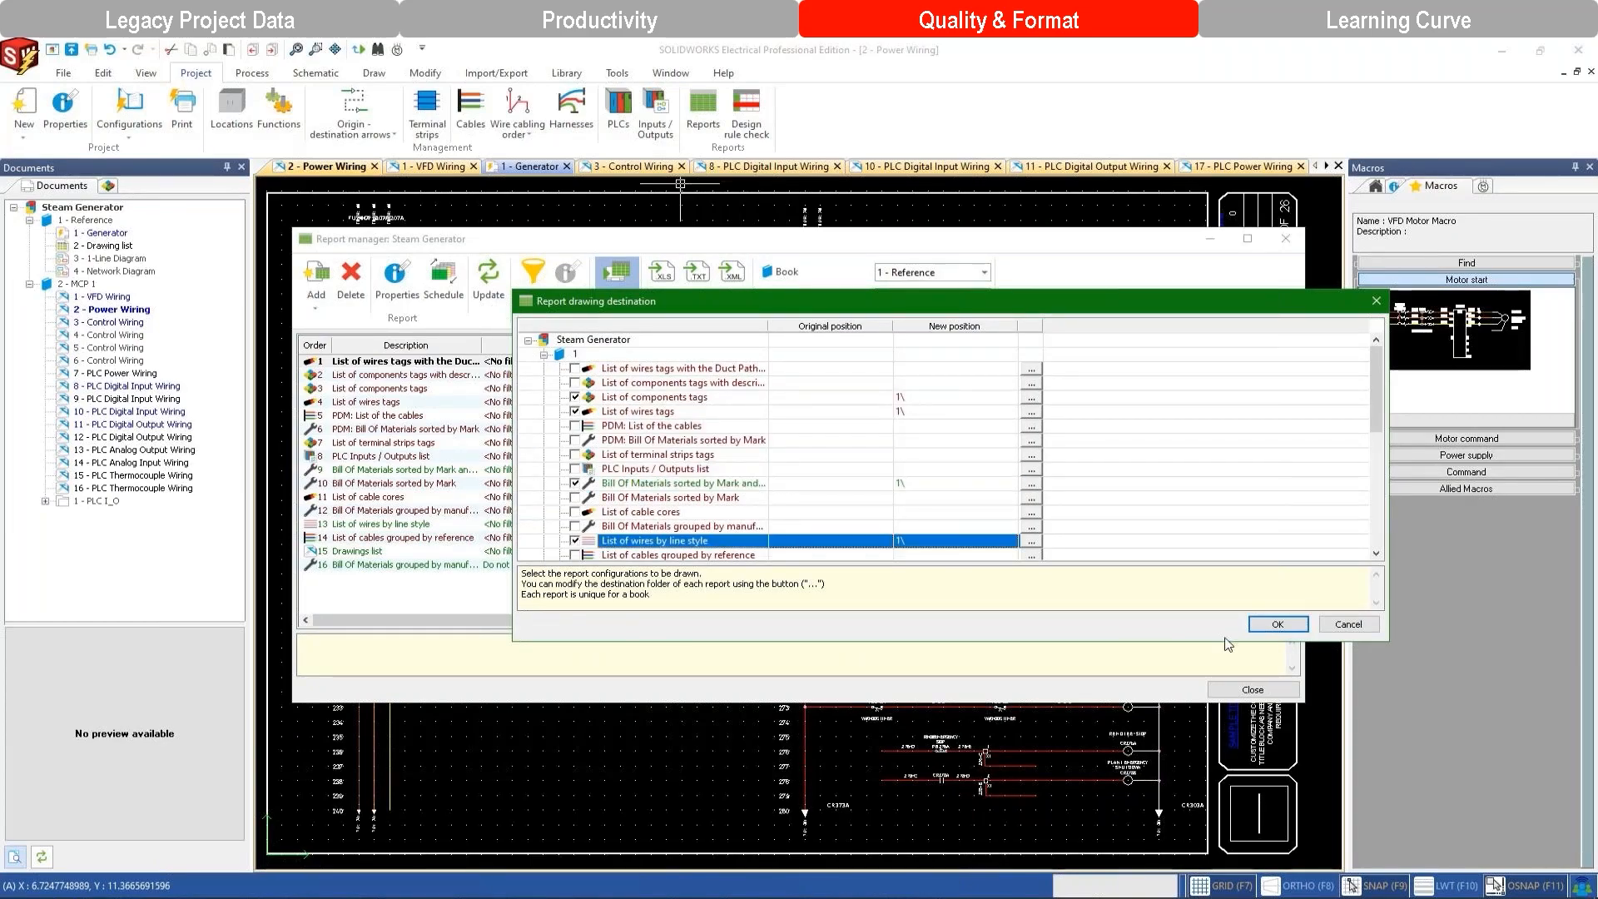
left_click(1277, 625)
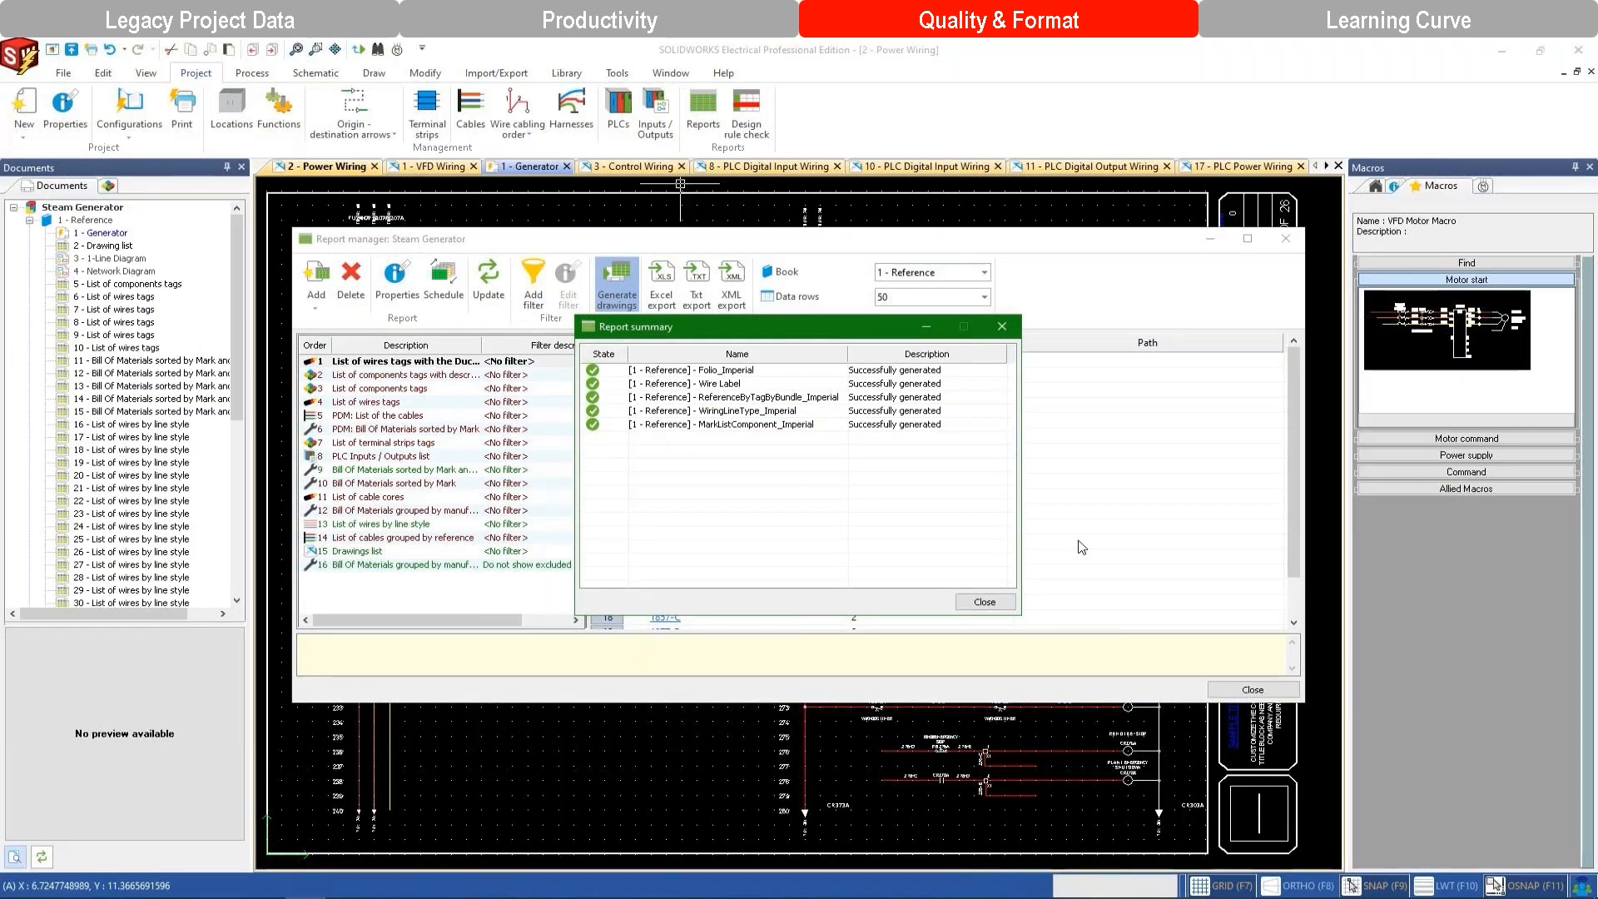
left_click(1001, 609)
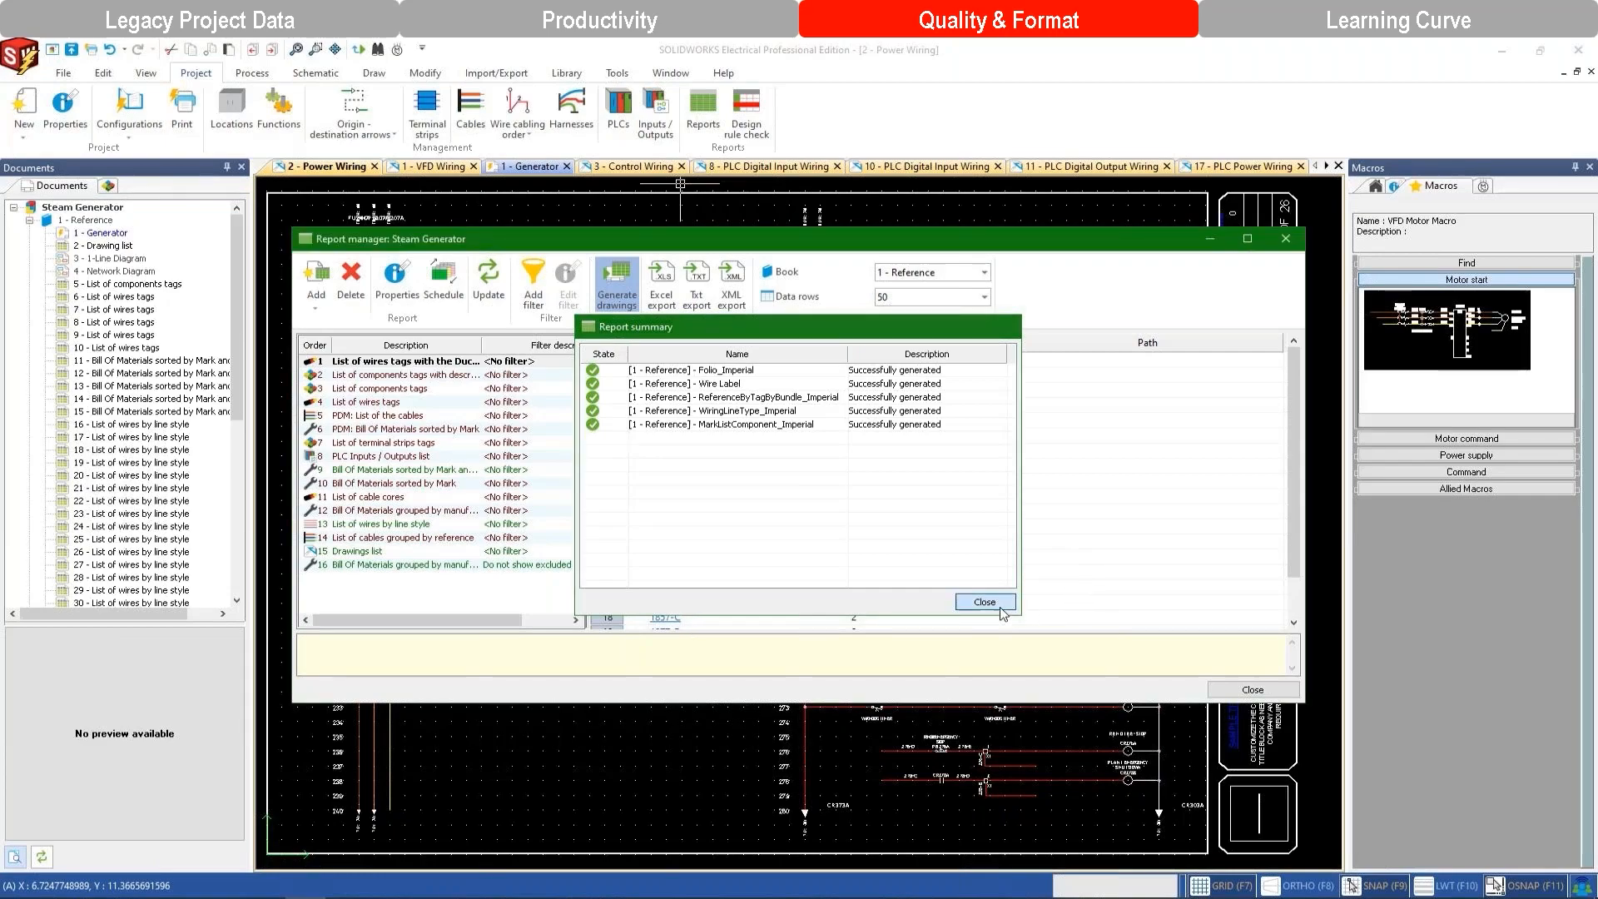
left_click(1270, 698)
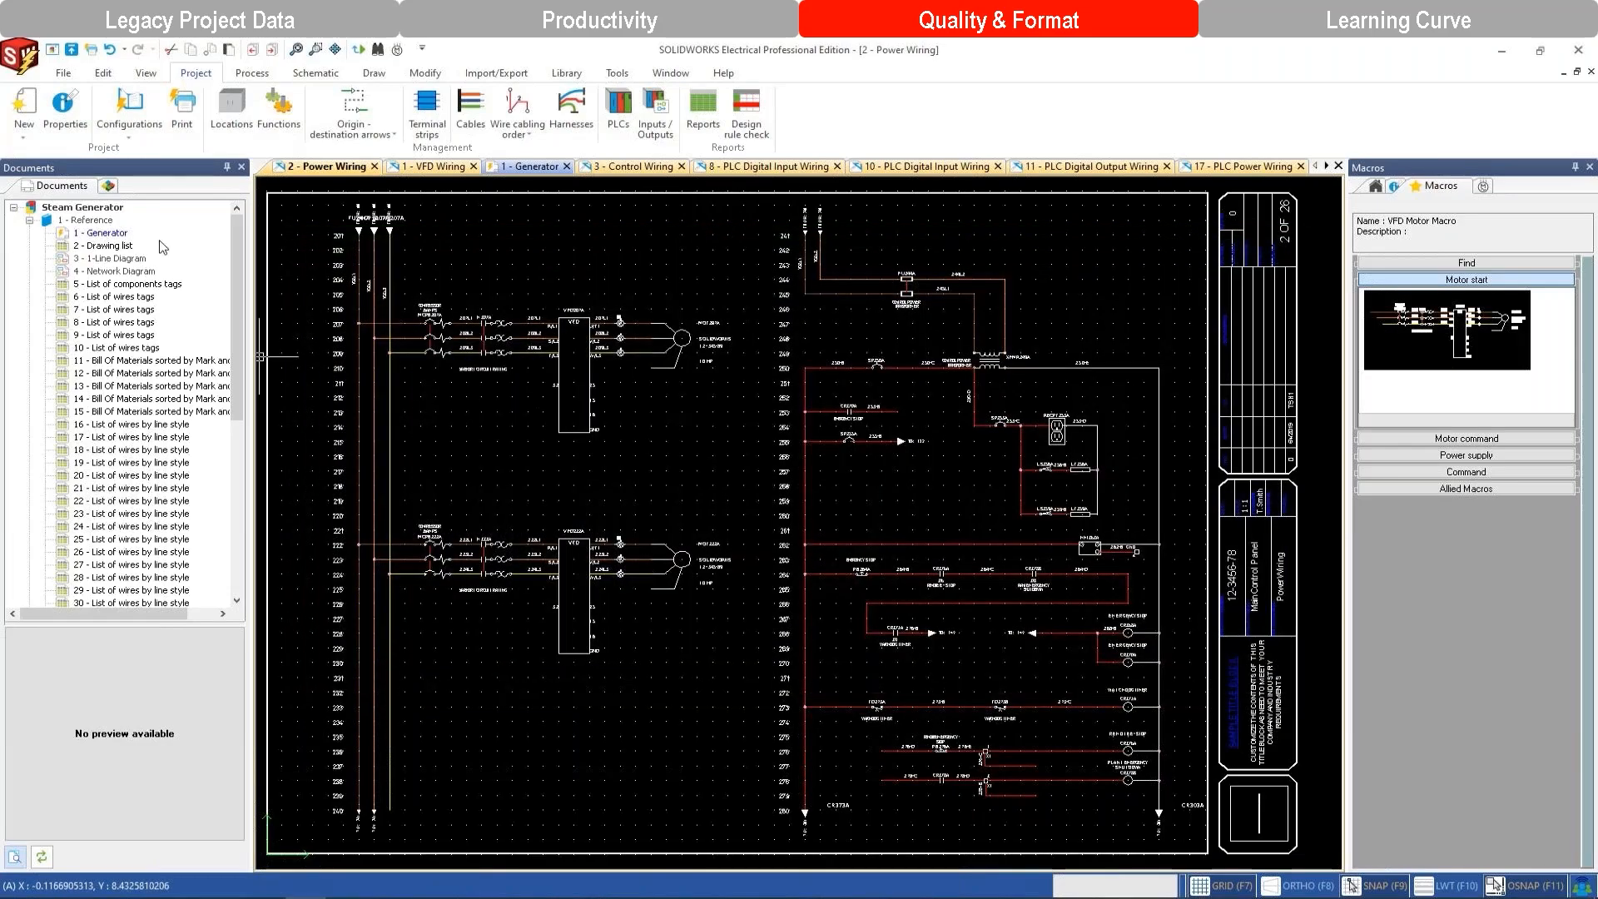
Open and review the generated report drawings 5 - List of components tags and 6 - List of wires tags.
left_click(165, 285)
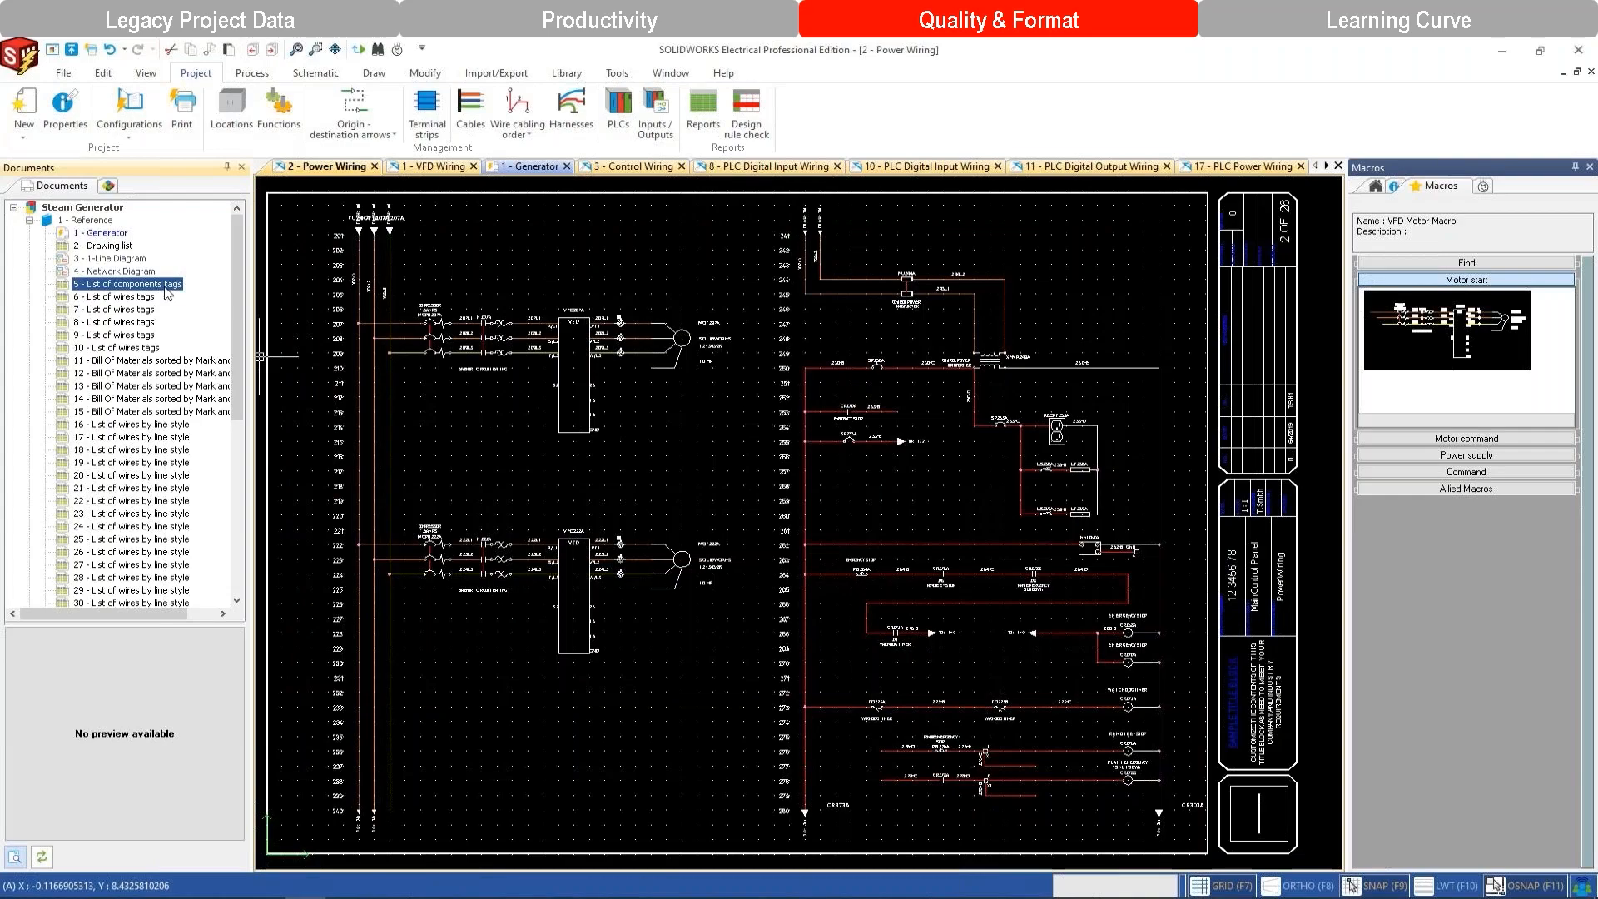
double_click(167, 285)
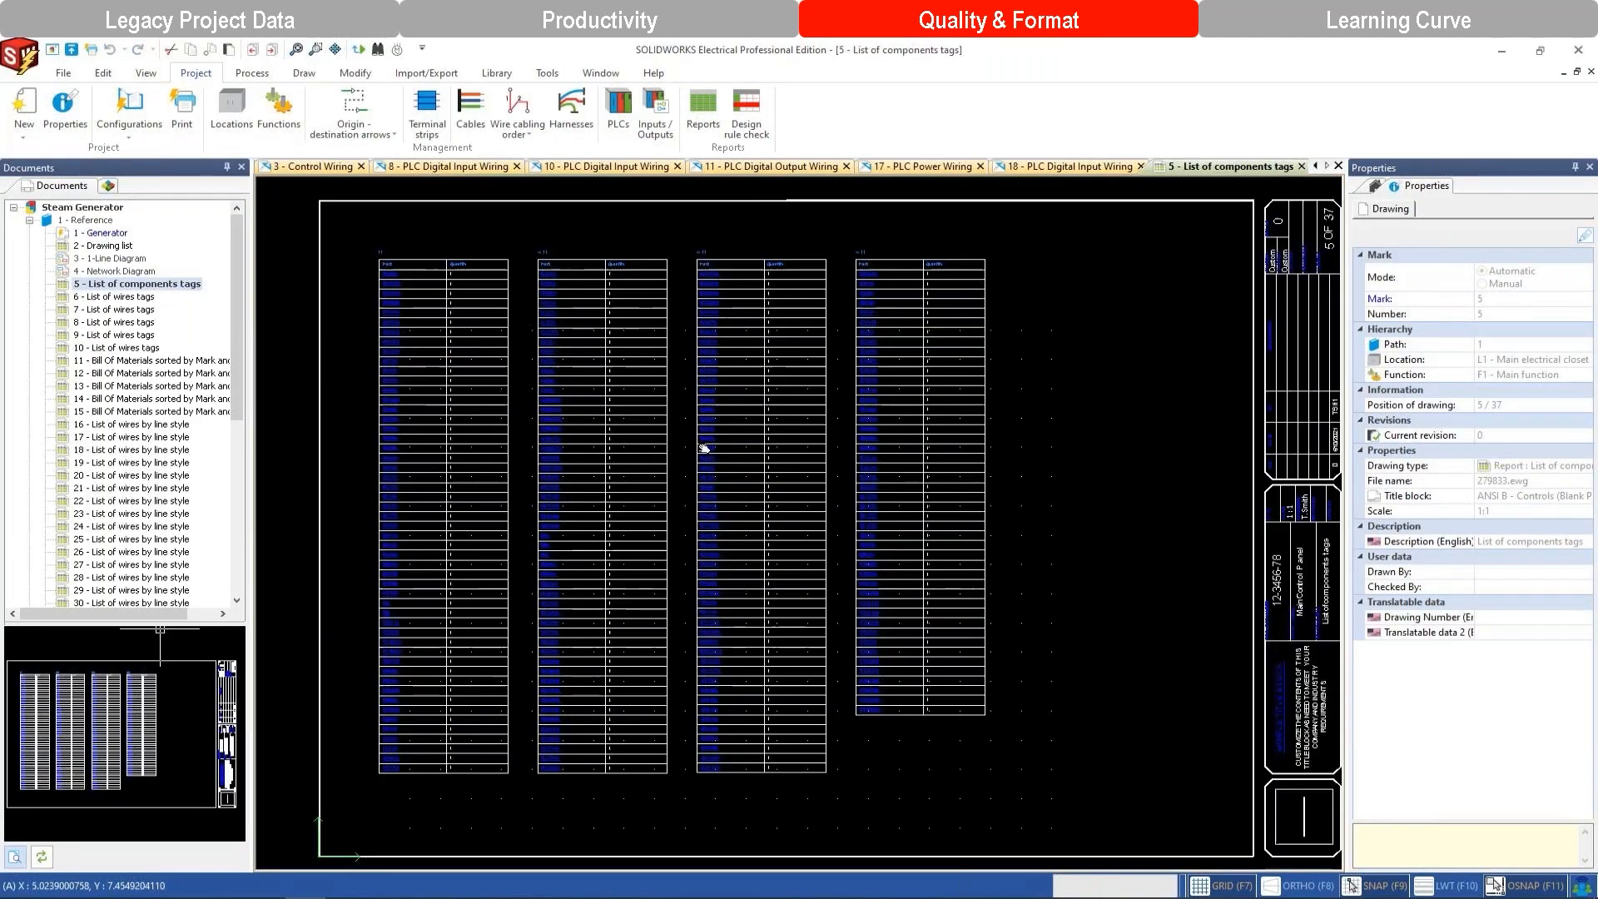
scroll(553, 331, "up", 5)
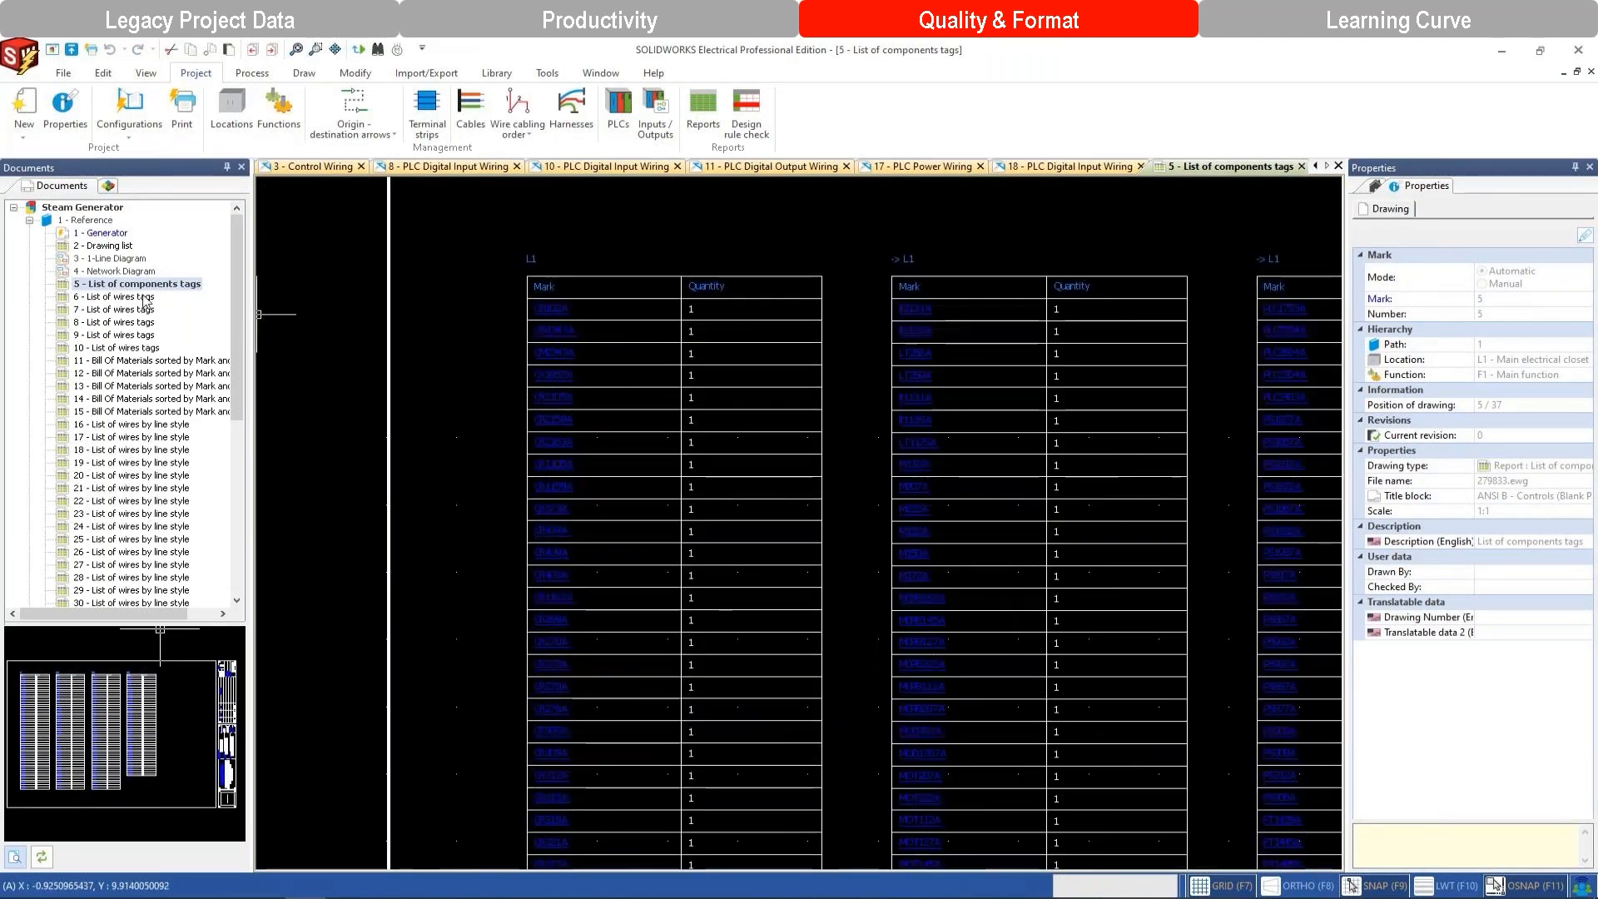
left_click(133, 297)
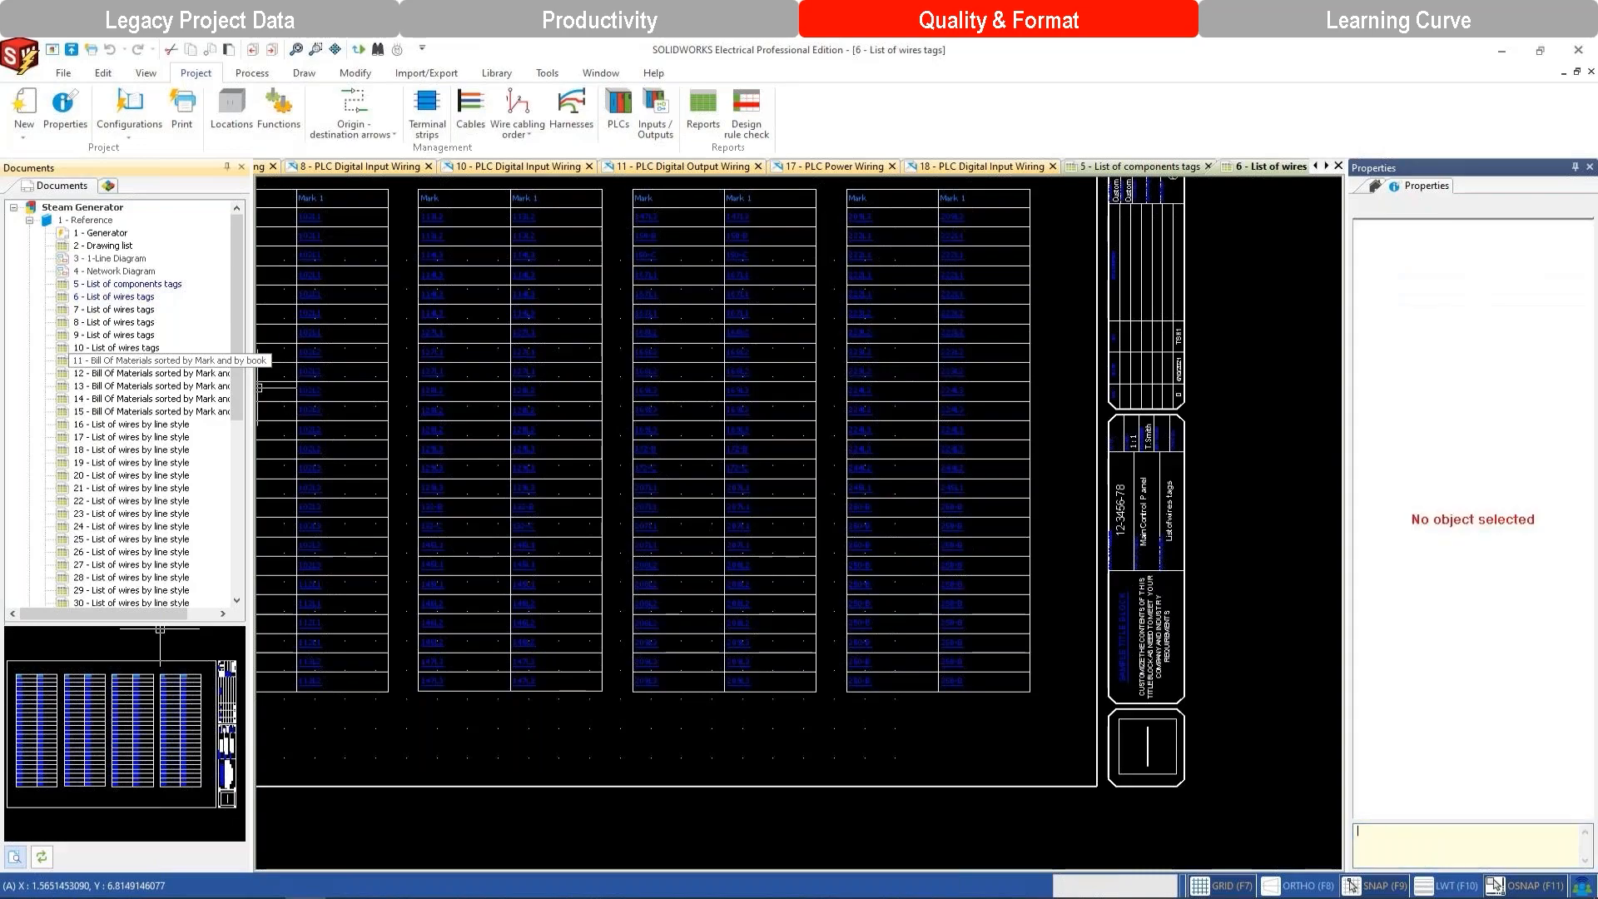
Open and review report drawings 11 - Bill Of Materials sorted by Mark and by book and 16 - List of wires by line style.
double_click(150, 361)
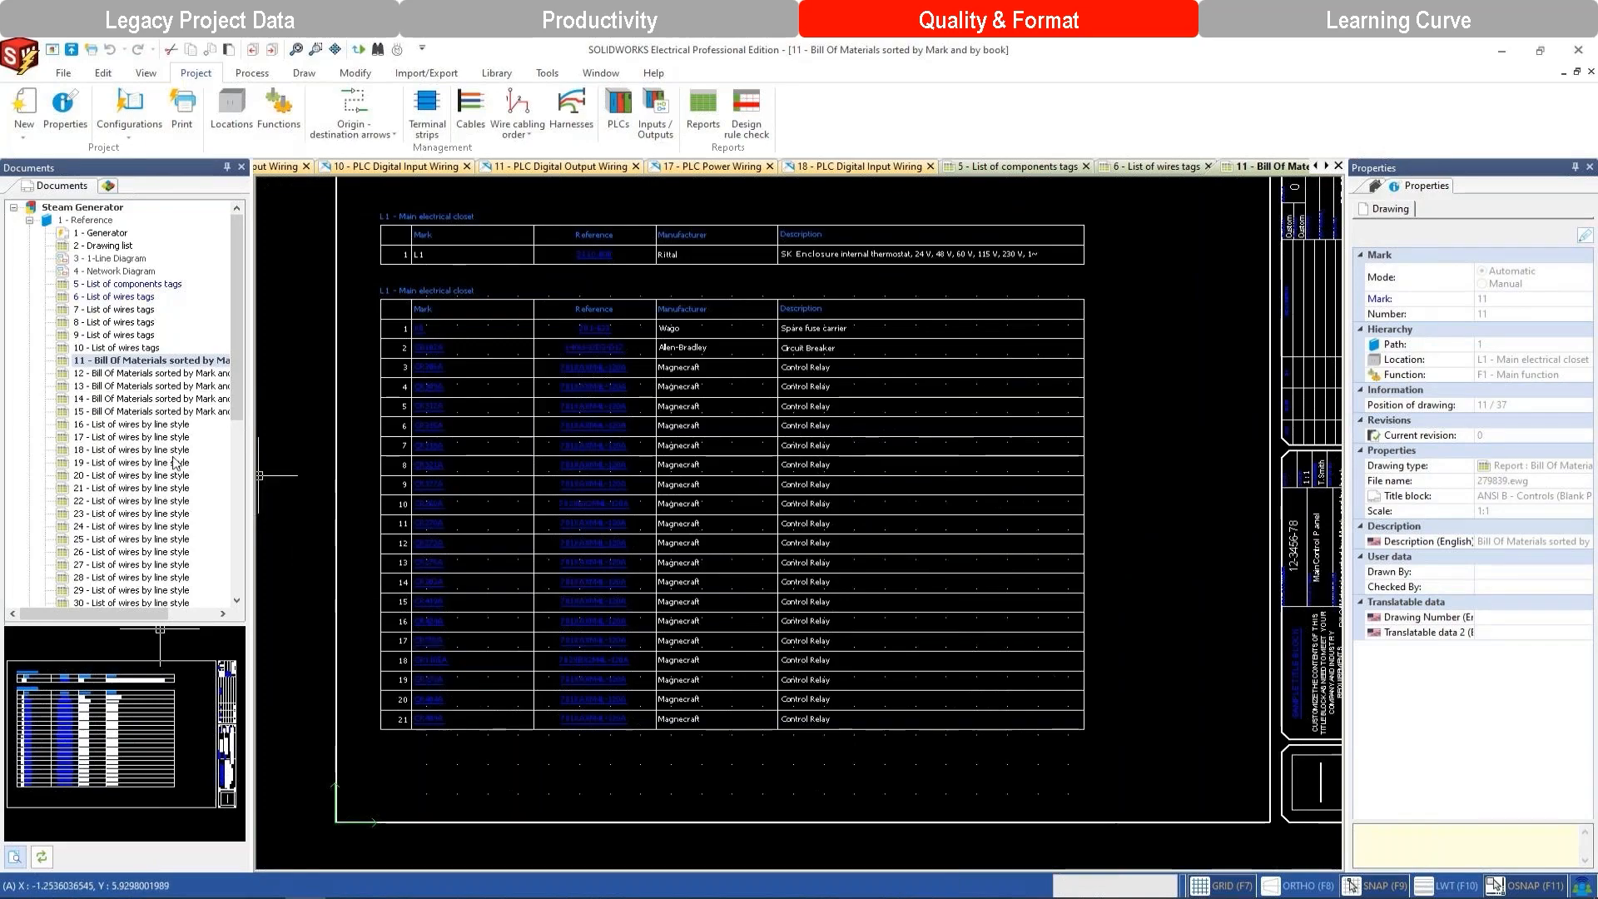
left_click(140, 425)
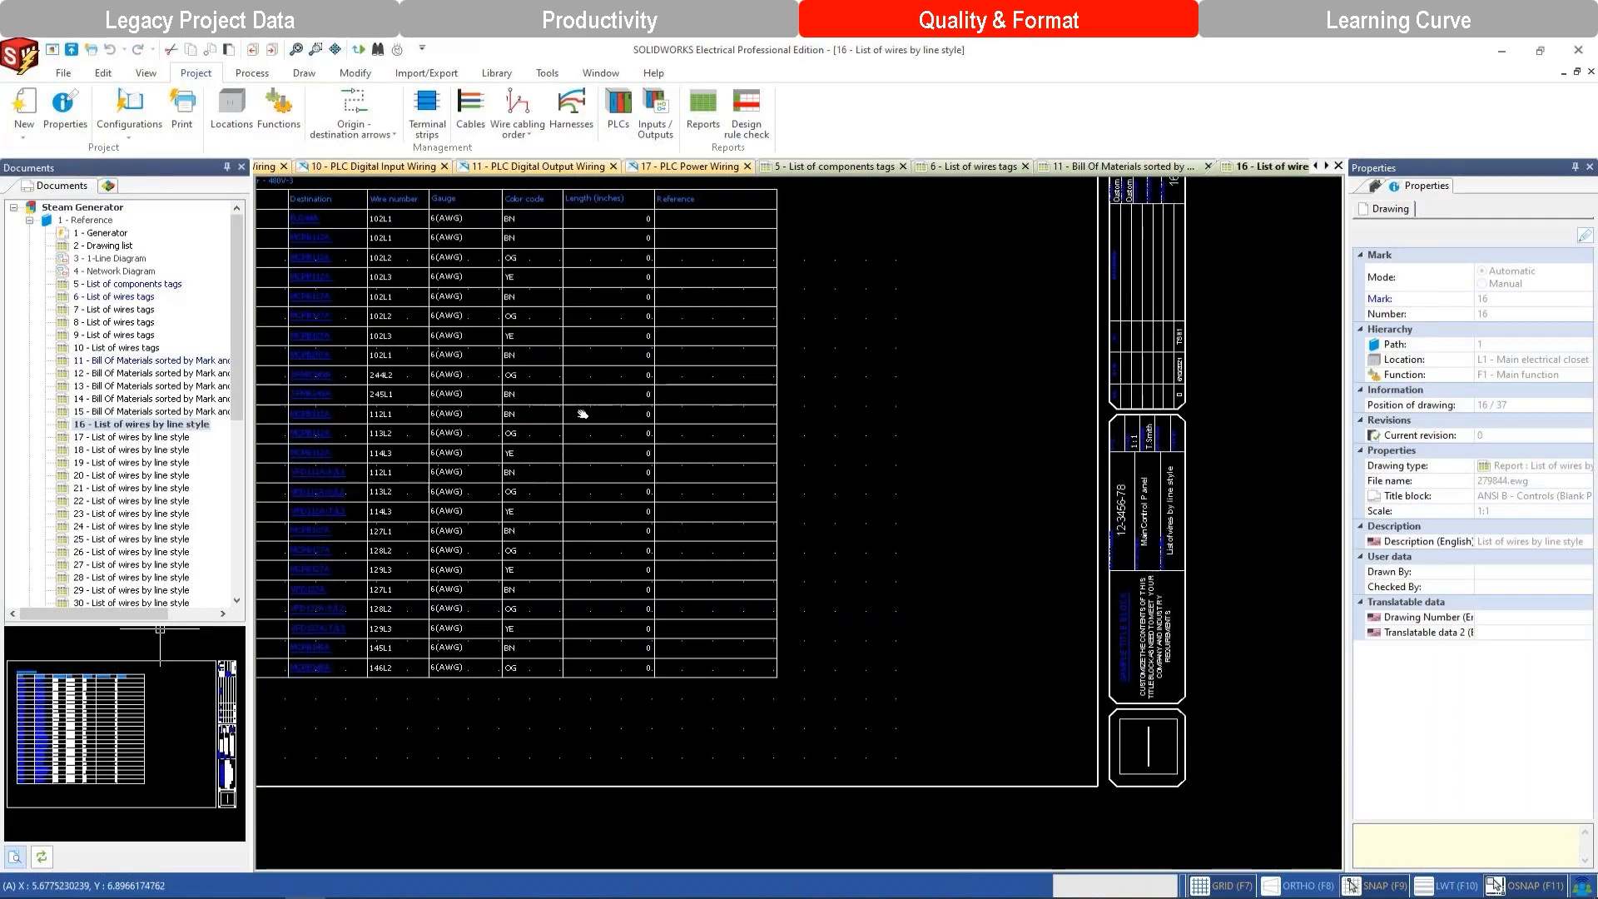
middle_click_drag(582, 414, 712, 471)
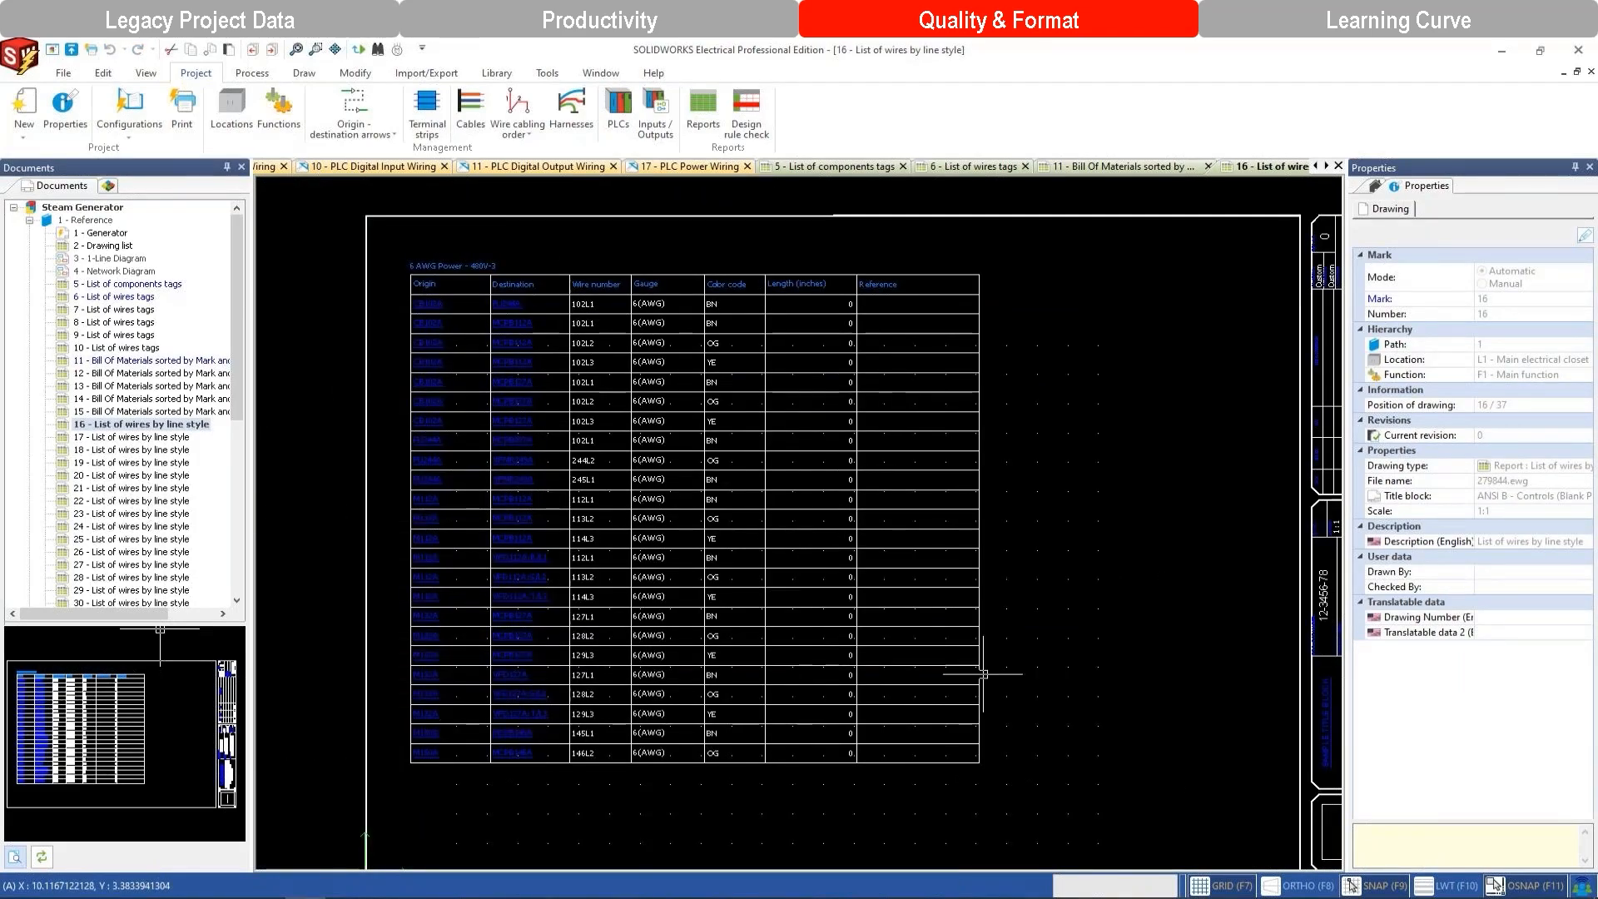
middle_click_drag(1103, 465, 1009, 444)
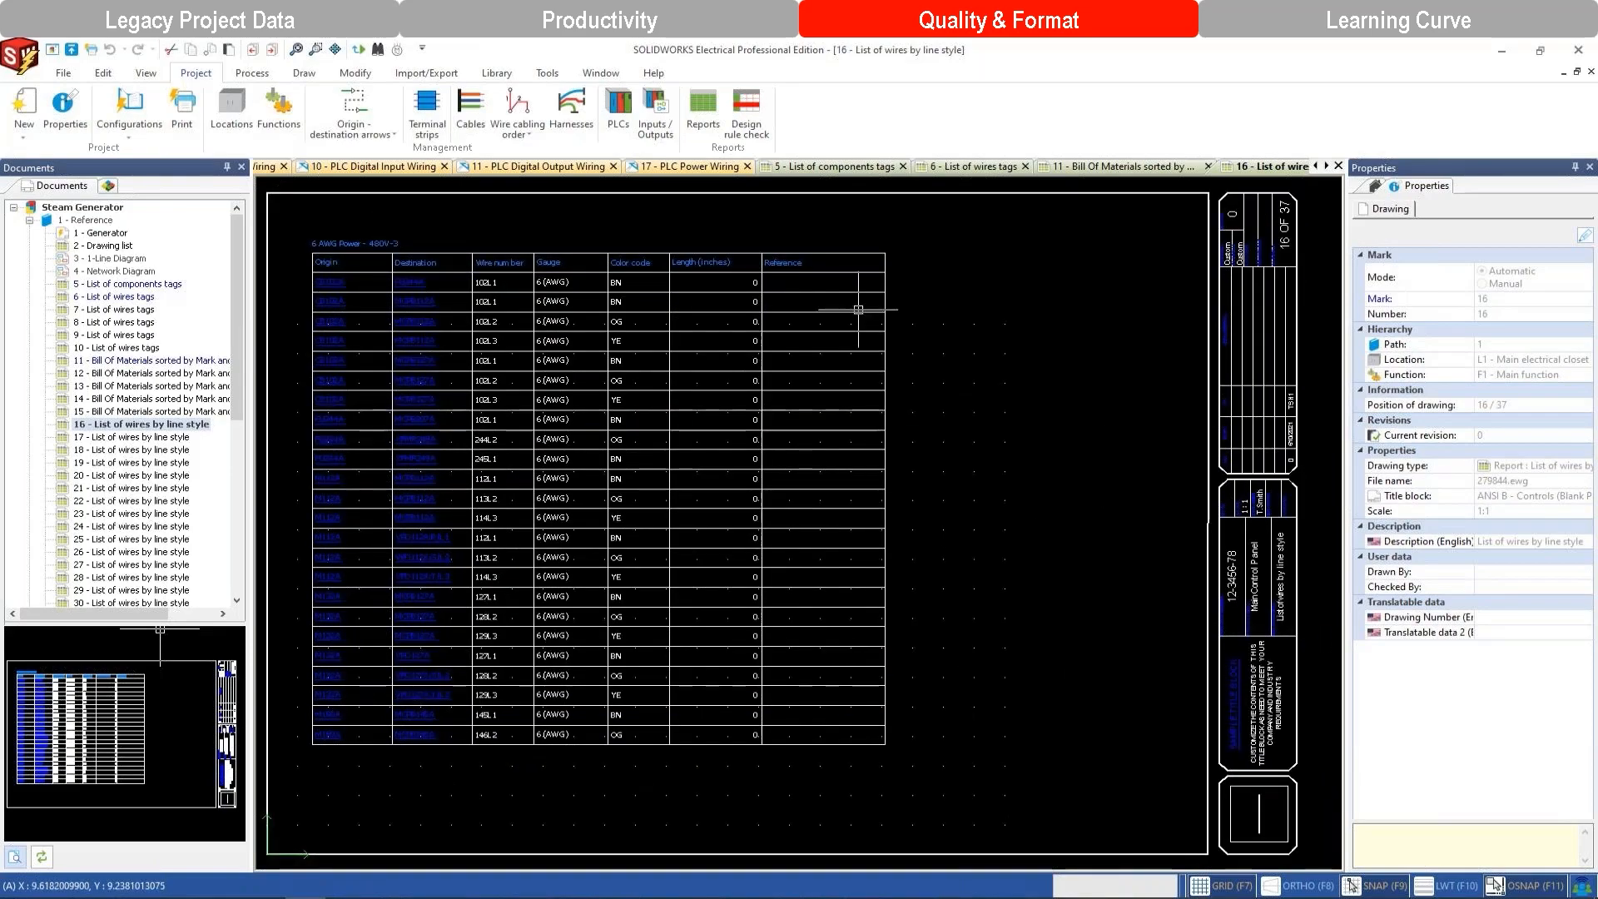
Export all project drawings to PDF, one file per book, with PDF Example as the file name in the Migration folder.
left_click(426, 72)
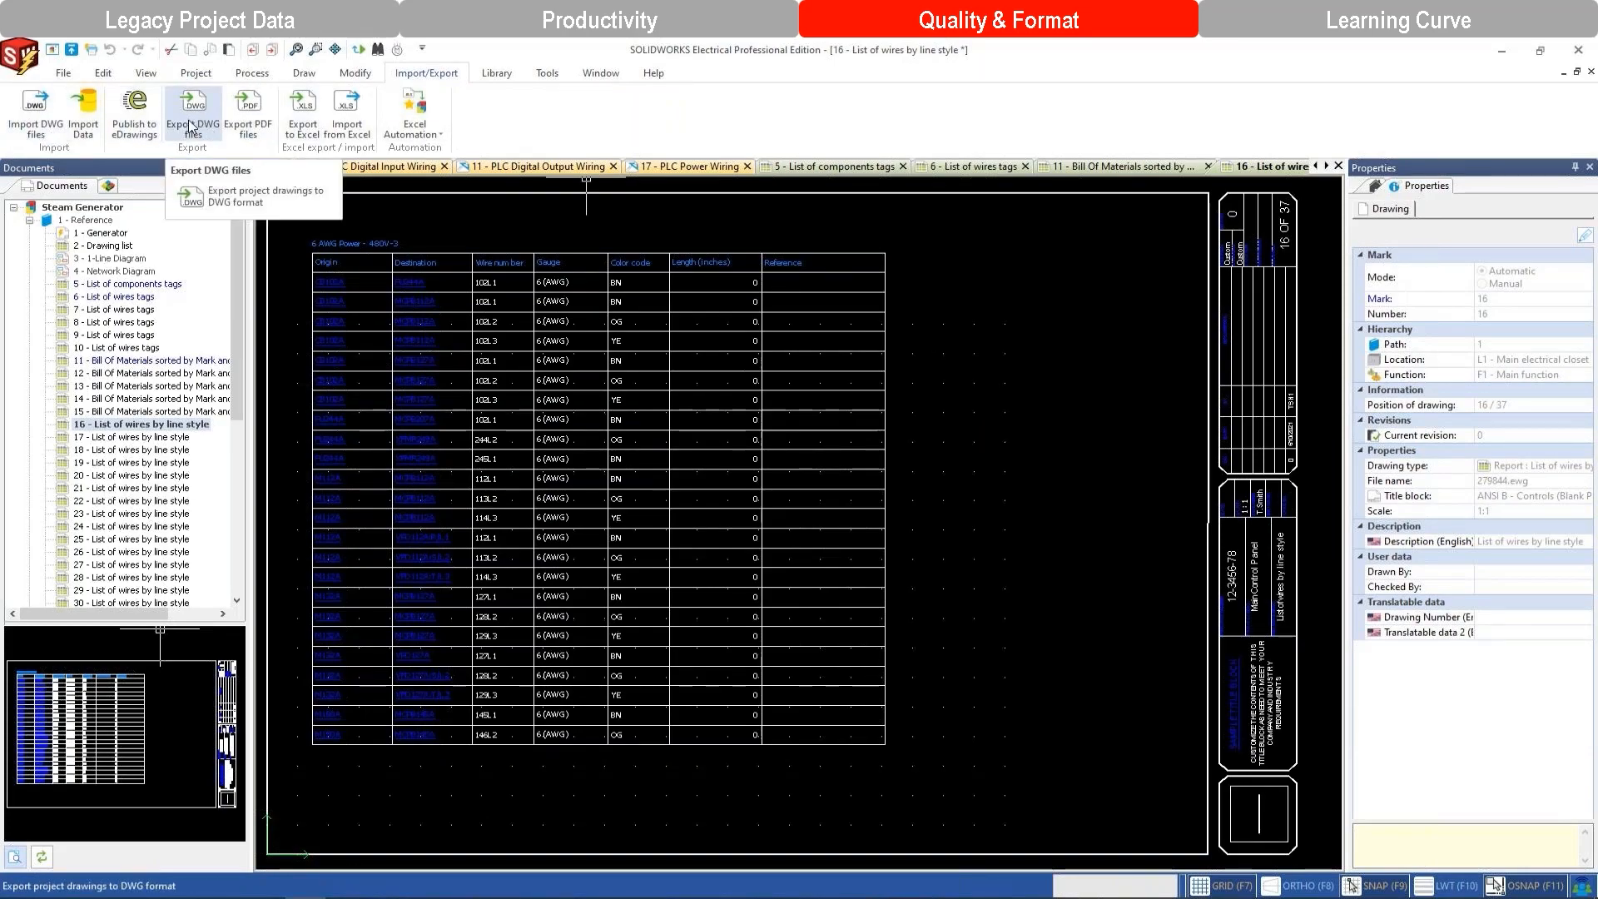
left_click(242, 123)
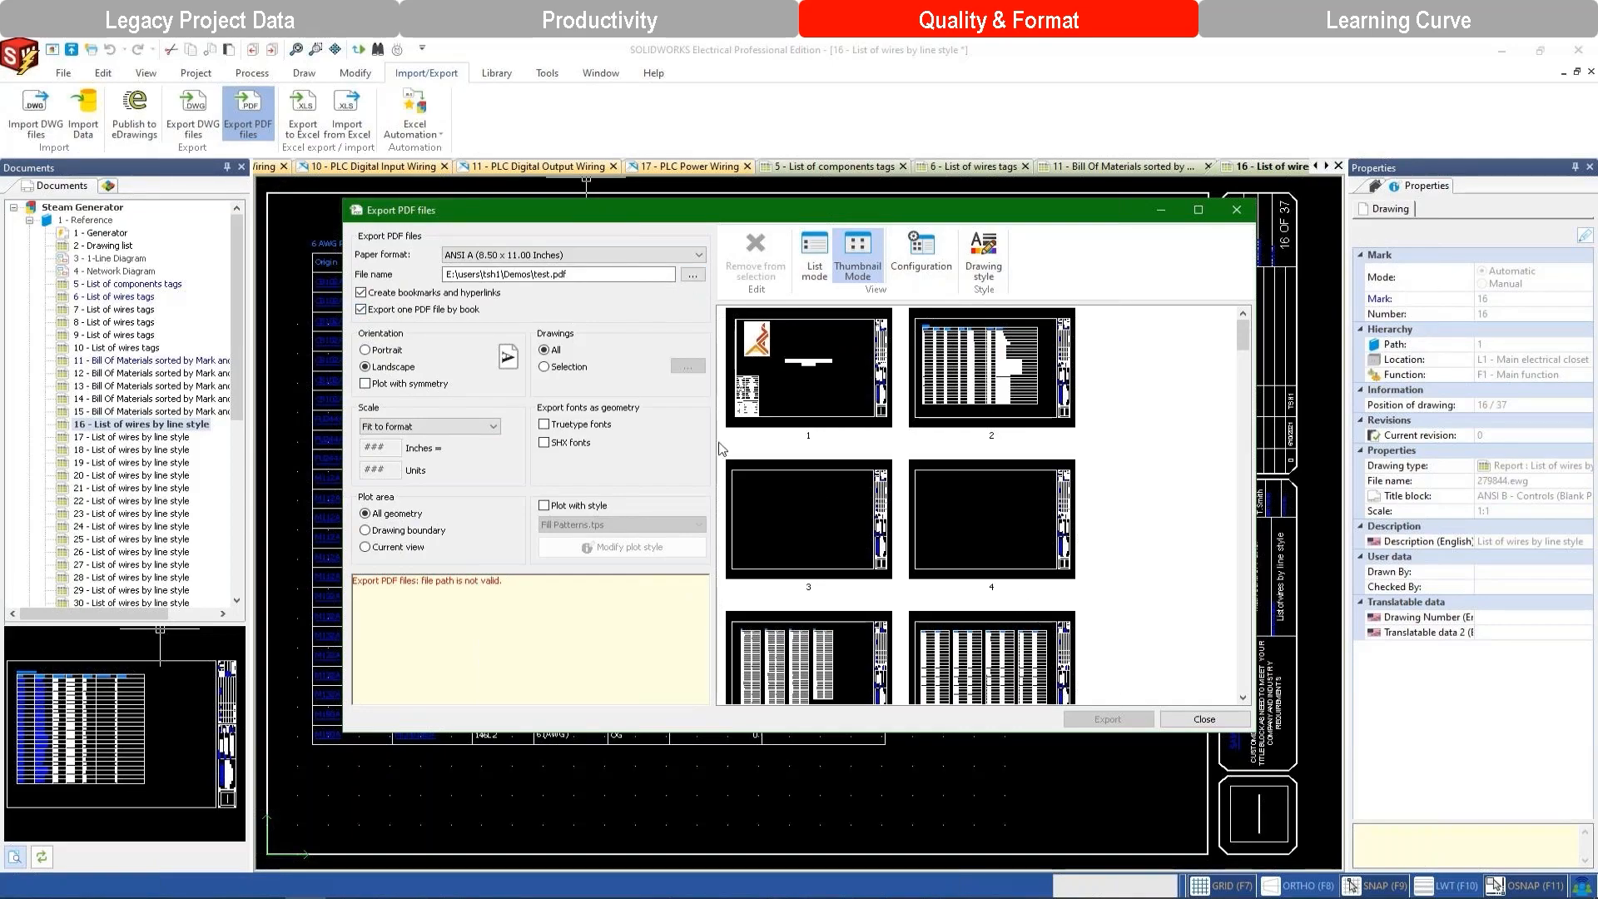
left_click(560, 369)
left_click(550, 350)
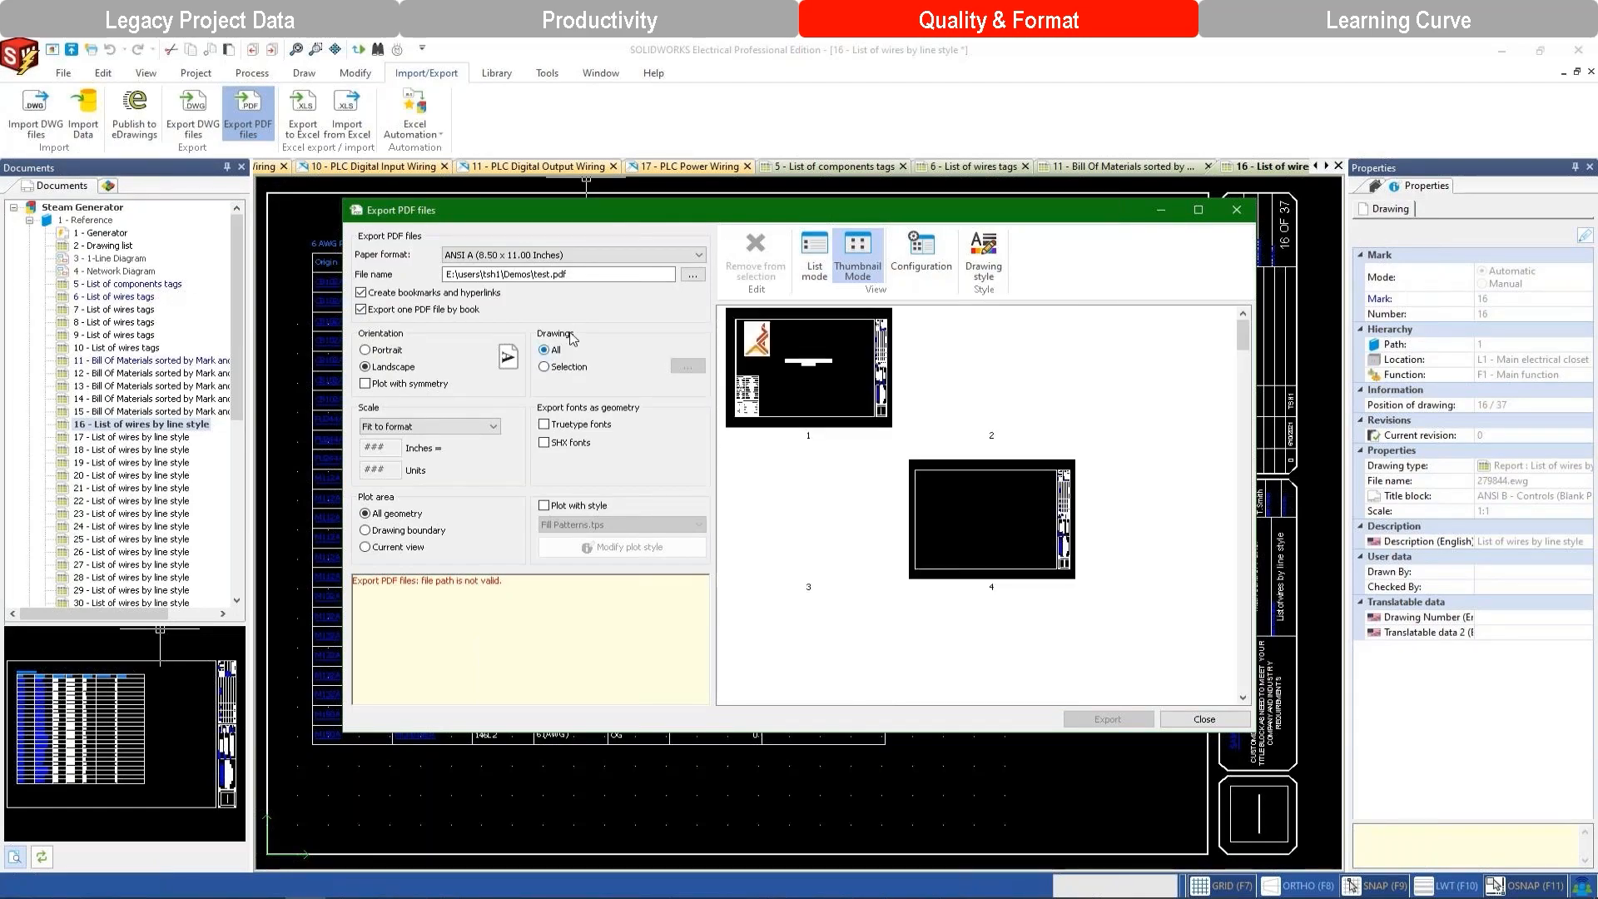
left_click(694, 278)
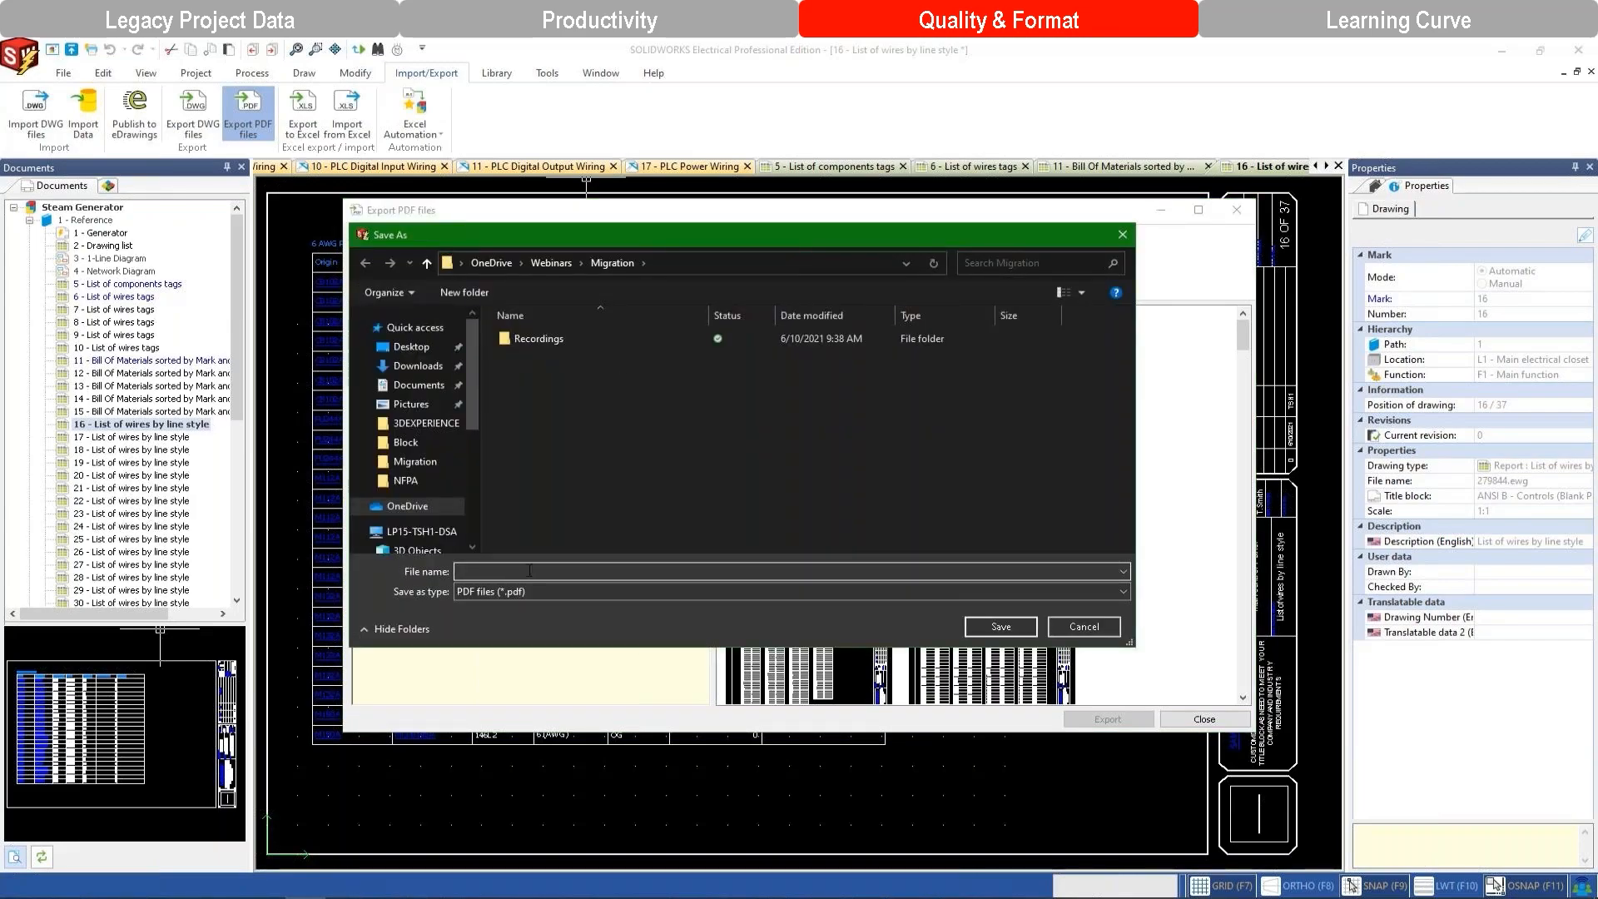
type("PDF Example")
key("Return")
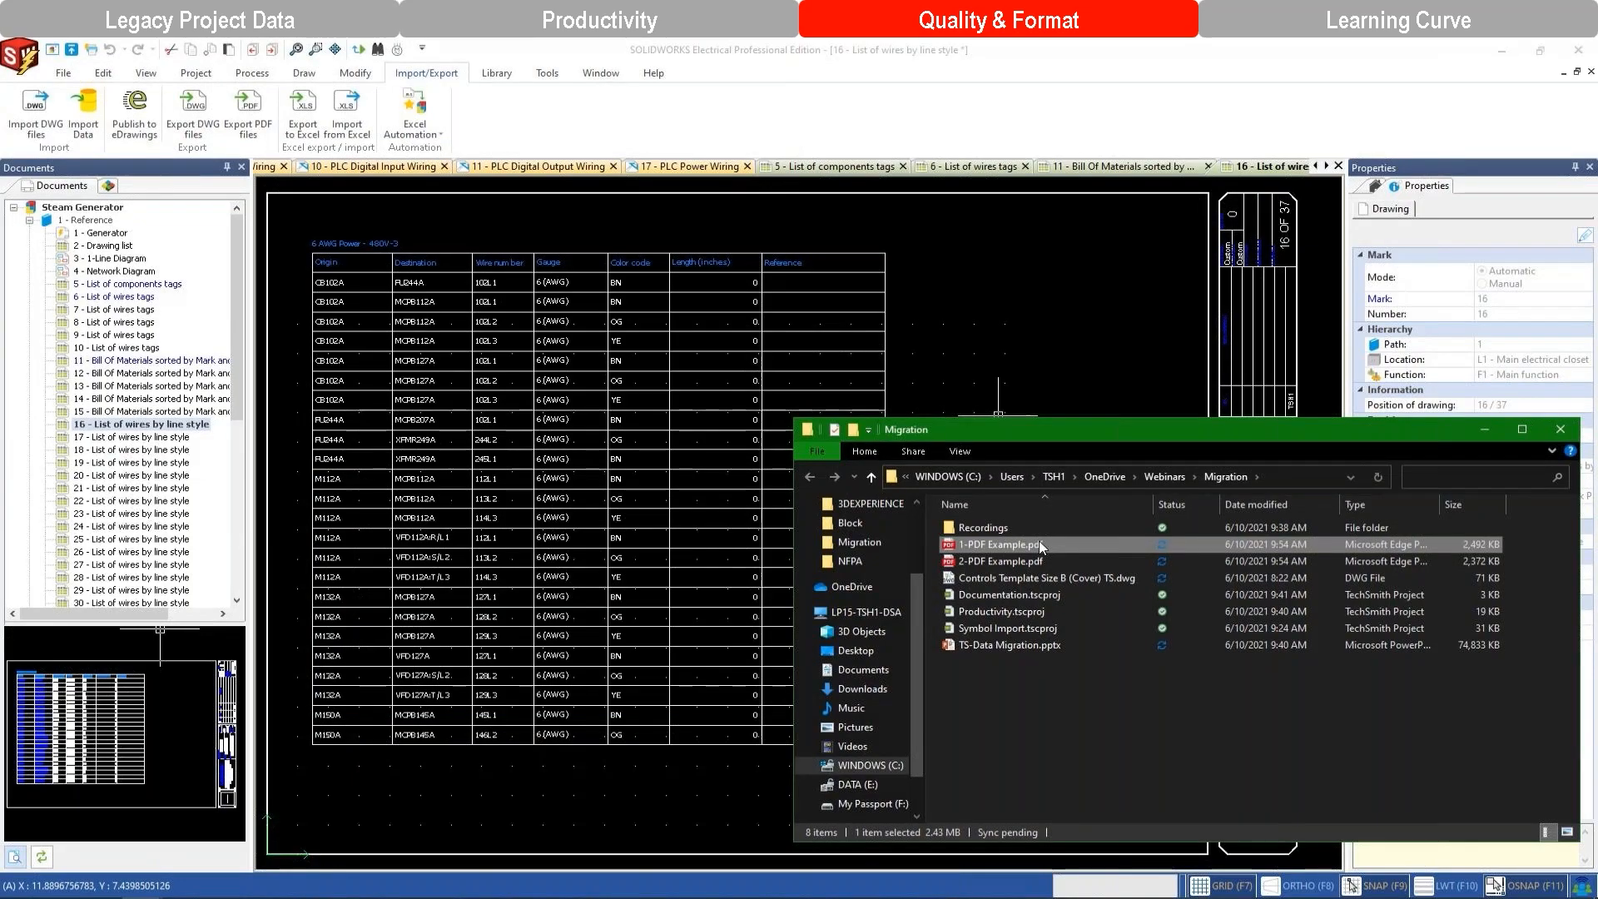
Open 1-PDF Example.pdf and review its drawing list links and Bill Of Materials pages.
double_click(1038, 541)
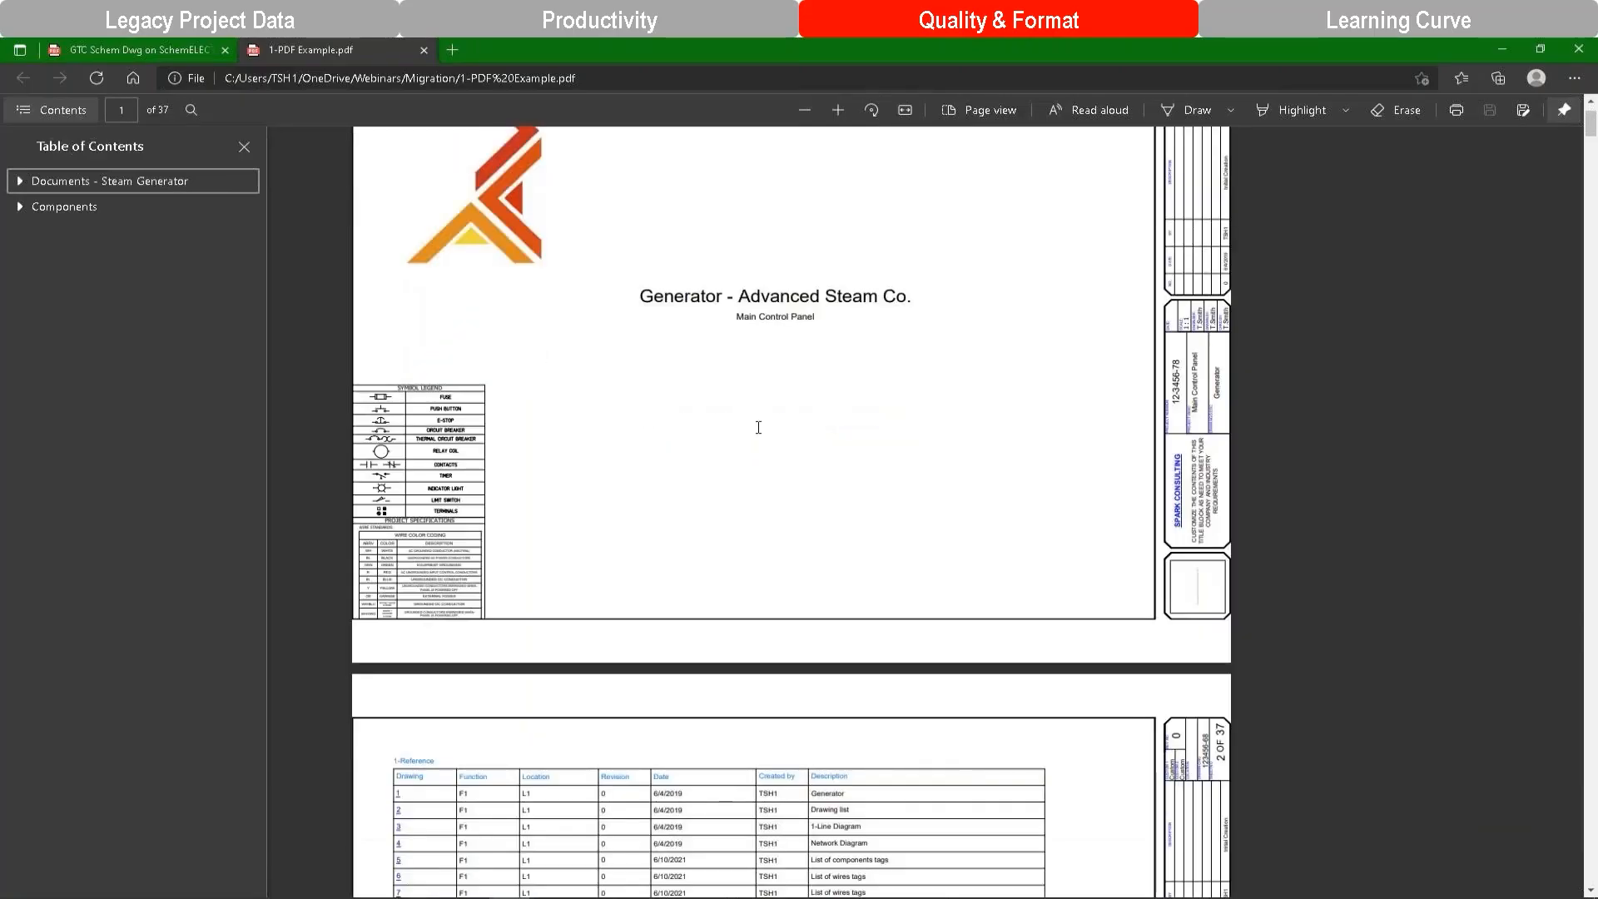
scroll(758, 428, "down", 6)
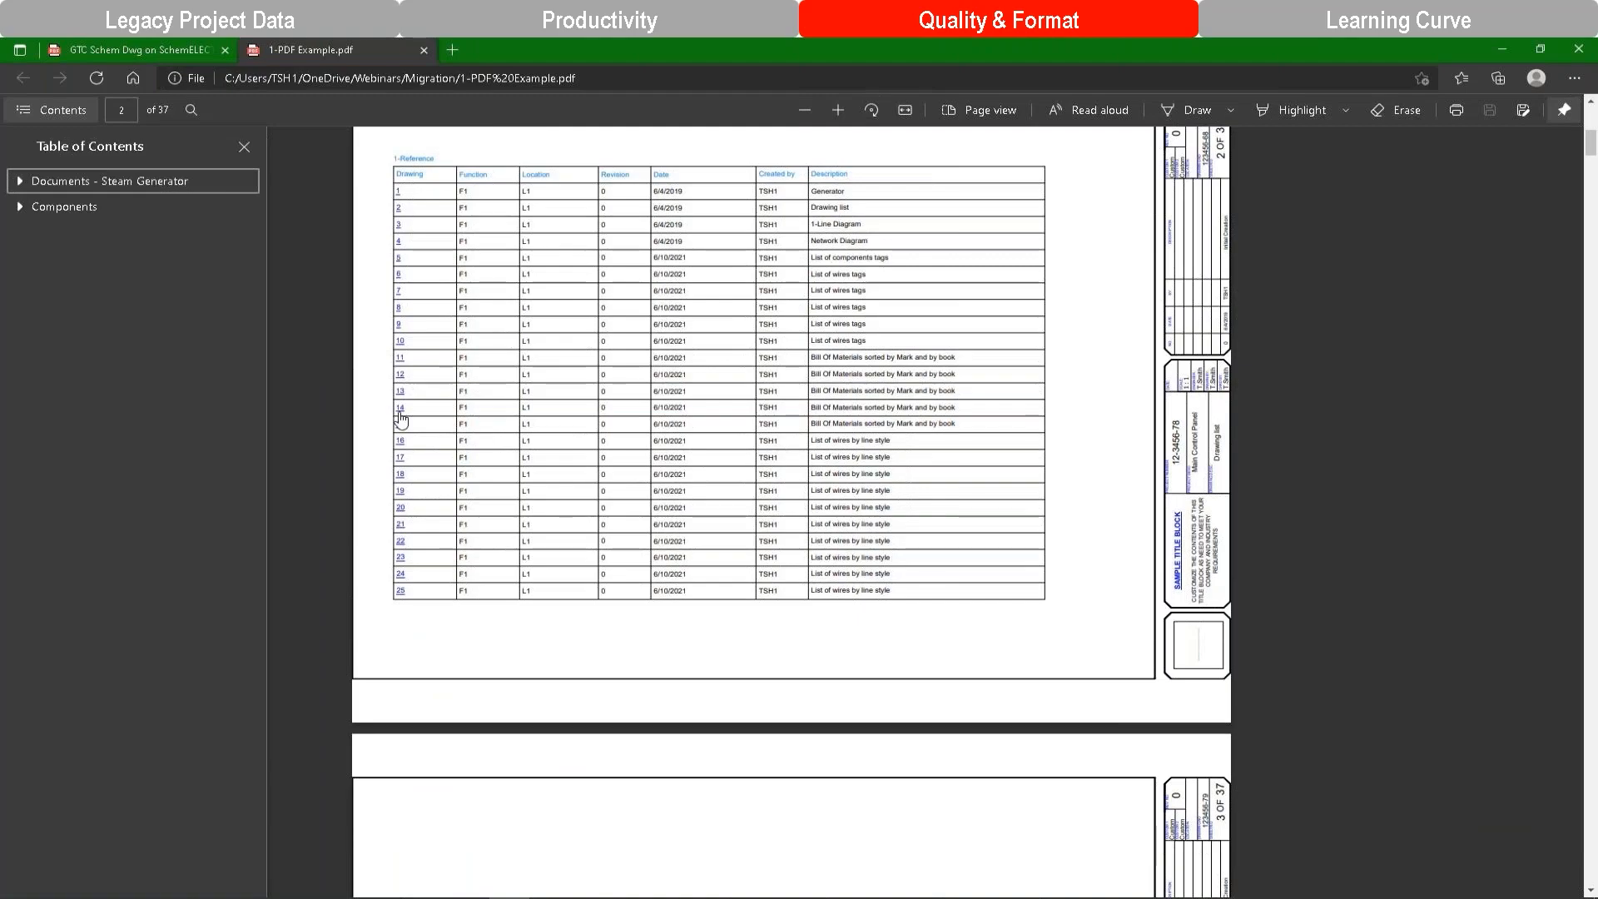
left_click(398, 414)
scroll(478, 424, "down", 8)
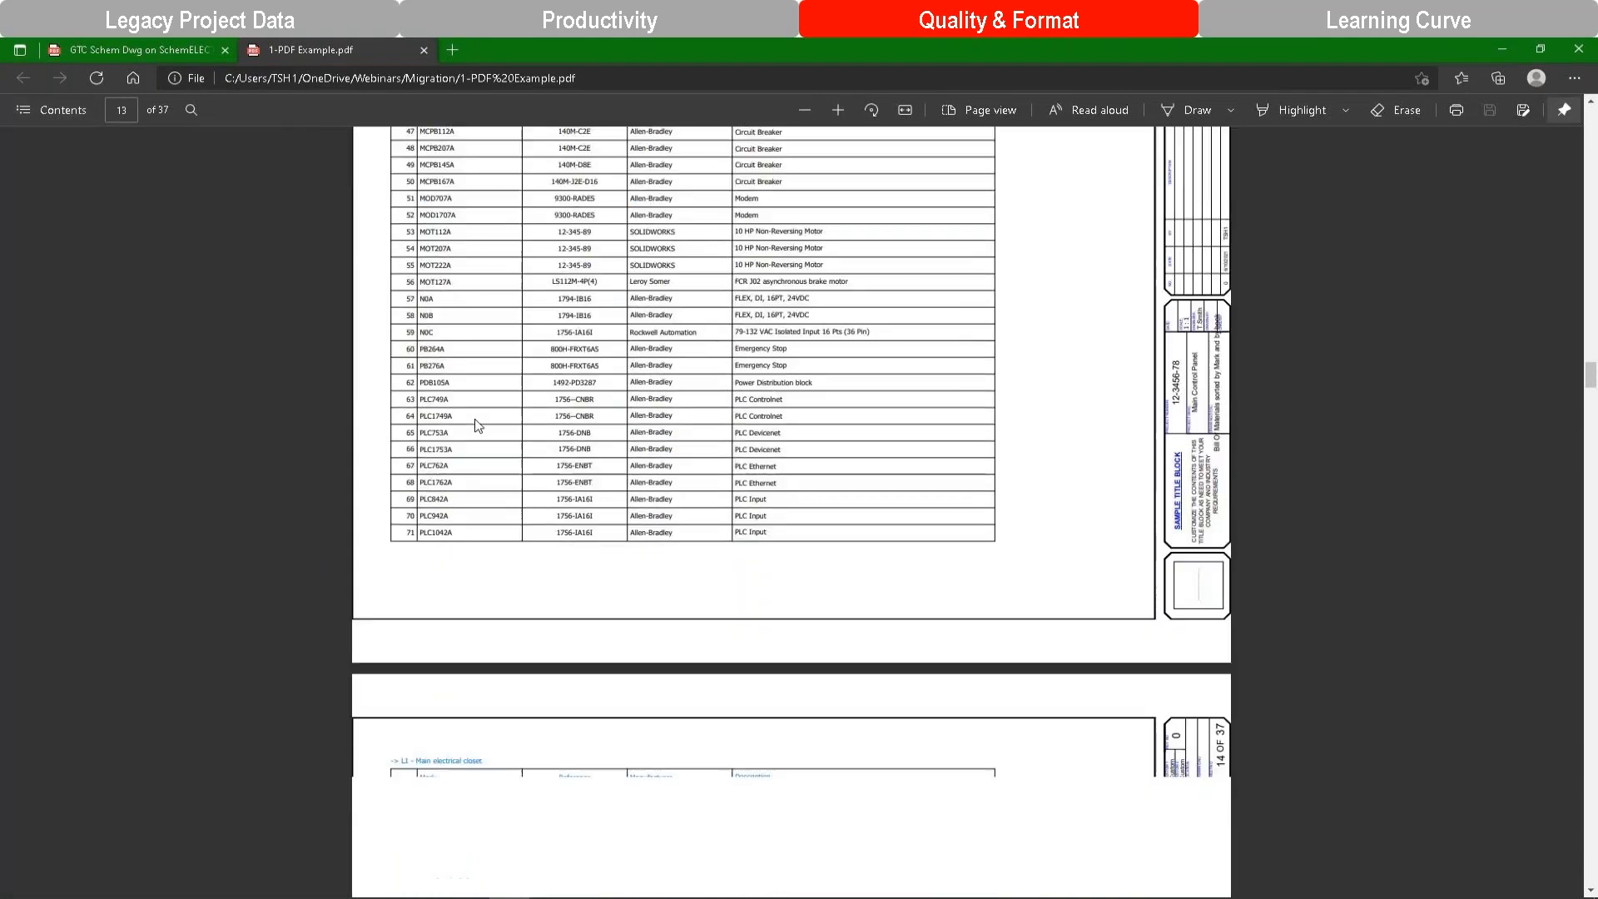
scroll(500, 454, "down", 15)
left_click_drag(1589, 424, 1589, 118)
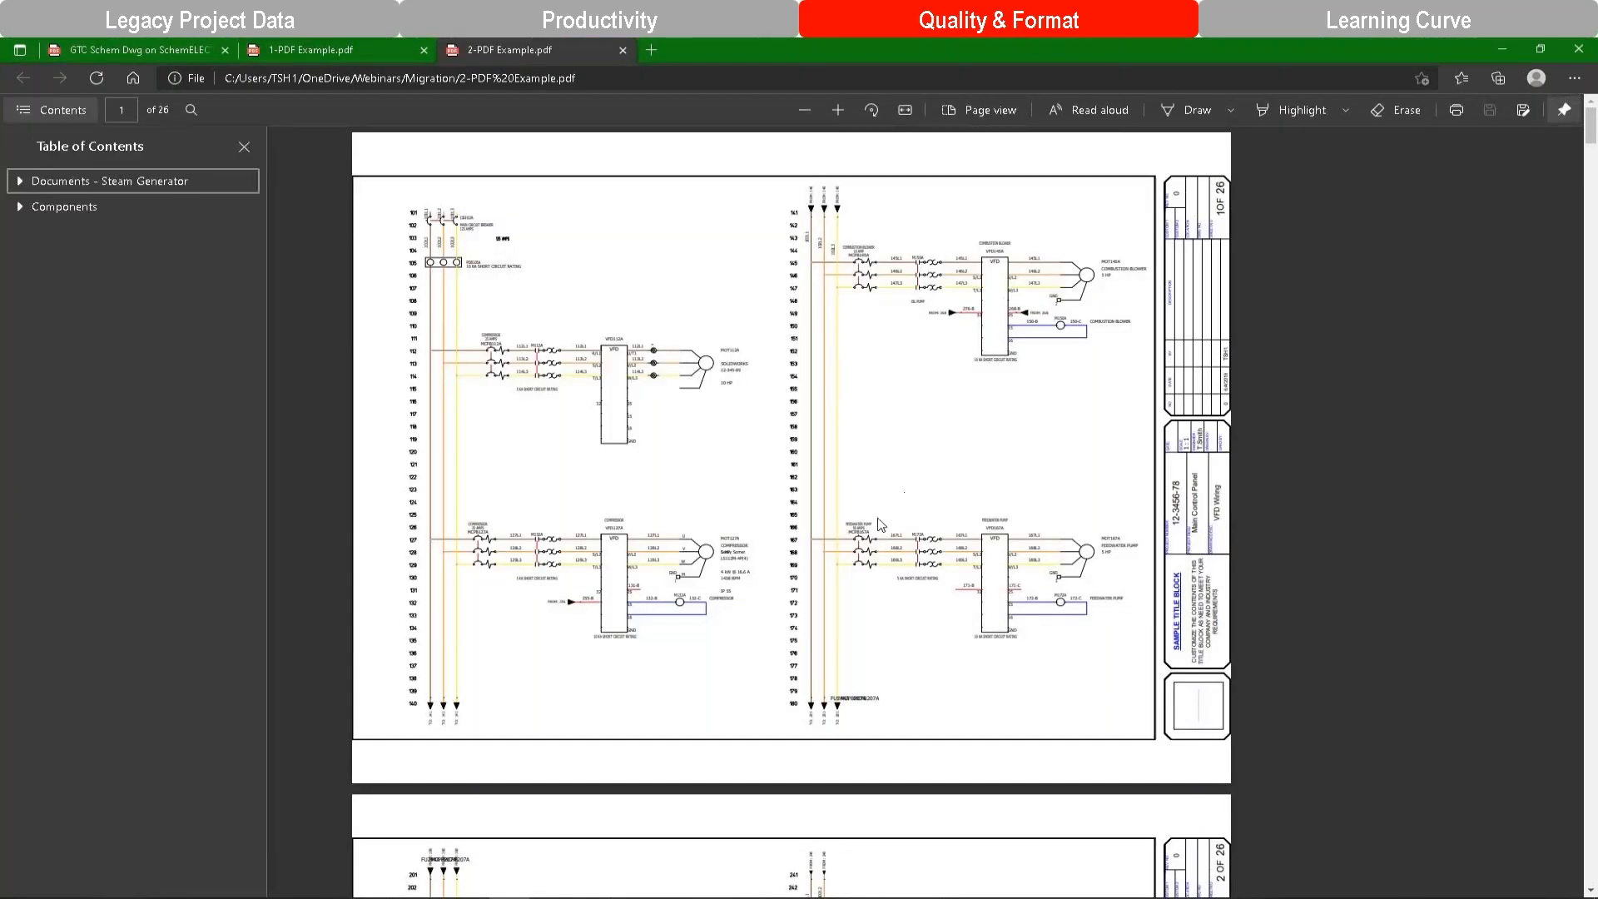
Follow the wire origin-destination links between the VFD Wiring and Power Wiring pages of 2-PDF Example.pdf.
left_click(571, 606)
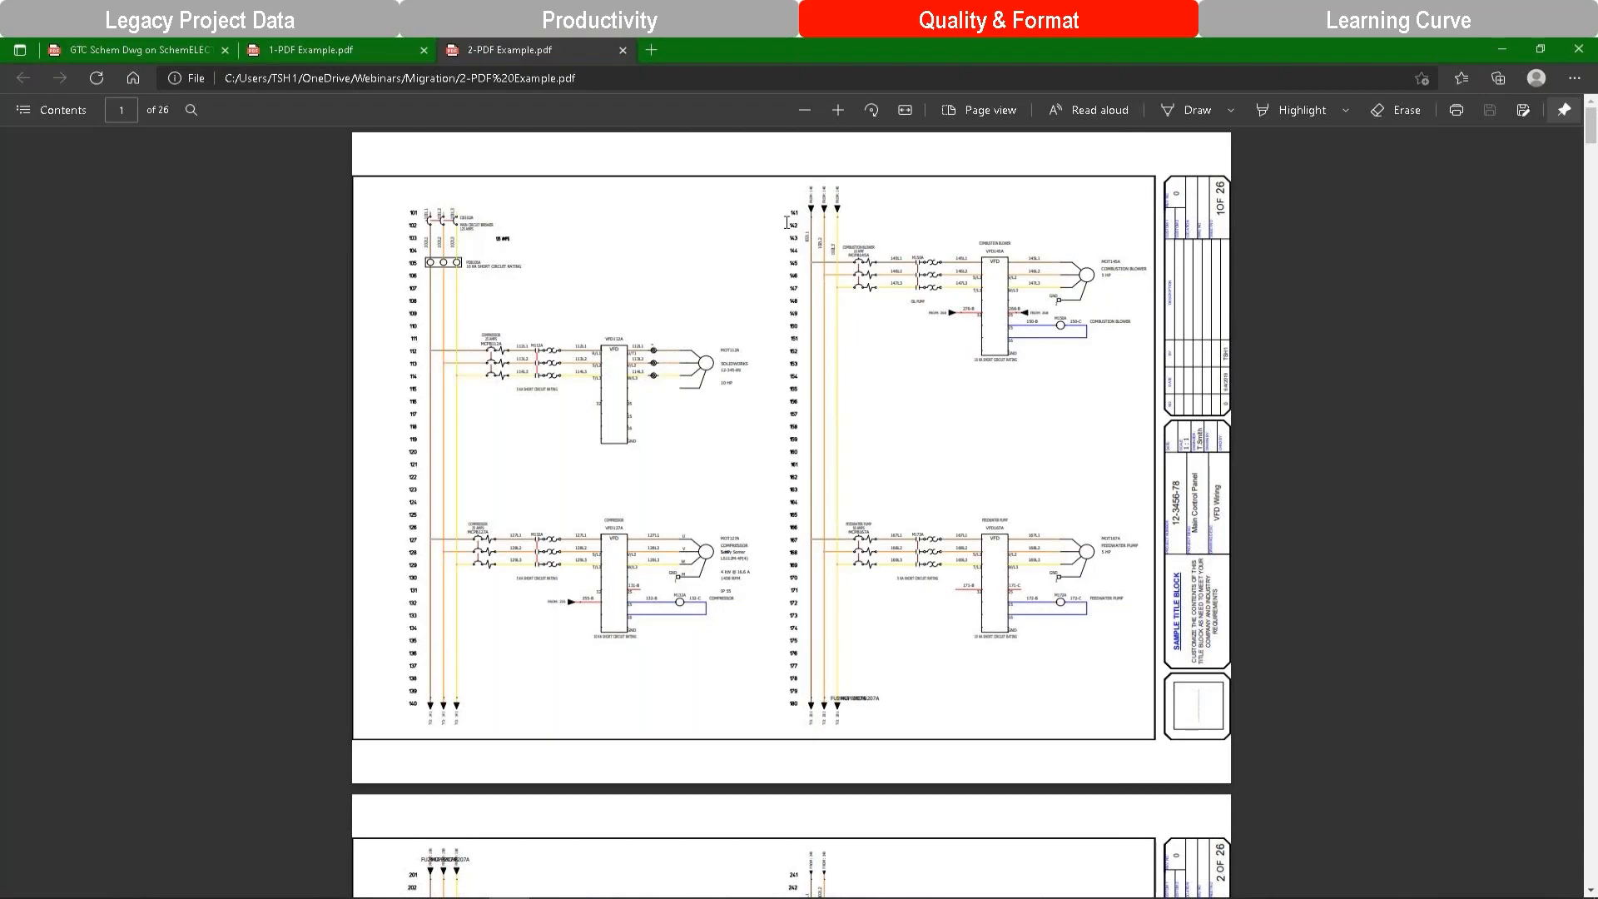
left_click(839, 726)
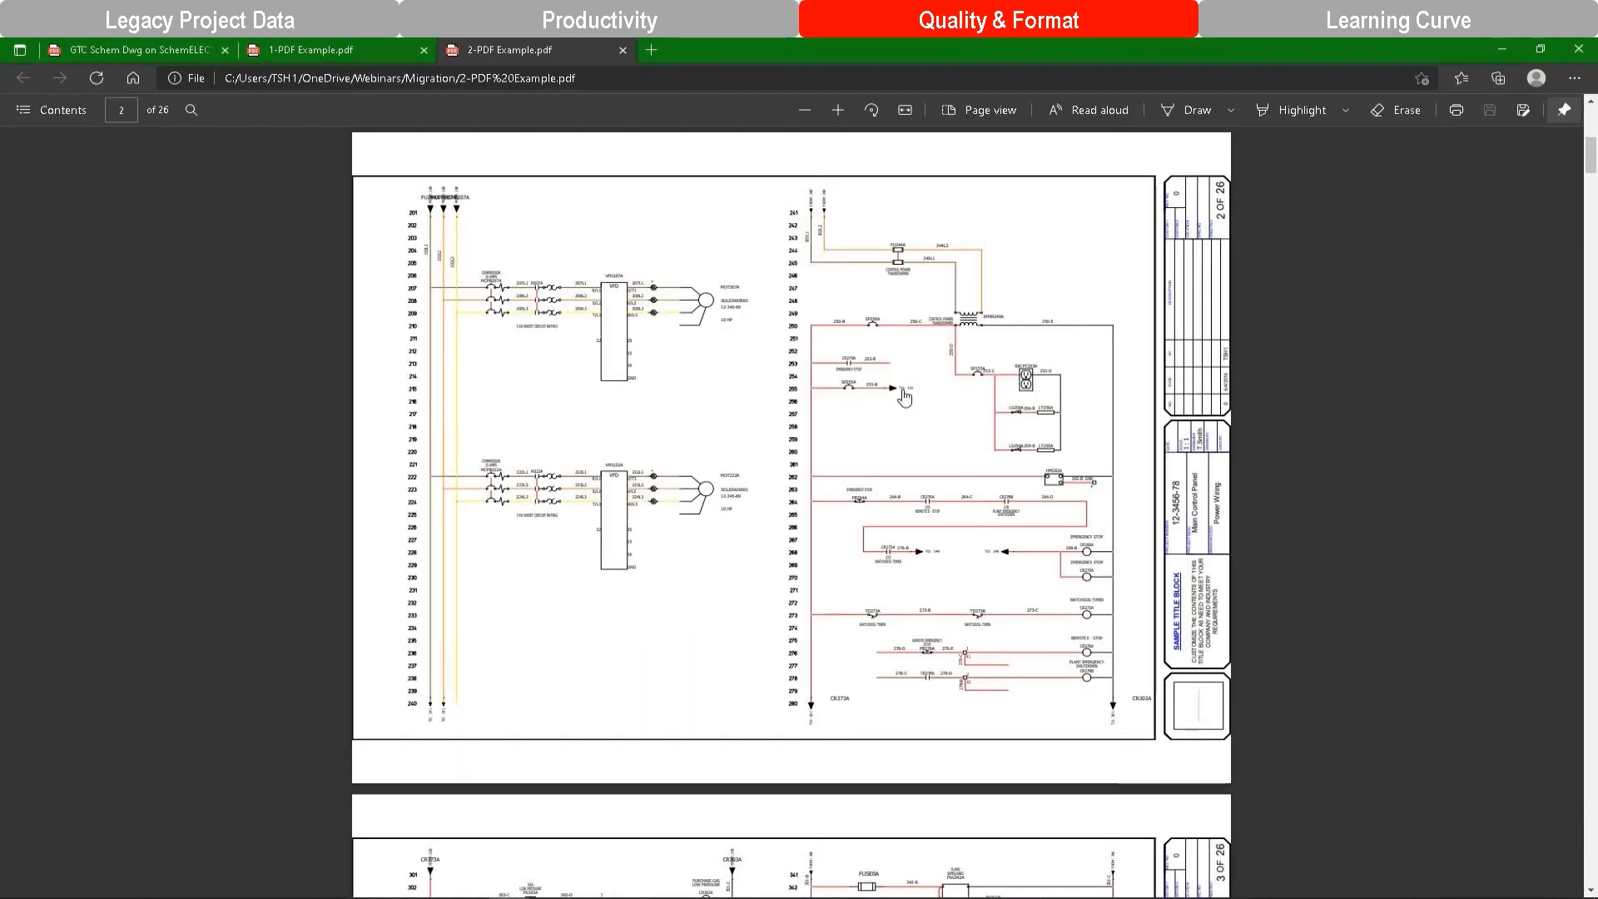
left_click(900, 393)
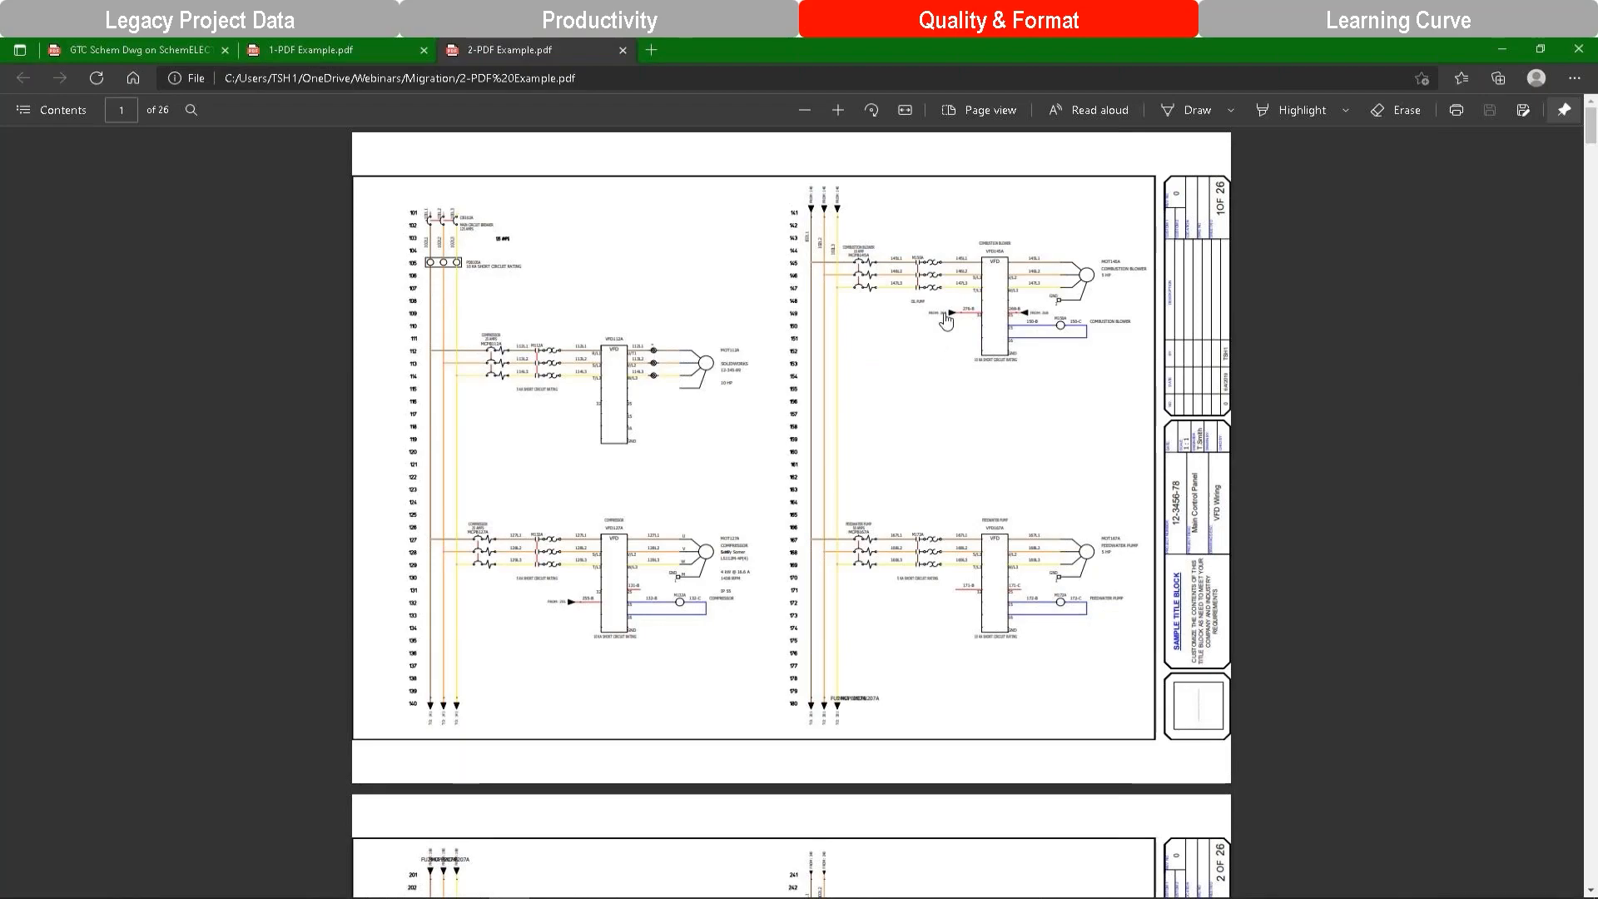
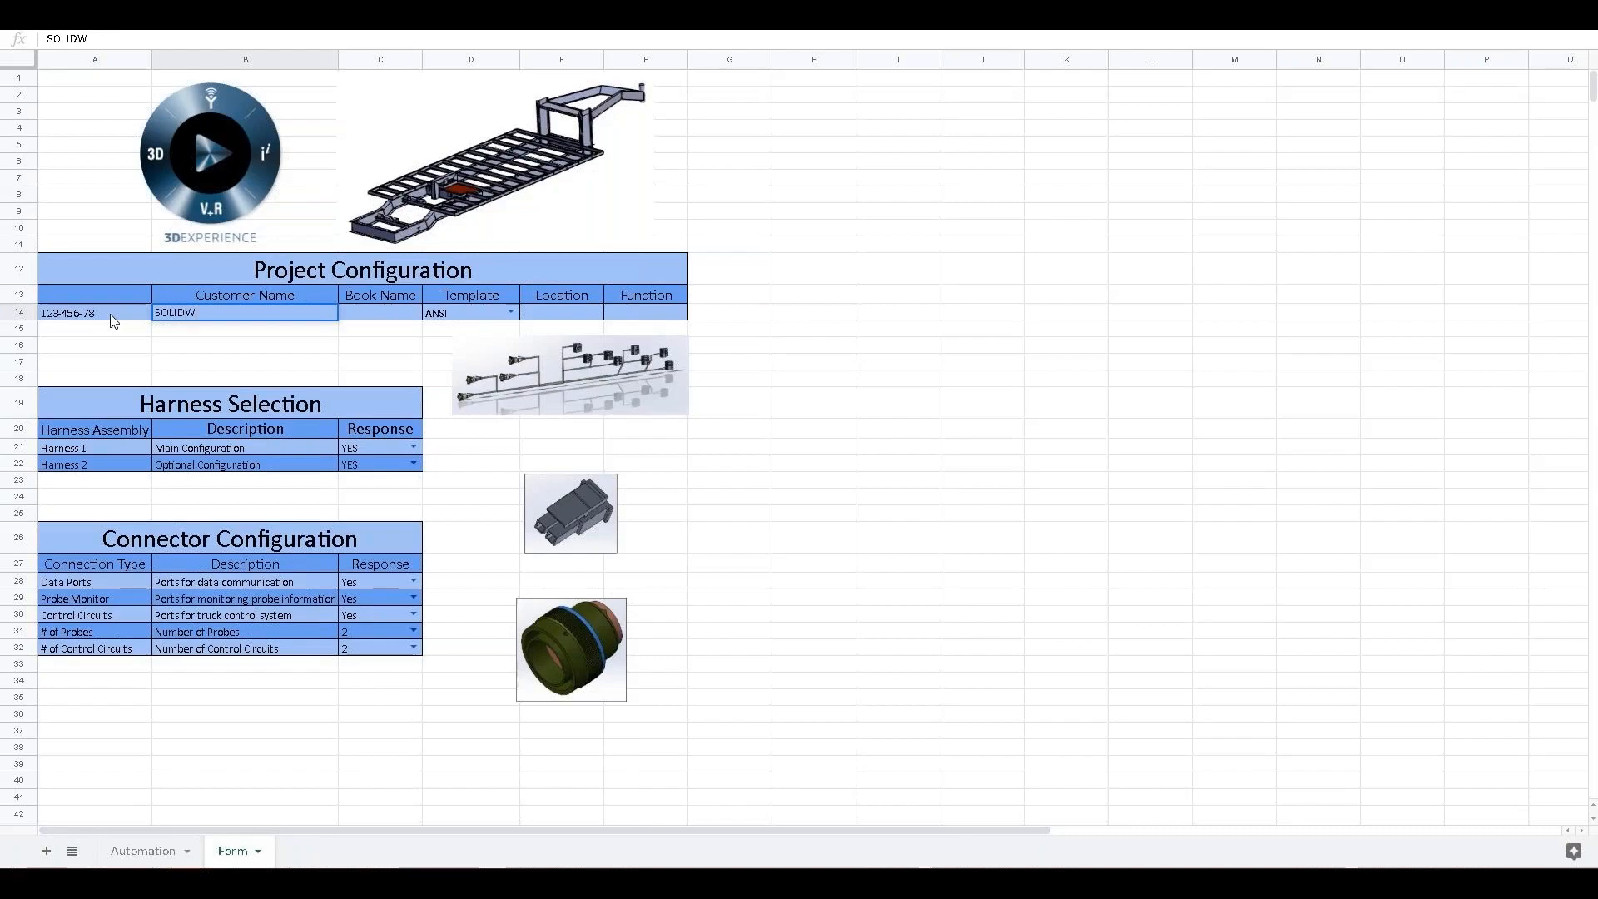
In the Project Configuration form, enter customer name SOLIDWORKS, book name Trailer Config and the ANSI template.
type("RKS")
key("Tab")
type("Tr")
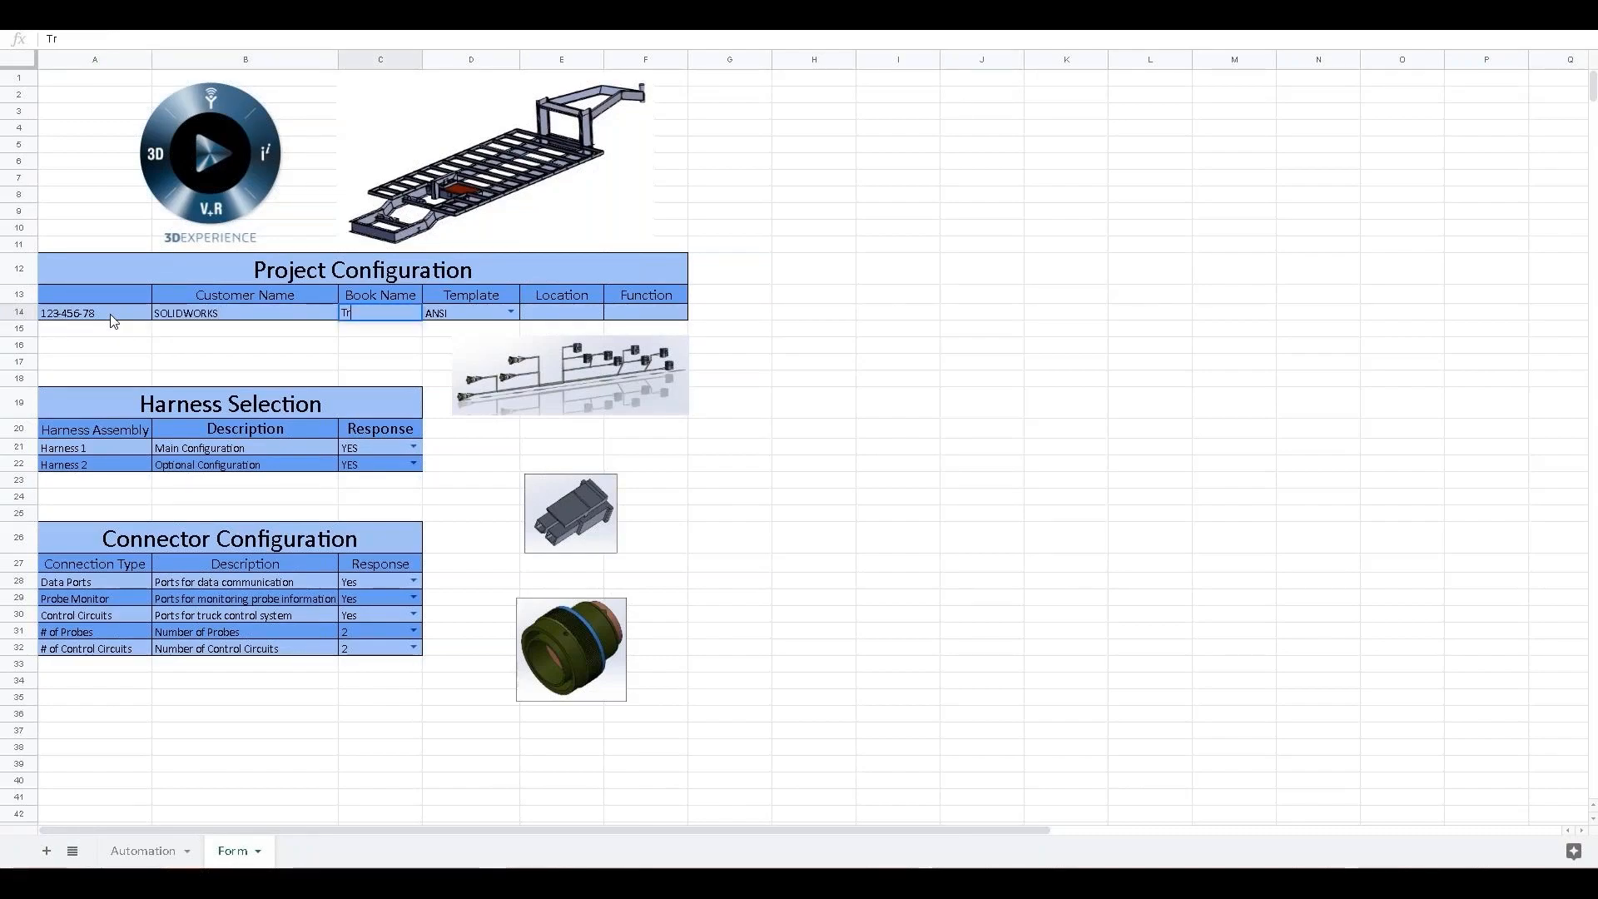
type("ailer Config")
left_click(510, 312)
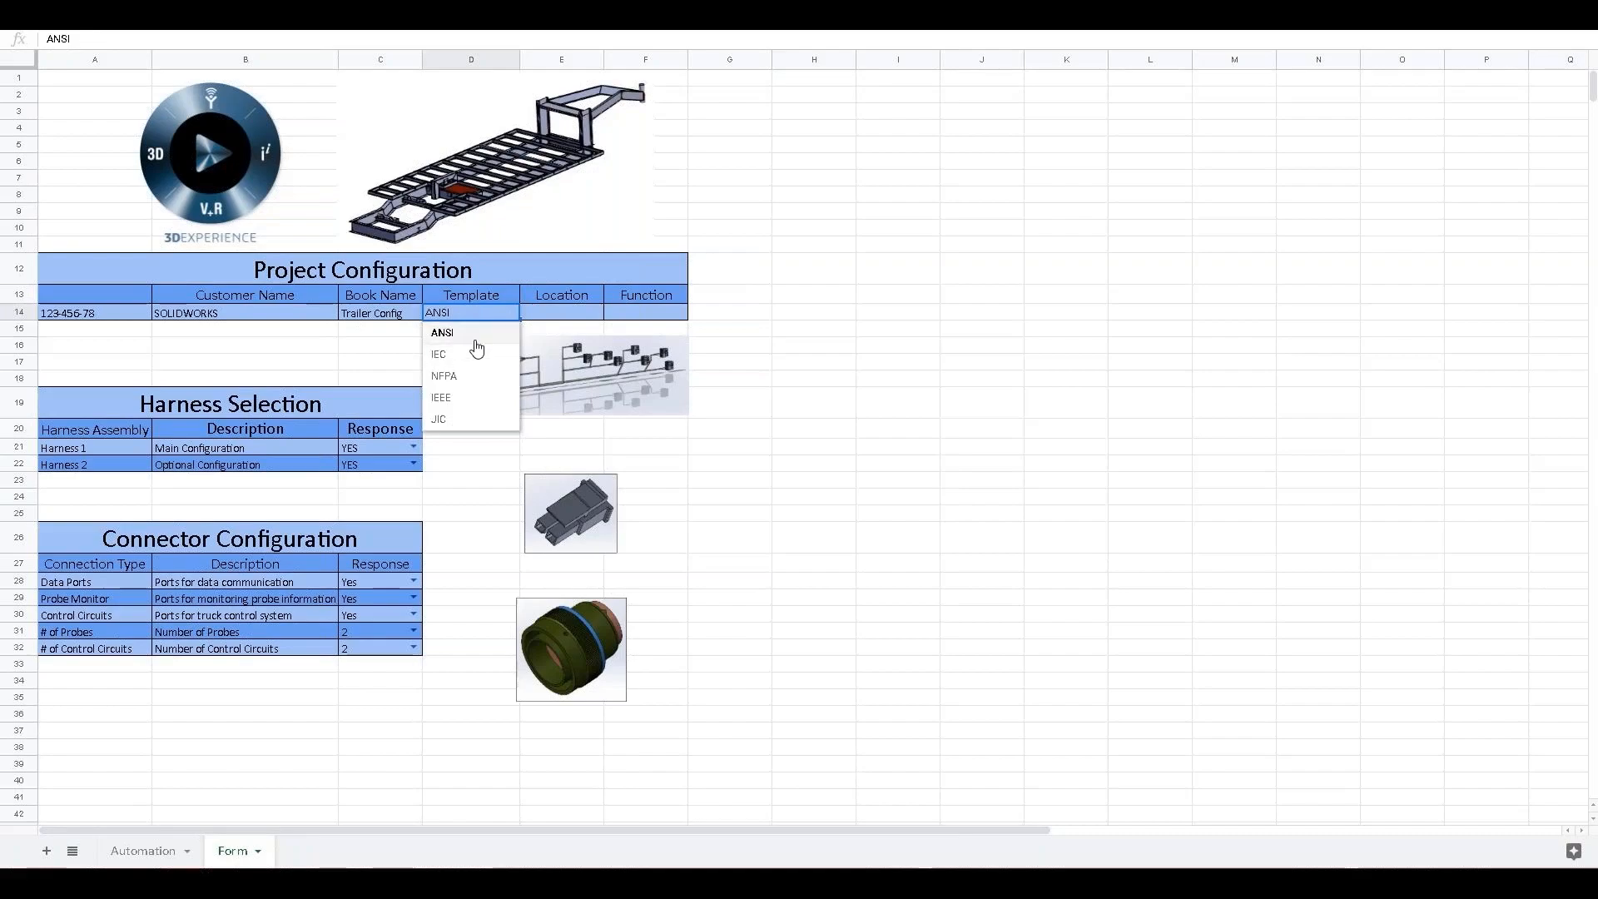
left_click(473, 340)
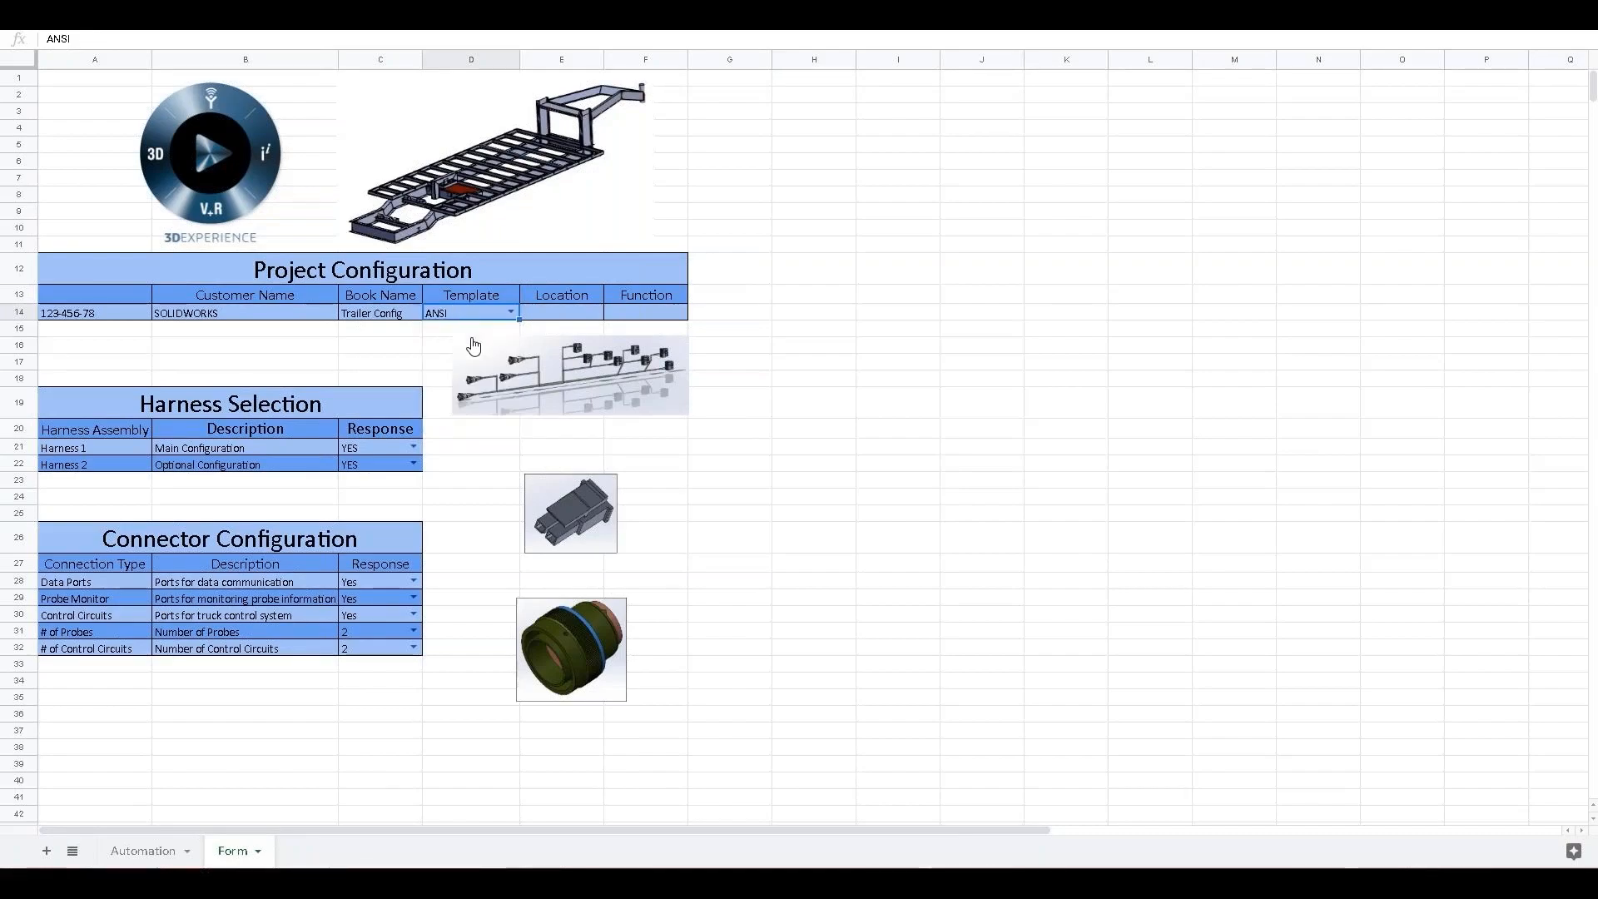
Set the project's location to Chassis and its function to F1 in the Project Configuration form.
left_click(538, 316)
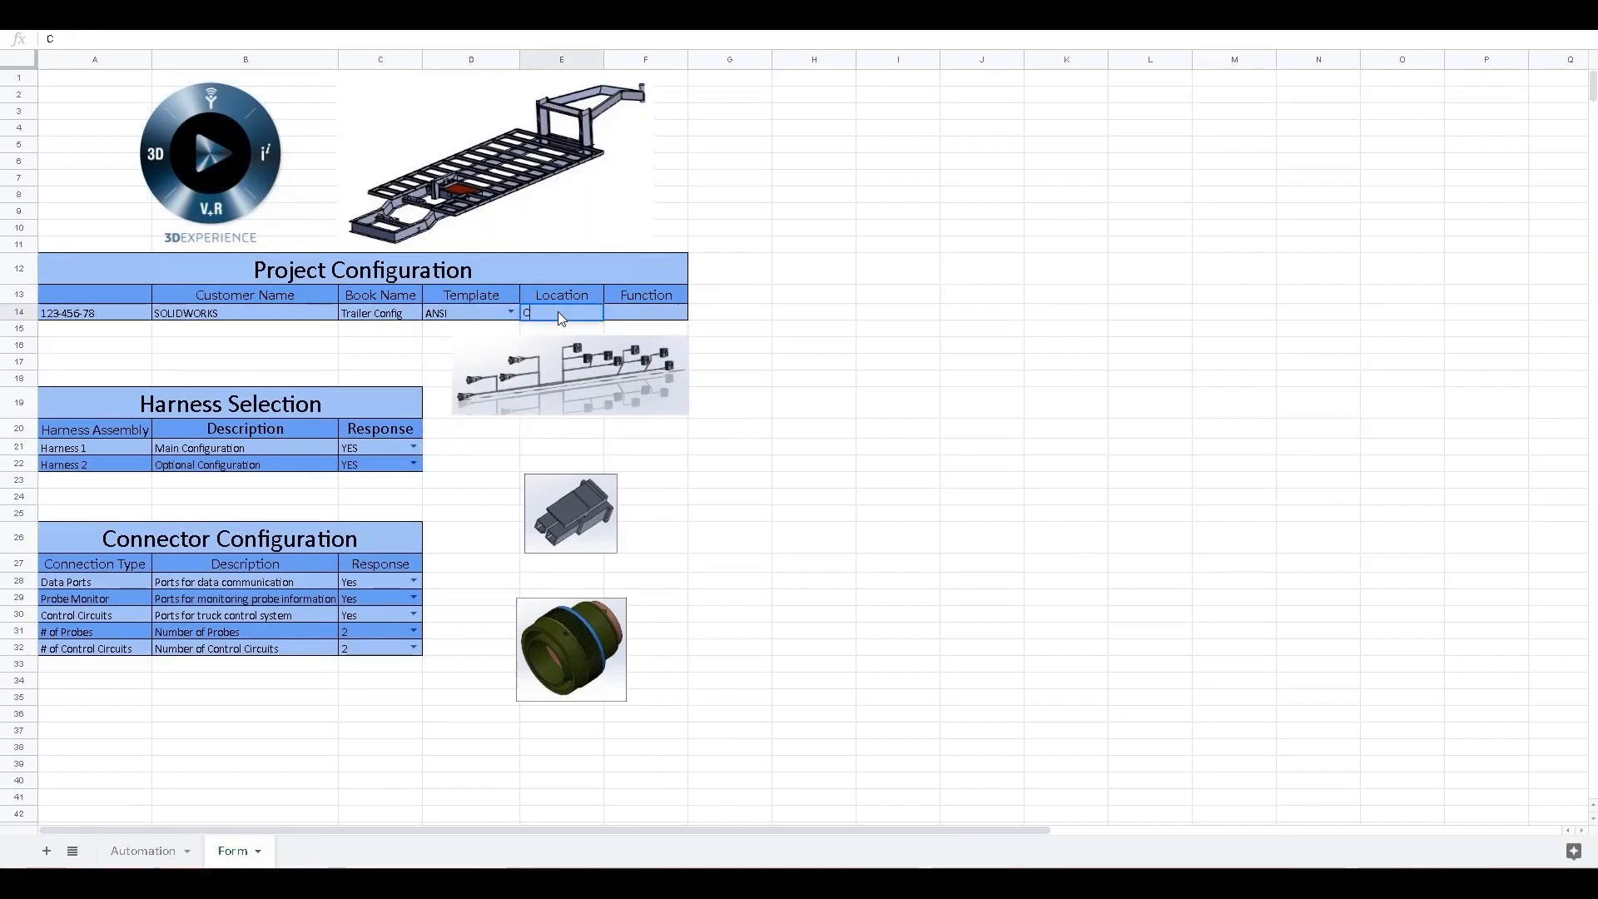
type("Chassis")
left_click(626, 316)
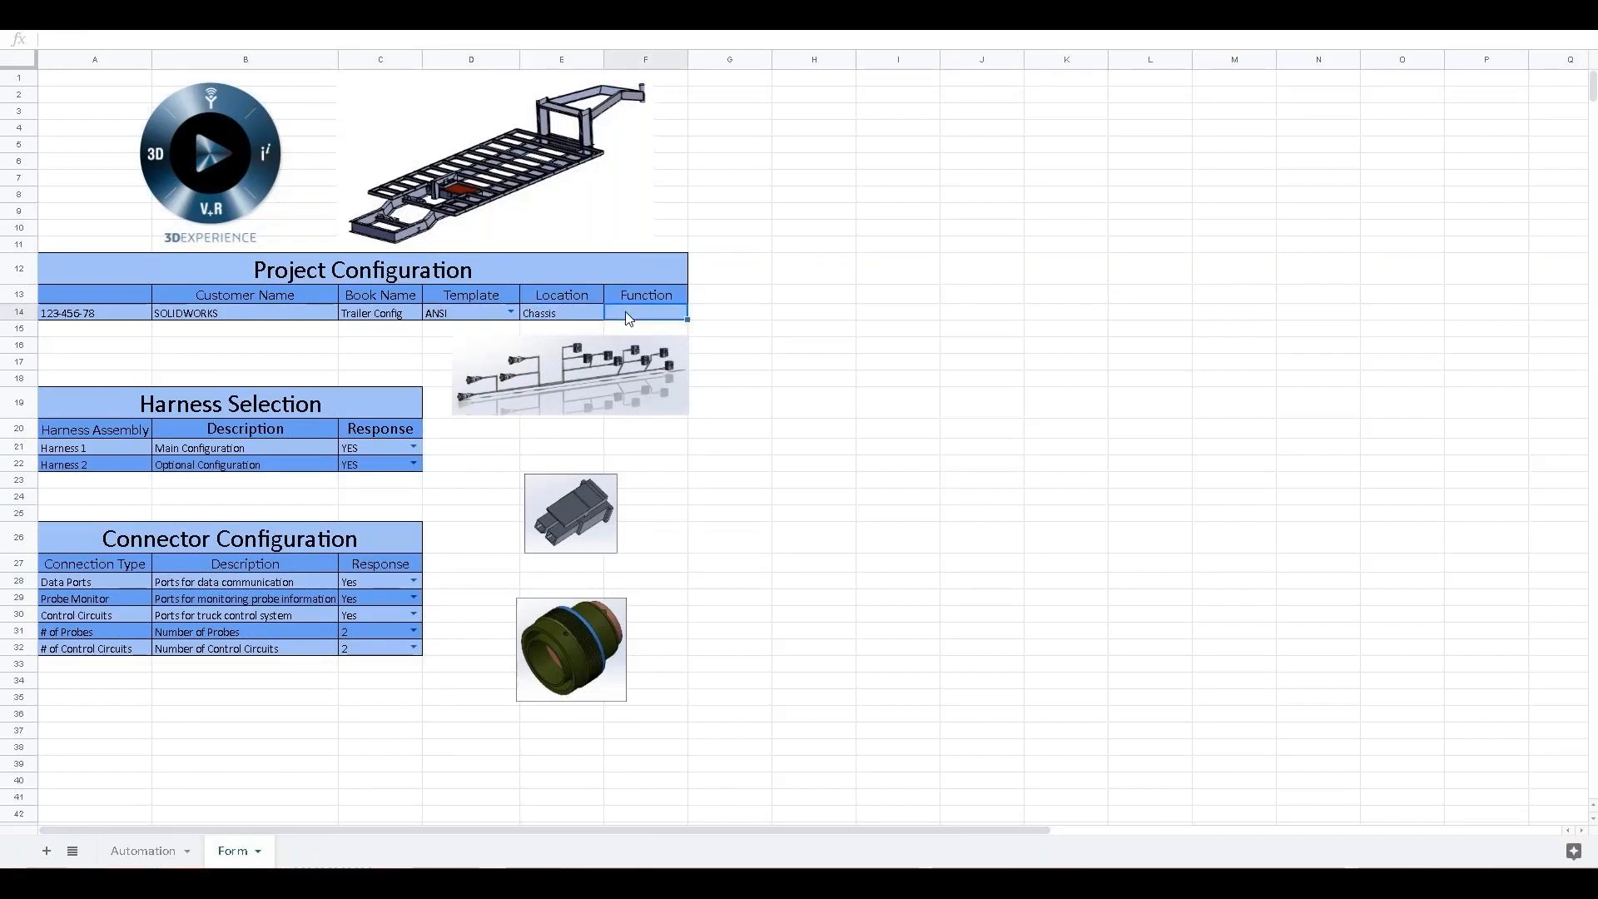
type("F1")
left_click(813, 497)
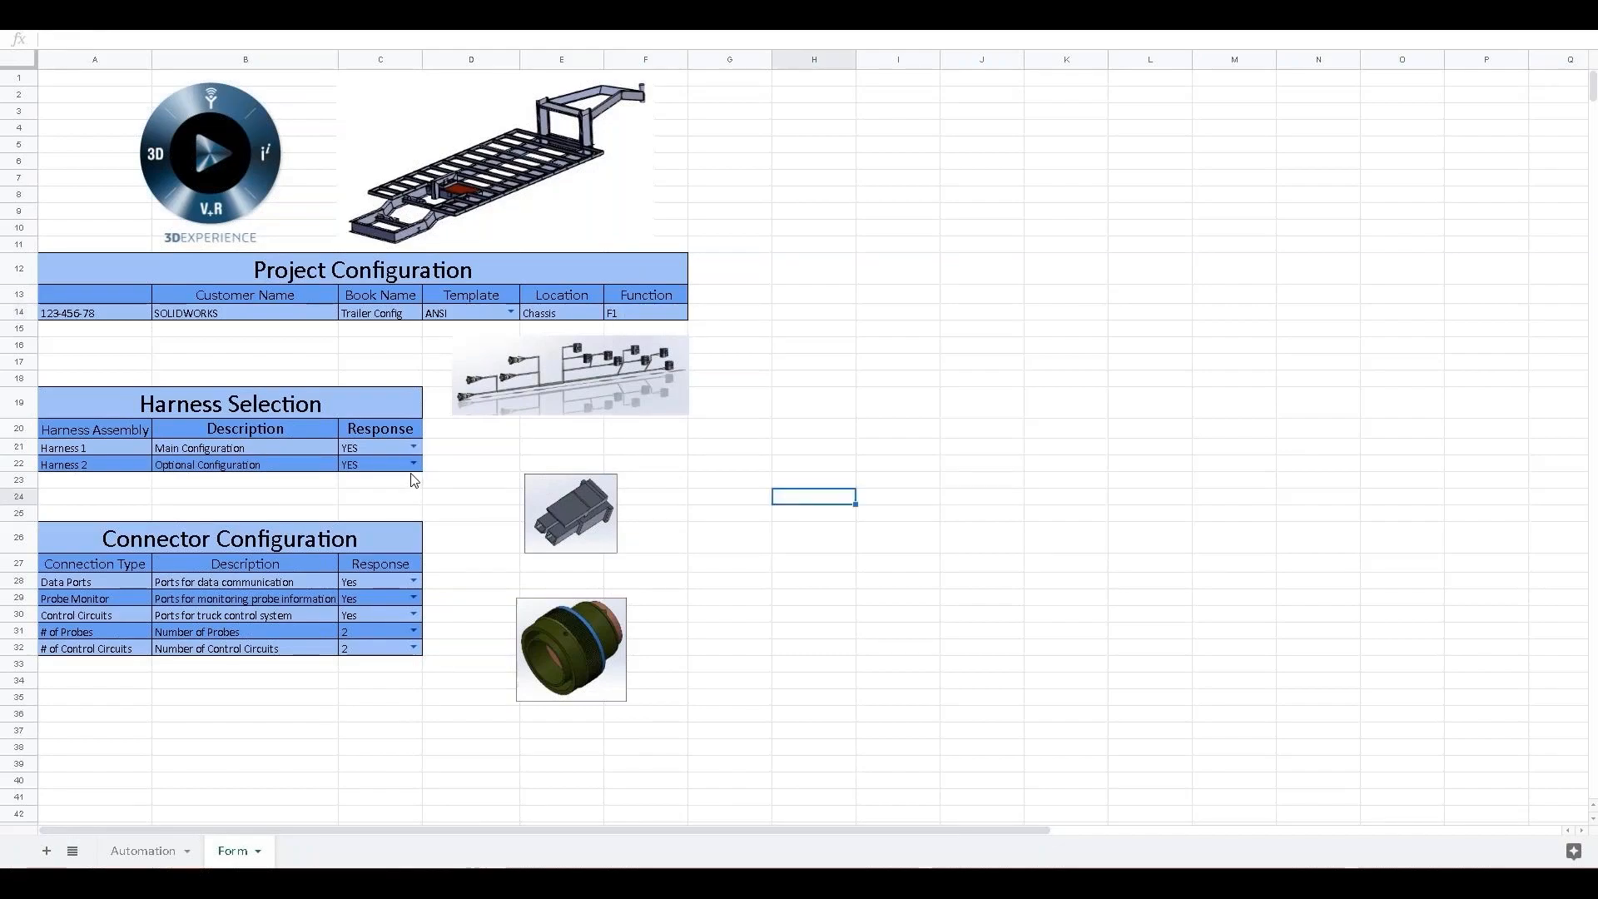
Set the Harness Selection responses for Harness 1 and Harness 2 to YES.
left_click(413, 447)
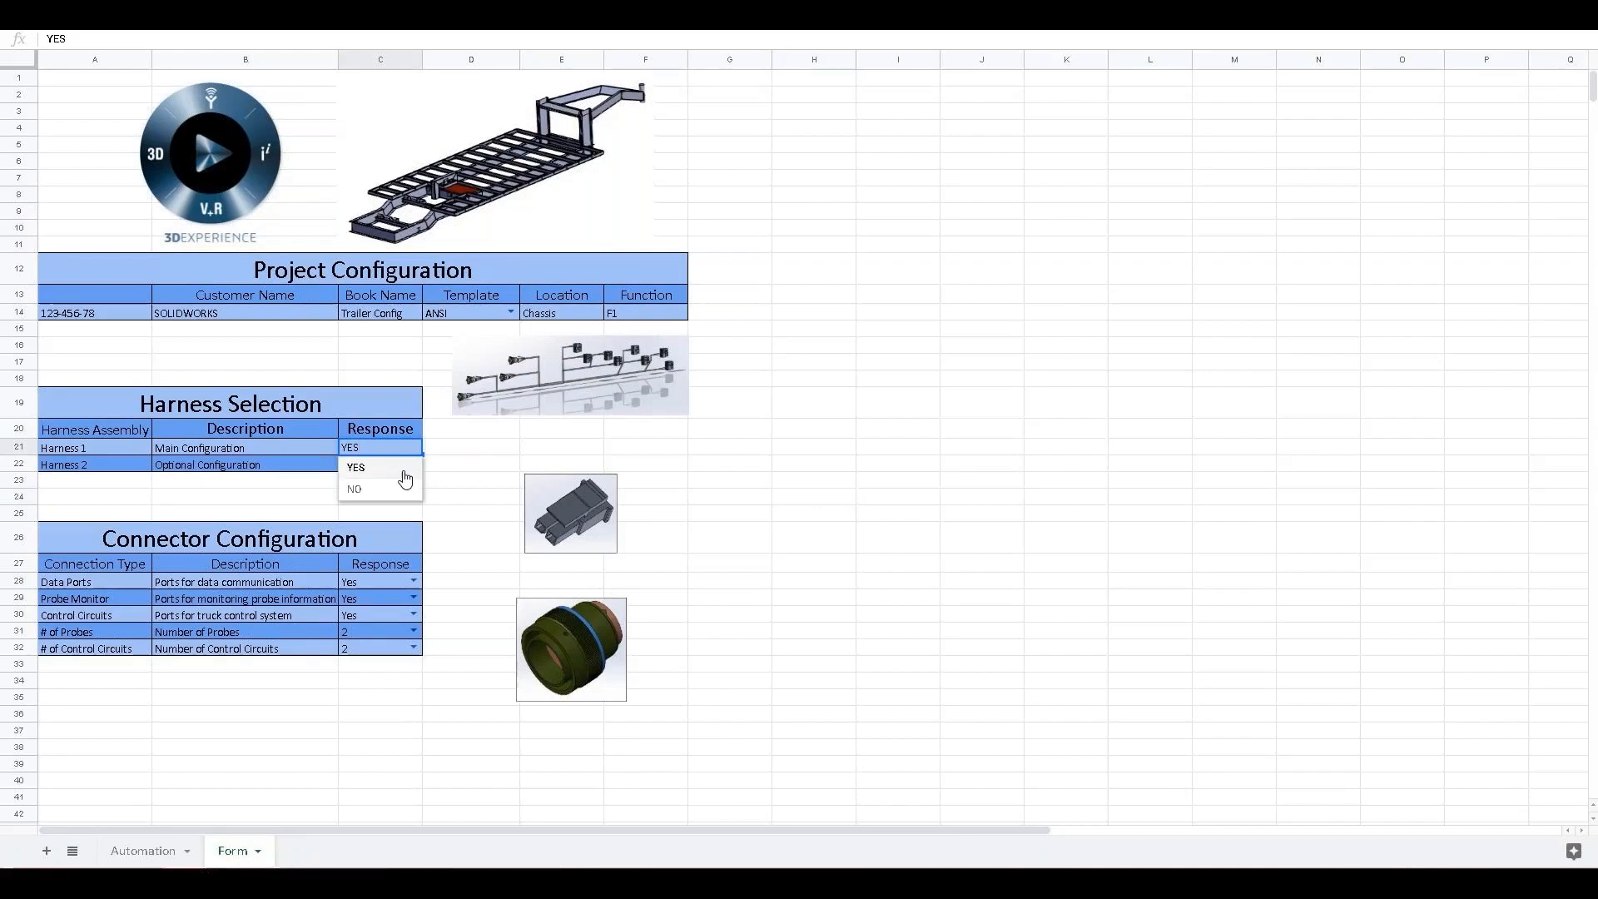
left_click(405, 468)
left_click(413, 464)
left_click(393, 487)
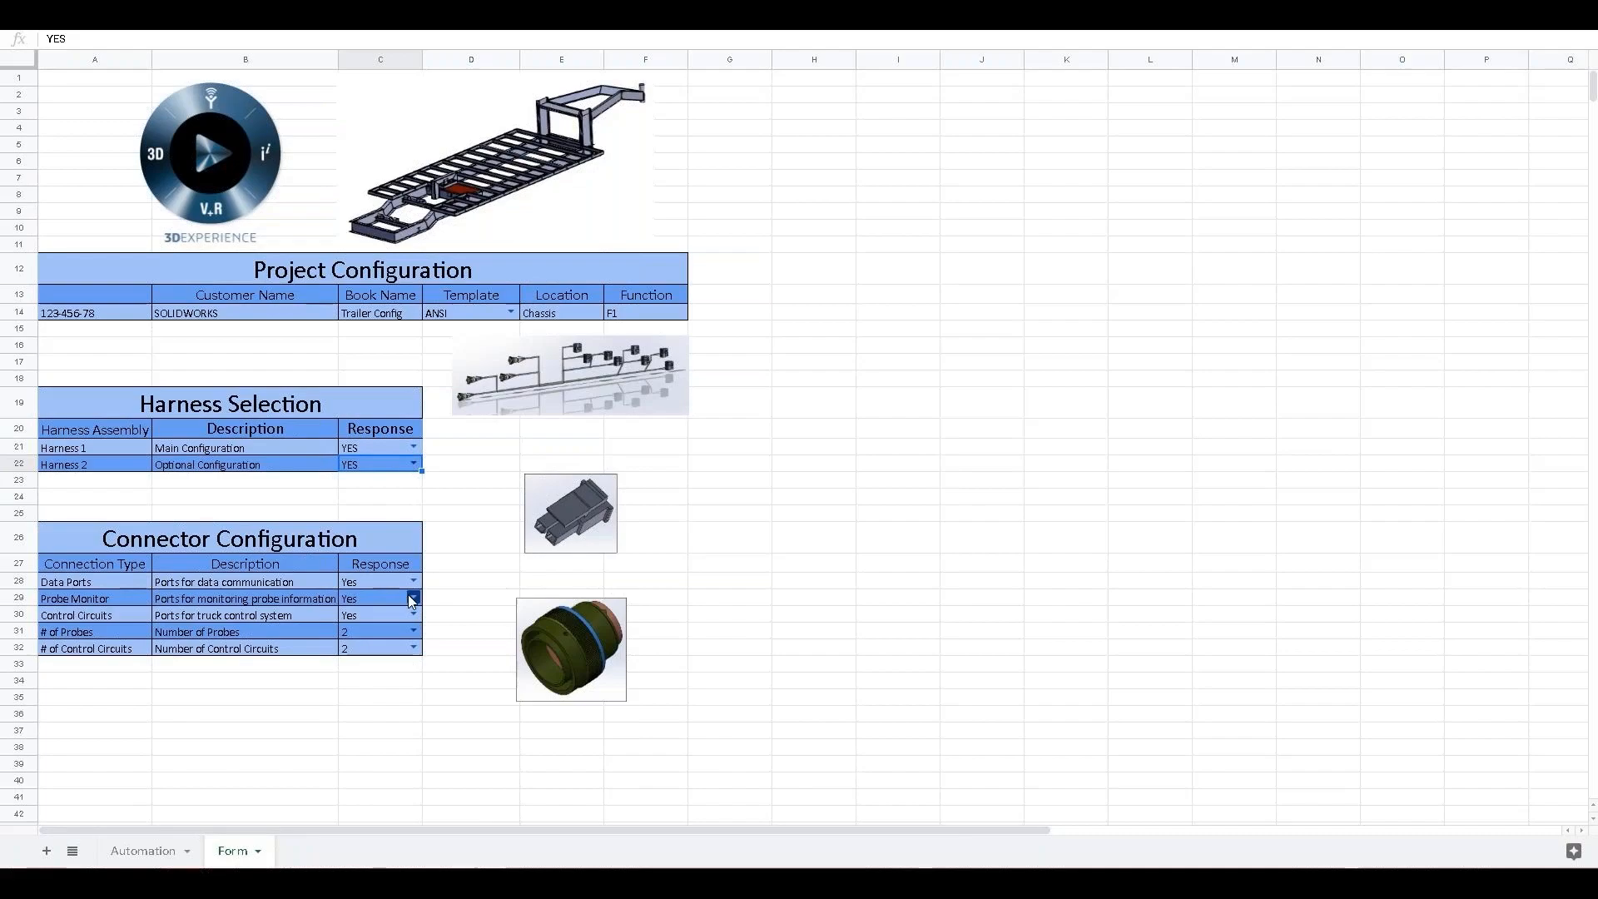
Set both the number of probes and the number of control circuits to 1 in the Connector Configuration.
left_click(414, 630)
left_click(350, 673)
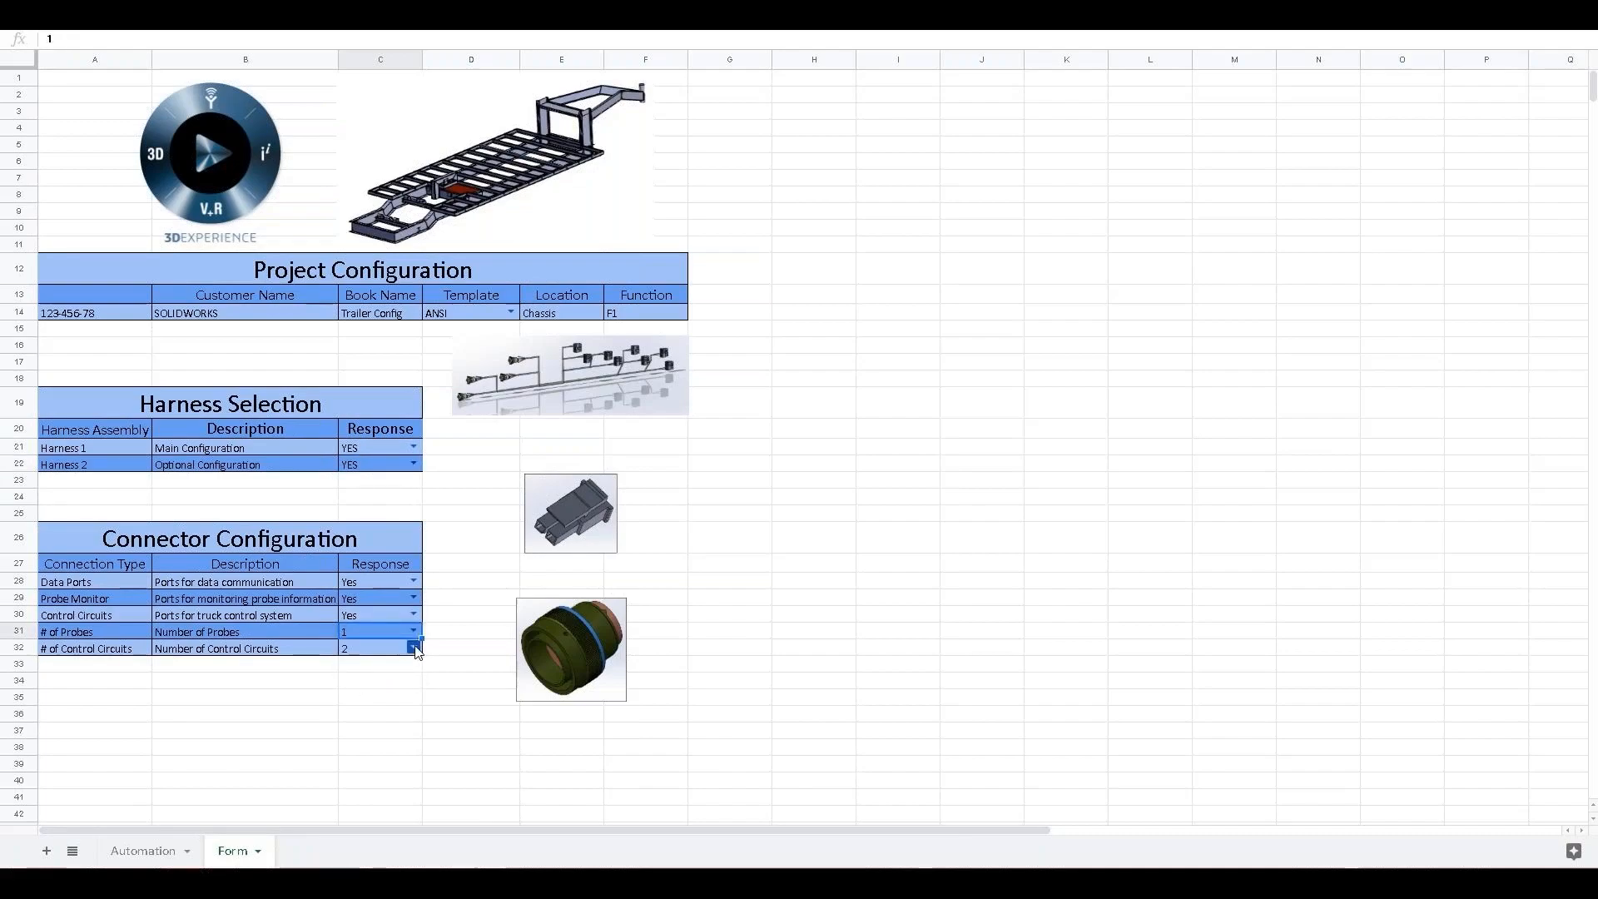
left_click(414, 648)
left_click(364, 691)
left_click(885, 546)
key("Escape")
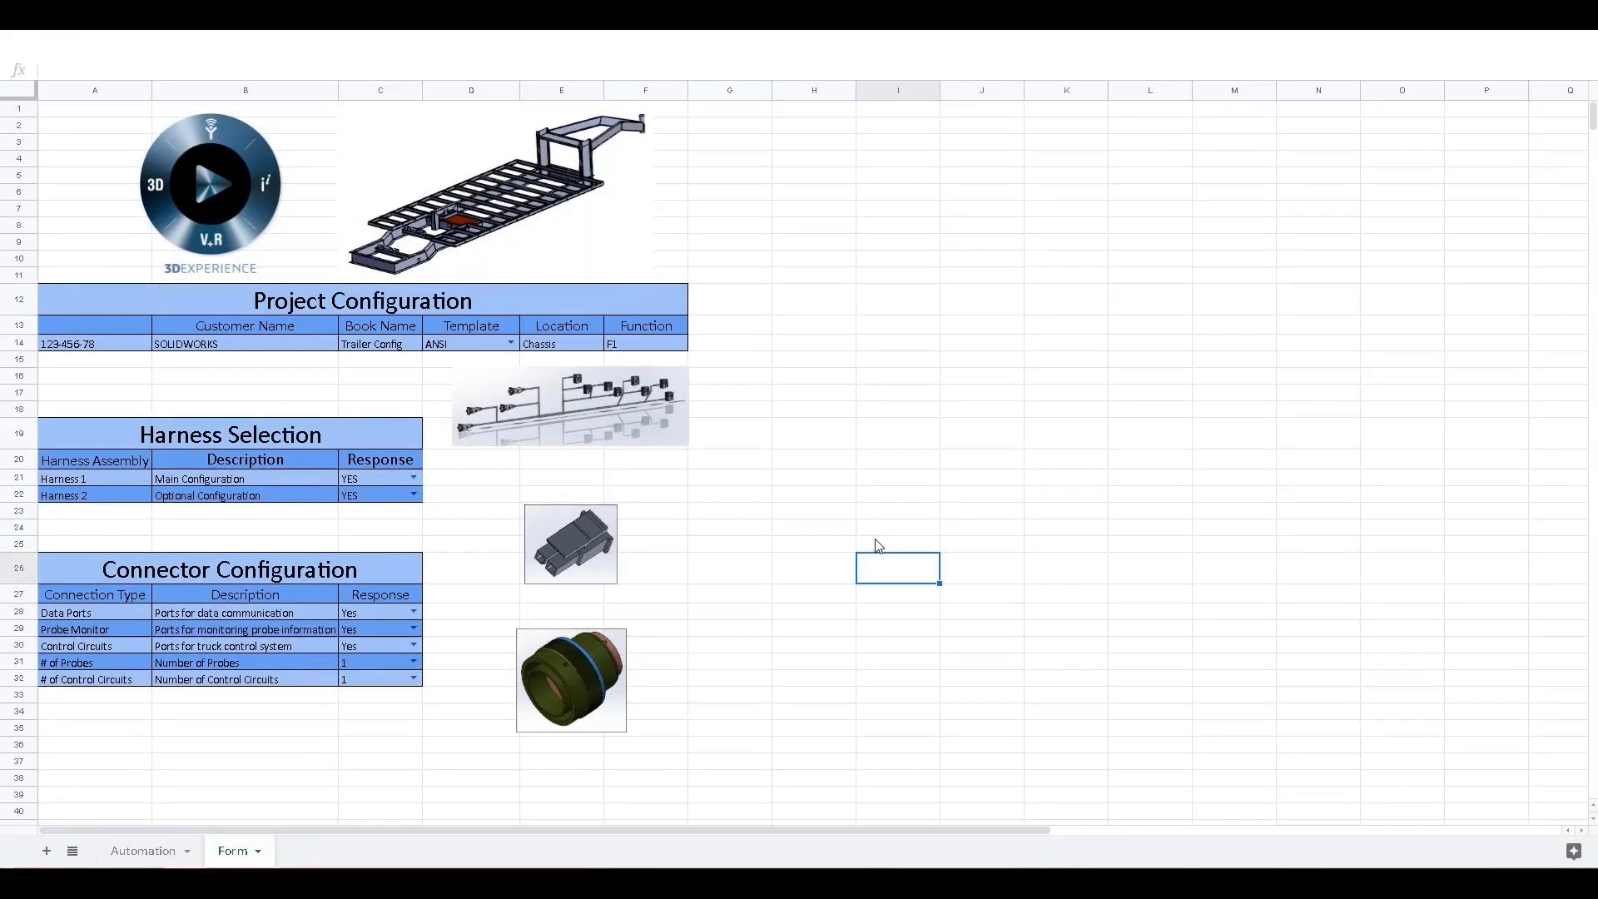
Download the 3DEXPERIENCE XLS spreadsheet as an Excel (.xlsx) file.
left_click(68, 70)
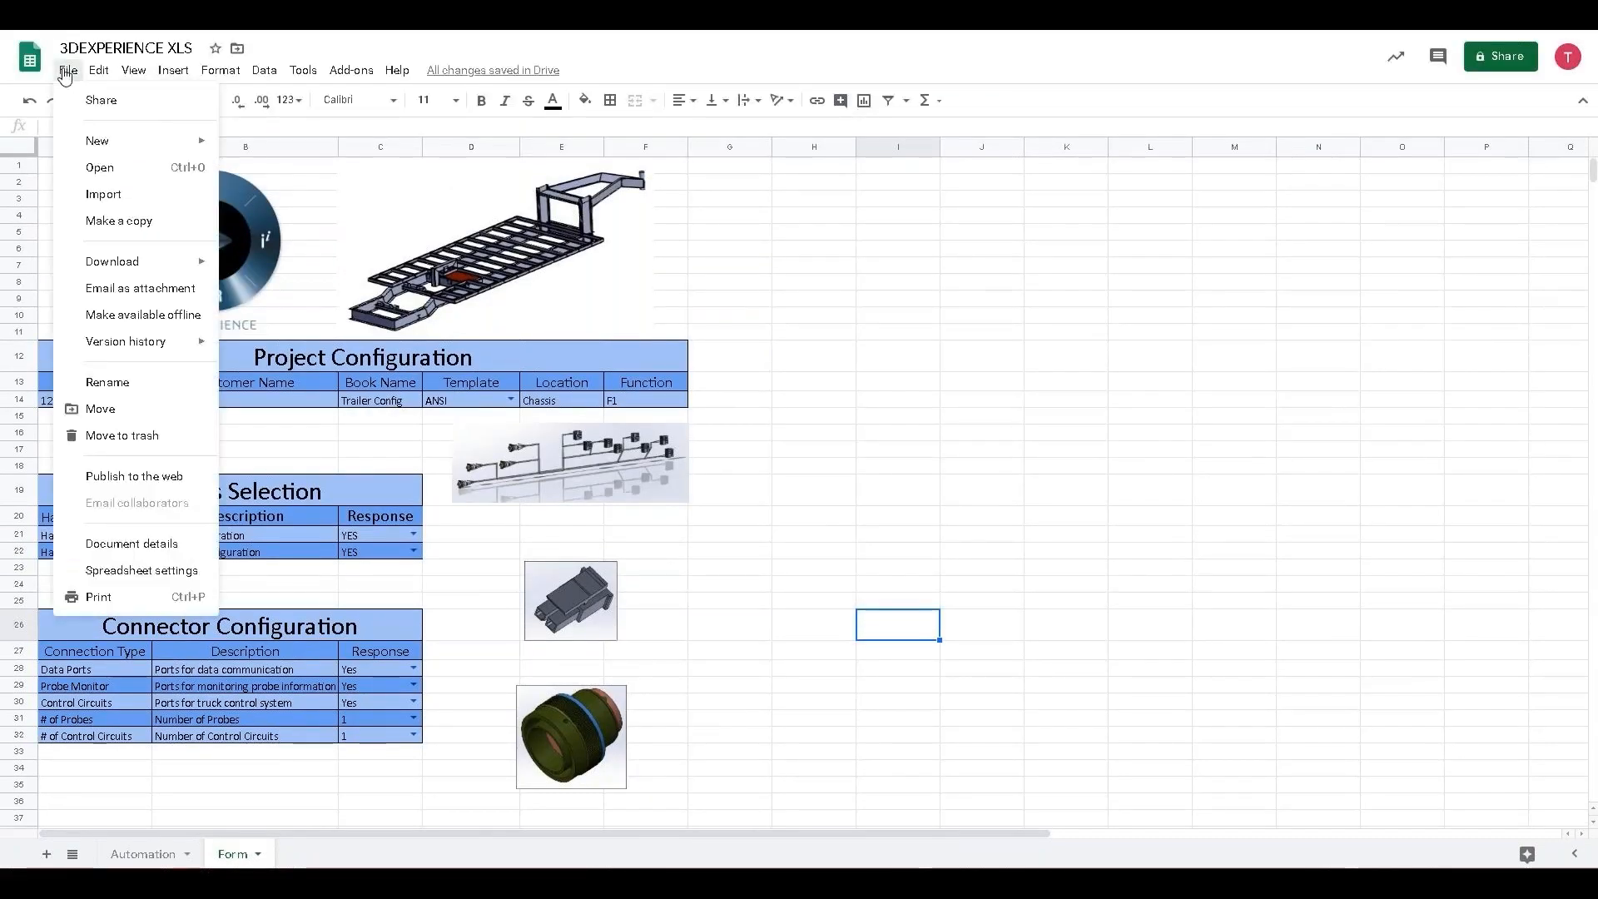
mouse_move(125, 271)
left_click(274, 268)
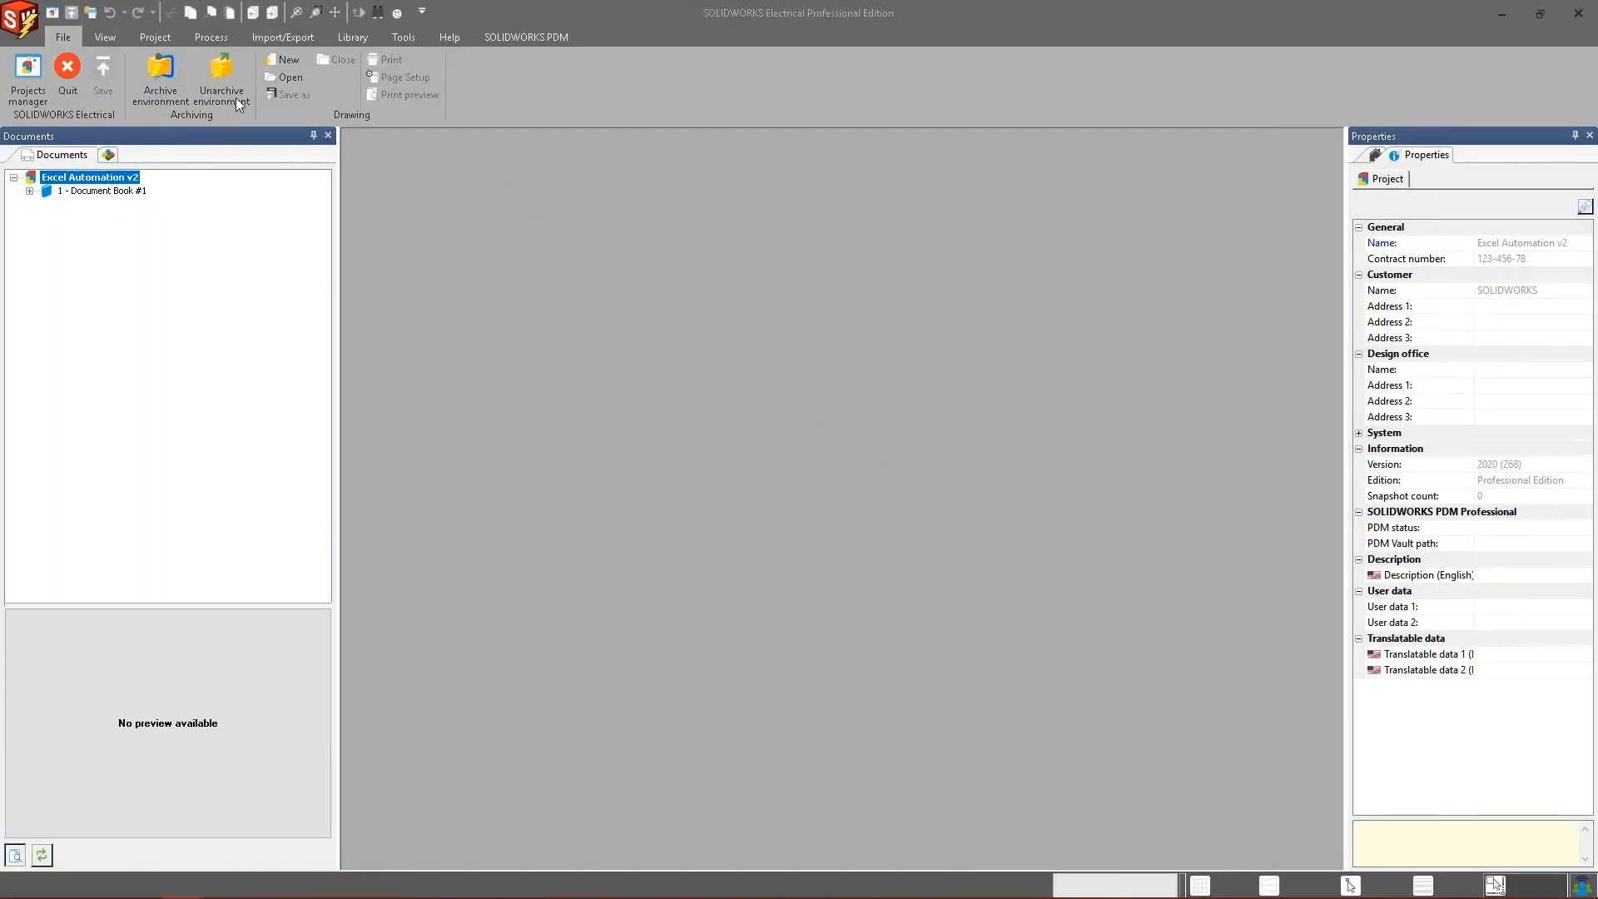
In SOLIDWORKS Electrical, run Excel Automation on the Excel Automation v2 project using 3DEXPERIENCE XLS (1).xlsx from Downloads.
left_click(281, 38)
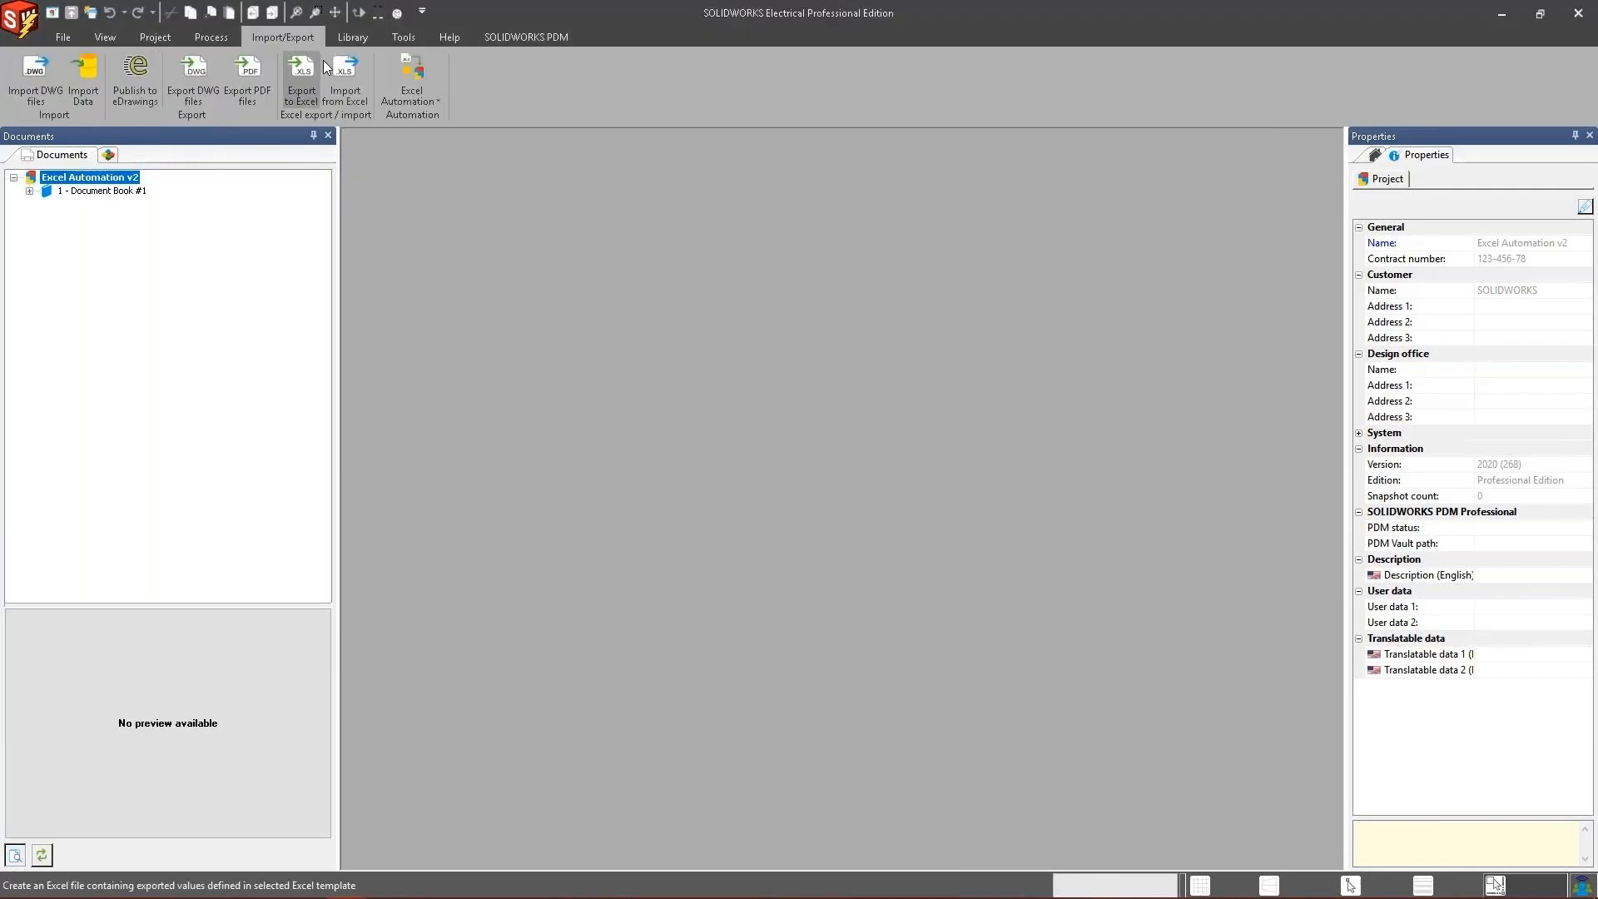
left_click(420, 79)
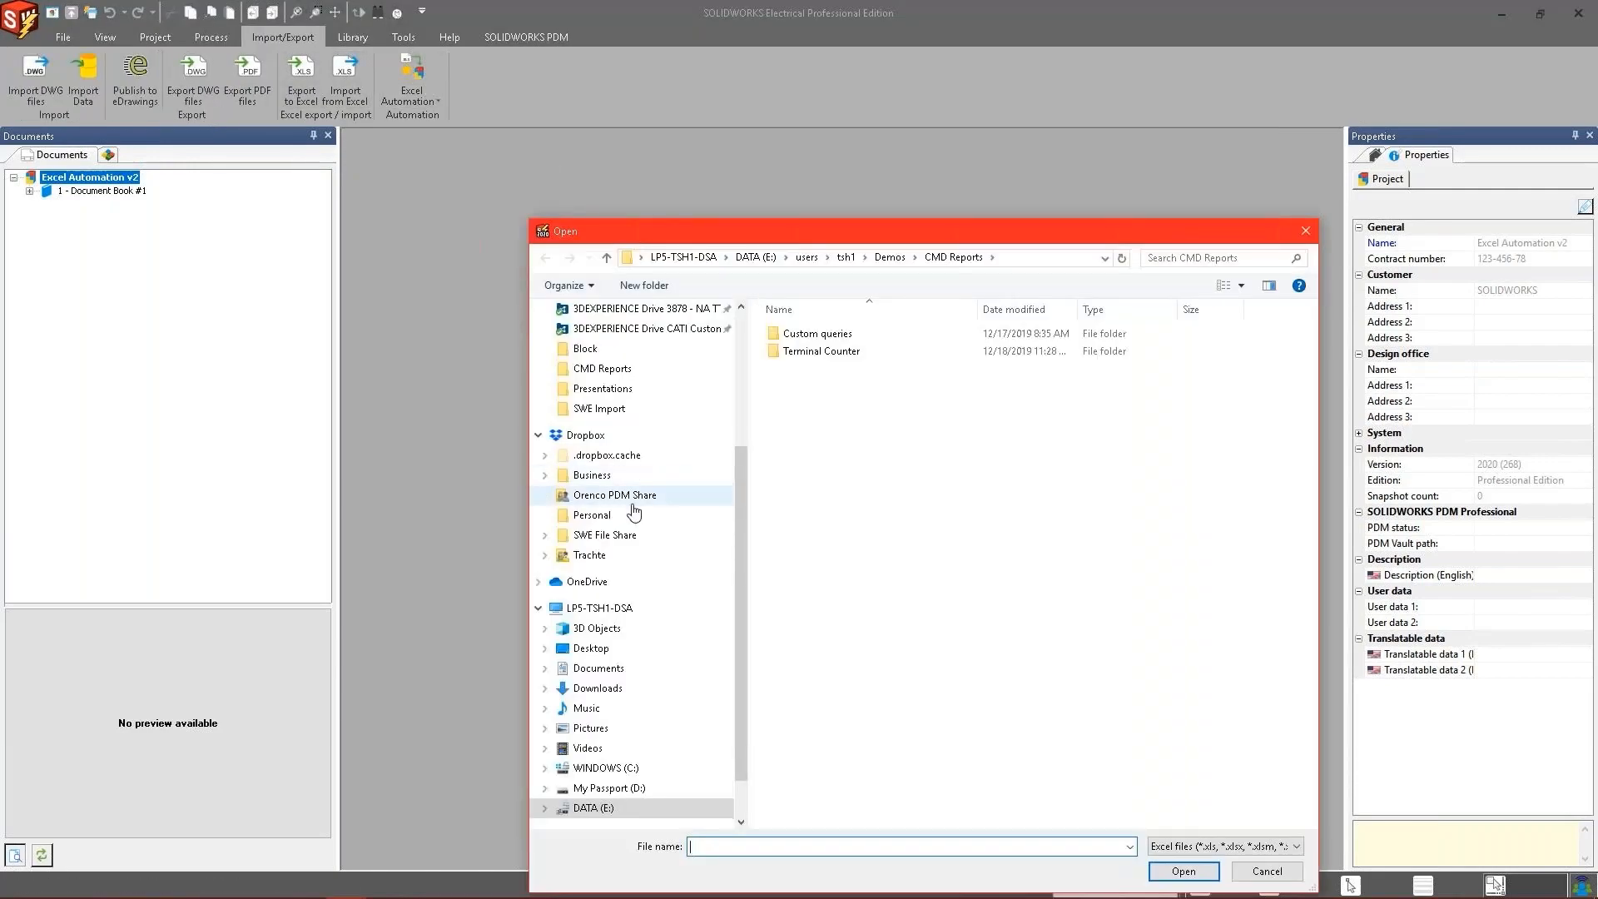
left_click(598, 687)
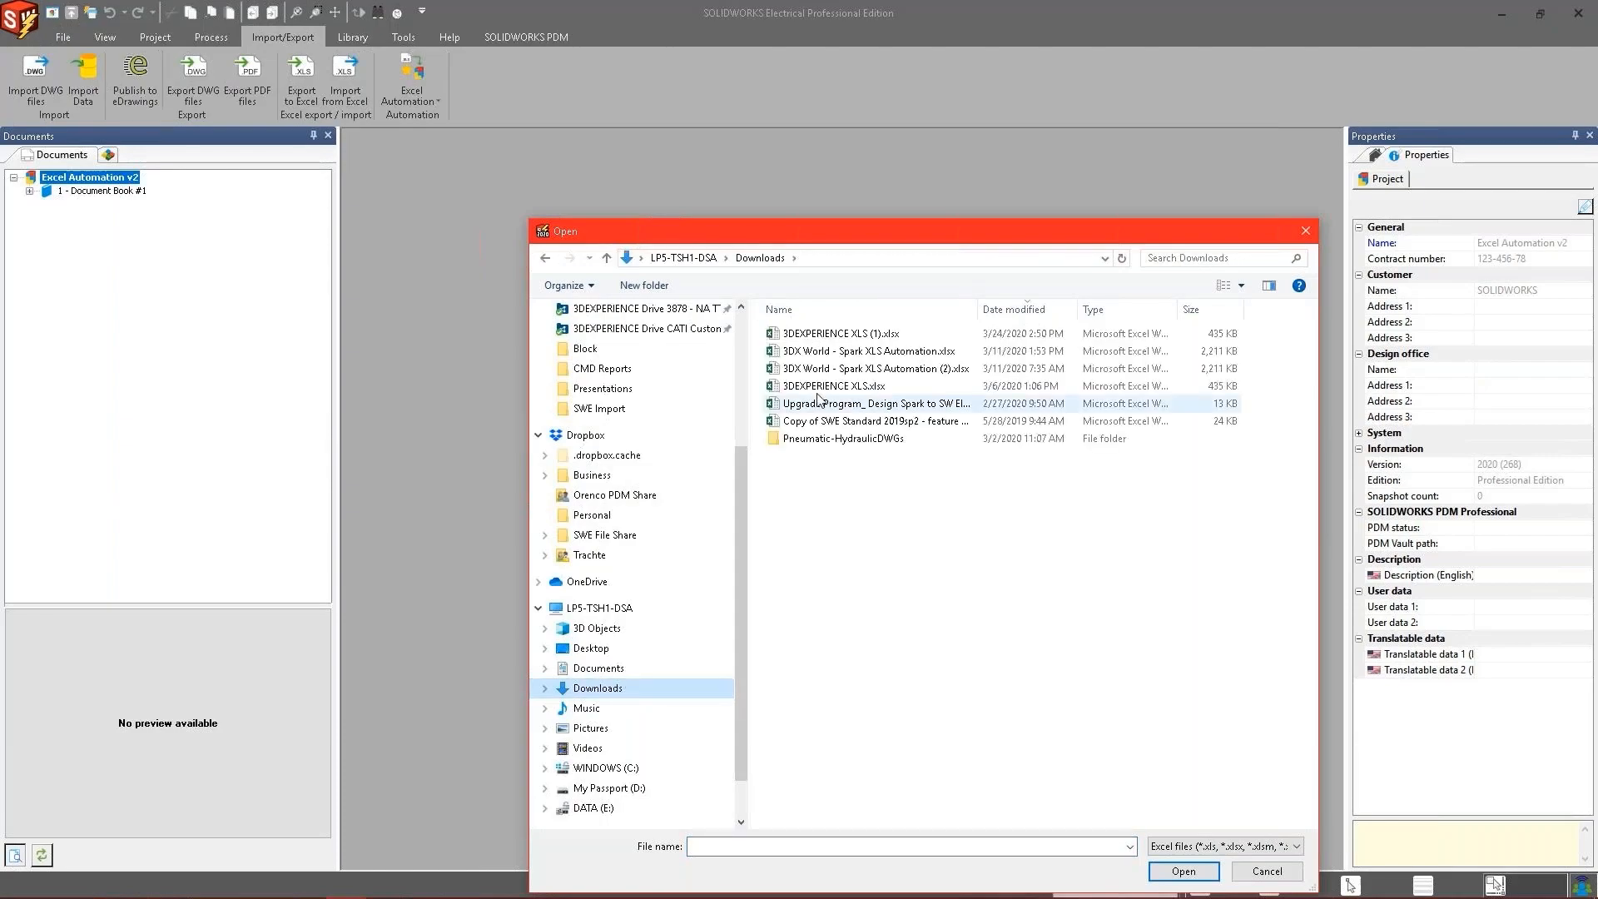
left_click(841, 333)
left_click(1184, 871)
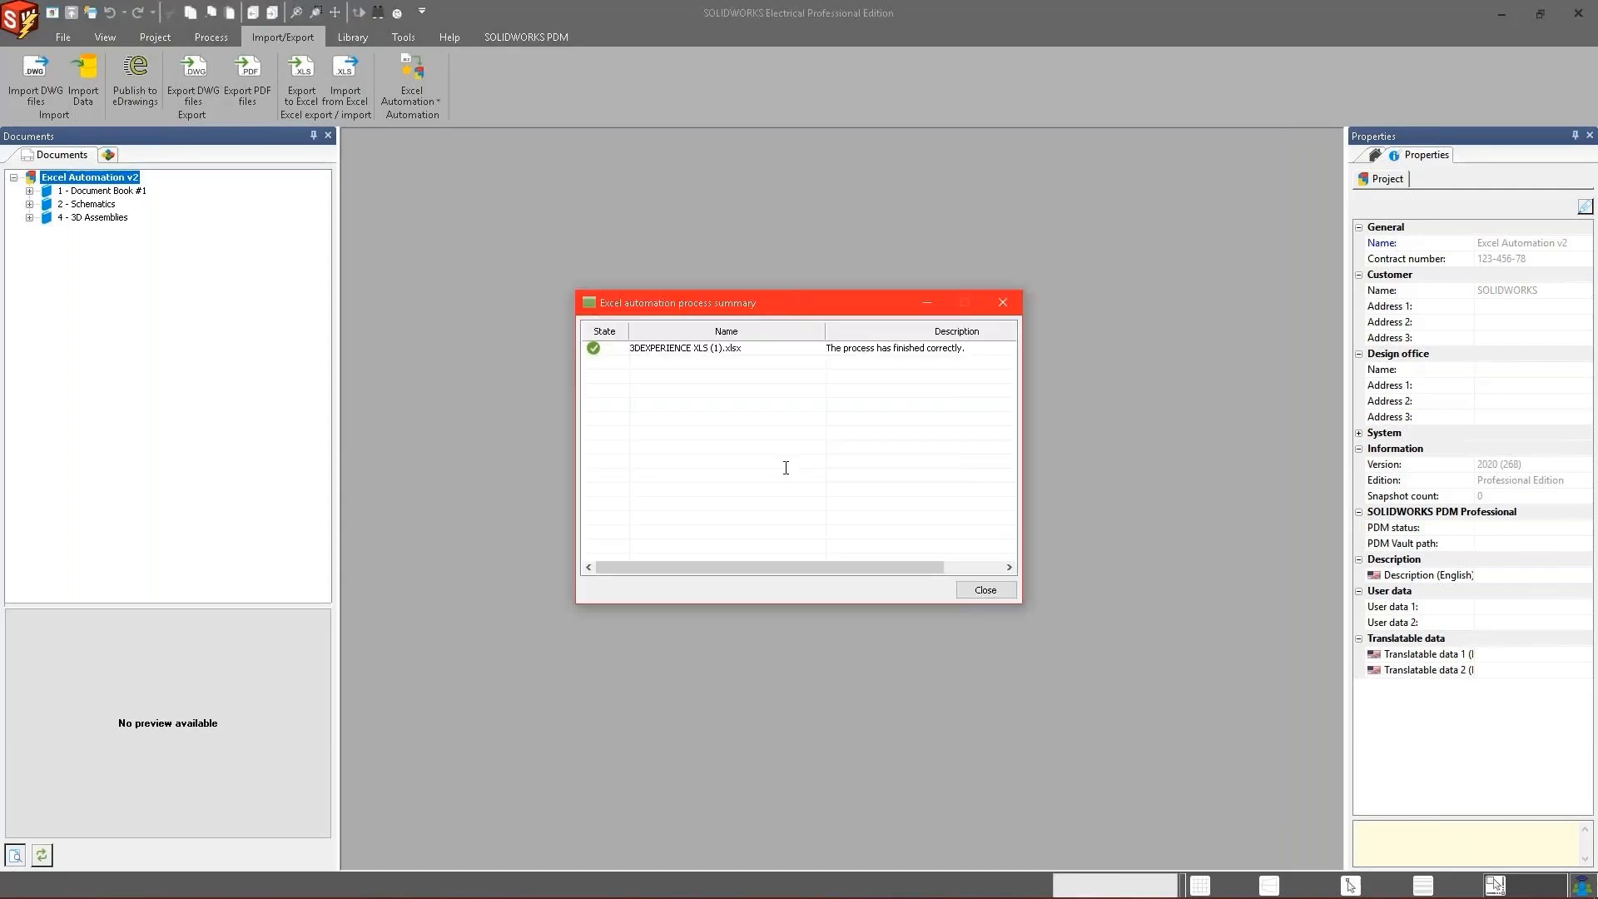
left_click(985, 590)
Open and review the Schematics drawings Fire Truck connector Layout, H1, Line Diagram and Detailed Schematic.
left_click(30, 205)
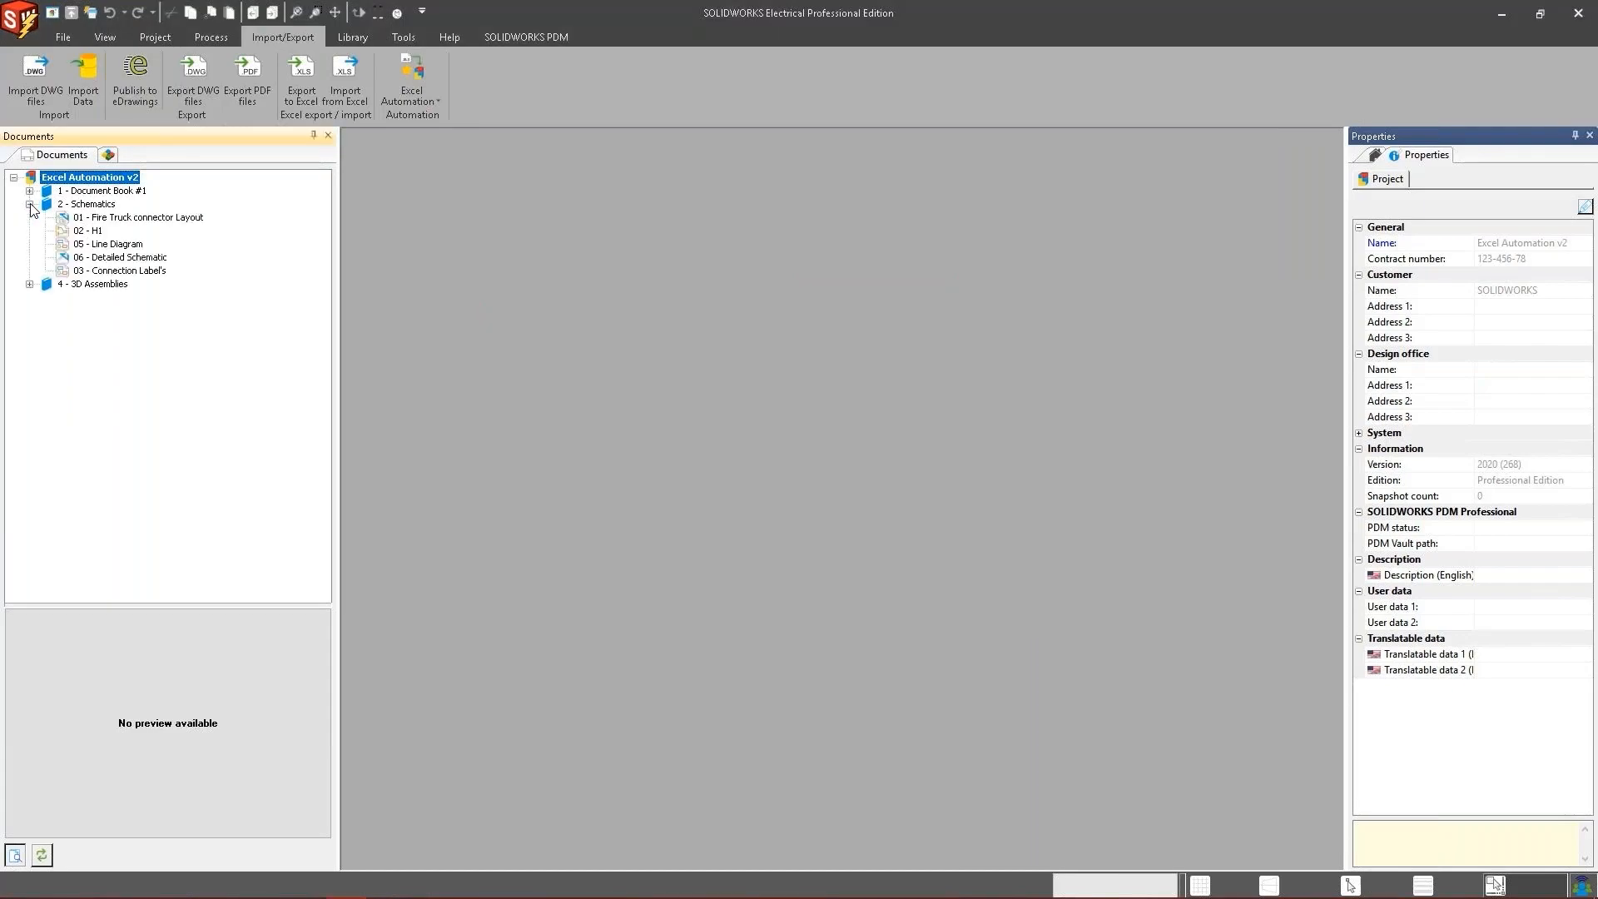
double_click(139, 218)
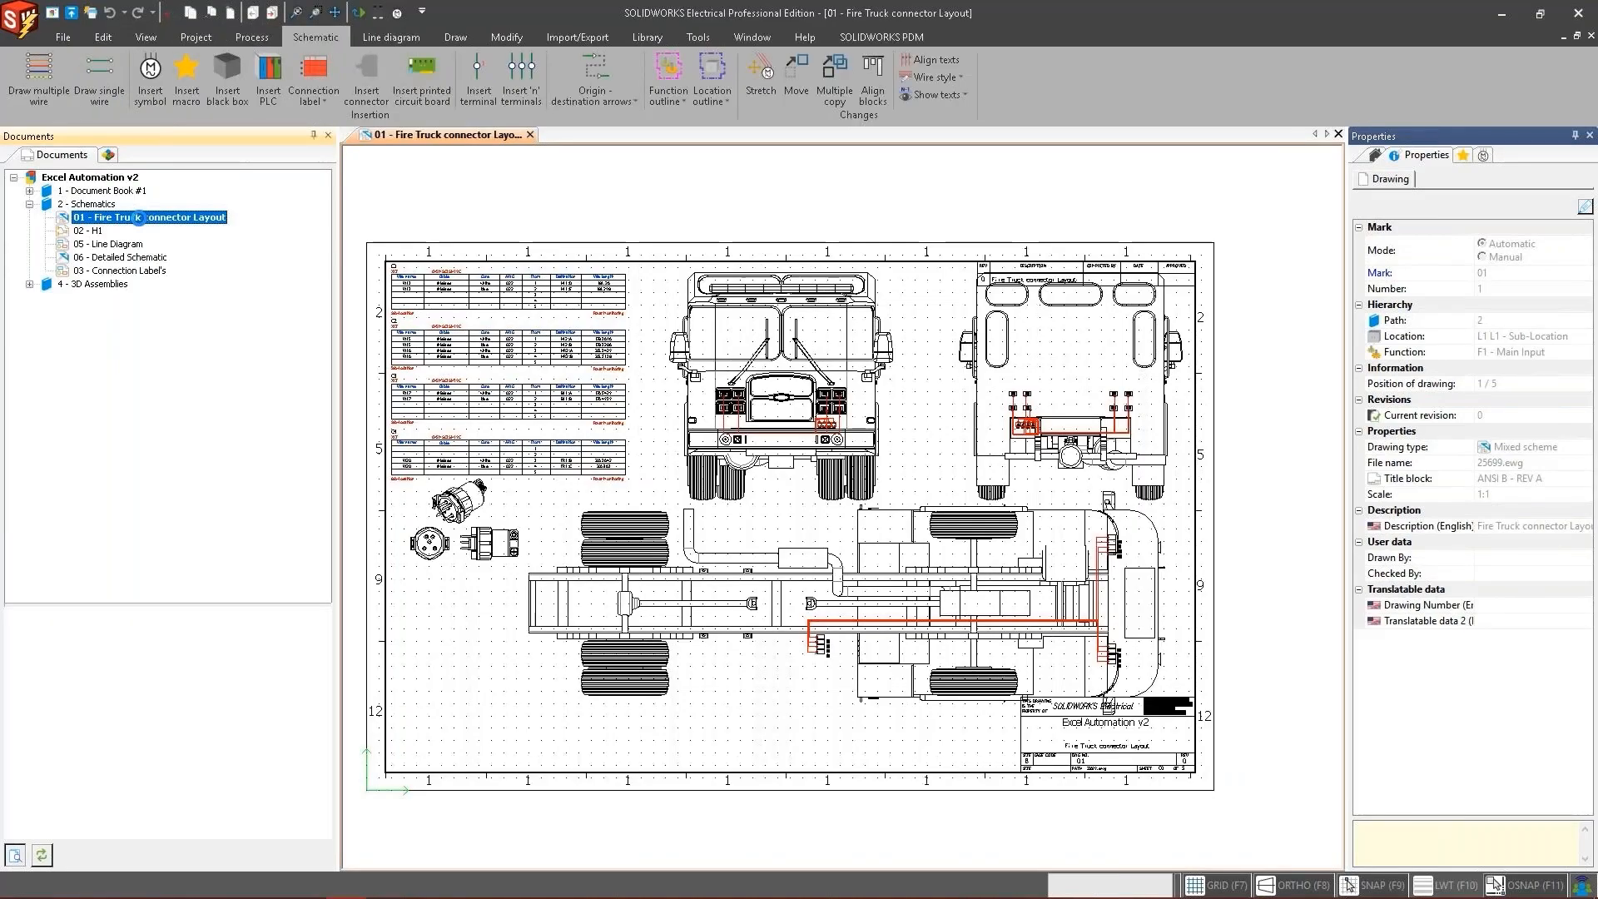
left_click(91, 231)
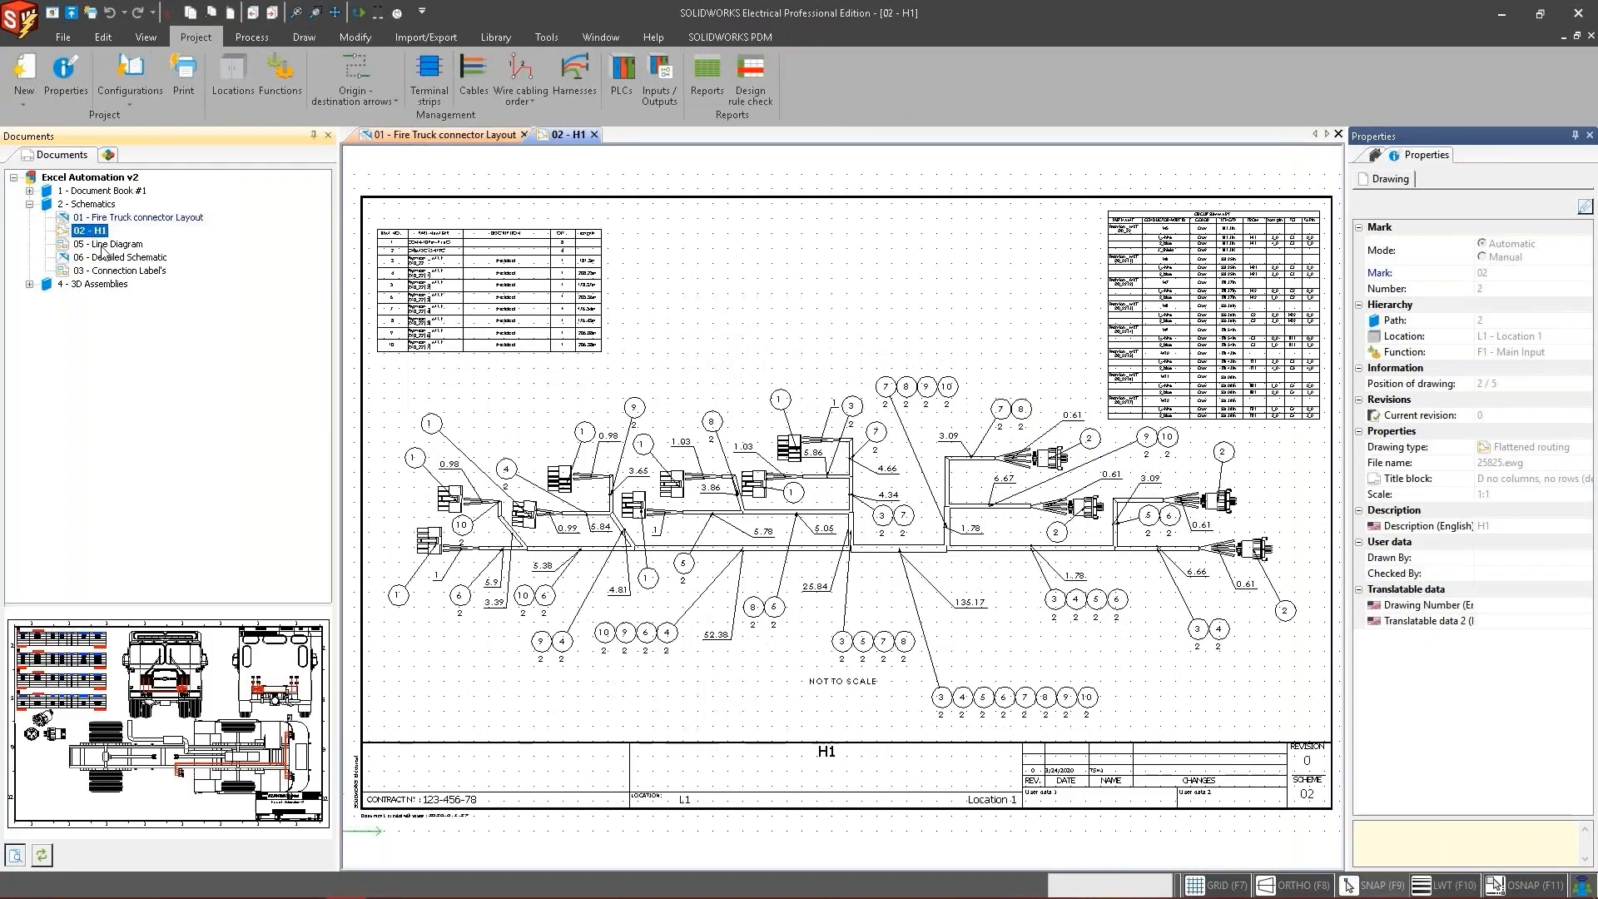
left_click(103, 245)
double_click(108, 257)
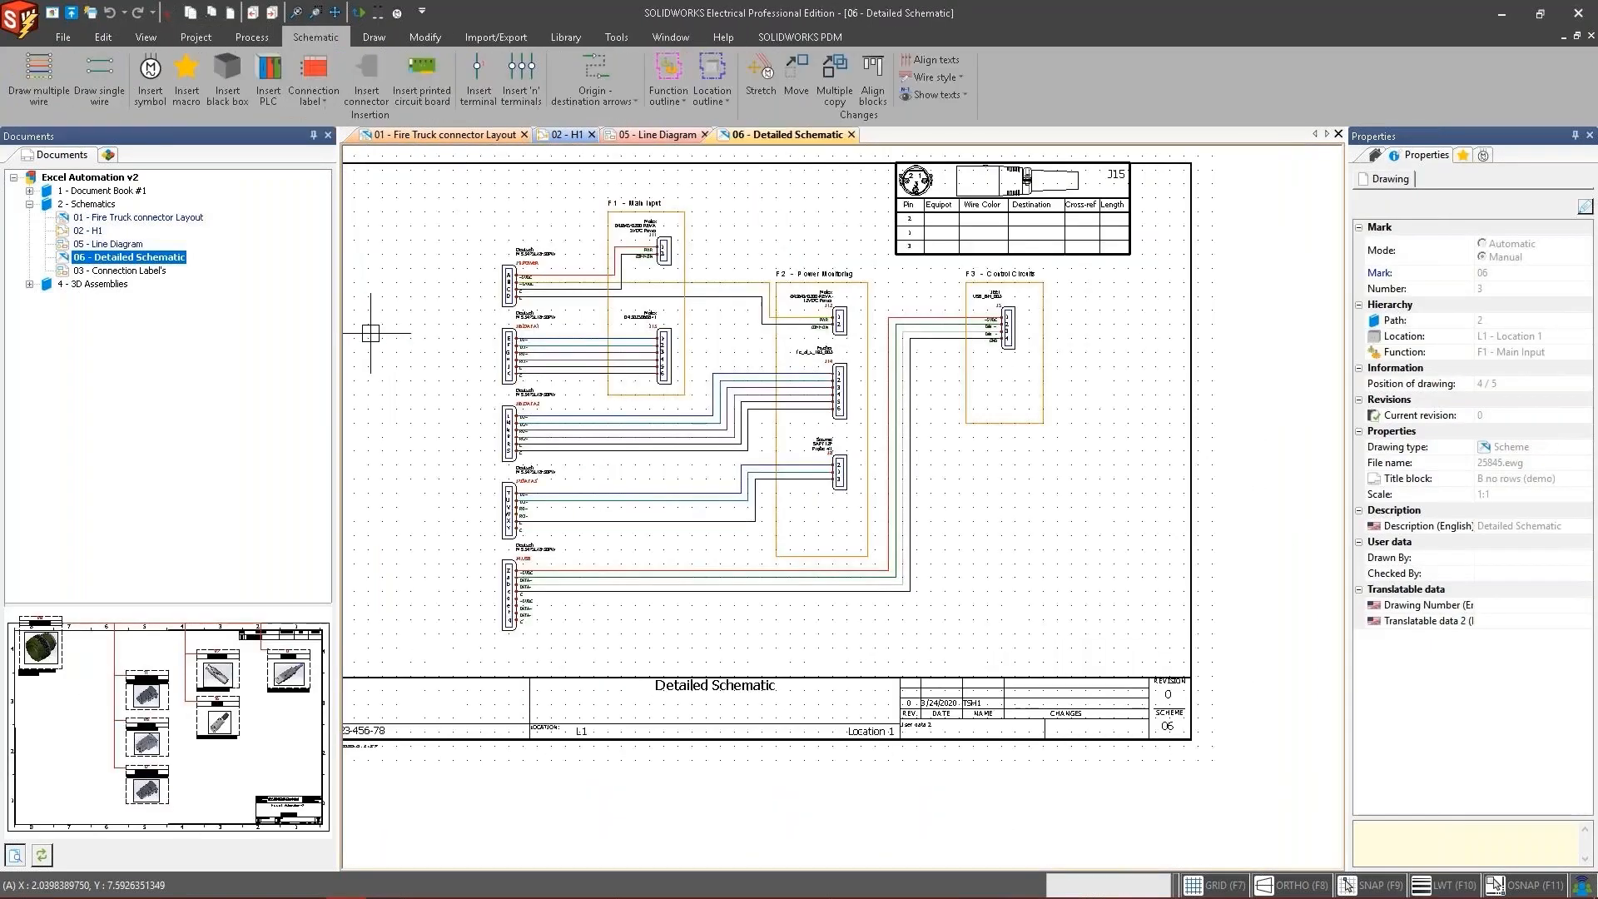
Open and review the H2 harness drawing in the 3D Assemblies book, and return to the H1 drawing.
left_click(29, 284)
left_click(87, 297)
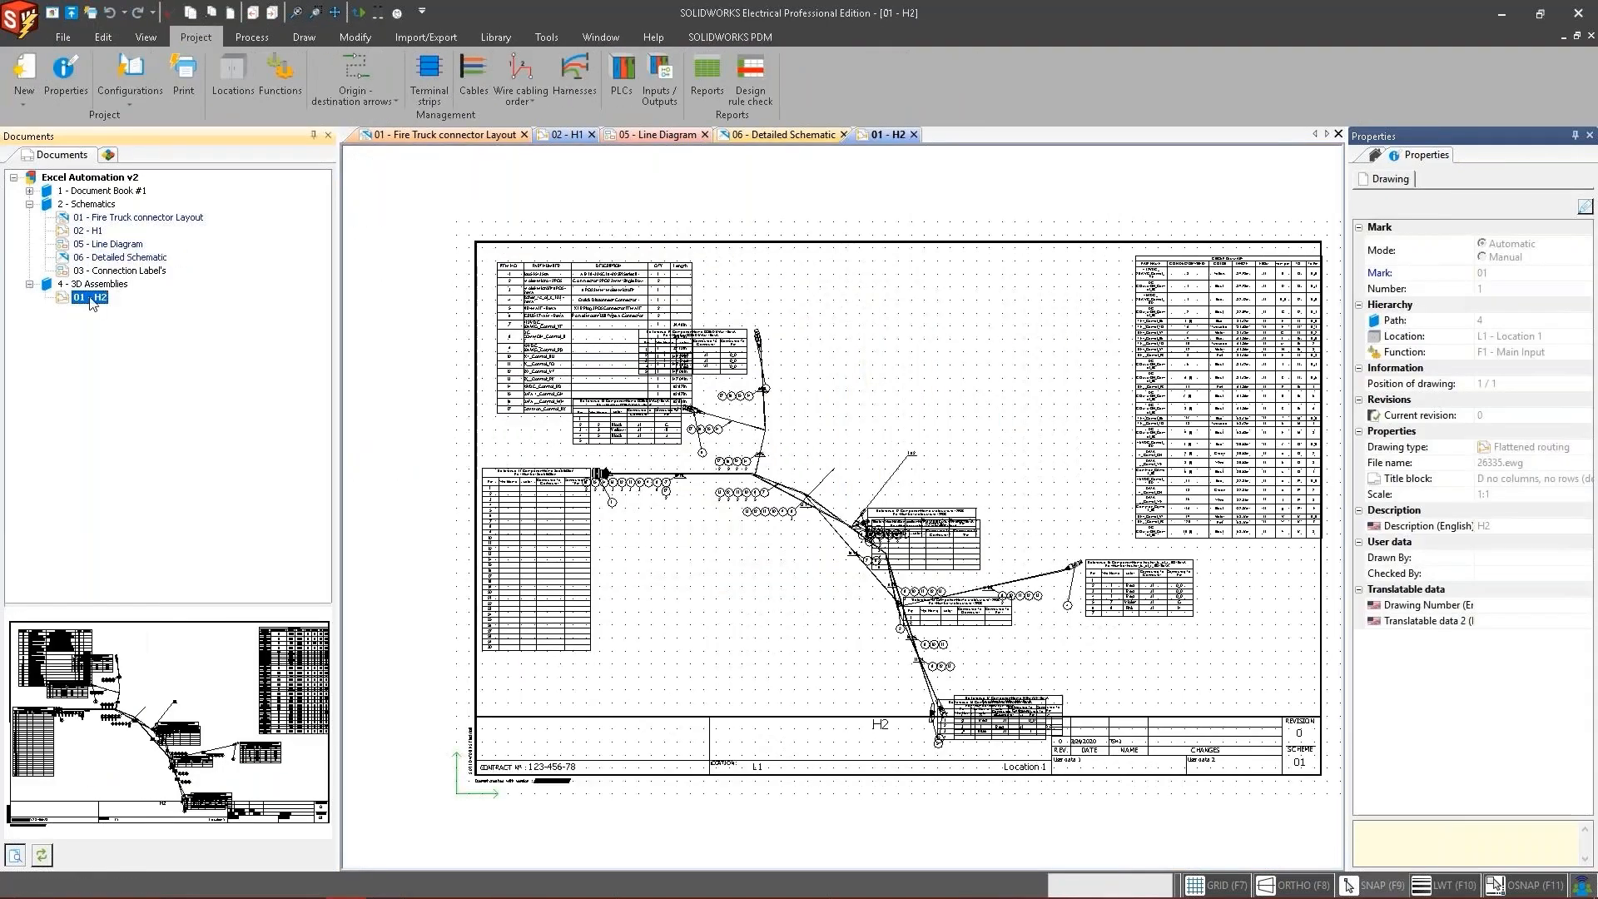
double_click(97, 231)
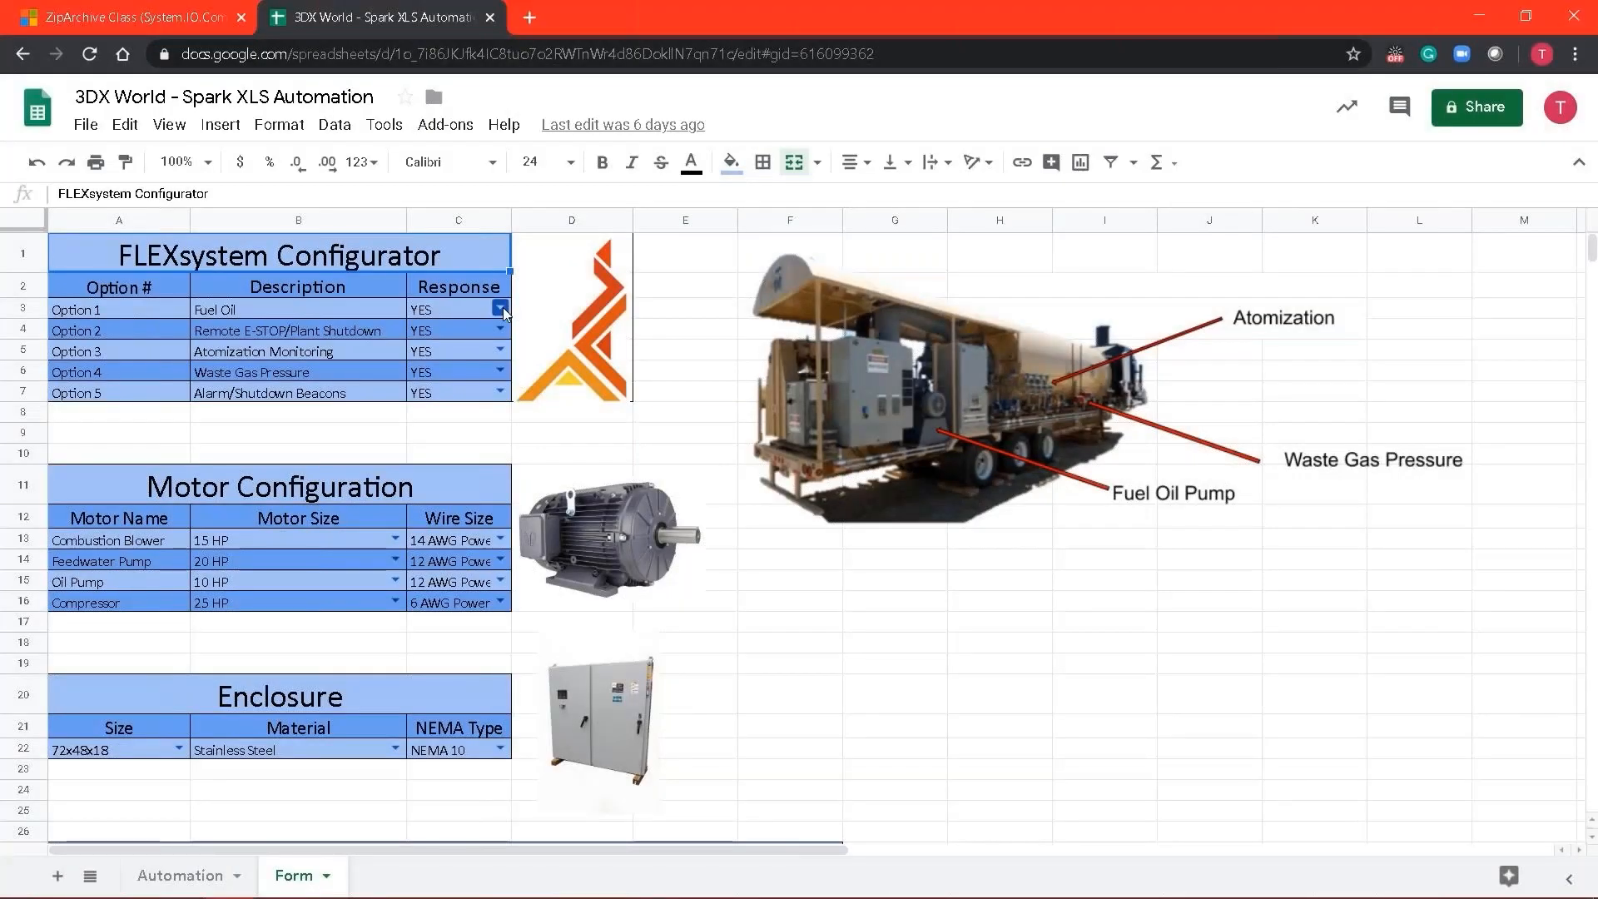
Set the FLEXsystem Configurator responses for Fuel Oil and Atomization Monitoring to NO.
left_click(501, 308)
left_click(437, 357)
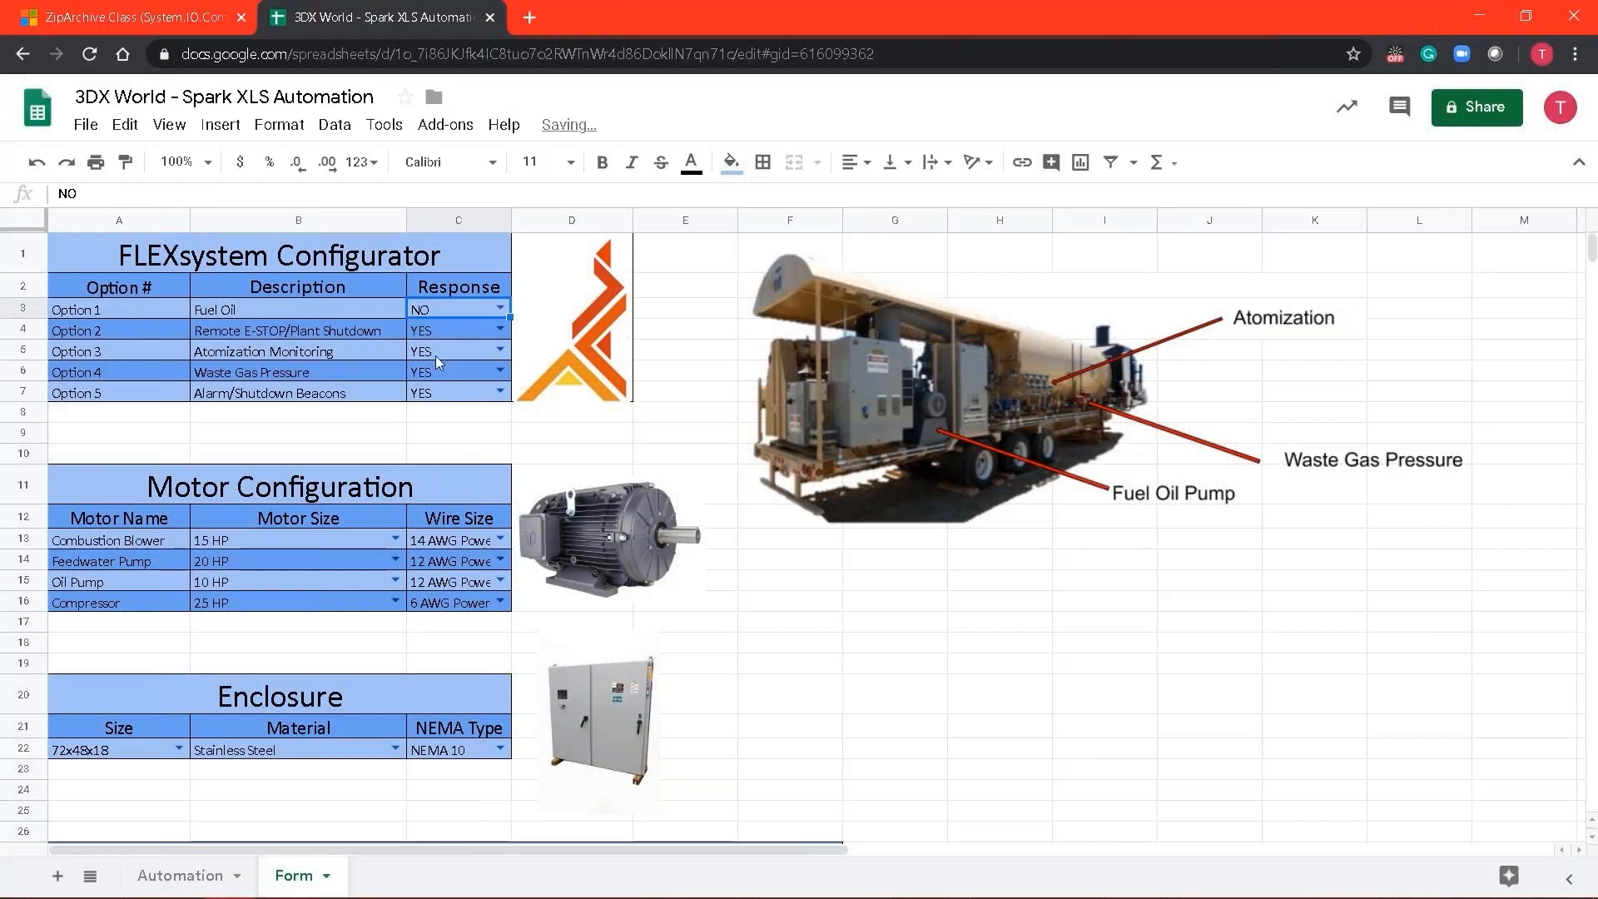
double_click(436, 357)
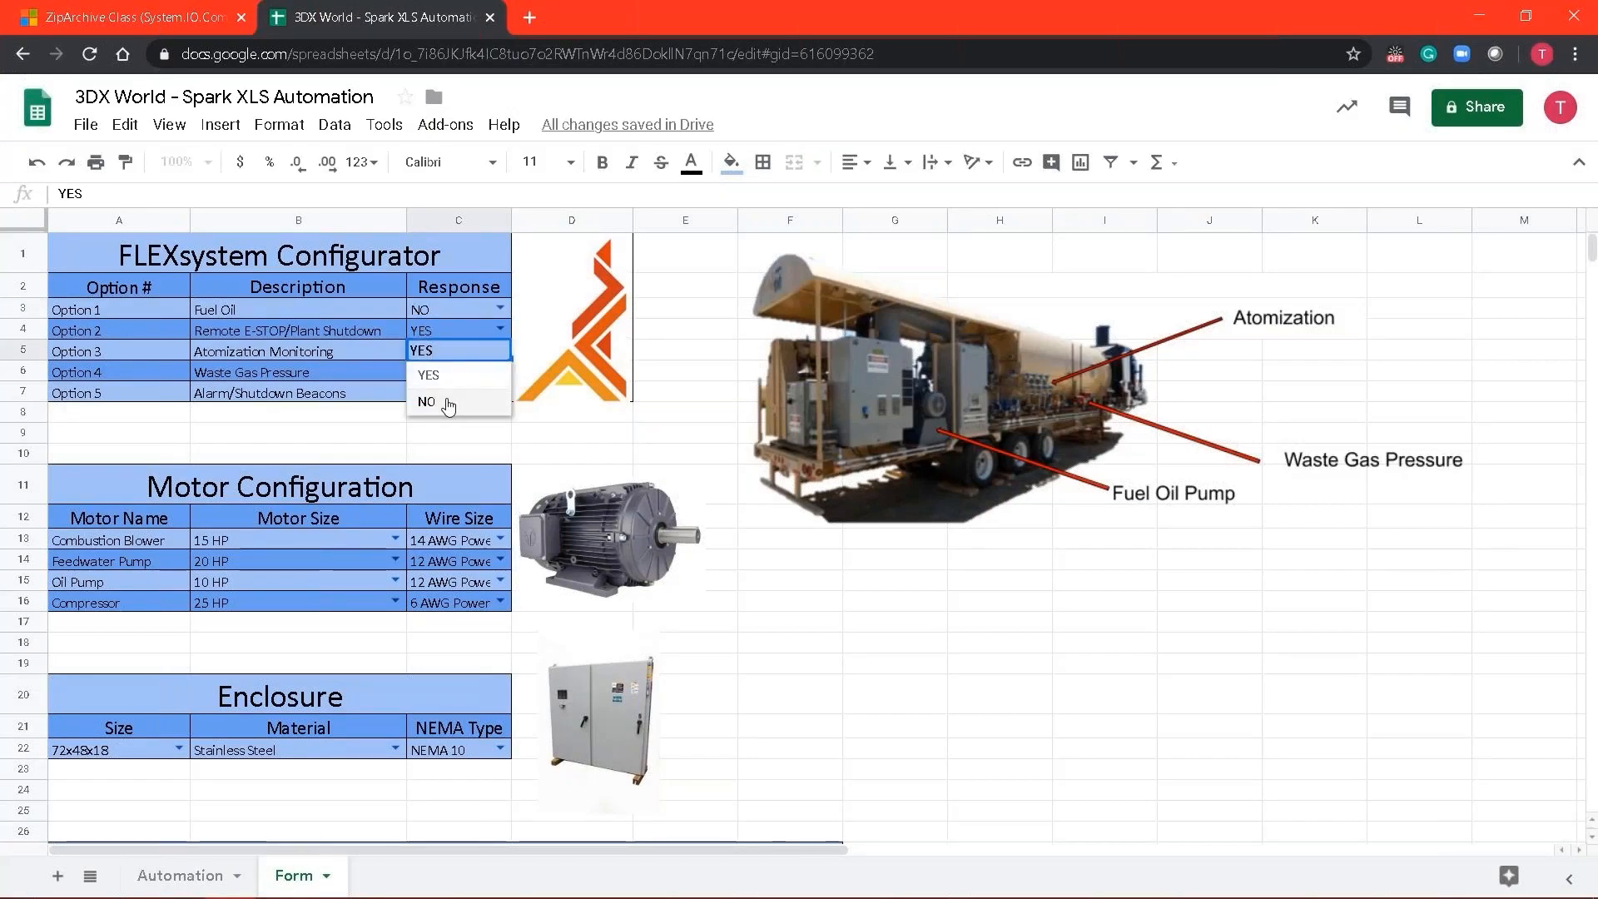
left_click(441, 401)
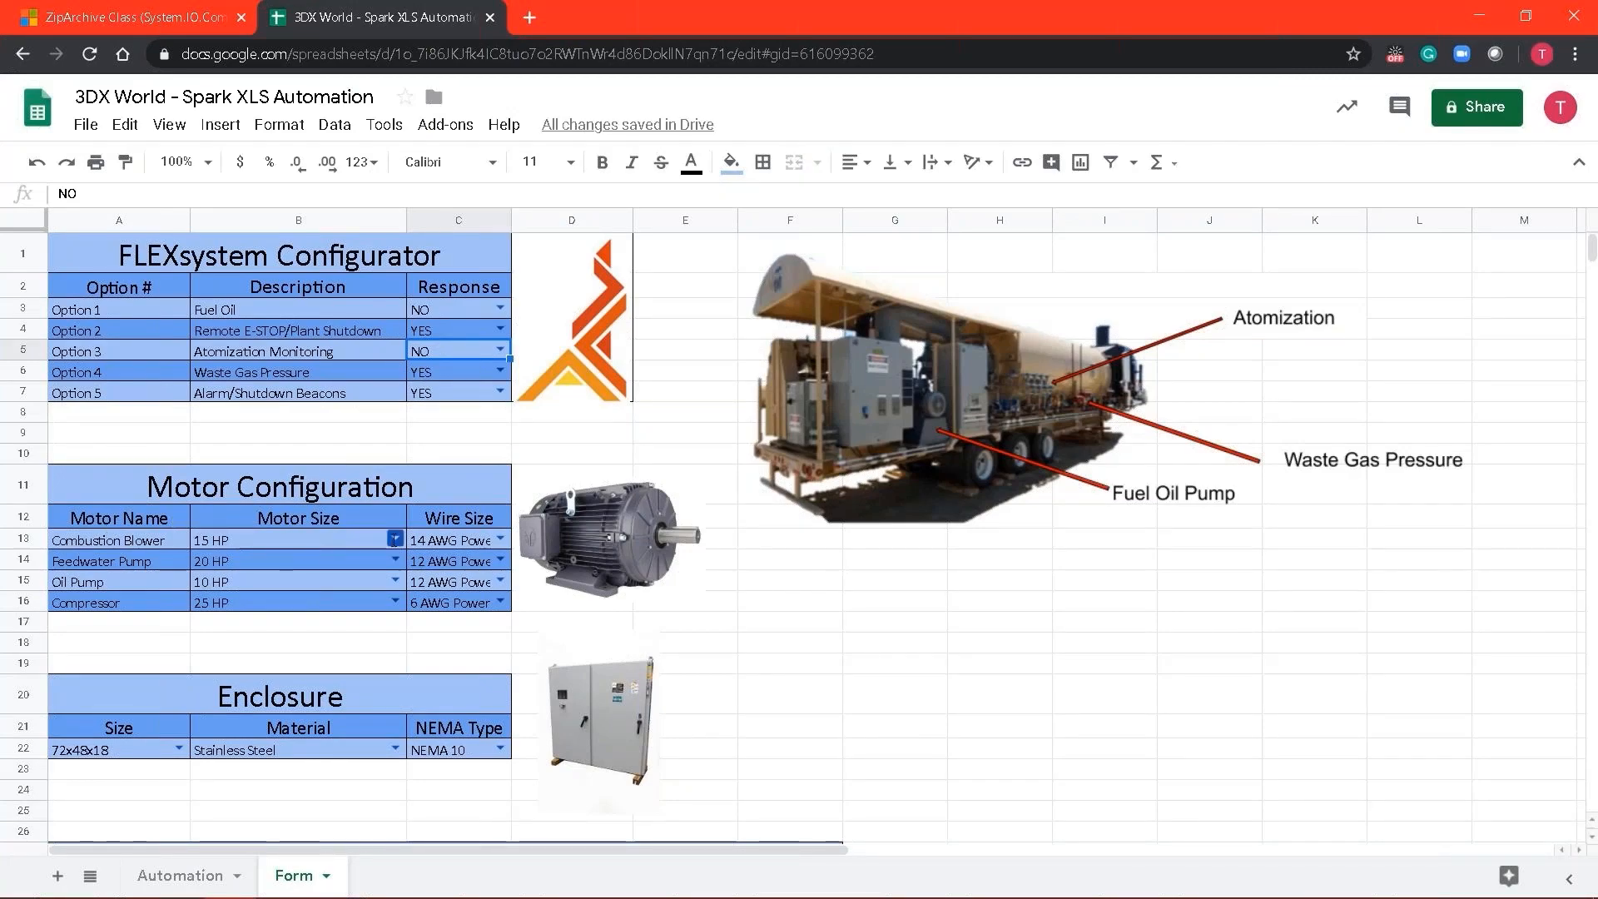
Configure the Combustion Blower motor as 10 HP with 12 AWG Power - 480V wire, and set the Oil Pump motor size to 15 HP.
left_click(396, 538)
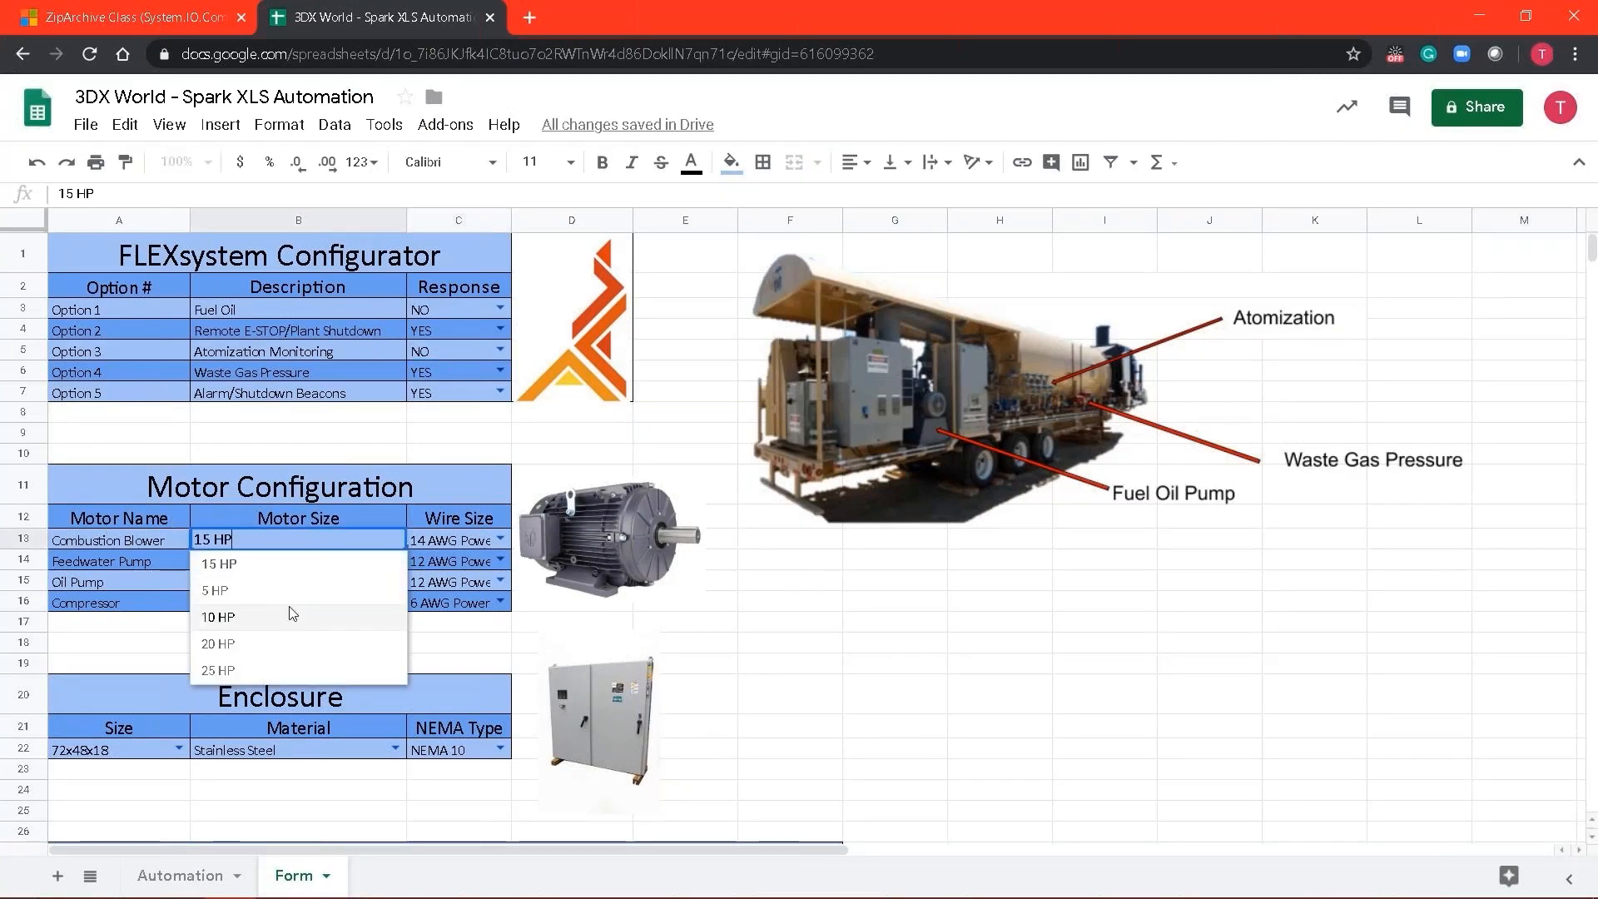
left_click(276, 616)
left_click(500, 538)
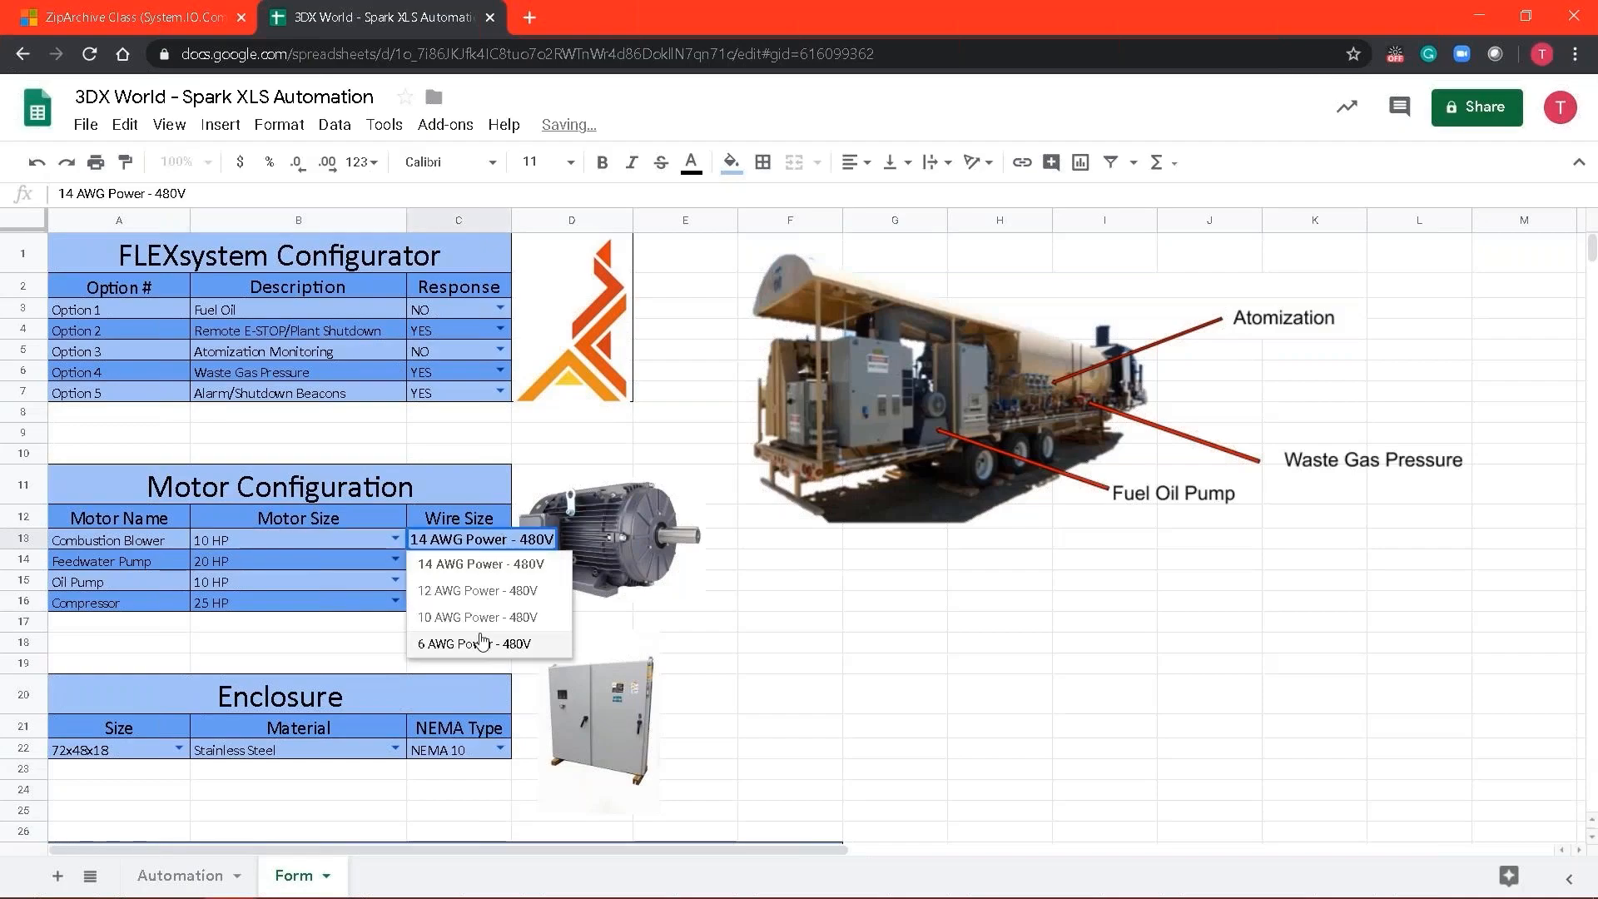
left_click(479, 591)
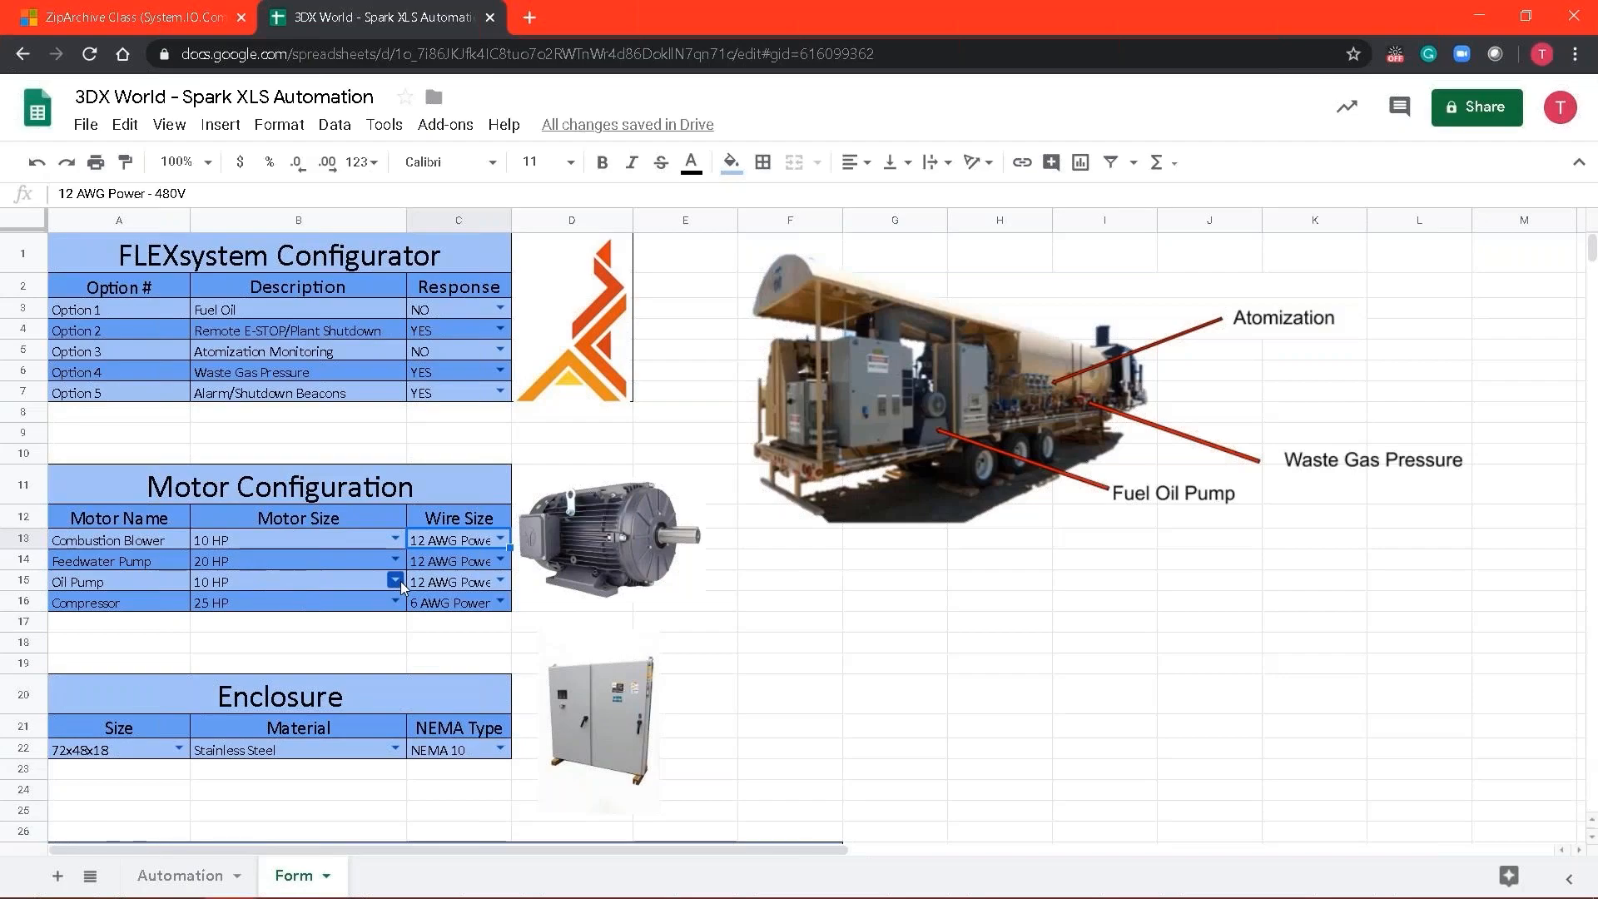
left_click(400, 585)
left_click(338, 703)
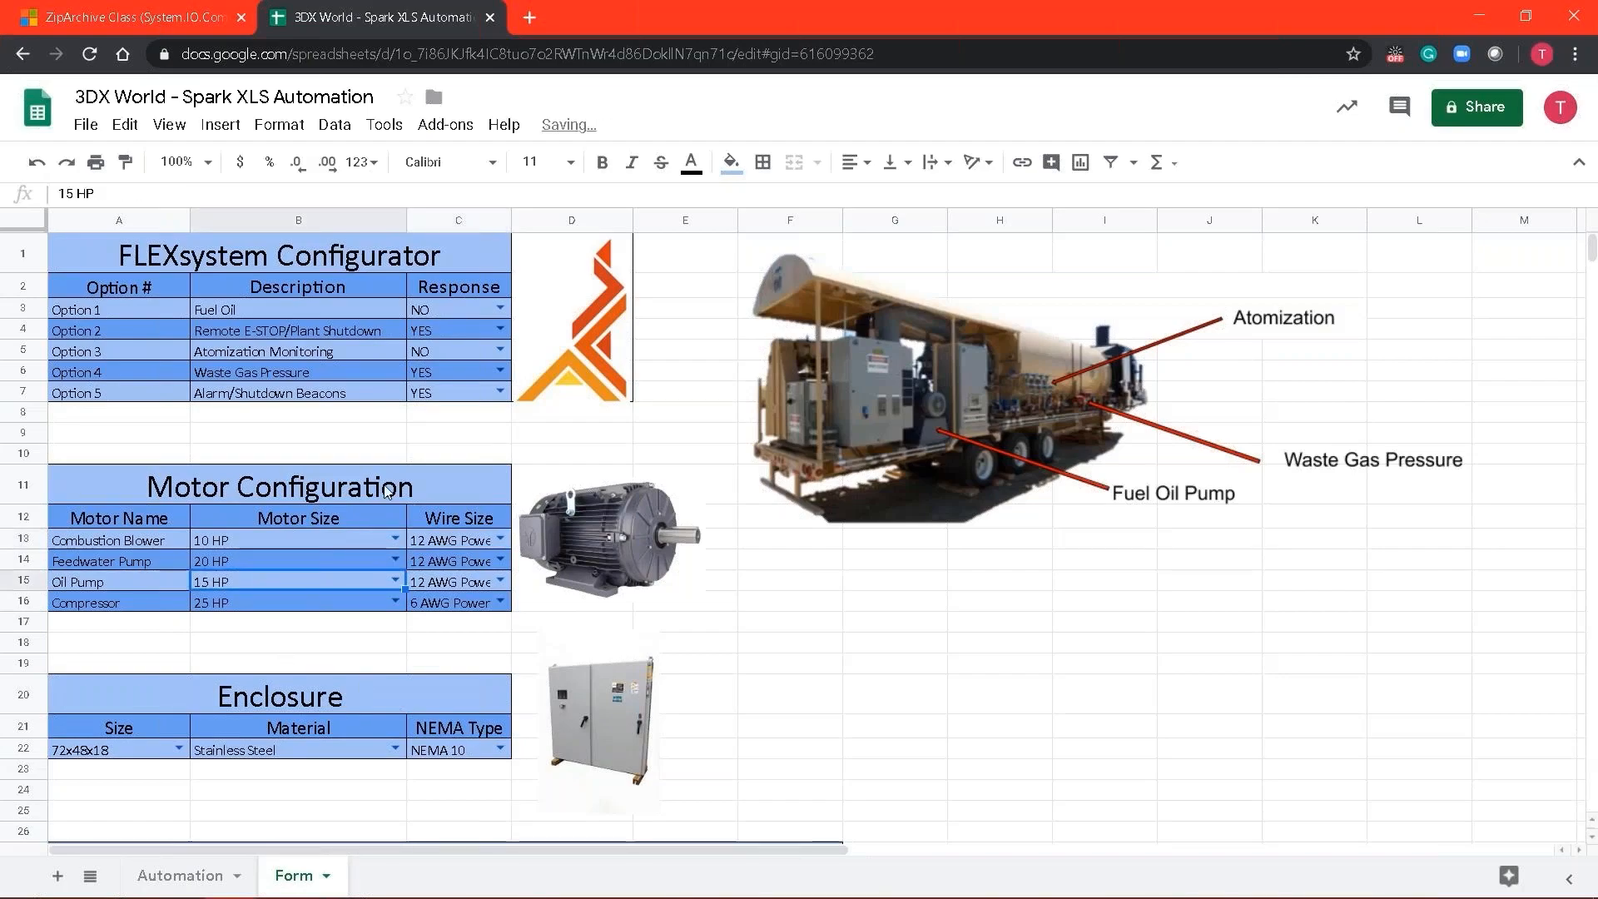
Download the 3DX World - Spark XLS Automation spreadsheet as a Microsoft Excel (.xlsx) file.
left_click(85, 125)
mouse_move(167, 372)
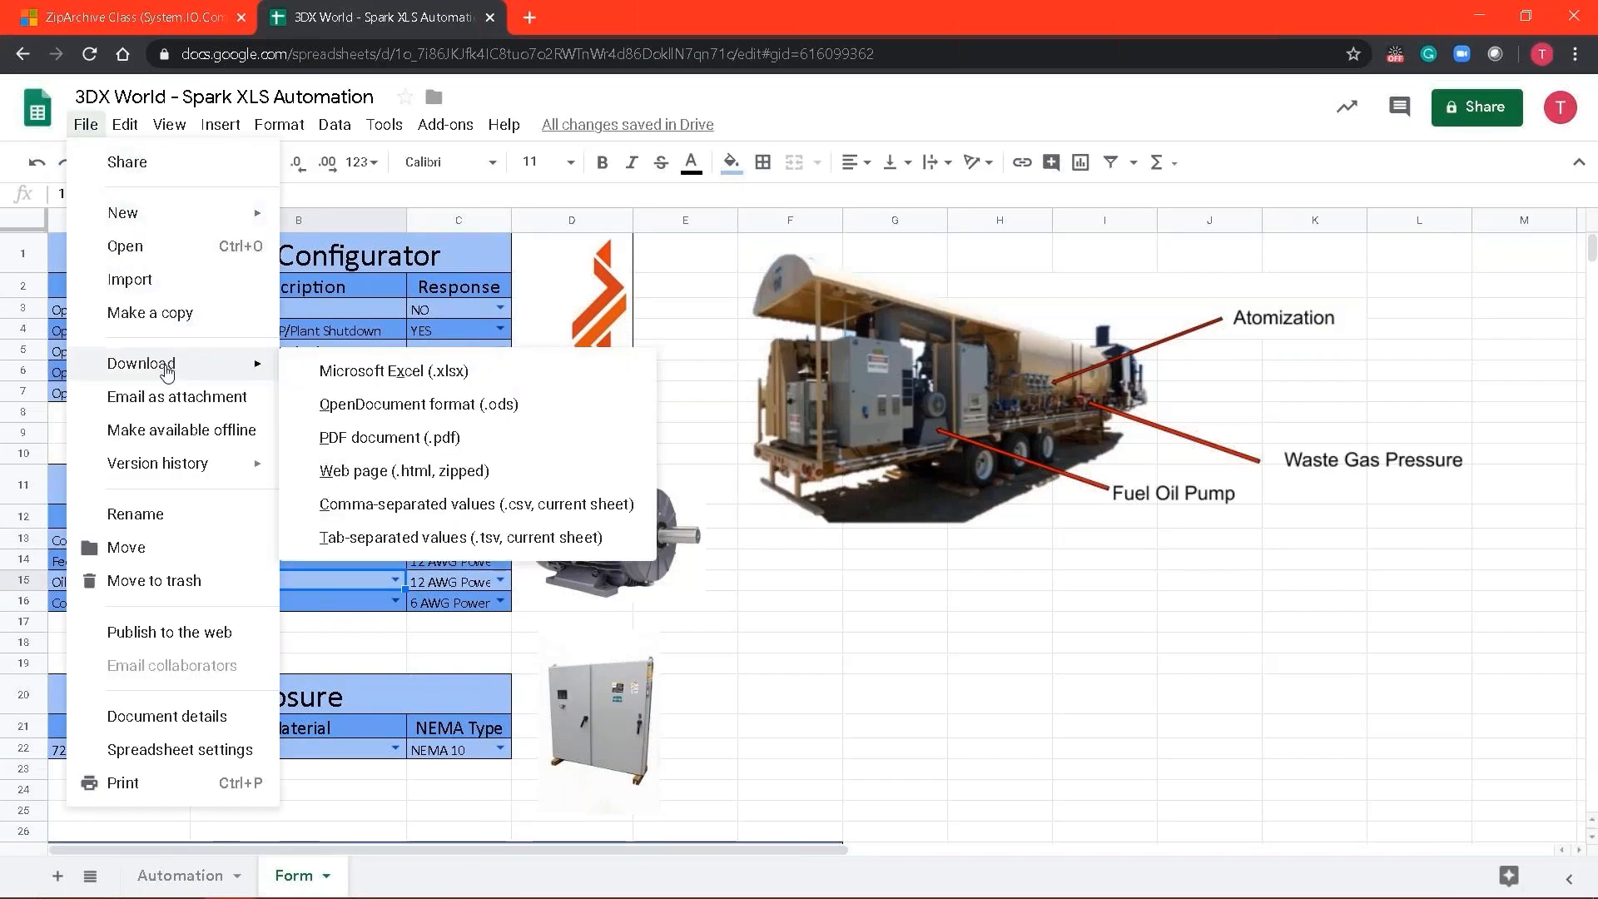
left_click(364, 376)
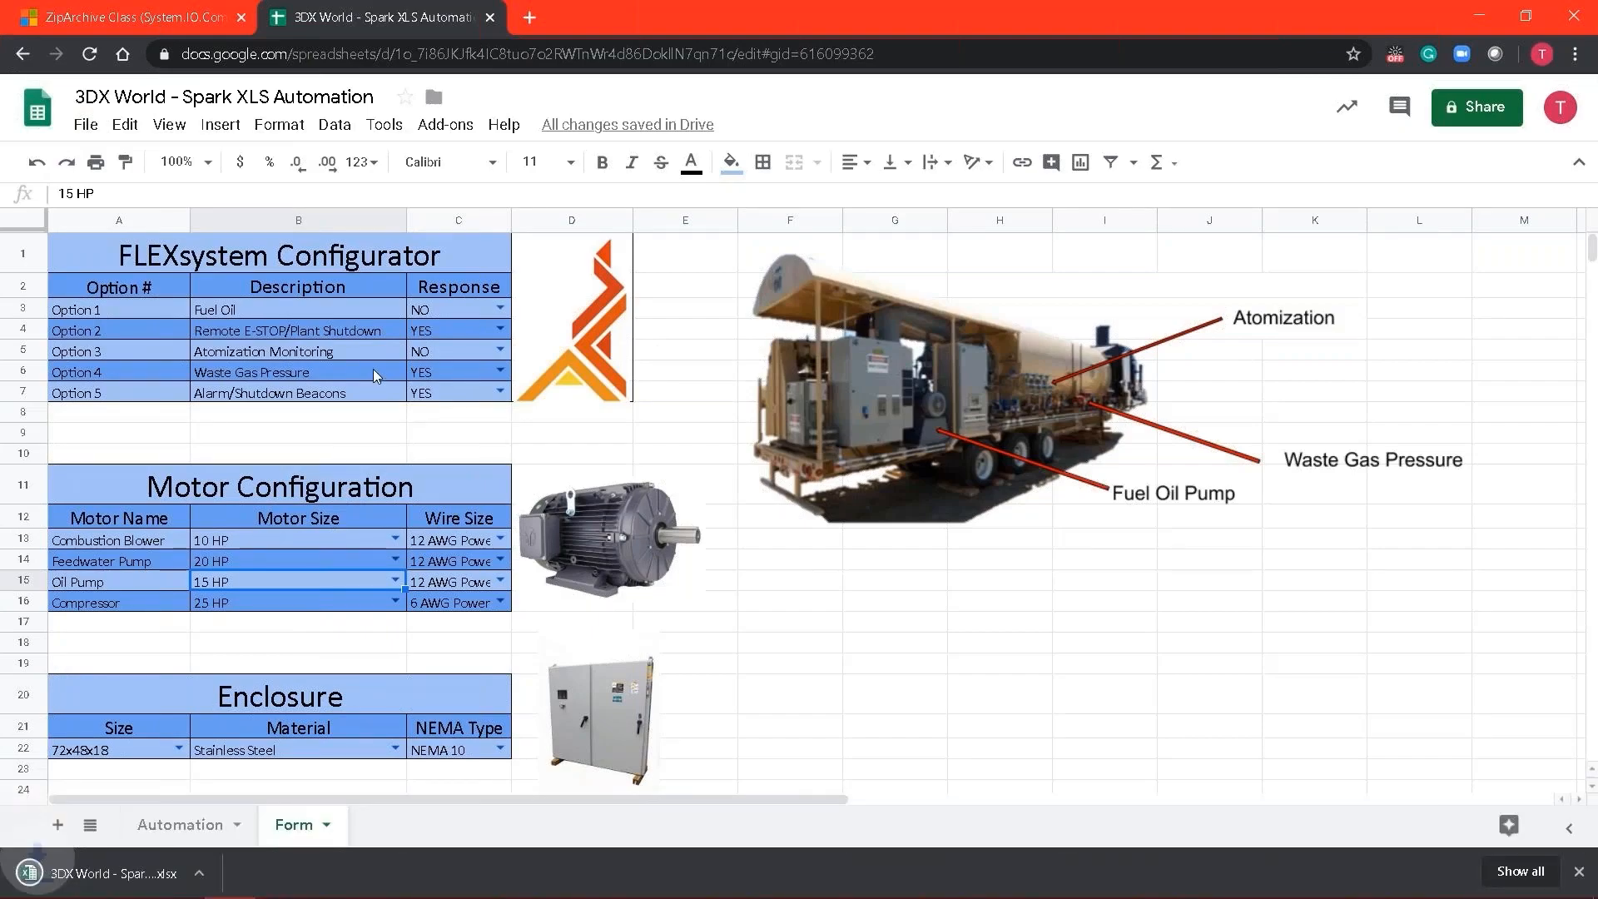
Switch to API Sample Connection and connect to the API with the Without SWE option.
left_click(1479, 15)
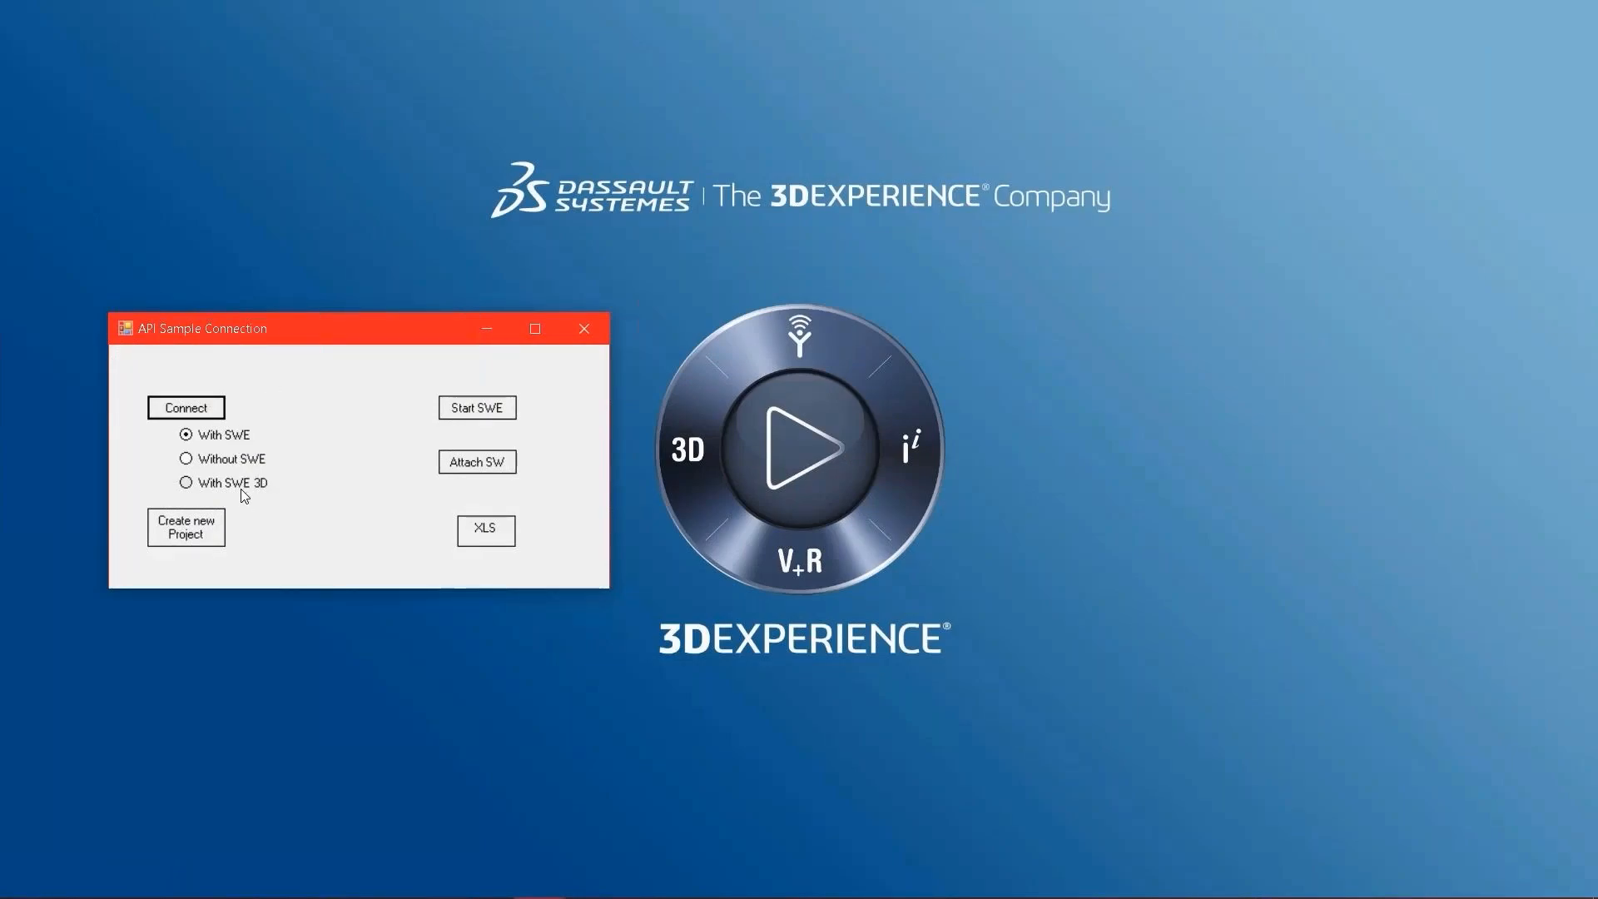
left_click(215, 460)
left_click(201, 412)
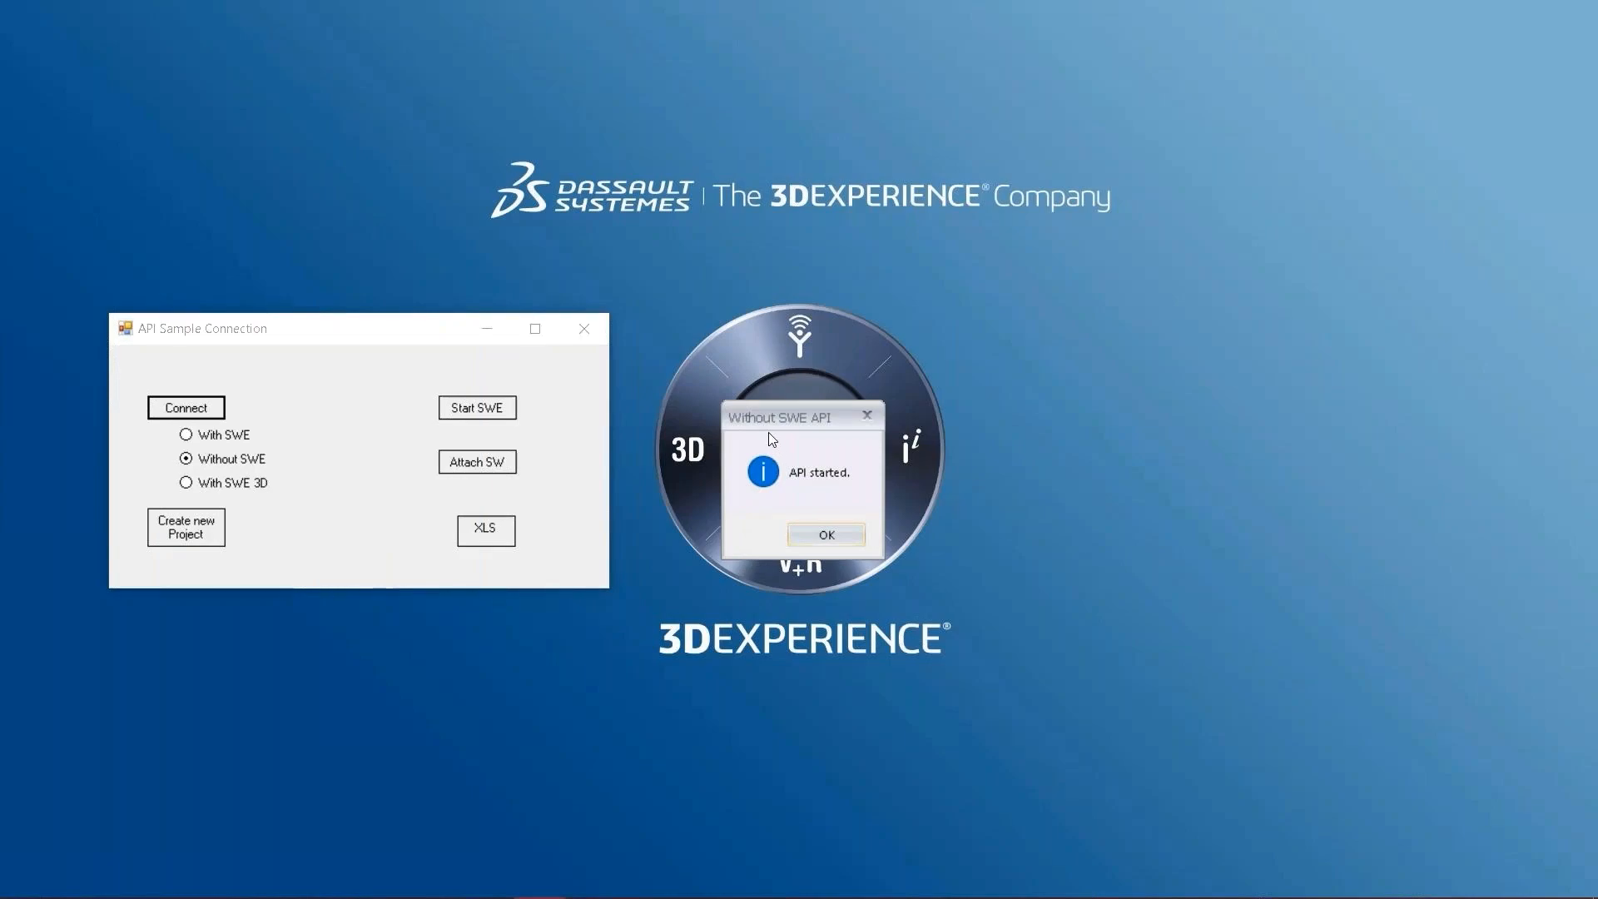
left_click(832, 538)
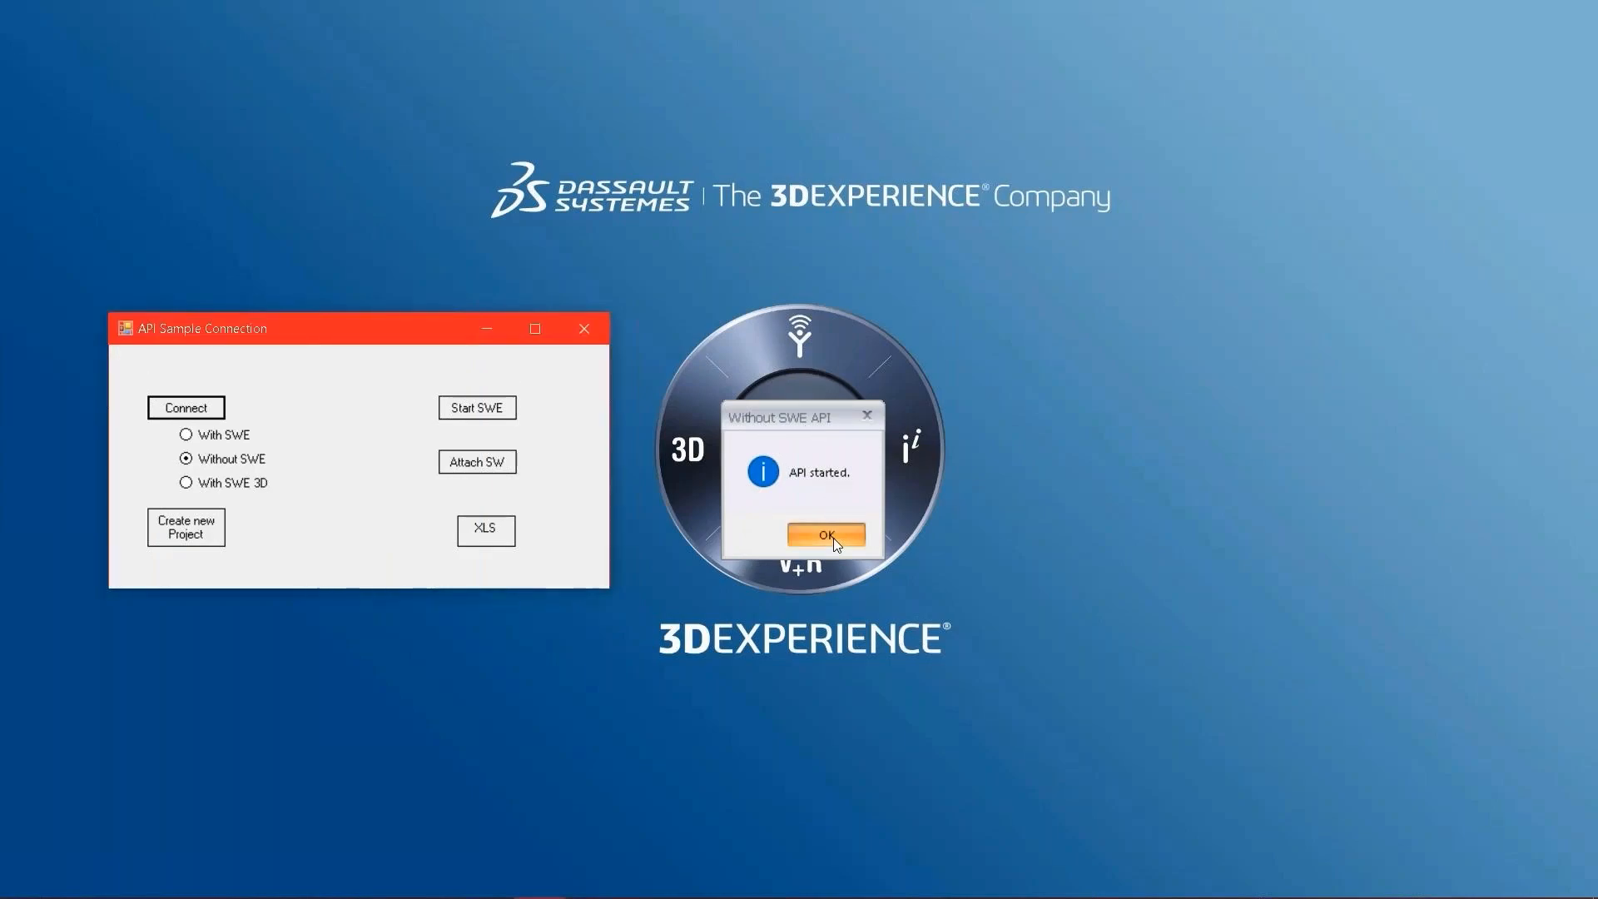
Run the XLS automation from API Sample Connection and dismiss the Electrical login window.
left_click(485, 533)
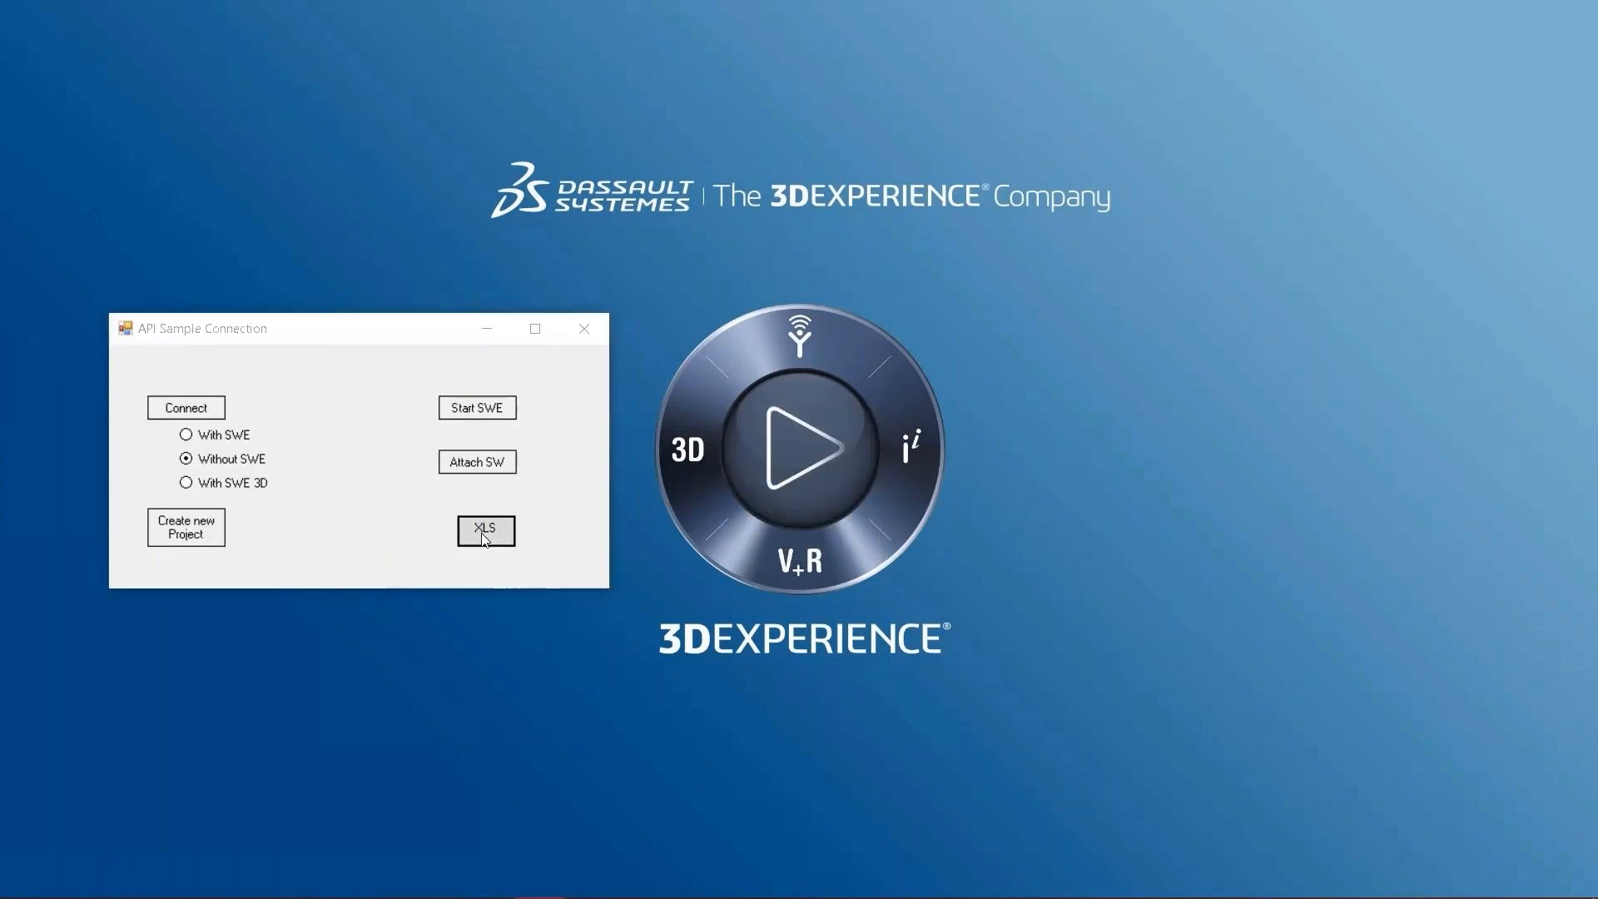
left_click(822, 501)
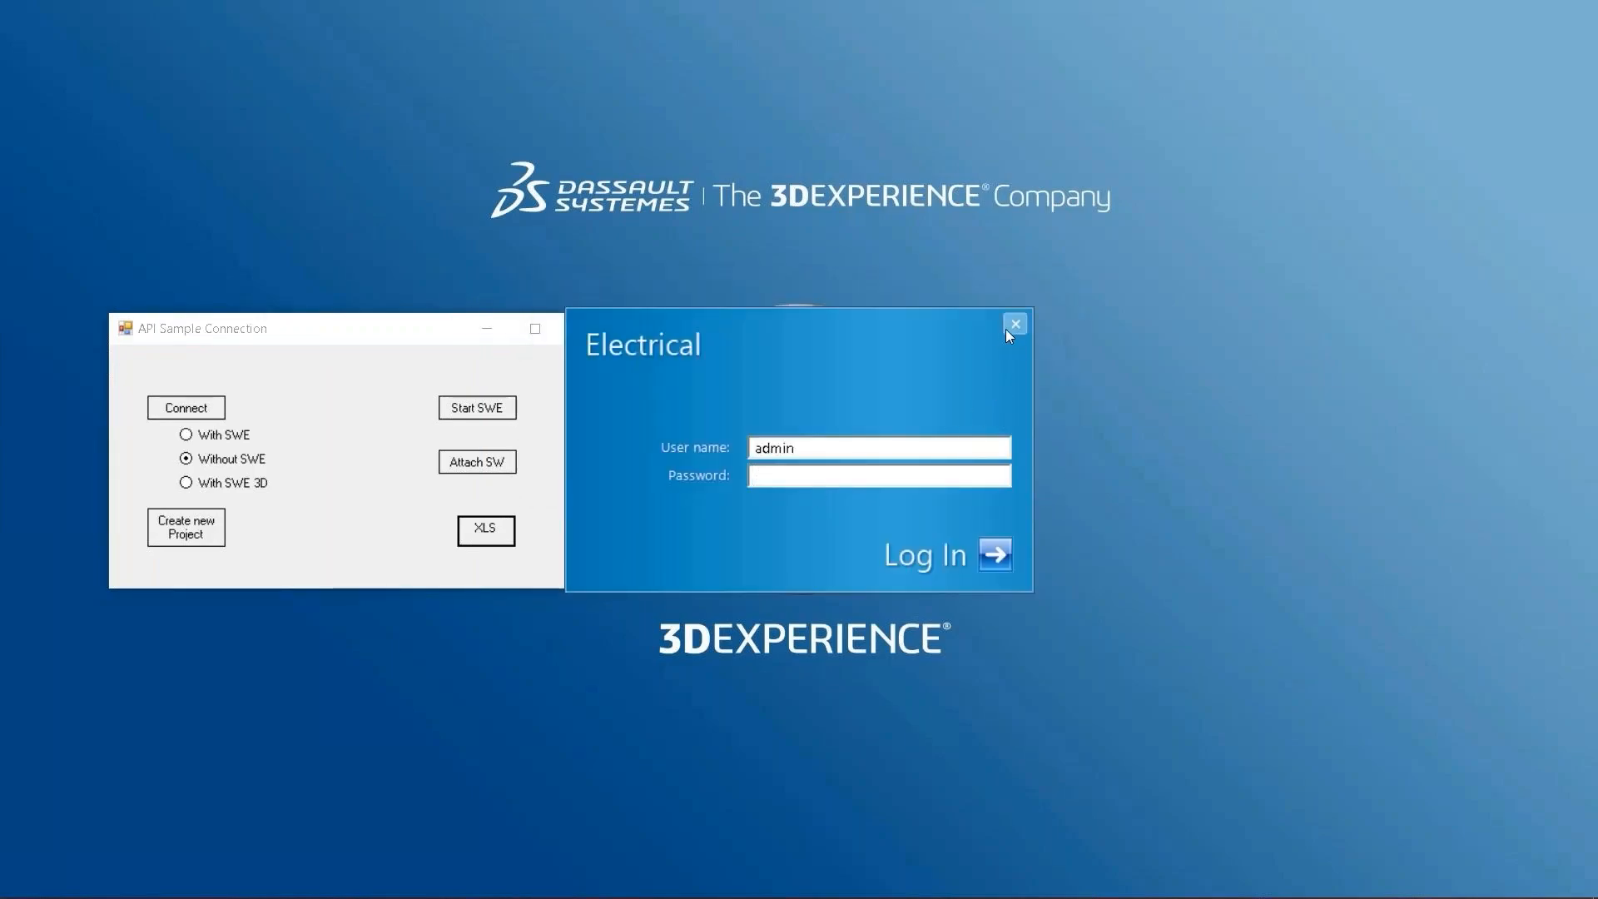
left_click(1014, 325)
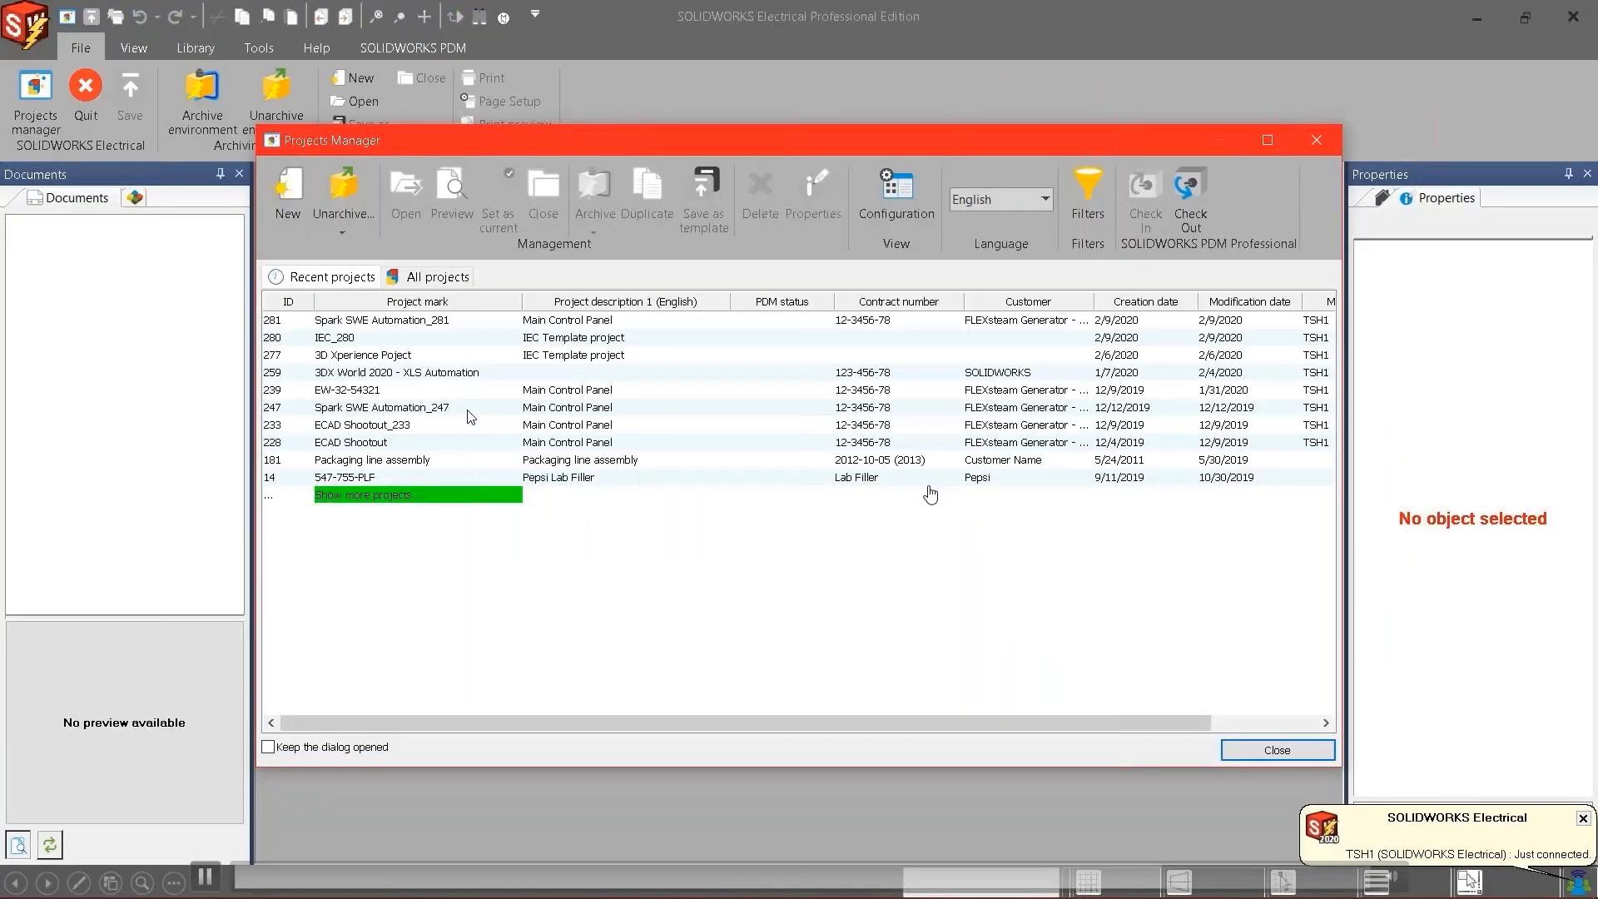
In SOLIDWORKS Electrical, show all projects and open Spark SWE Automation_282 despite its being open for another user.
left_click(931, 496)
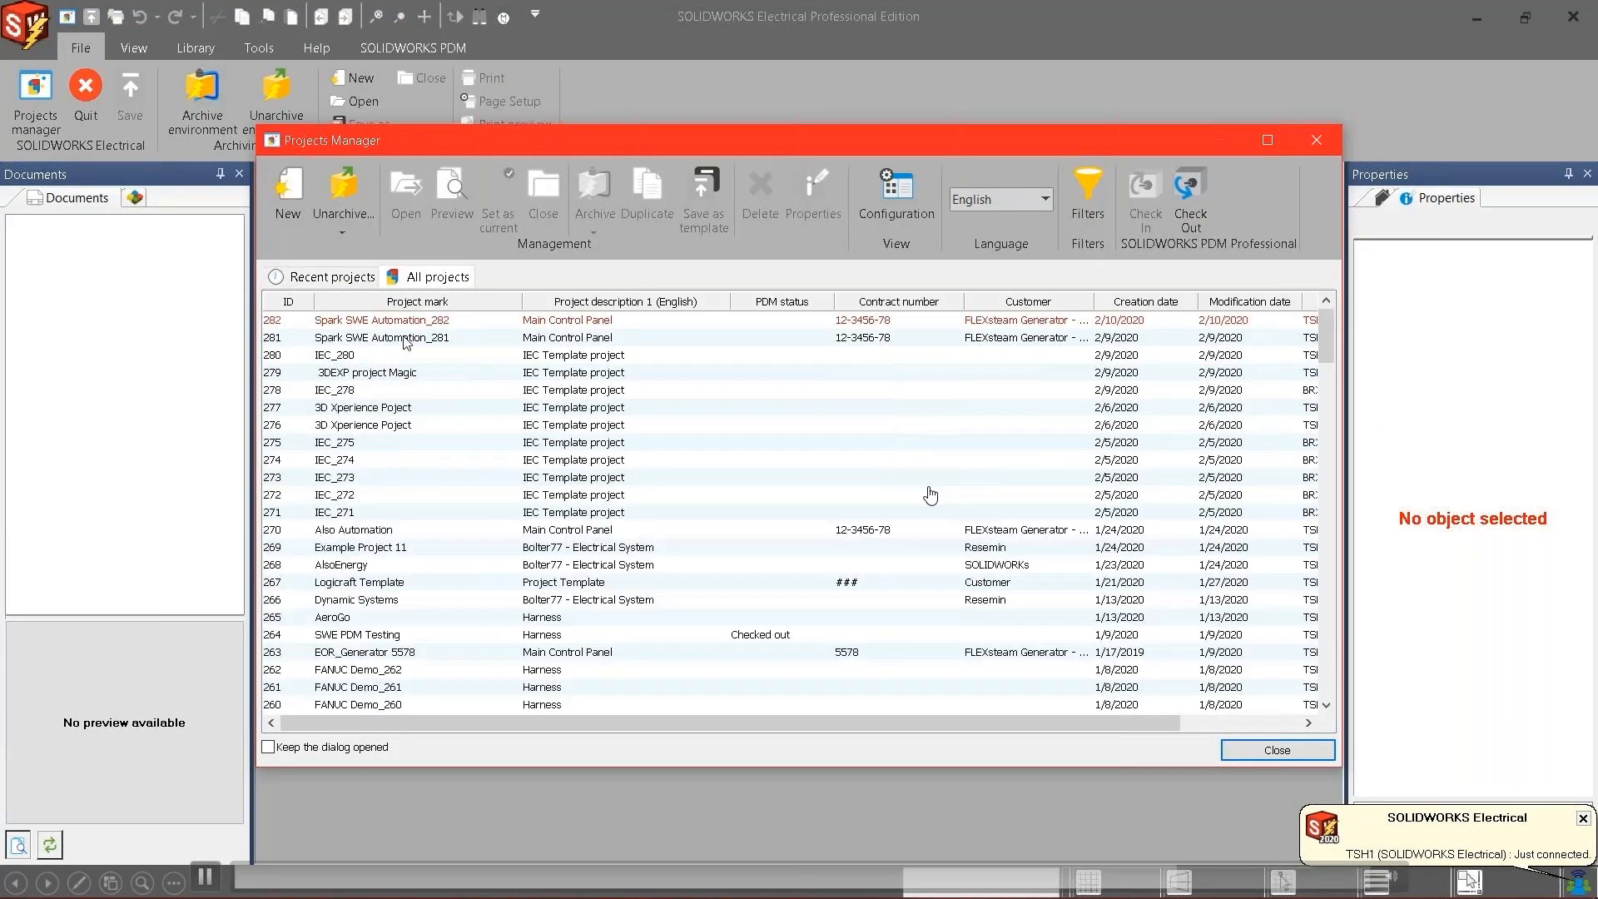
double_click(336, 321)
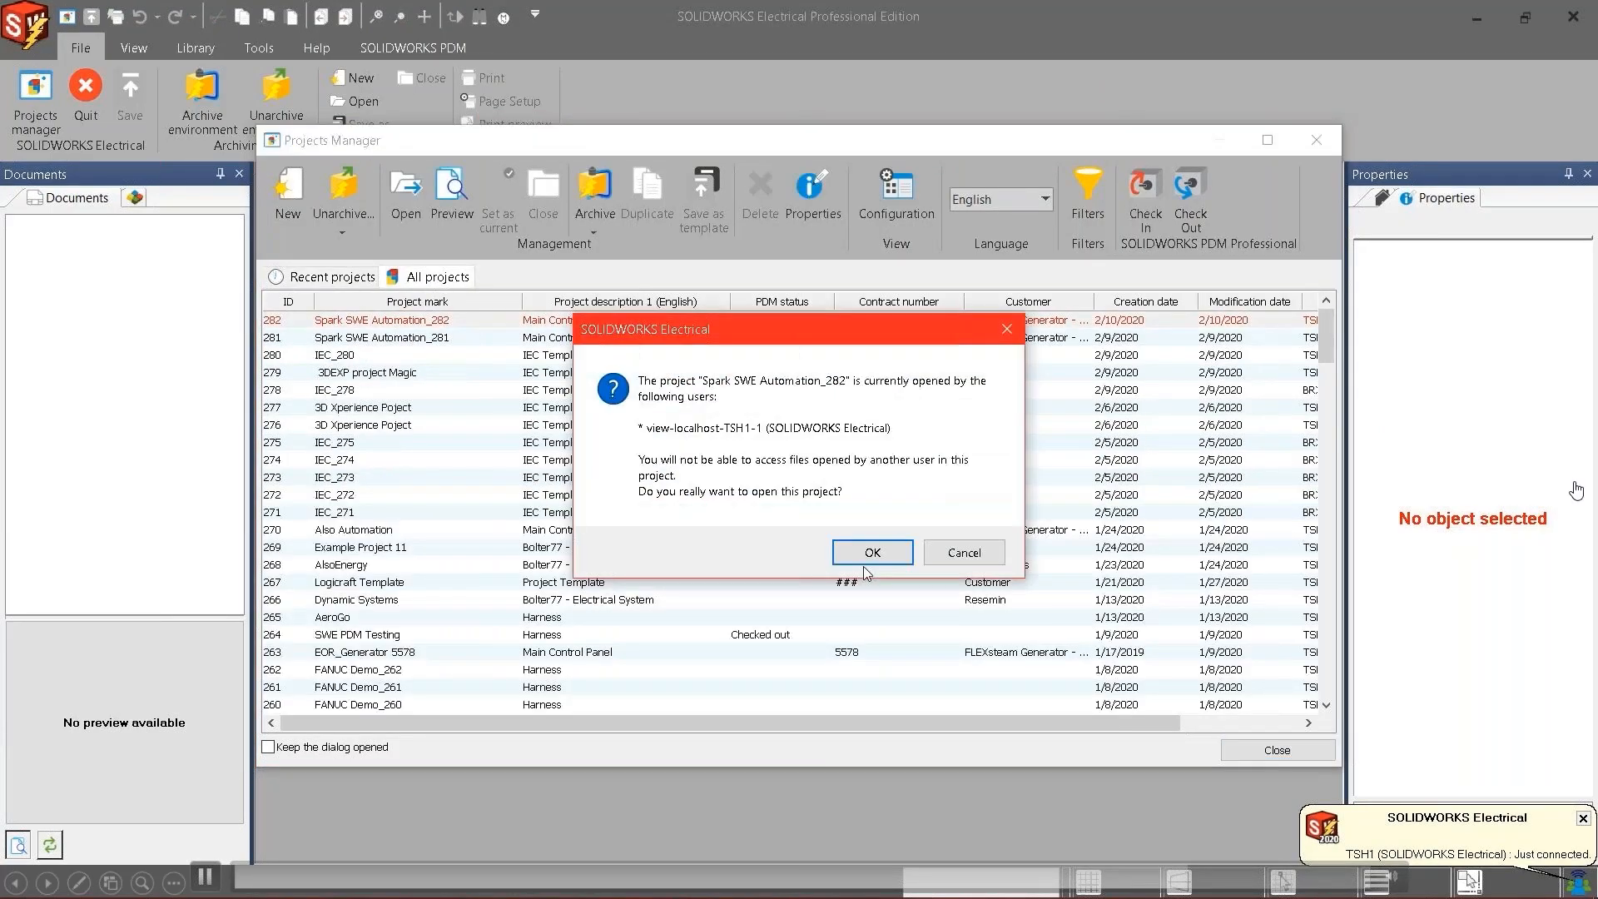
left_click(871, 554)
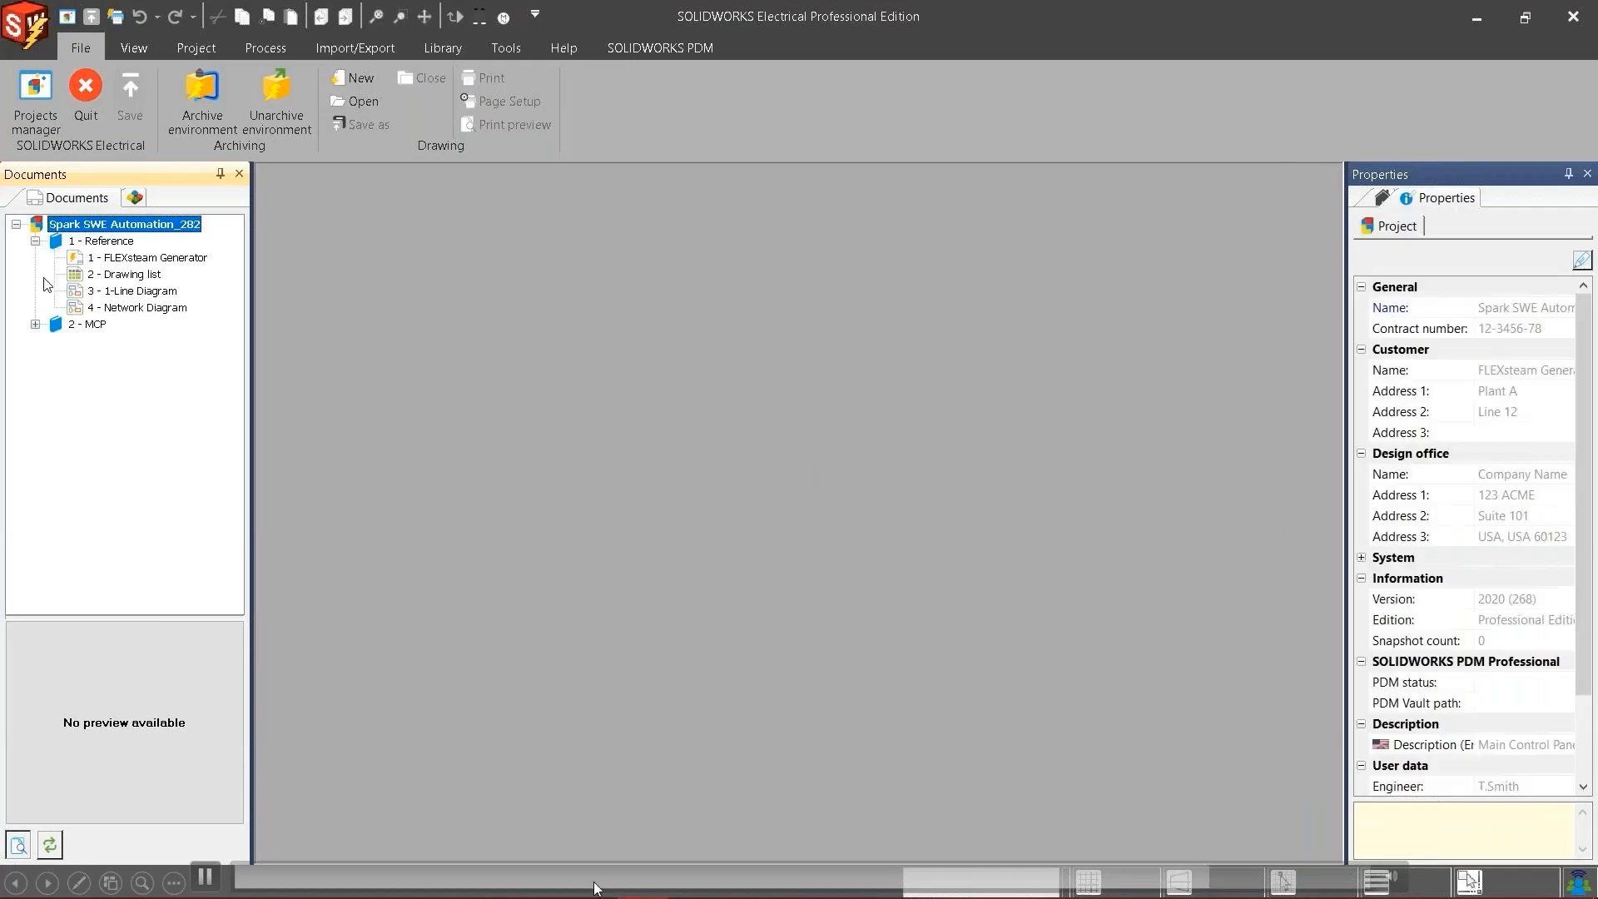
Open and review the 1 - VFD Wiring and 4 - Control Wiring drawings in the MCP book.
left_click(35, 324)
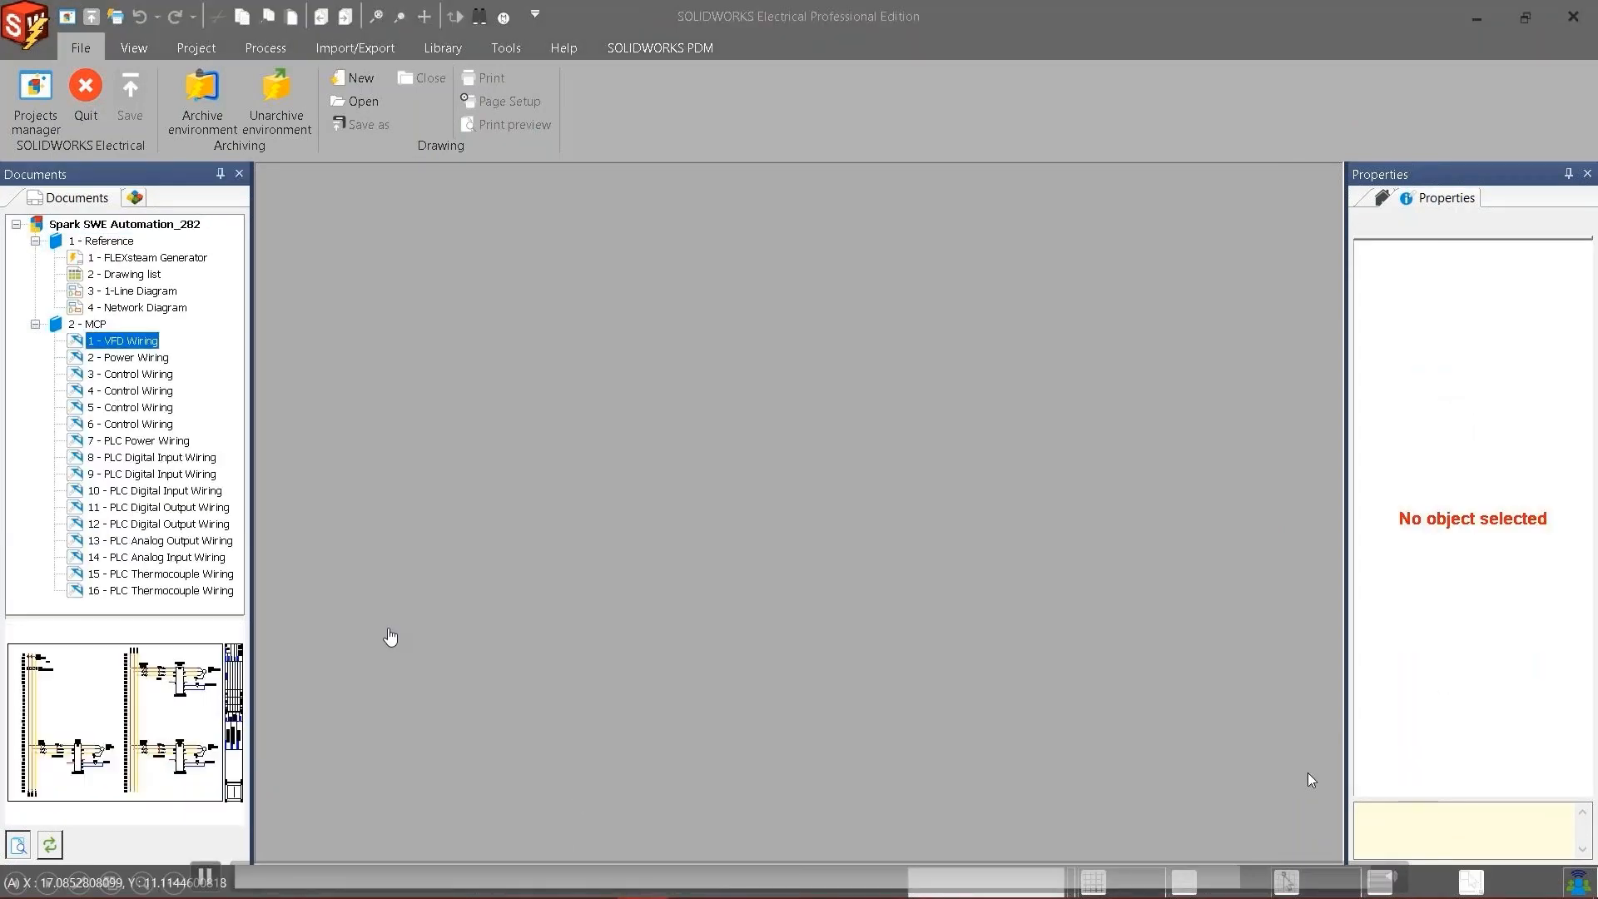
double_click(140, 342)
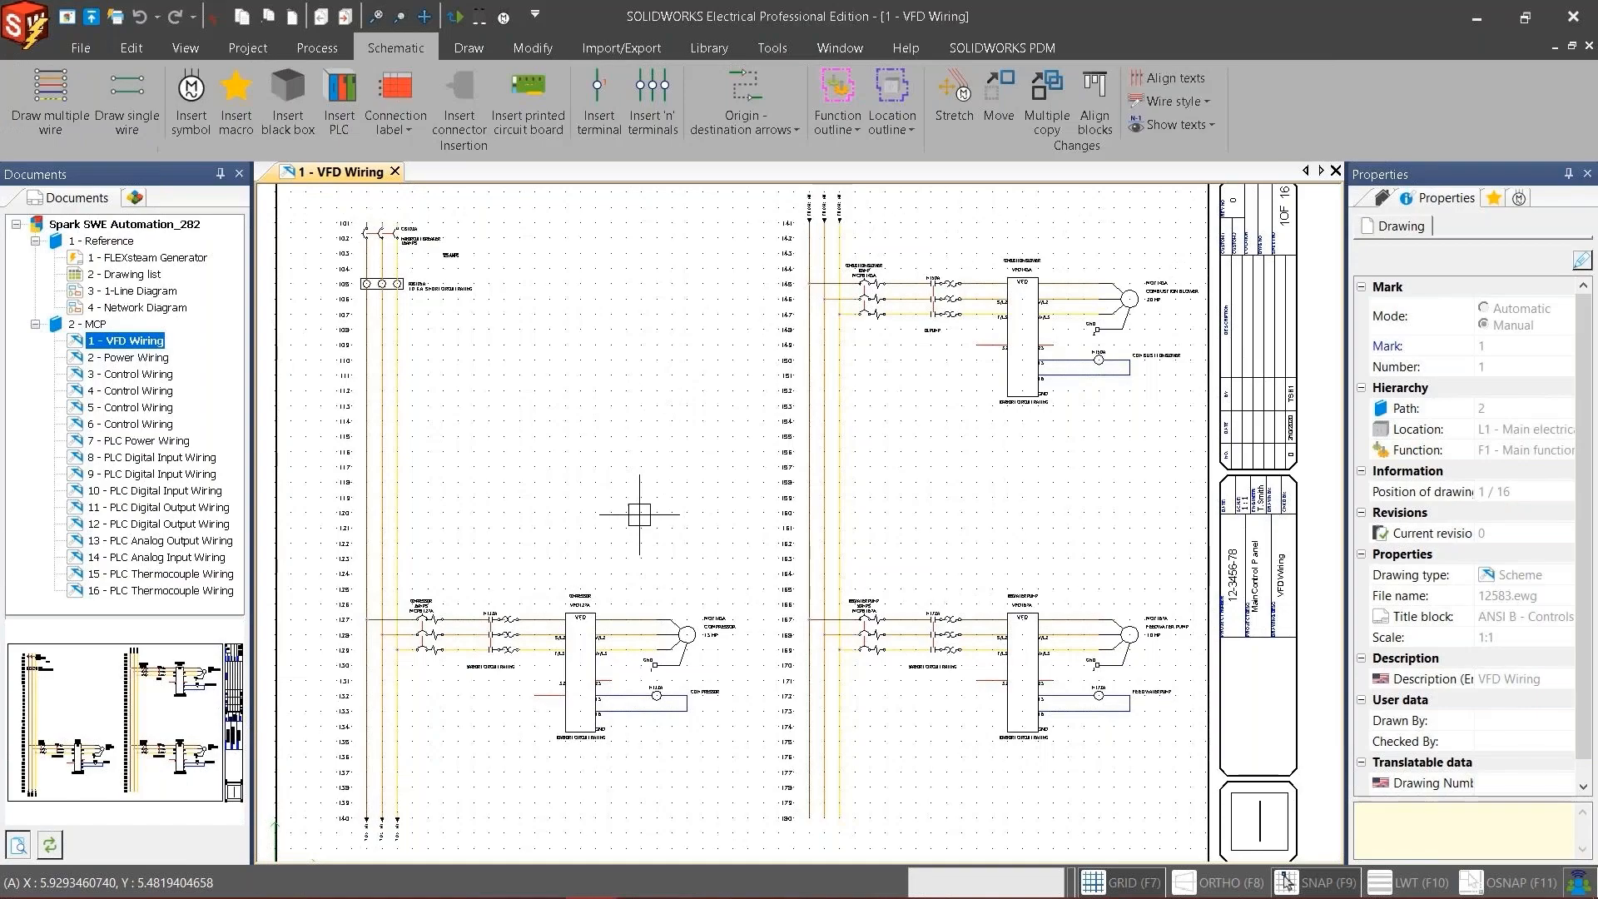
left_click(125, 390)
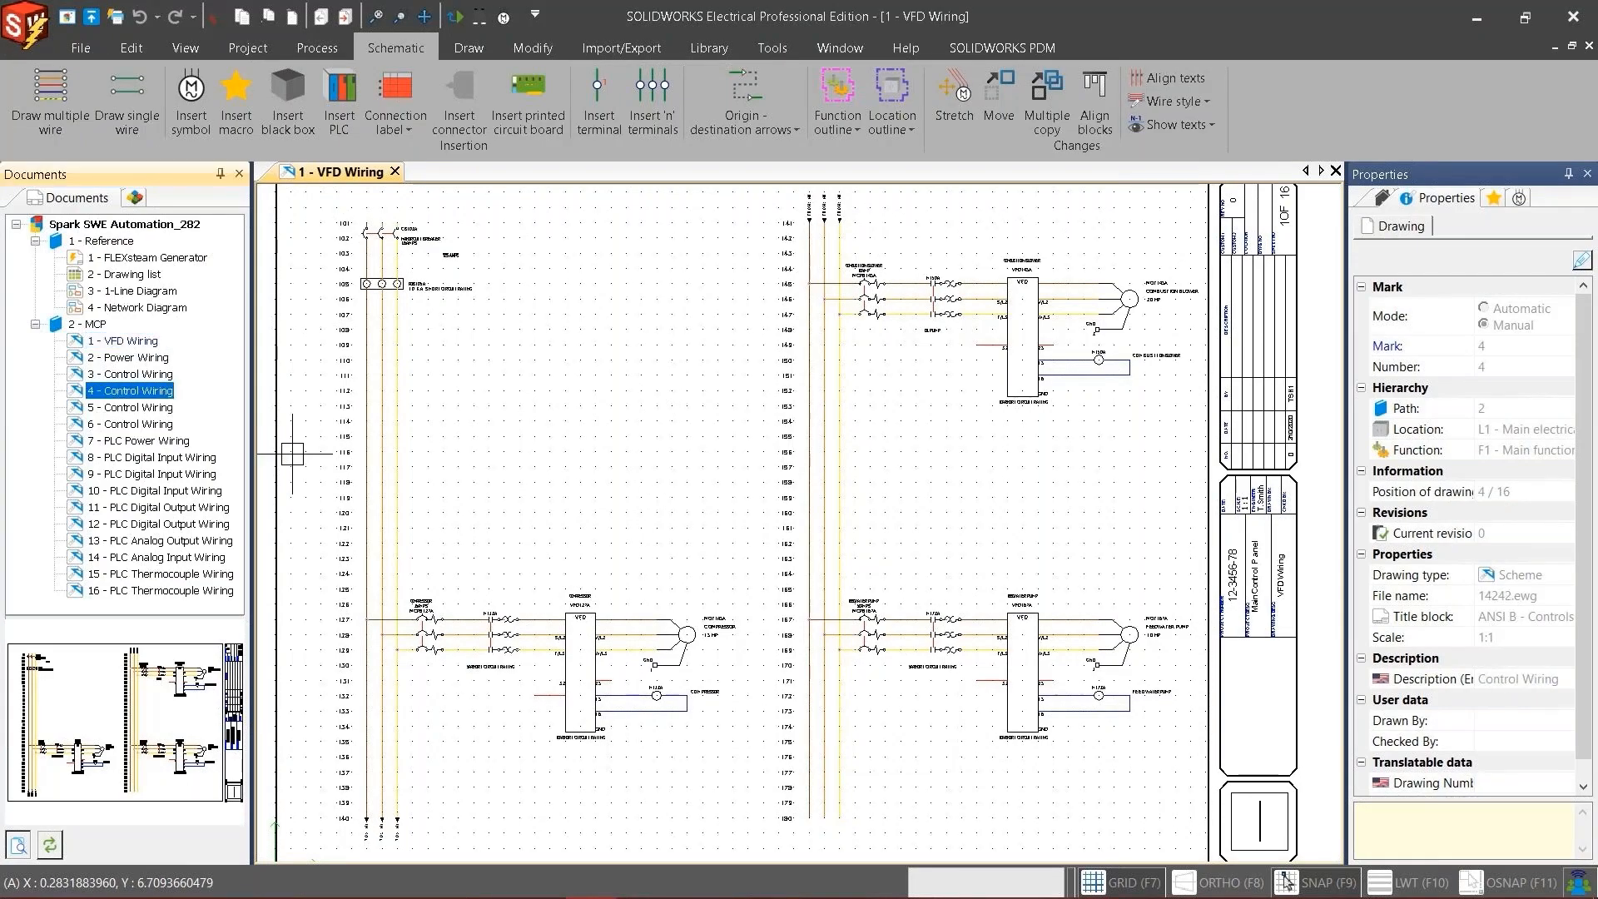
middle_click_drag(697, 554, 816, 427)
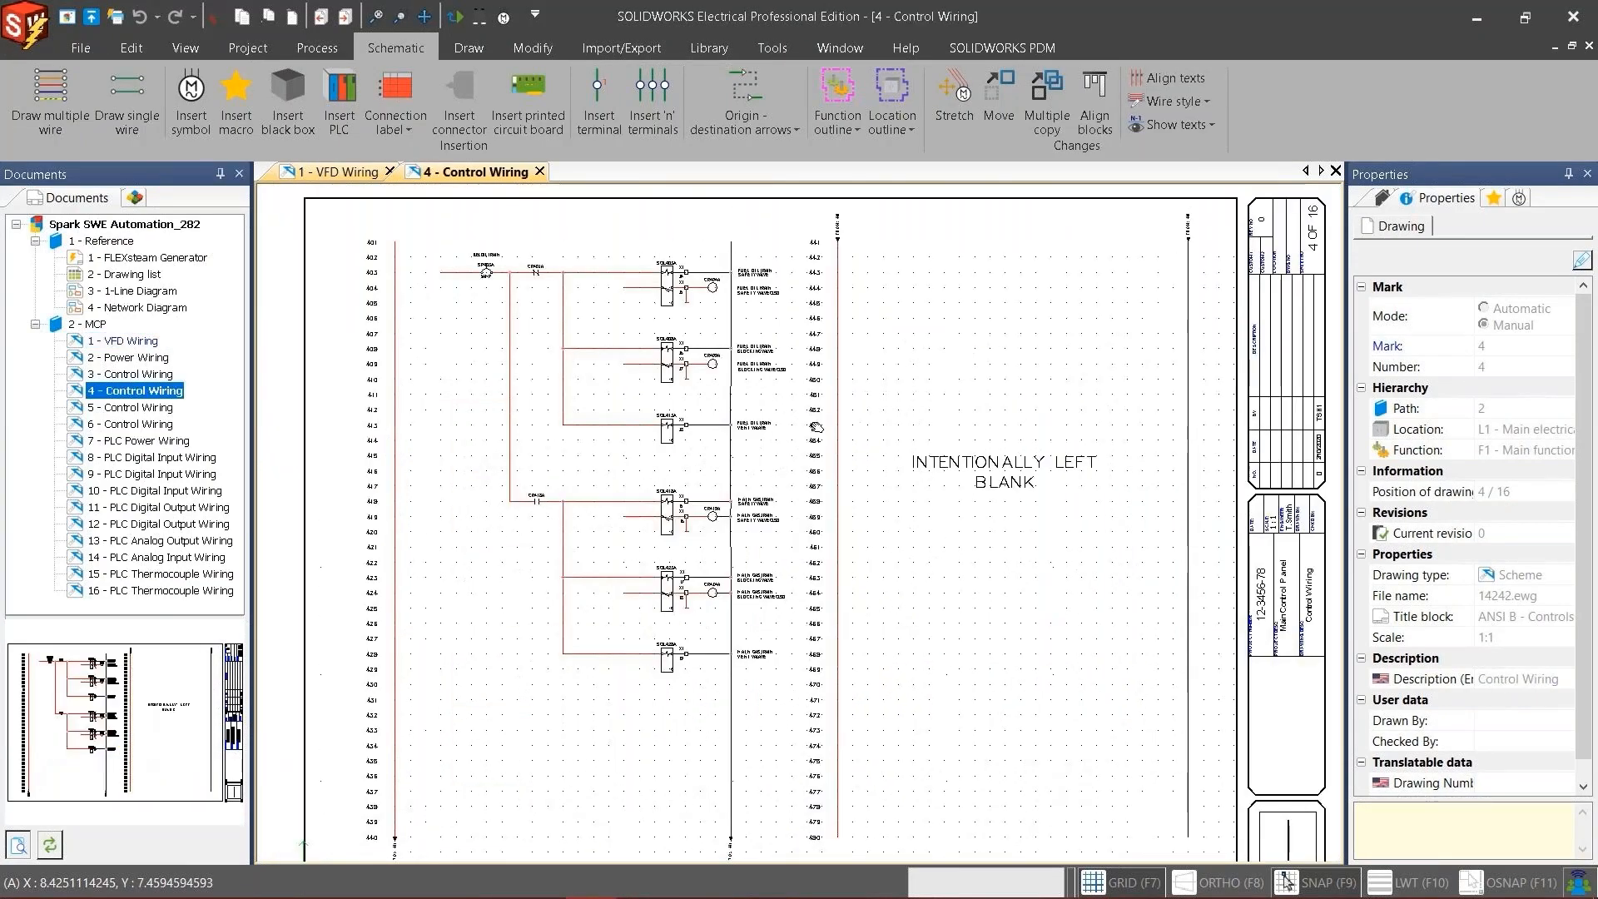
scroll(597, 441, "up", 2)
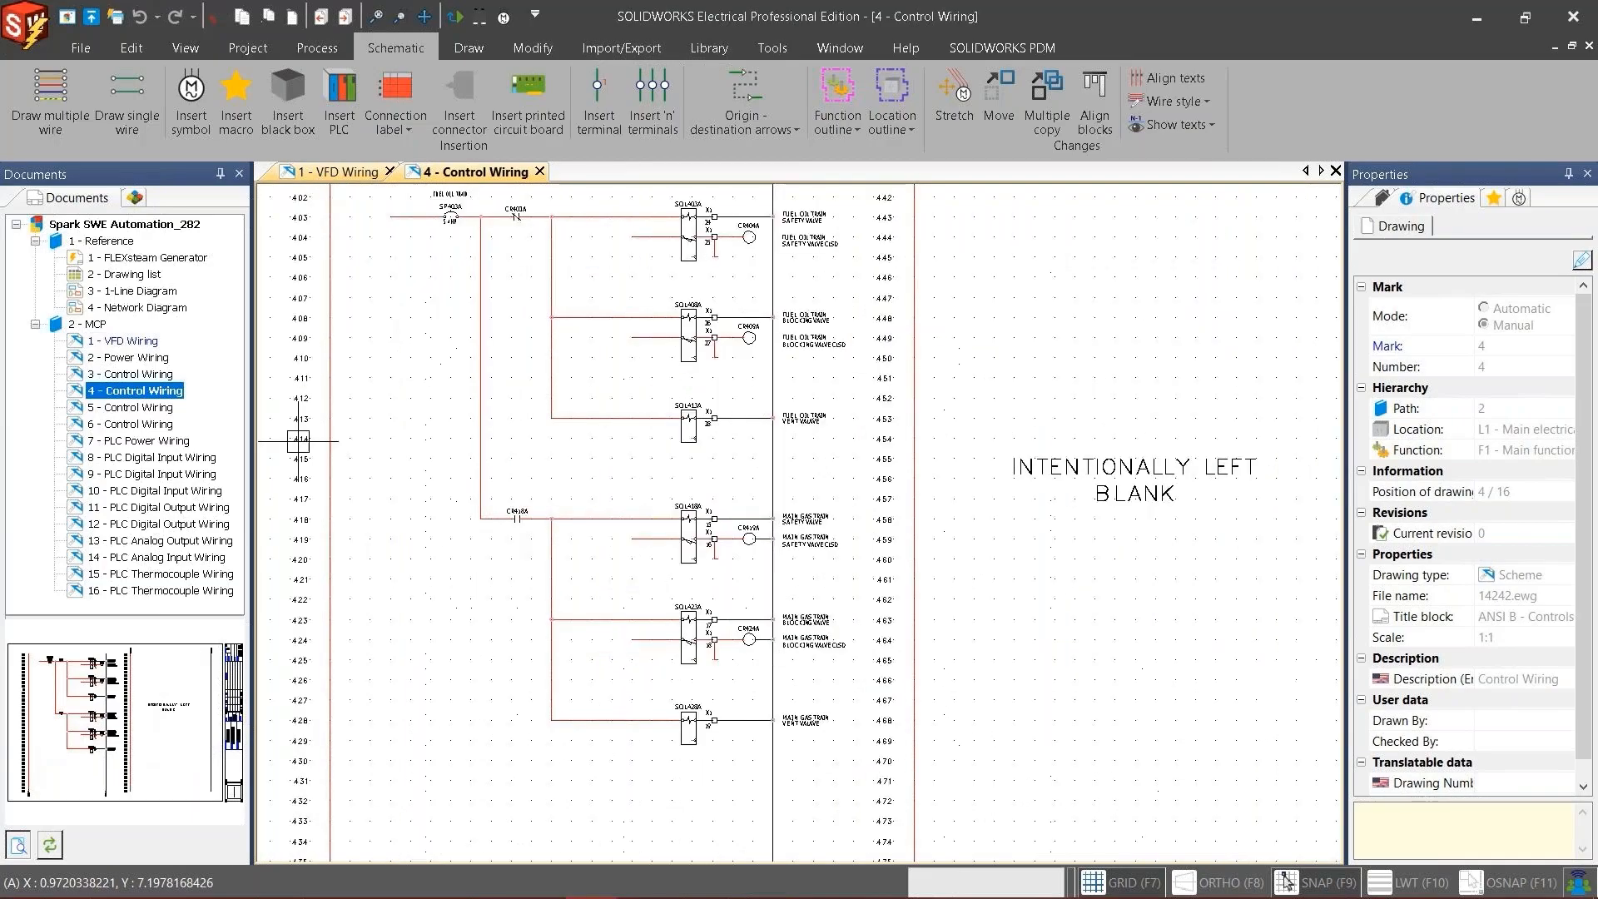